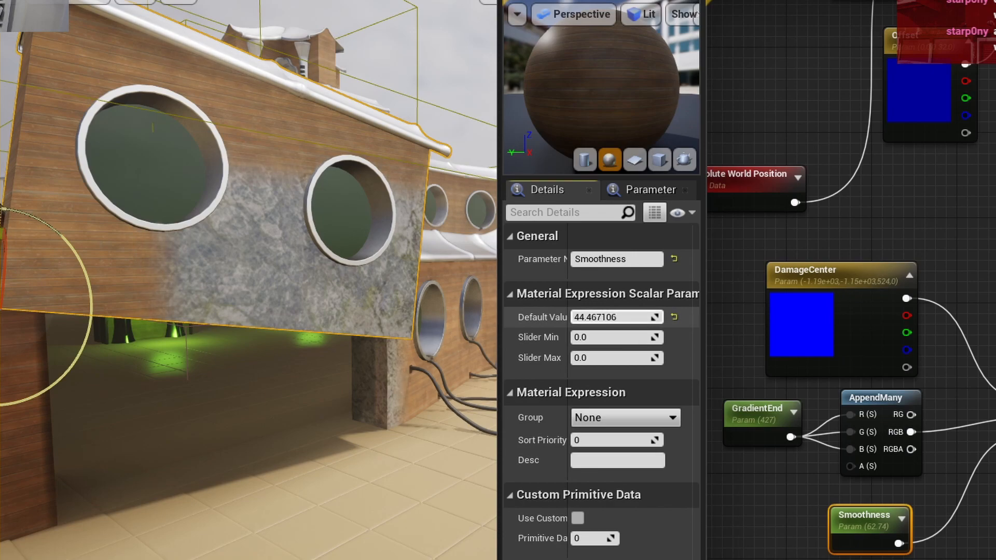
left_click(993, 340)
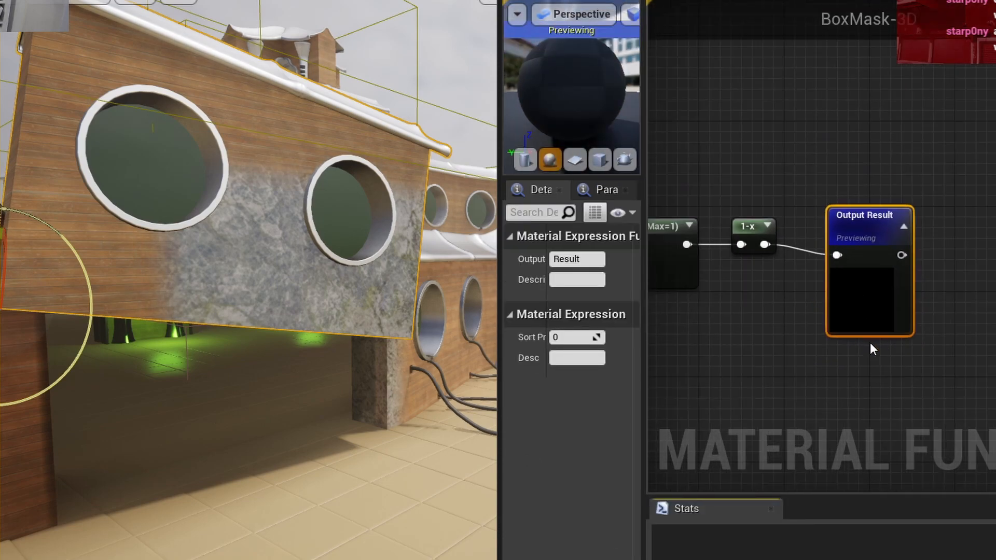
scroll(794, 317, "down", 6)
right_click_drag(760, 309, 970, 247)
scroll(980, 236, "up", 4)
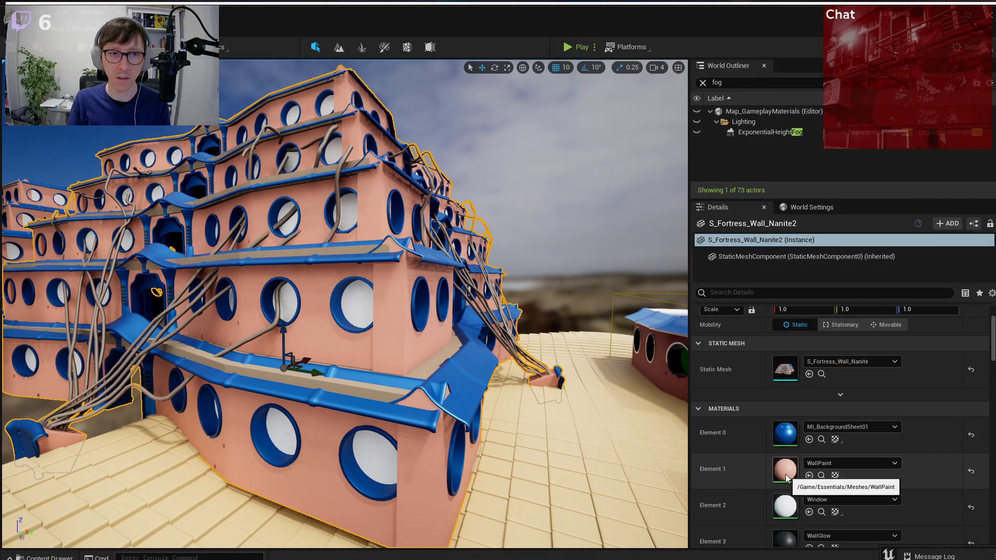
- Open the WallPaint material assigned to the fortress wall for editing and place its editor beside the level viewport
double_click(782, 467)
right_click_drag(379, 269, 415, 269)
left_click_drag(858, 151, 719, 134)
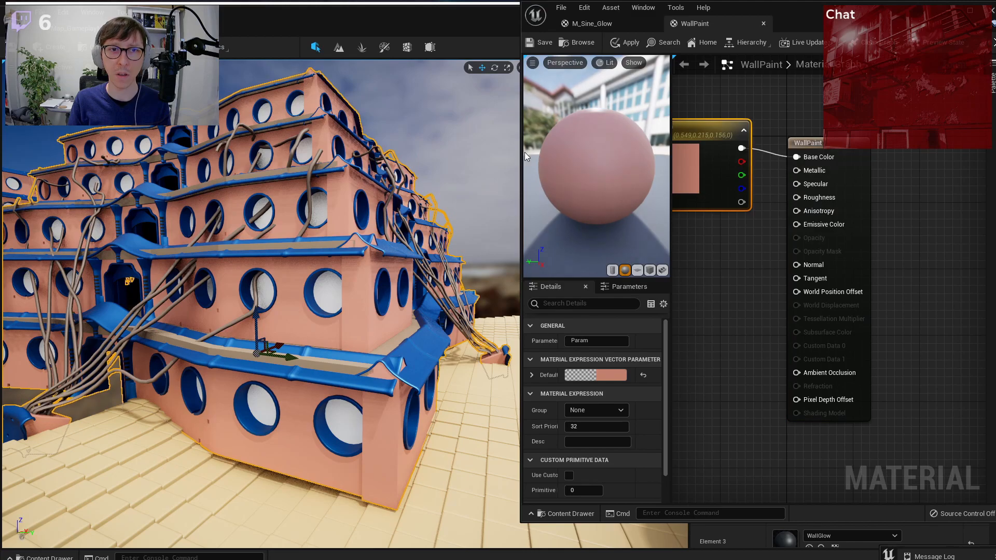
mouse_move(810, 14)
left_mouse_down()
mouse_move(786, 24)
mouse_move(796, 18)
left_mouse_up()
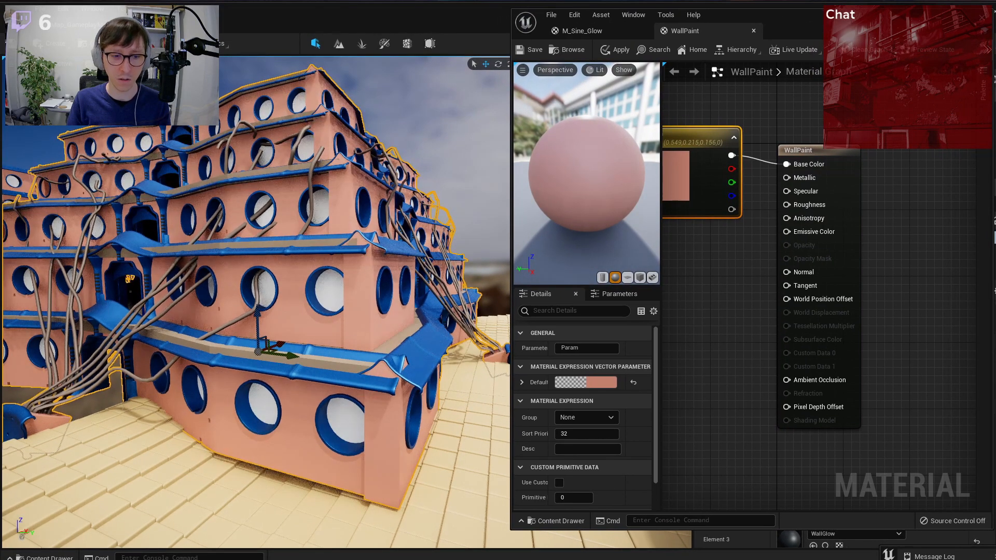
key("alt+Tab")
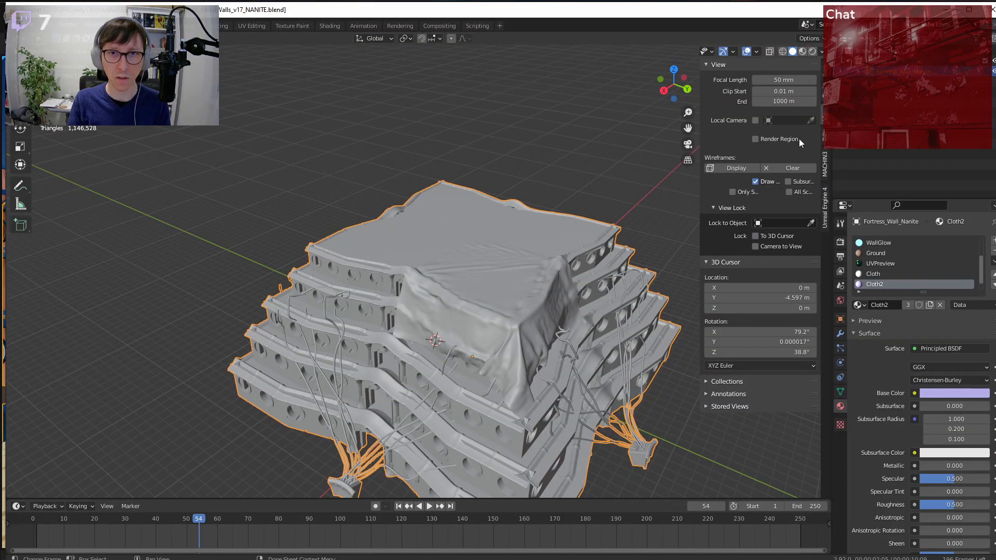
key("alt+Tab")
- Add a WorldPosition node to the WallPaint graph, below and to the side of the Param colour node
right_click_drag(724, 254, 815, 262)
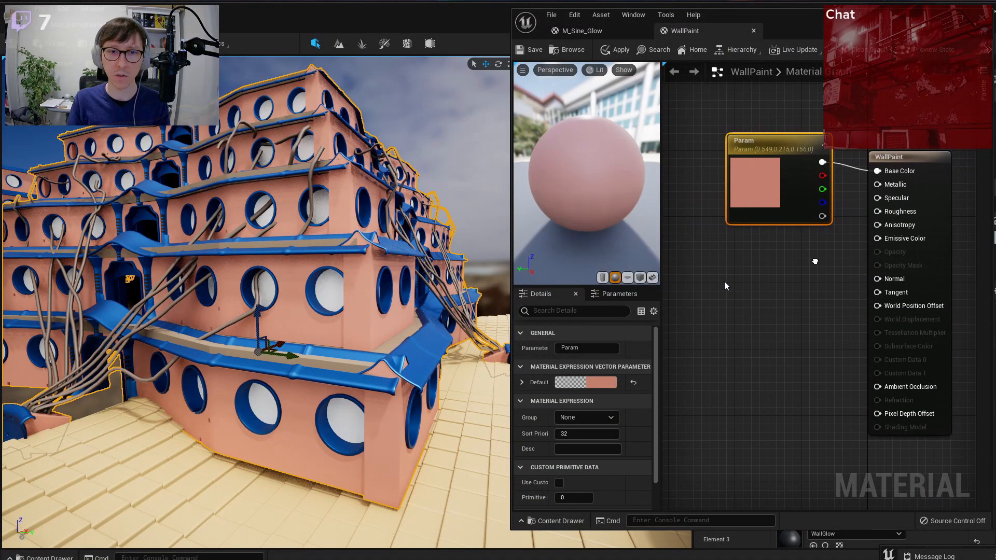
scroll(725, 283, "down", 2)
right_click(714, 280)
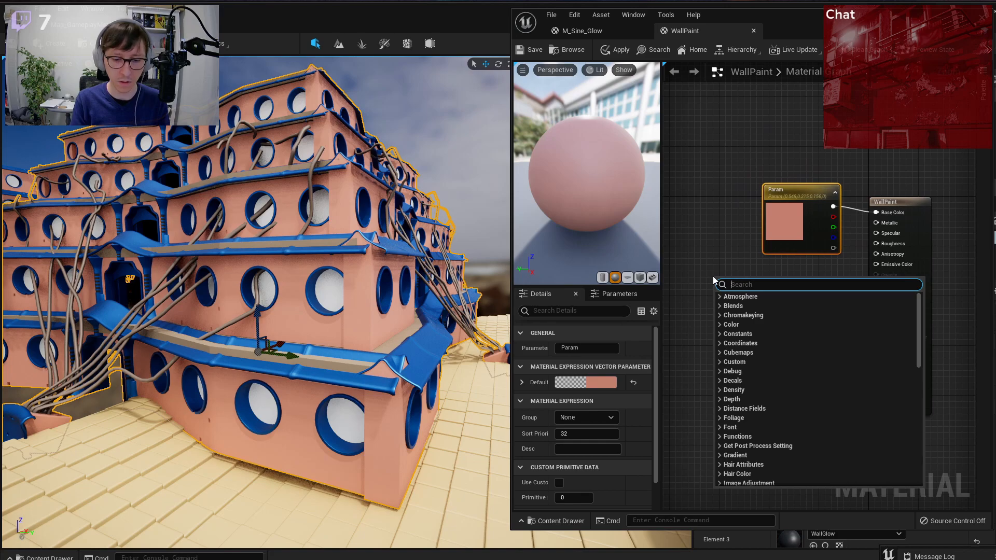
type("position")
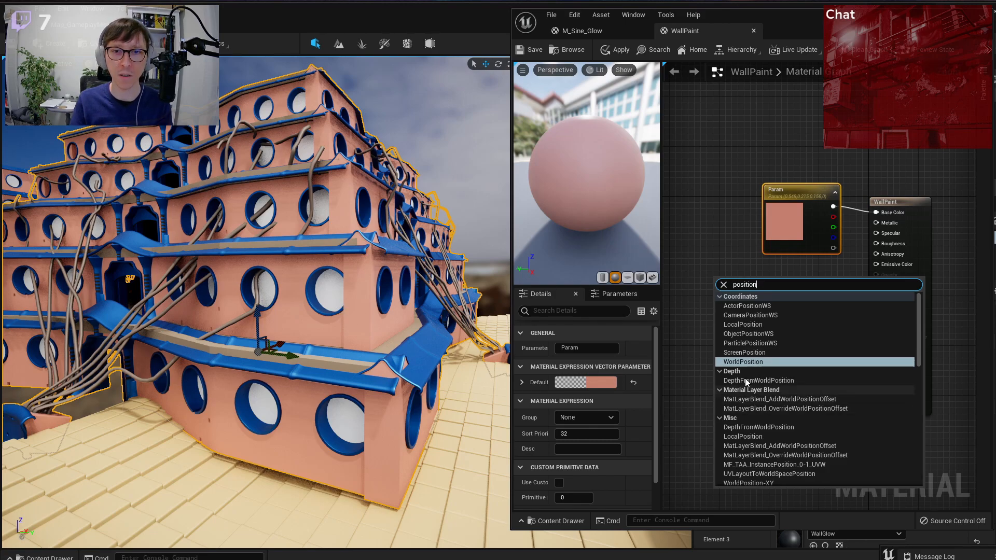
left_click(738, 363)
scroll(759, 286, "up", 2)
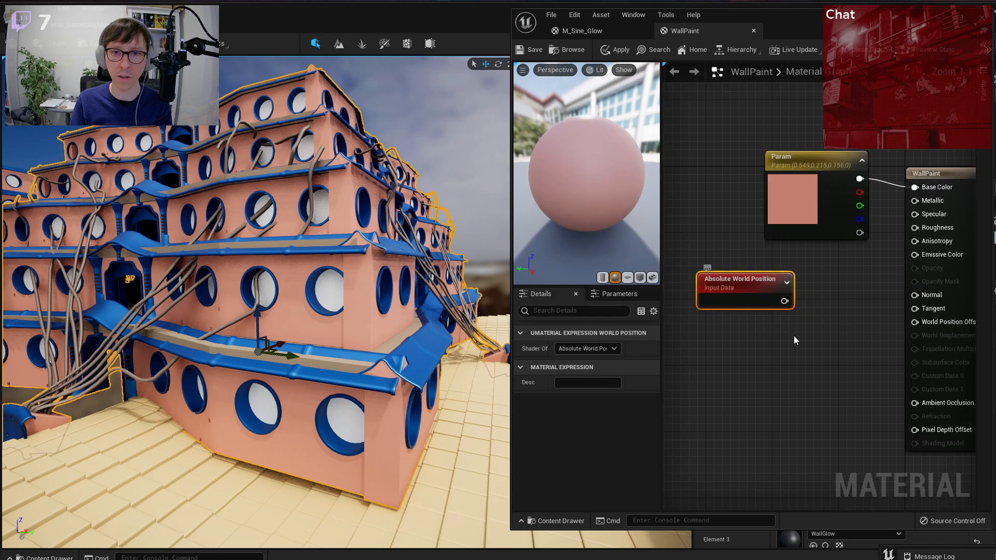
right_click_drag(792, 335, 849, 373)
left_click_drag(799, 328, 750, 332)
left_click(823, 351)
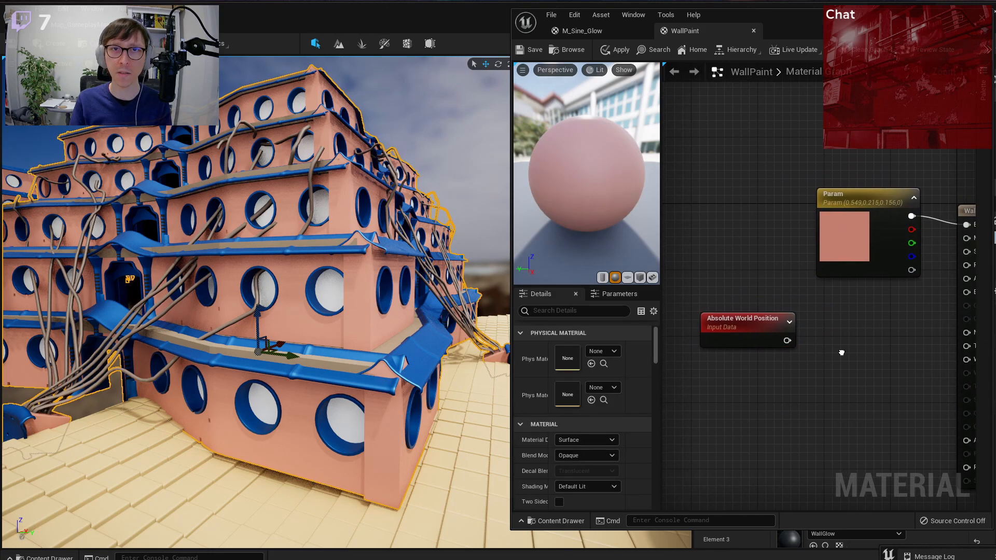
- Add a Frac node and connect the Absolute World Position output to its input
right_click_drag(822, 351, 761, 326)
right_click(776, 331)
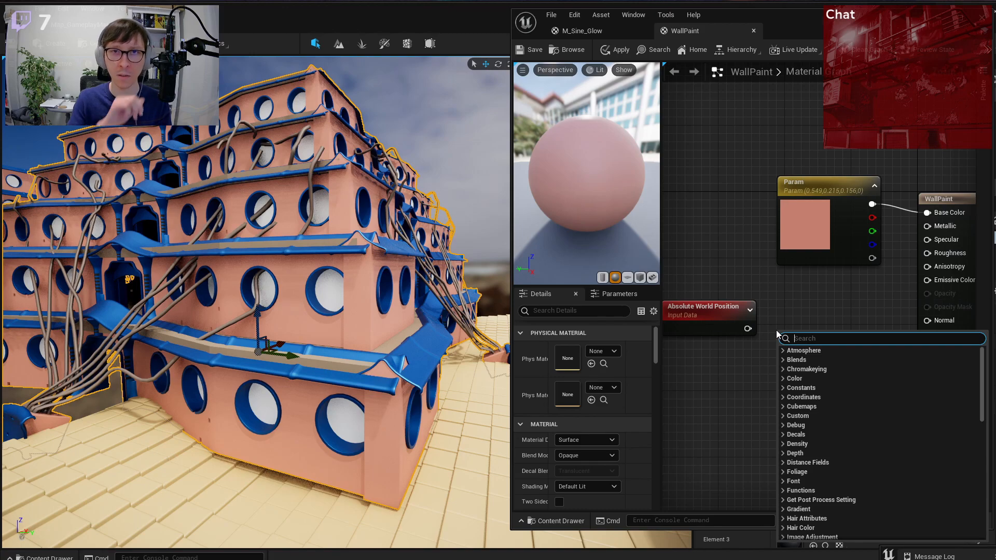
type("frac")
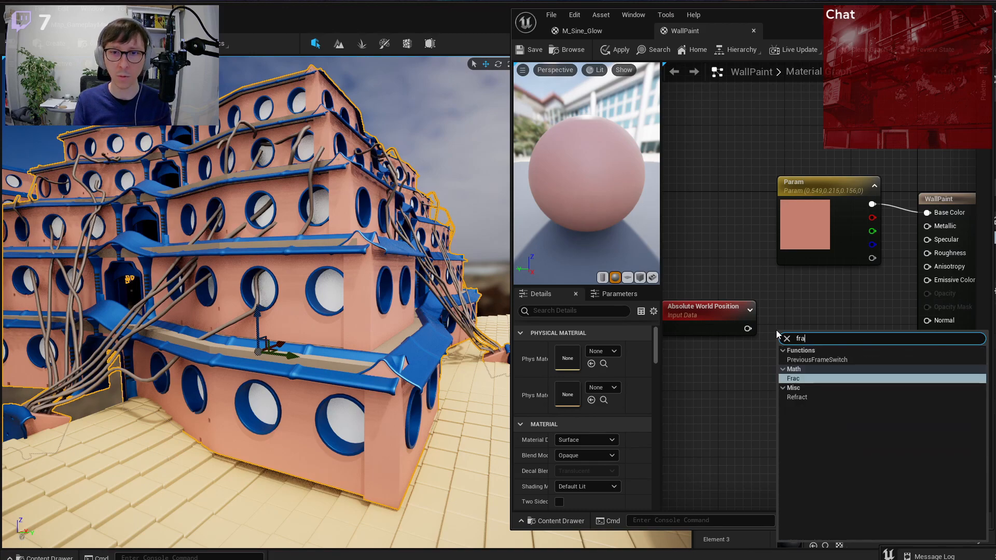
key("Return")
left_click_drag(747, 328, 797, 317)
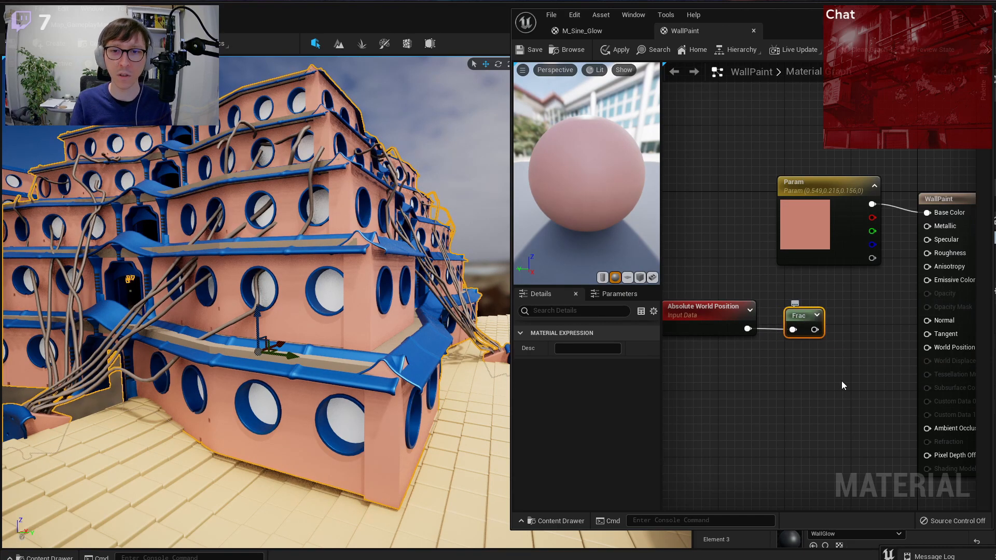
right_click_drag(842, 381, 893, 387)
left_click_drag(865, 368, 760, 325)
left_click(766, 327)
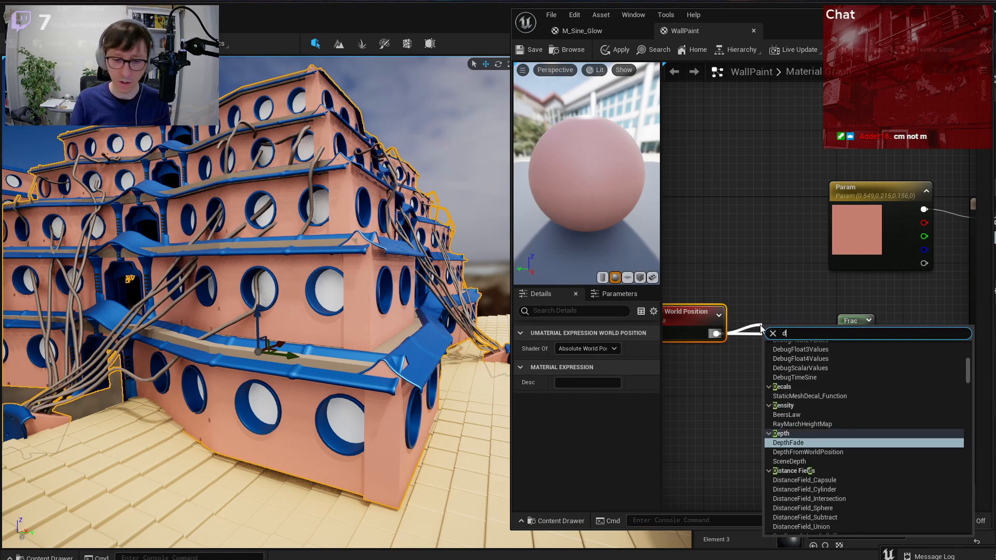
type("div")
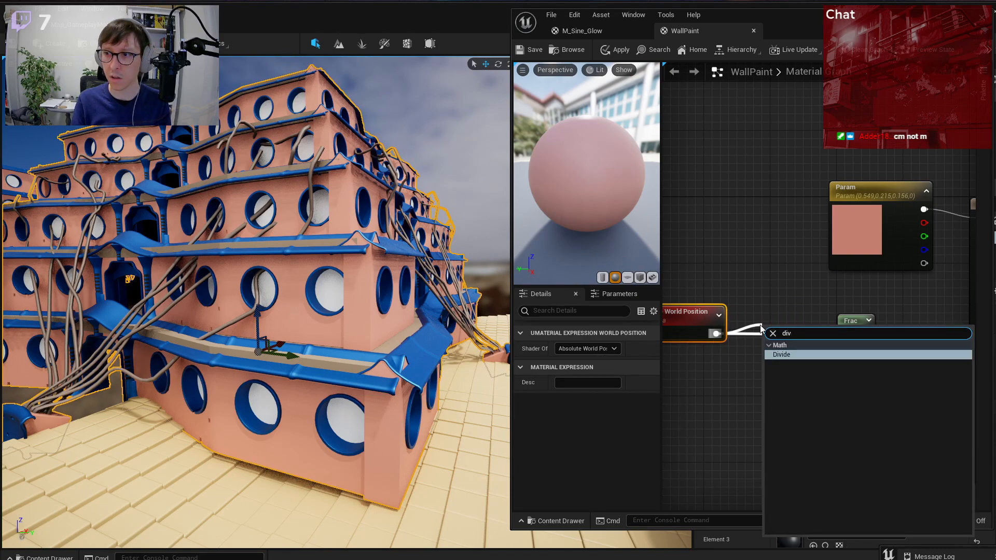
key("BackSpace")
key("BackSpace")
key("BackSpace")
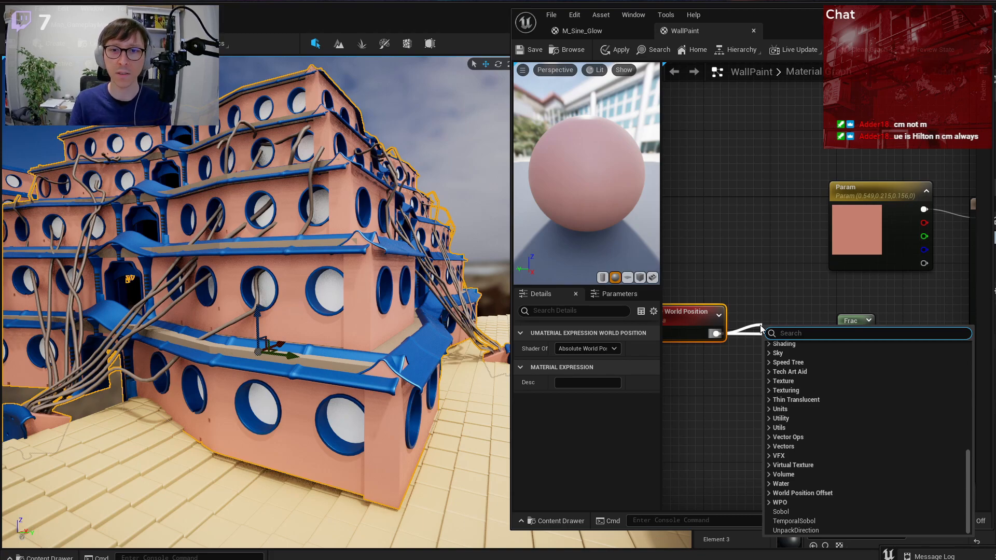
left_click(759, 283)
left_click(765, 362)
right_click_drag(765, 362, 790, 360)
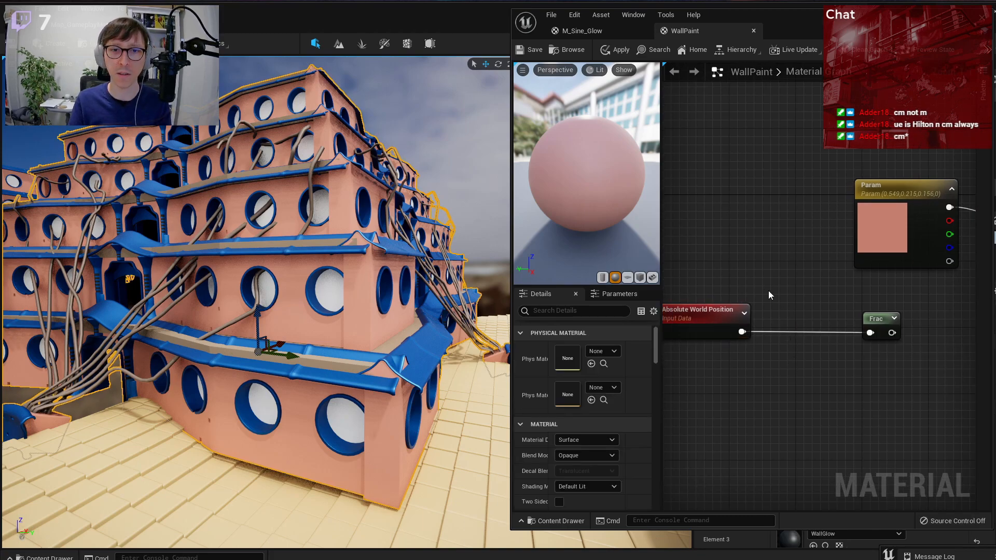
- Add a Divide node between Absolute World Position and Frac, and feed the world position into its A input
right_click(762, 307)
type("div")
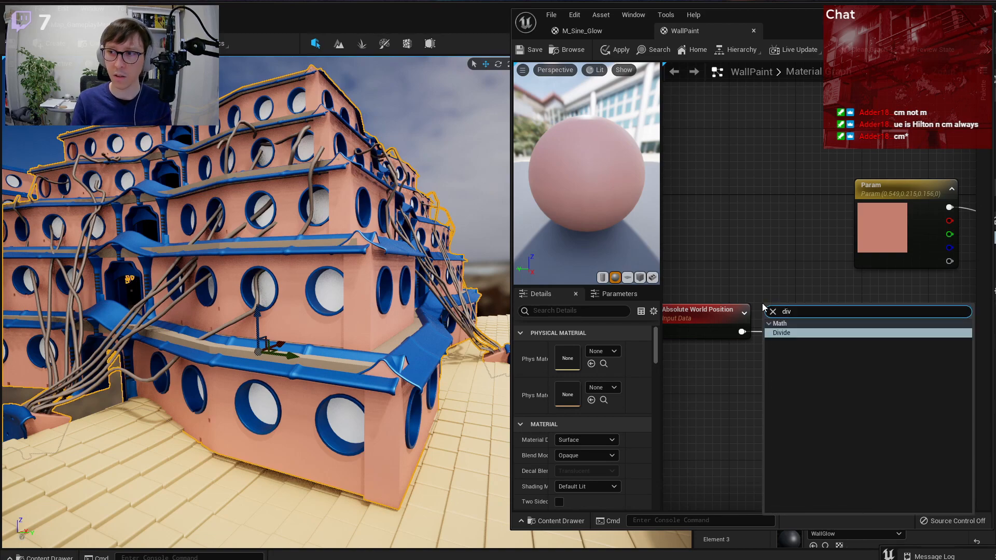
key("Return")
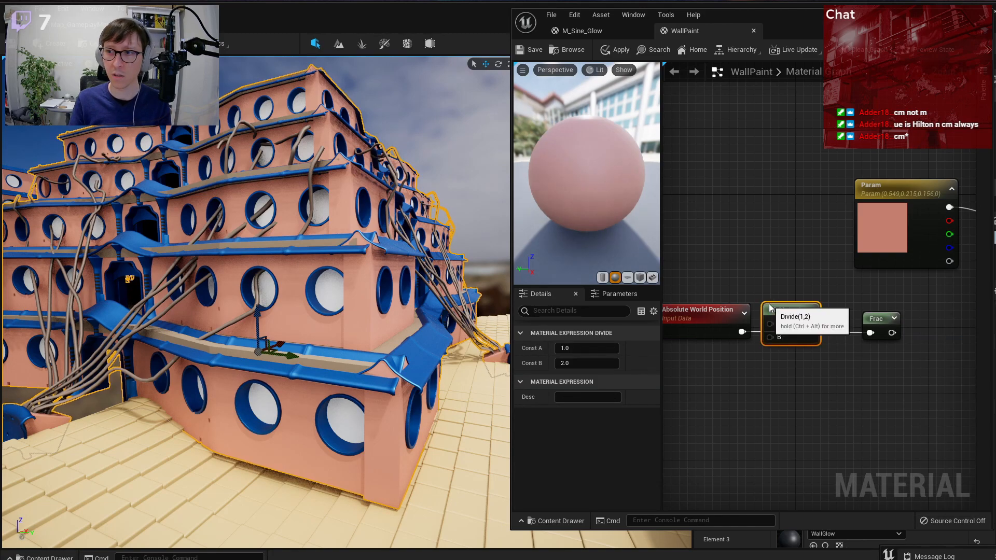
left_click_drag(741, 332, 787, 341)
right_click_drag(756, 360, 788, 353)
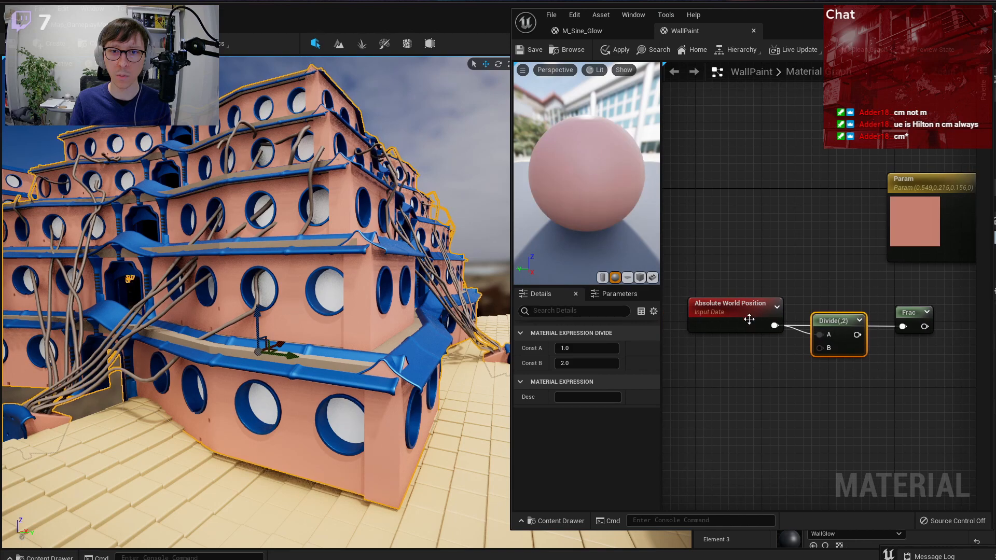
- Add a constant node with the value 100 and connect it to Divide's B input
left_click(757, 356)
left_click_drag(776, 376, 819, 348)
left_click(595, 345)
type("1000")
key("Return")
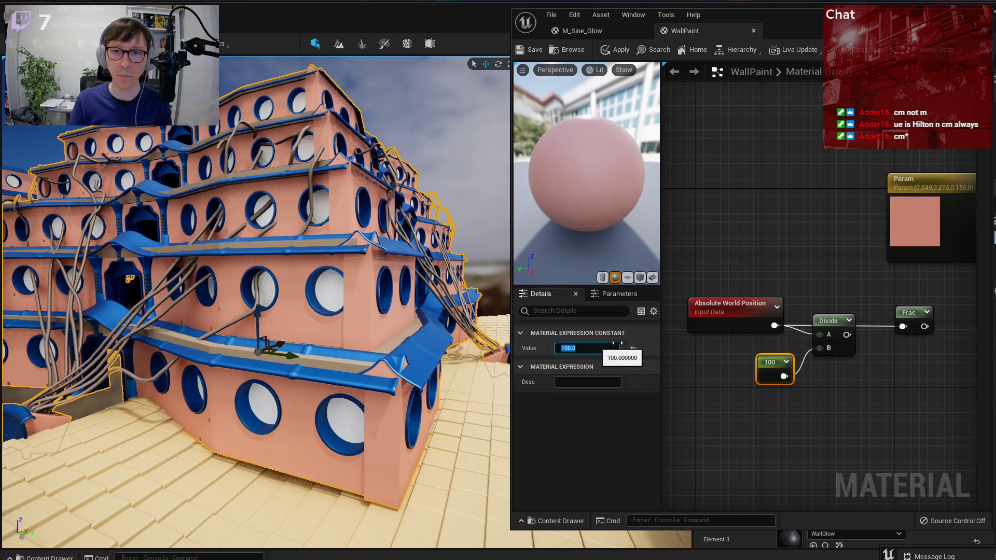
- Connect the Divide node's output to Frac's input in place of the direct world position link
left_click(830, 320)
right_click(831, 320)
left_click(831, 291)
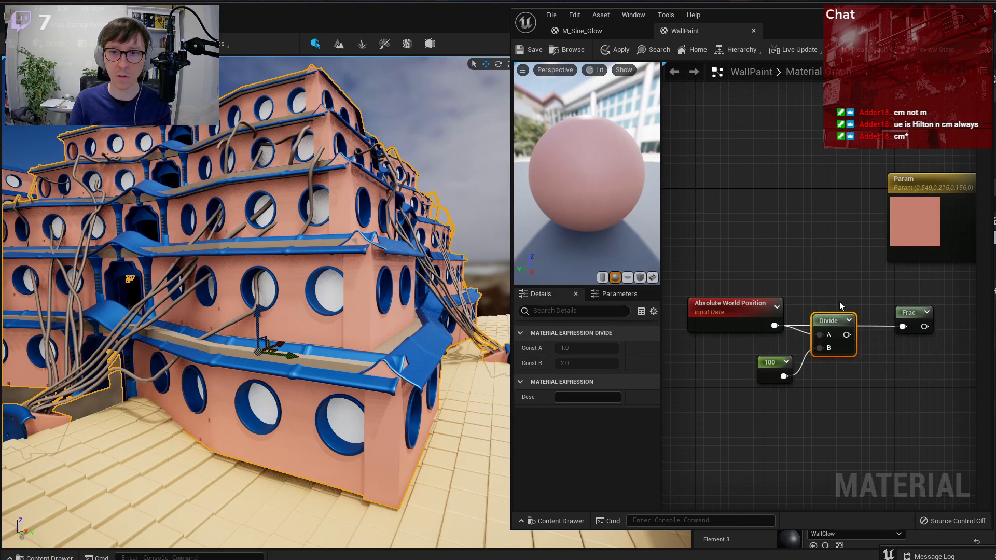
right_click_drag(842, 275, 781, 302)
left_click_drag(838, 348, 826, 361)
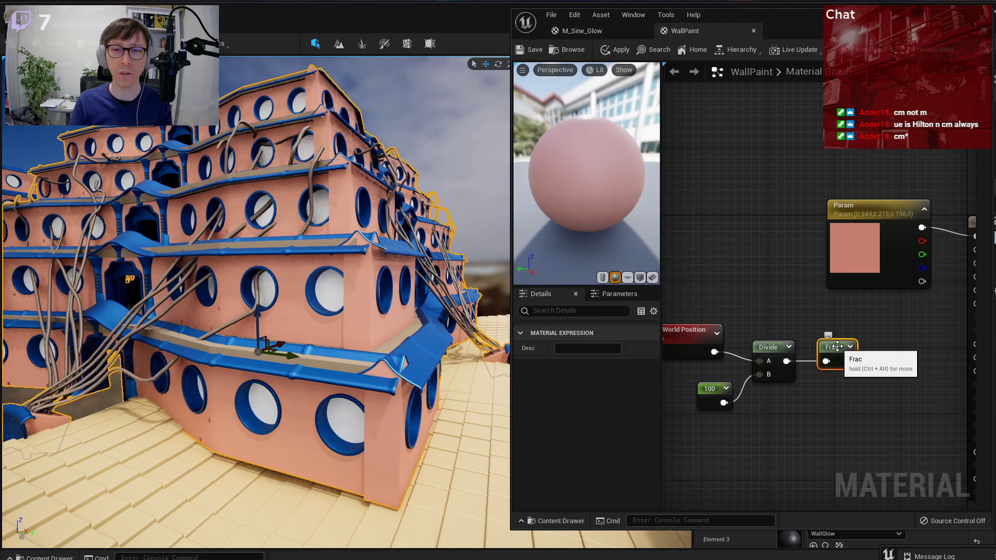
- Connect Frac's output to WallPaint's Base Color and rearrange the Param and material output nodes for a clear layout
right_click_drag(836, 347, 781, 353)
left_click_drag(792, 367, 921, 241)
left_click_drag(847, 224, 803, 207)
right_click_drag(747, 254, 804, 231)
scroll(903, 216, "down", 1)
left_click_drag(966, 209, 892, 289)
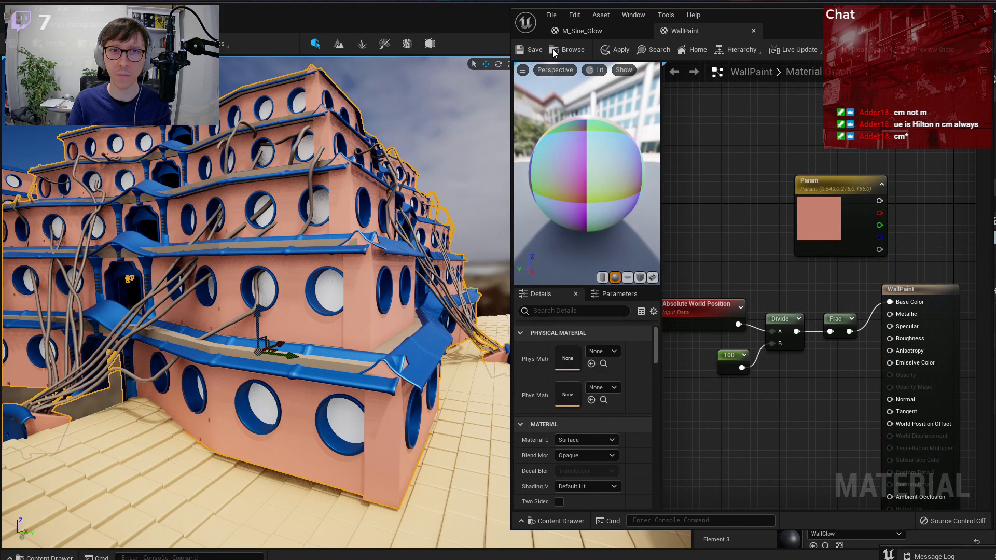
- Apply the material and examine the divided, fractional world position pattern on the fortress walls from several viewpoints
left_click(617, 50)
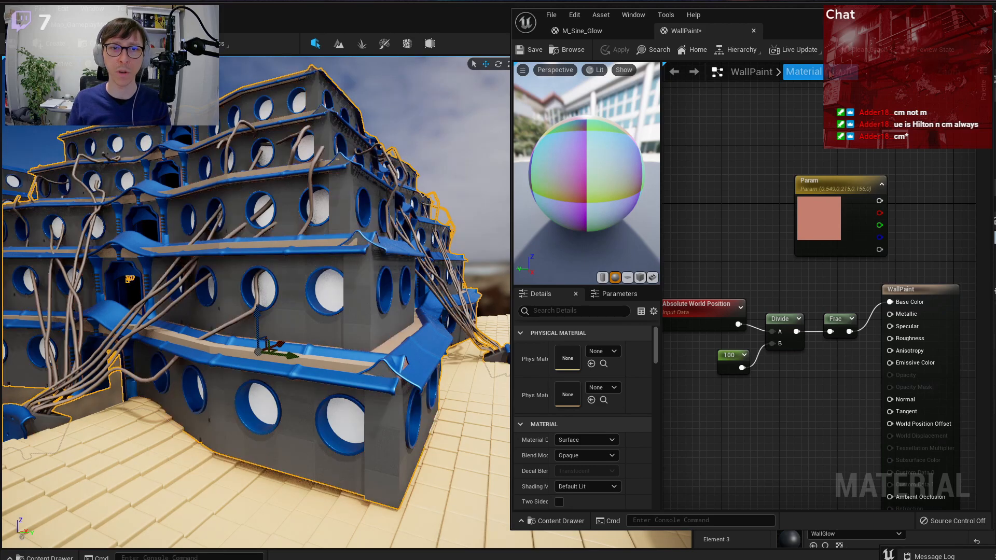
right_click_drag(258, 301, 218, 275)
right_click_drag(290, 363, 244, 378)
key("d")
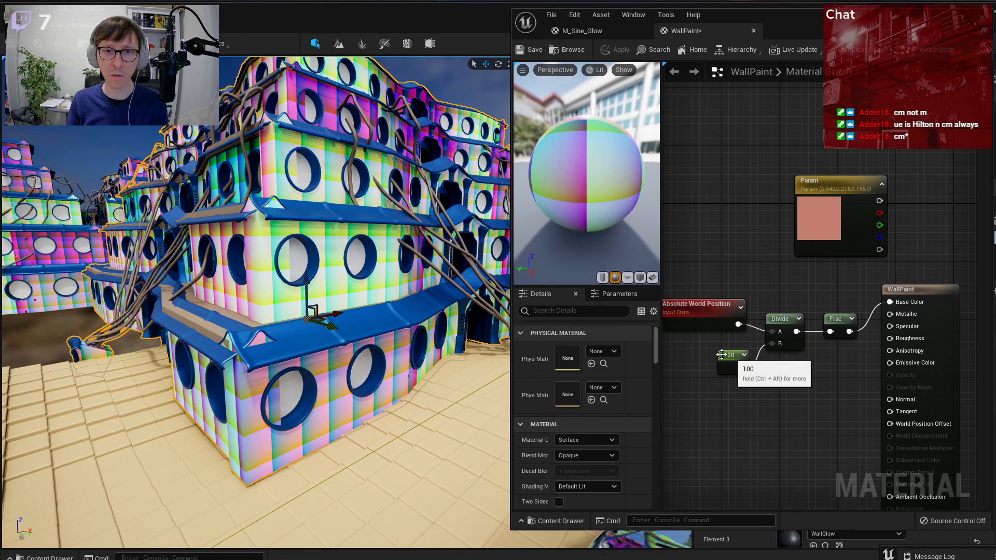
right_click_drag(719, 354, 767, 352)
right_click_drag(262, 314, 263, 315)
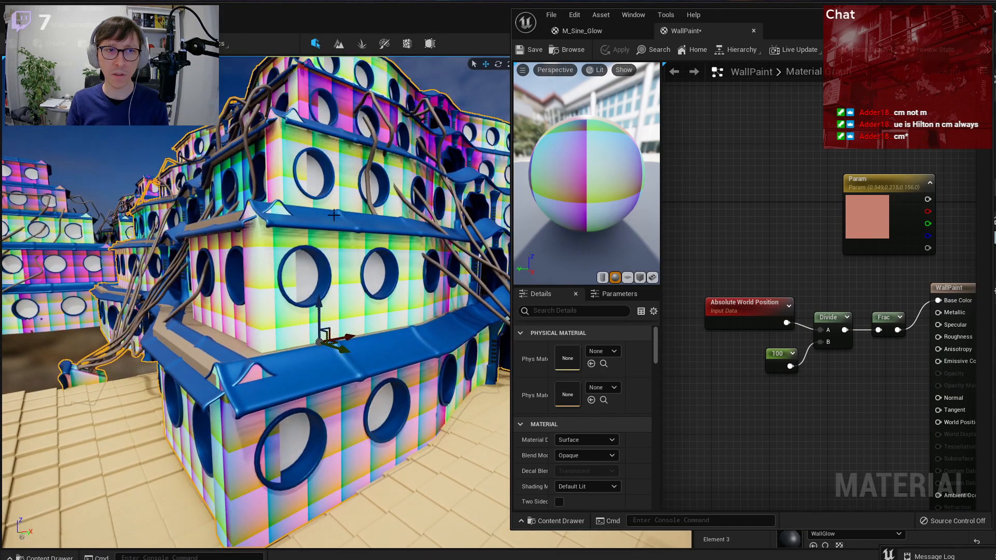
right_click_drag(848, 339, 789, 380)
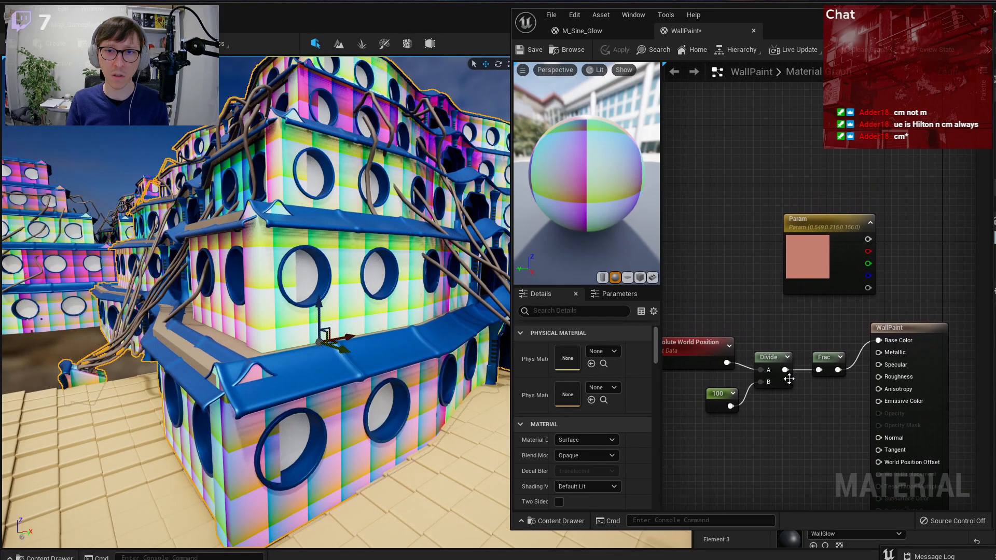
right_click_drag(345, 213, 345, 214)
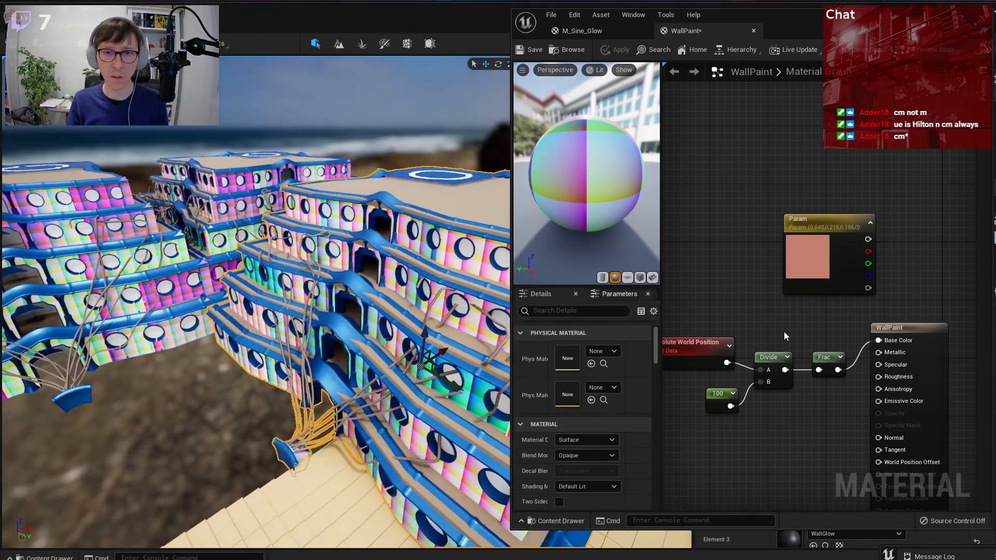
- Connect Divide's output directly to Base Color, bypassing Frac, then apply the material and inspect the fortress walls
left_click_drag(786, 367, 878, 340)
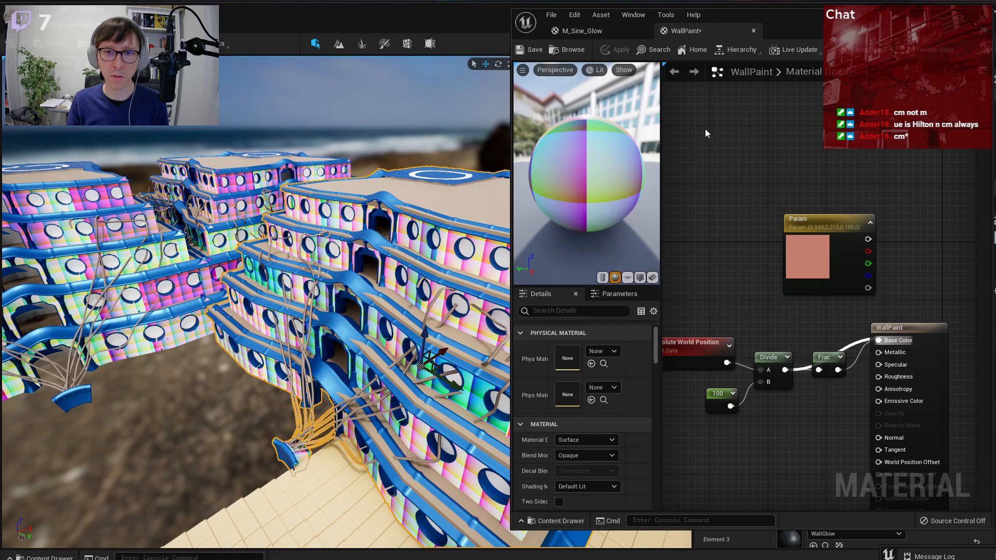
left_click(608, 51)
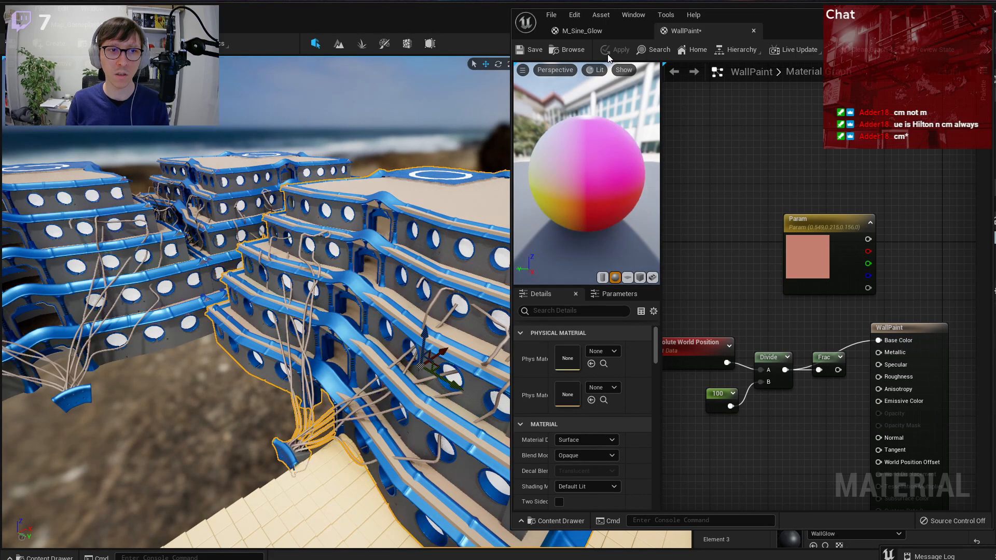
right_click_drag(361, 362, 389, 363)
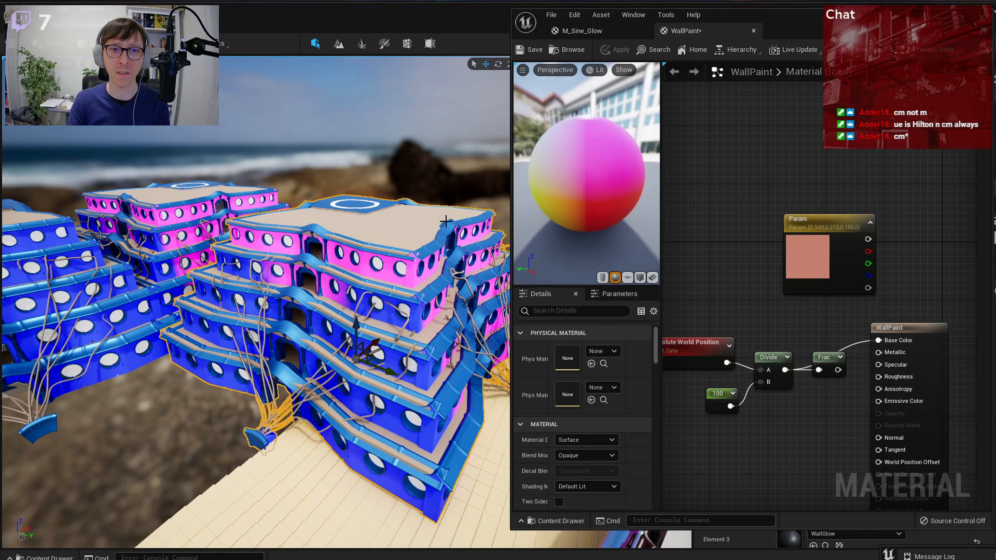
right_click_drag(429, 208, 386, 208)
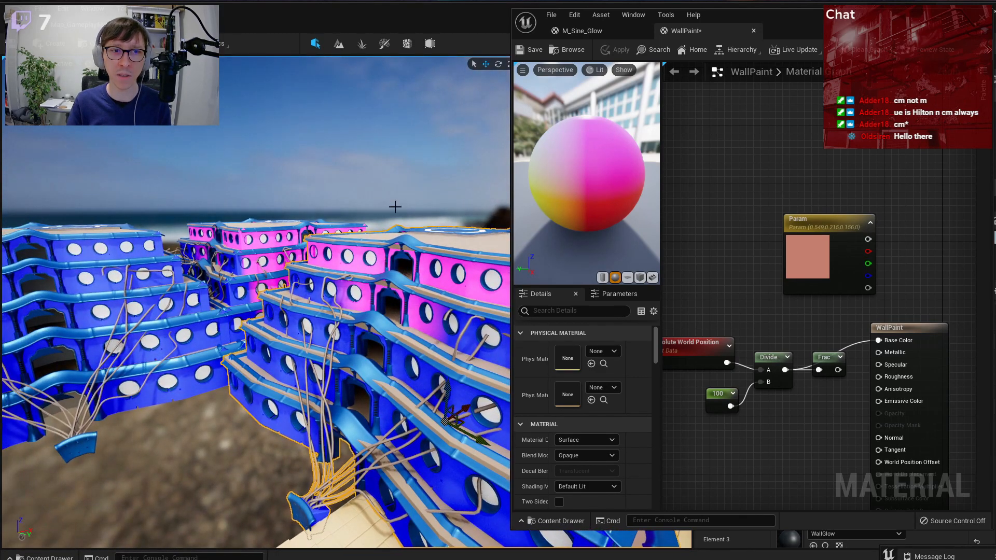
right_click_drag(394, 284, 407, 286)
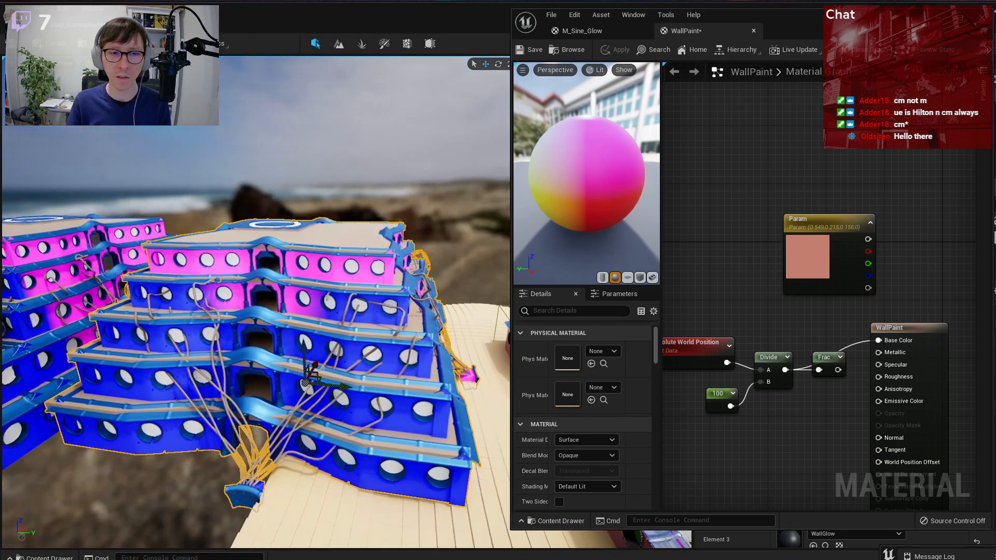
mouse_move(302, 271)
right_mouse_down()
mouse_move(230, 268)
mouse_move(290, 269)
right_mouse_up()
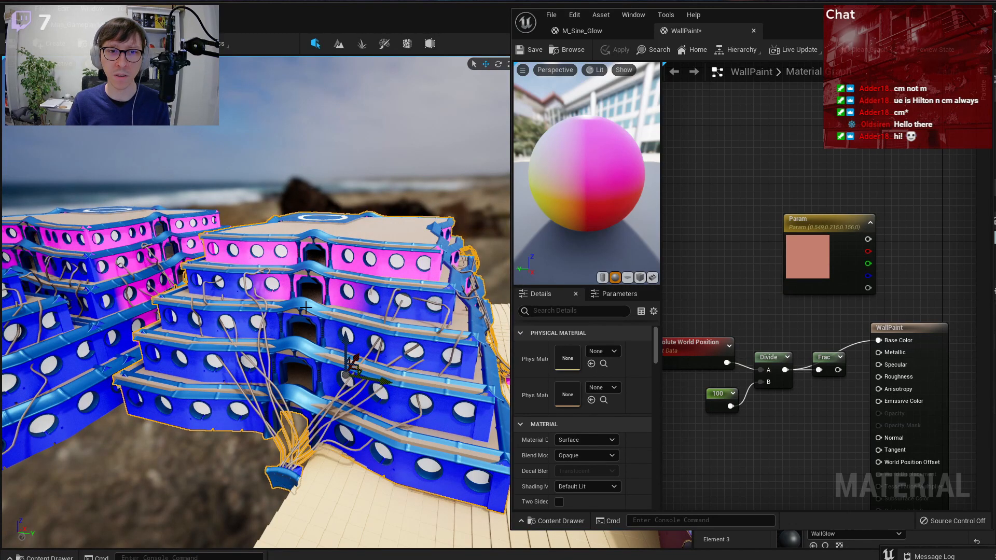
- Reconnect Divide's output through Frac to WallPaint's Base Color and apply the material to the fortress
left_click_drag(822, 368, 837, 370)
left_click(621, 50)
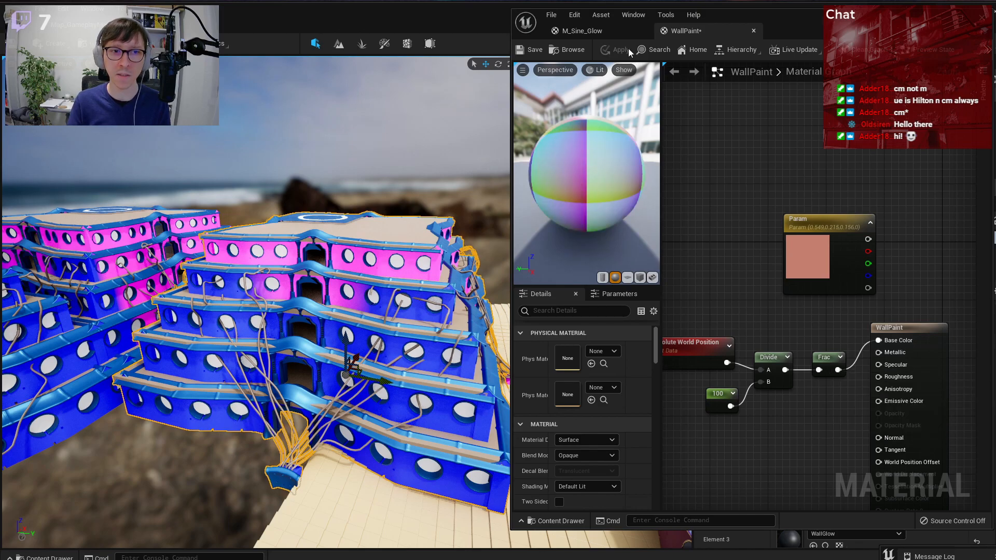
right_click_drag(305, 182, 277, 190)
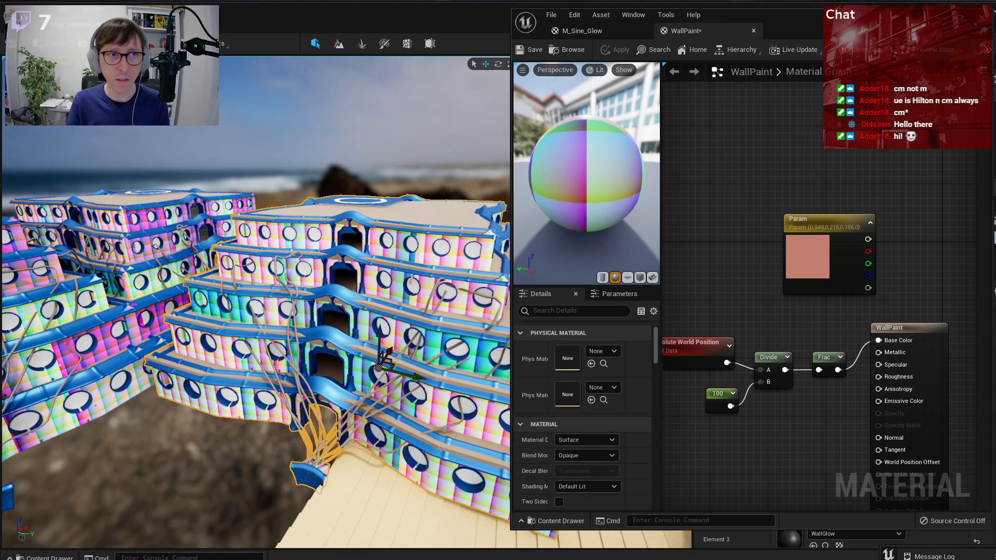
- Inspect the fortress walls in the Unlit view mode from different distances and return the viewport to Lit
left_click(93, 64)
left_click(124, 103)
key("w")
right_click_drag(358, 269, 342, 341)
key("s")
key("w")
left_click(90, 65)
left_click(122, 91)
right_click_drag(330, 217, 353, 218)
- Select the Absolute World Position node and examine the repeating colour tiles on the fortress walls, both at a distance and close up
left_click(690, 340)
right_click_drag(695, 283, 738, 285)
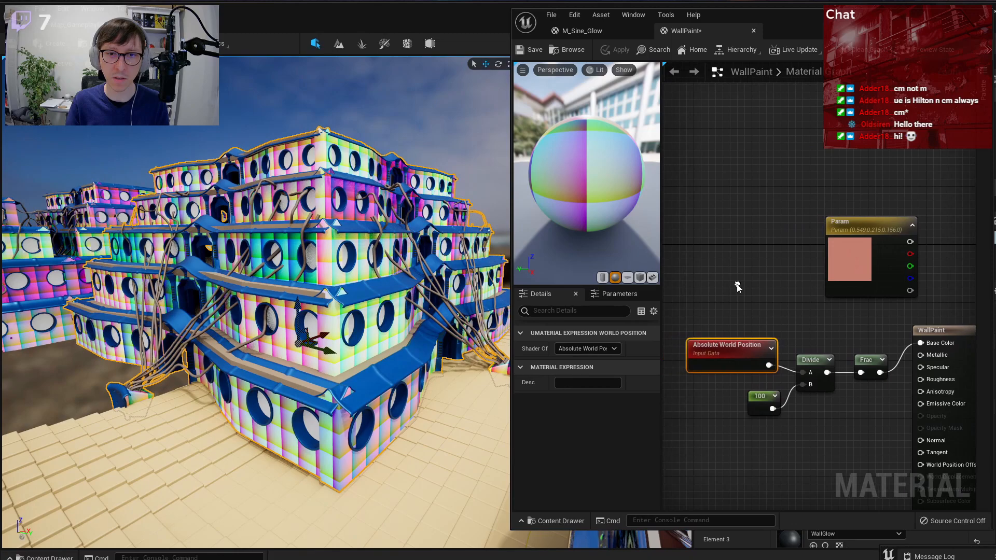
key("s")
key("a")
right_click_drag(330, 217, 317, 207)
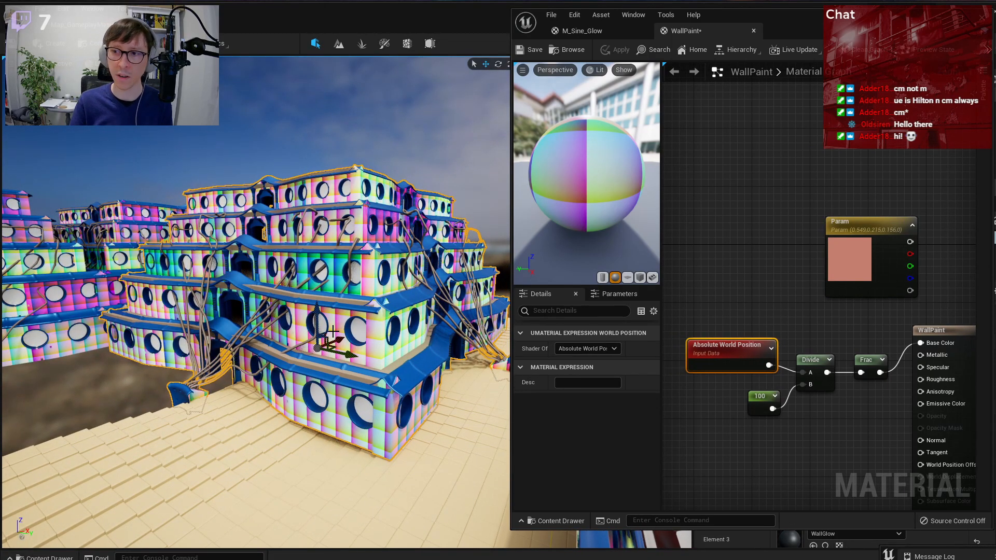
key("a")
right_click_drag(343, 342, 258, 263)
key("s")
key("s")
key("d")
key("w")
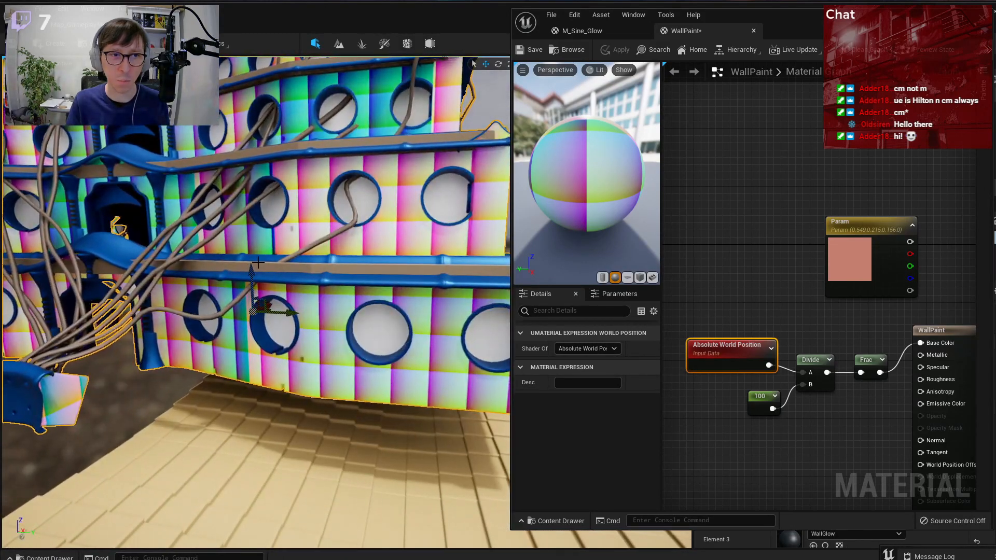
middle_click_drag(258, 263, 273, 289)
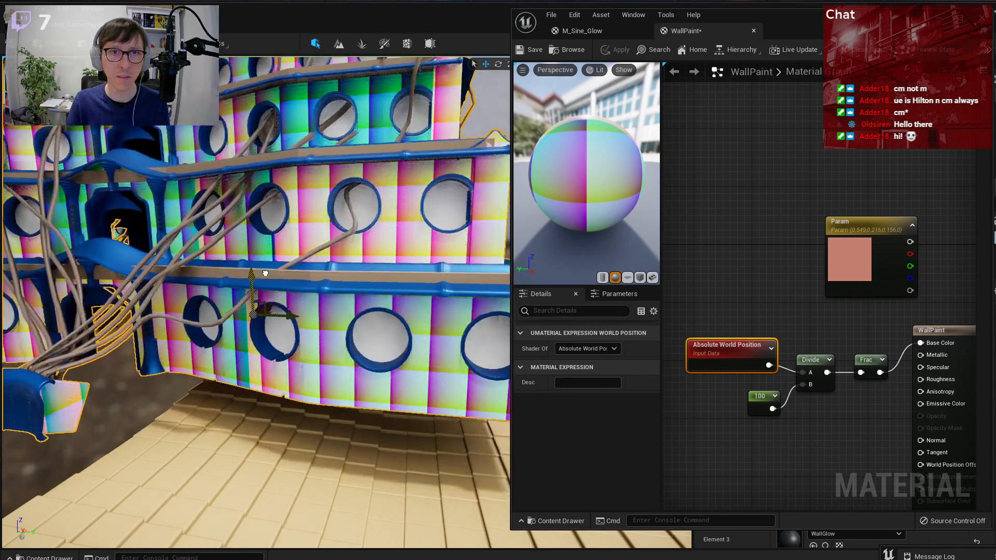
middle_click_drag(265, 273, 281, 298)
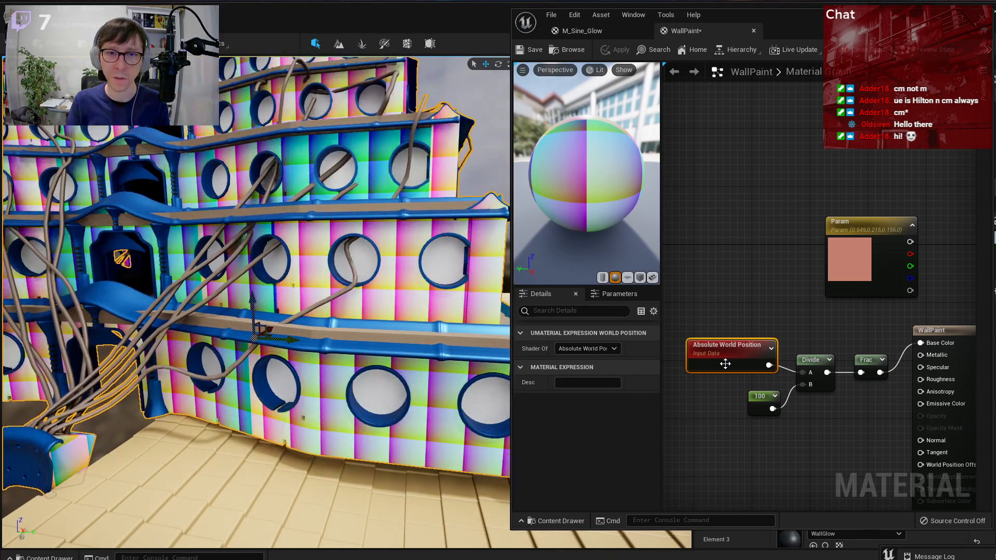
- Shift the fortress vertically and check how the world position pattern behaves on its walls
left_click_drag(253, 300, 251, 307)
key("s")
right_click_drag(251, 307, 286, 258)
key("d")
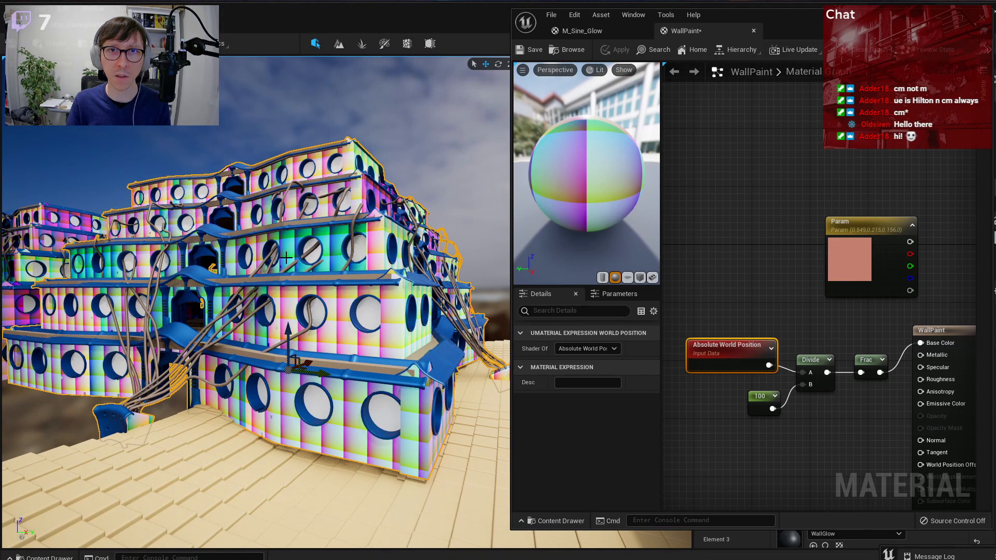
- Add a LocalPosition node to the material graph and place it above the Absolute World Position node
right_click(716, 259)
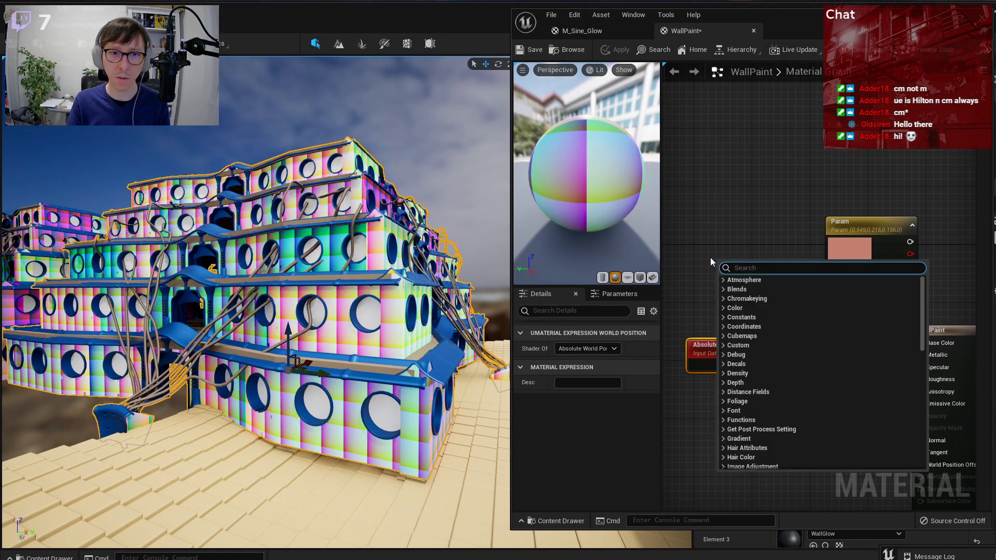
type("local po")
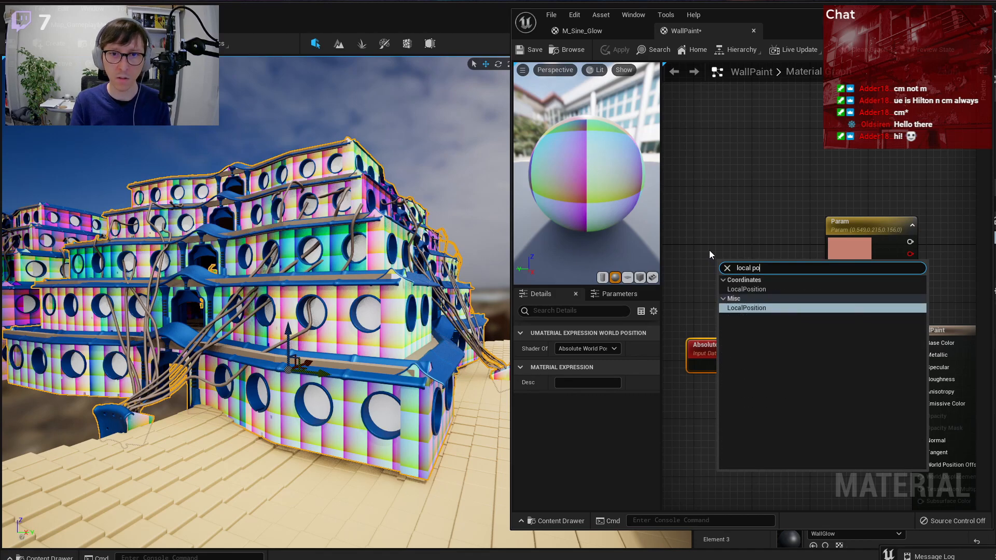
left_click(749, 307)
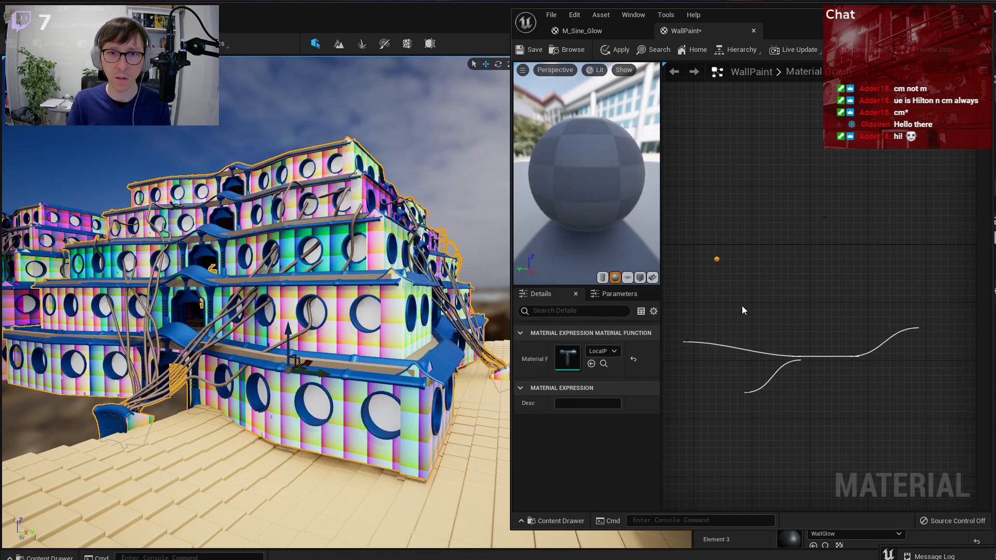
left_click_drag(744, 263, 711, 275)
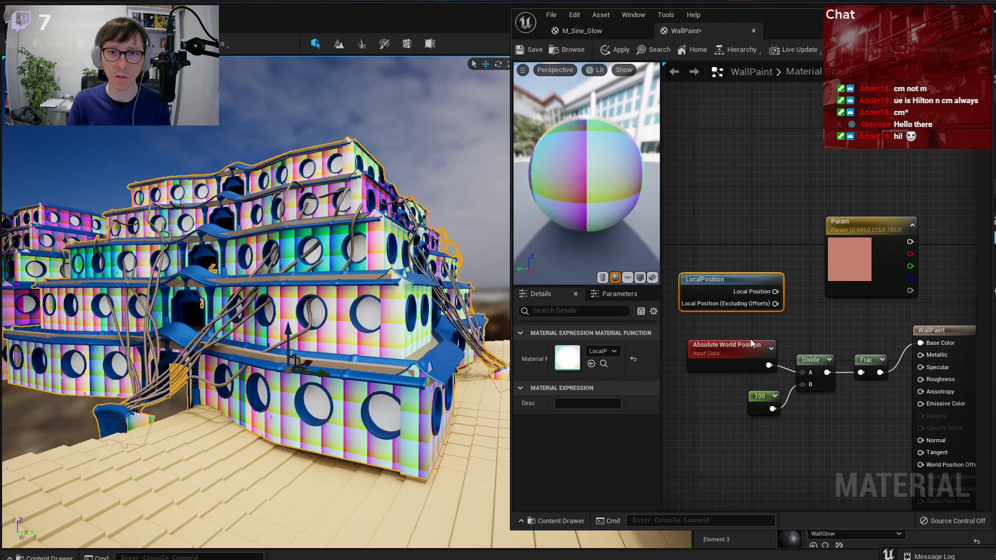
- Connect the Local Position output to Divide's A input, apply the material and shift the fortress to test the pattern
left_click_drag(775, 291, 803, 373)
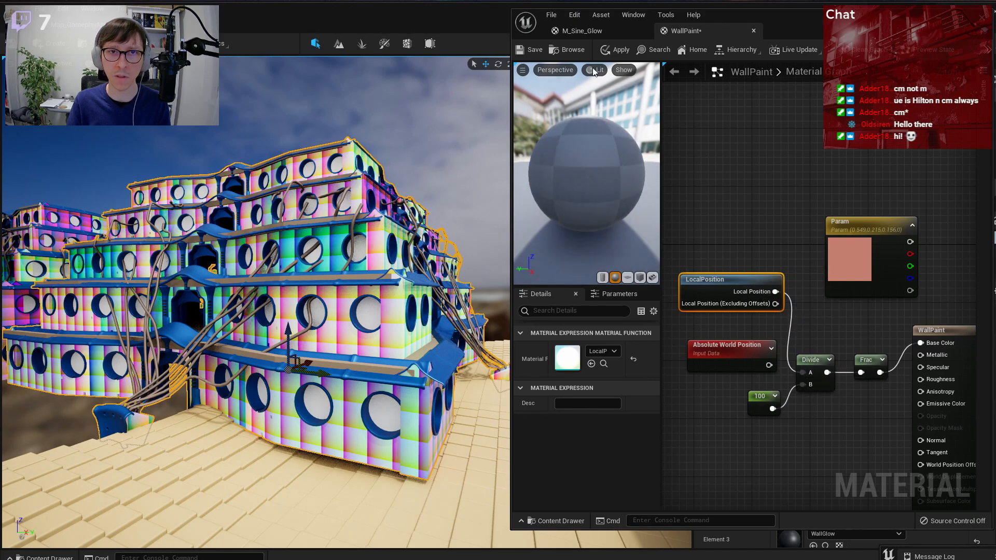
left_click(608, 51)
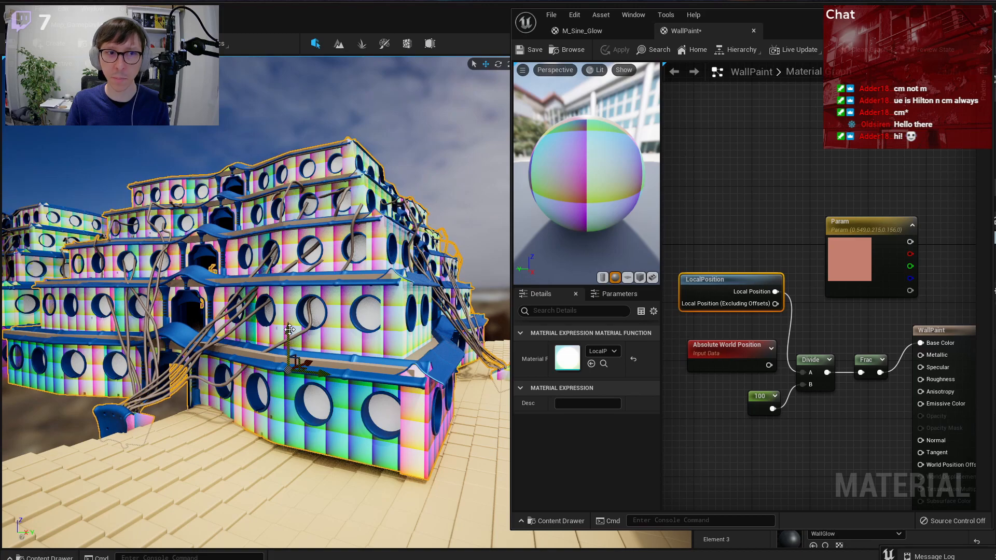
mouse_move(288, 329)
left_mouse_down()
mouse_move(273, 250)
mouse_move(274, 312)
mouse_move(285, 302)
mouse_move(280, 233)
mouse_move(283, 332)
left_mouse_up()
- Set the level viewport to Unlit and view the local position pattern on the fortress walls
left_click(92, 64)
left_click(123, 103)
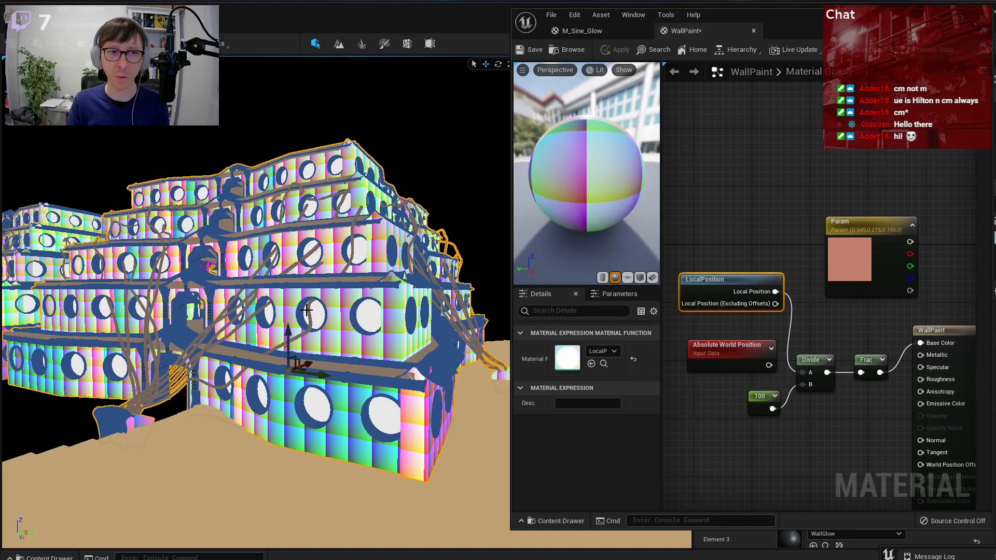
mouse_move(316, 288)
right_mouse_down()
mouse_move(317, 278)
mouse_move(332, 292)
right_mouse_up()
key("ctrl+space")
key("ctrl+space")
key("ctrl+space")
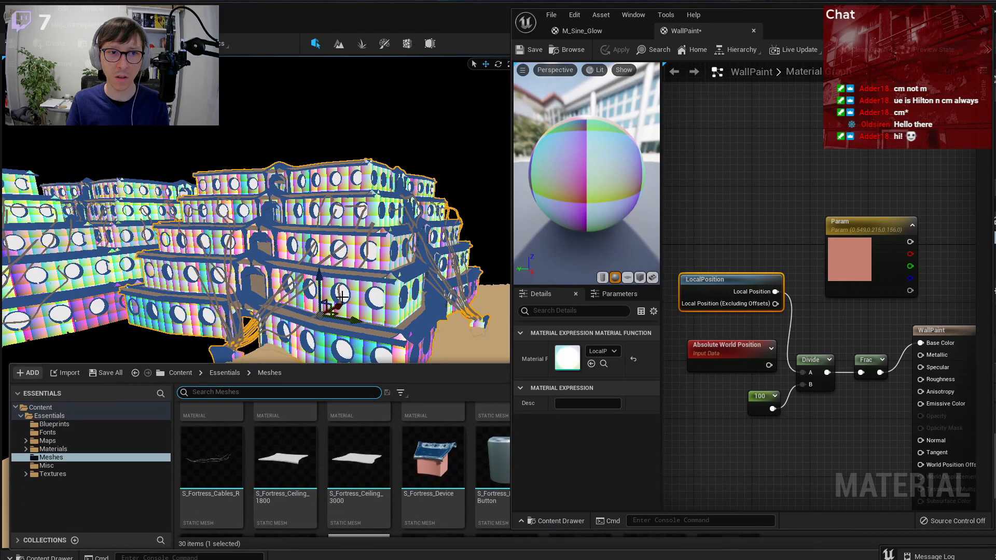
key("BackSpace")
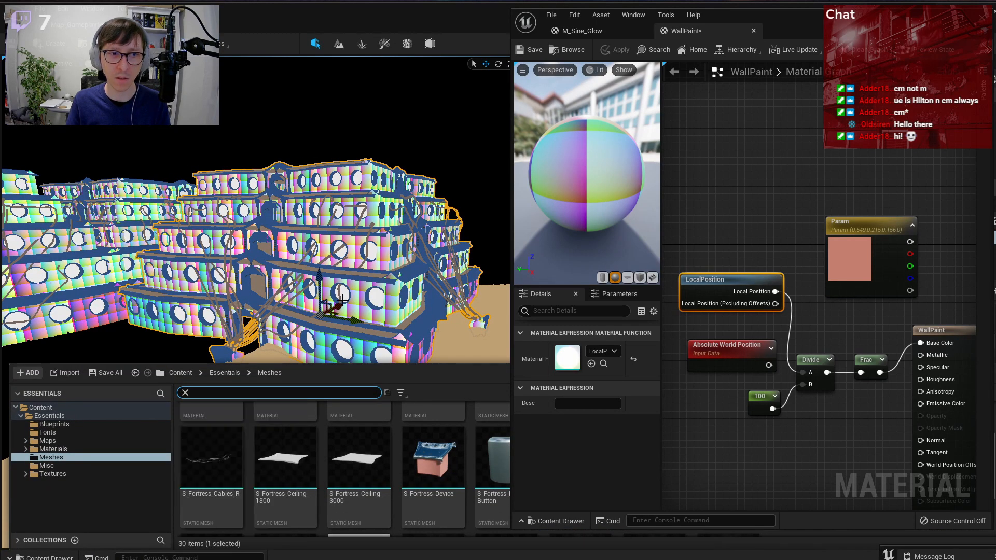
key("ctrl+space")
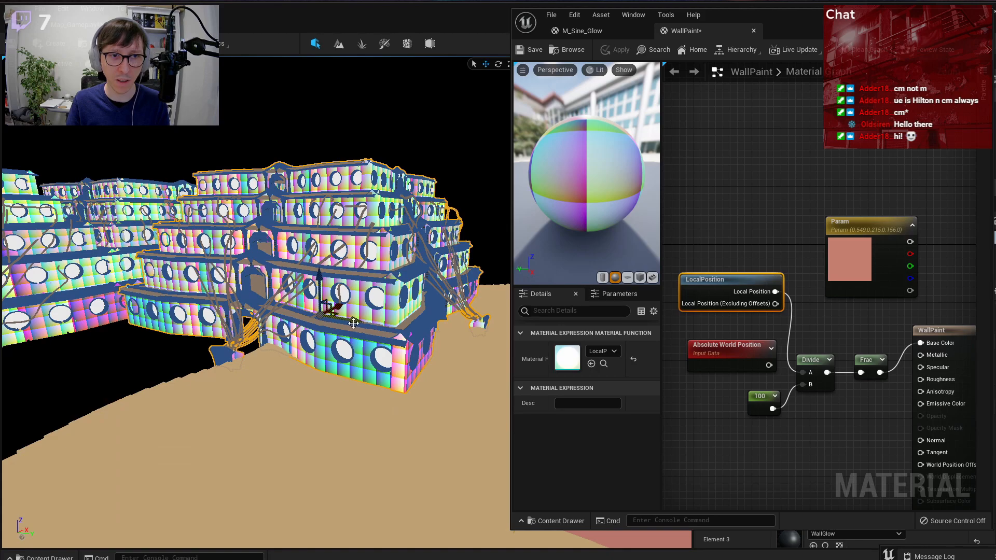
- Switch to the rotate gizmo and adjust the viewport's rotation snapping, moving the material editor window aside to reach it
key("space")
left_click_drag(347, 334, 469, 203)
left_click_drag(774, 39, 754, 143)
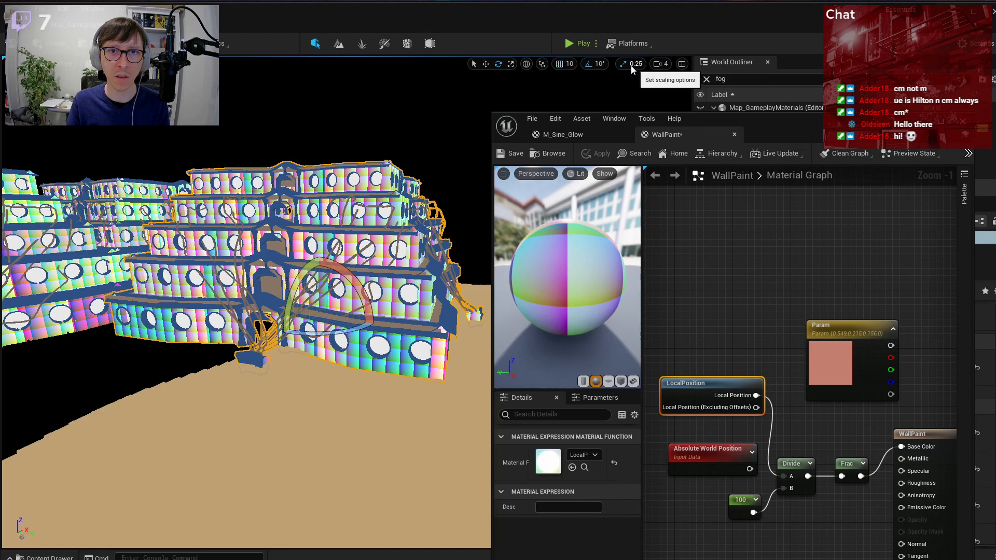
left_click(596, 67)
left_click(587, 66)
left_click_drag(811, 141, 829, 53)
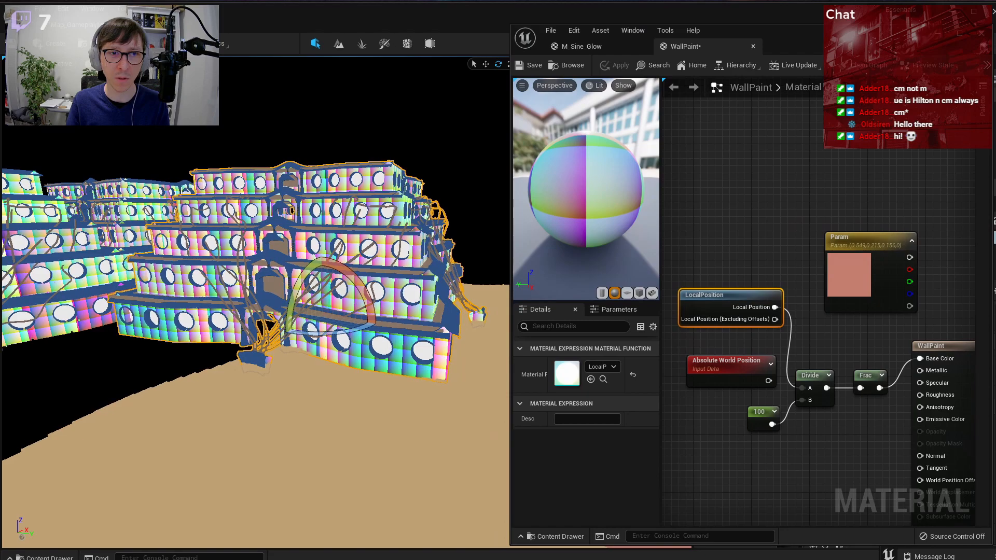
- Rotate the fortress to test how the local position pattern follows it, and undo the rotation
right_click_drag(336, 321, 331, 321)
left_click_drag(340, 334, 314, 309)
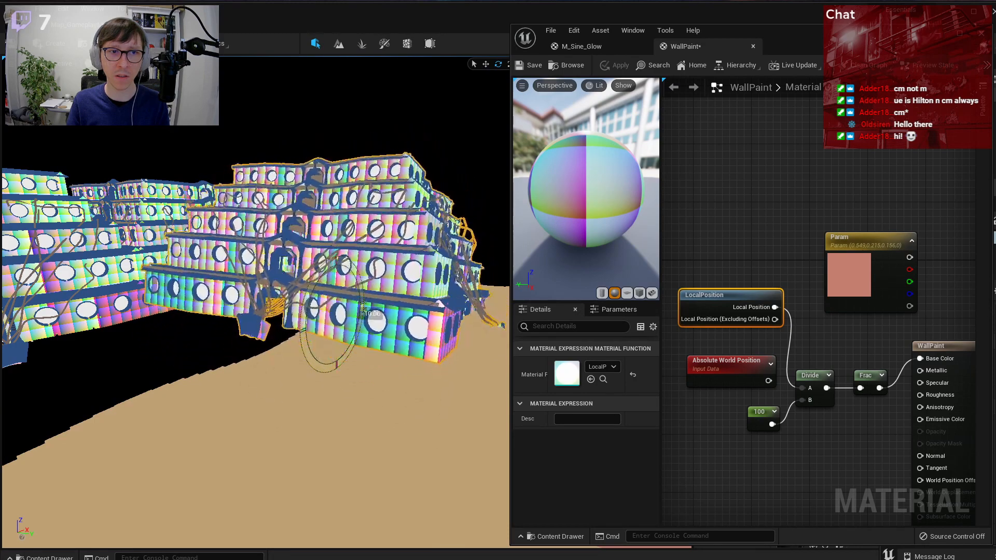
key("ctrl+z")
- Reconnect Absolute World Position to Divide's A input, apply the material and move the fortress vertically to test the pattern
left_click_drag(769, 384, 803, 389)
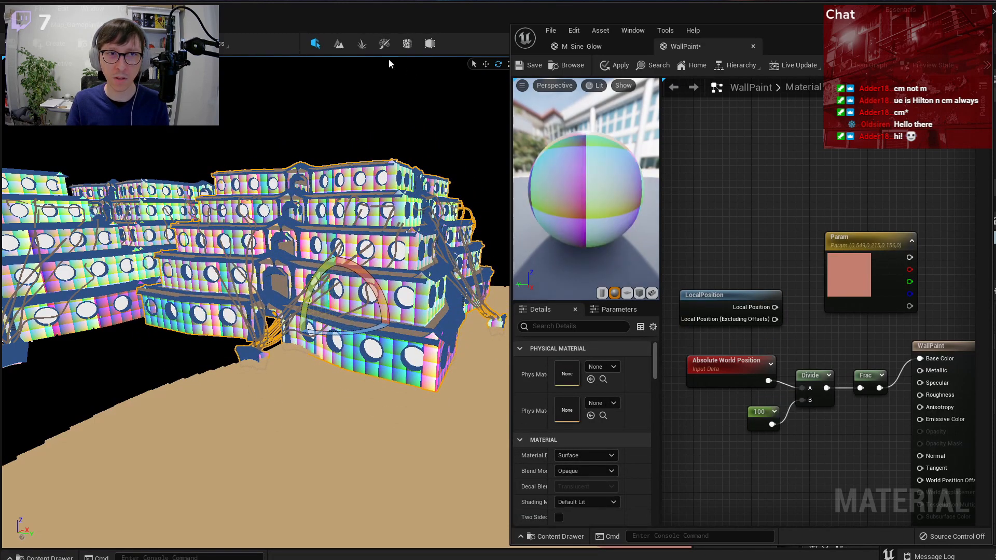
left_click(601, 66)
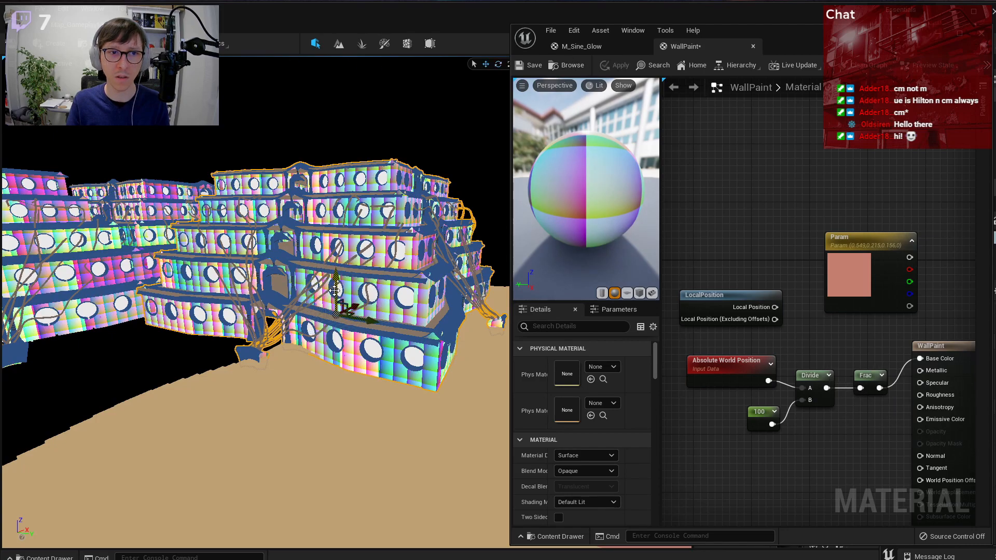
left_click_drag(336, 285, 337, 264)
- Examine the world position pattern around the fortress corners and upper terraces from several viewpoints
right_click_drag(337, 264, 304, 270)
key("w")
key("d")
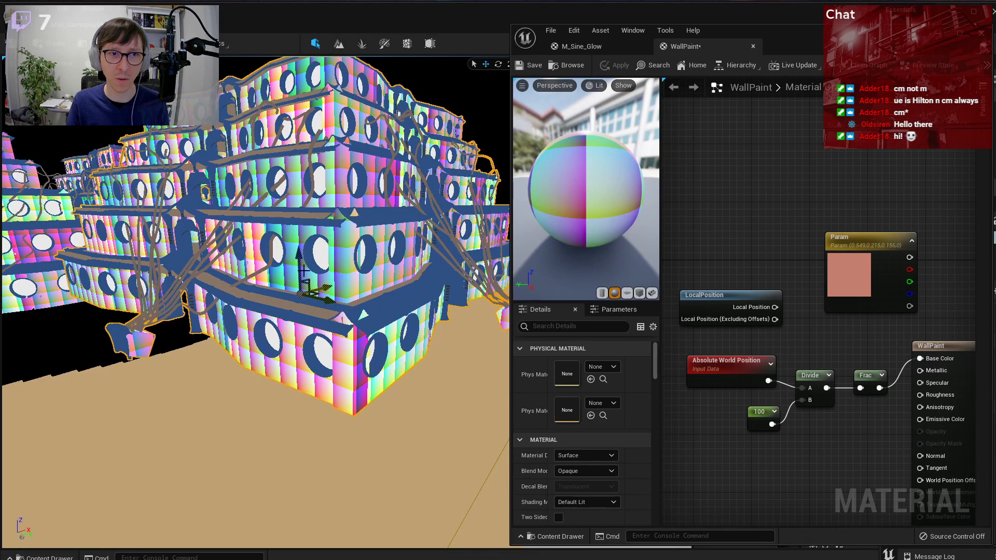
scroll(295, 259, "up", 1)
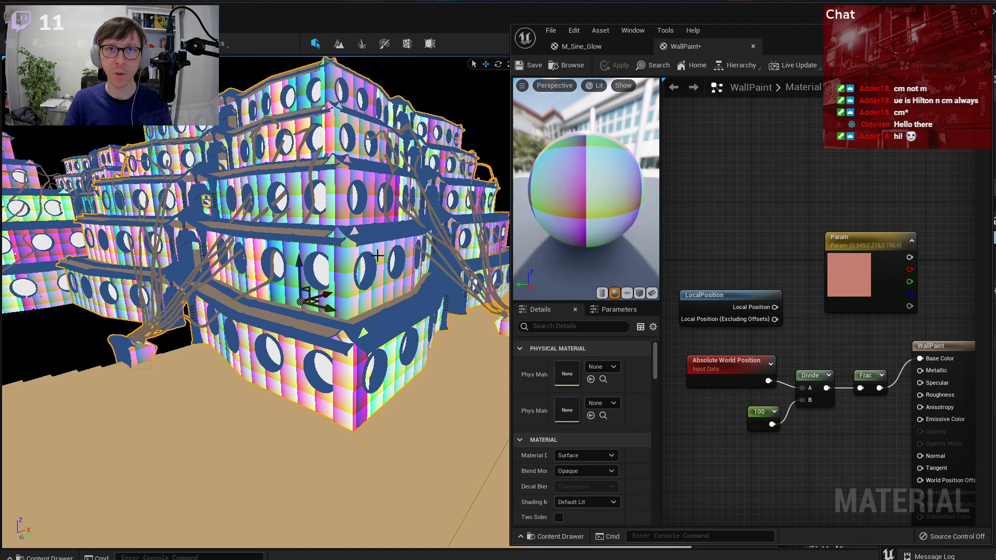
mouse_move(385, 251)
right_mouse_down()
mouse_move(376, 250)
mouse_move(386, 273)
mouse_move(399, 218)
mouse_move(400, 237)
mouse_move(398, 221)
mouse_move(398, 235)
mouse_move(380, 234)
mouse_move(401, 246)
right_mouse_up()
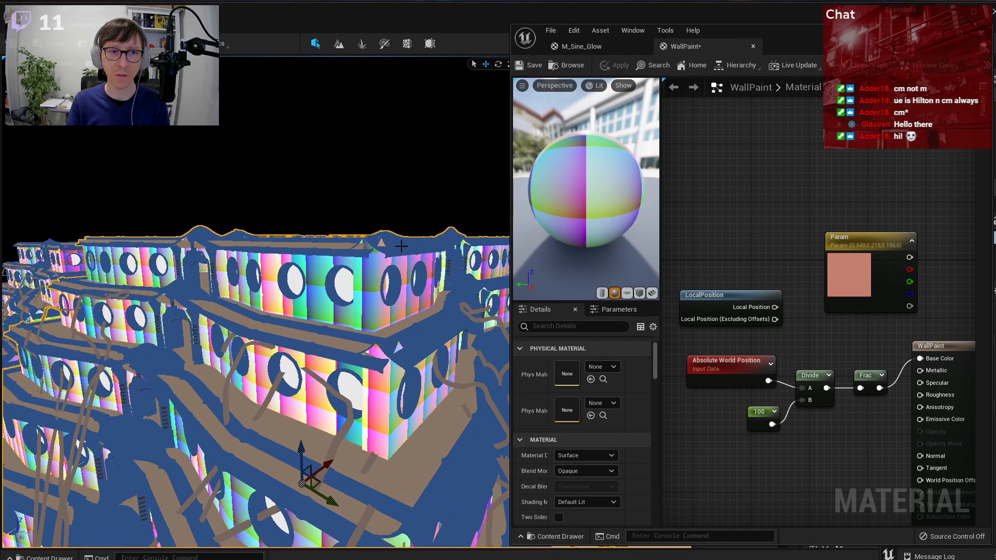
right_click_drag(401, 246, 351, 211)
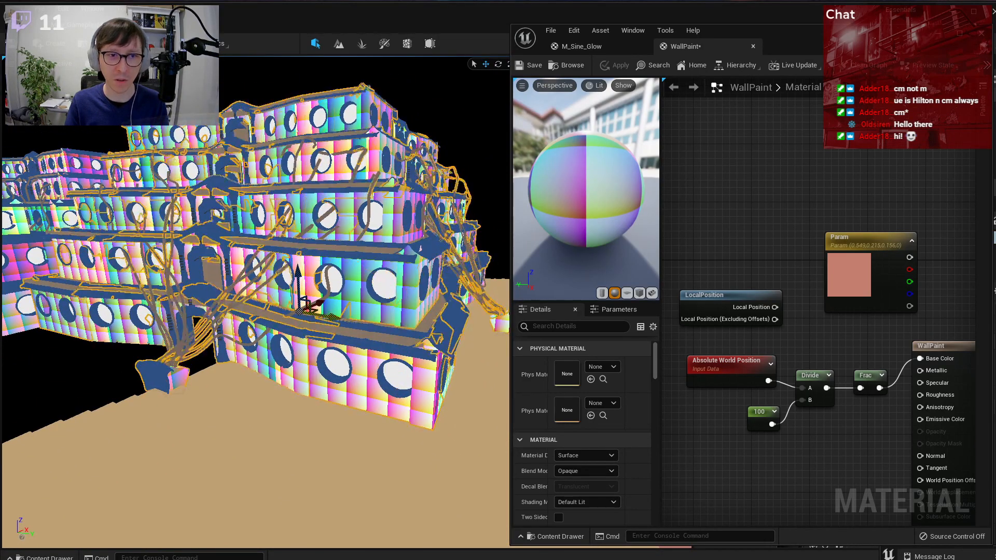
- Offset the duplicated fortress against the original to compare their wall patterns, and delete the duplicate
right_click_drag(350, 211, 347, 209)
mouse_move(229, 260)
right_mouse_down()
mouse_move(244, 274)
mouse_move(229, 259)
right_mouse_up()
mouse_move(209, 255)
left_mouse_down()
mouse_move(179, 253)
mouse_move(217, 261)
mouse_move(204, 244)
mouse_move(226, 239)
mouse_move(125, 244)
mouse_move(211, 251)
mouse_move(200, 248)
left_mouse_up()
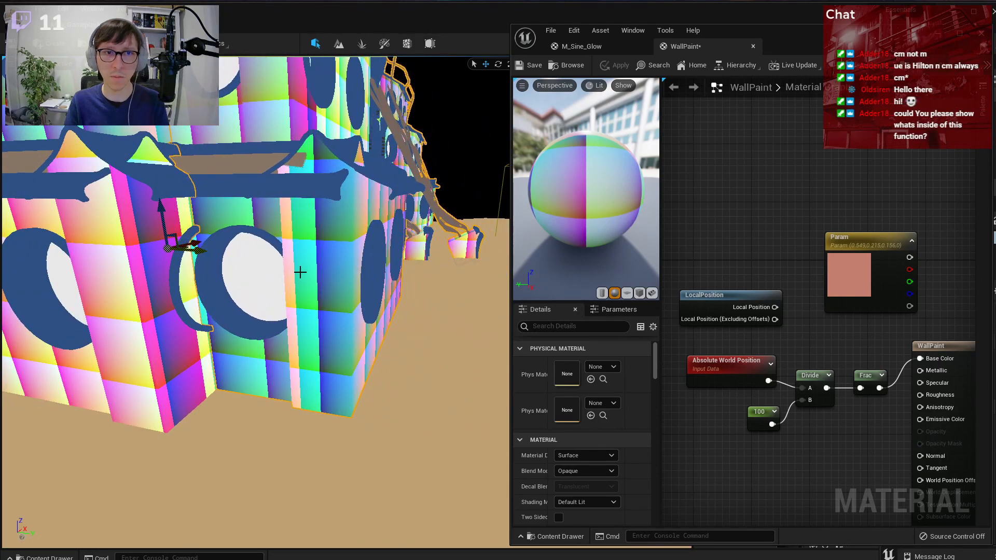
key("Delete")
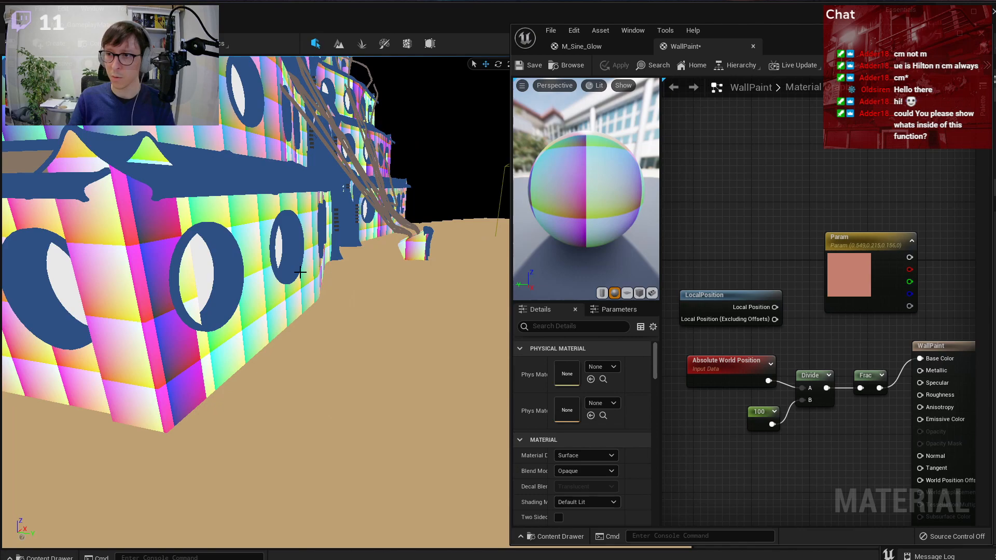
- Widen the material editor window and add a TransformVector node below the constant 100 node
left_click(719, 300)
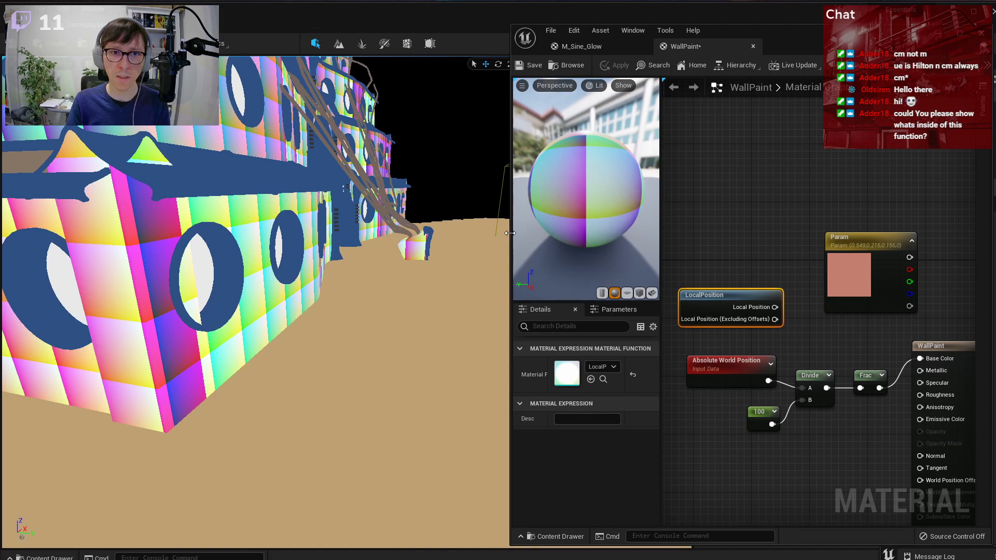
left_click_drag(511, 239, 398, 239)
right_click_drag(689, 431, 726, 413)
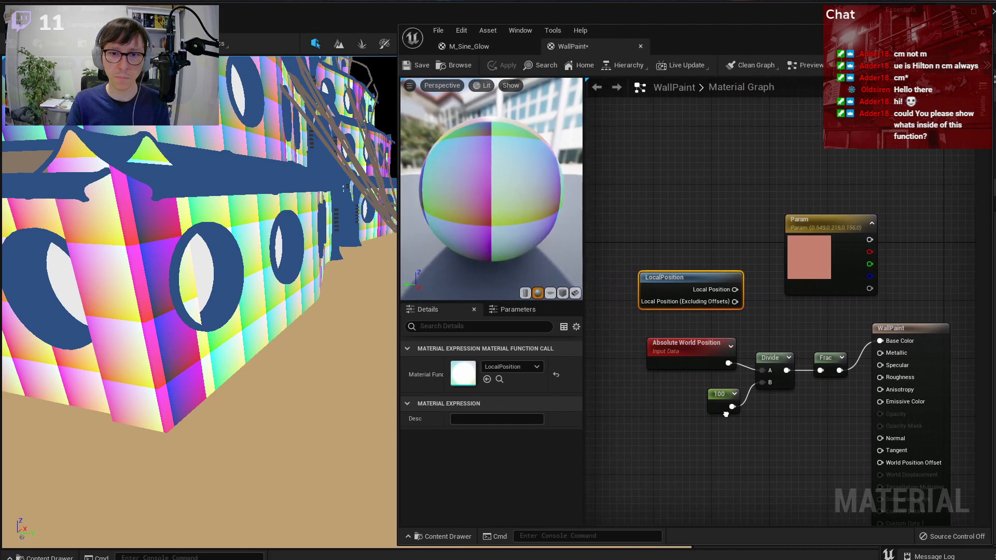
right_click(663, 413)
type("transf")
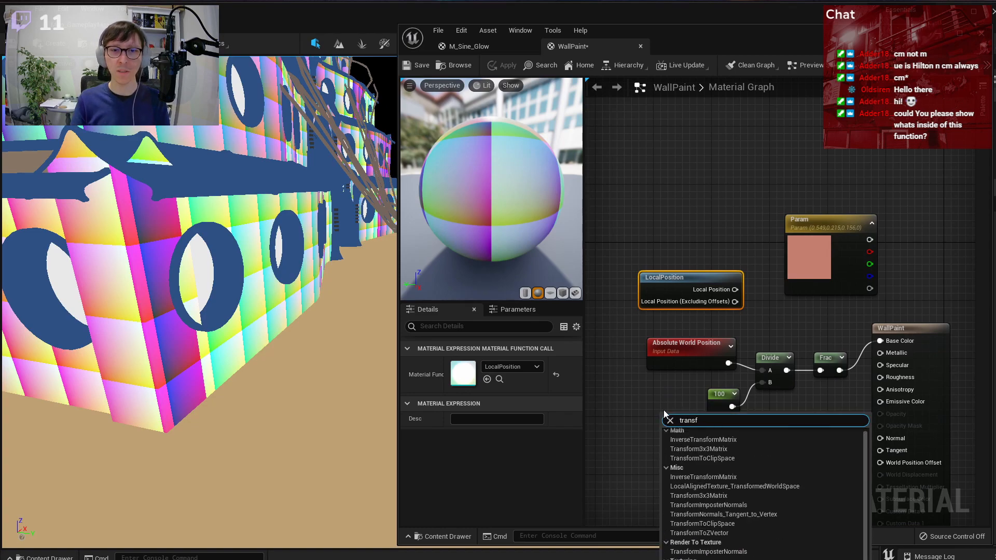
key("Return")
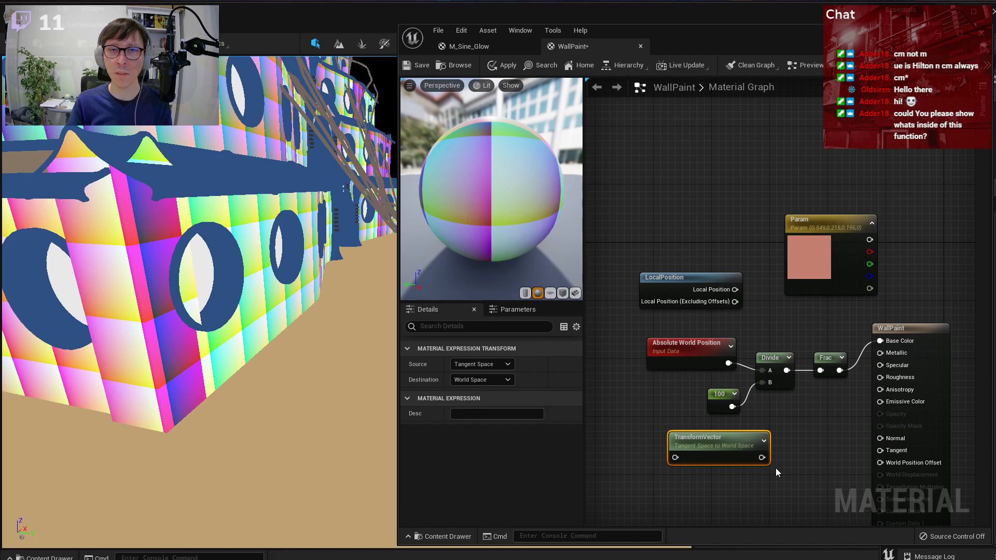
- Move Absolute World Position farther from Divide and place the TransformVector node between them
right_click_drag(776, 468, 839, 429)
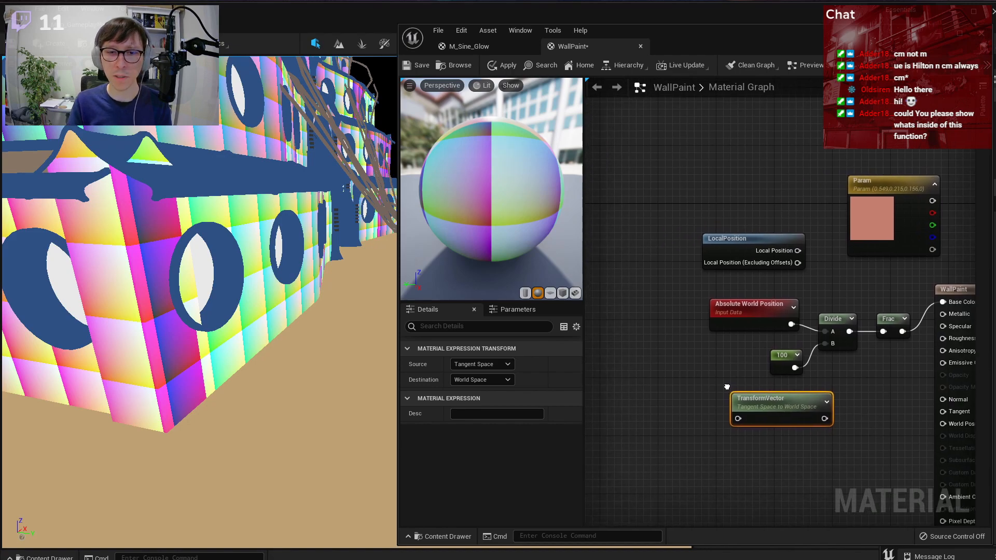
left_click_drag(801, 338, 658, 334)
left_click_drag(767, 395, 731, 290)
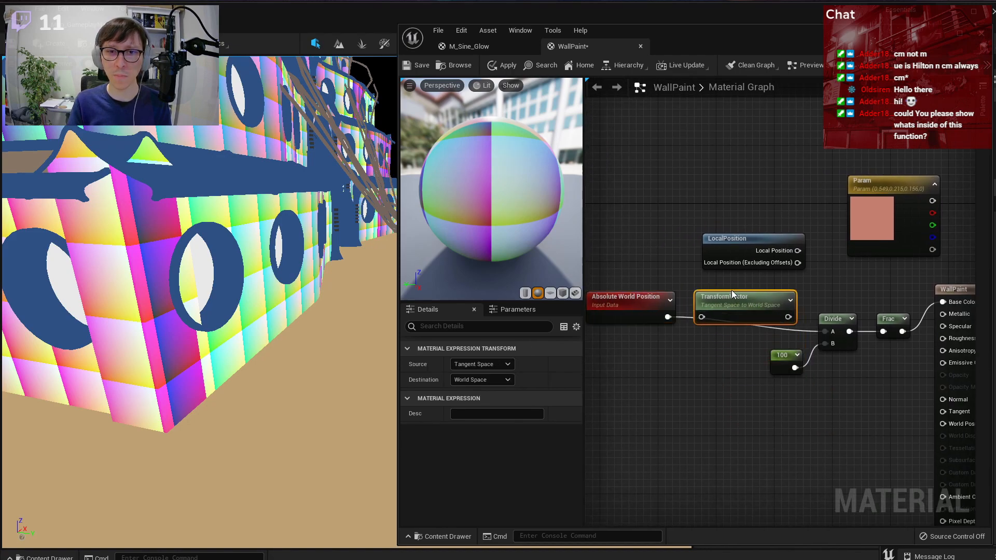
- Connect Absolute World Position to TransformVector and set its transform from World Space to Local Space
left_click_drag(666, 317, 702, 310)
left_click(504, 366)
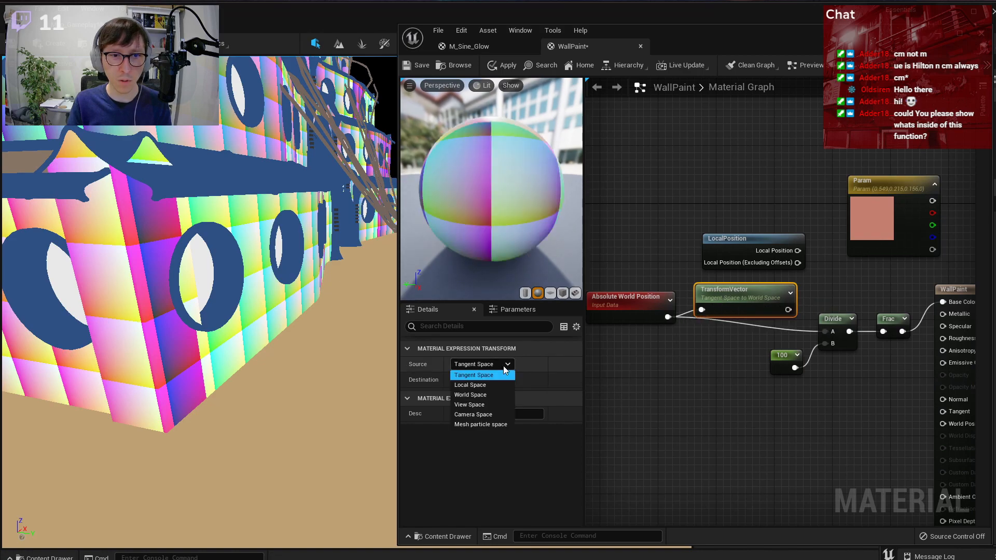
left_click(484, 394)
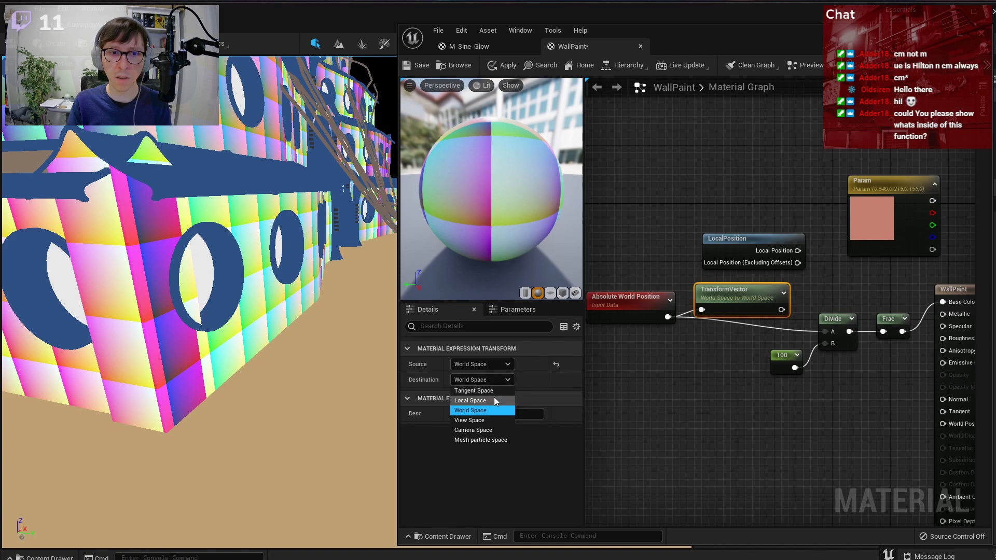
left_click(493, 397)
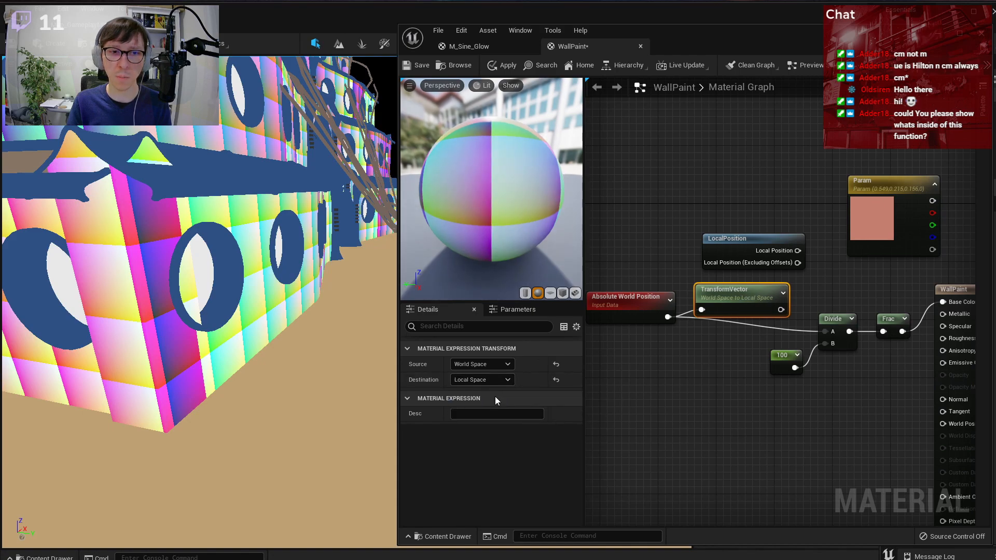
right_click_drag(764, 335, 763, 382)
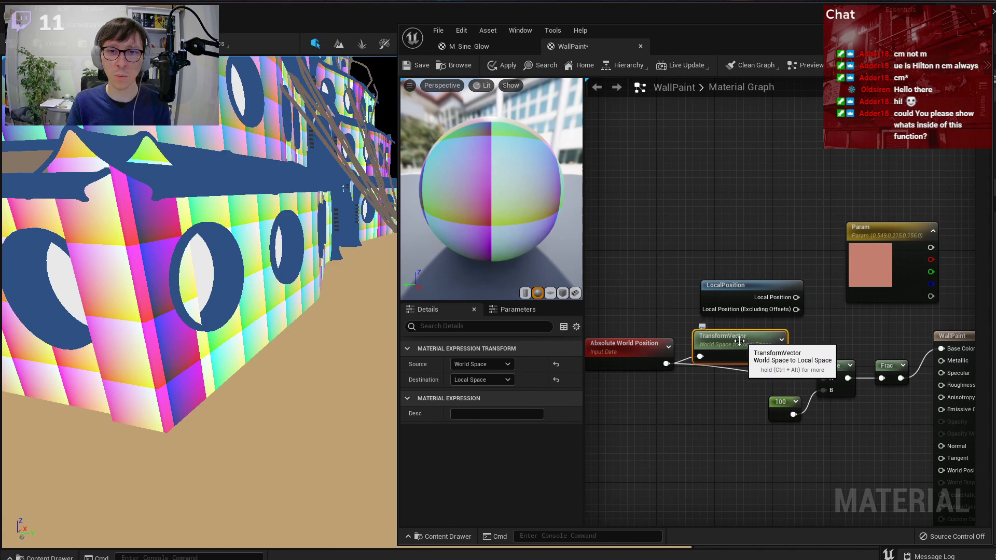
left_click(483, 381)
left_click(485, 381)
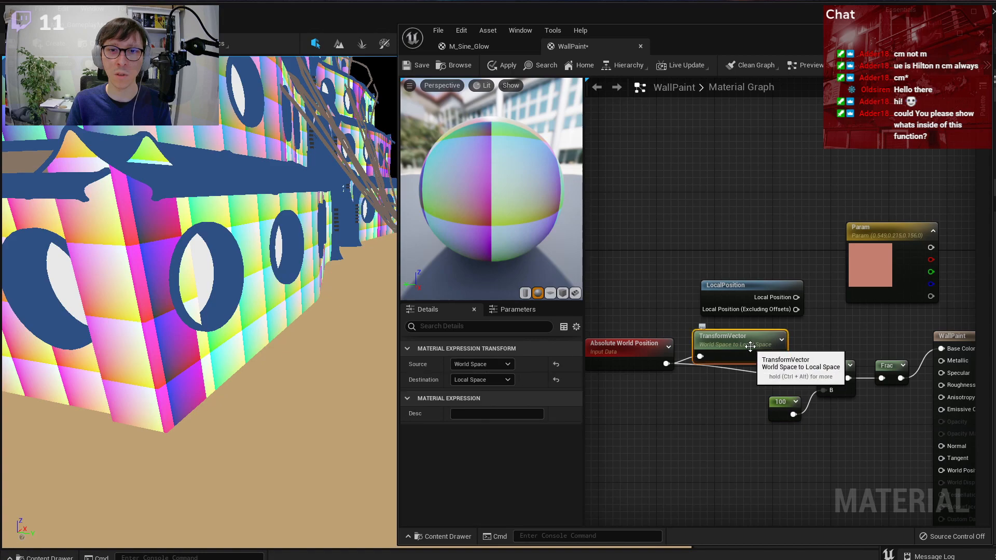
- Delete the TransformVector node and move Absolute World Position closer to Divide
key("Delete")
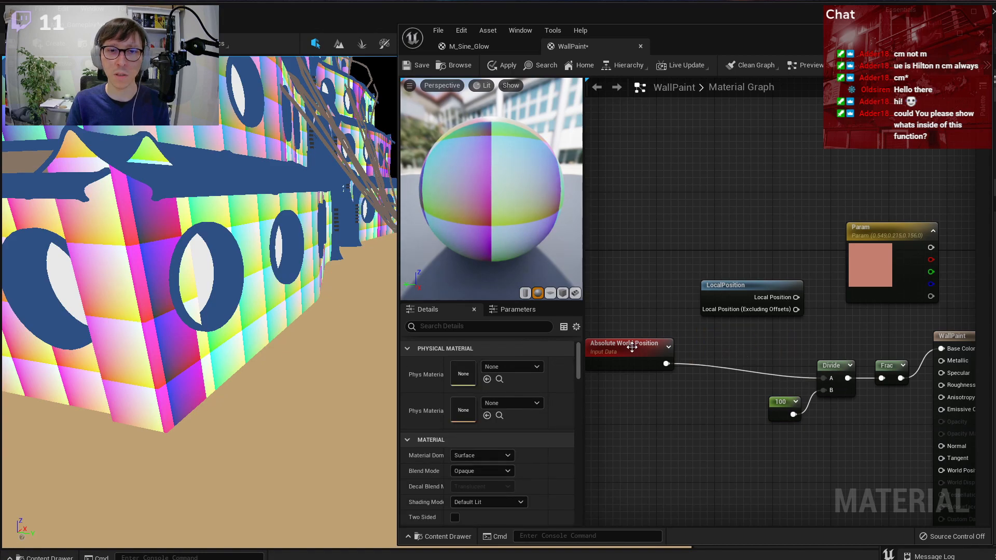
left_click_drag(631, 348, 711, 355)
- Open the LocalPosition function and inspect its Absolute World Position and TransformPosition nodes
left_click(747, 295)
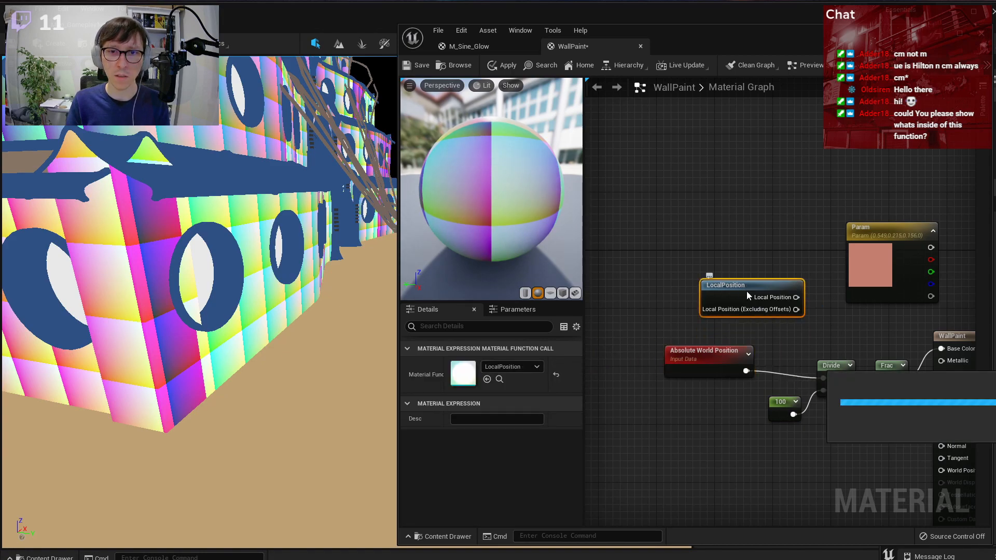
double_click(746, 291)
right_click_drag(730, 220, 798, 220)
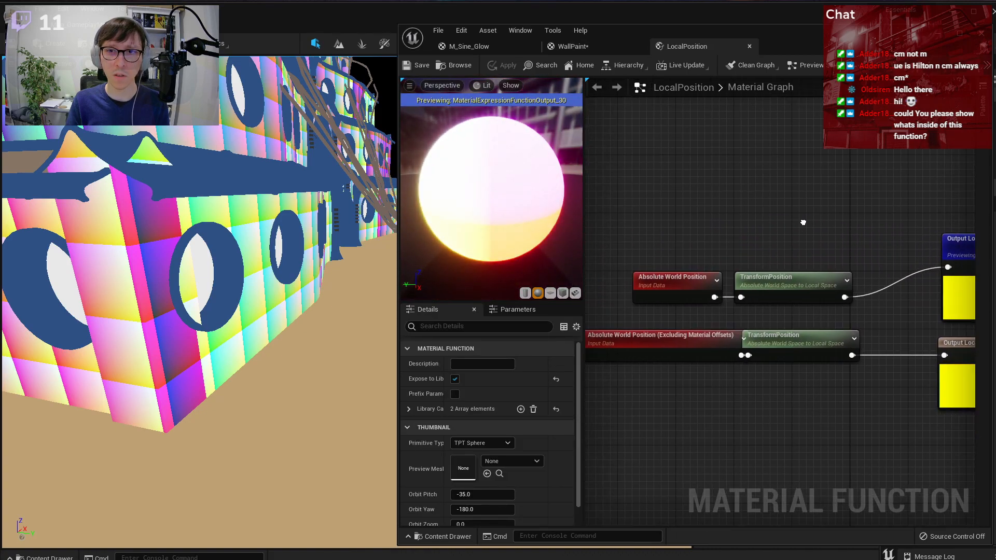
left_click(703, 289)
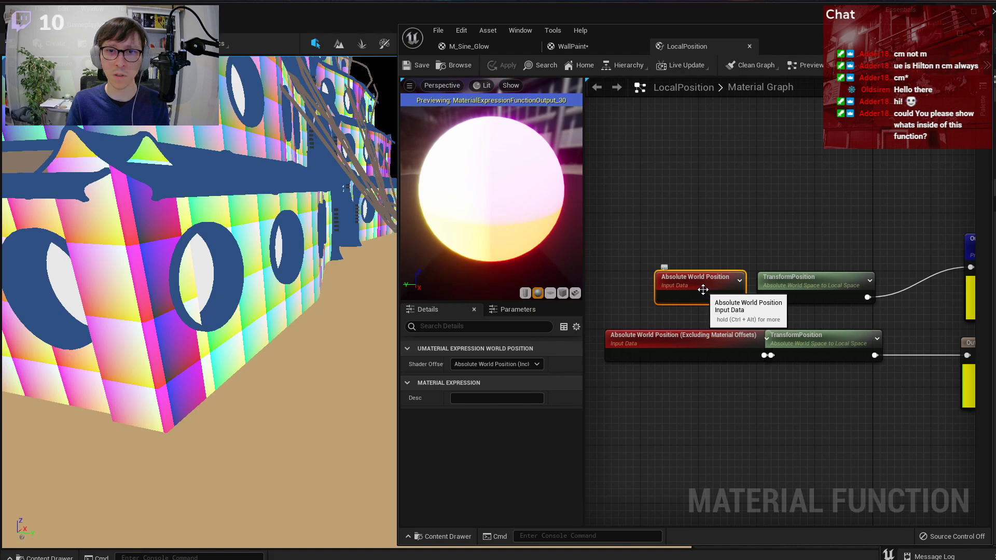
left_click(825, 289)
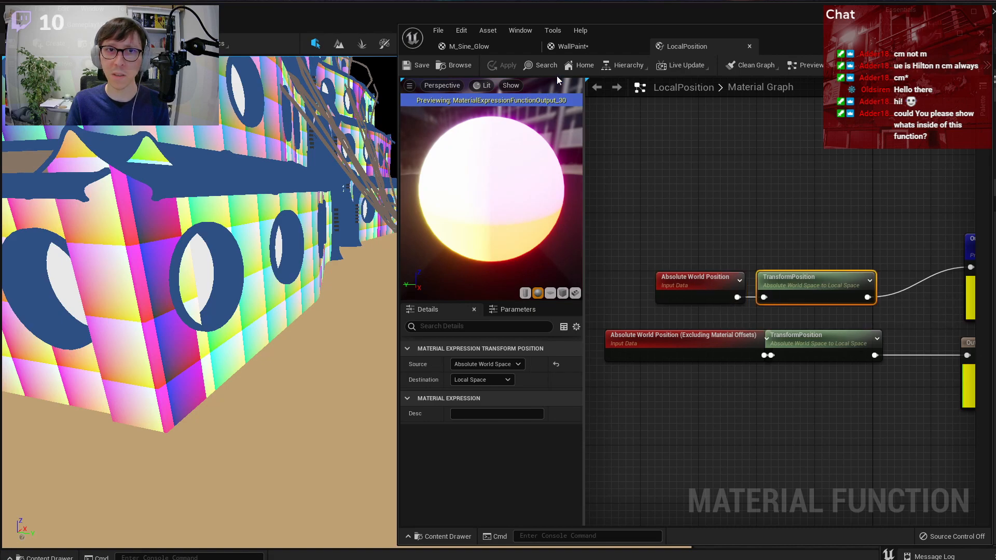
left_click(716, 220)
left_click(704, 284)
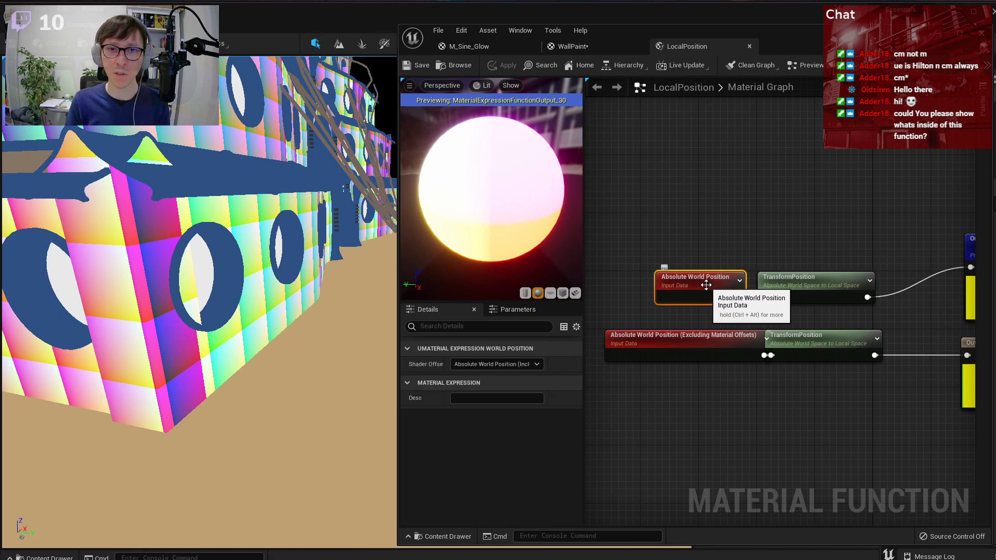
mouse_move(705, 284)
left_mouse_down()
mouse_move(713, 278)
mouse_move(707, 287)
left_mouse_up()
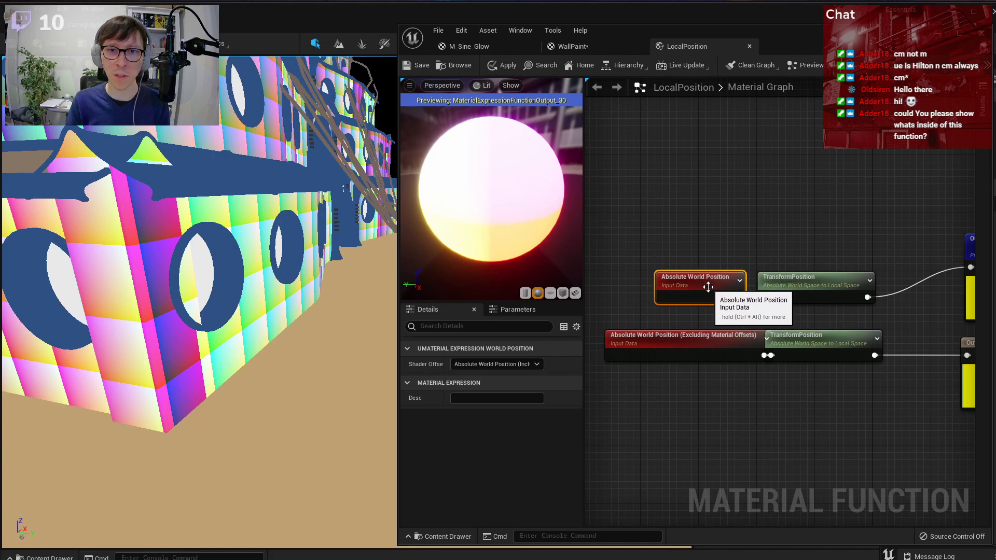
left_click(716, 222)
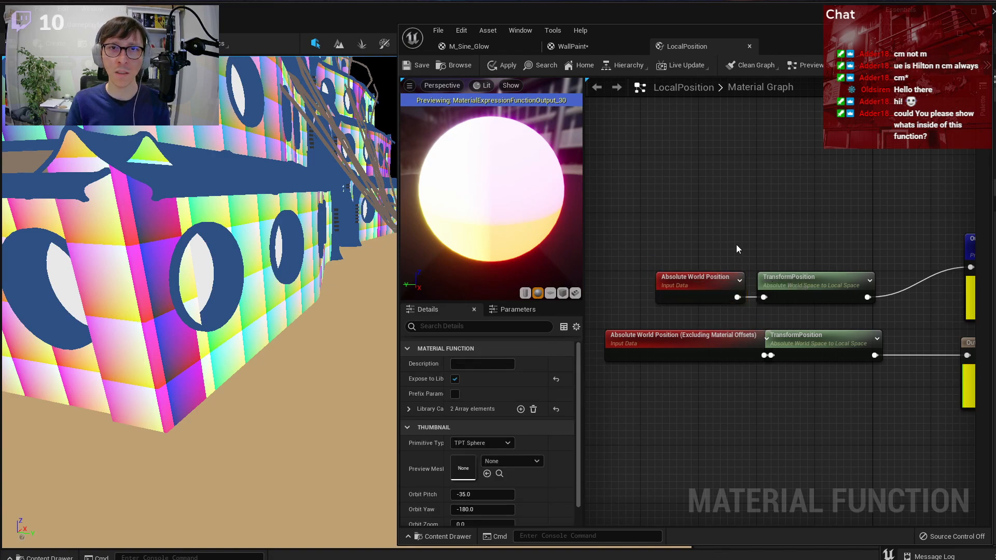
left_click(819, 279)
left_click(840, 223)
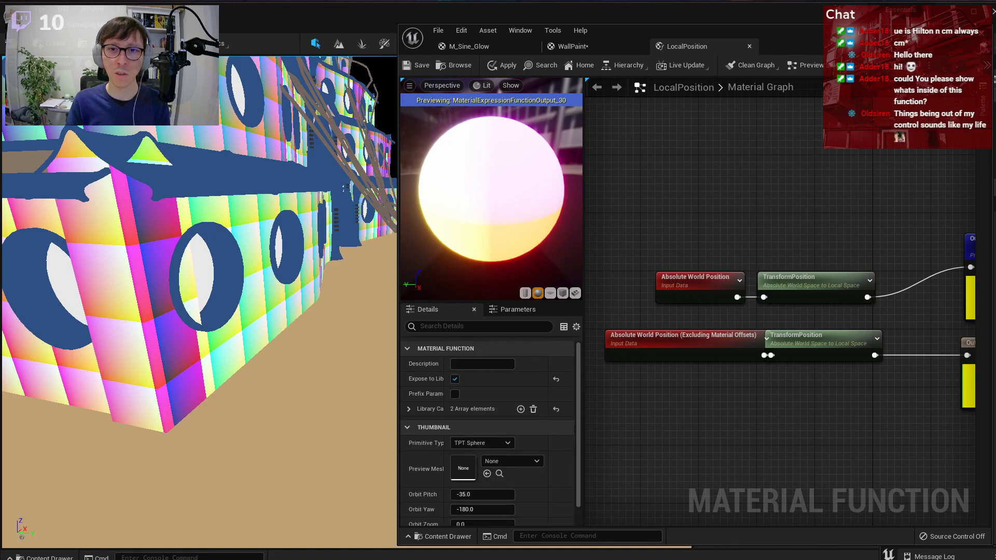
- Review the LocalPosition function's outputs and close the function, answering the prompt about applying changes
right_click_drag(771, 206, 710, 201)
right_click_drag(789, 293, 744, 285)
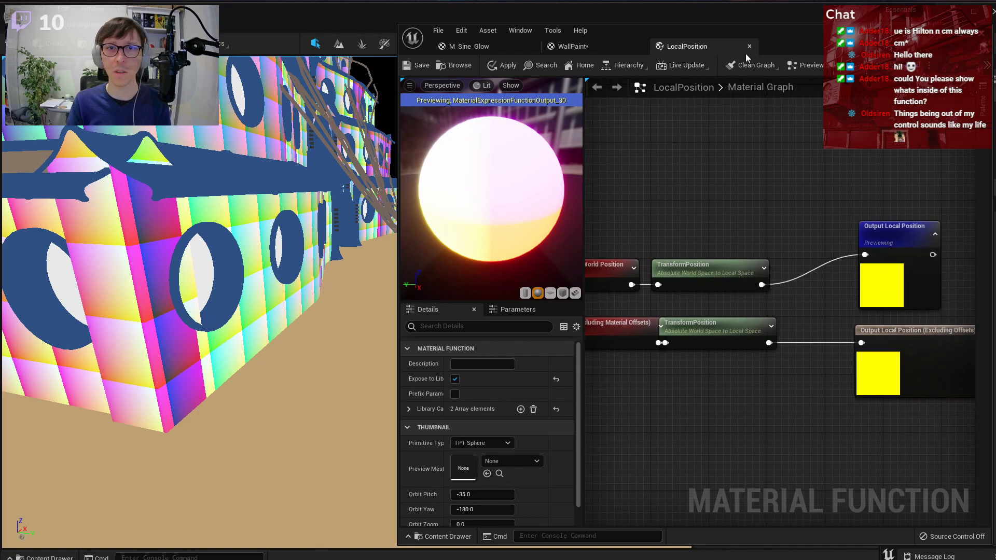
left_click(749, 46)
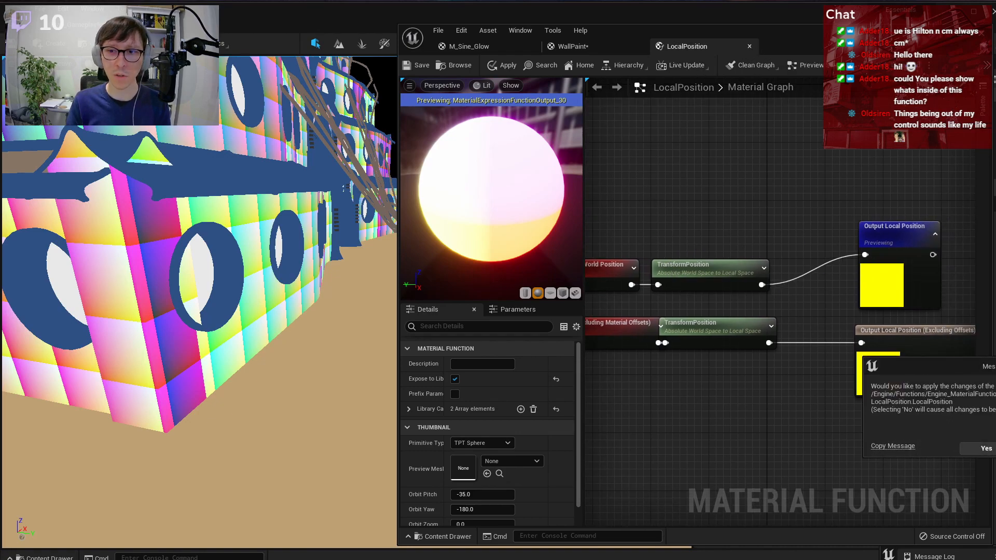
left_click(995, 448)
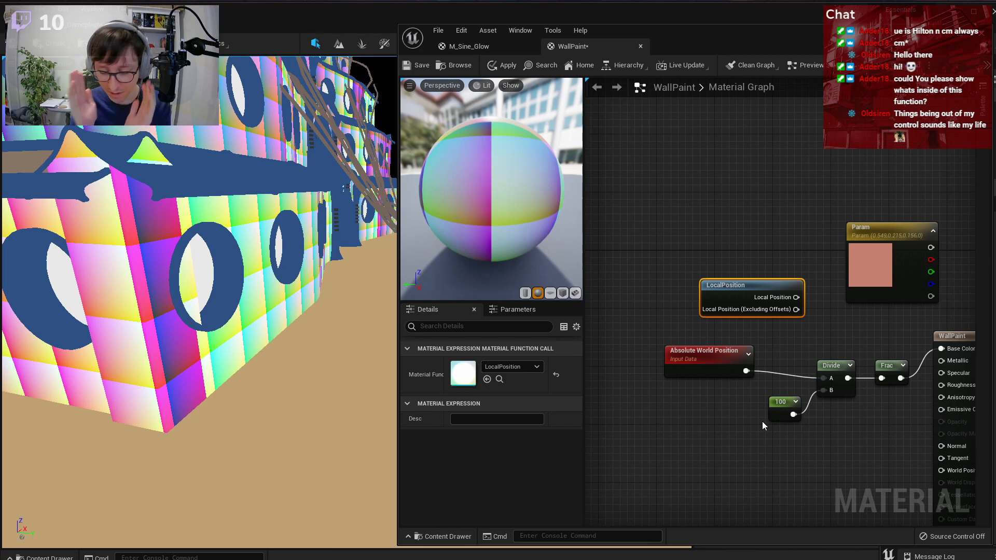
- Delete the LocalPosition node from the WallPaint graph and move Absolute World Position up next to Divide
right_click_drag(766, 243, 739, 236)
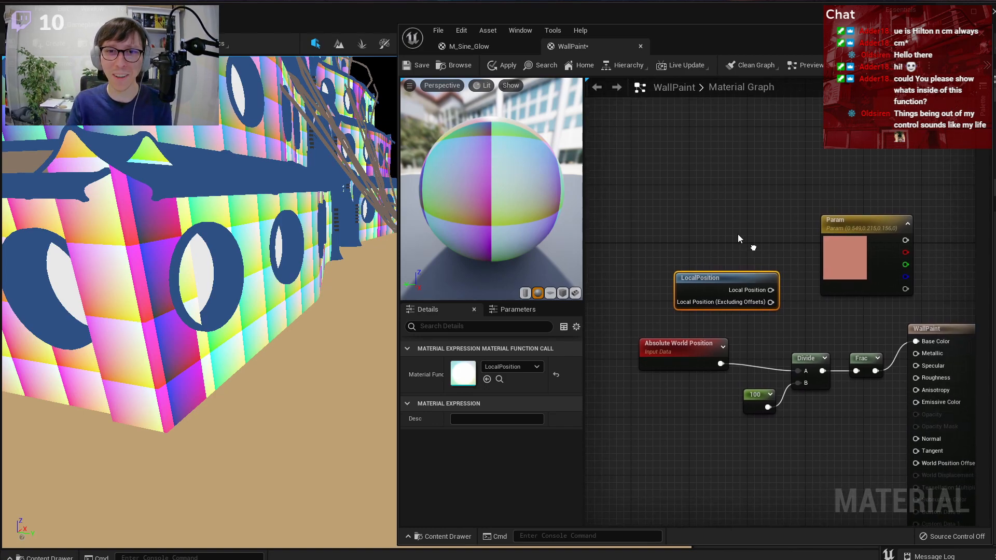
left_click(739, 236)
scroll(739, 236, "up", 1)
left_click(710, 288)
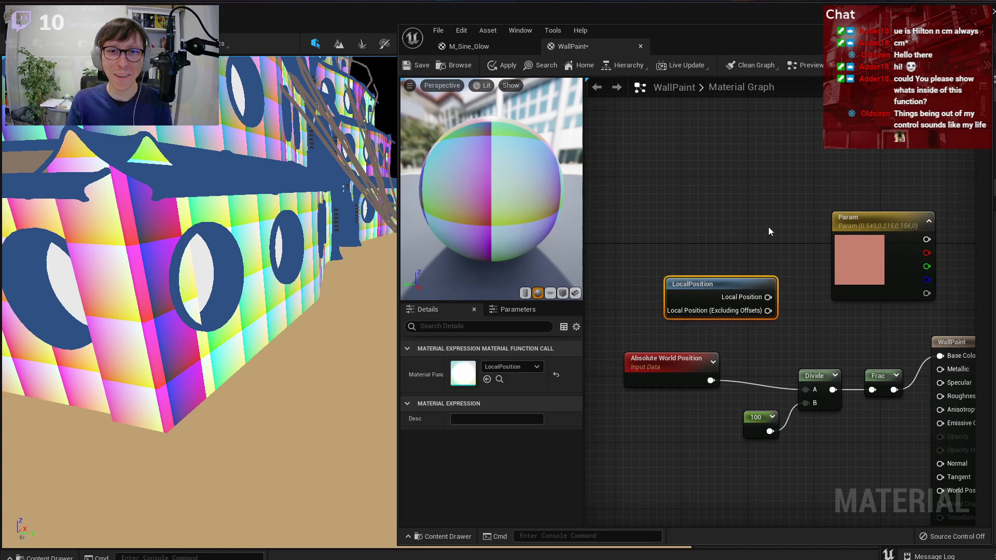
key("Delete")
left_click_drag(666, 366, 724, 366)
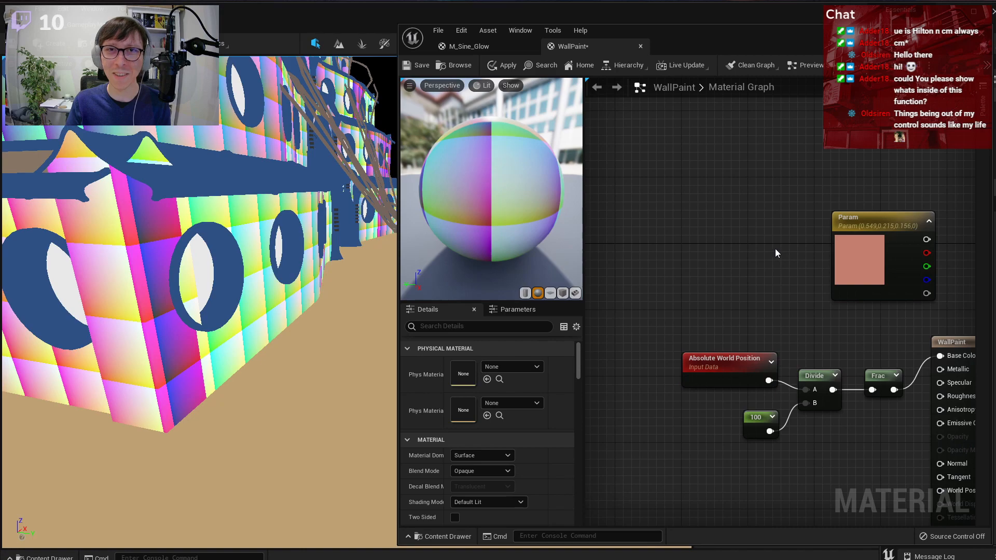
- Shift the unused Param node to the left and move the WallPaint output node farther from Frac
right_click_drag(818, 197, 763, 192)
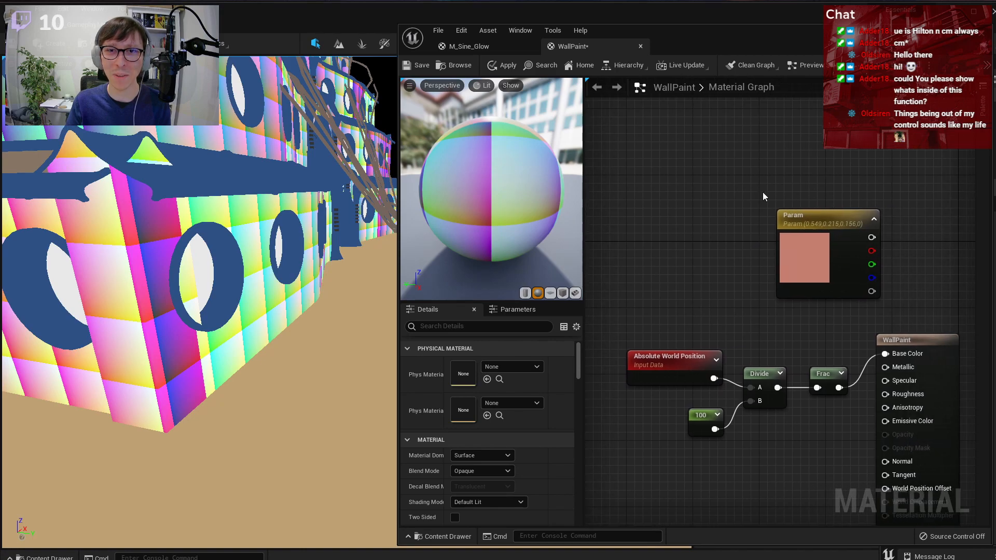
left_click_drag(798, 215, 774, 216)
left_click(889, 288)
left_click_drag(896, 339, 913, 313)
left_click(757, 148)
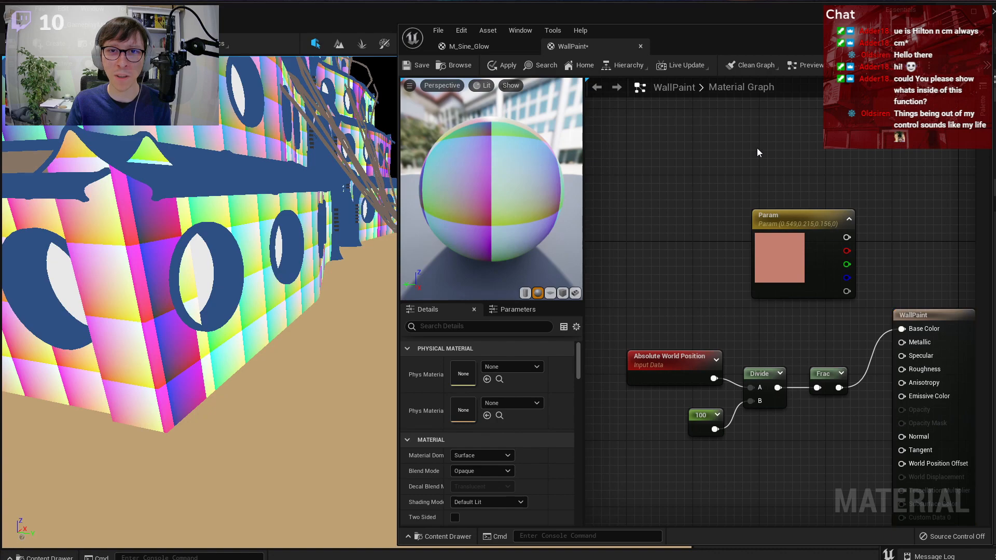
right_click_drag(751, 148, 708, 150)
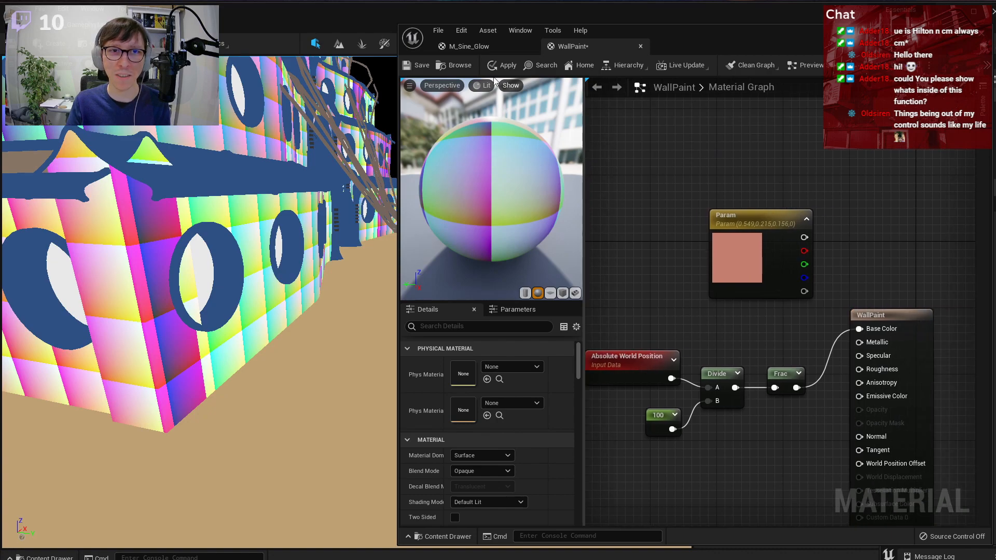
- Narrow the material editor window and pull the viewport back to reveal more of the fortress
key("s")
mouse_move(344, 179)
right_mouse_down()
mouse_move(318, 173)
mouse_move(344, 180)
right_mouse_up()
left_click_drag(435, 48, 494, 48)
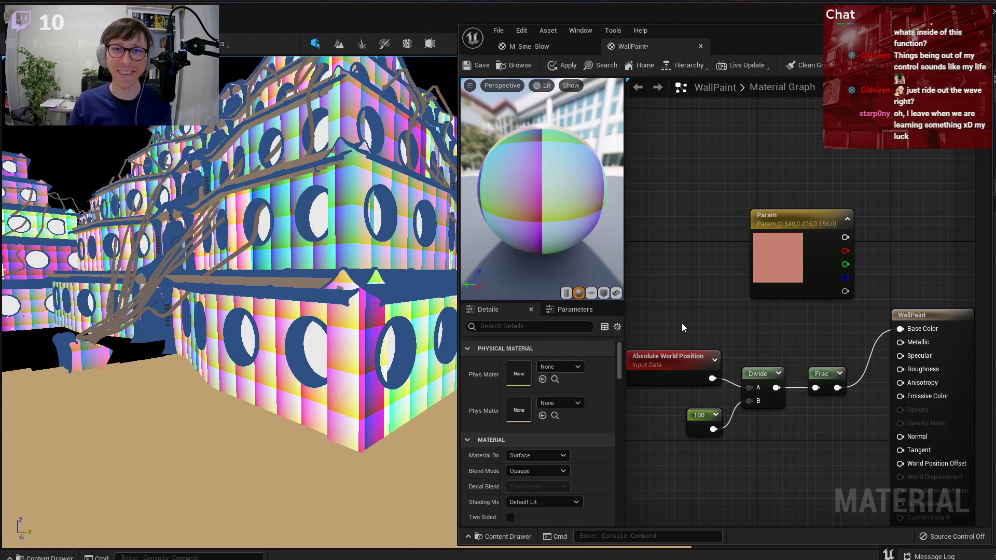
mouse_move(228, 290)
right_mouse_down()
mouse_move(228, 273)
mouse_move(238, 275)
right_mouse_up()
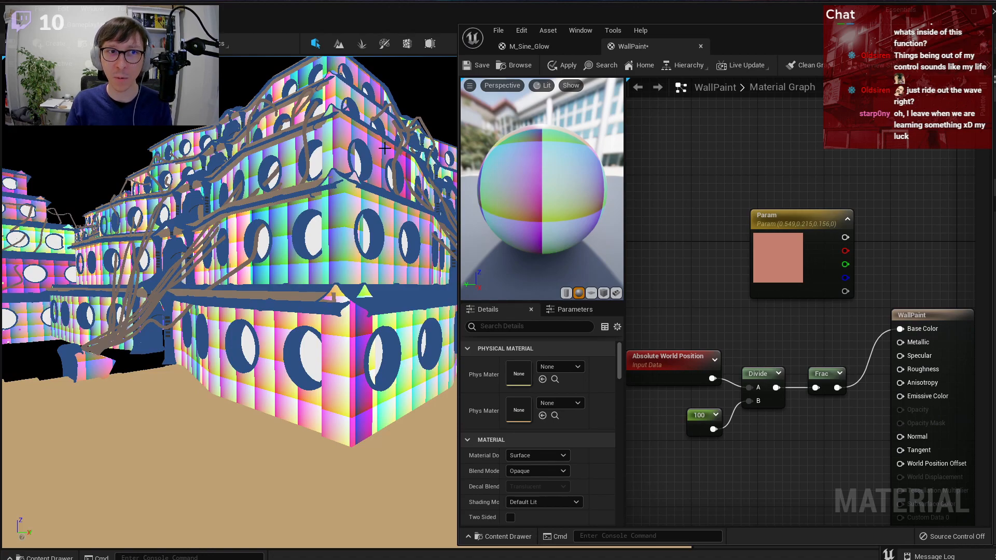
- Select the fortress mesh and nudge it slightly along the X axis to compare its walls with the world position pattern
left_click(308, 228)
right_click_drag(308, 228, 298, 254)
right_click_drag(233, 284, 222, 326)
right_click_drag(280, 317, 261, 333)
scroll(260, 333, "down", 5)
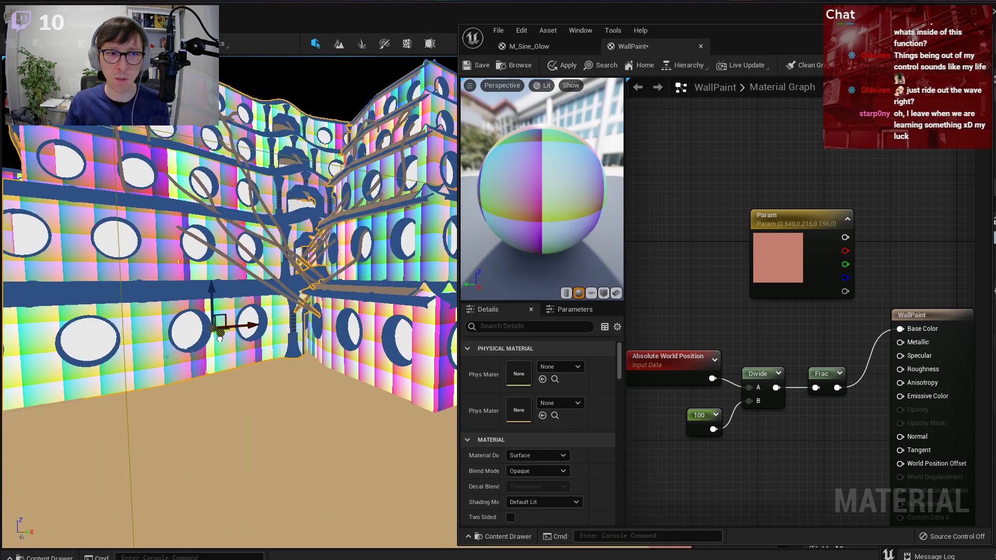
left_click_drag(251, 328, 262, 324)
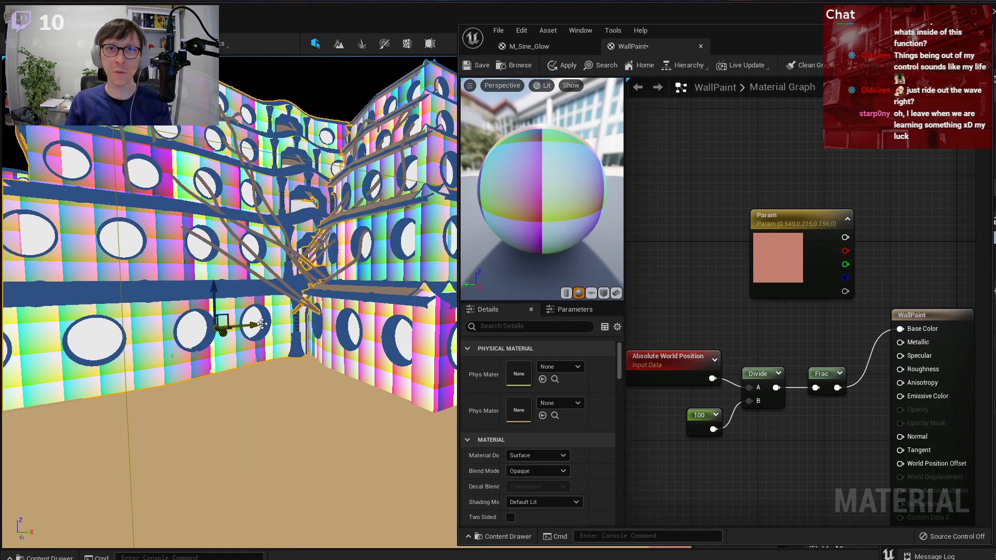
- Examine the surrounding buildings and the fortress's patterned wall from a distance and close up
scroll(709, 326, "down", 2)
right_click_drag(767, 390, 835, 337)
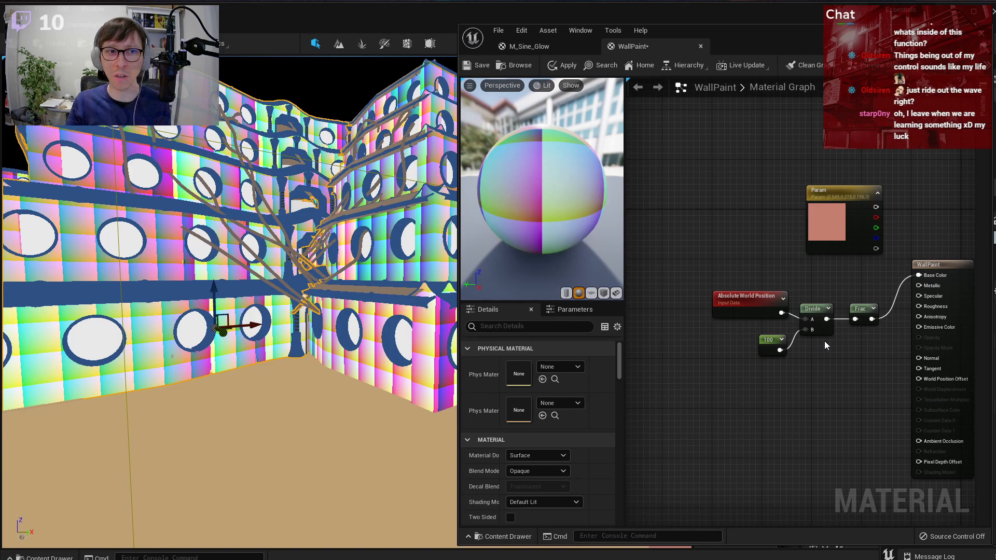
mouse_move(250, 274)
right_mouse_down()
mouse_move(449, 278)
mouse_move(252, 267)
mouse_move(260, 321)
mouse_move(270, 295)
mouse_move(256, 265)
right_mouse_up()
key("s")
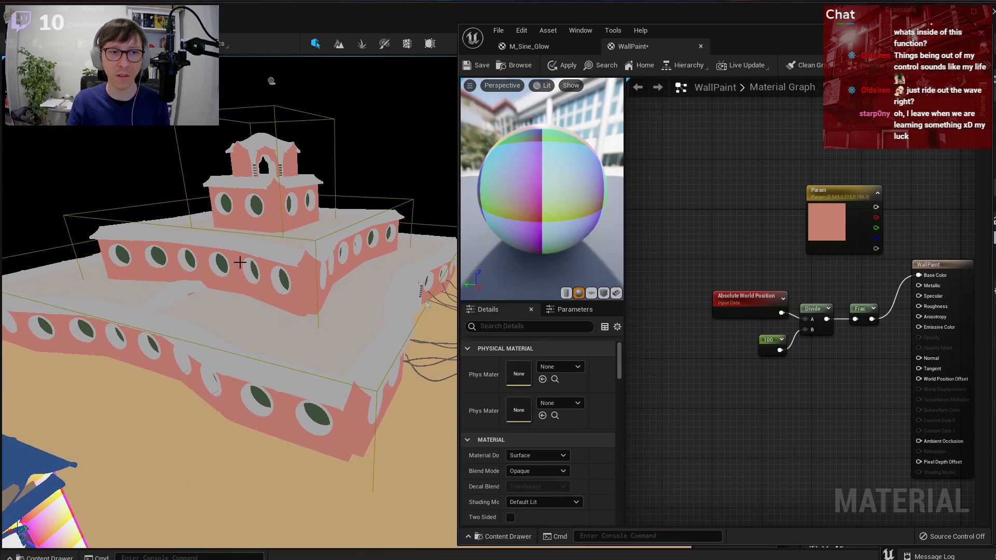
key("w")
right_click_drag(190, 249, 83, 295)
right_click_drag(249, 262, 247, 291)
right_click_drag(226, 256, 194, 162)
key("s")
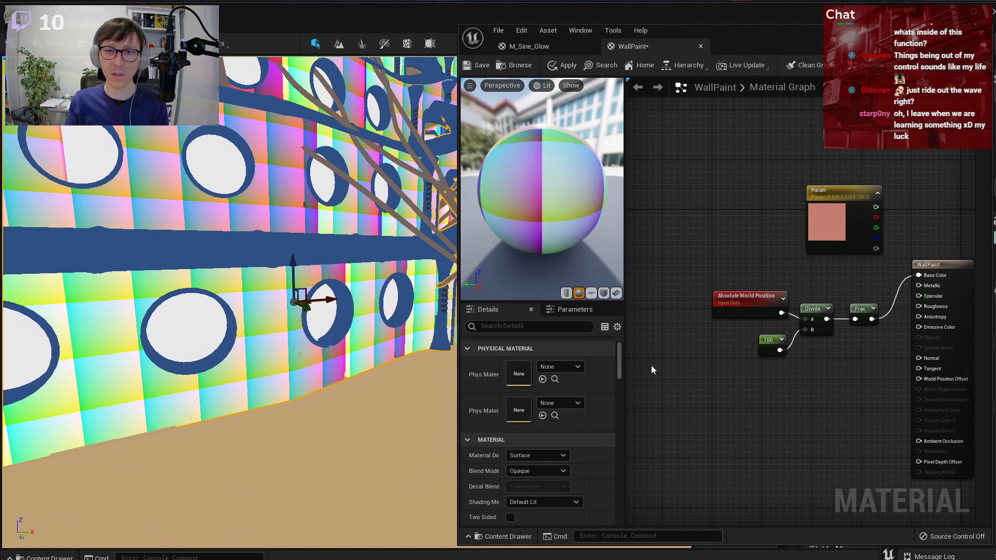
- Move the WallPaint output node farther right and delete the Frac node
right_click_drag(748, 236, 703, 222)
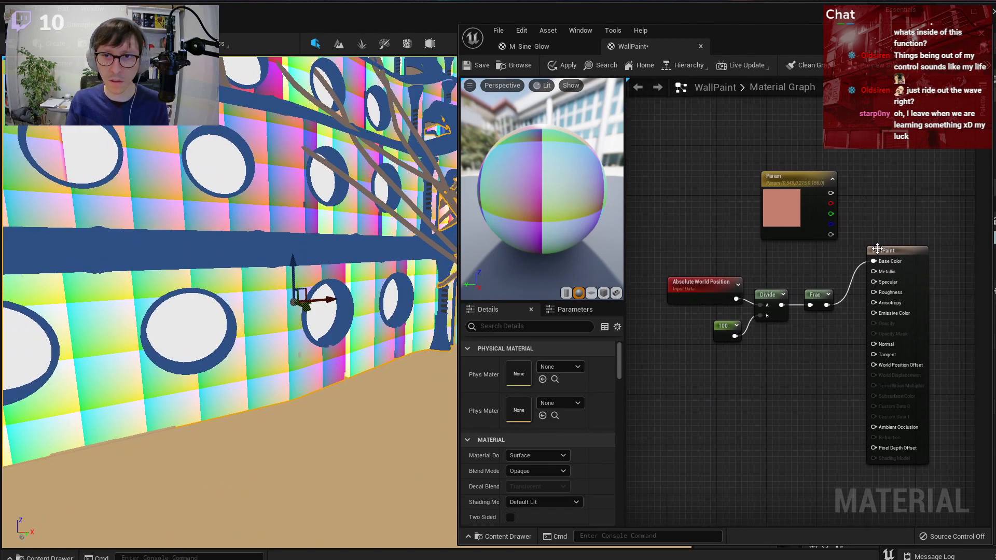
left_click_drag(876, 249, 914, 255)
left_click(815, 294)
key("Delete")
left_click_drag(811, 347, 774, 343)
- Add a ComponentMask node after Divide and connect Divide's output to it
scroll(774, 344, "up", 1)
right_click(817, 297)
type("comp")
key("Return")
left_click_drag(783, 291, 826, 318)
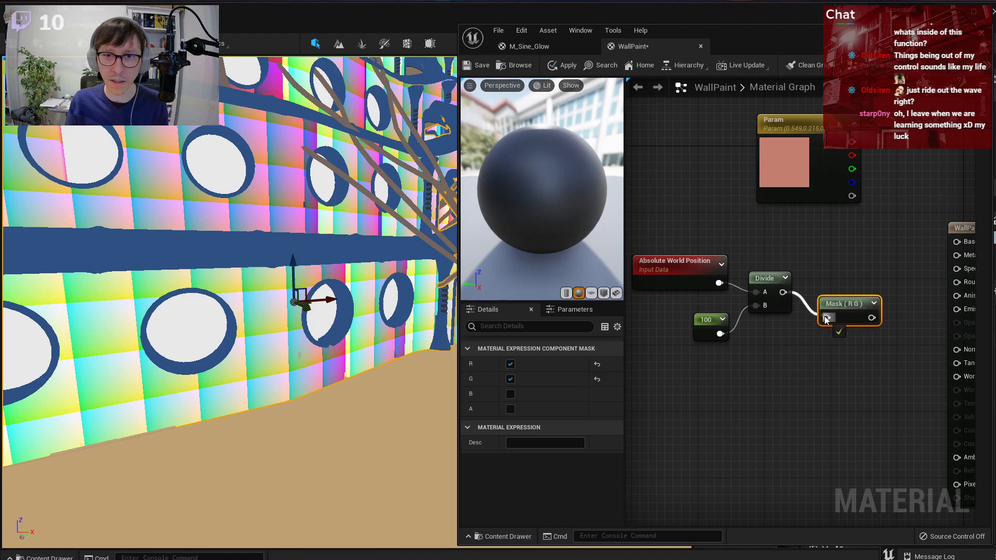
- Set the component mask to pass only the B channel by disabling R and G
left_click(508, 364)
left_click(511, 379)
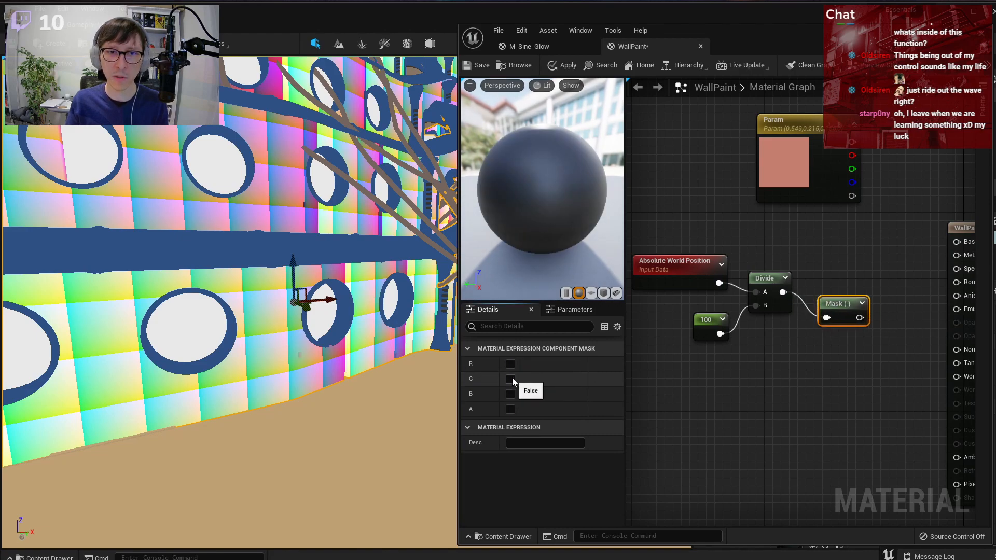
left_click(508, 396)
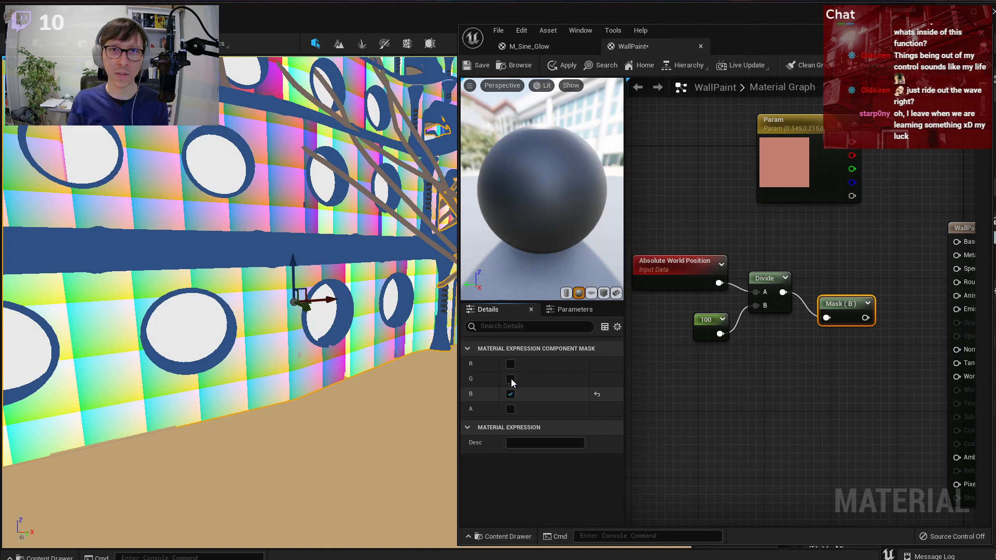
- Align the Mask (B) node beside Divide and shift the whole node chain left, away from the WallPaint output
left_click_drag(846, 307, 834, 298)
left_click_drag(841, 356, 700, 275)
left_click_drag(828, 298, 737, 290)
left_click(770, 335)
right_click_drag(761, 336, 840, 341)
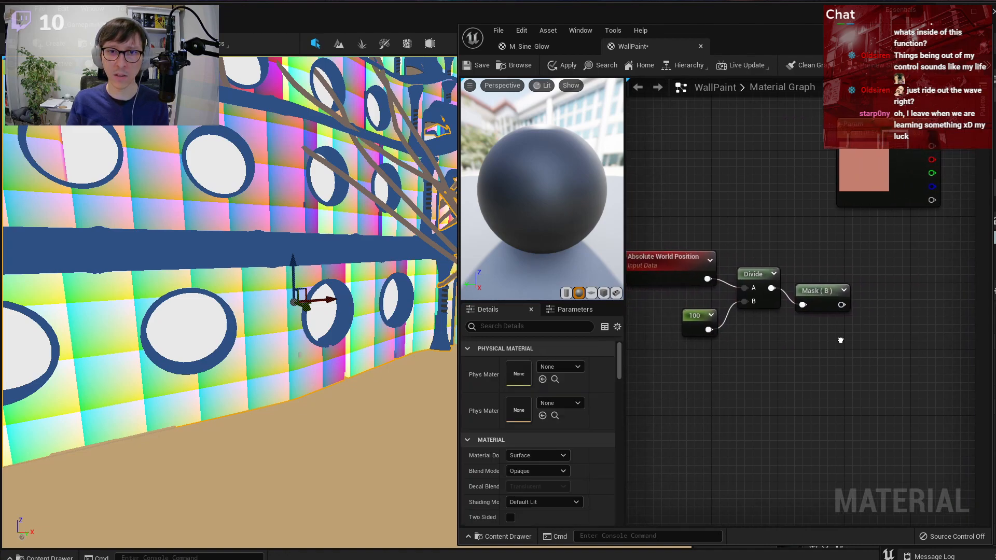
- Add a RemapValueRange node after Mask (B) and wire the mask through it to WallPaint's Base Color
right_click_drag(690, 280, 718, 293)
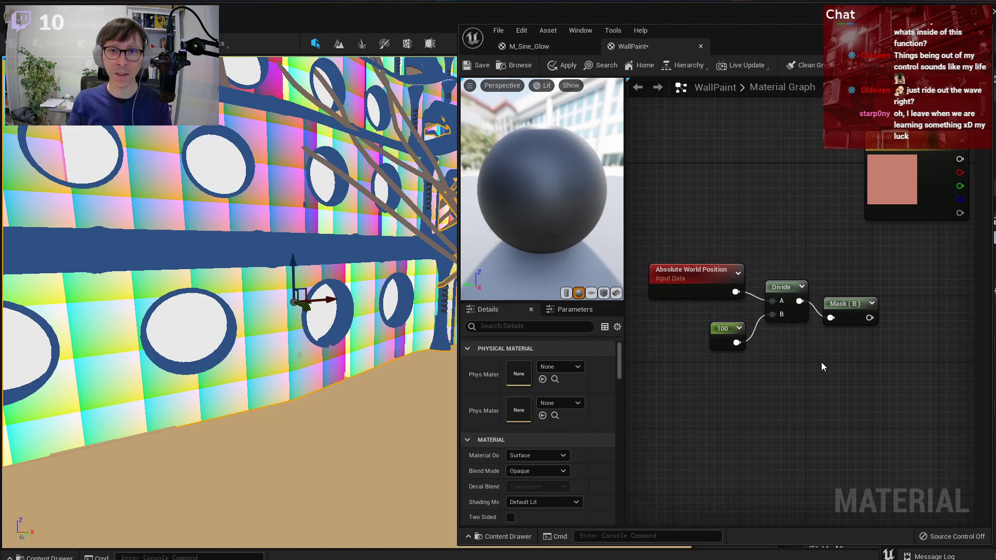
right_click_drag(894, 388, 766, 377)
scroll(786, 315, "down", 1)
right_click(784, 305)
type("remap")
key("Return")
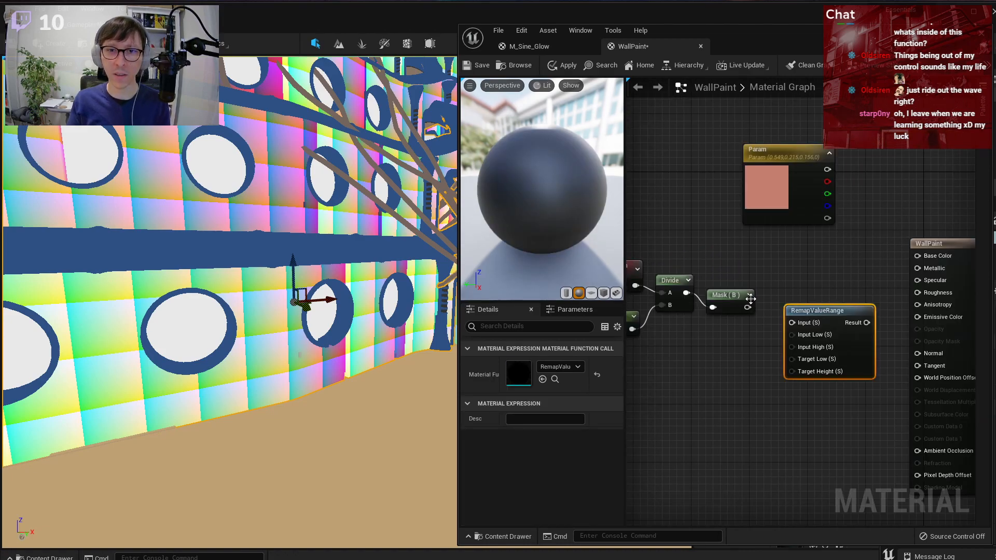
scroll(750, 299, "up", 1)
left_click_drag(746, 309, 942, 250)
left_click_drag(815, 303, 832, 303)
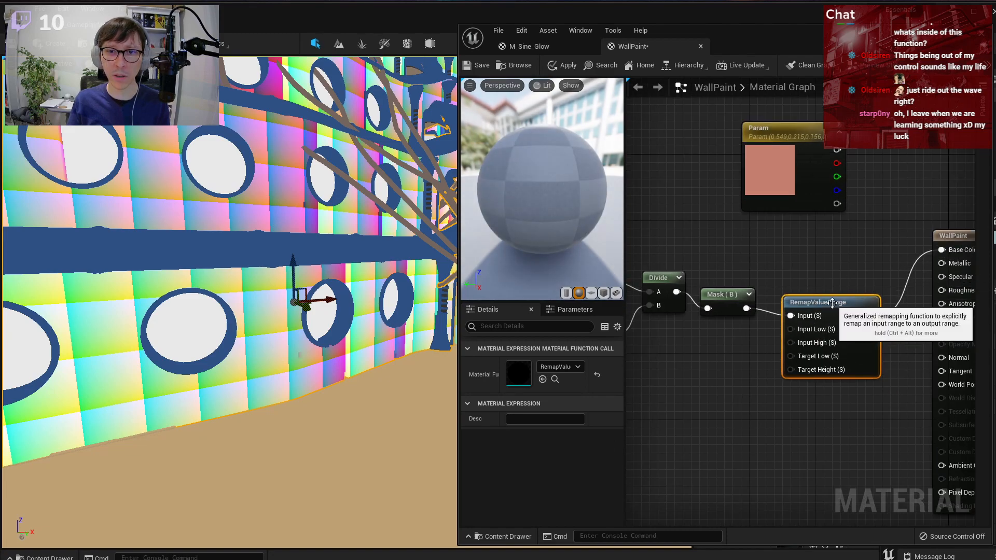
- Add a scalar parameter named DirtStart below the Mask (B) node
left_click(708, 369)
right_click_drag(701, 366, 745, 365)
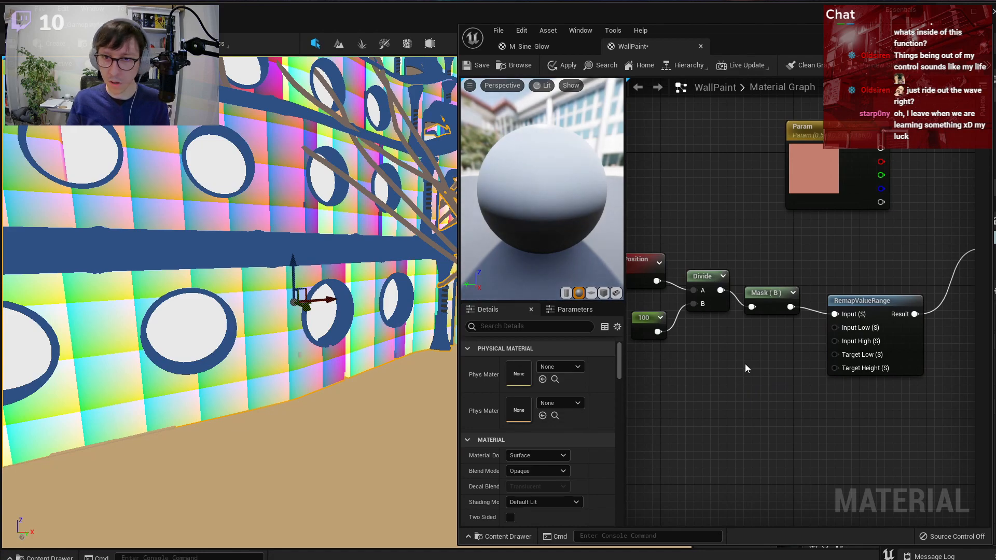
left_click(737, 343)
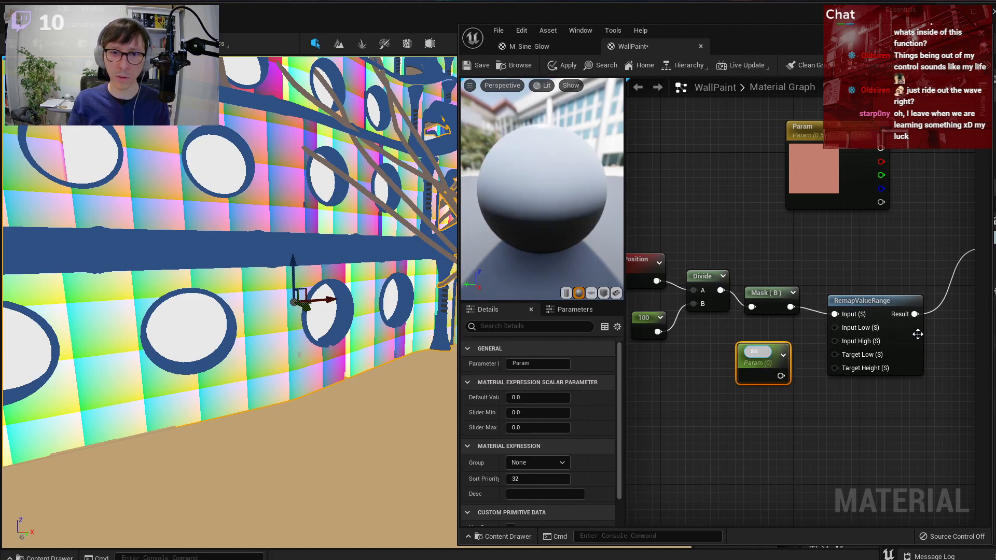
type("ss")
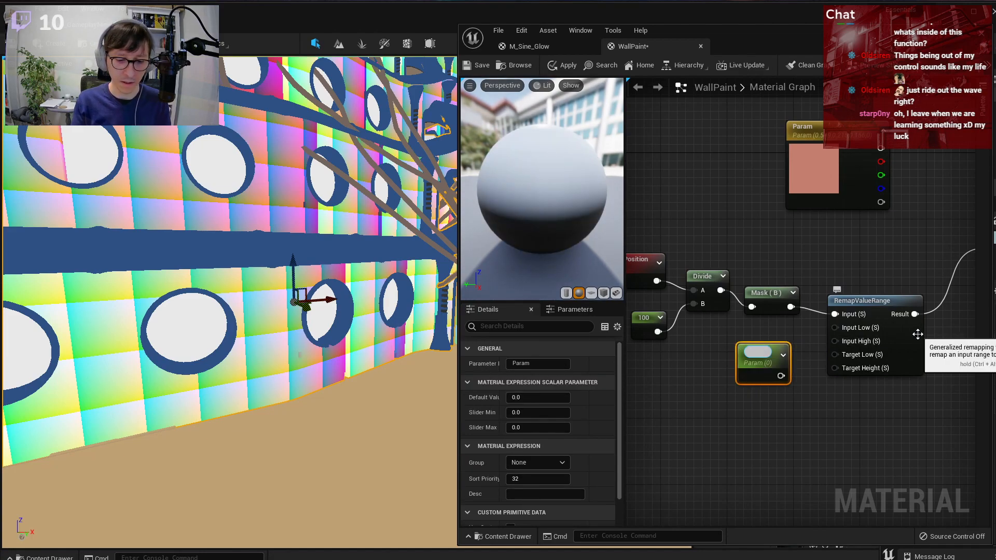
type("DirtStart")
key("Return")
- Add a second scalar parameter named DirtEnd and place it directly under DirtStart
left_click(739, 400)
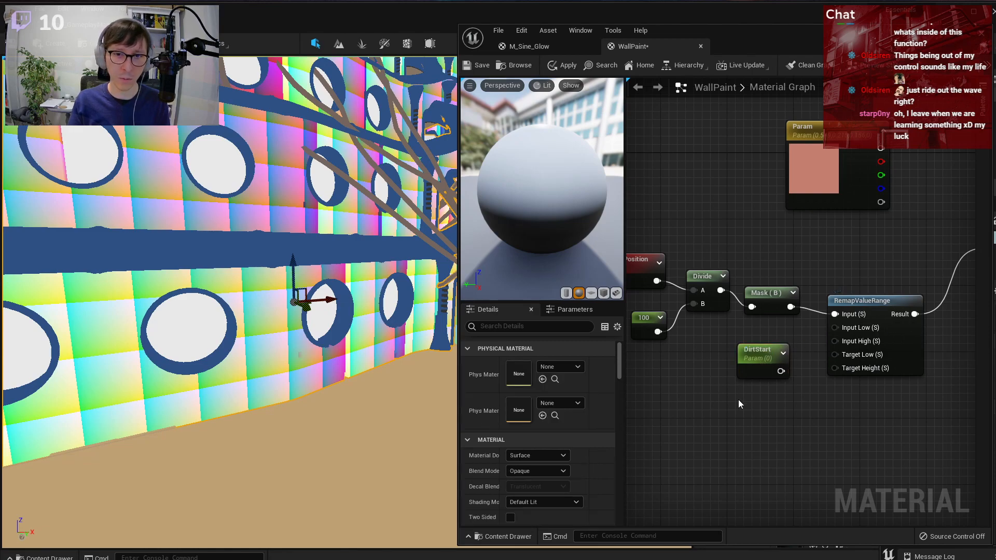
left_click(739, 400)
type("DirtEnd")
key("Return")
right_click_drag(886, 381, 944, 389)
left_click(825, 366)
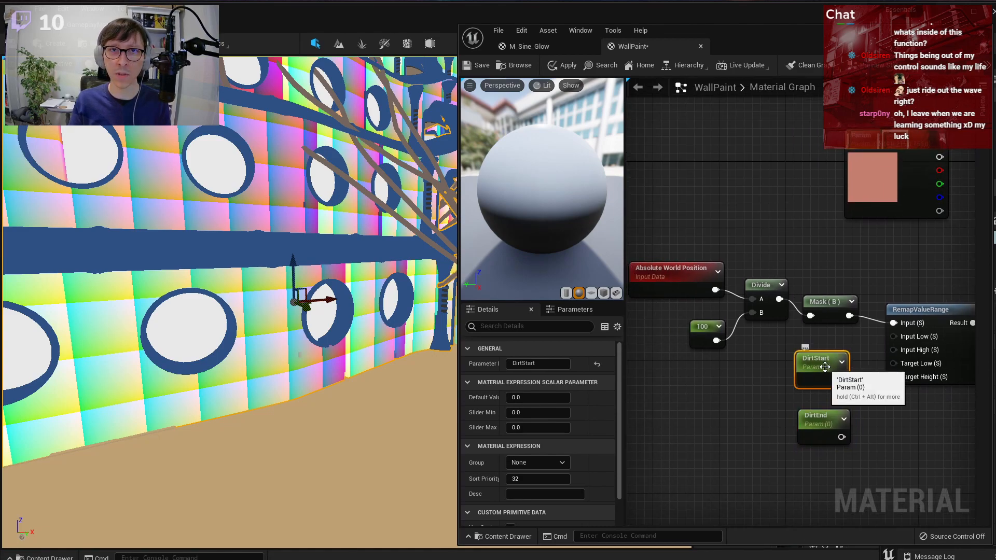
left_click_drag(817, 427, 814, 412)
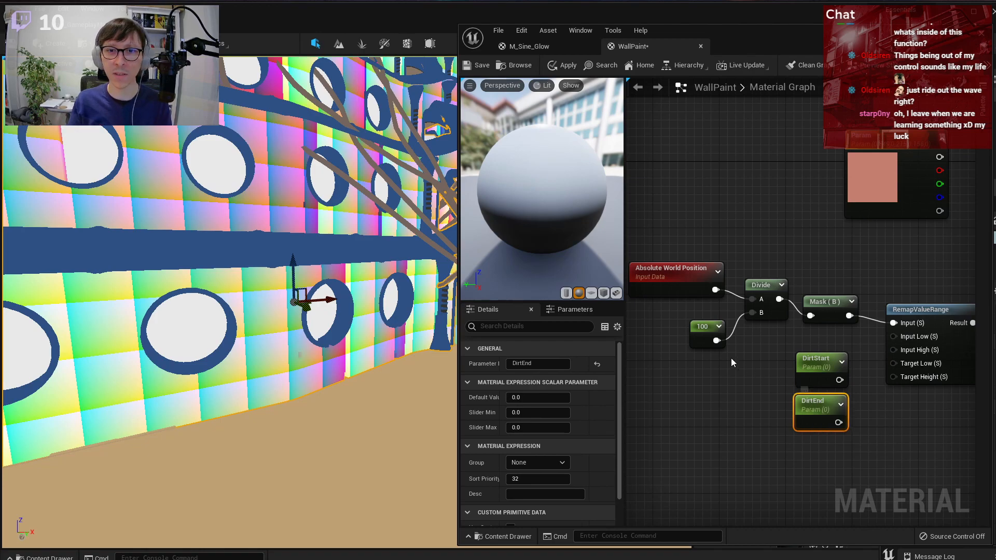
left_click_drag(668, 234, 768, 369)
left_click(674, 292)
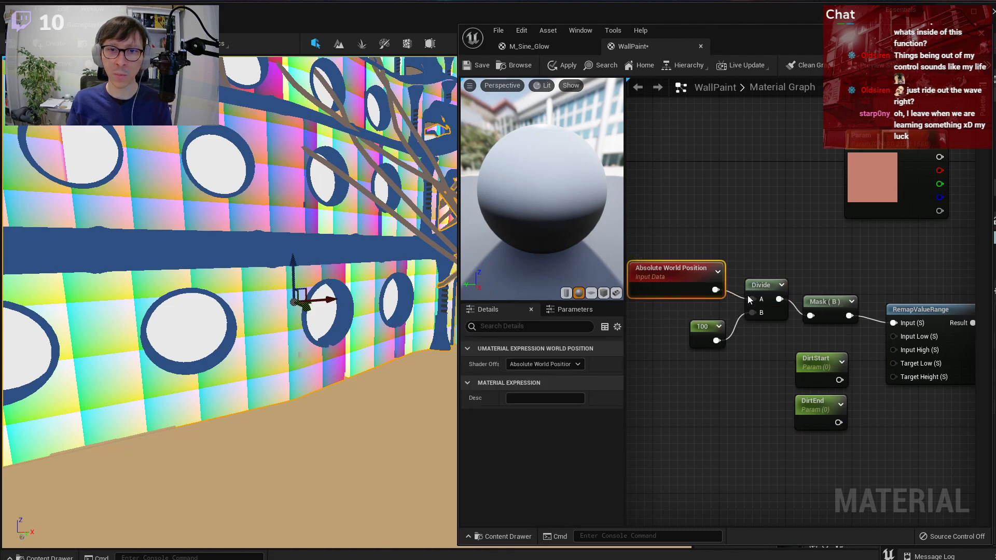
left_click(702, 332)
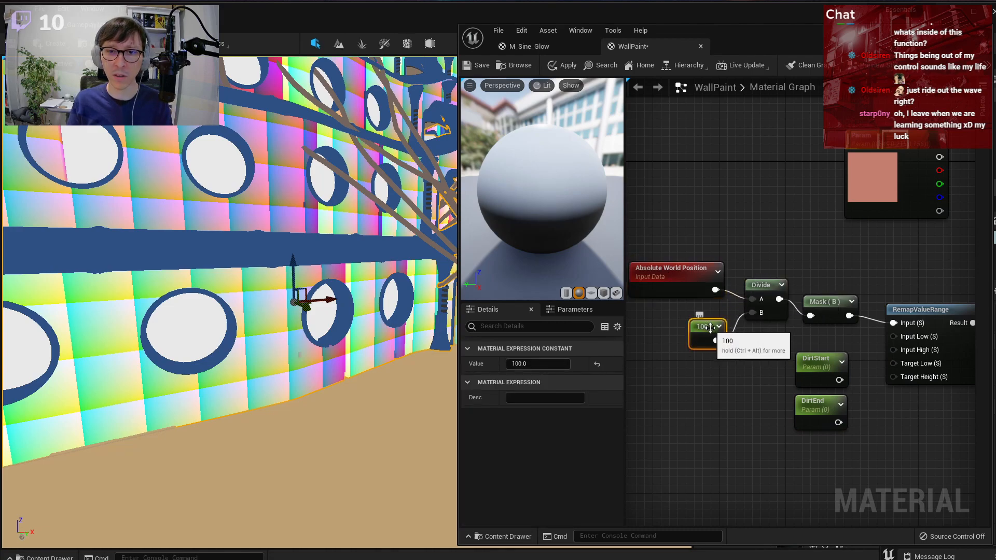
left_click(844, 362)
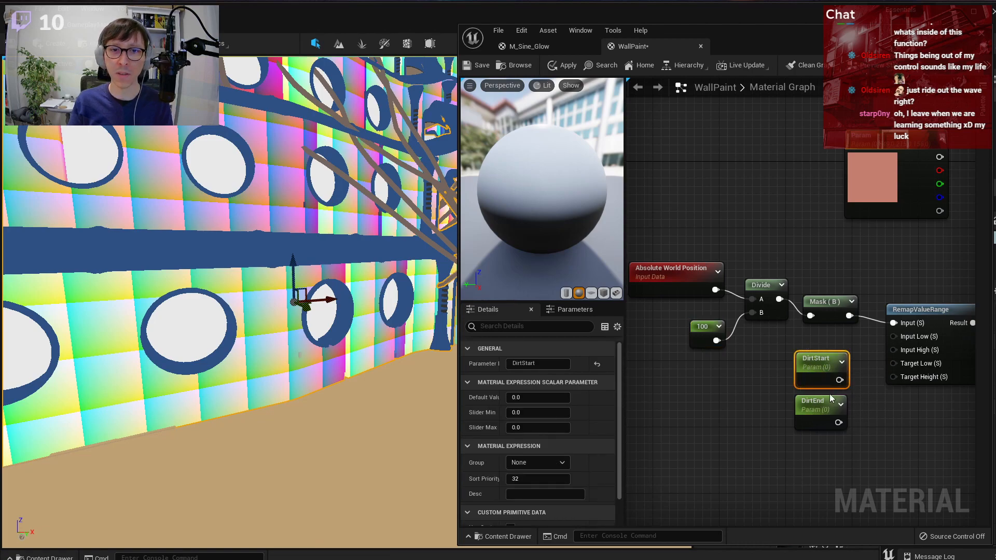
left_click(765, 307)
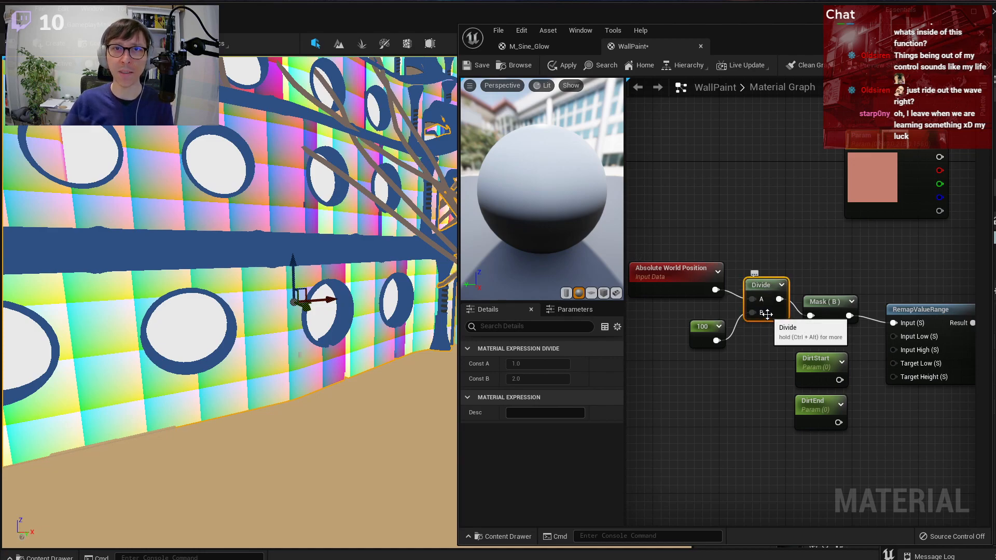
left_click(822, 363)
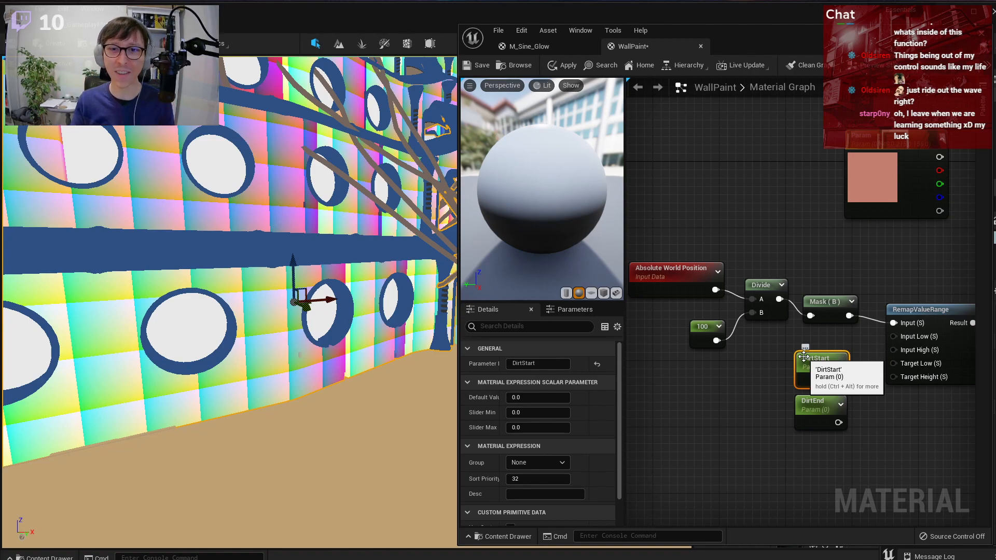
- Set DirtEnd's default value to 5 and connect DirtStart to Input Low and DirtEnd to Input High of RemapValueRange
left_click(810, 404)
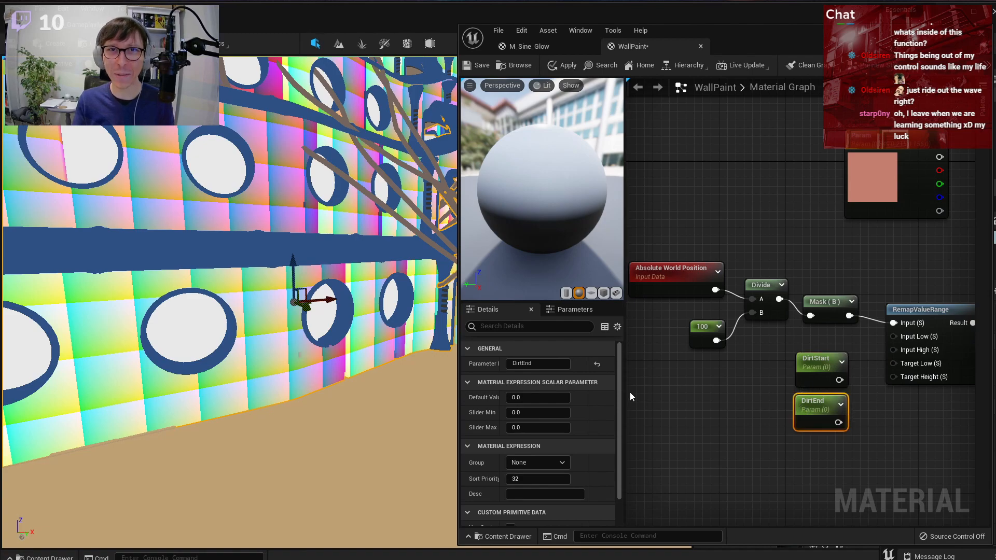
left_click(542, 397)
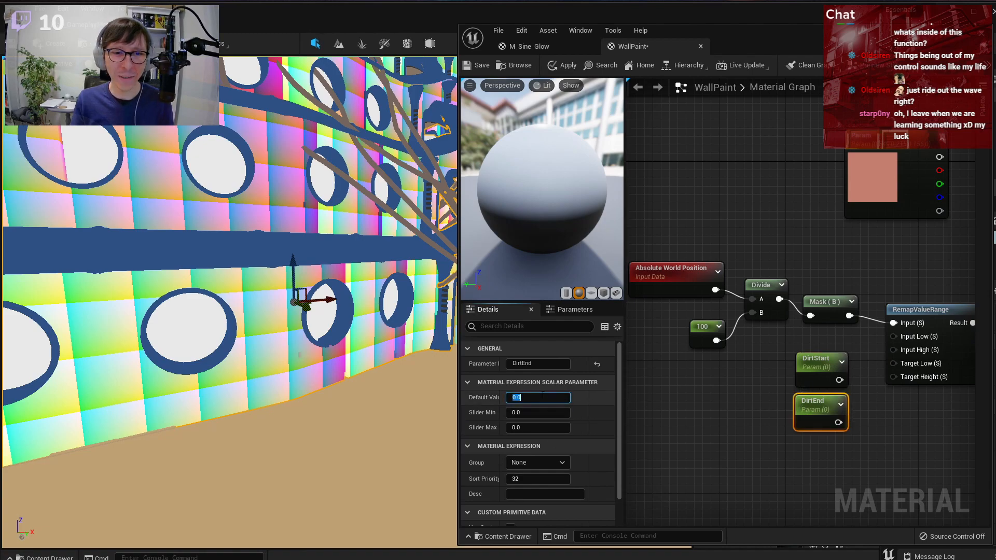
type("5")
key("Return")
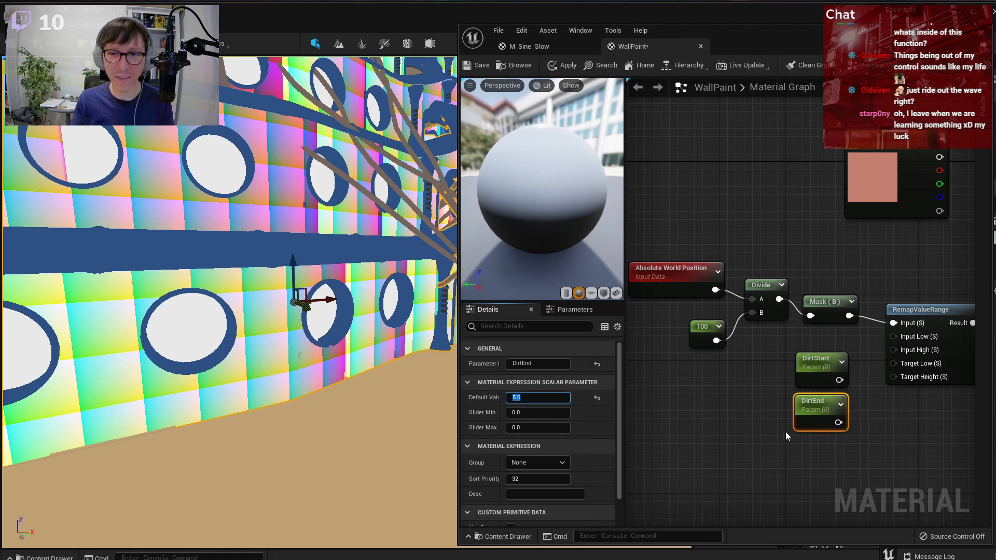
left_click_drag(838, 422, 902, 352)
left_click_drag(839, 380, 893, 337)
- Add constants 0 and 1, connect them to RemapValueRange's Target Low and Target Height, and apply the material
right_click_drag(879, 431, 864, 416)
left_click(809, 442)
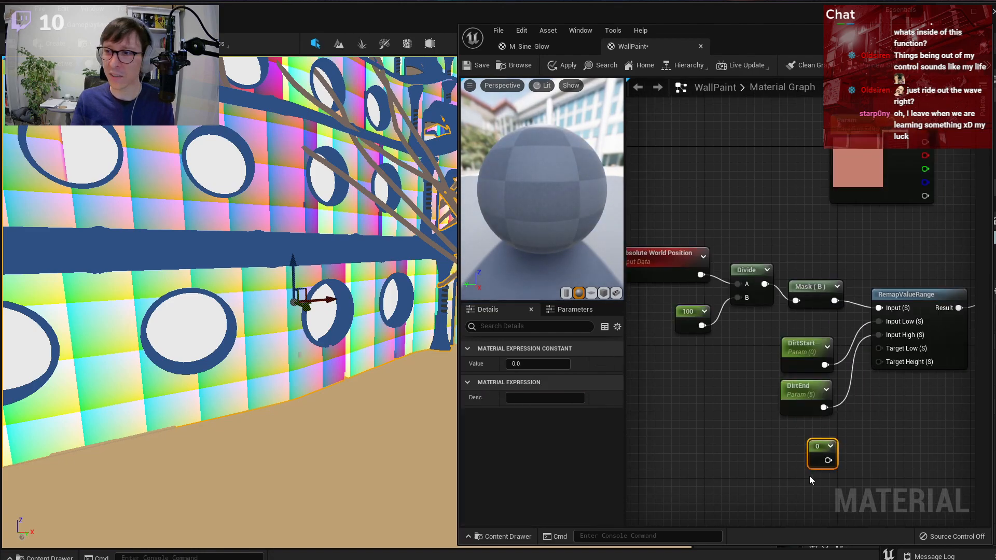
left_click(808, 476)
left_click(513, 363)
type("1")
key("Return")
left_click_drag(830, 497, 907, 365)
left_click_drag(828, 460, 886, 348)
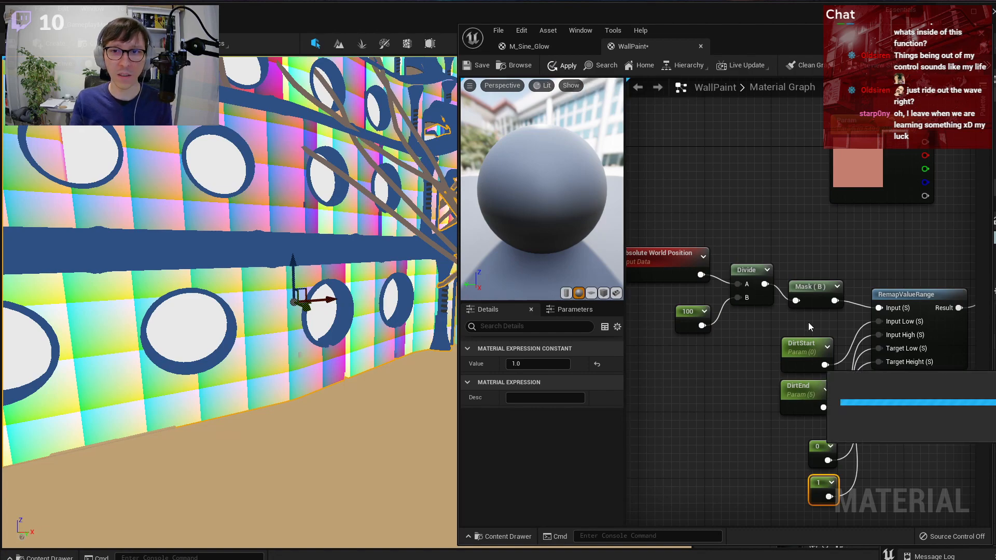
- Select DirtEnd and inspect the height gradient on the building walls from close up and farther away
left_click(799, 396)
key("s")
right_click_drag(347, 304, 347, 305)
key("w")
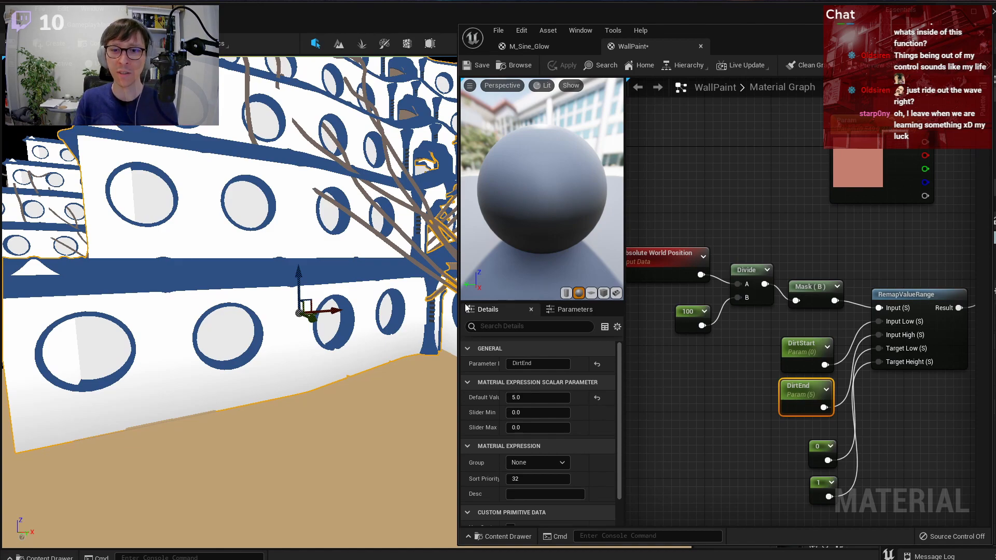
key("s")
right_click_drag(315, 268, 383, 268)
- Move the WallPaint output farther right, insert a Saturate node between RemapValueRange and Base Color, and apply the material
right_click_drag(850, 244, 630, 246)
left_click_drag(838, 228, 893, 230)
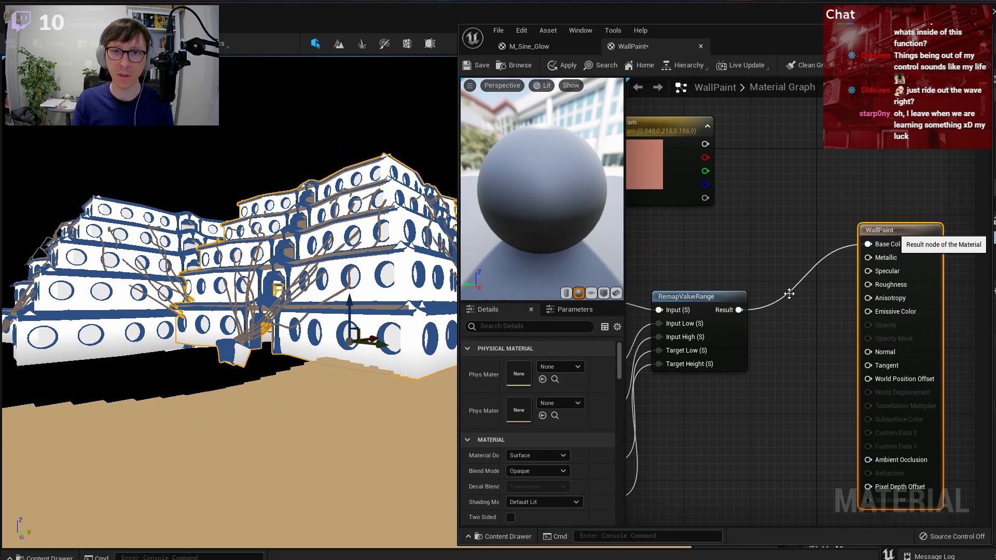
right_click(775, 311)
type("sat")
key("Return")
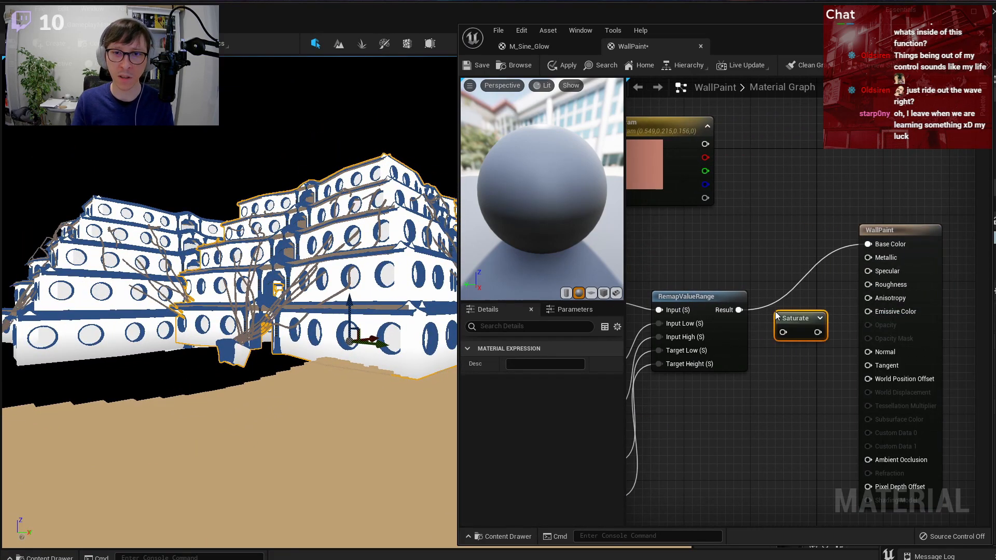
left_click_drag(739, 310, 867, 244)
right_click_drag(733, 385, 897, 372)
left_click(565, 62)
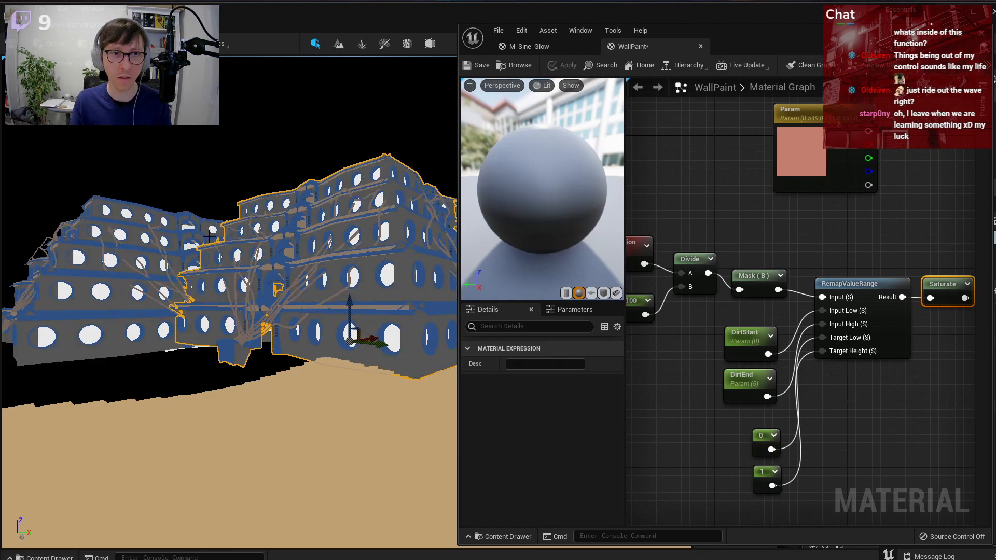
- Deselect the building, then set the default values of DirtStart to 3 and DirtEnd to 9
left_click(288, 352)
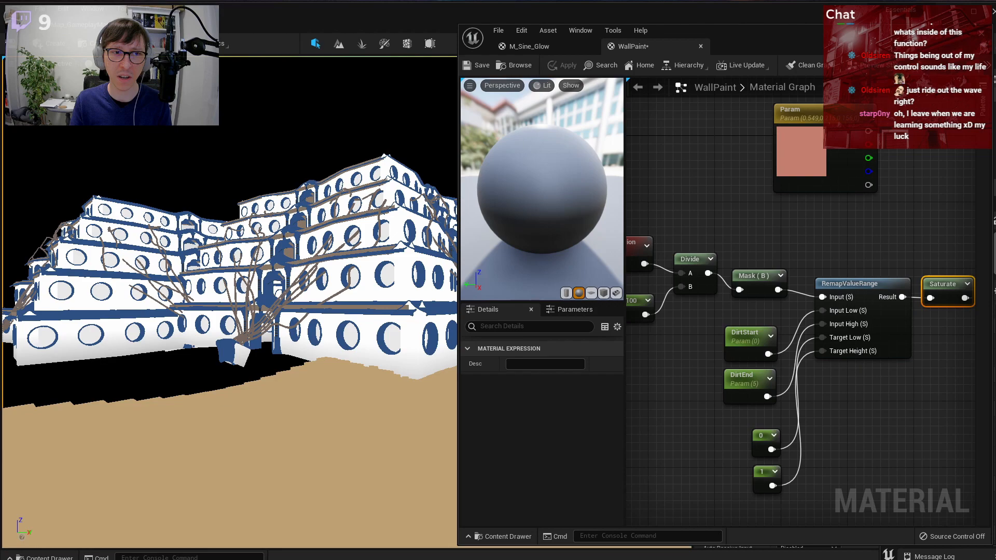
left_click(746, 336)
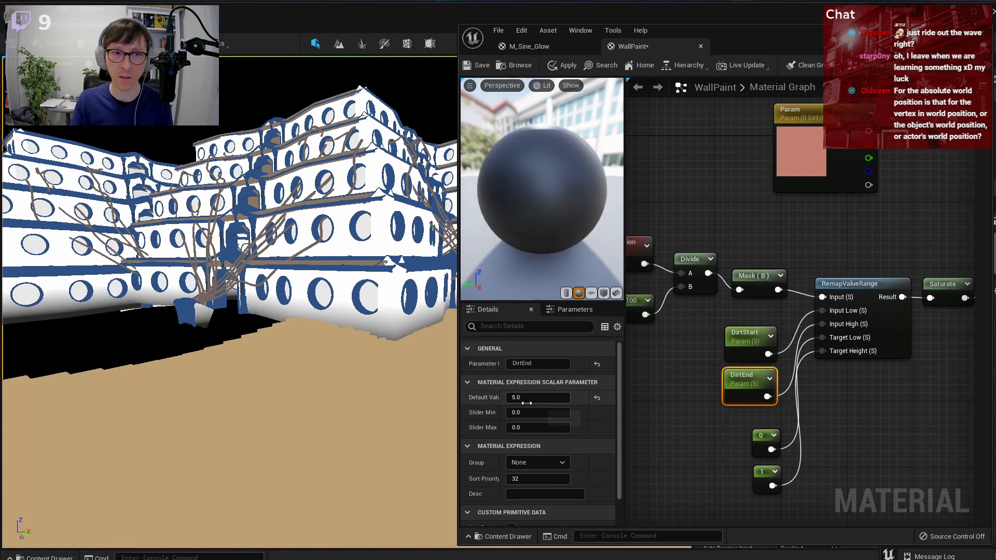
left_click_drag(526, 403, 542, 403)
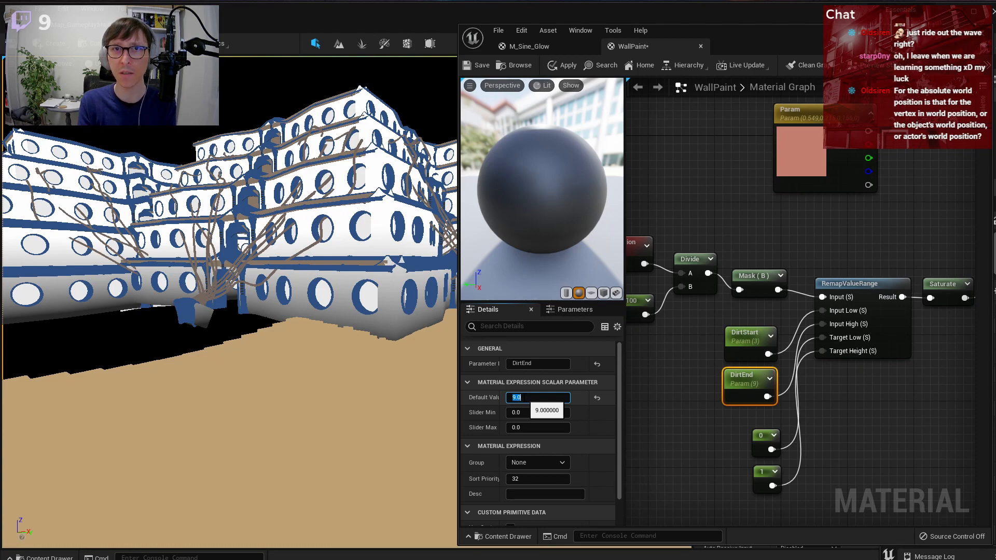
- Select and frame the building block in the level, then rotate it to tilt it sideways
right_click_drag(332, 312, 288, 310)
left_click(385, 287)
key("f")
key("e")
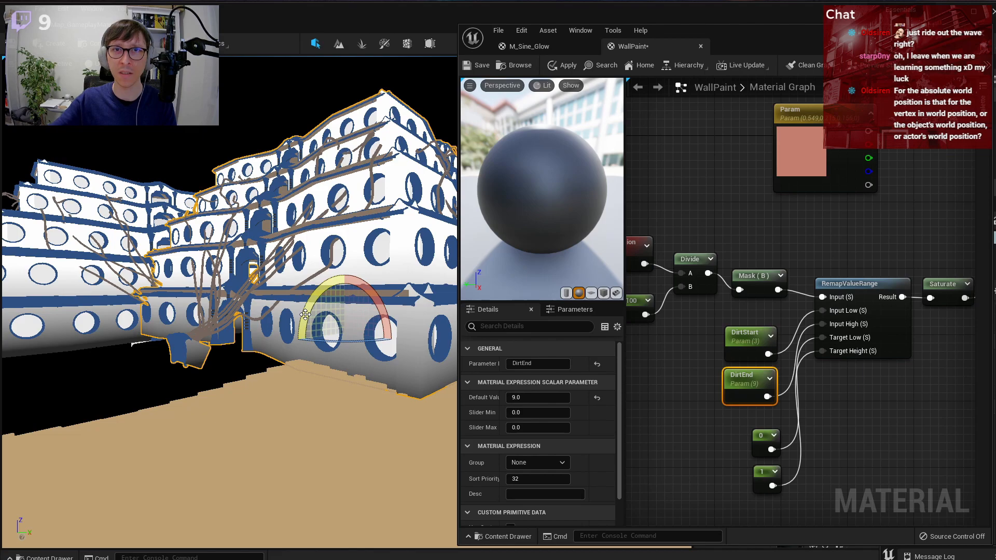
left_click_drag(305, 314, 375, 359)
- Lower the tilted building into the ground and inspect the world-position gradient on its walls from several angles
key("w")
right_click_drag(295, 312, 321, 296)
left_click_drag(291, 327, 292, 402)
right_click_drag(275, 409, 234, 452)
key("w")
key("w")
key("w")
key("w")
right_click_drag(293, 402, 317, 366)
key("s")
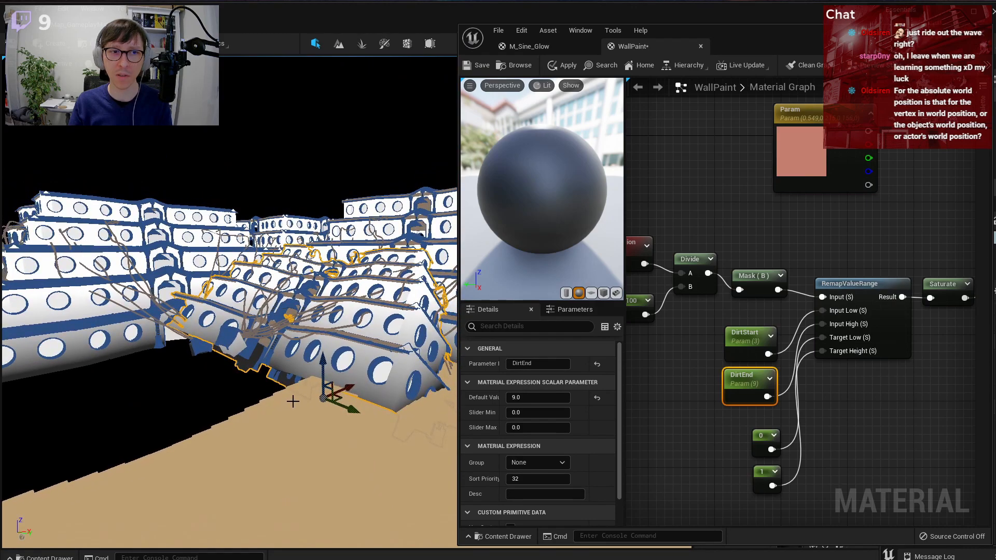
- Undo the building's downward move and its rotation
key("ctrl+z")
key("ctrl+z")
mouse_move(219, 431)
right_mouse_down()
mouse_move(236, 432)
mouse_move(225, 426)
right_mouse_up()
- Add a VertexInterpolator node between the Absolute World Position and Divide nodes, leaving it unconnected
right_click_drag(661, 410, 867, 458)
left_click(774, 291)
left_click_drag(774, 291, 829, 260)
type("vert")
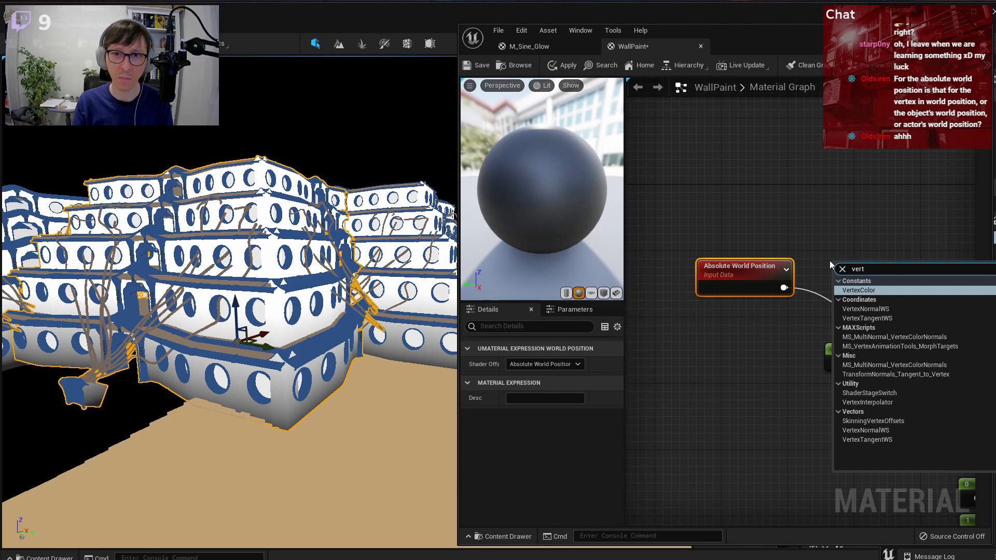
key("Down")
key("Down")
key("Down")
key("Down")
key("Down")
key("Down")
key("Down")
key("Down")
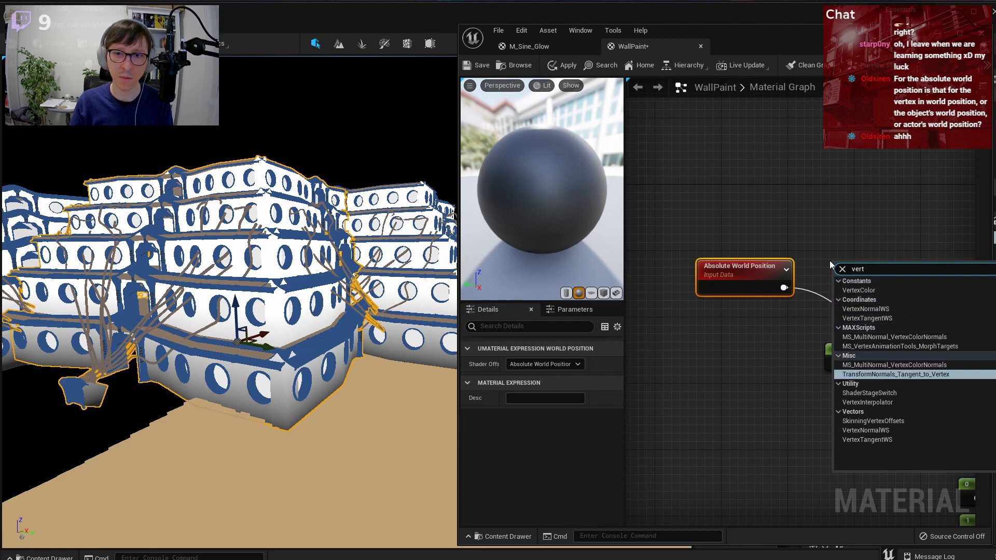
key("Return")
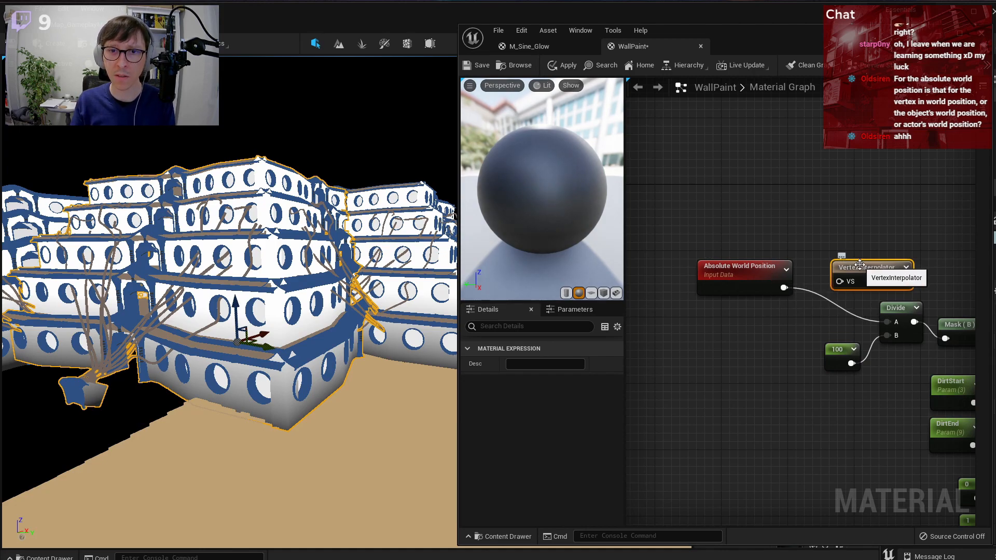
right_click_drag(859, 266, 871, 239)
left_click(757, 258)
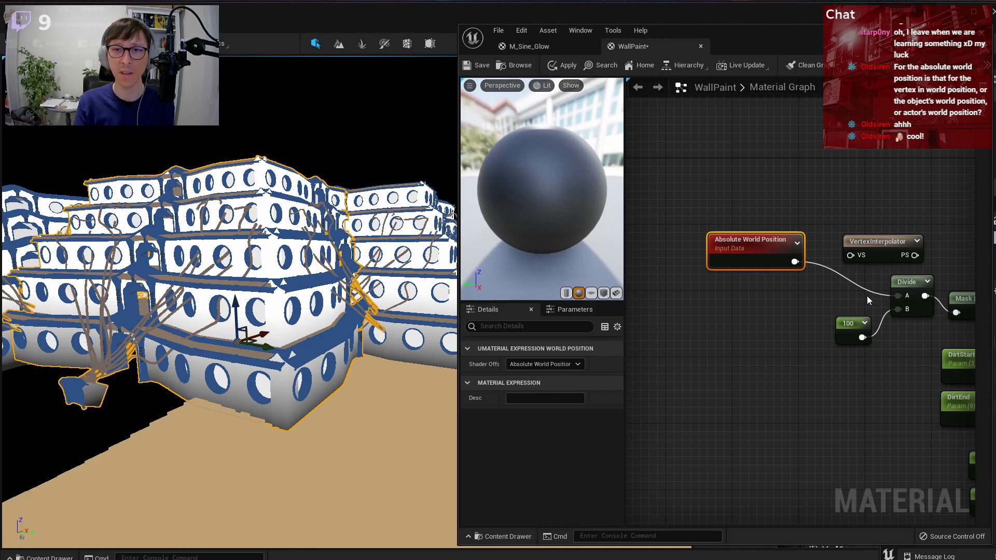
left_click(903, 285)
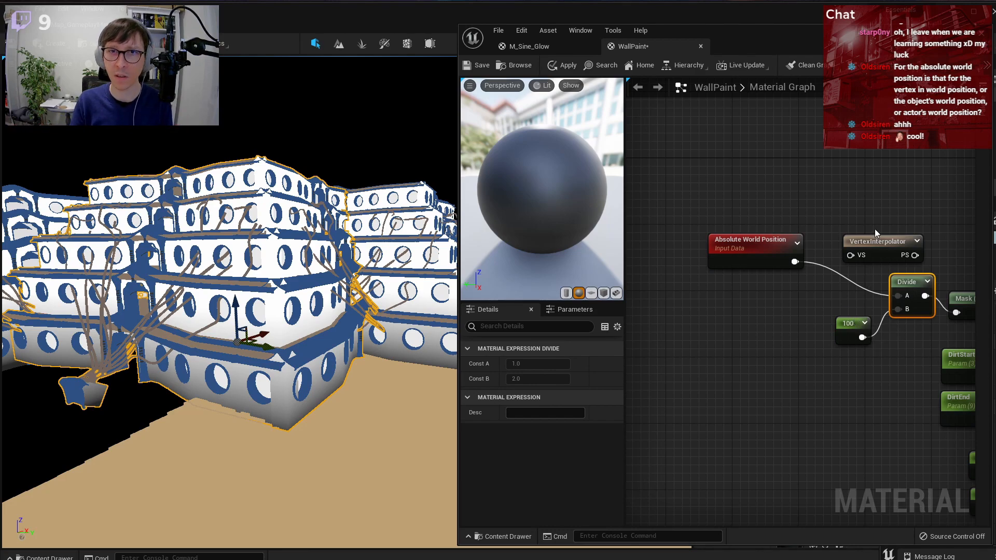
right_click_drag(884, 337, 701, 298)
scroll(736, 284, "down", 1)
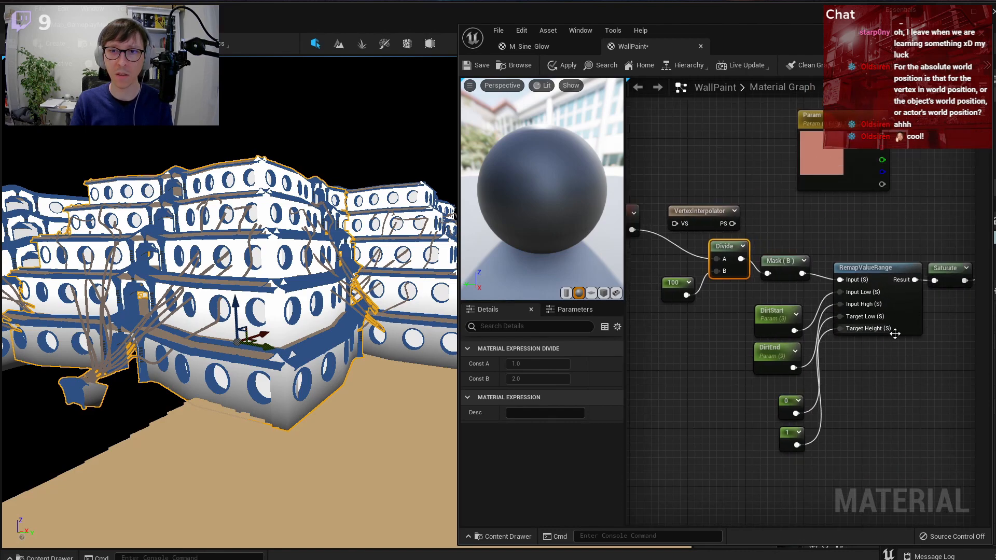
right_click_drag(891, 336, 738, 334)
left_click(836, 229)
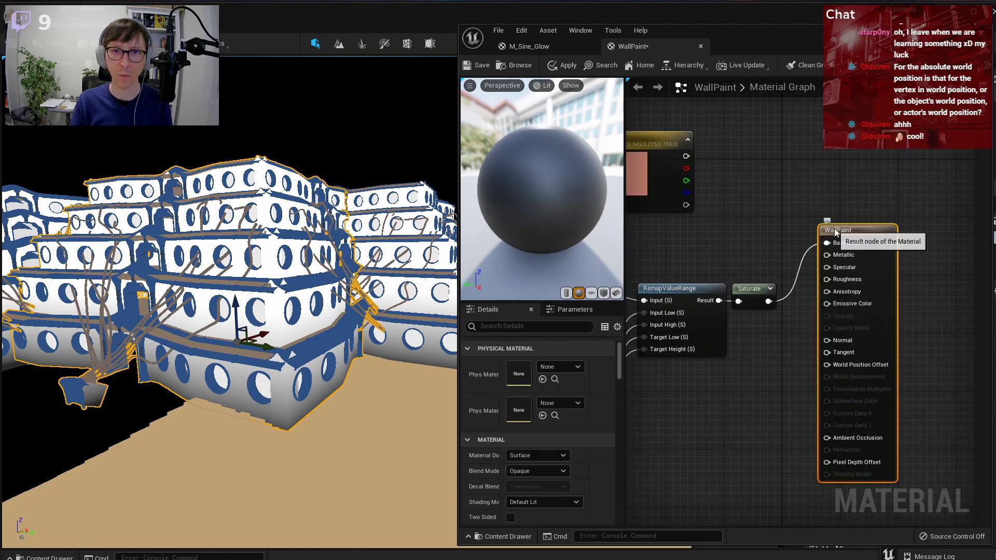
- Add a Power node with exponent 2 and wire it between Saturate and the material's Base Color
left_click_drag(833, 228, 950, 221)
right_click(824, 298)
type("pow")
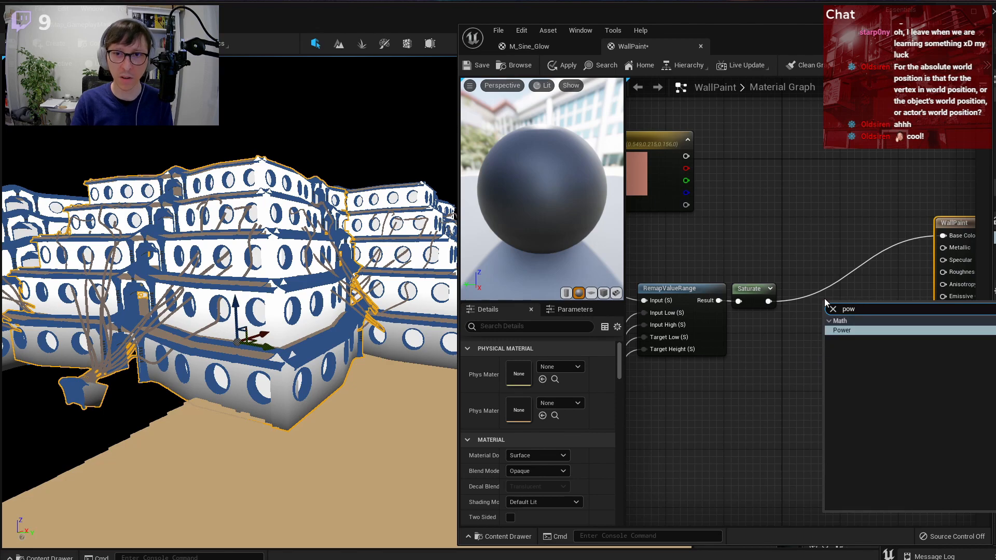
key("Return")
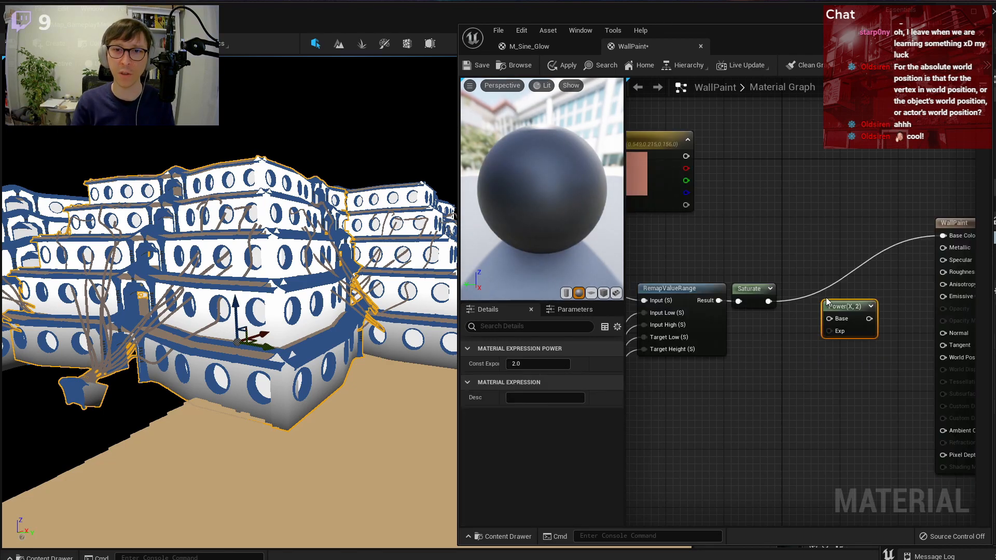
left_click_drag(768, 300, 949, 237)
right_click_drag(764, 351, 920, 354)
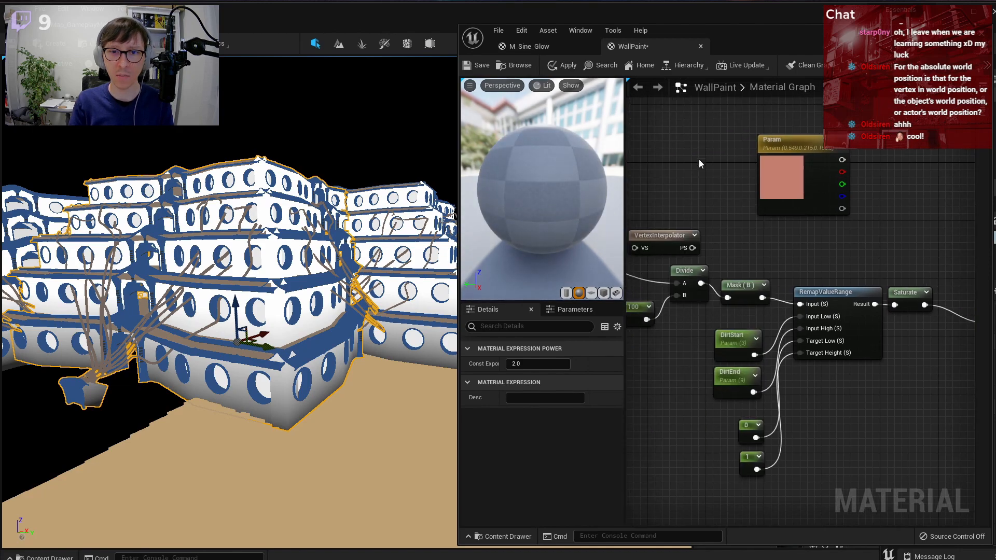
- Set the DirtStart parameter's default value to 5 and apply the material
left_click(729, 347)
left_click(532, 397)
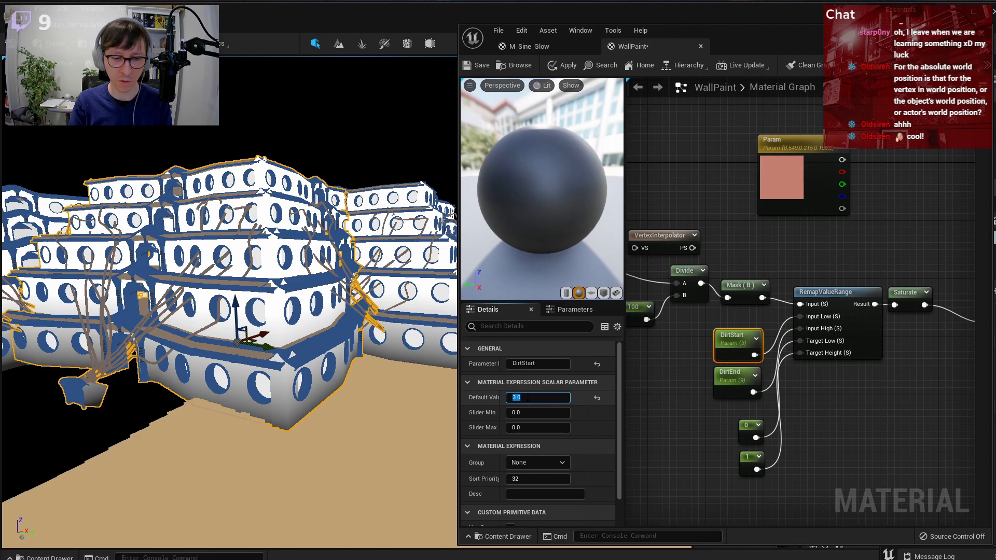
type("5")
key("Return")
left_click(563, 65)
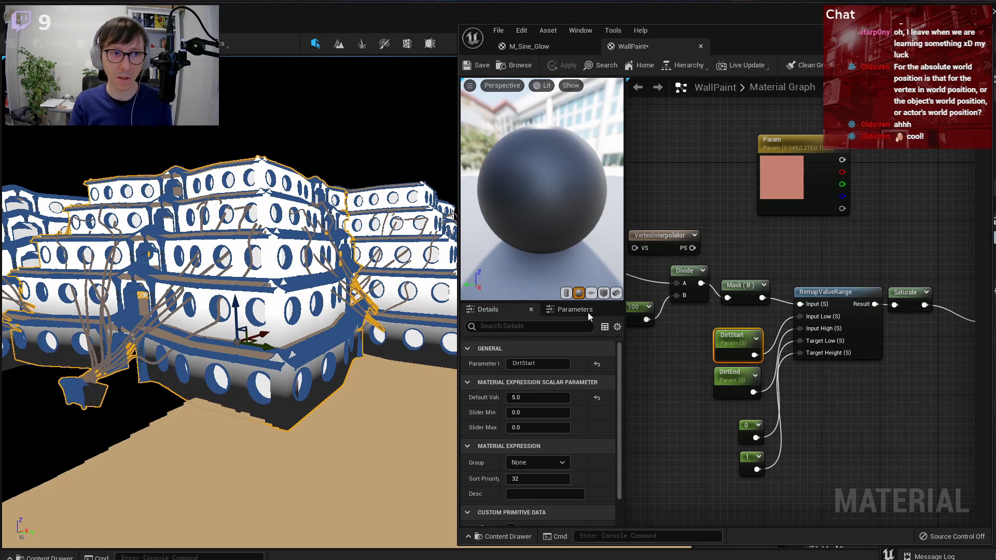
- Inspect the gradient on the building's lower walls up close, and reposition the Power node beside Saturate
right_click_drag(290, 371, 207, 410)
key("w")
right_click_drag(855, 389, 740, 393)
left_click_drag(874, 316, 856, 284)
right_click_drag(856, 349, 826, 353)
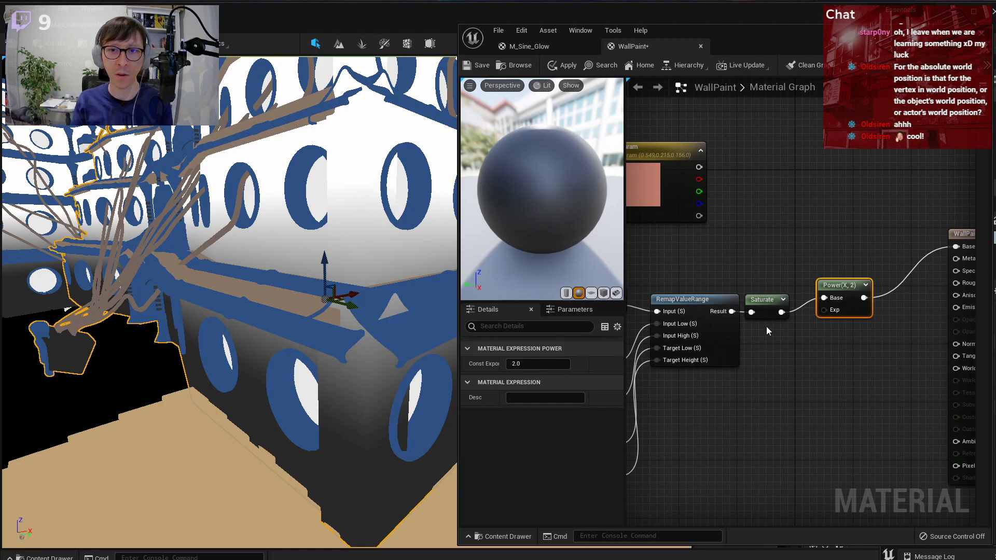
right_click_drag(310, 295, 370, 230)
key("s")
key("w")
right_click_drag(269, 280, 259, 288)
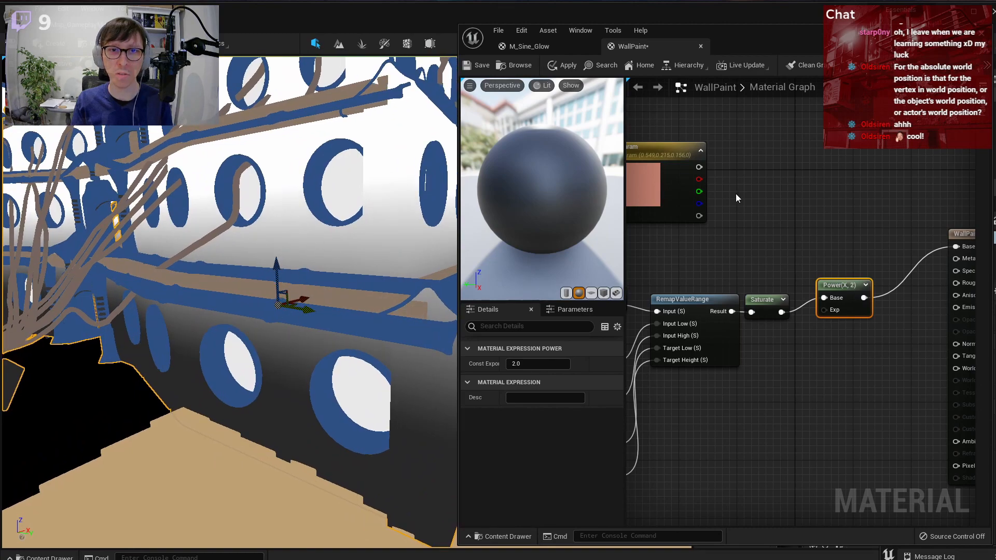
- Move the VertexInterpolator near the result node, wire it between Power and Base Color, and apply the material
scroll(774, 219, "down", 1)
right_click_drag(761, 224, 937, 210)
left_click(747, 226)
left_click_drag(747, 227, 945, 221)
right_click_drag(890, 234, 752, 252)
right_click_drag(859, 236, 788, 248)
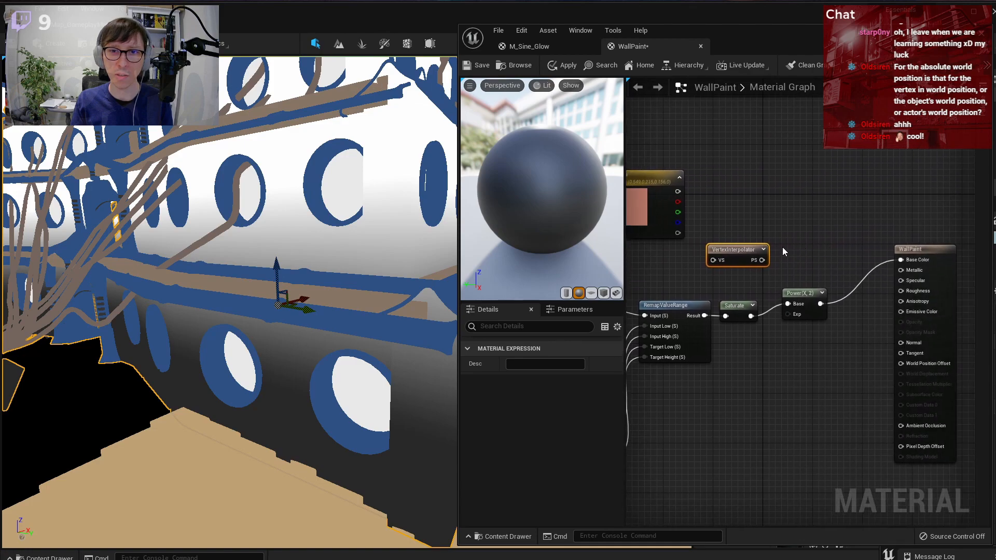
left_click_drag(734, 250, 828, 237)
left_click_drag(819, 303, 806, 248)
left_click_drag(904, 260, 902, 259)
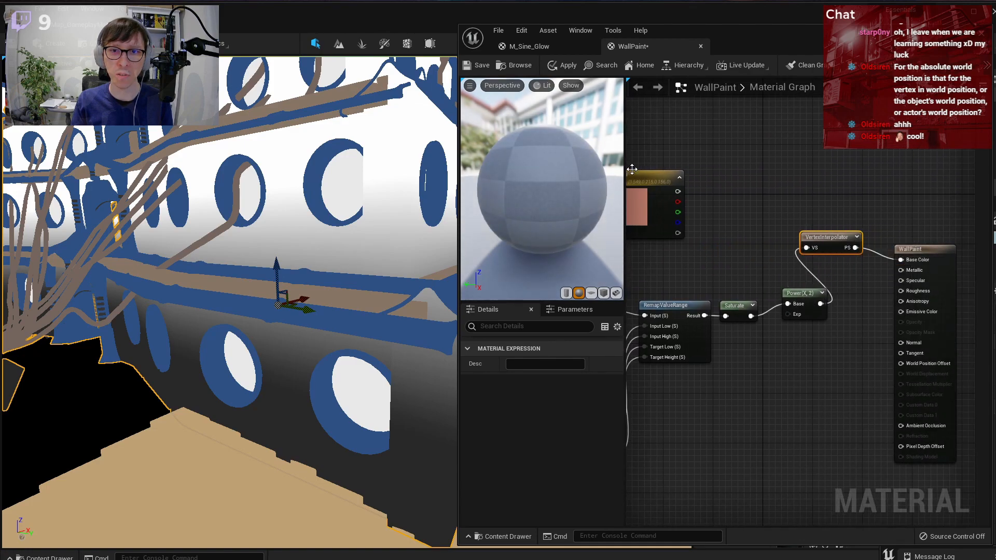
left_click(571, 66)
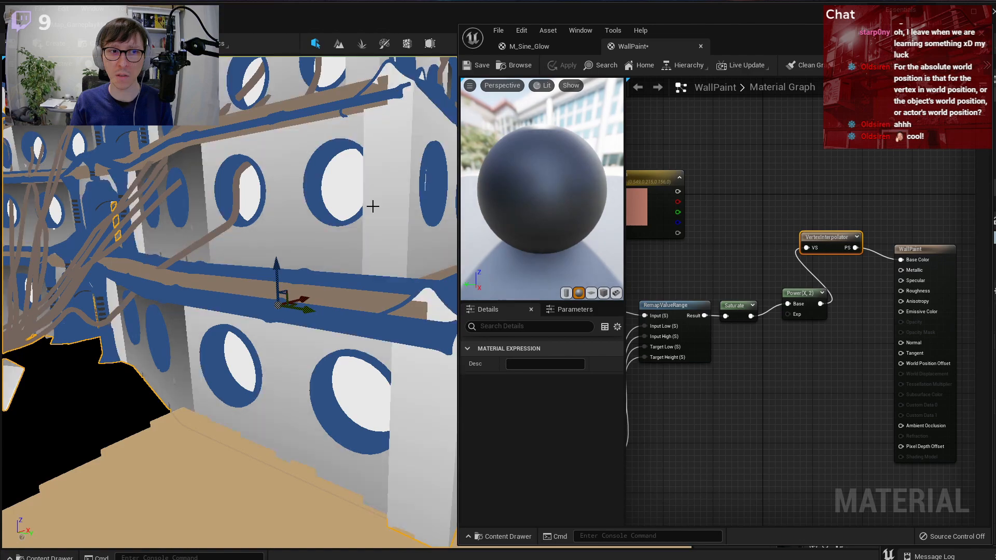
- Examine the building from farther back in the Wireframe and Nanite Overview view modes
key("s")
right_click_drag(228, 311, 210, 268)
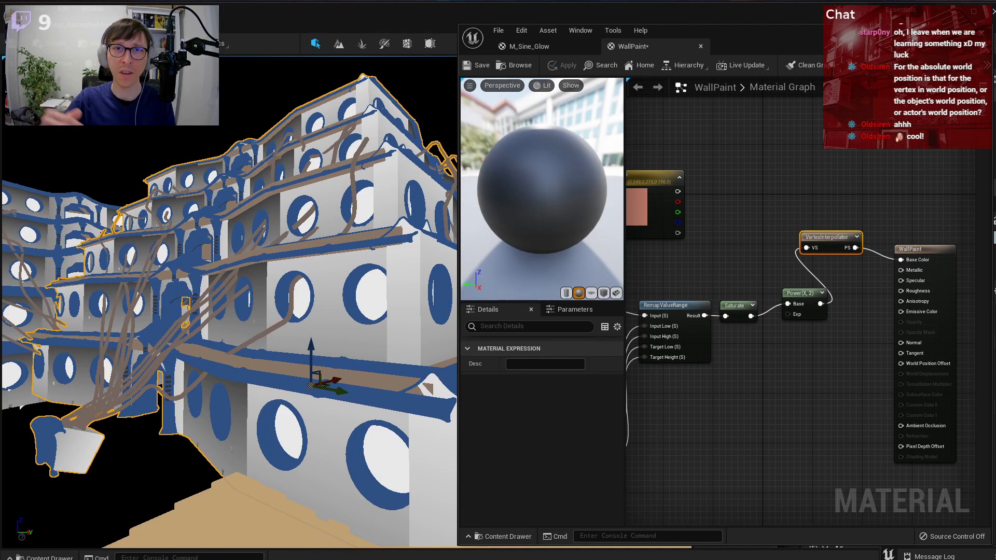
left_click(96, 64)
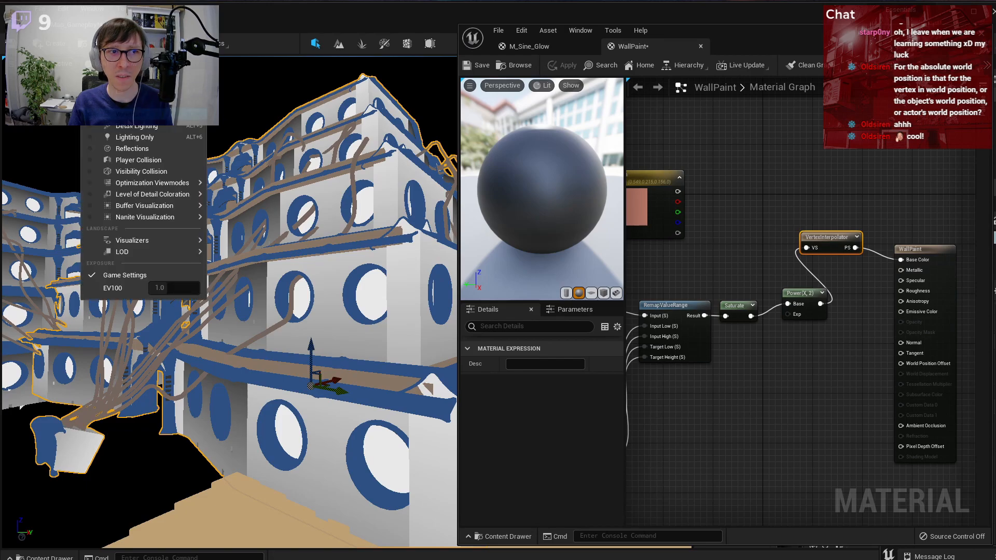
left_click(131, 114)
right_click_drag(223, 217, 280, 217)
left_click(98, 64)
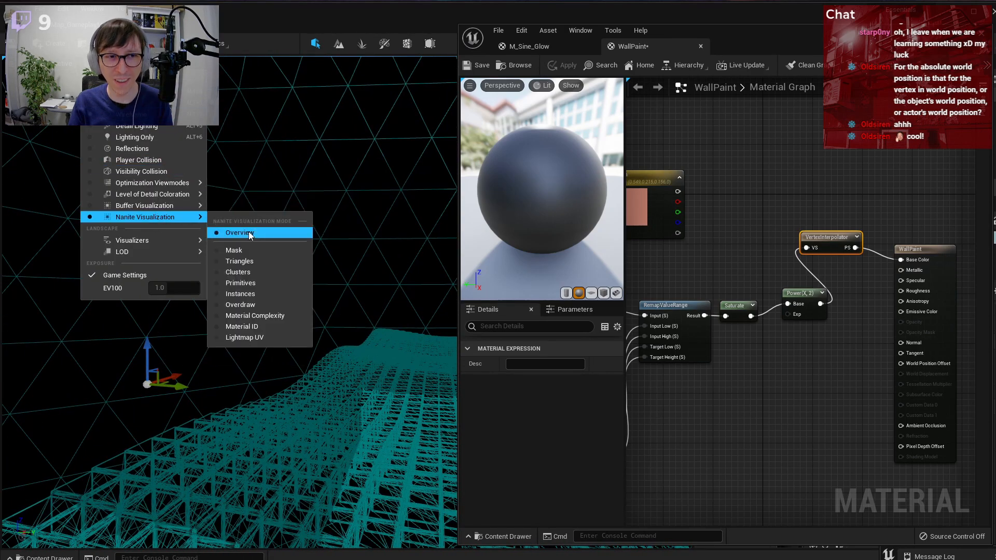
key("Escape")
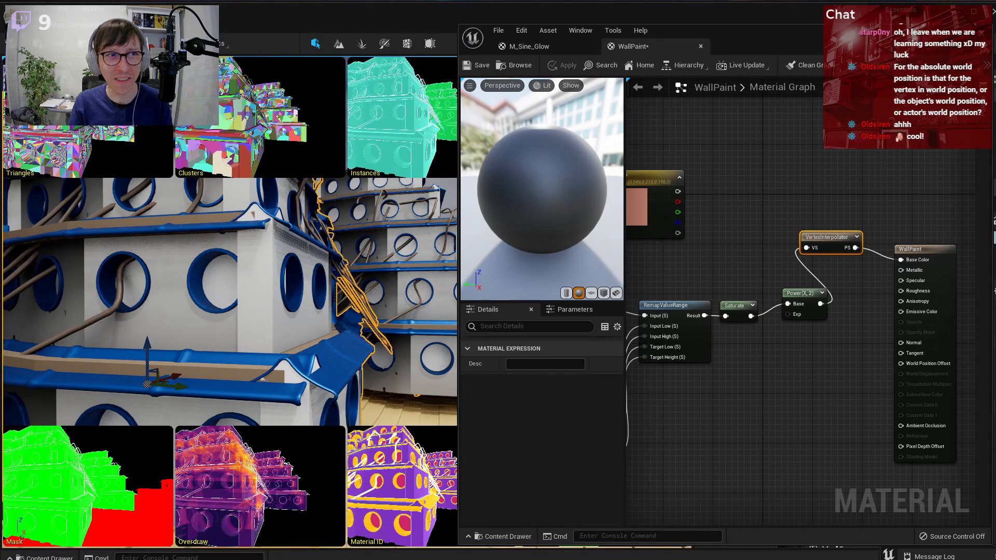
- Inspect the wall's triangulation with the Nanite Triangles visualization and return the viewport to Lit
left_click(99, 63)
type("aaaa")
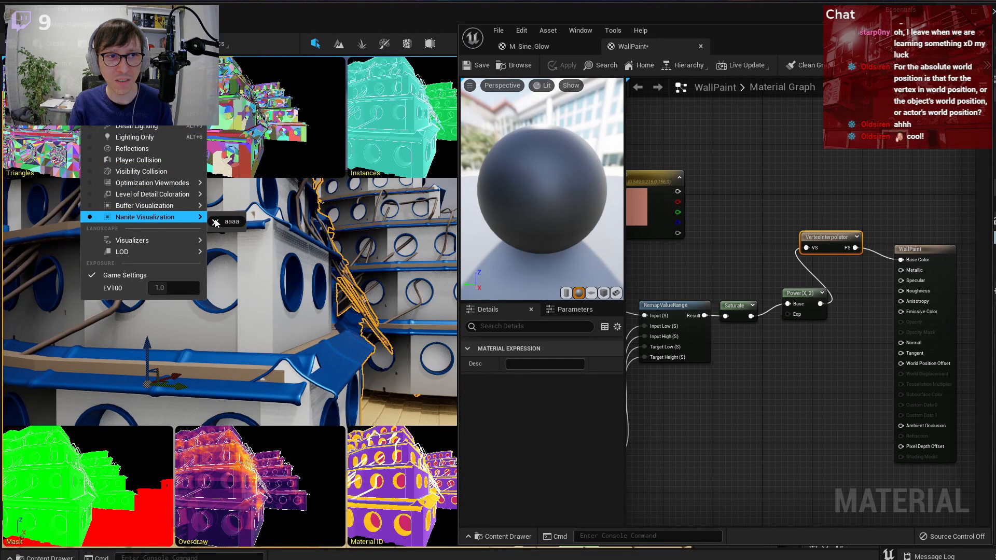
mouse_move(176, 218)
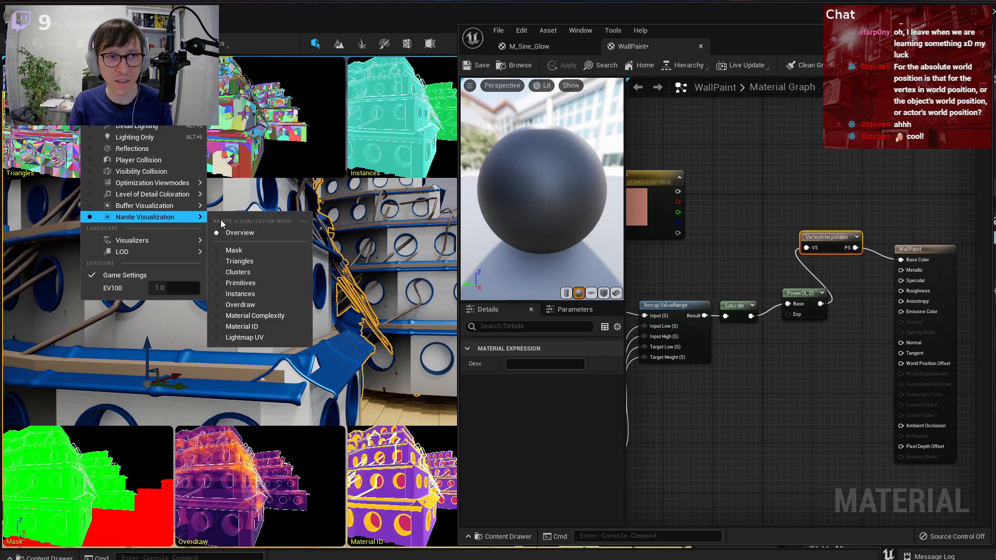
left_click(242, 258)
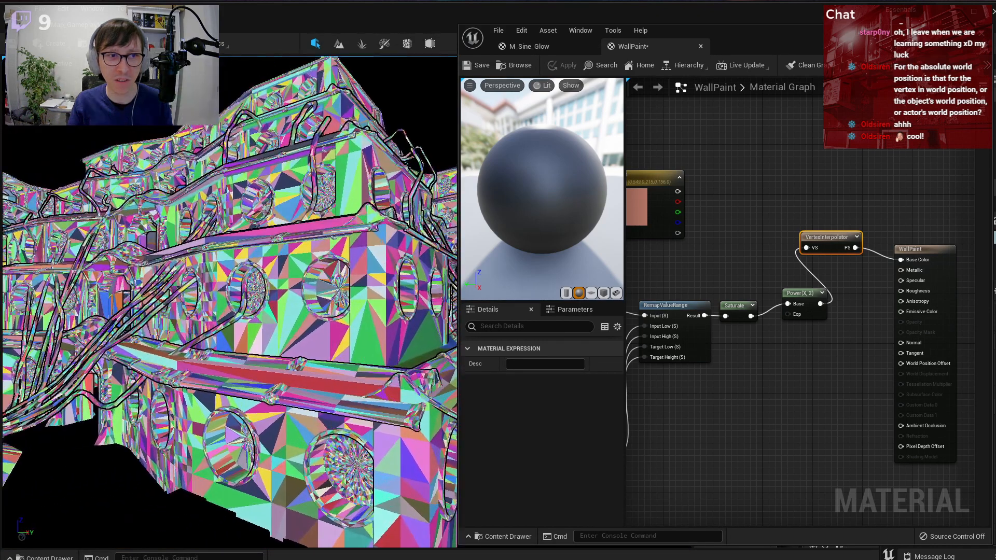
key("w")
right_click_drag(219, 199, 232, 199)
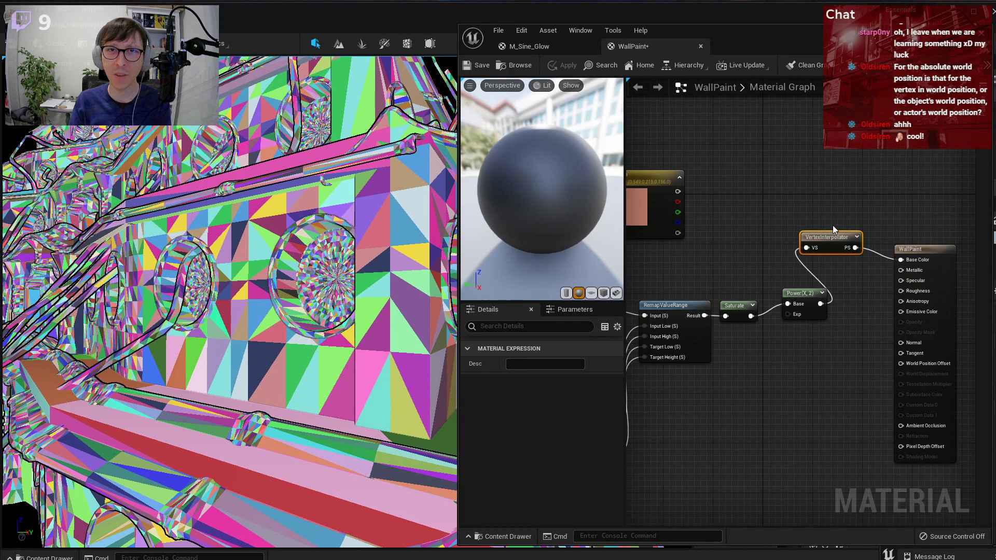
left_click(104, 64)
left_click(107, 90)
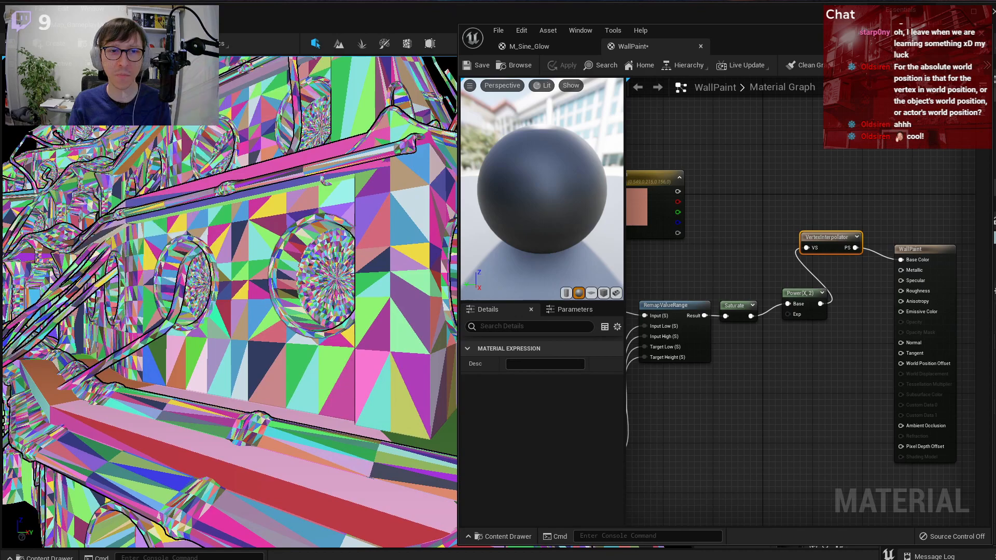
- Delete the Power and VertexInterpolator nodes, leaving Saturate wired directly to Base Color, and apply the material
scroll(673, 269, "down", 4)
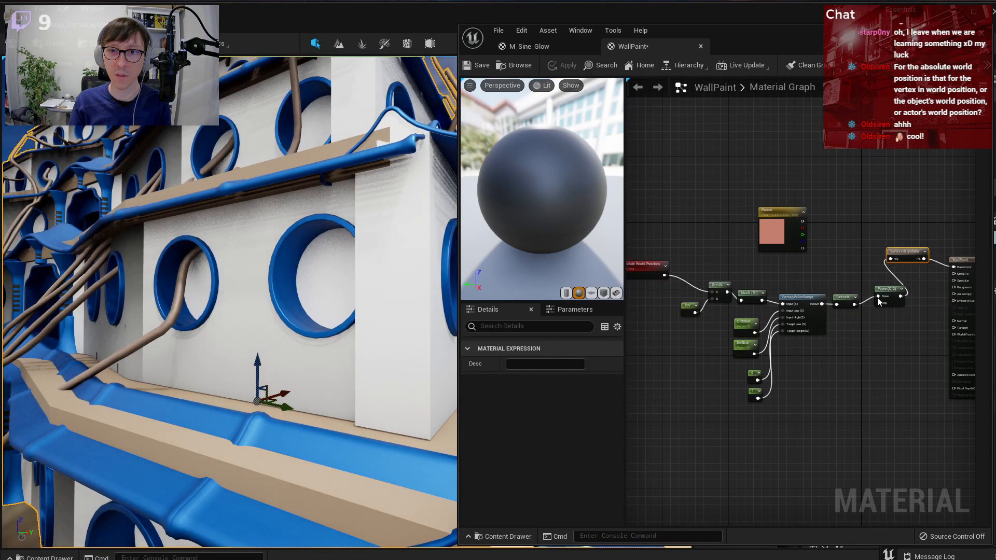
scroll(877, 257, "up", 2)
left_click_drag(867, 214, 944, 337)
right_click_drag(880, 345, 813, 340)
left_click_drag(774, 325, 927, 270)
key("Delete")
right_click_drag(734, 346, 909, 325)
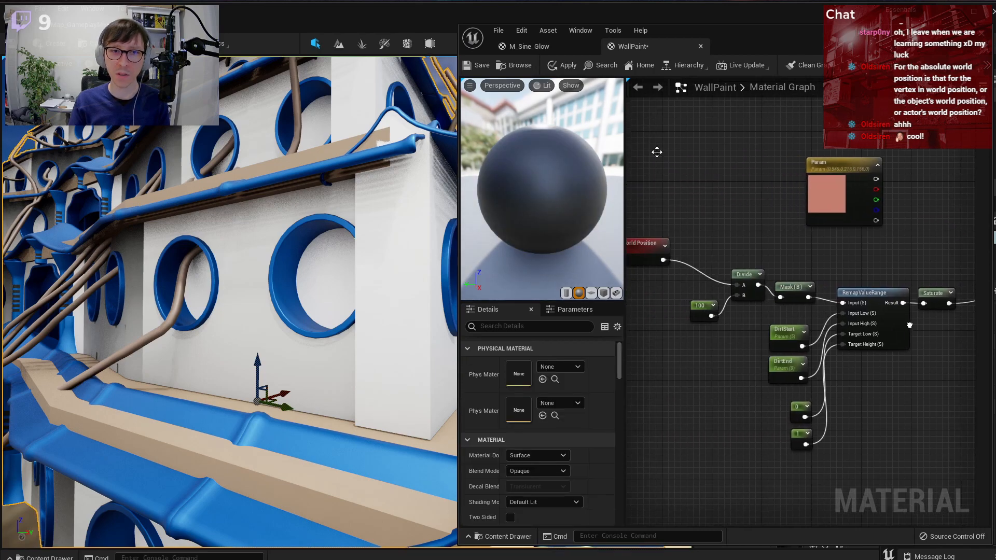
left_click(561, 65)
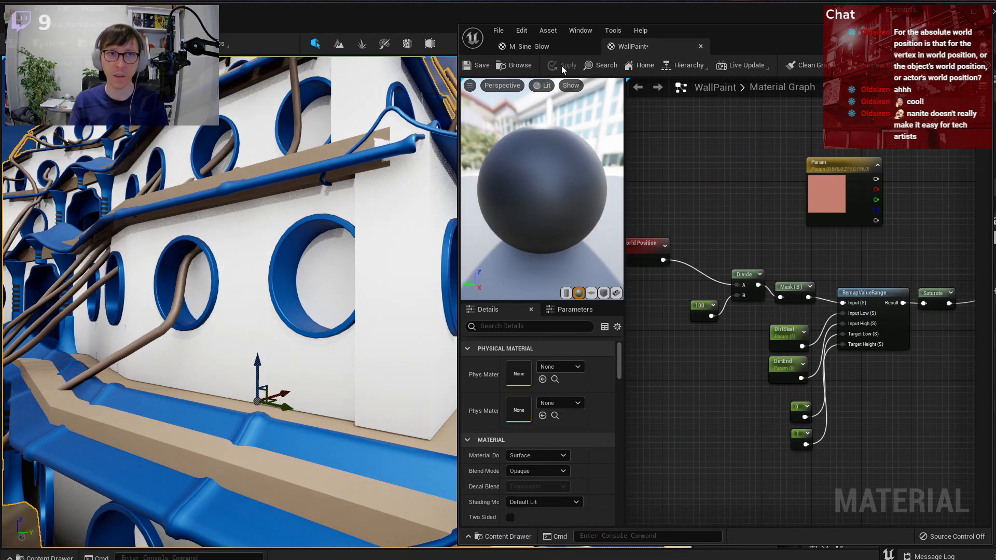
- Add a 1-x node after Saturate and feed it from the Saturate output
key("s")
right_click_drag(259, 290, 239, 287)
key("w")
right_click_drag(930, 361, 797, 372)
scroll(797, 372, "down", 2)
scroll(837, 310, "up", 3)
right_click(838, 314)
type("1-x")
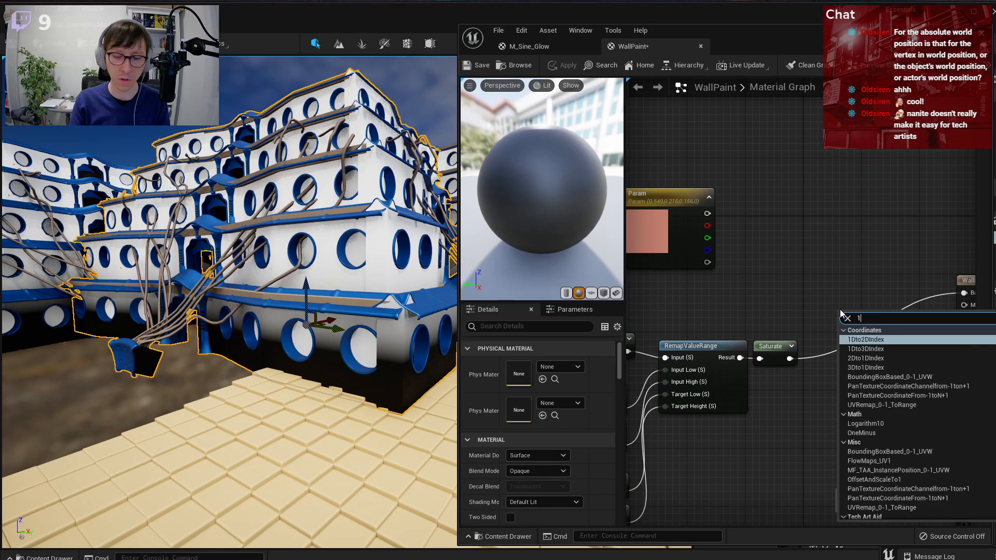
key("Return")
scroll(851, 324, "up", 1)
left_click_drag(790, 358, 831, 351)
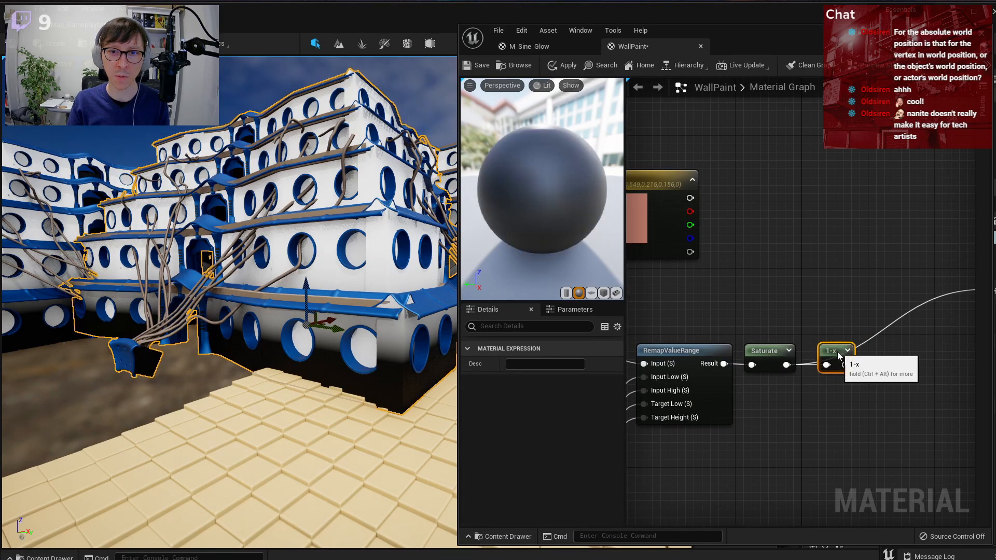
scroll(921, 370, "down", 2)
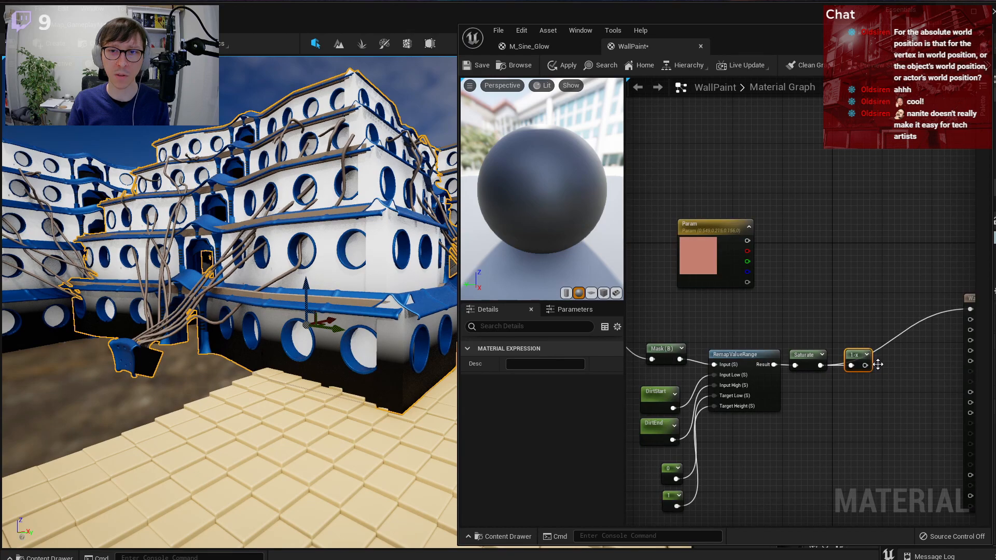
- Make room in the graph by moving the Param colour node and the WallPaint result node away from the remap chain
right_click(830, 373)
left_click(702, 224)
left_click_drag(702, 224, 818, 185)
right_click_drag(826, 277, 644, 281)
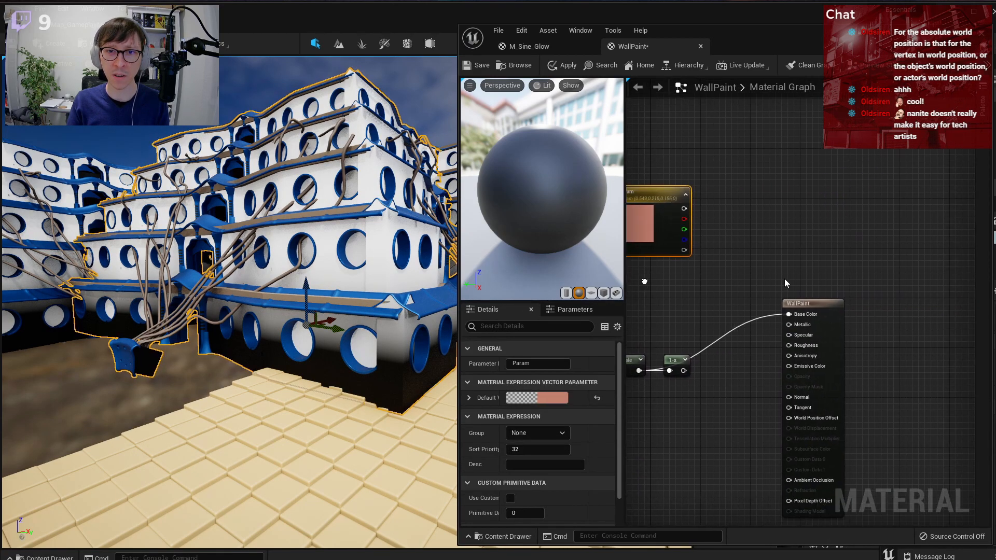
left_click_drag(810, 306, 885, 305)
right_click_drag(809, 278, 903, 279)
left_click_drag(744, 202, 775, 171)
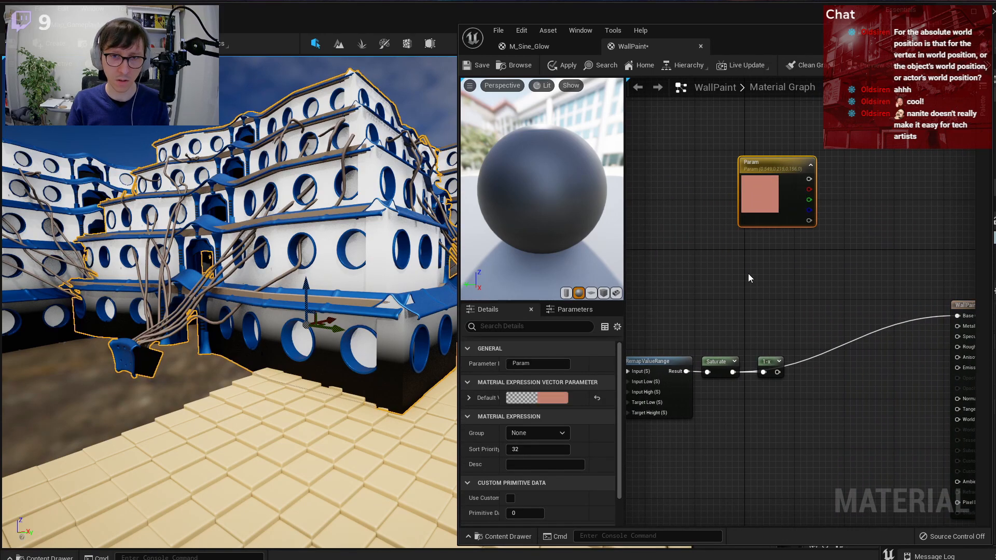
- Duplicate the Param colour node, name the copy DirtColor, and stack both nodes above the Saturate node
left_click(748, 273)
left_click(757, 203)
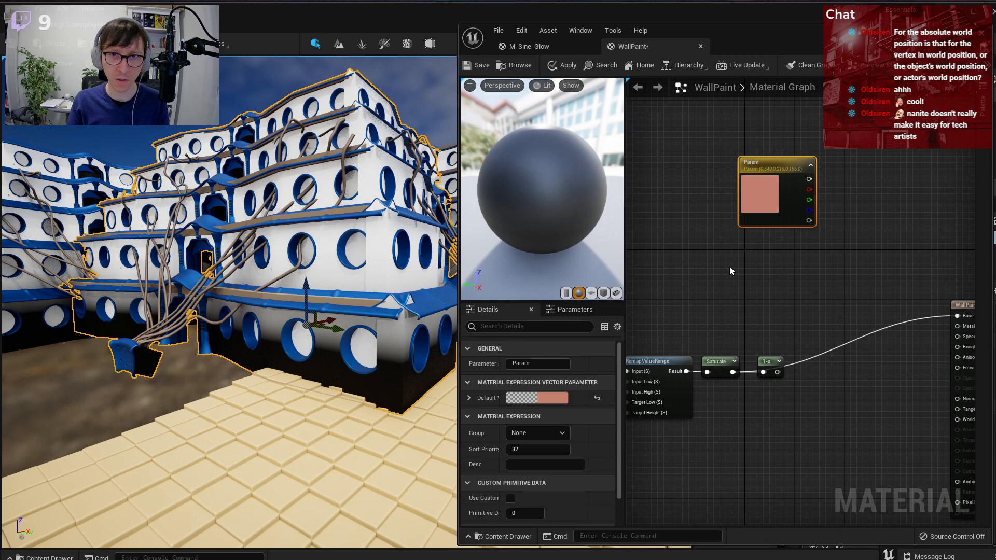
key("ctrl+d")
left_click(550, 364)
type("D")
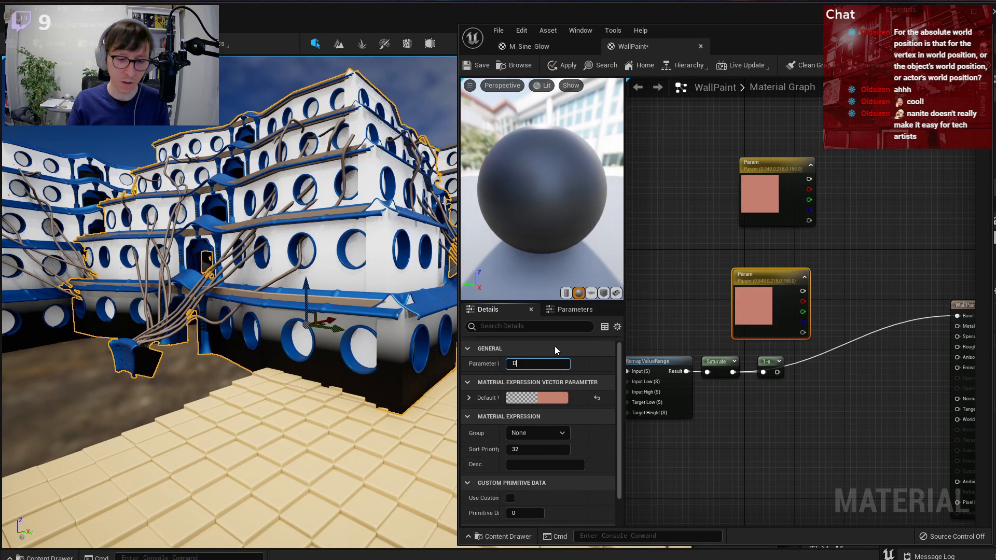
type("irtColor")
key("Return")
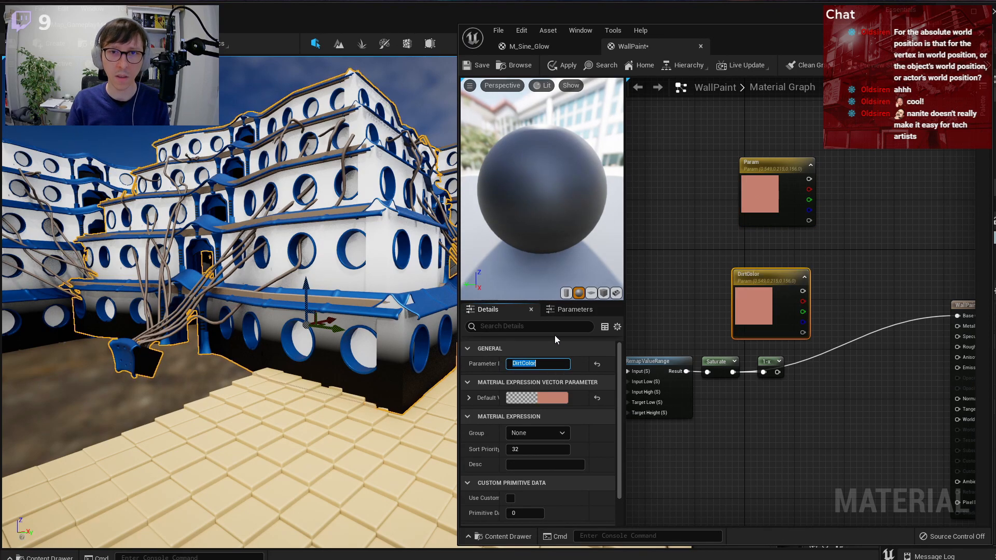
left_click_drag(766, 201, 754, 120)
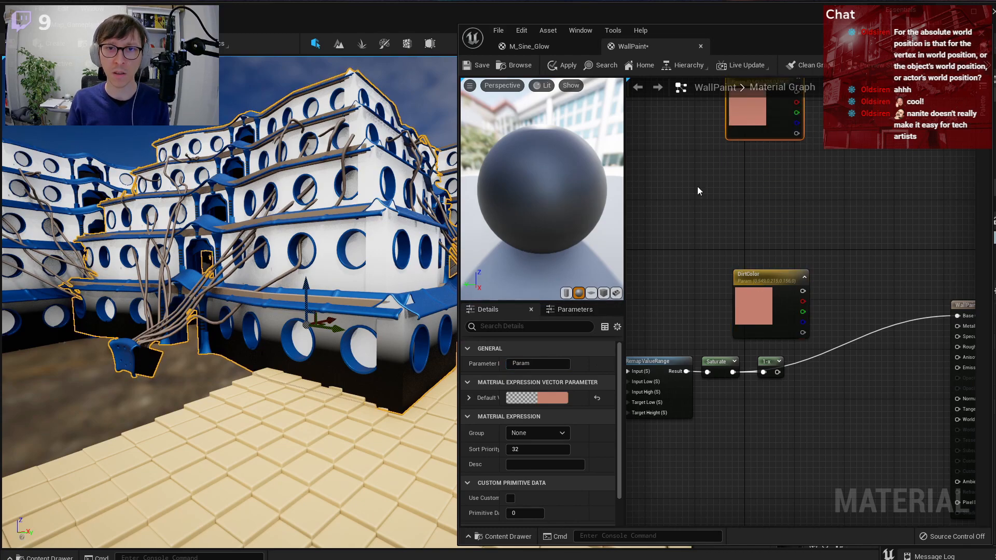
left_click_drag(760, 286, 697, 186)
- Set DirtColor's default colour to a pale beige of about 0.708, 0.607, 0.384
left_click(550, 398)
left_click(679, 511)
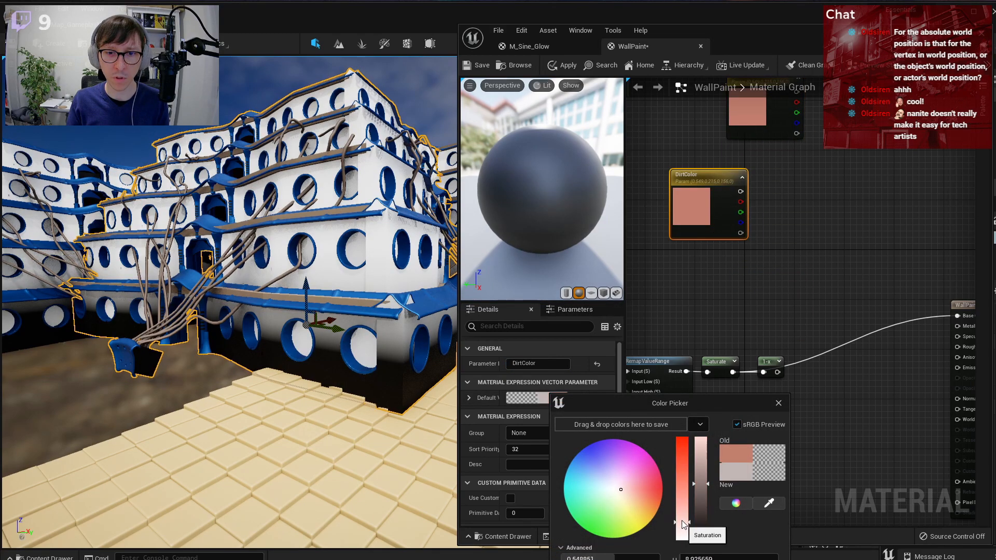
left_click(630, 503)
left_click(707, 462)
left_click(699, 468)
left_click(726, 559)
- Add a Noise node between the DirtColor and Saturate nodes, leaving it unconnected
left_click(782, 238)
scroll(782, 238, "up", 1)
right_click_drag(782, 238, 763, 322)
right_click(662, 387)
type("noise")
key("Return")
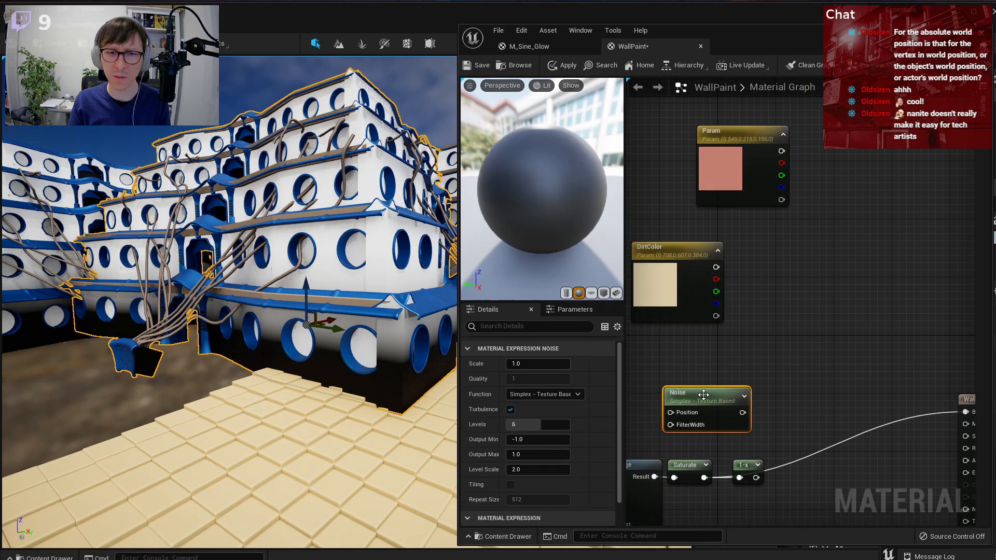
- Set the Noise node's levels to 2 and its function to Fast Gradient - 3D Texture
left_click(524, 424)
type("1")
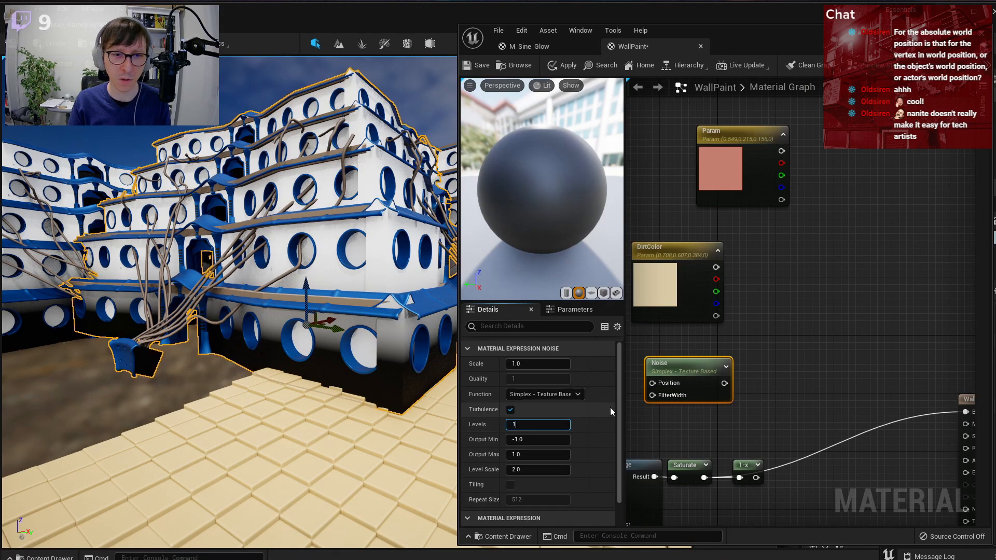
key("BackSpace")
type("2")
key("Return")
left_click(574, 394)
left_click(503, 425)
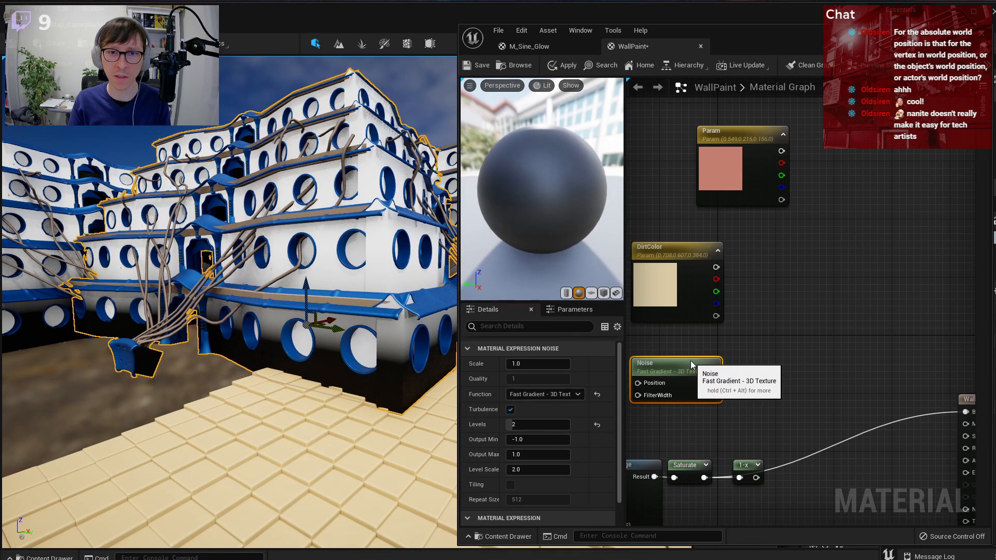
- Set the Noise node's scale to 0.01
right_click_drag(750, 336, 782, 335)
left_click(527, 364)
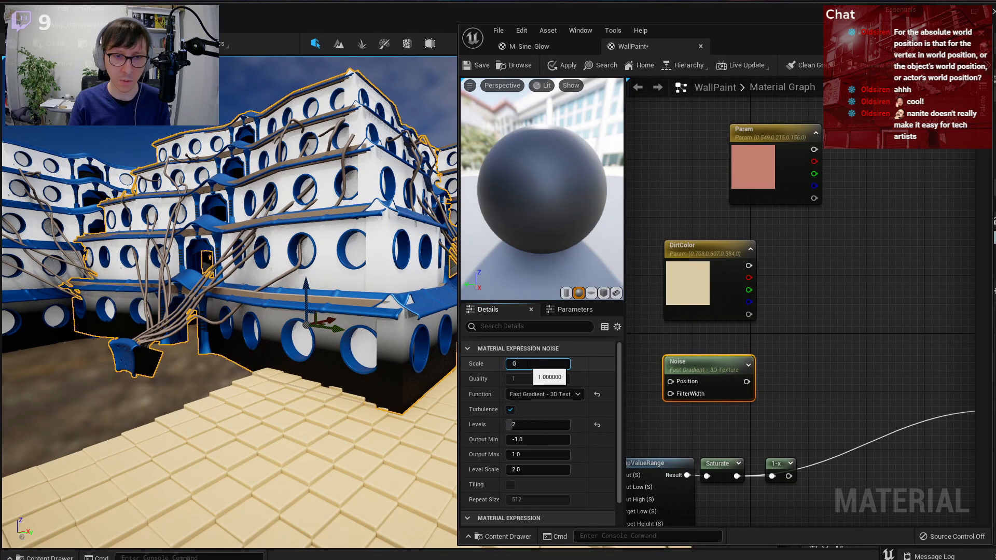
left_click(794, 346)
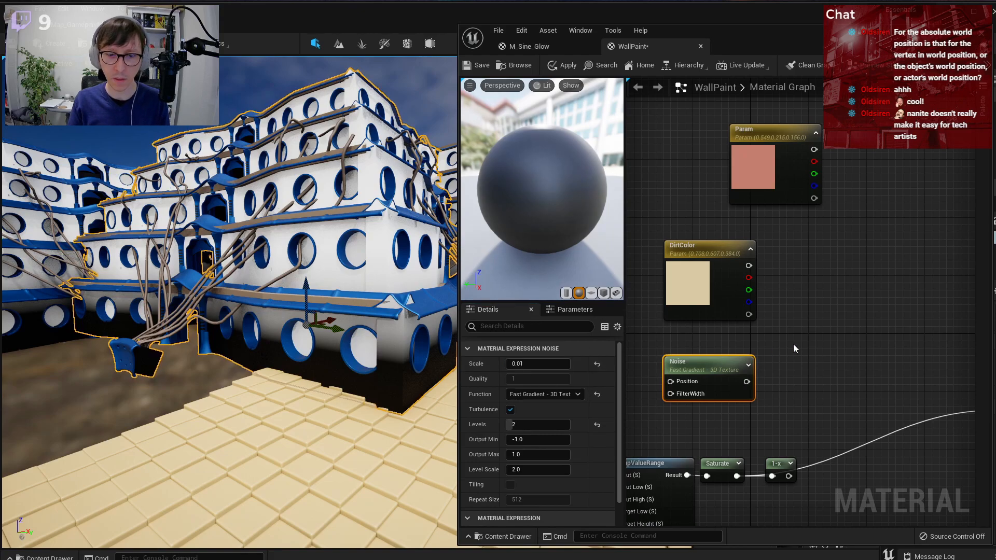
- Add a Multiply node combining DirtColor with the Noise output, and set the Noise node's output minimum to 0.5
key("m")
left_click(802, 296)
left_click_drag(748, 265, 810, 314)
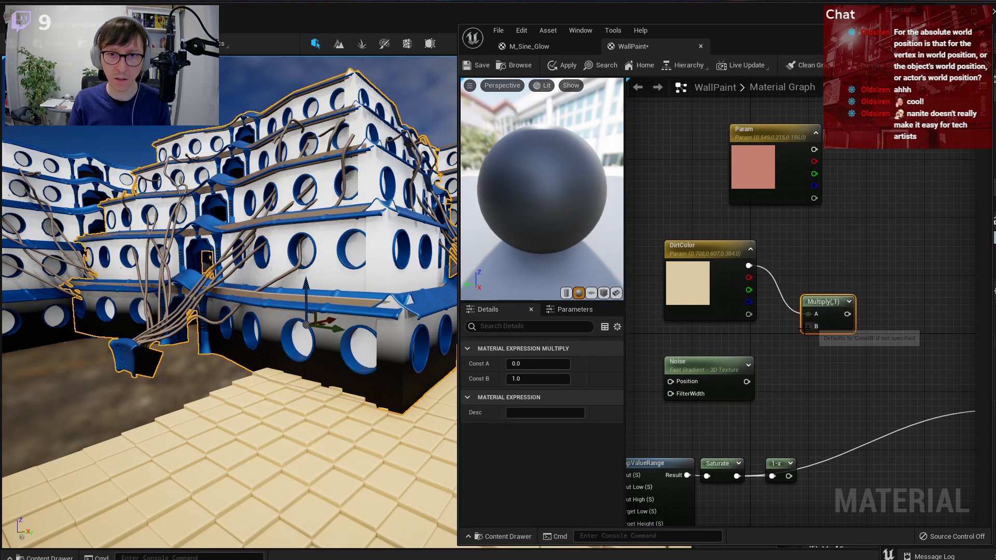
left_click(715, 370)
left_click_drag(747, 382, 803, 334)
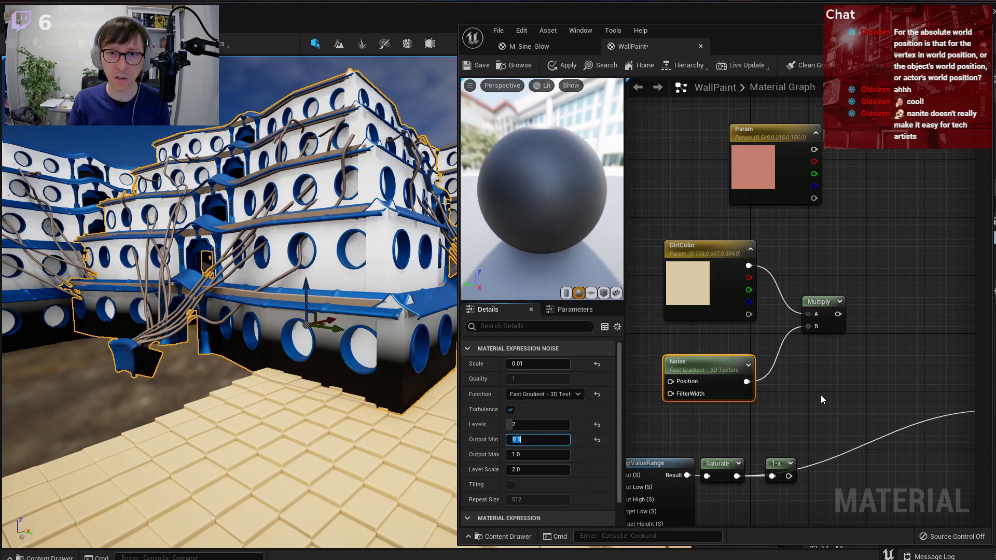
- Feed the Multiply result into Base Color, apply the material, and examine the noisy dirt colour on the buildings up close
right_click_drag(820, 394, 757, 378)
left_click(777, 358)
right_click_drag(841, 353, 853, 333)
left_click_drag(788, 278, 949, 374)
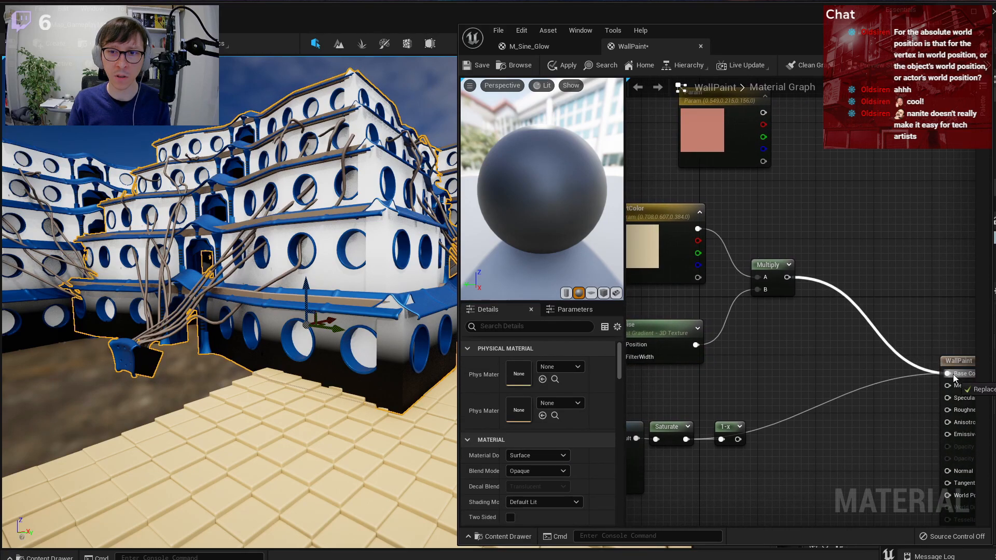
left_click(568, 66)
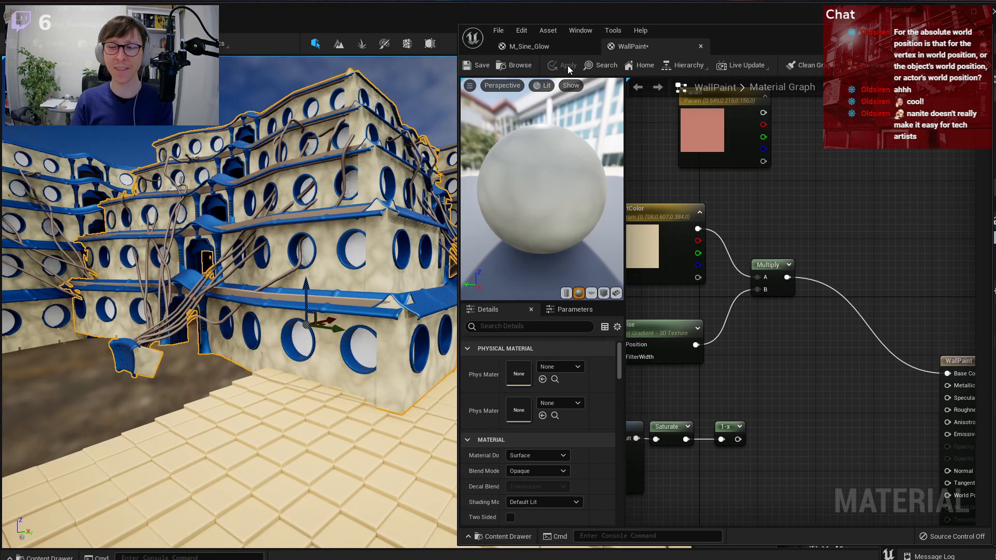
right_click_drag(366, 274, 350, 239)
key("w")
key("w")
key("s")
key("d")
key("d")
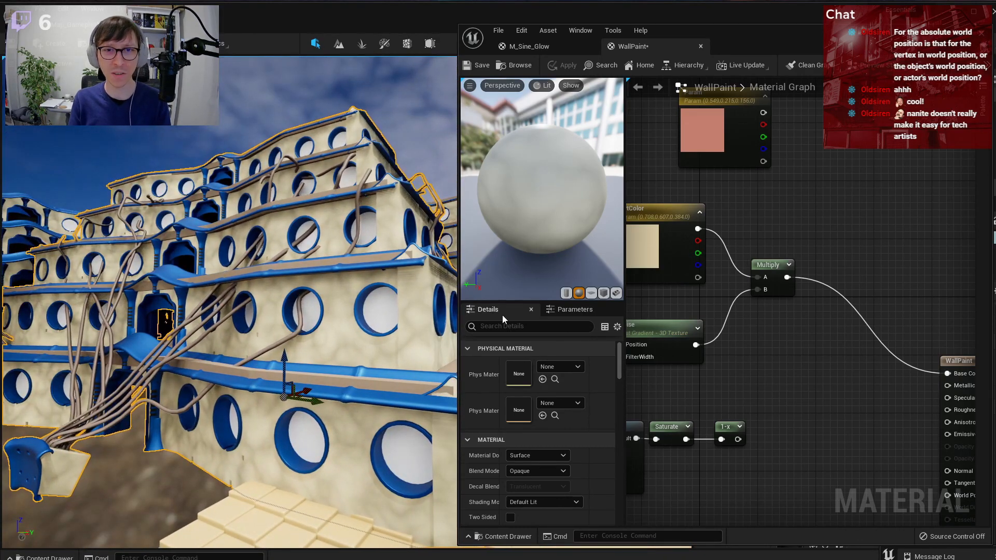
- Replace the Base Color input with the 1-x output of the height gradient
left_click(663, 357)
left_click(831, 359)
right_click_drag(870, 237, 886, 288)
left_click(751, 206)
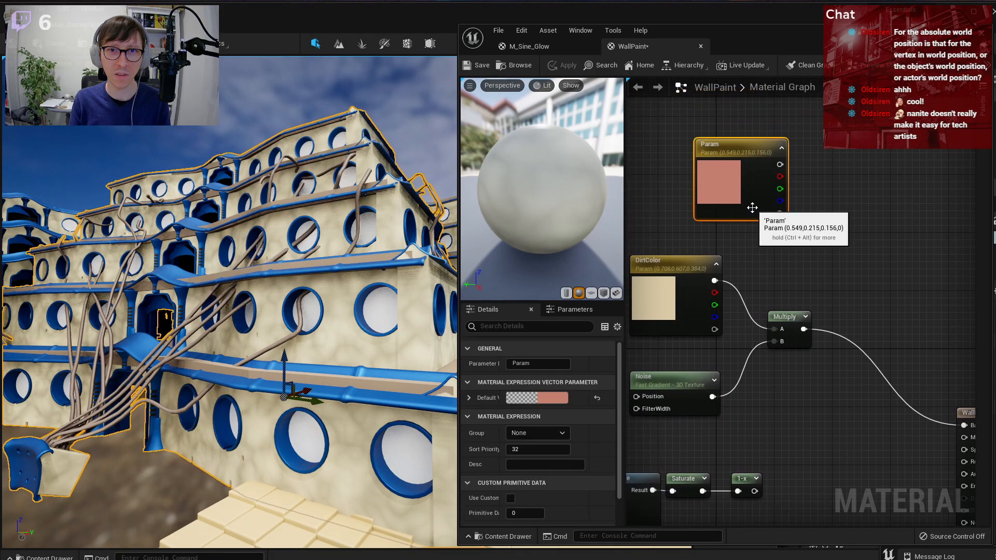
right_click_drag(866, 235, 852, 176)
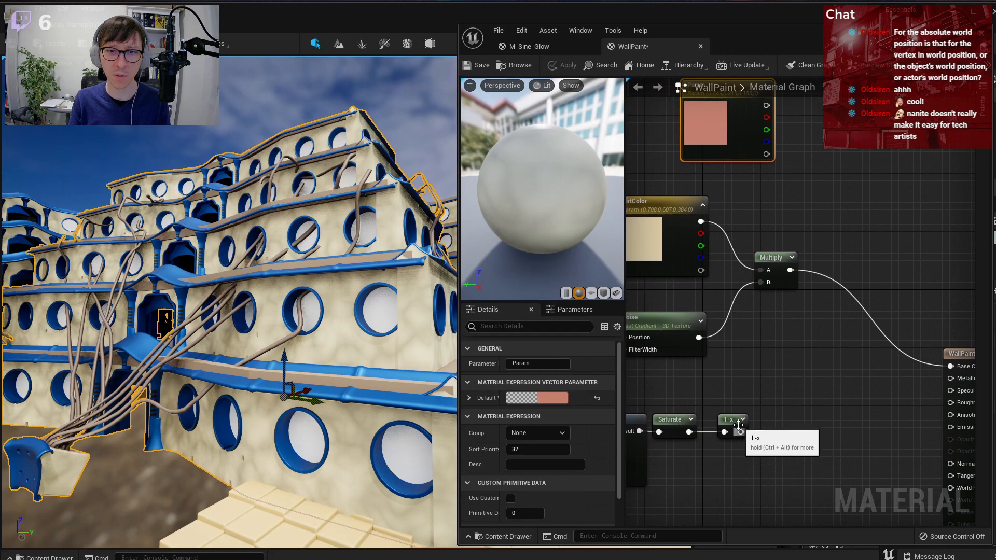
scroll(741, 432, "down", 2)
right_click_drag(782, 413, 845, 376)
left_click_drag(803, 393, 898, 341)
right_click_drag(731, 369, 788, 322)
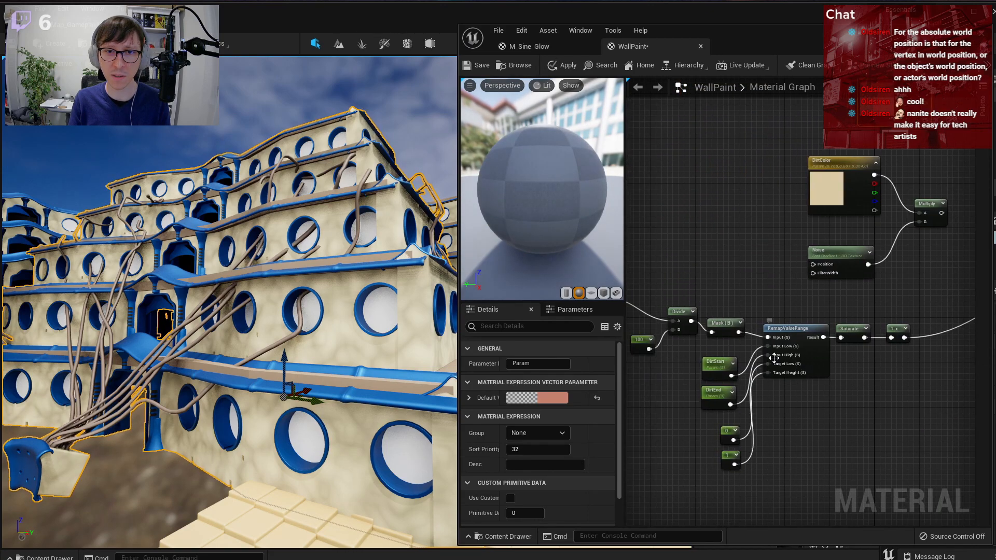
right_click_drag(801, 475, 795, 452)
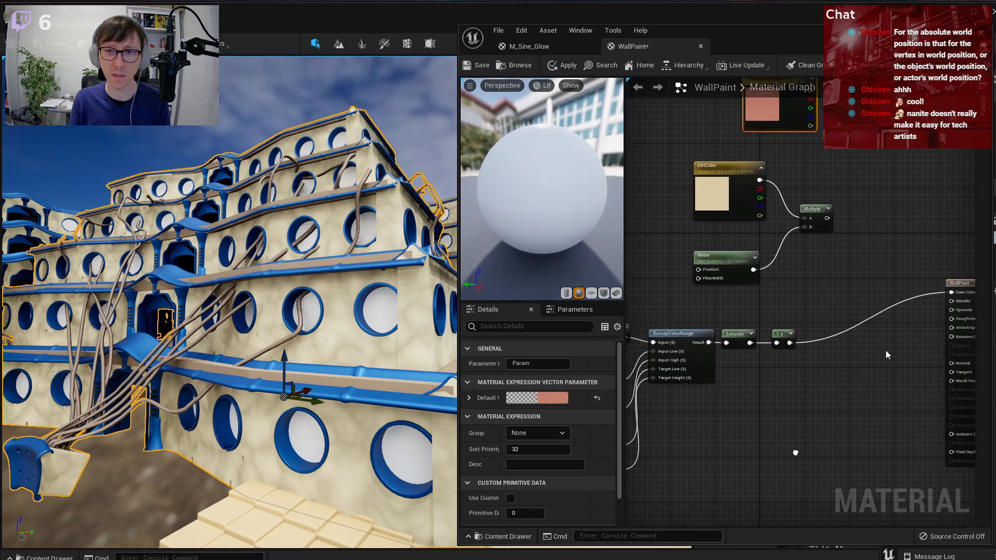
- Move the WallPaint result node closer to the 1-x node and widen the material editor window
left_click_drag(954, 288, 863, 305)
right_click_drag(752, 303, 821, 303)
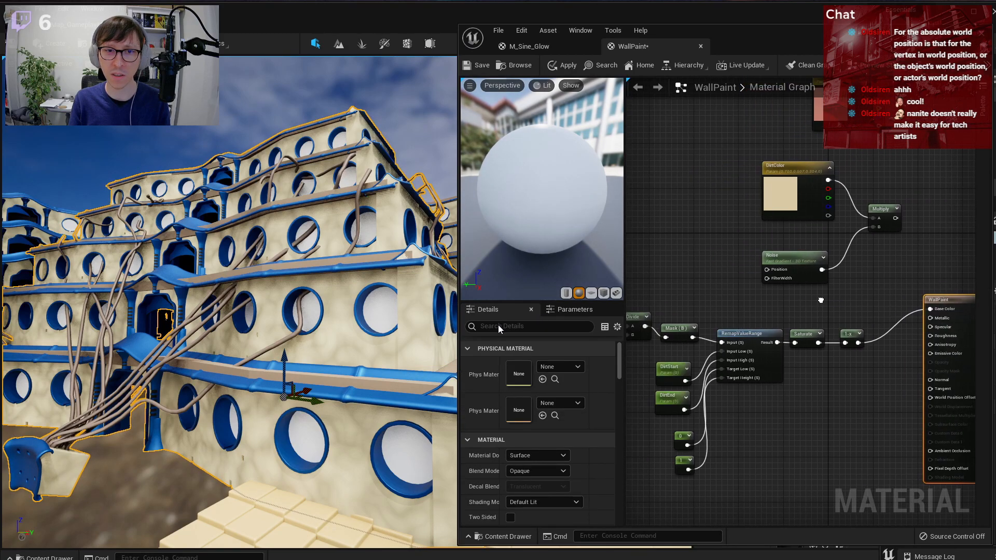
left_click_drag(459, 261, 330, 264)
right_click_drag(597, 283, 730, 273)
scroll(569, 291, "up", 1)
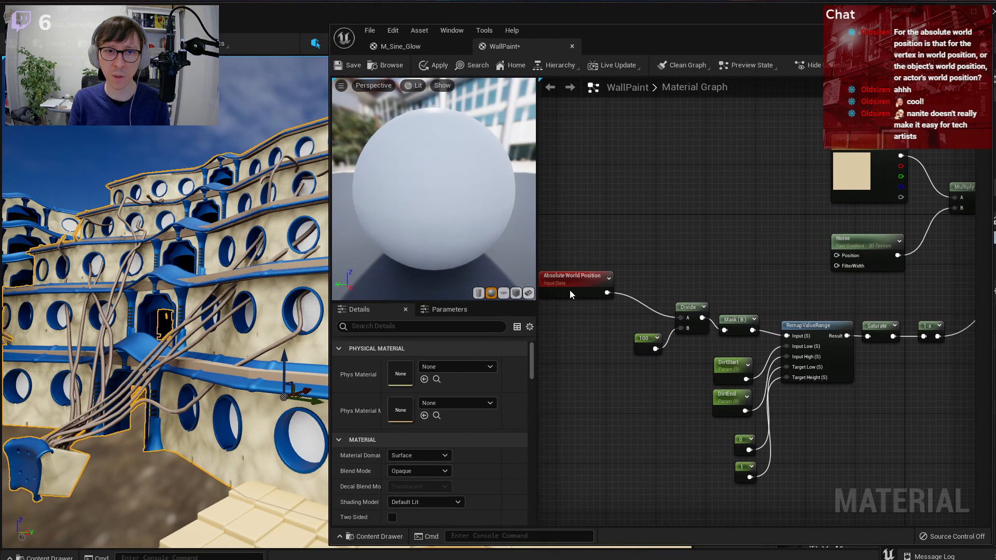
- Place the Absolute World Position node closer to Divide and review the gradient chain from the blue mask to the 1-x node
left_click_drag(570, 290, 622, 298)
right_click_drag(882, 424, 818, 406)
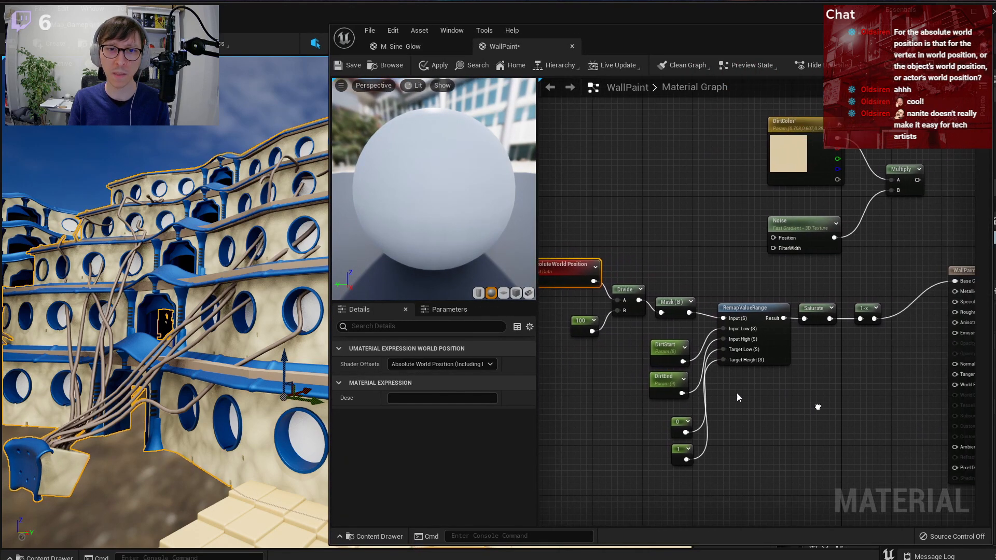
left_click(681, 312)
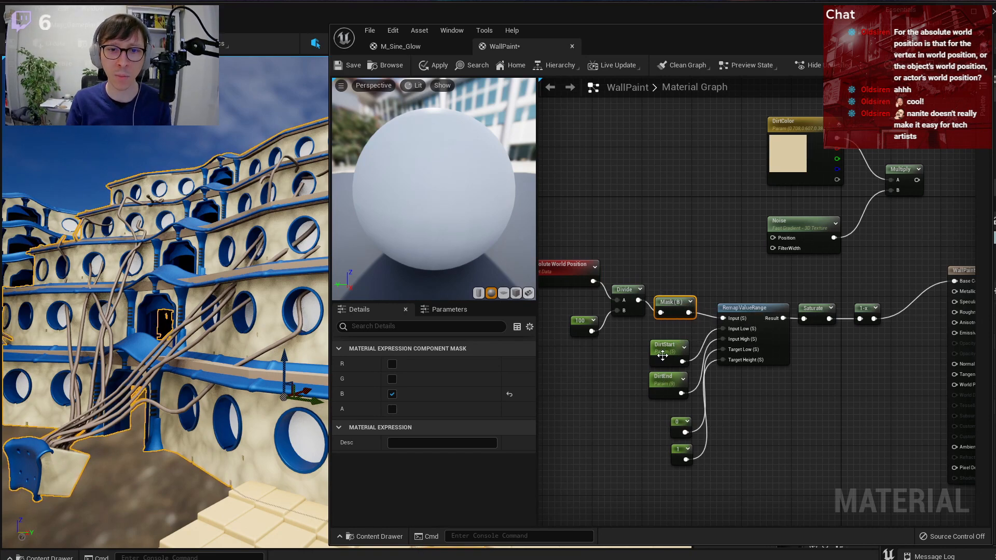
scroll(668, 383, "up", 1)
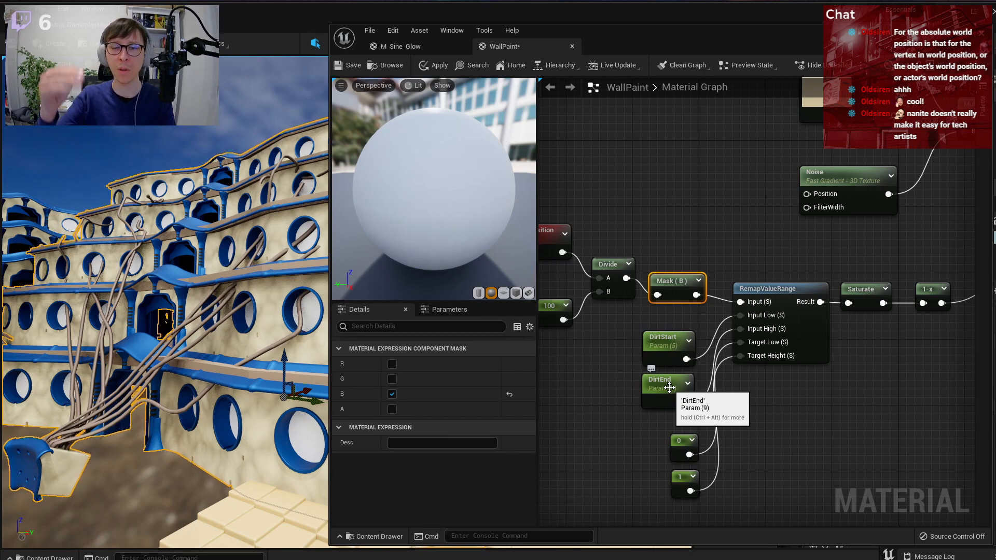
right_click_drag(947, 393, 886, 416)
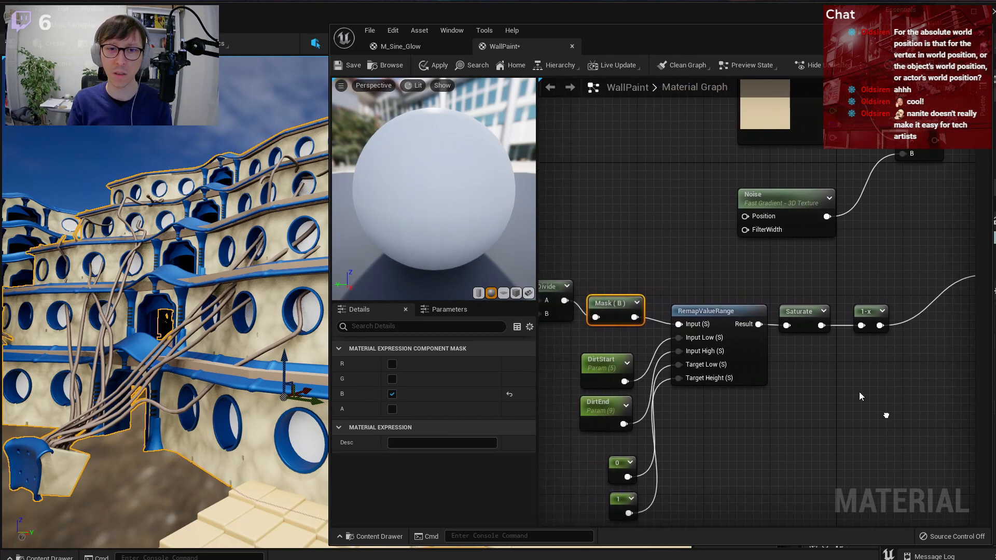
- Delete the 1-x node that follows Saturate
scroll(863, 345, "down", 1)
left_click_drag(856, 298, 856, 297)
right_click_drag(865, 372, 842, 366)
key("Delete")
left_click_drag(801, 322, 879, 291)
- Swap the RemapValueRange constants so 1 feeds Target Low and 0 feeds Target High, and stack both below DirtEnd
left_click(616, 454)
left_click_drag(625, 480, 680, 358)
left_click_drag(622, 442, 683, 371)
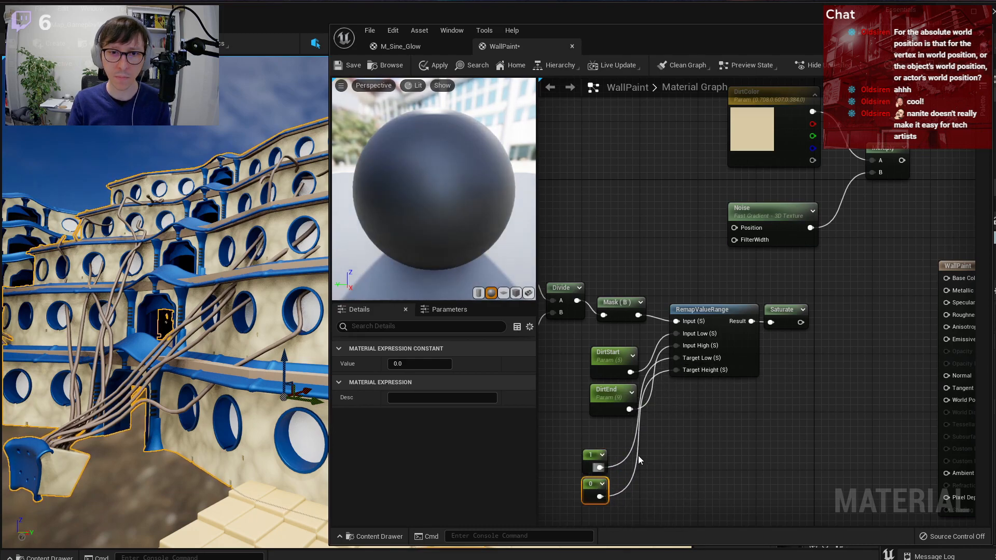
left_click_drag(639, 446, 576, 504)
left_click_drag(584, 458, 621, 429)
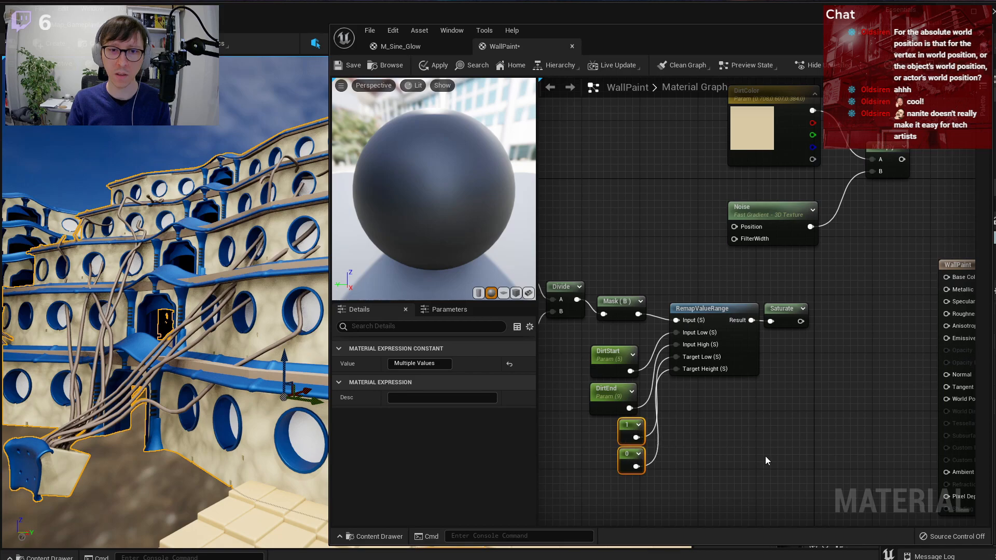
- Connect Saturate to Base Color, apply the material, and check the height gradient on the buildings
right_click(806, 341)
key("Escape")
right_click_drag(848, 307, 772, 381)
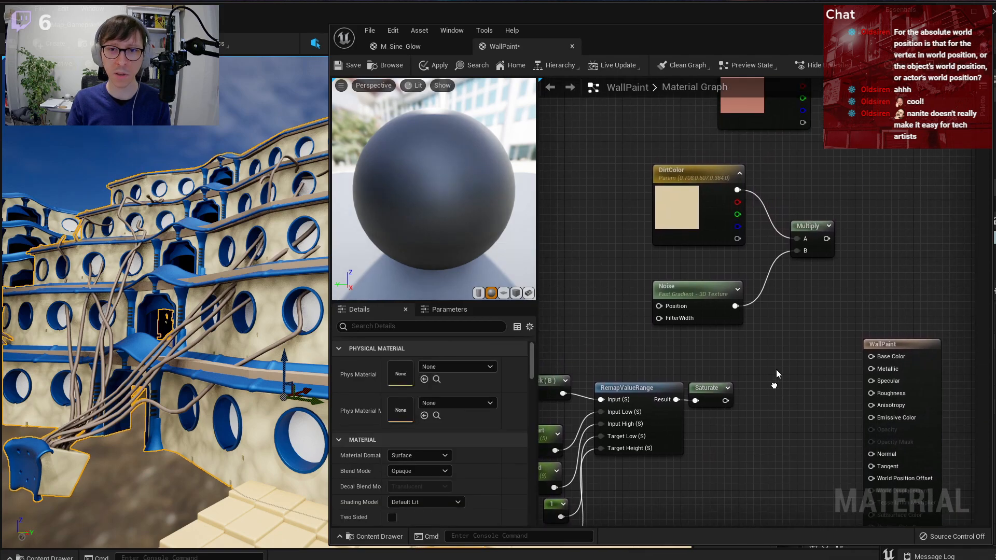
left_click_drag(725, 400, 871, 356)
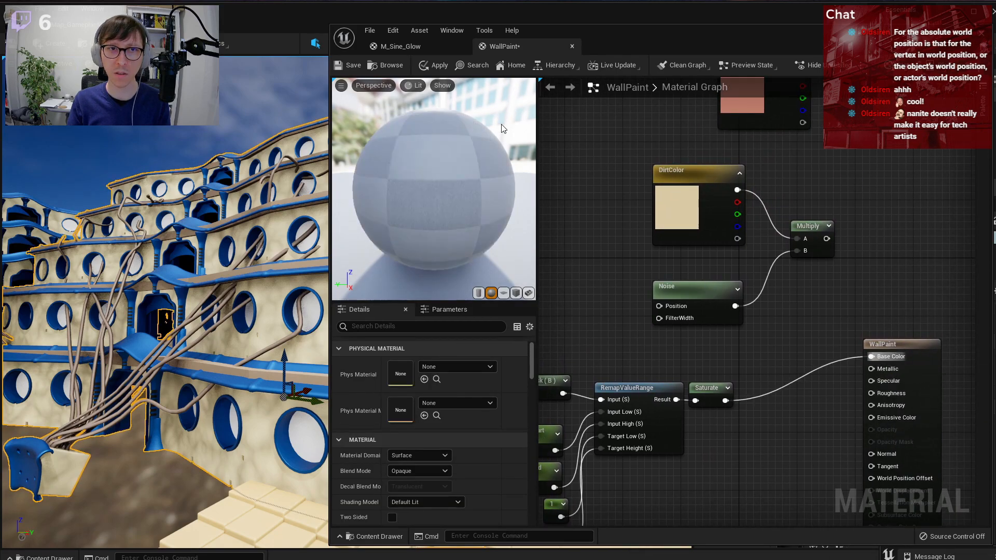
left_click(438, 63)
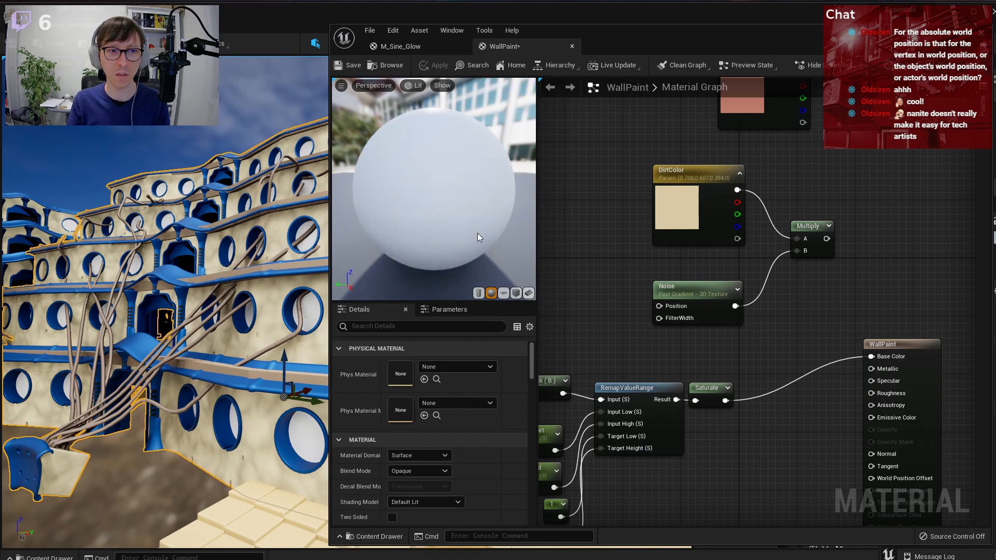
right_click_drag(223, 290, 244, 307)
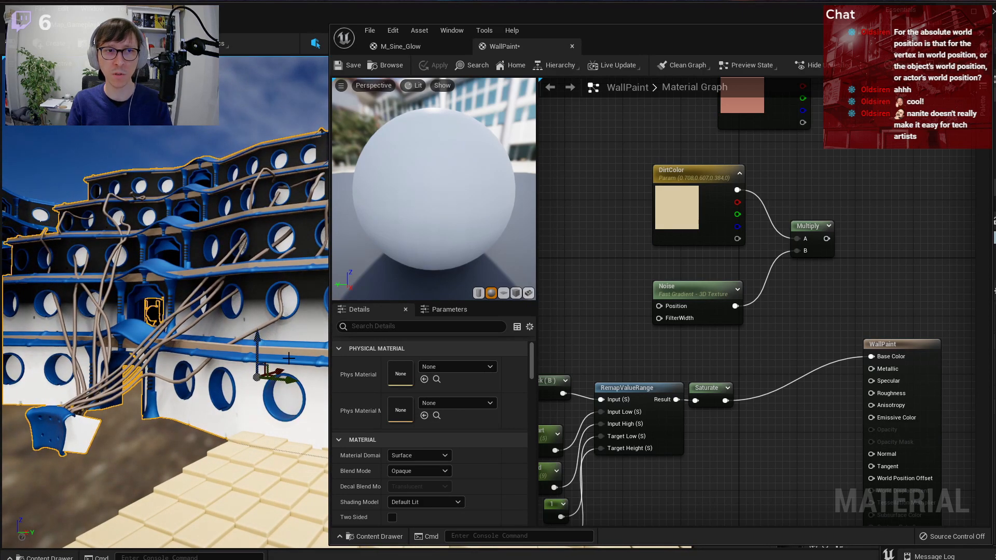
- Move the WallPaint result node aside, add a Lerp node beside Multiply, and connect the Param colour to its A input
right_click_drag(774, 247, 774, 290)
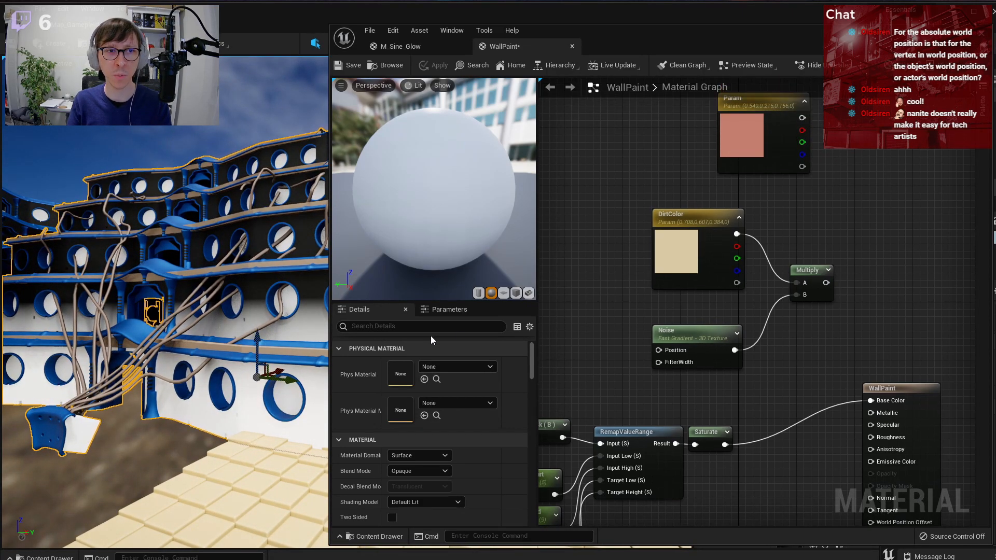
left_click(739, 164)
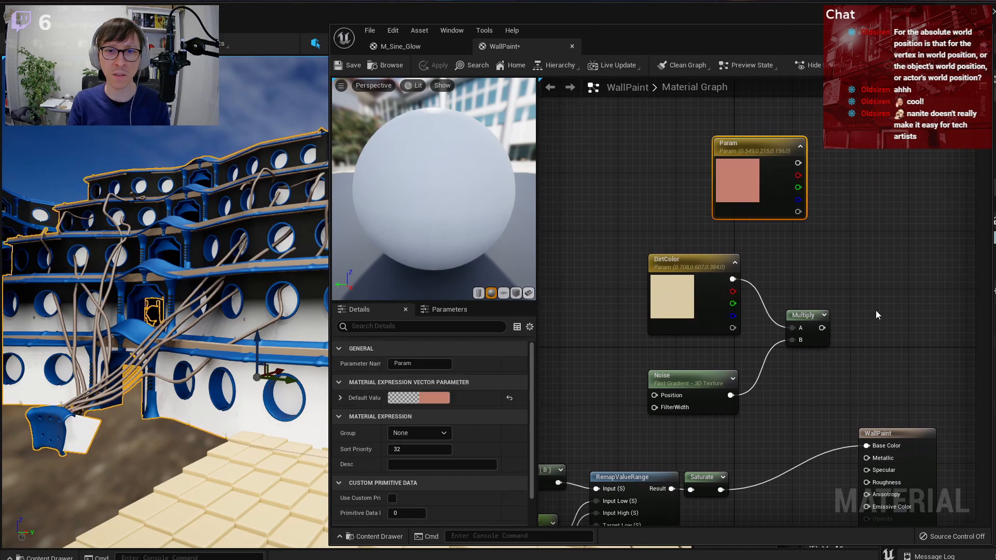
right_click_drag(901, 361, 783, 354)
left_click_drag(768, 385, 841, 355)
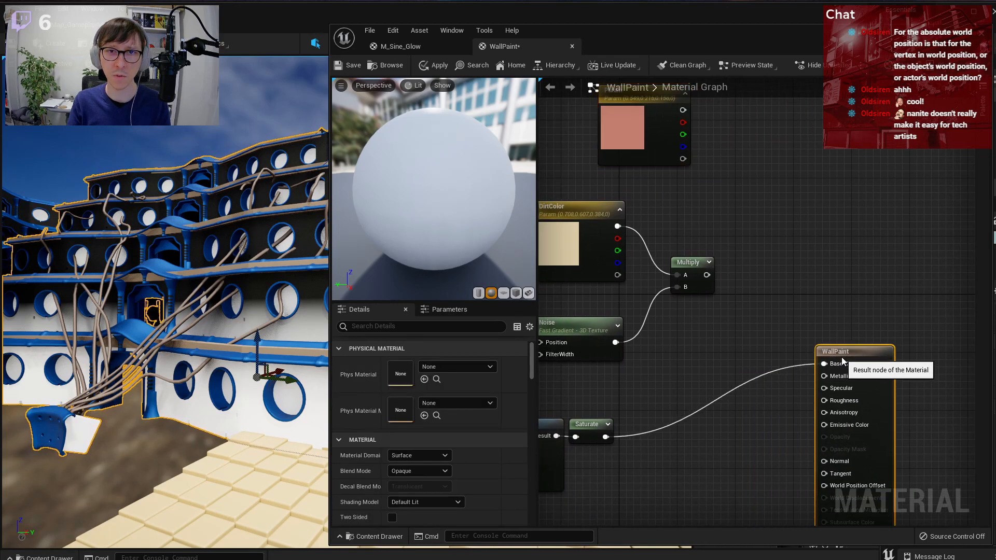
left_click(739, 237)
right_click_drag(693, 125, 743, 147)
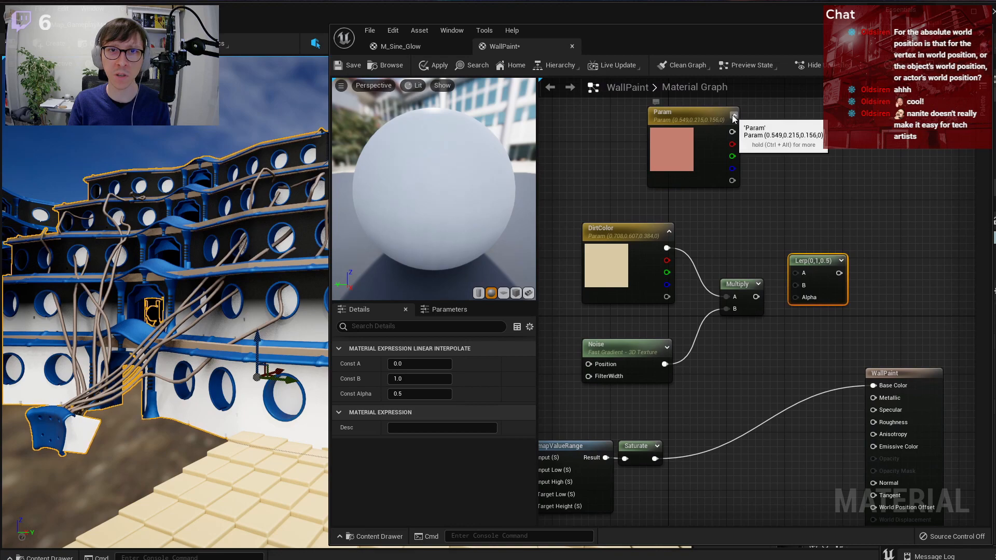
left_click_drag(731, 132, 779, 162)
left_click_drag(802, 272, 802, 273)
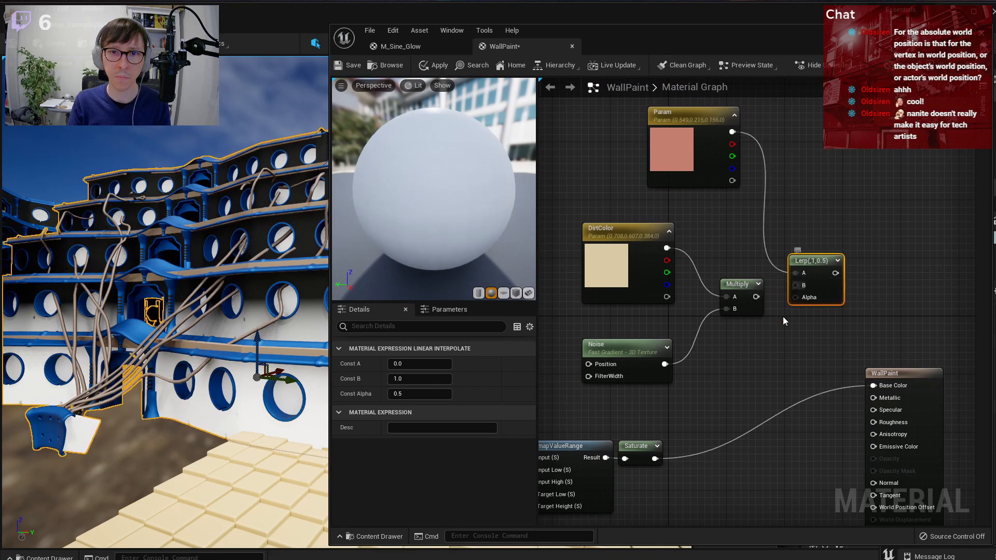
- Connect Multiply to the Lerp's B input, Saturate to Alpha and the Lerp output to Base Color, and apply the material
left_click_drag(798, 285, 655, 459)
left_click_drag(824, 273, 875, 386)
key("Escape")
left_click_drag(802, 266, 873, 385)
left_click(440, 67)
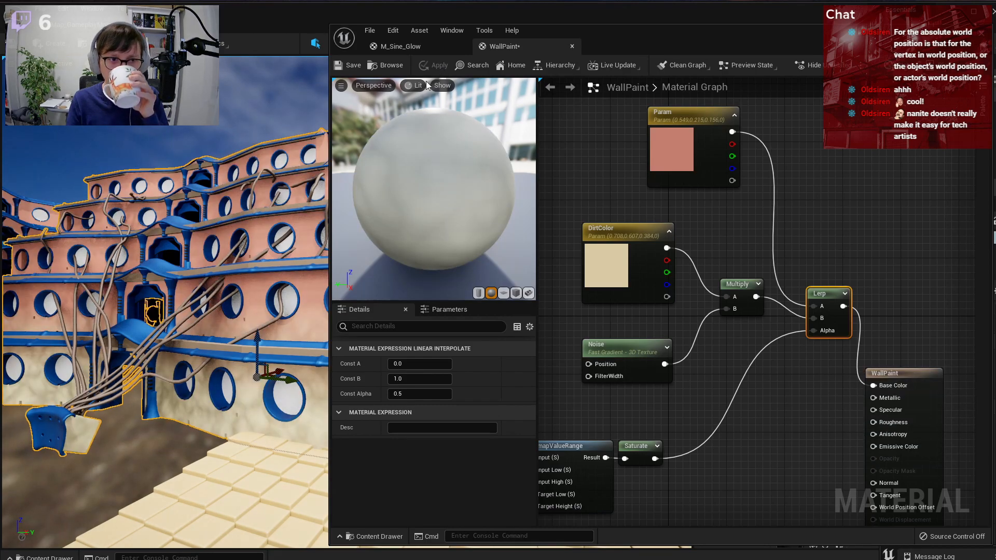
- Narrow the material editor to enlarge the level viewport, and examine the dirt blend along the buildings' lower walls
key("w")
mouse_move(97, 285)
right_mouse_down()
mouse_move(129, 287)
mouse_move(114, 286)
right_mouse_up()
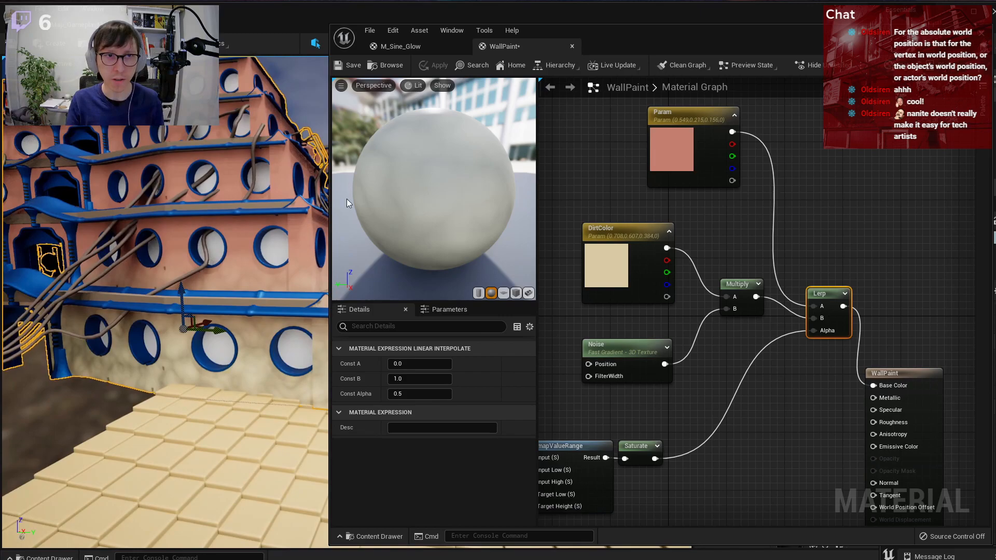
left_click_drag(330, 196, 528, 216)
right_click_drag(415, 234, 348, 229)
key("d")
key("d")
key("w")
- Raise the selected building high above the ground to test the world-height dirt
left_click_drag(320, 326, 319, 231)
key("s")
right_click_drag(460, 246, 459, 210)
- Change the Param node's default colour to a deeper, more saturated terracotta
left_click(806, 150)
left_click(618, 397)
left_click_drag(771, 505, 774, 505)
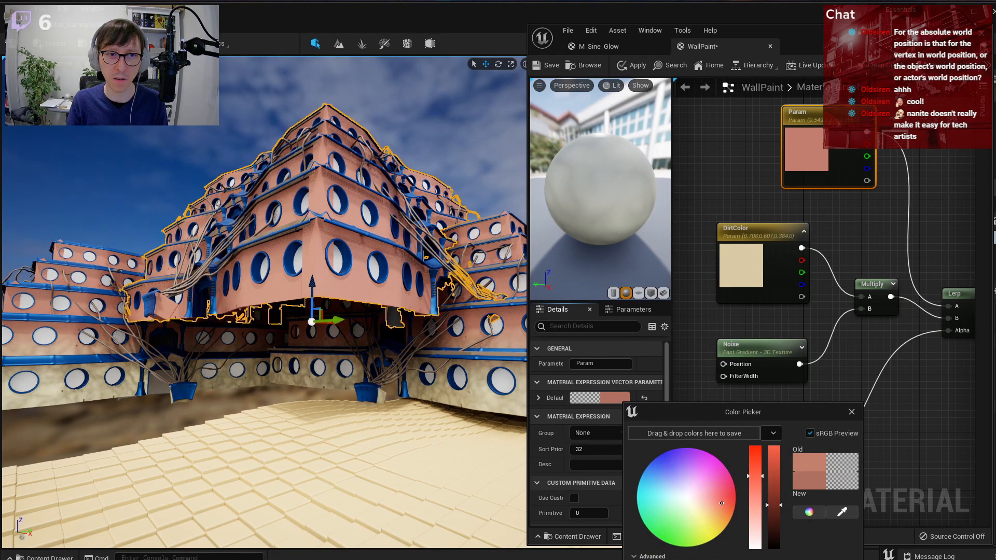
left_click(754, 471)
key("Return")
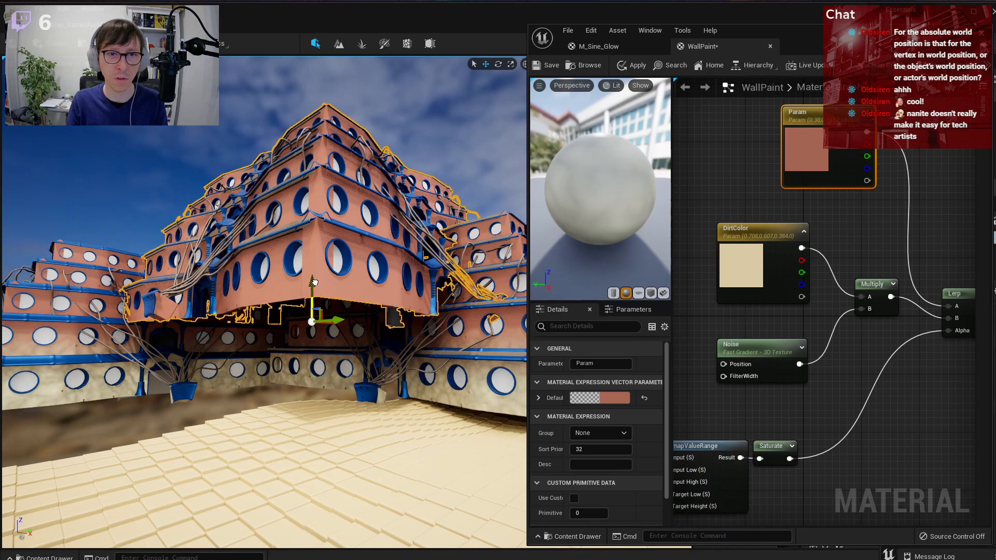
- Lower the selected building back to ground level, apply the material, and view the buildings from farther away
left_click_drag(325, 295, 353, 338)
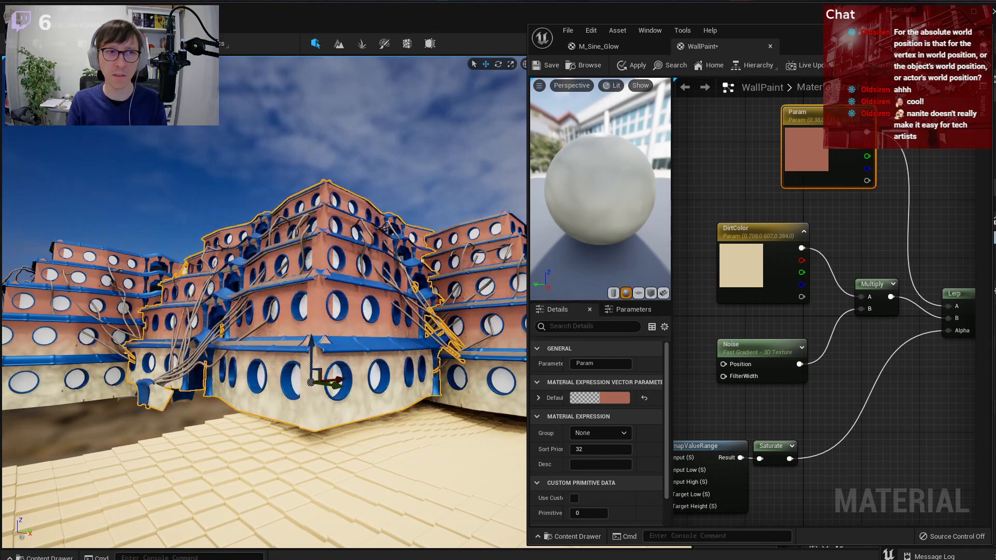
left_click(630, 68)
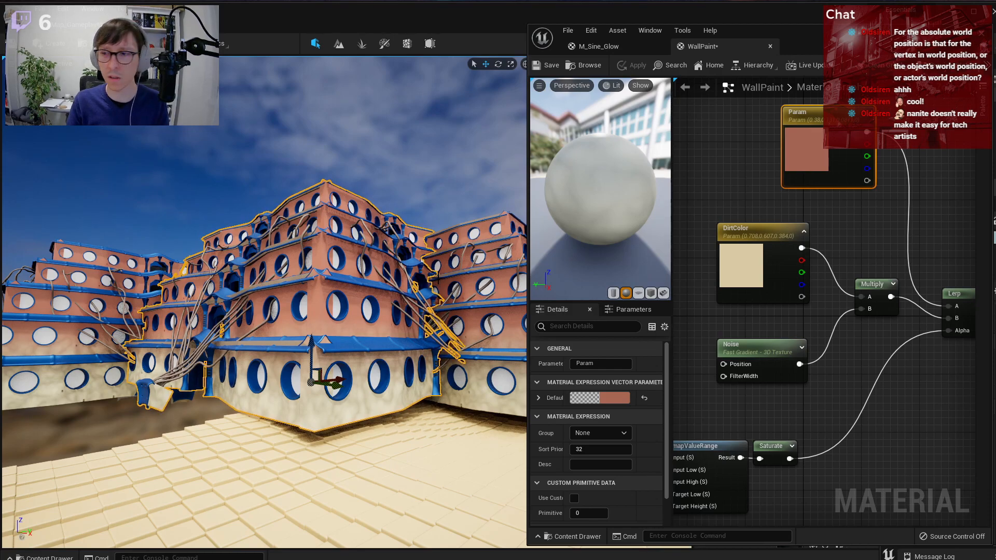
right_click_drag(439, 276, 431, 280)
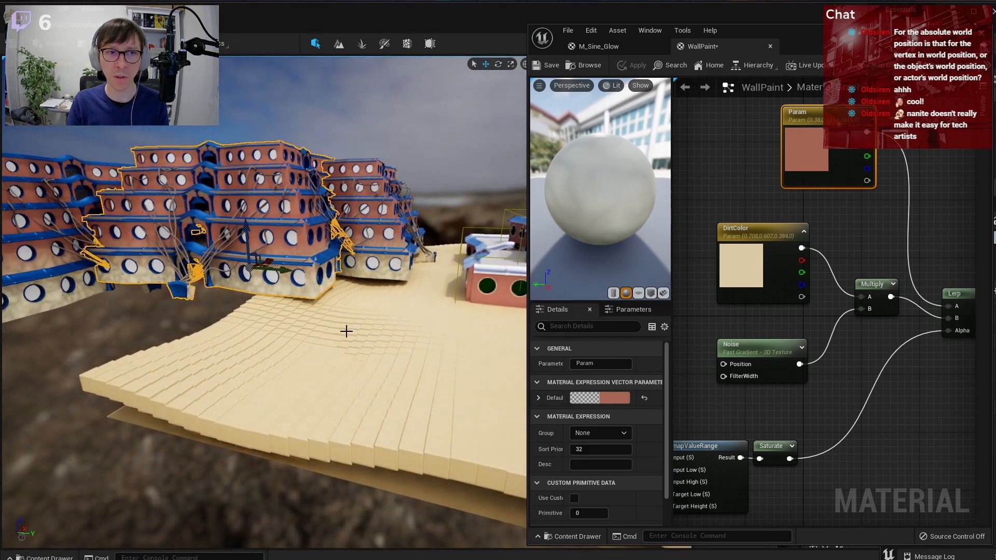
- Lower the selected building, and nudge it slightly back up so its base sits near ground level
left_click_drag(248, 246, 249, 256)
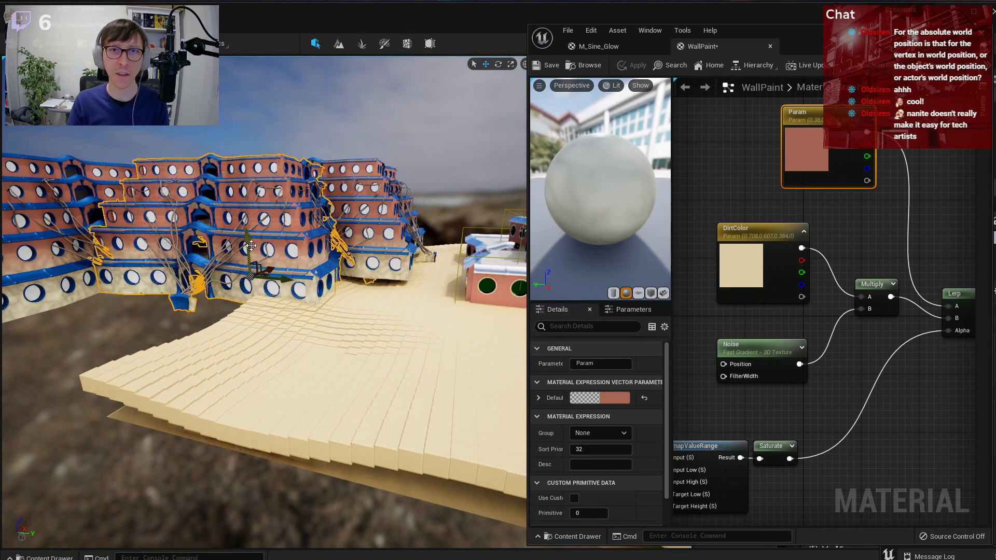
right_click_drag(254, 246, 219, 240)
left_click_drag(228, 242, 227, 236)
- Lower the neighbouring building slightly toward the ground, and do the same for the building in front of it
right_click_drag(413, 239, 401, 227)
left_click(412, 239)
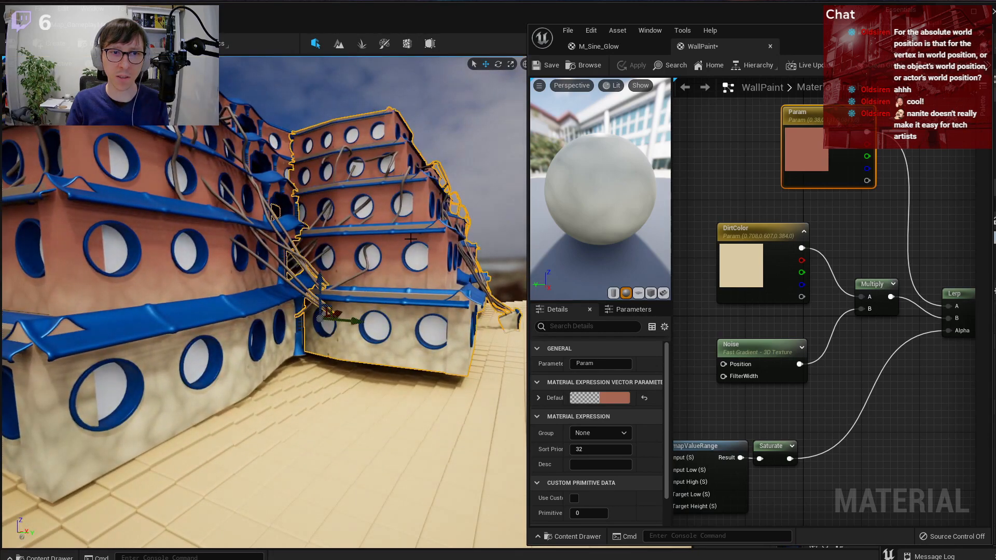
left_click_drag(317, 286, 317, 297)
left_click(284, 319)
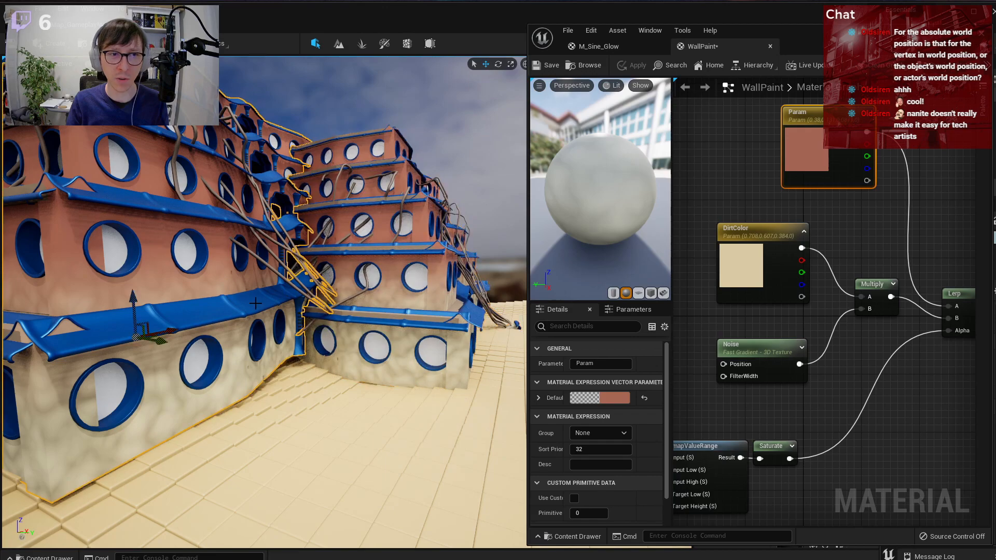
right_click_drag(284, 319, 255, 310)
left_click_drag(259, 319, 260, 326)
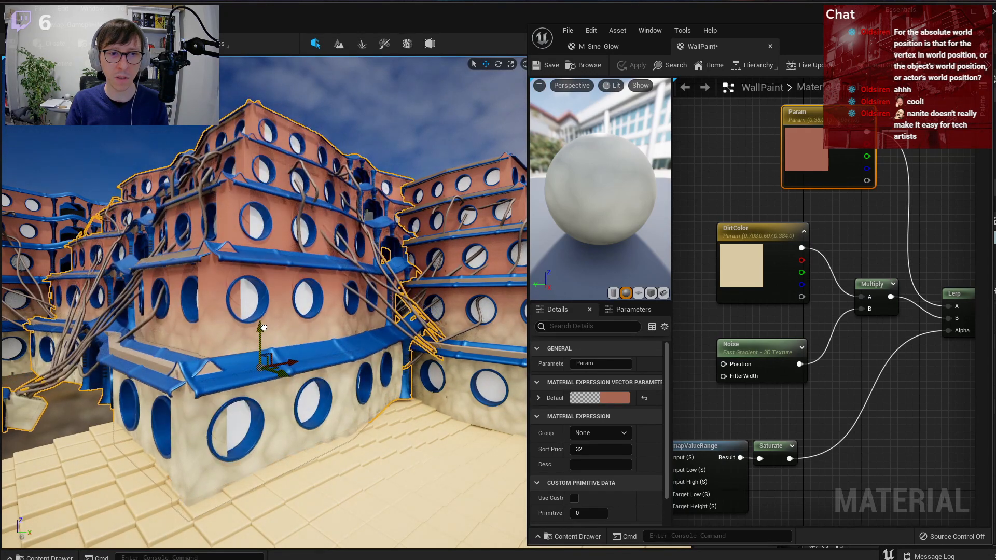
- Examine the height-based dirt along the buildings' lower walls from farther away and from another angle
right_click_drag(306, 241, 427, 61)
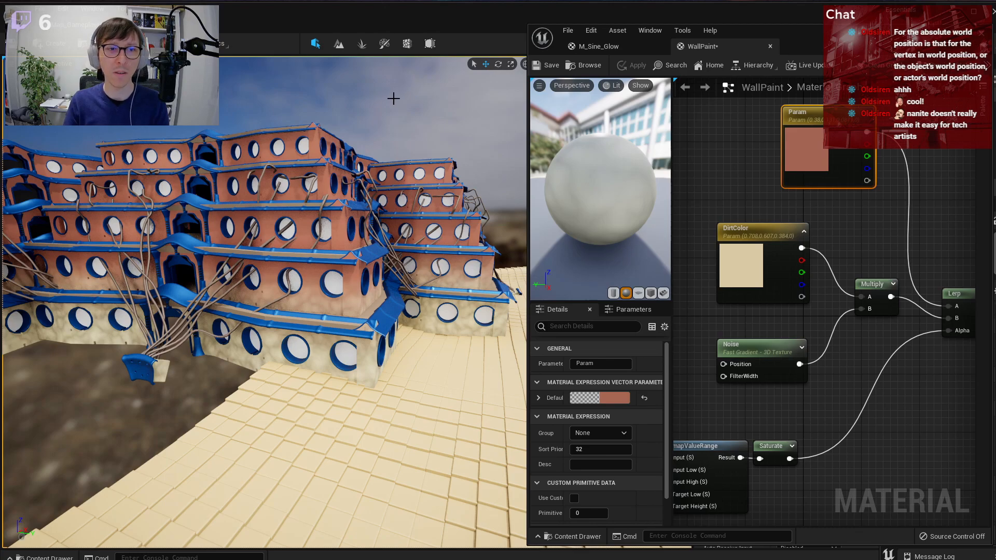
right_click_drag(367, 229, 394, 245)
scroll(713, 264, "down", 2)
left_click(448, 311)
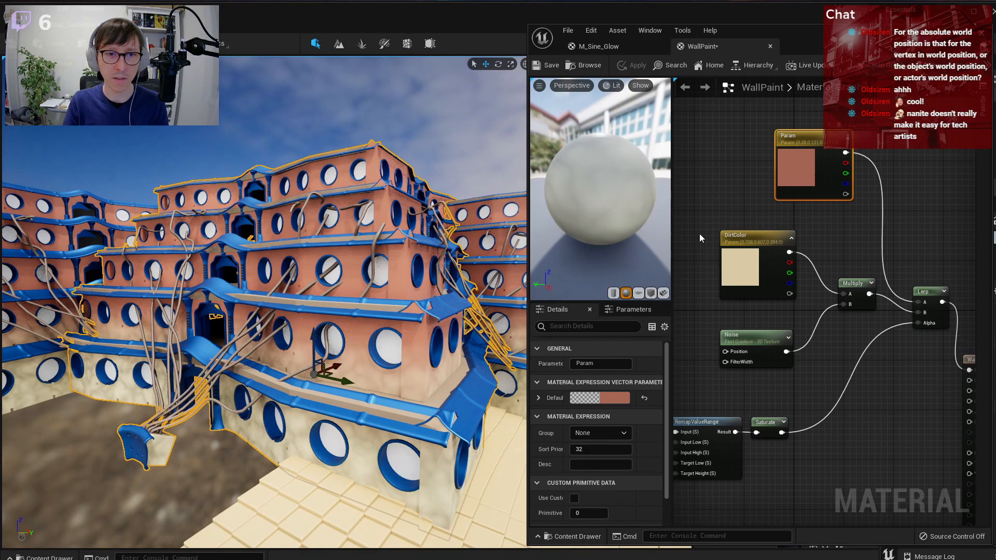
- Add a LocalPosition node to the WallPaint graph and place it above the Absolute World Position node
right_click_drag(729, 196, 818, 197)
scroll(786, 300, "down", 2)
right_click_drag(746, 307, 756, 235)
scroll(846, 334, "up", 3)
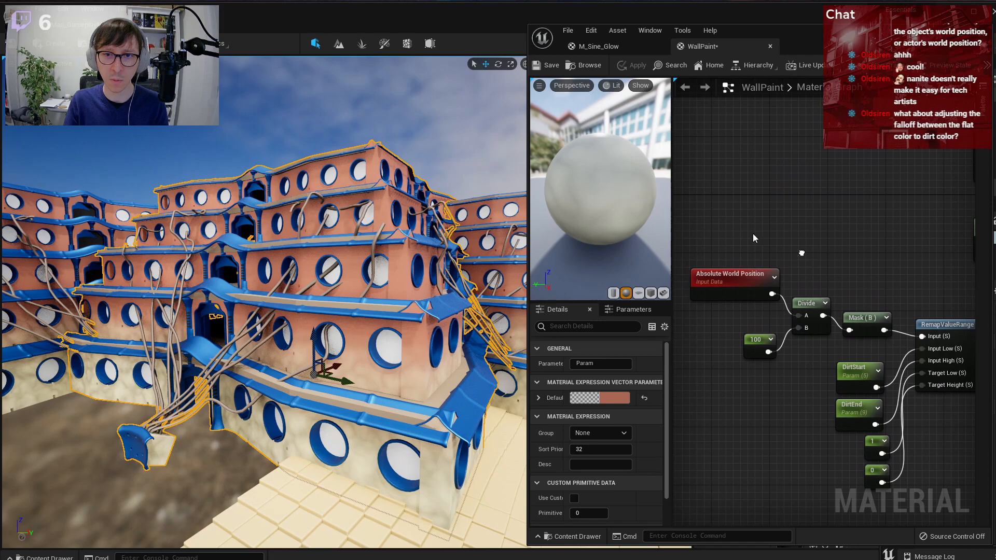
right_click(726, 226)
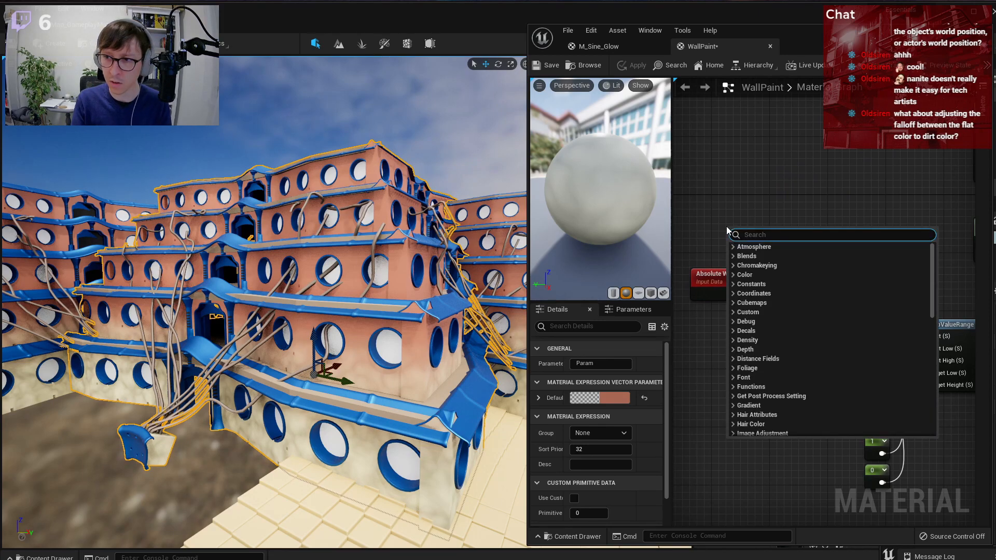
type("l")
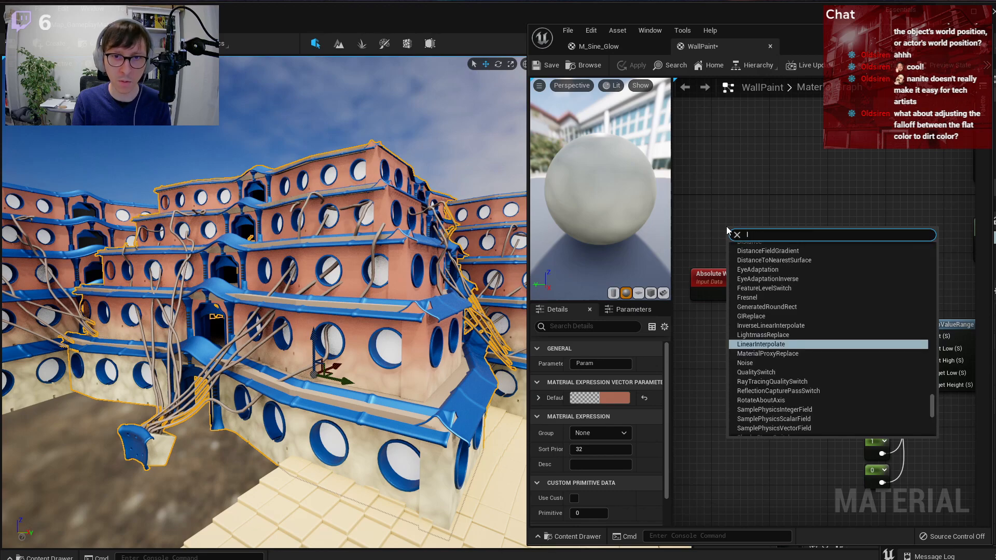
type("ocal")
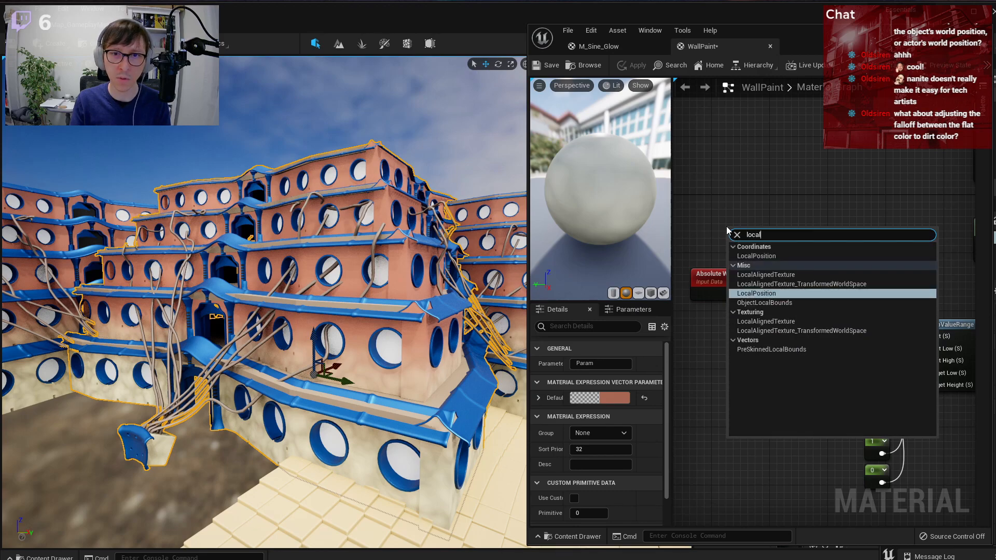
left_click(777, 293)
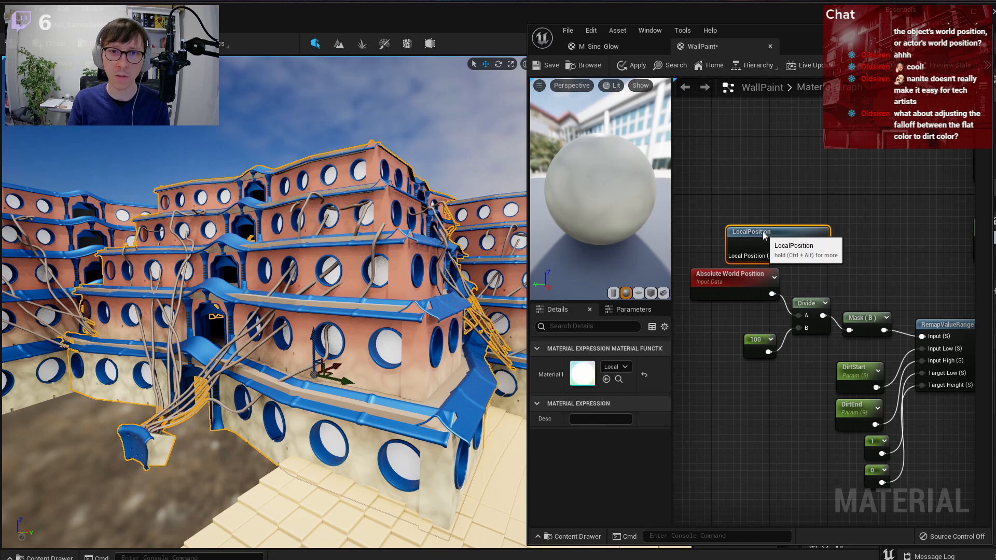
left_click_drag(763, 232, 748, 180)
- Add a TransformVector node beside Absolute World Position and feed the world position into it
right_click(786, 253)
type("trans")
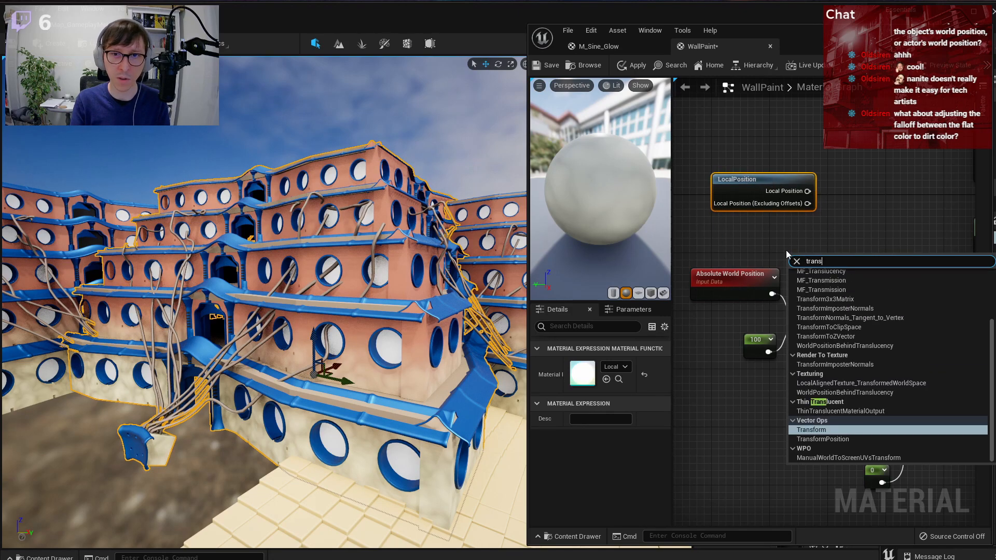
key("Return")
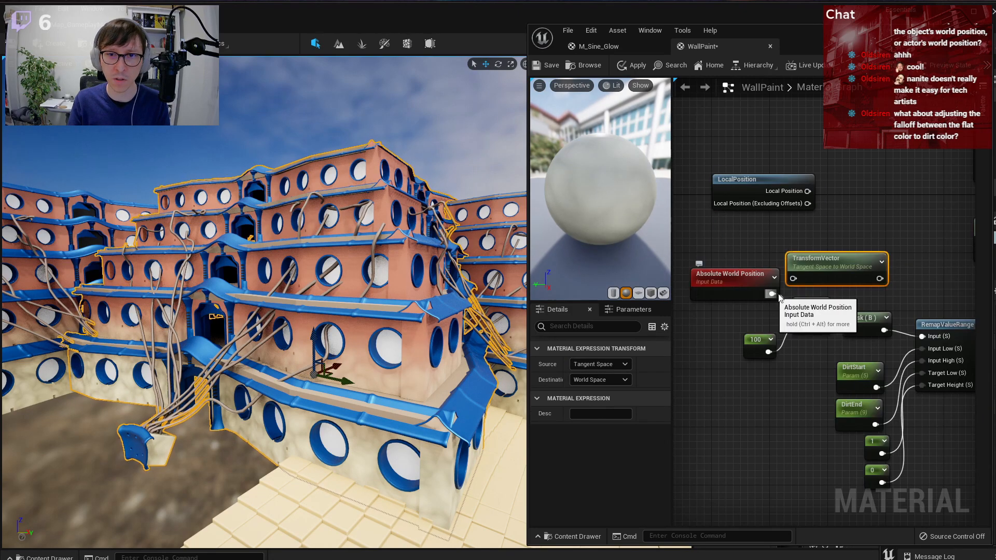
left_click_drag(758, 280, 794, 279)
- Set the TransformVector destination to Local Space, connect its output to Divide input A, and apply the material
left_click(851, 254)
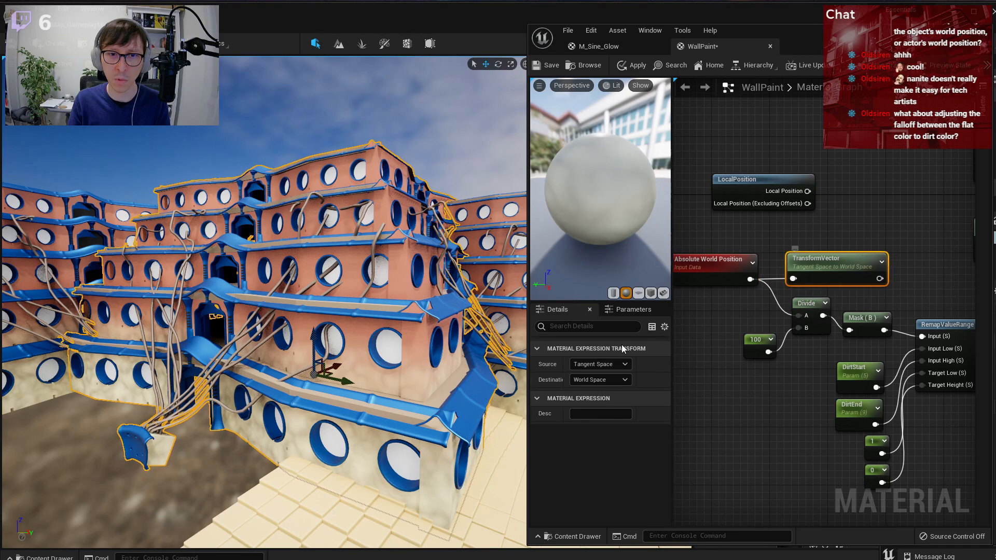
left_click(601, 379)
left_click_drag(879, 279, 797, 316)
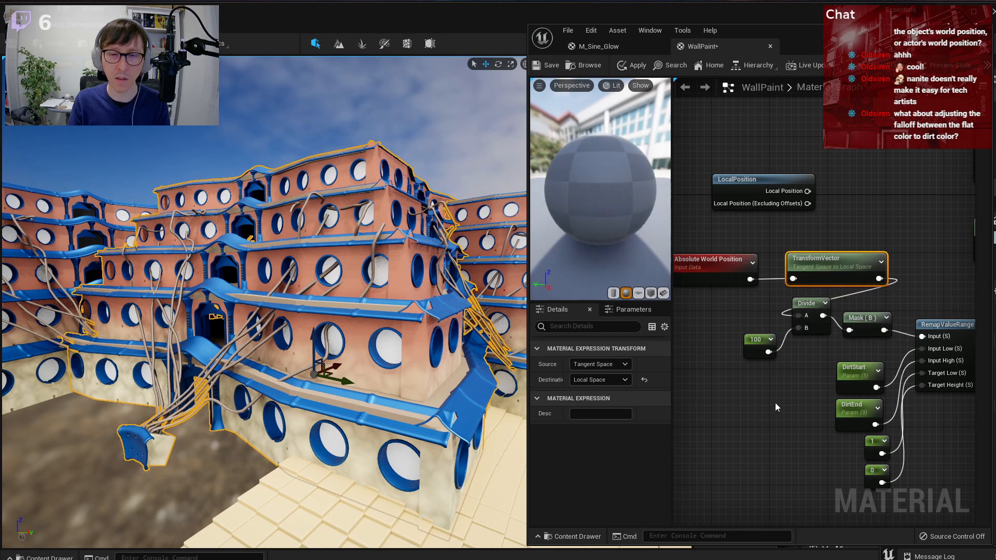
scroll(775, 403, "down", 1)
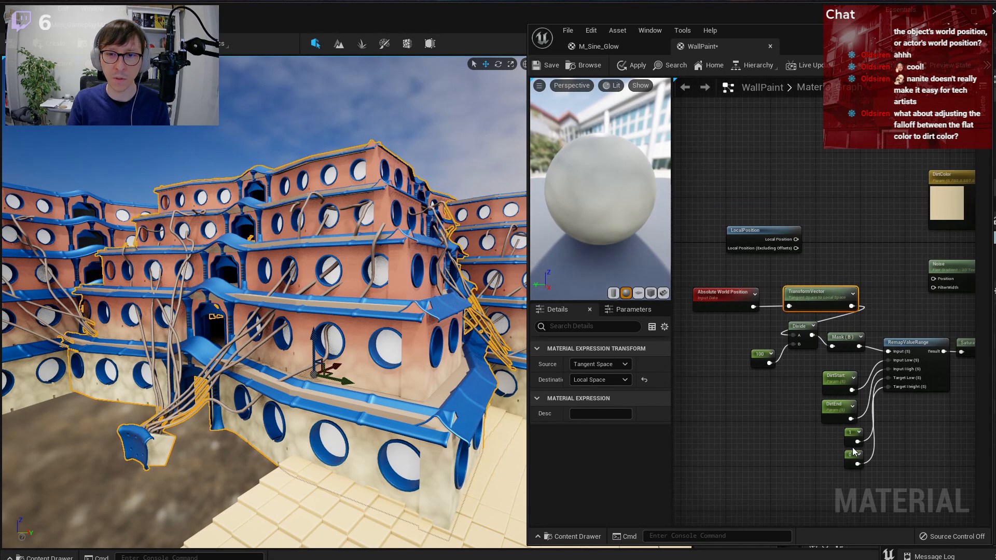
scroll(854, 452, "up", 1)
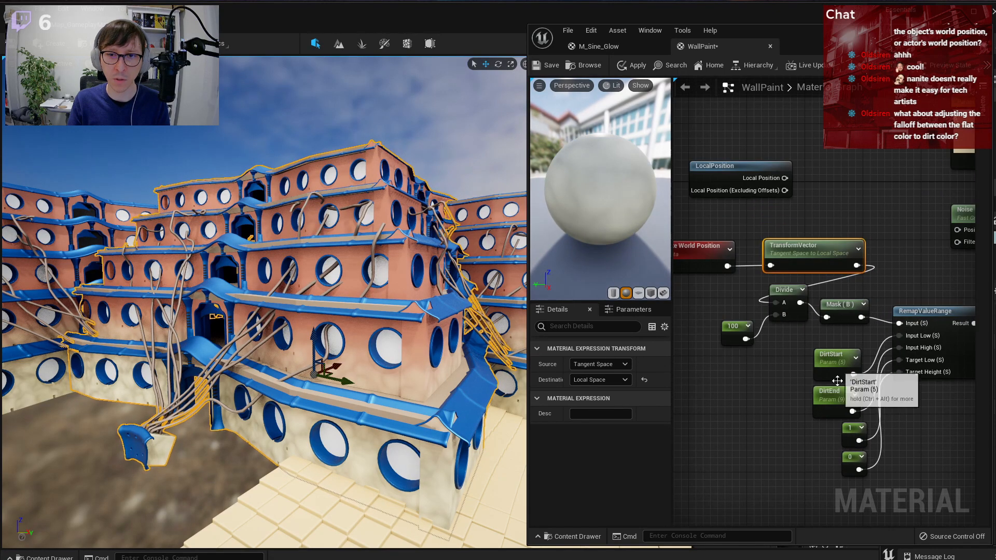
left_click(636, 67)
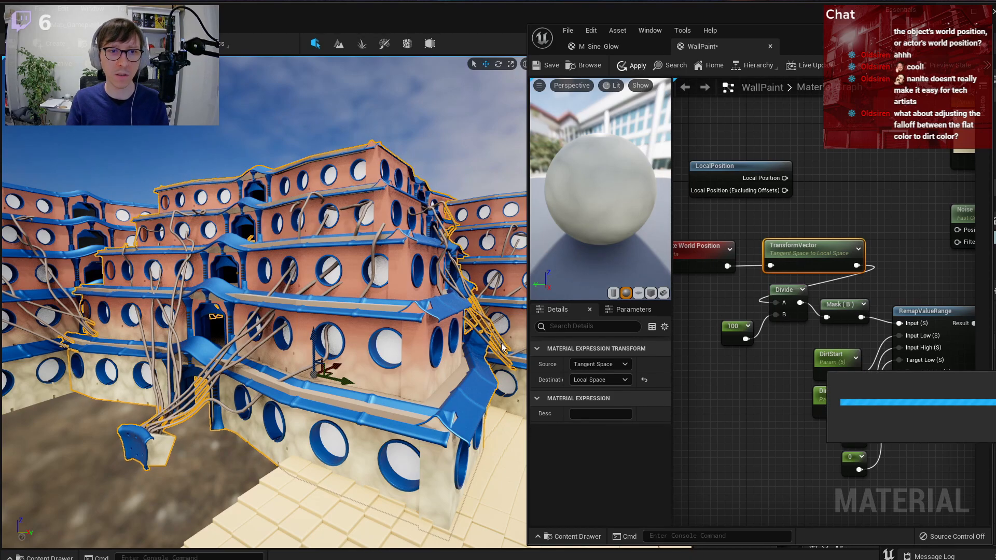
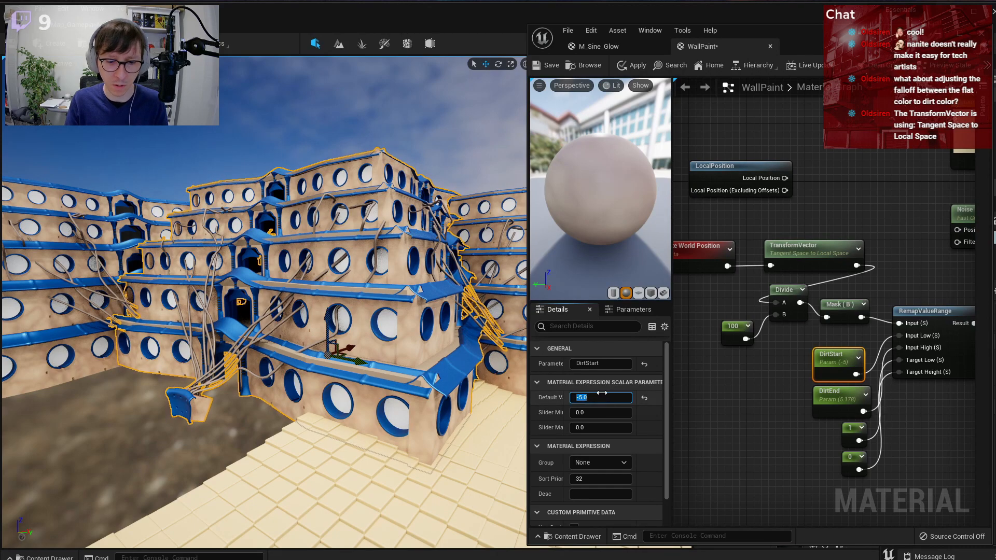
- Set the DirtStart default to 0 and the DirtEnd default to 8, and apply the material
type("0")
key("Return")
left_click(836, 400)
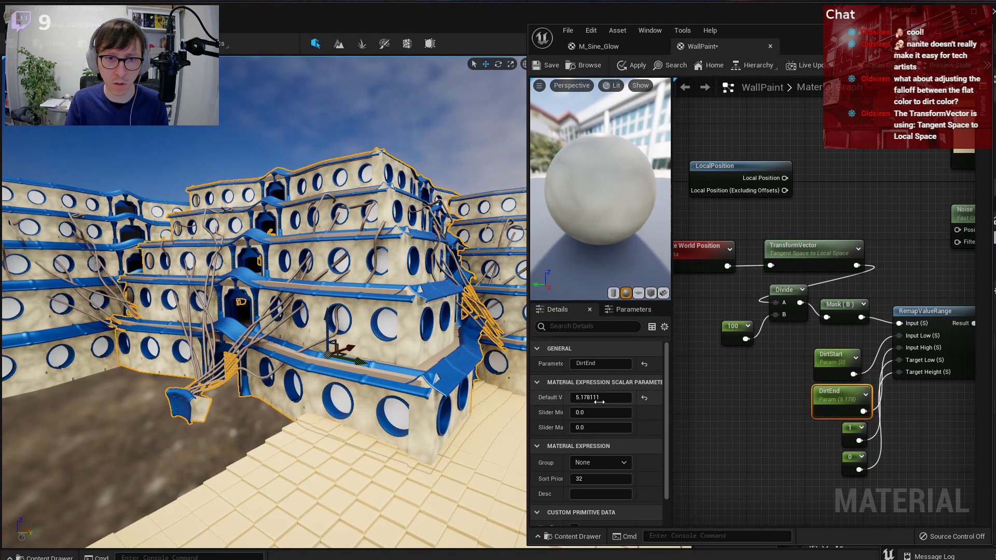
type("8")
key("Return")
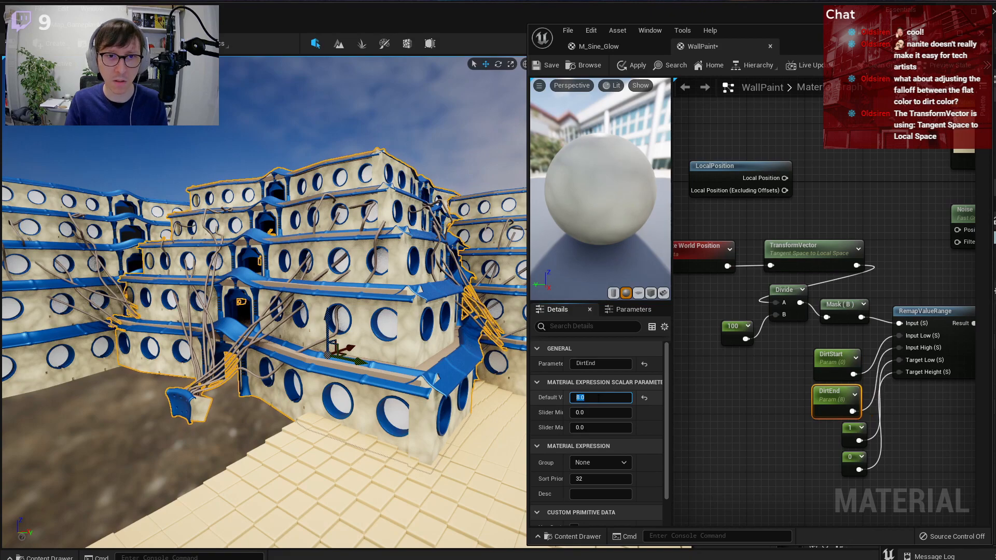
right_click_drag(415, 373, 363, 283)
left_click(634, 68)
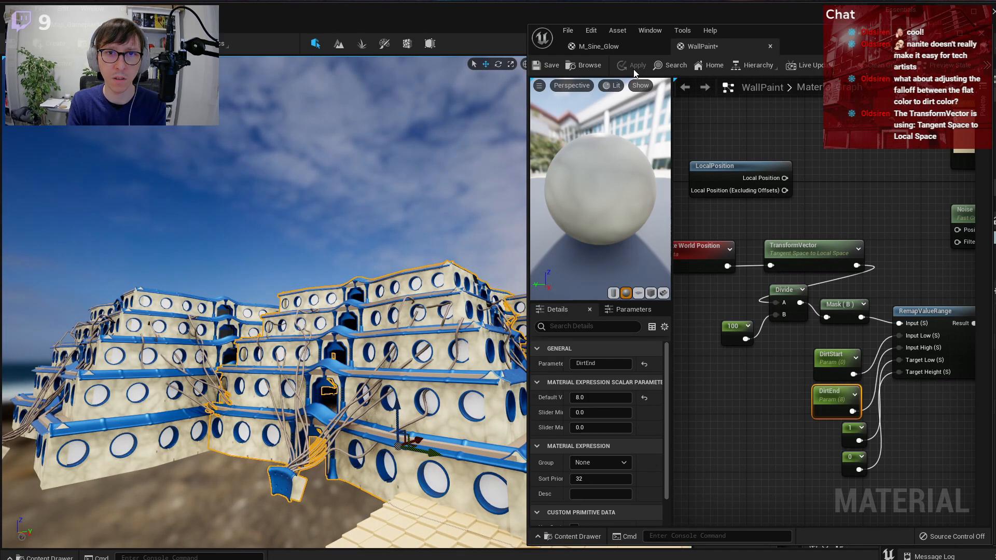
- Check the TransformVector settings, open the LocalPosition function to see its internal transform nodes, and return to WallPaint
right_click_drag(860, 189, 885, 178)
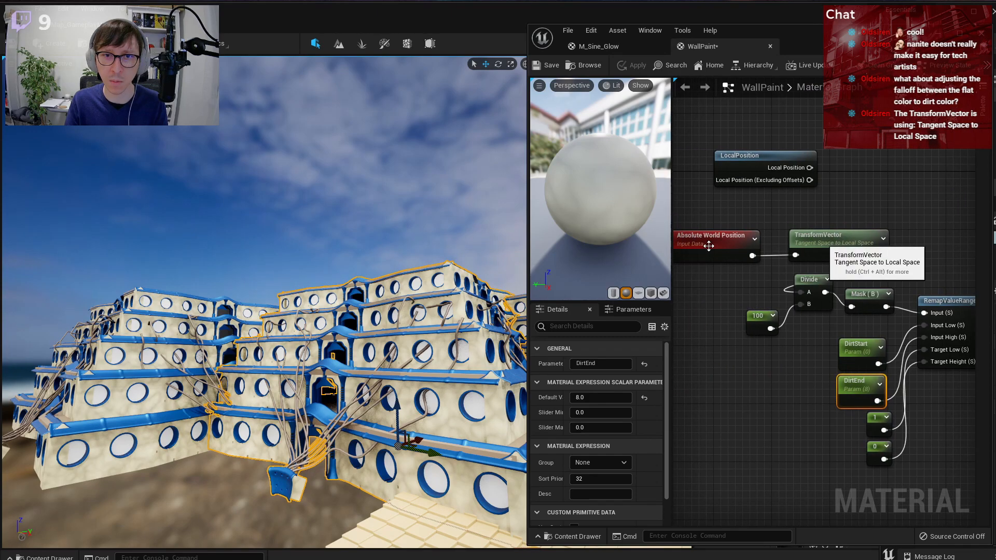
left_click(840, 239)
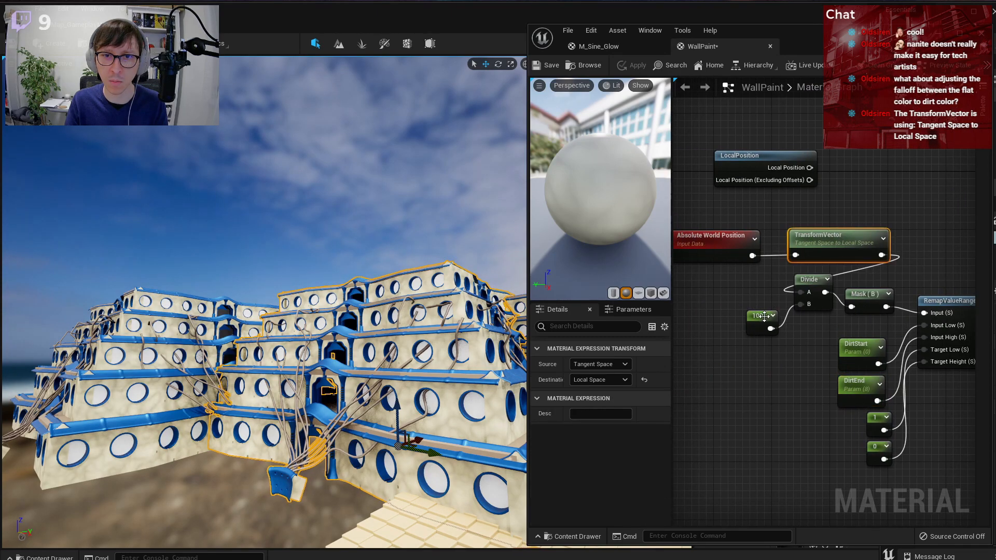
left_click(740, 166)
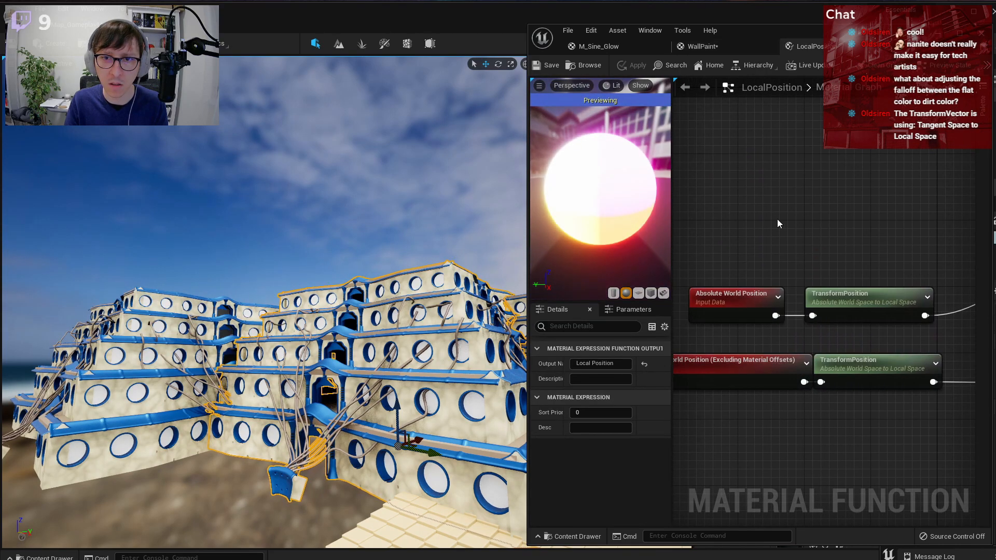
left_click(879, 46)
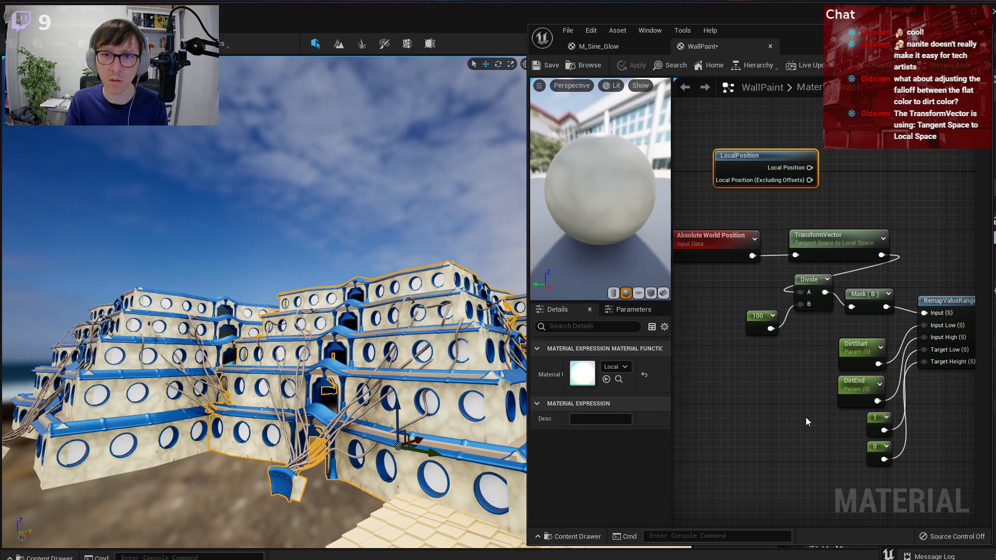
- Set the TransformVector source to World Space and apply the material
right_click_drag(798, 400, 696, 391)
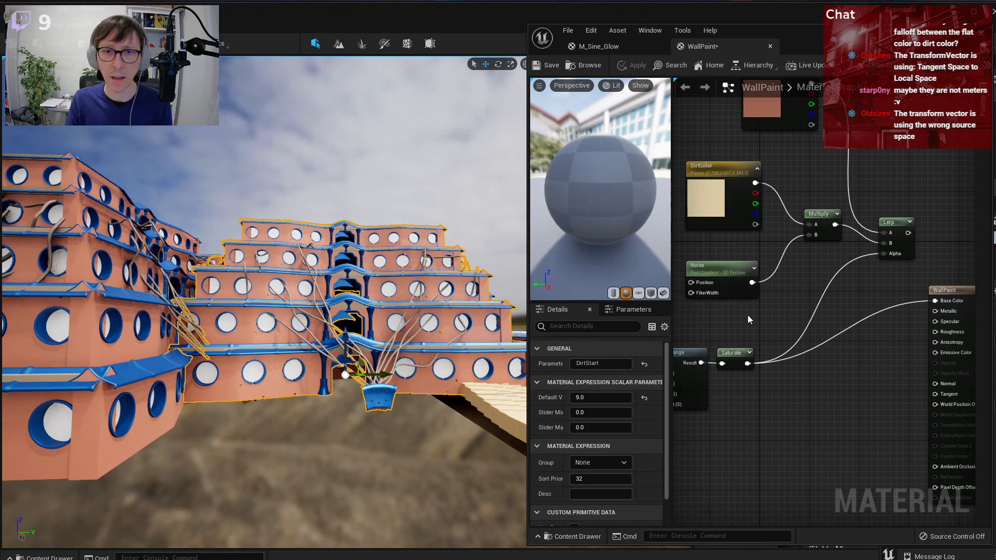
right_click_drag(748, 316, 902, 317)
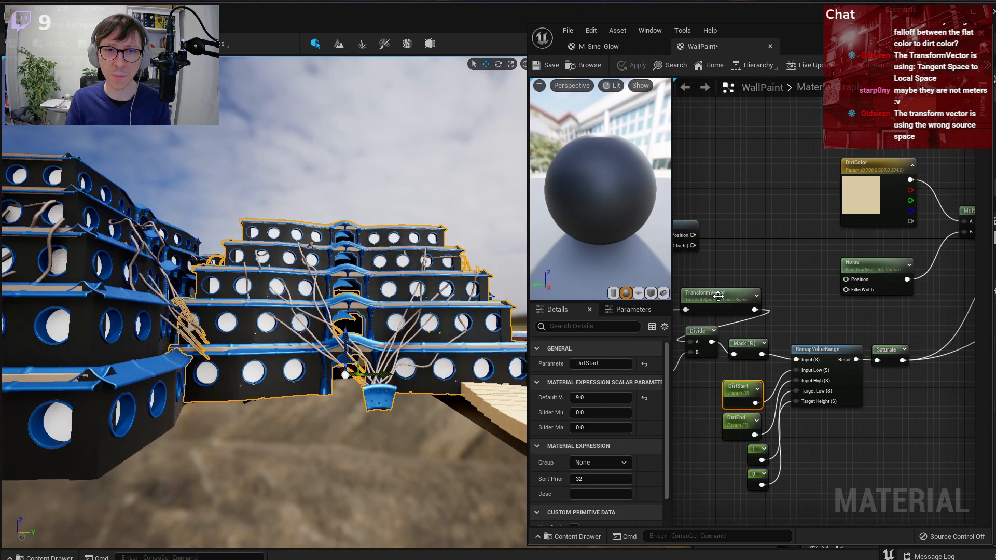
left_click(681, 311)
left_click(596, 363)
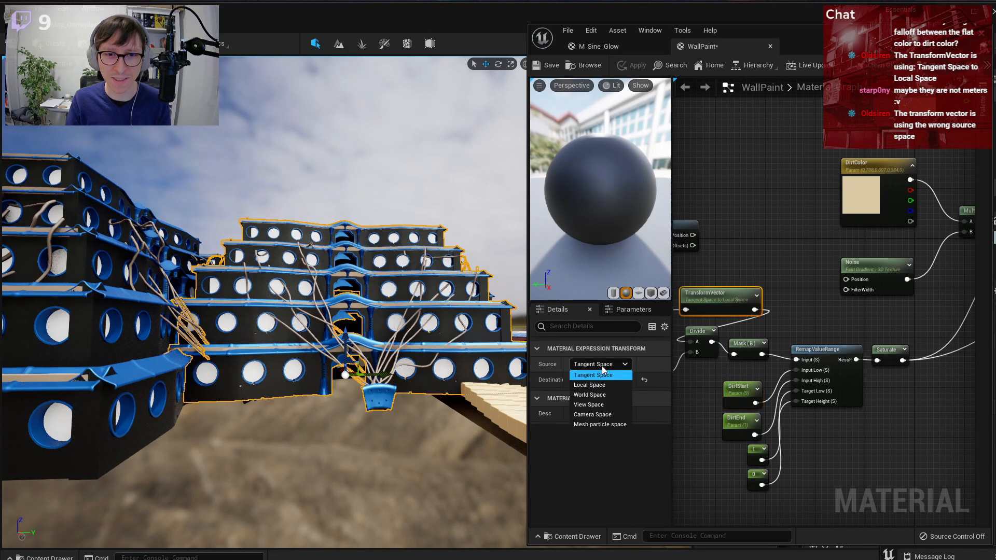
left_click(605, 396)
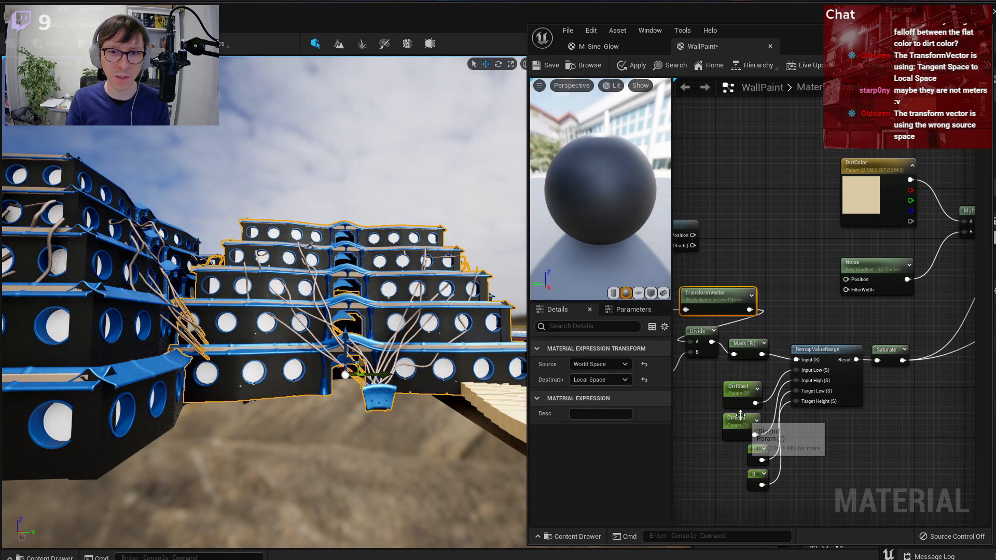
left_click(622, 67)
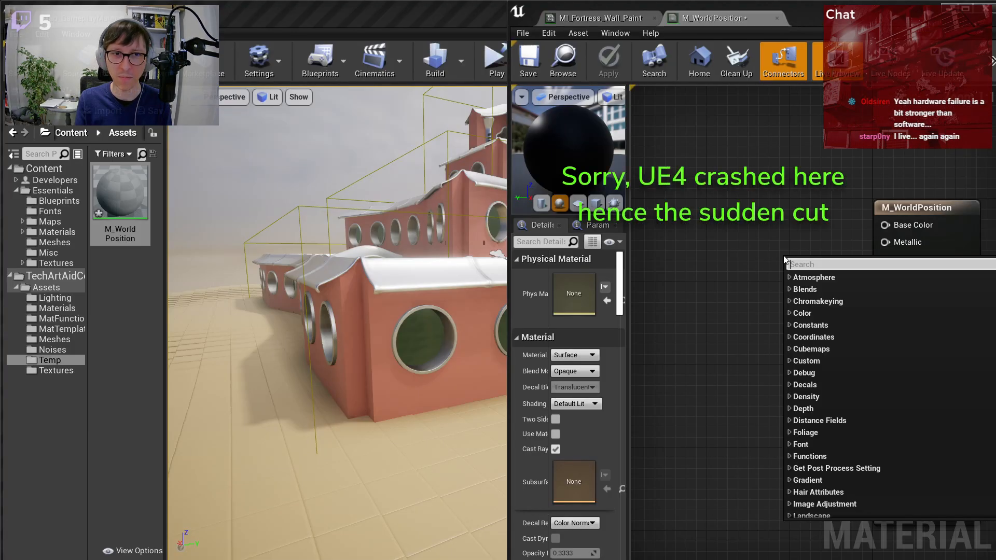
- Add an Absolute World Position node to M_WorldPosition and place it well before the material output
type("world p")
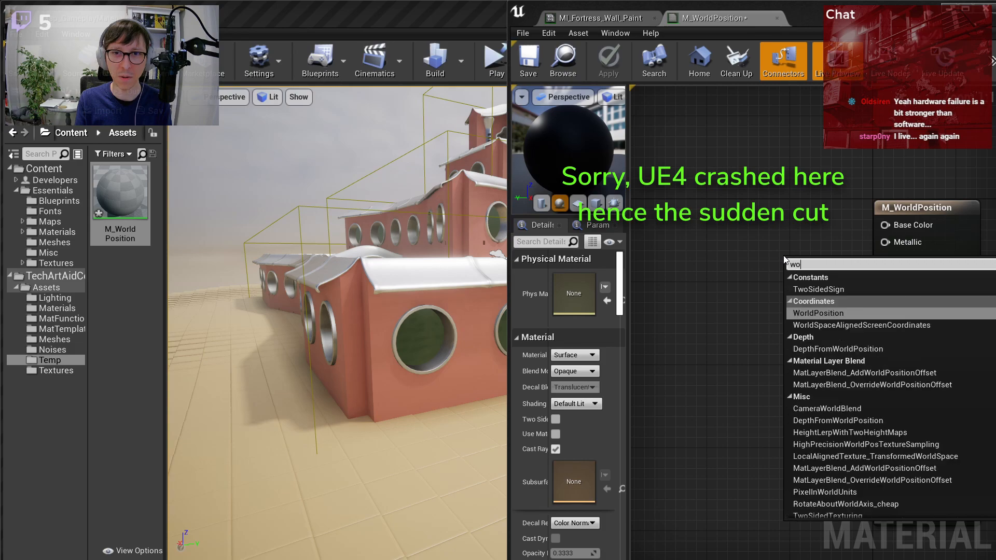
key("Return")
right_click_drag(783, 256, 956, 270)
left_click_drag(968, 286, 696, 253)
left_click(879, 330)
scroll(878, 328, "down", 2)
right_click_drag(878, 329, 782, 312)
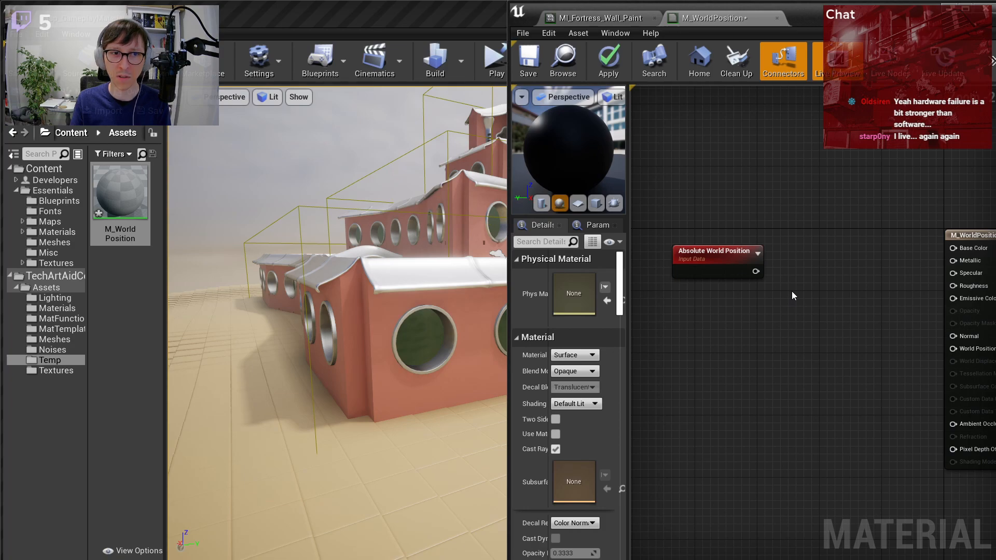
- Add a TransformVector node between Absolute World Position and the M_WorldPosition output
right_click(792, 292)
type("trnas")
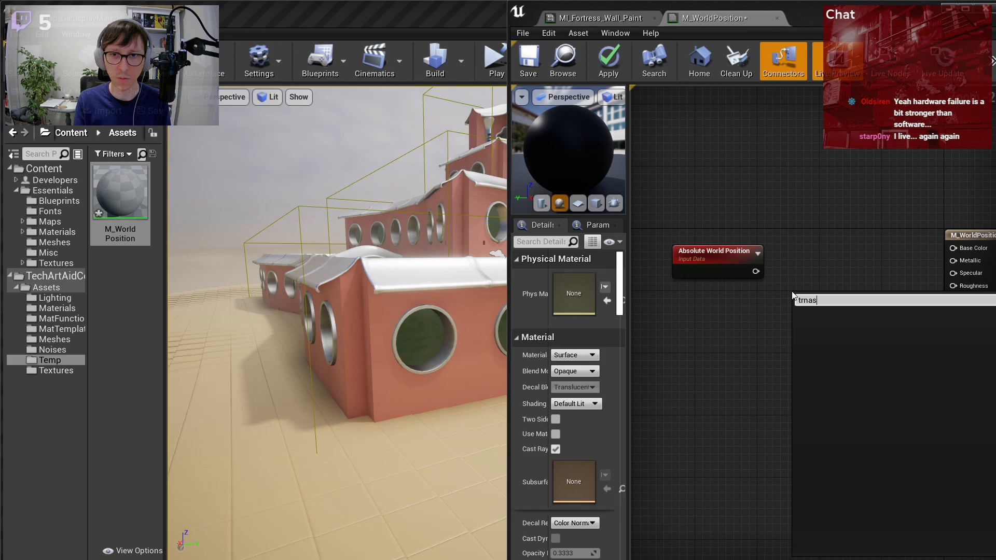
key("BackSpace")
type("an")
key("Return")
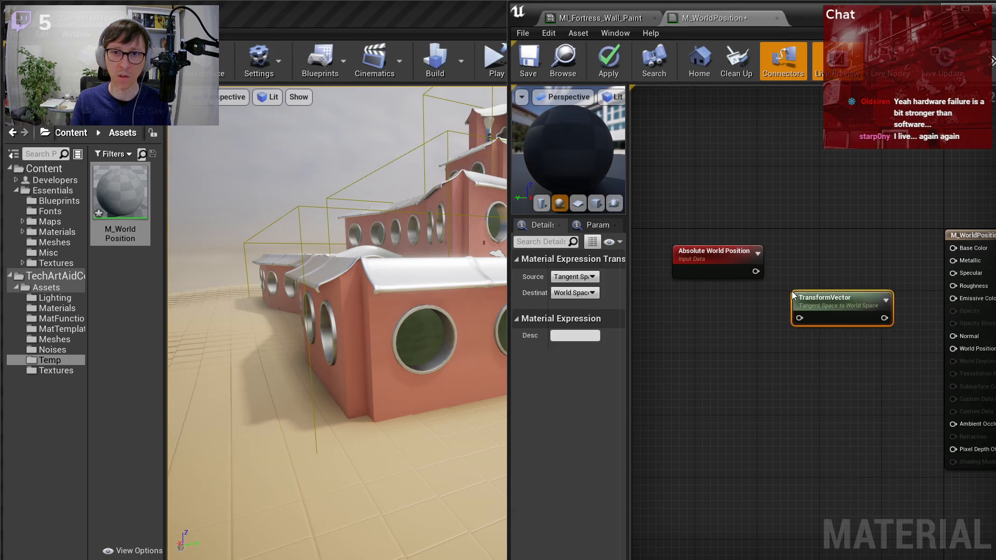
- Connect Absolute World Position to the TransformVector input and position TransformVector just after it
left_click_drag(756, 271, 804, 318)
right_click_drag(815, 347, 954, 368)
left_click_drag(854, 294, 810, 295)
left_click_drag(947, 330, 881, 275)
right_click_drag(909, 332, 764, 331)
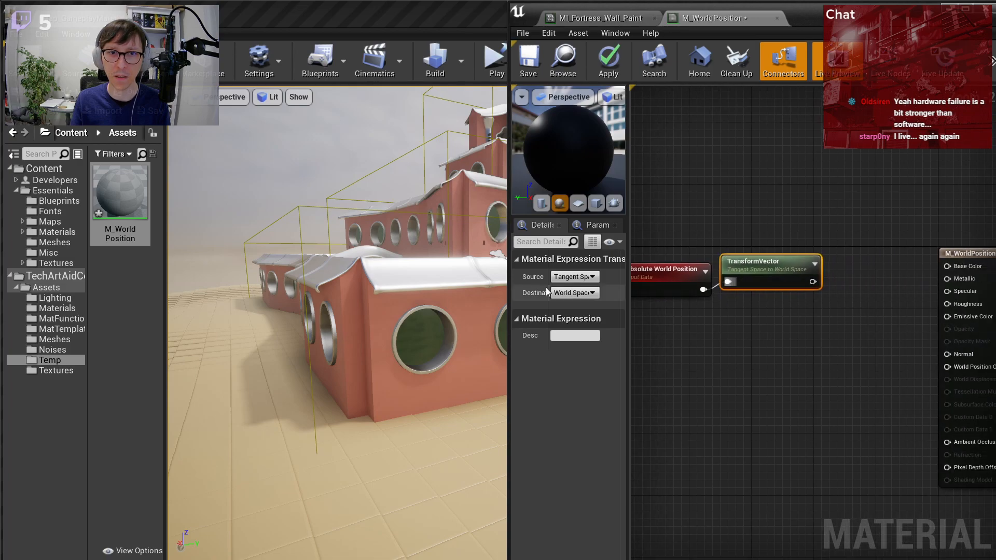
- Set TransformVector to convert from World Space to Local Space
left_click(575, 293)
left_click(568, 310)
left_click_drag(753, 261, 761, 276)
left_click(574, 277)
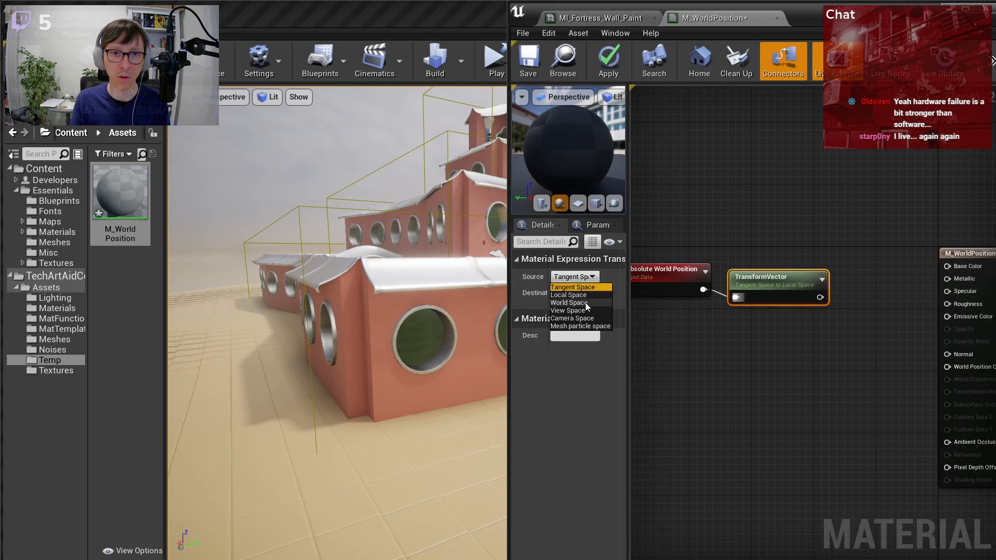
left_click(569, 303)
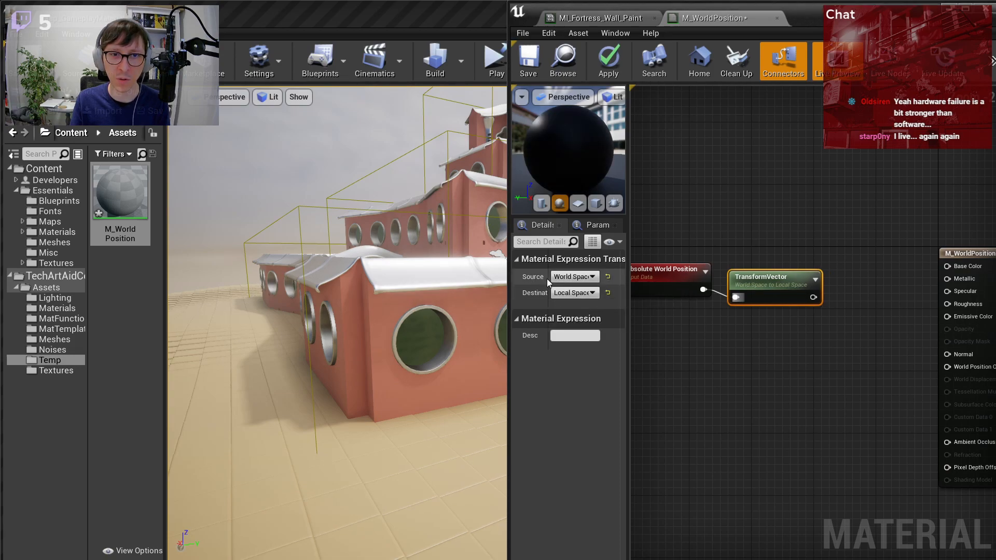
left_click(822, 321)
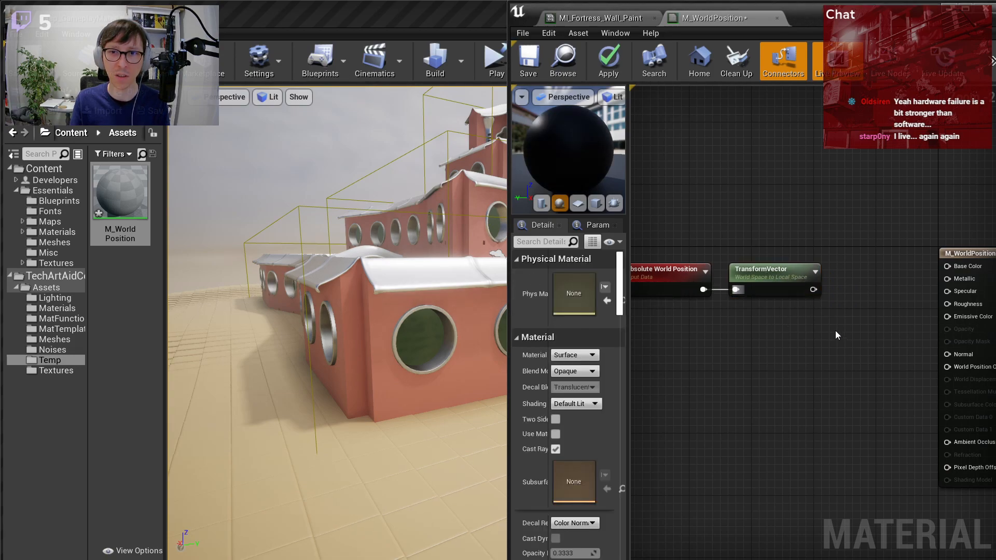
- Add a RemapValueRange node between TransformVector and the material output, moving the output node farther away to make room
right_click_drag(835, 331, 813, 332)
mouse_move(814, 253)
right_mouse_down()
mouse_move(871, 257)
mouse_move(823, 250)
right_mouse_up()
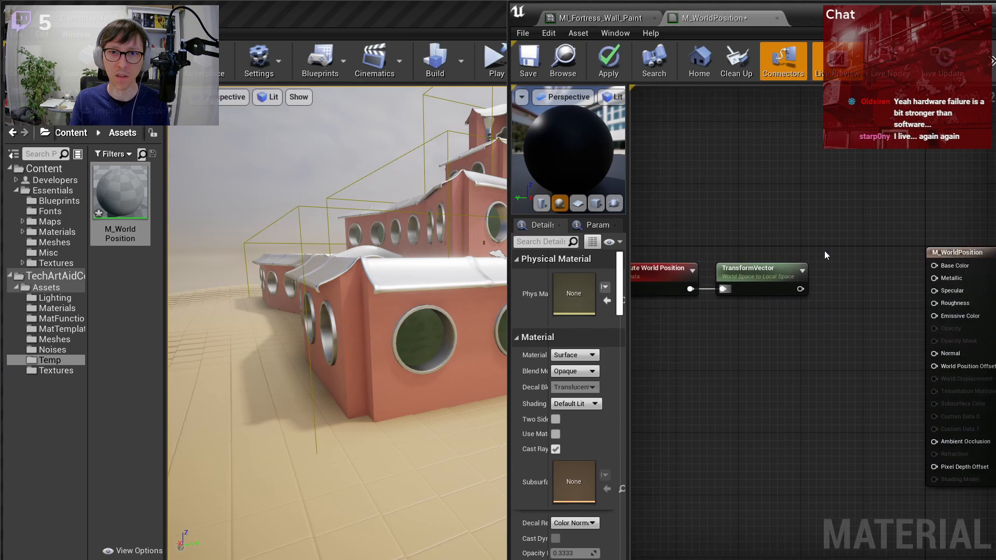
left_click_drag(950, 254, 981, 255)
right_click(844, 294)
type("remap")
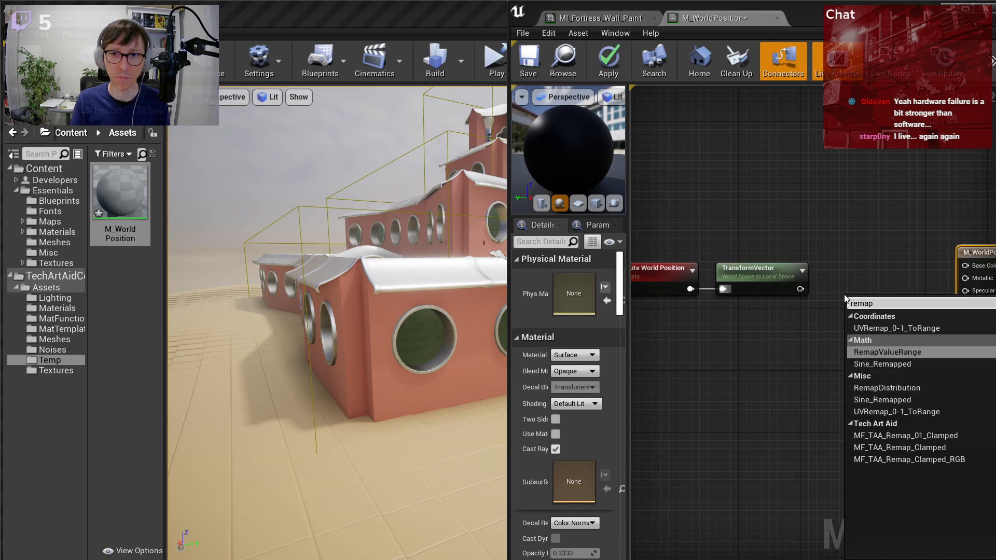
key("Return")
right_click_drag(894, 259, 825, 244)
- Add a Saturate node fed by the RemapValueRange result
right_click(900, 304)
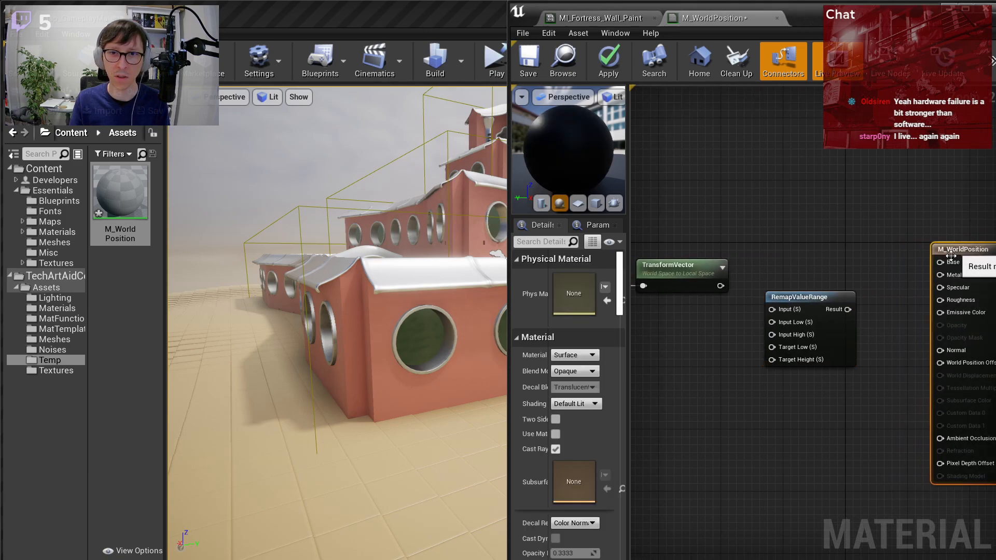
type("satura")
key("Return")
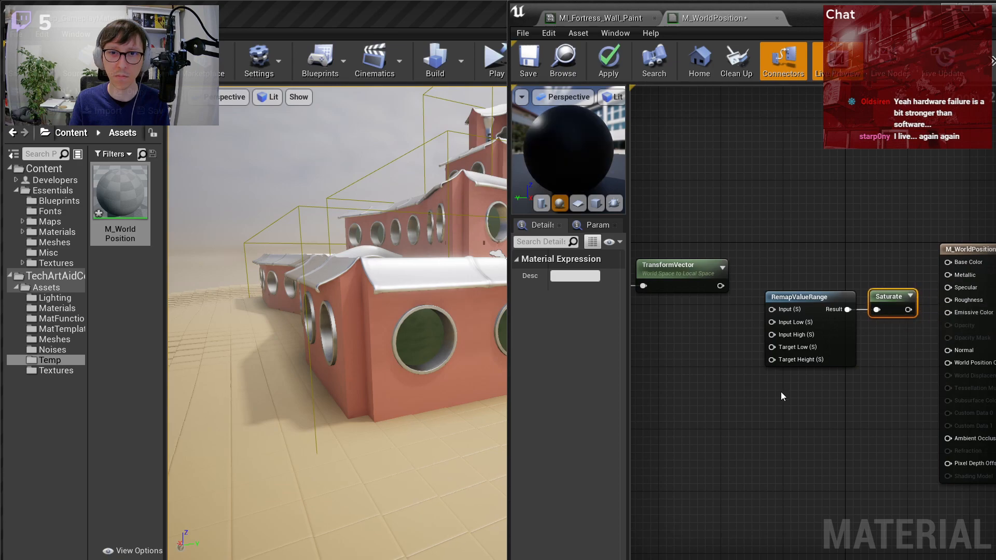
right_click_drag(780, 396, 878, 387)
- Connect TransformVector to the RemapValueRange Input and Saturate to the material's Base Color
left_click_drag(815, 280, 864, 304)
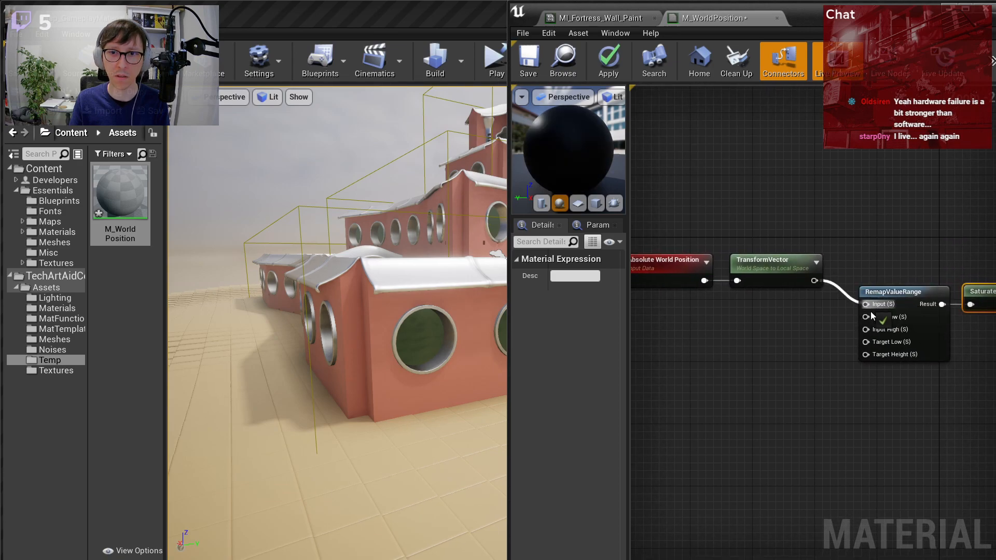
right_click_drag(925, 398, 873, 396)
left_click_drag(989, 258, 861, 255)
- Add a scalar parameter named DirtStart below TransformVector
right_click_drag(754, 392, 849, 389)
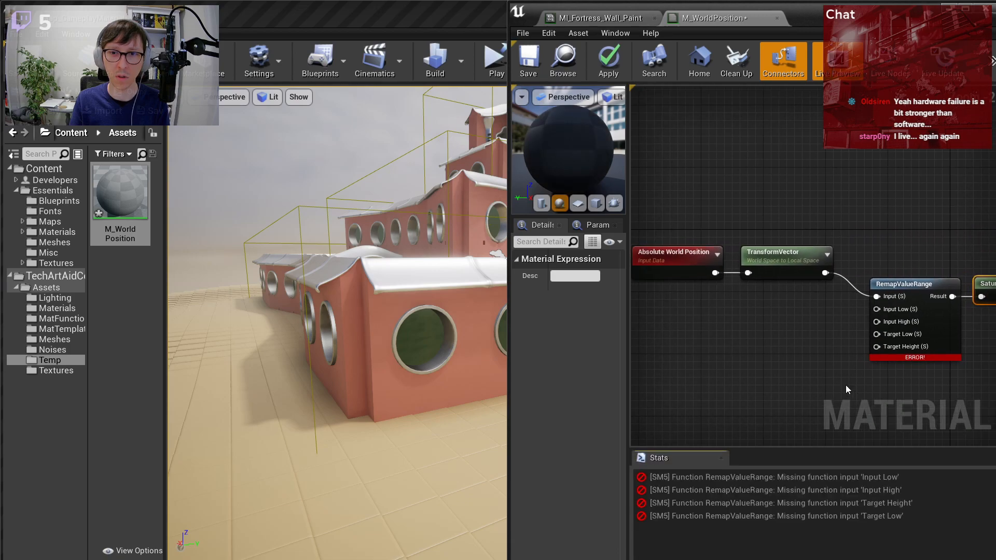
left_click(781, 310)
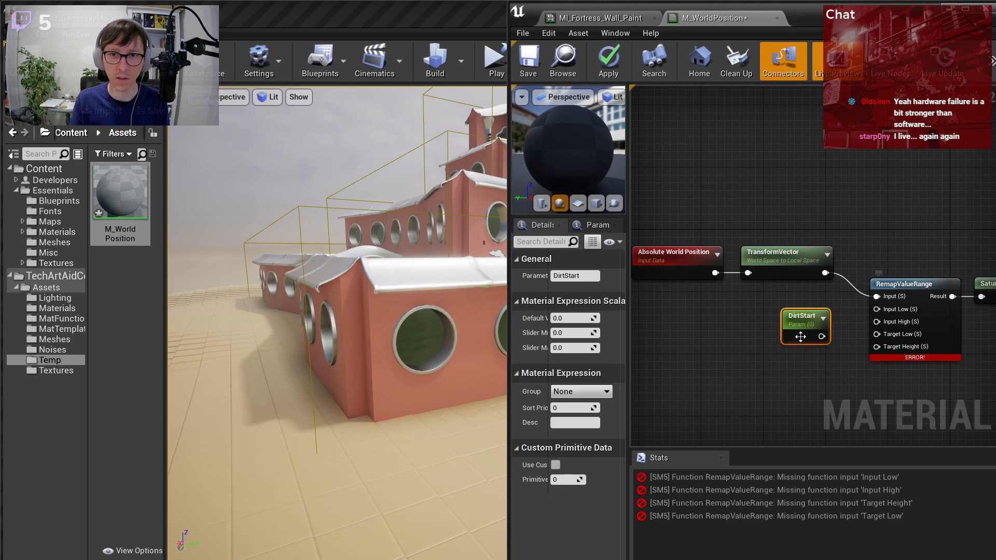
key("ctrl+w")
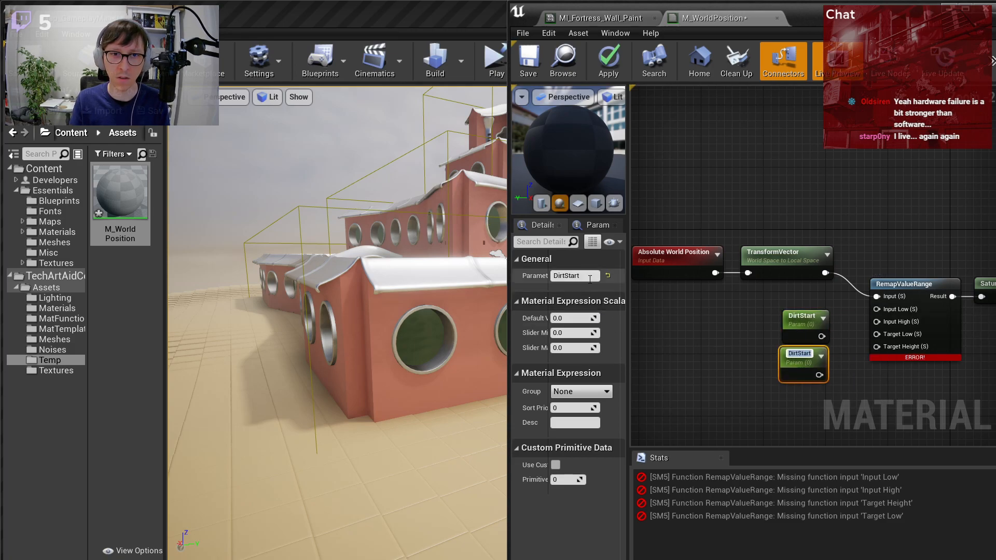
left_click(594, 275)
key("ctrl+z")
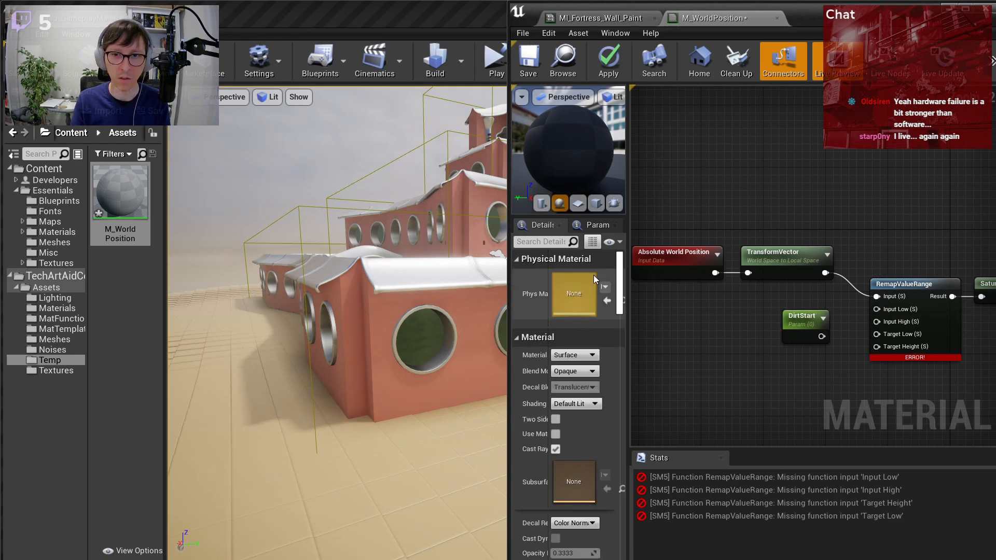
- Add a scalar parameter named DirtEnd and place it directly below DirtStart
left_click(799, 371)
type("Dirt")
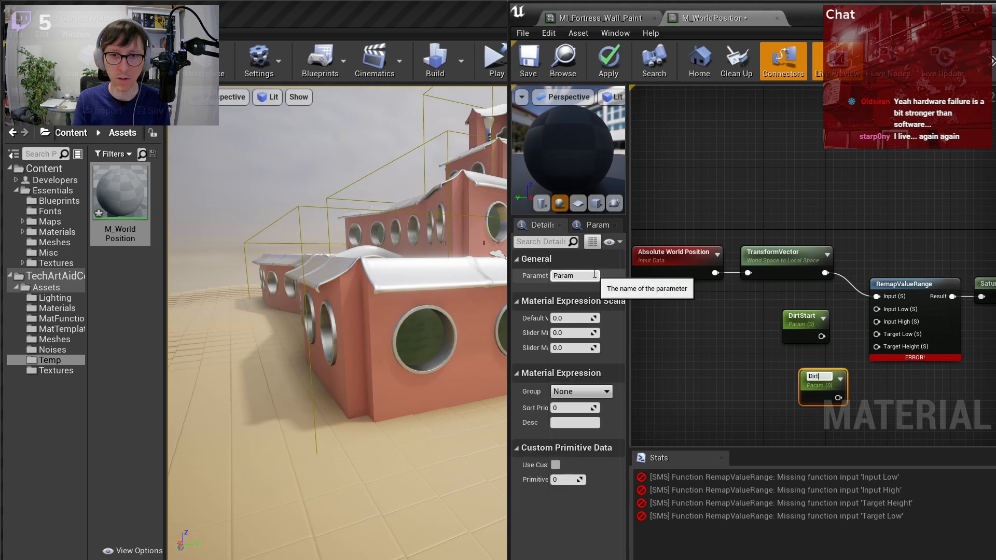
type("End")
key("Return")
left_click_drag(816, 373, 792, 356)
left_click(801, 317)
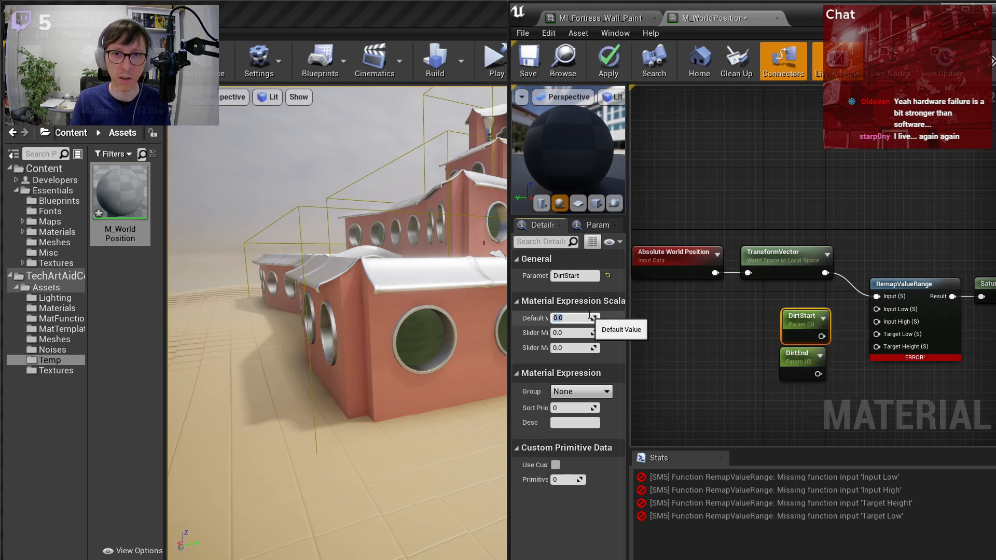
left_click(723, 320)
- Insert a Divide node between Absolute World Position and TransformVector, with a constant of 100 as the divisor
right_click_drag(724, 320, 811, 324)
left_click_drag(764, 268, 836, 276)
type("divide")
key("Return")
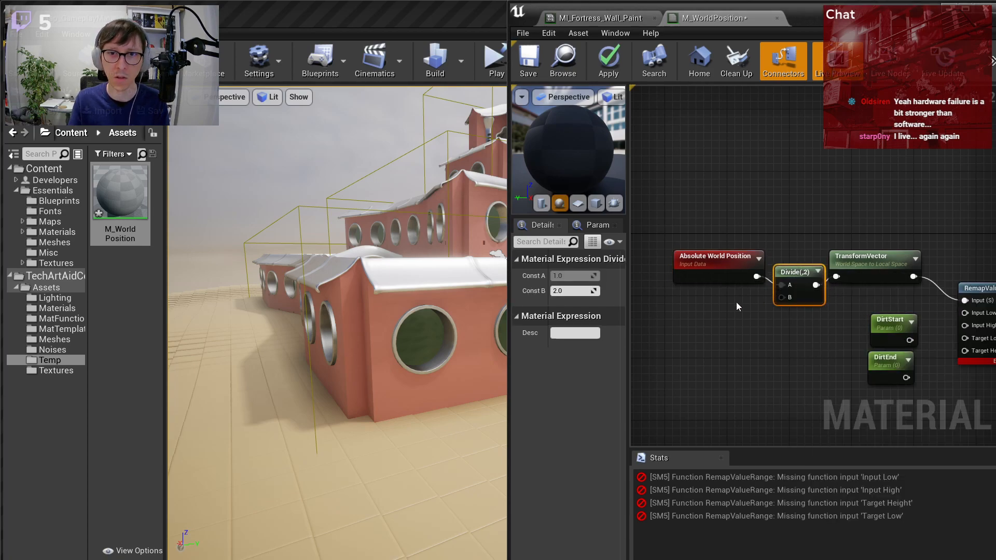
left_click(726, 306)
left_click_drag(742, 322, 785, 299)
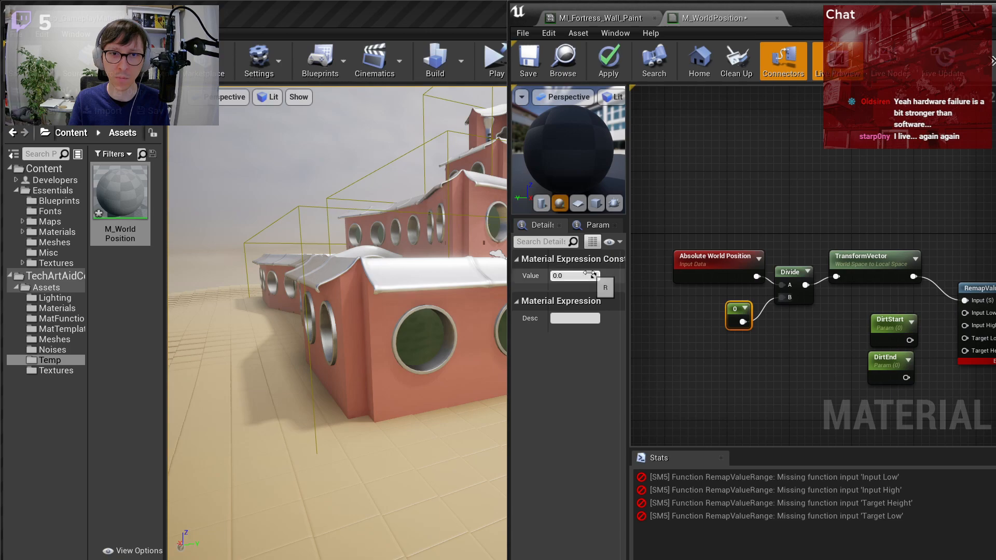
left_click(826, 348)
right_click_drag(827, 349, 776, 319)
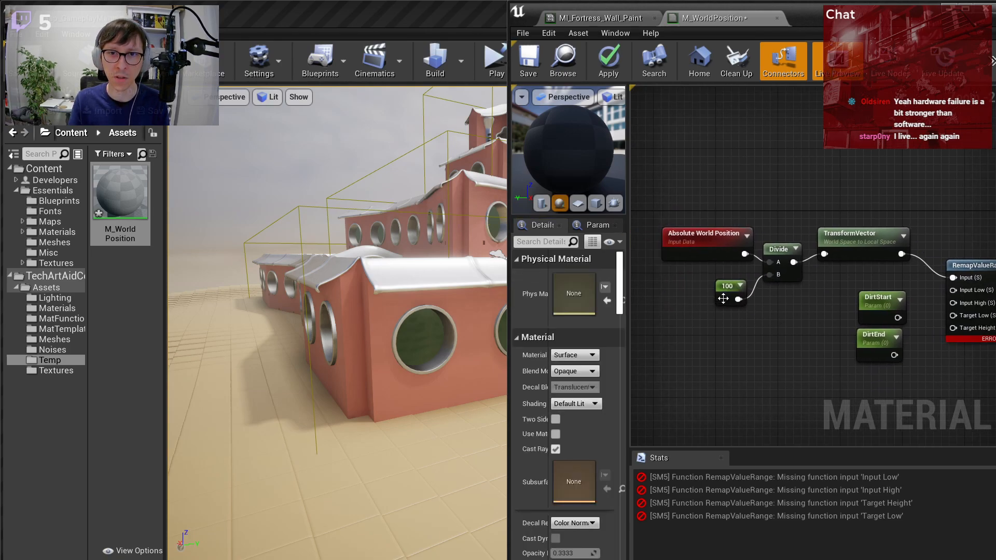
- Rearrange the DirtStart and DirtEnd parameters into a column in front of RemapValueRange
left_click_drag(892, 362, 893, 362)
left_click_drag(875, 336, 855, 336)
left_click(890, 354)
left_click(908, 355)
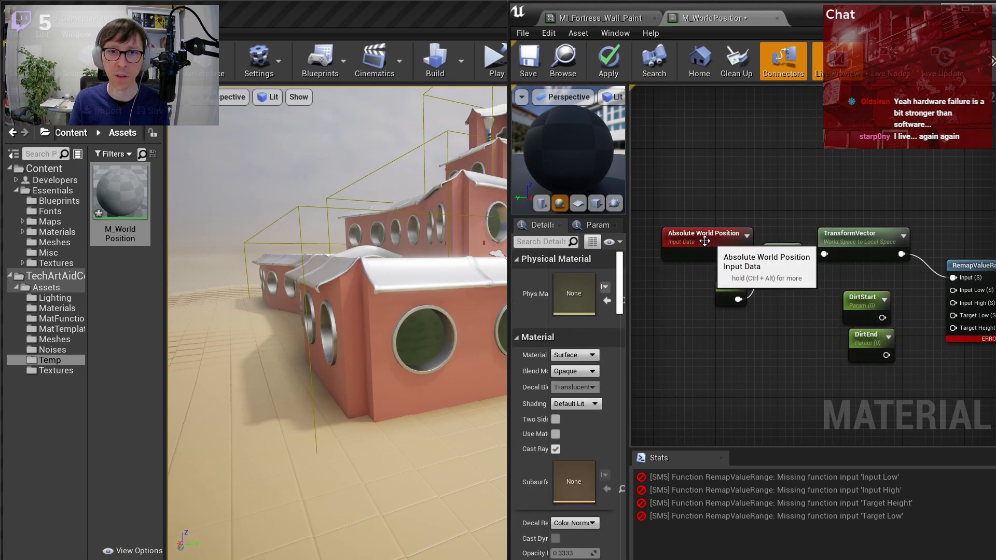
right_click_drag(907, 334, 872, 329)
left_click_drag(827, 333, 820, 331)
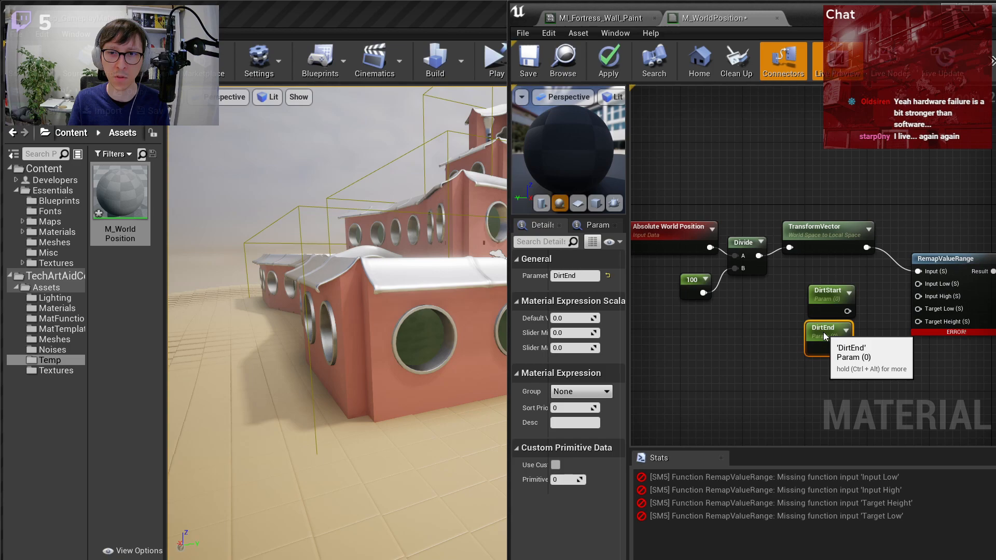
left_click(872, 319)
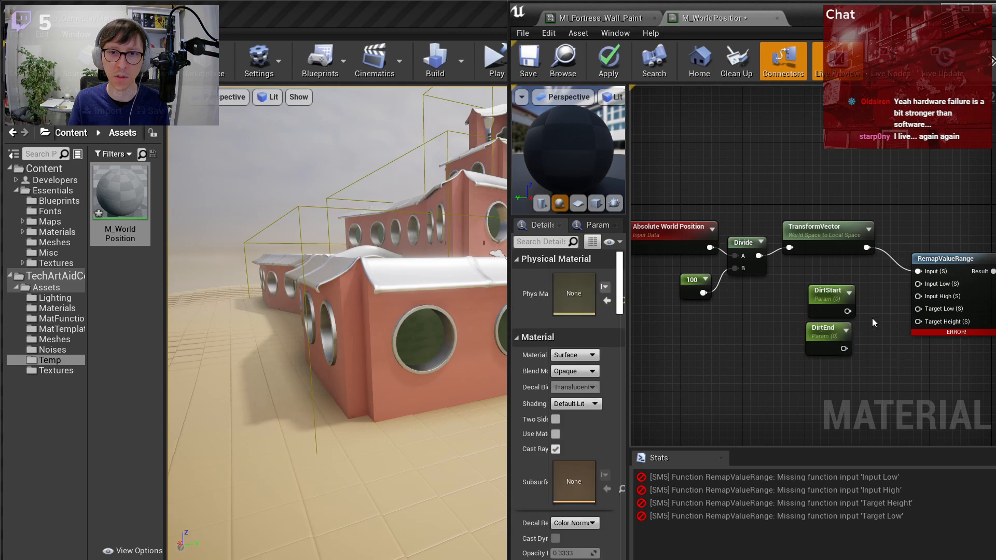
- Set the default value of DirtStart to 1 and of DirtEnd to 500
left_click(847, 299)
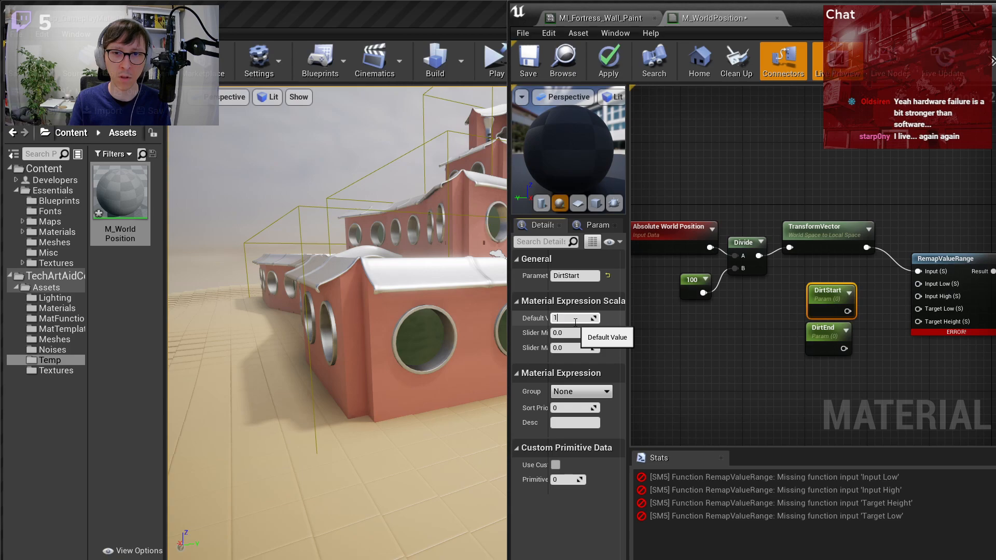
key("Return")
left_click(820, 336)
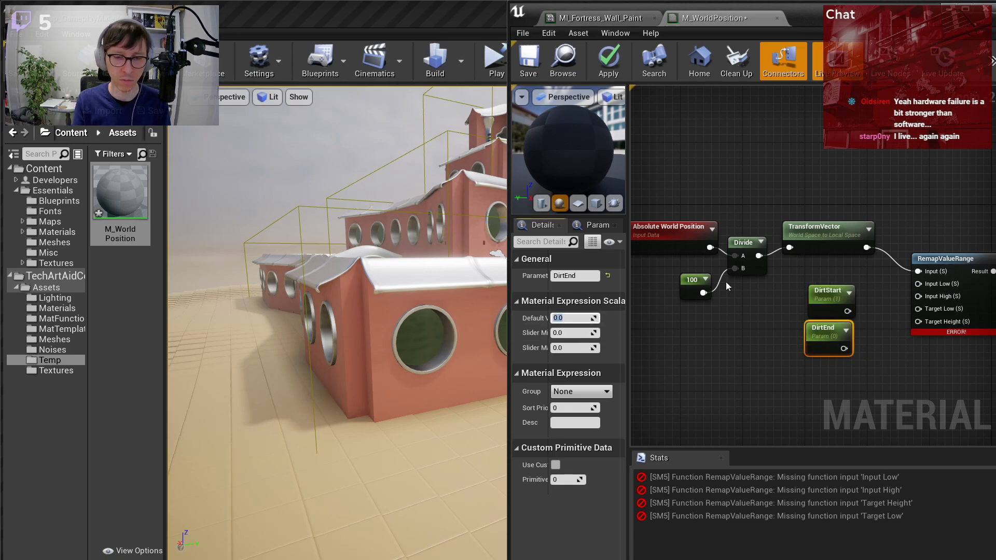
key("Return")
- Connect DirtStart to Input Low and DirtEnd to Input High of RemapValueRange
left_click_drag(850, 349, 913, 302)
key("Escape")
left_click_drag(847, 311, 918, 283)
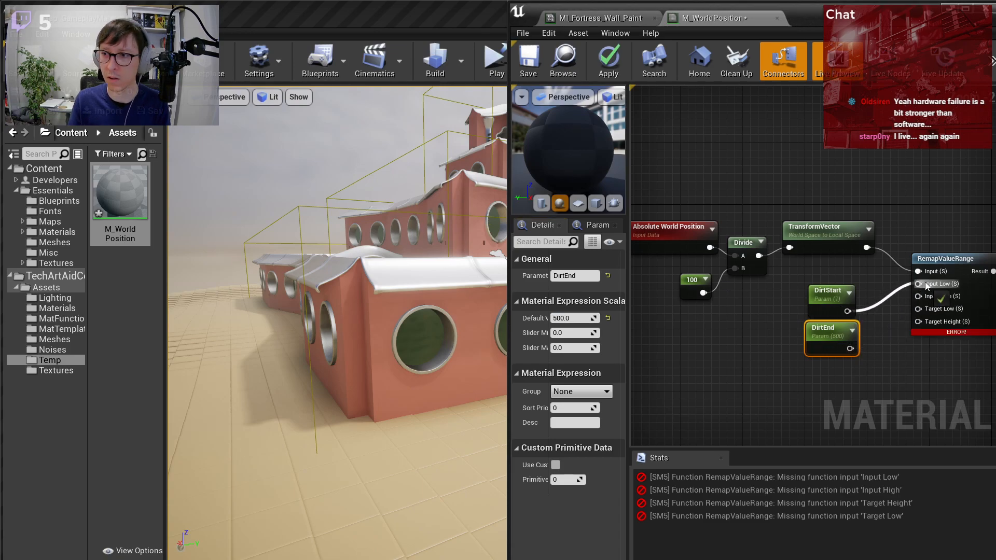
left_click_drag(850, 348, 918, 296)
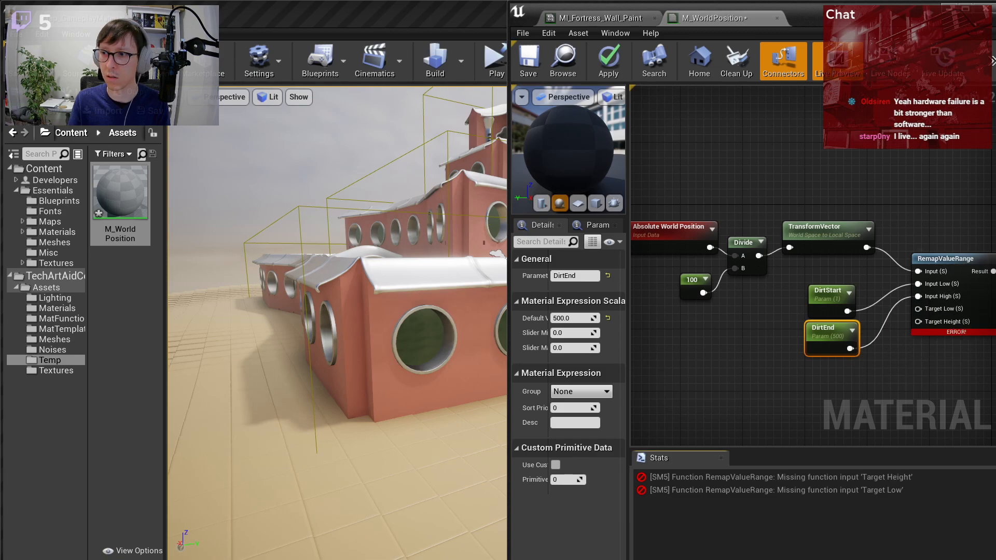
left_click(885, 385)
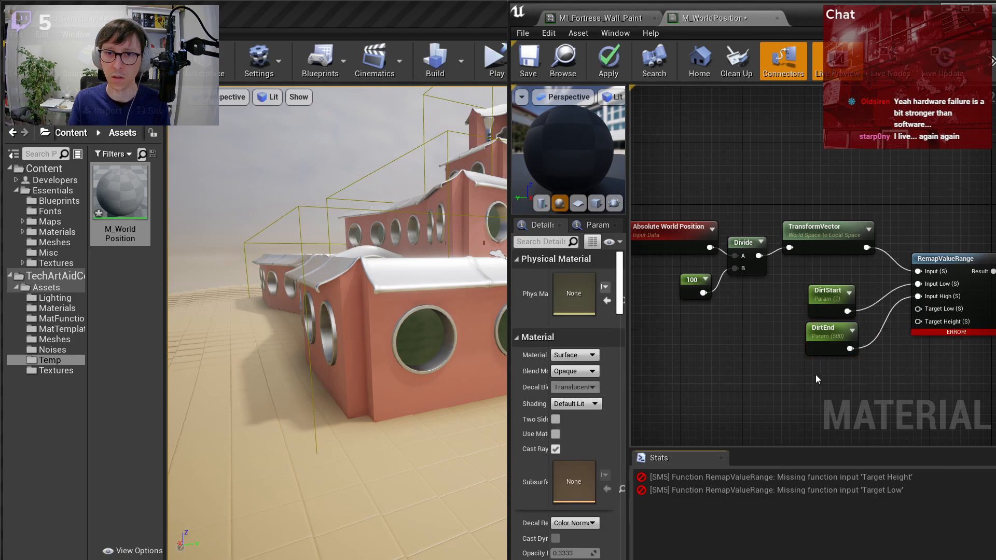
- Add constants 1 and 0, connect them to Target Low and Target Height of RemapValueRange, and apply the material
left_click(857, 370)
left_click(861, 411)
left_click_drag(865, 380, 845, 376)
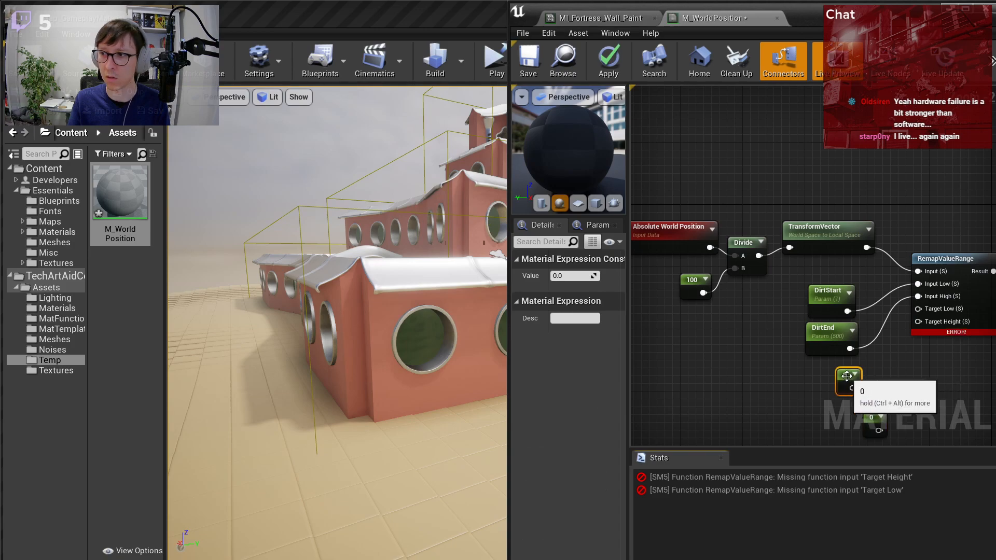
left_click_drag(875, 419, 919, 310)
left_click(845, 382)
right_click_drag(905, 337, 829, 292)
left_click_drag(778, 373, 842, 276)
right_click_drag(843, 280, 751, 340)
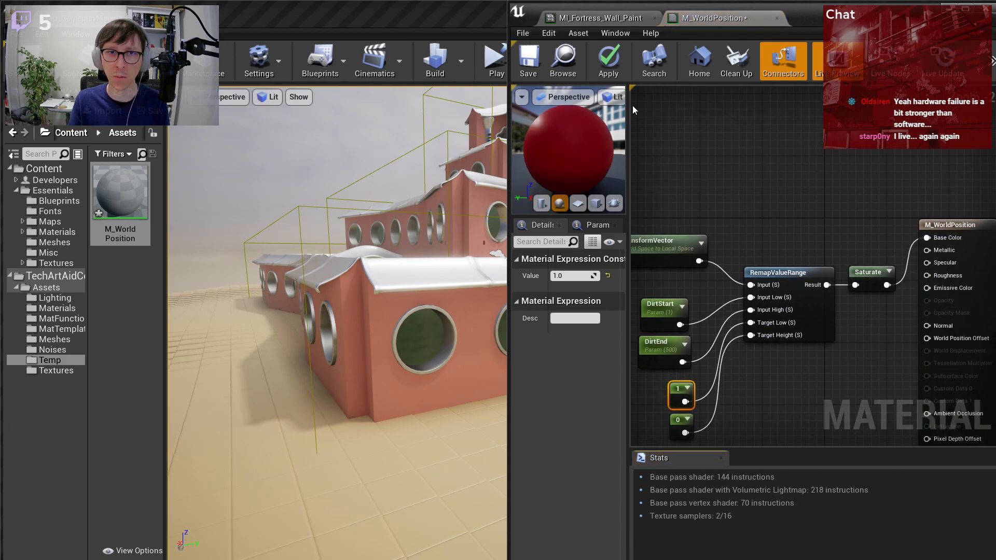
left_click(609, 67)
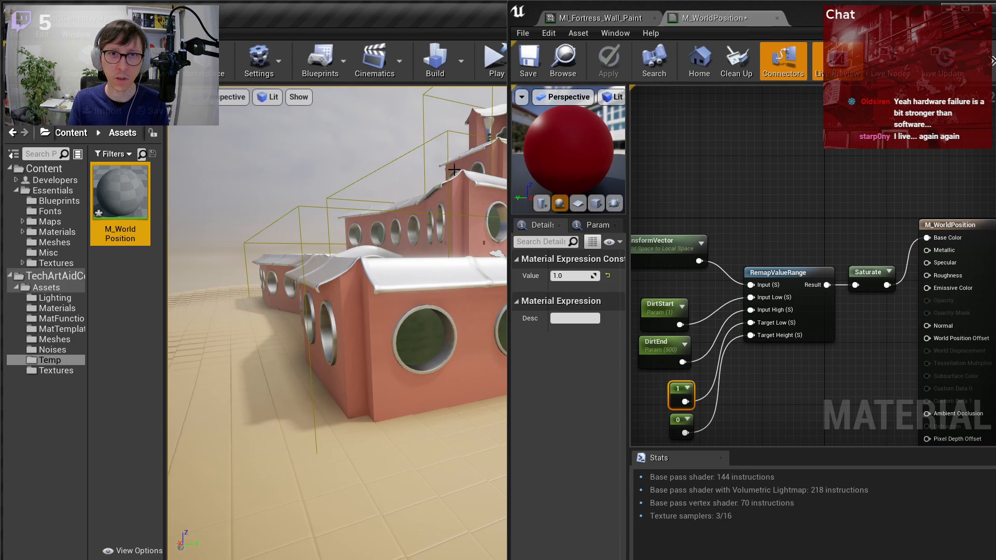
- Open the front wall's MI_Fortress_Wall_Paint instance, set its parent to M_WorldPosition, and save it
left_click(479, 317)
left_click(948, 10)
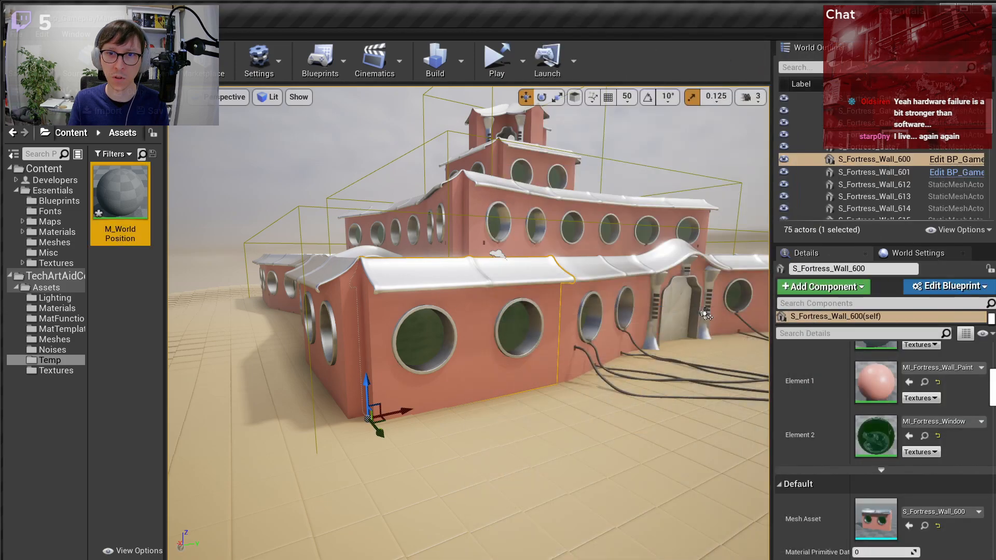
left_click(916, 369)
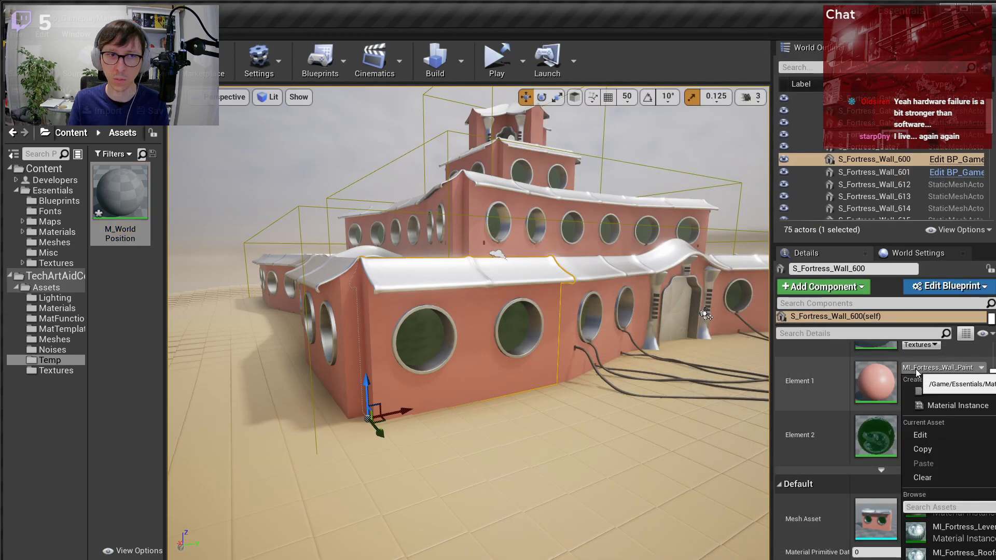
double_click(861, 380)
left_click_drag(109, 196, 913, 410)
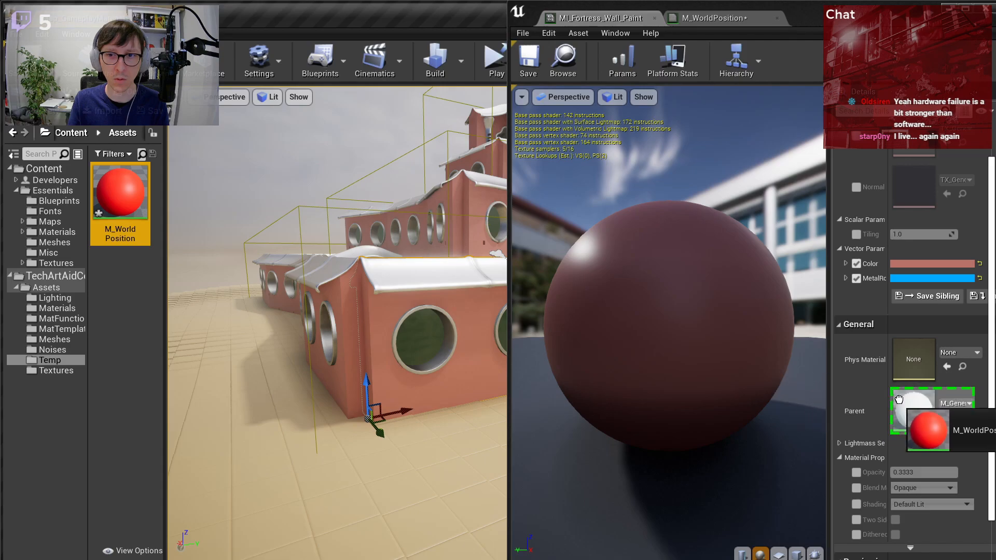
left_click(530, 62)
- In M_WorldPosition, move the world position, Divide and TransformVector nodes away from RemapValueRange to free up space
left_click(715, 18)
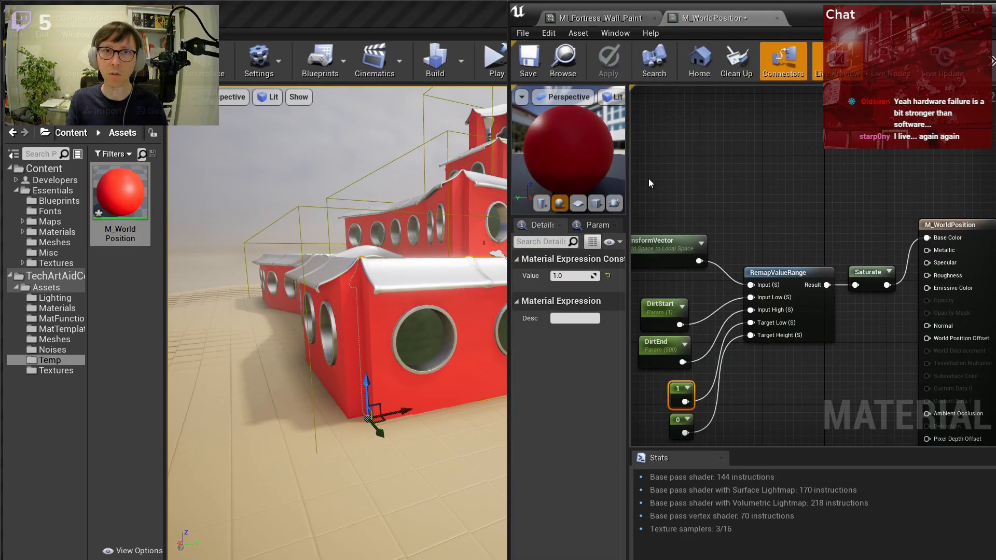
left_click(789, 173)
scroll(789, 172, "down", 2)
right_click_drag(761, 168, 798, 202)
scroll(793, 232, "up", 2)
left_click_drag(668, 191, 825, 289)
left_click_drag(818, 247, 763, 239)
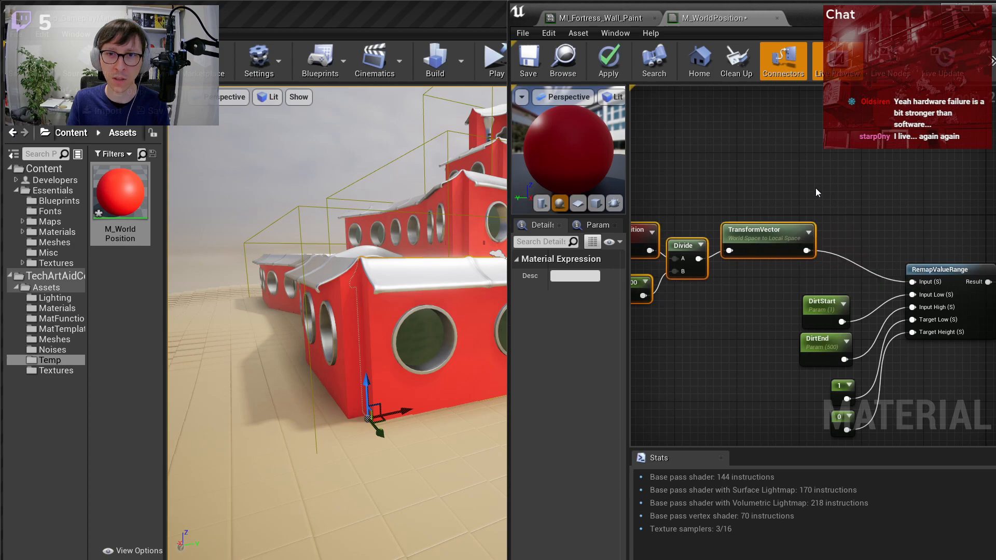
- Insert a ComponentMask passing only the B channel between TransformVector and RemapValueRange, and apply the material
left_click(840, 247)
right_click(857, 247)
type("coml")
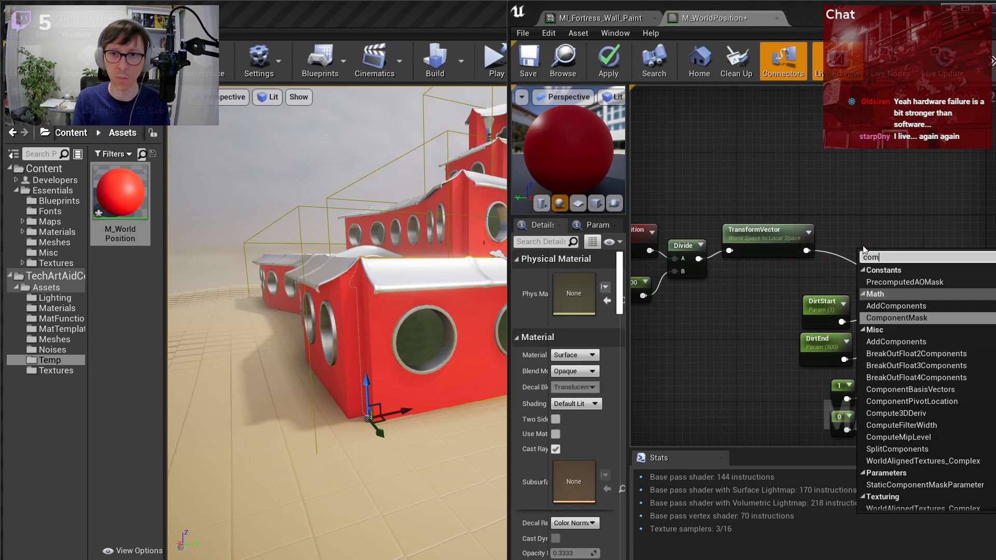
key("Return")
left_click(555, 276)
left_click(555, 277)
left_click_drag(871, 257, 913, 283)
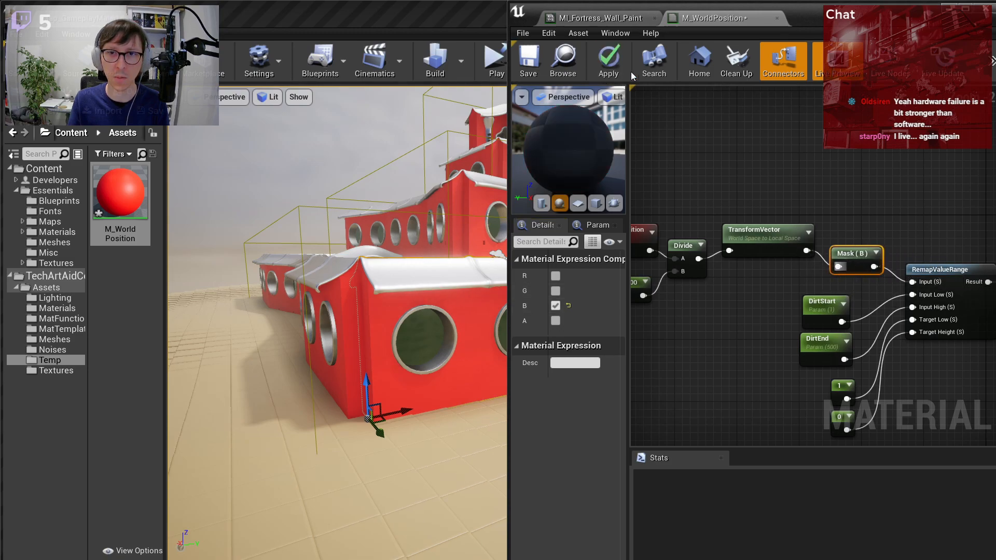
left_click(611, 66)
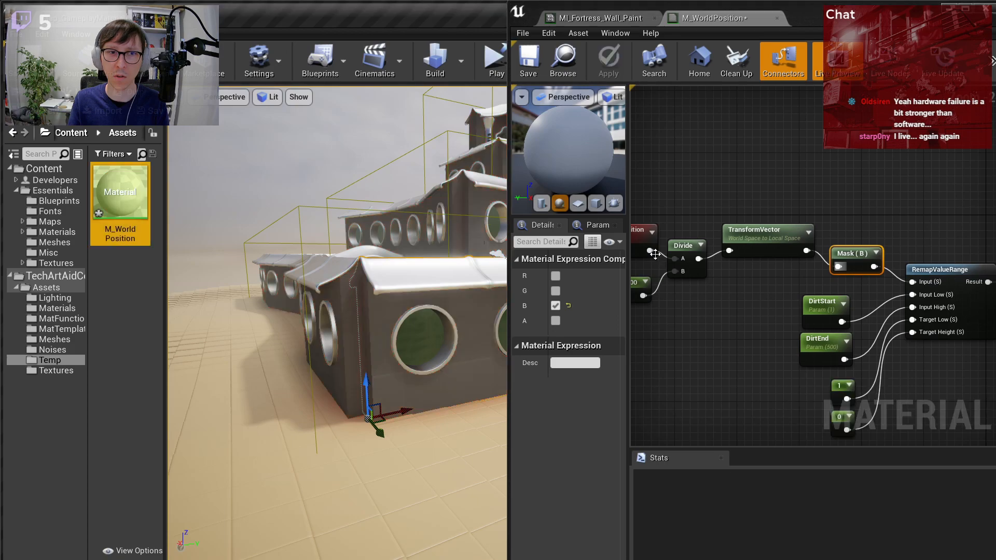
- Set the default value of the DirtEnd parameter to 5
left_click_drag(509, 252, 467, 252)
right_click_drag(394, 259, 410, 236)
key("s")
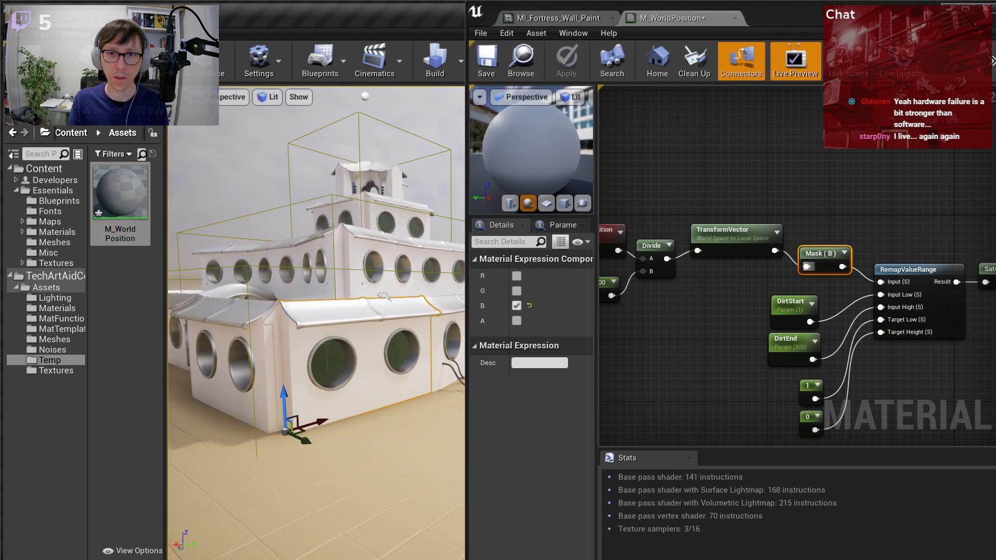
left_click(789, 343)
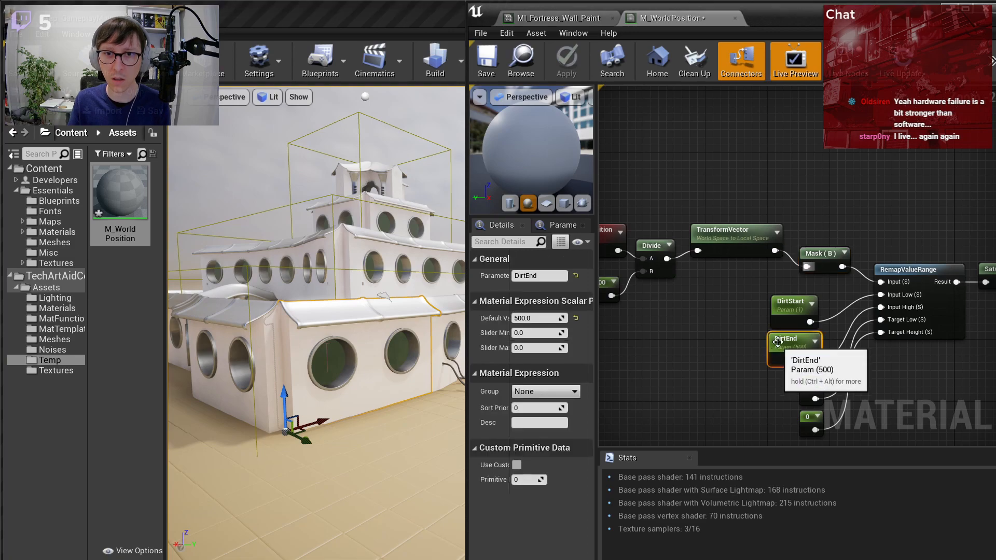
type("5")
key("Return")
mouse_move(415, 291)
right_mouse_down()
mouse_move(384, 280)
mouse_move(425, 292)
right_mouse_up()
key("w")
left_click(536, 318)
type("6")
key("Return")
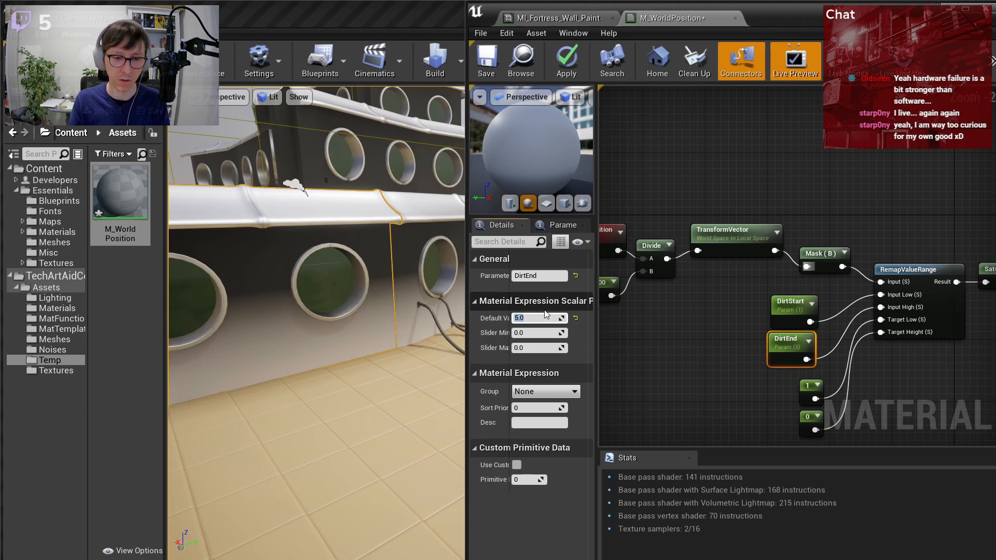
- Set the DirtEnd parameter's default value to 5 and save the material
type("4")
key("Return")
type("5")
key("Return")
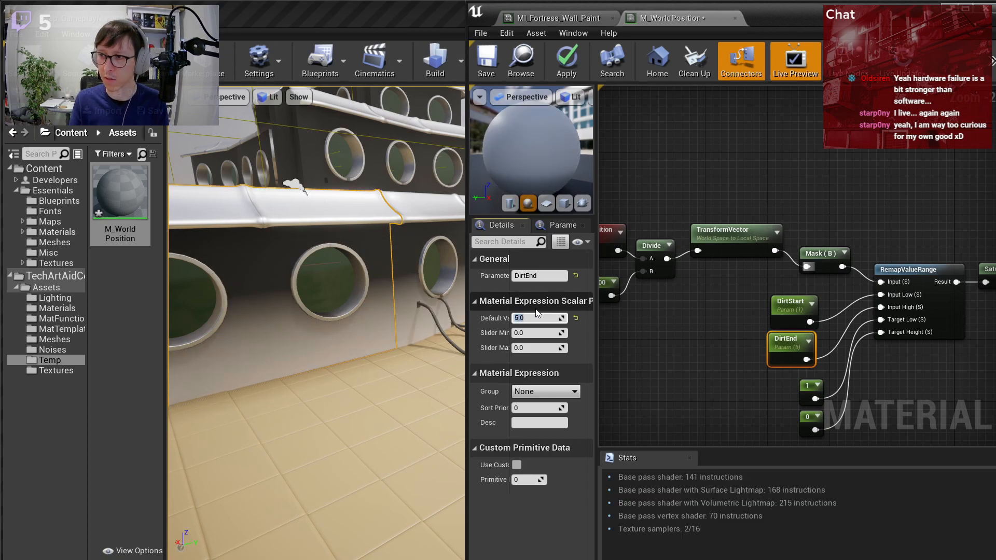
left_click(485, 62)
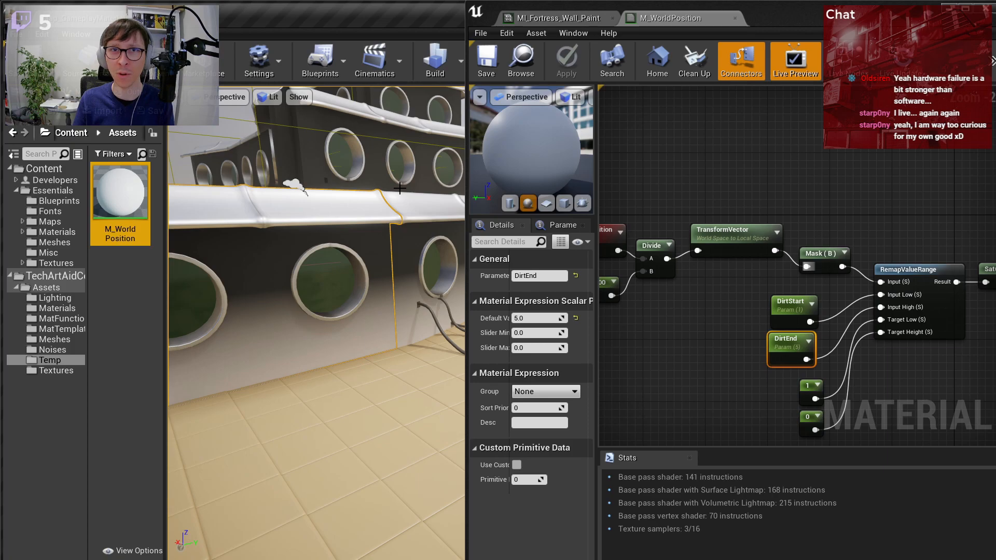
- Examine the dirt gradient across the fortress walls from outside and test it by moving the front corner wall vertically
key("s")
right_click_drag(395, 185, 388, 144)
key("a")
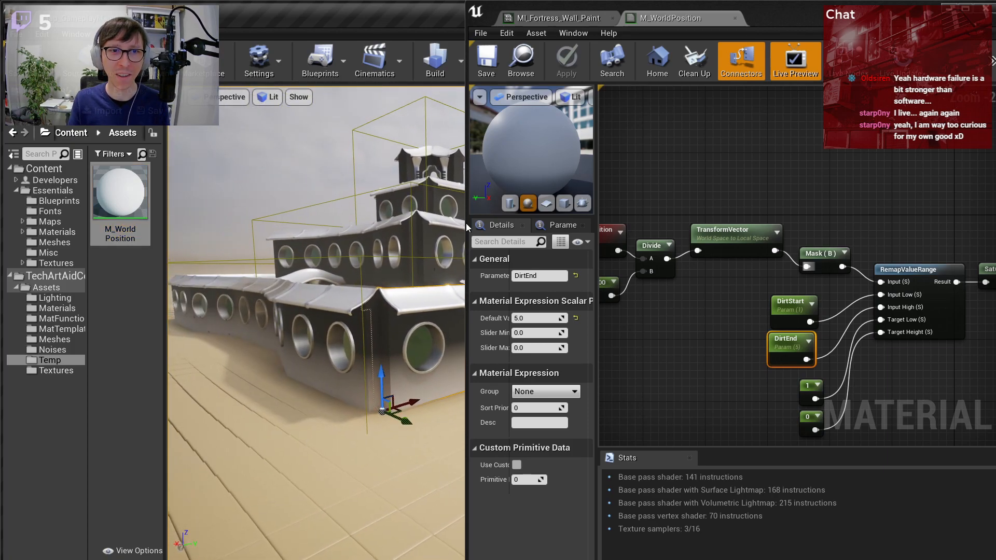
left_click_drag(465, 223, 479, 222)
right_click_drag(467, 220, 571, 217)
key("a")
right_click_drag(467, 221, 433, 215)
left_click(321, 306)
key("s")
right_click_drag(322, 306, 311, 305)
key("a")
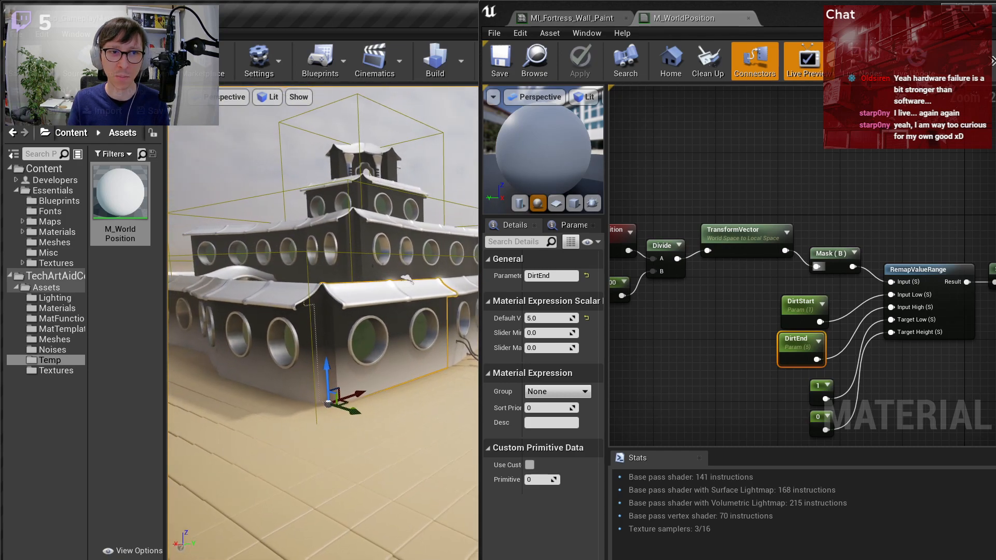
mouse_move(327, 371)
left_mouse_down()
mouse_move(338, 407)
mouse_move(340, 366)
left_mouse_up()
- Rewire the graph so Absolute World Position passes through TransformVector before the Divide by 100 and the B mask
left_click(674, 343)
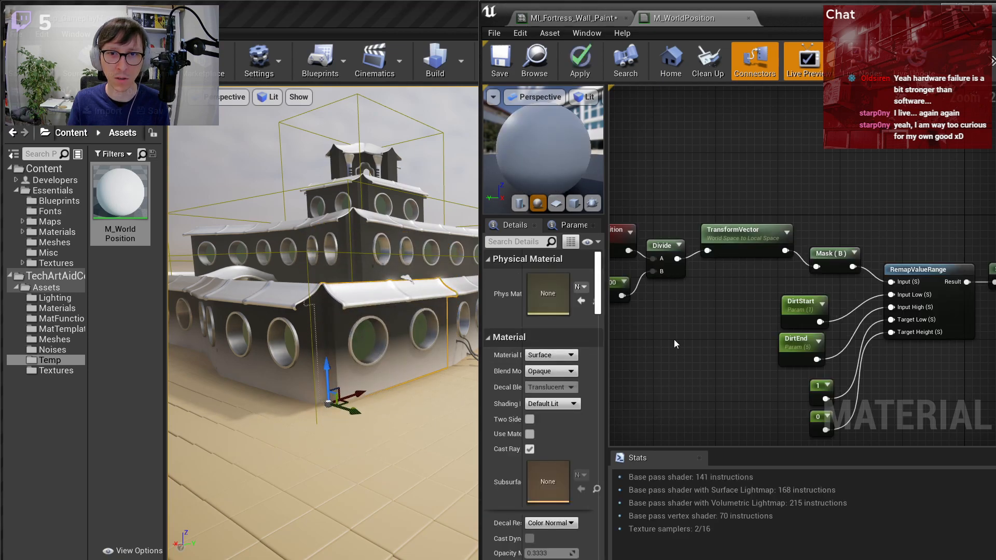
right_click_drag(674, 339, 775, 354)
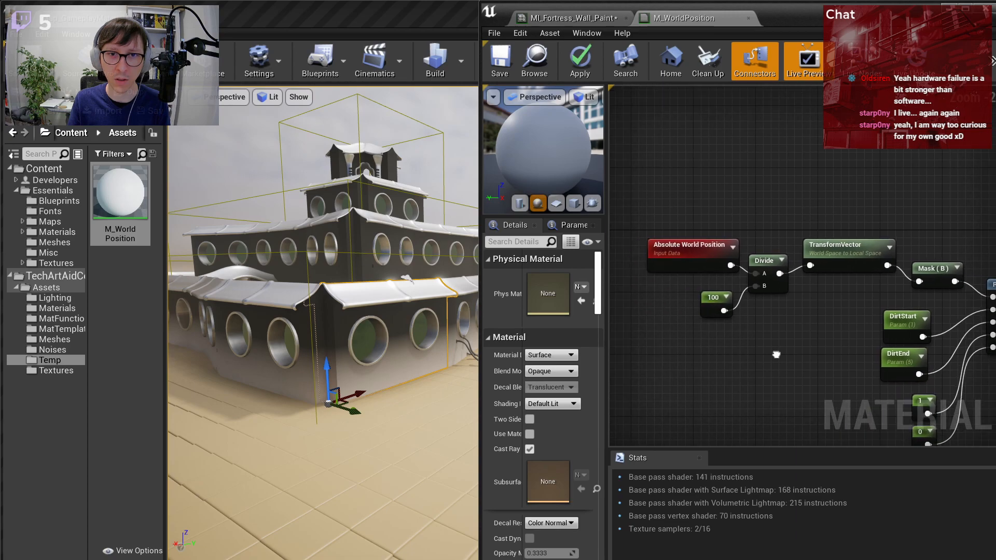
left_click(698, 245)
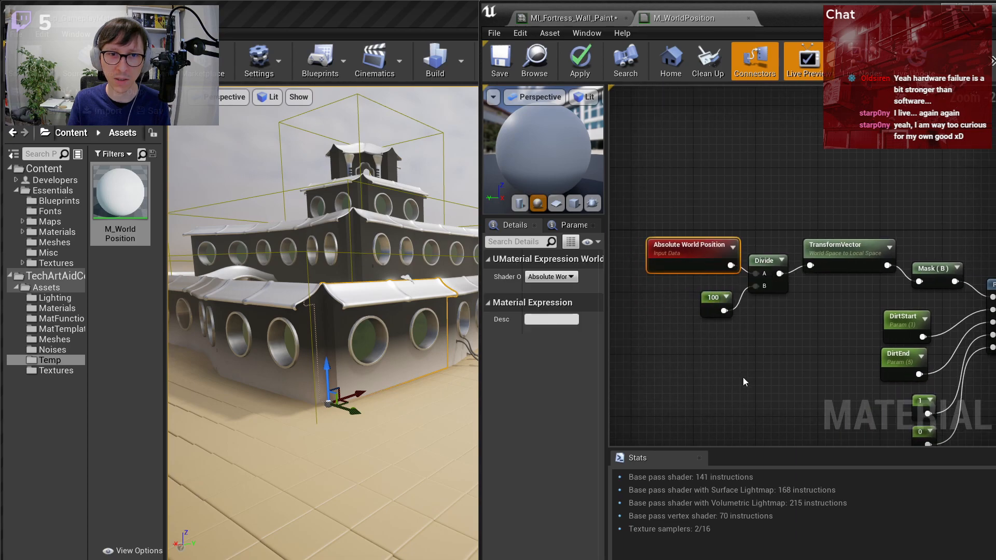
left_click_drag(691, 326, 754, 287)
key("Delete")
left_click(830, 245)
left_click_drag(830, 245, 758, 265)
left_click_drag(728, 291, 785, 250)
left_click(830, 231)
key("ctrl+v")
left_click_drag(870, 228, 927, 284)
left_click(826, 231)
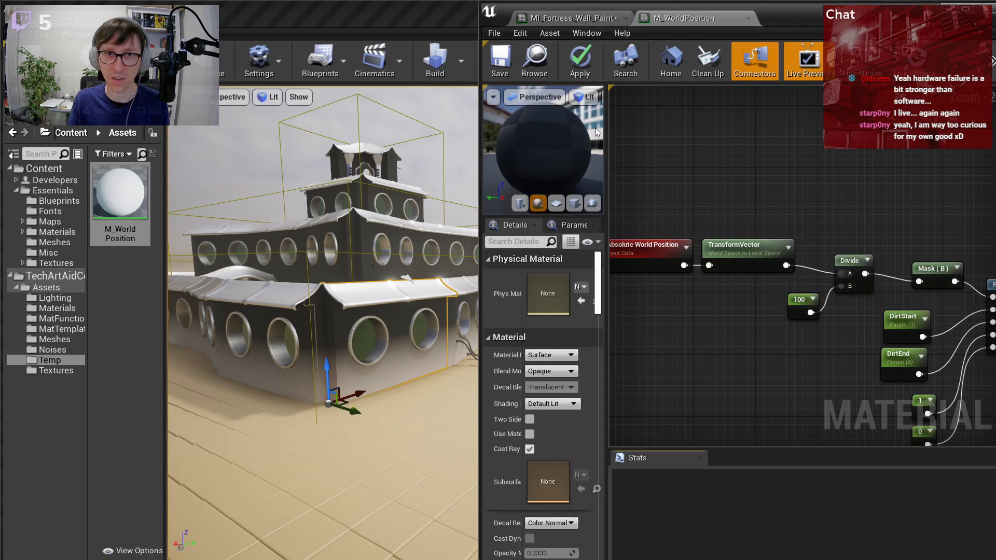
- Apply the material and test it by moving the corner wall vertically, undoing the move
left_click(581, 64)
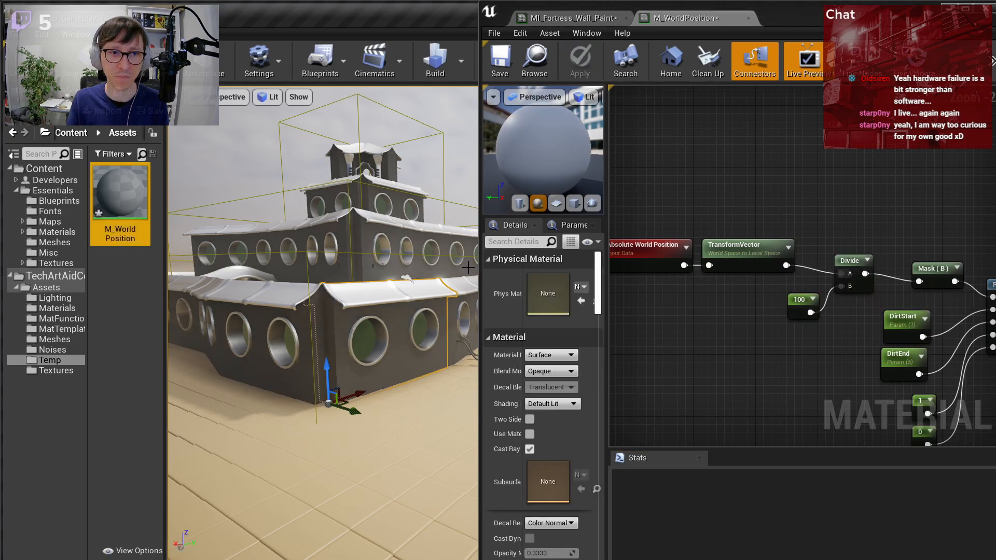
left_click_drag(328, 366, 330, 418)
key("ctrl+z")
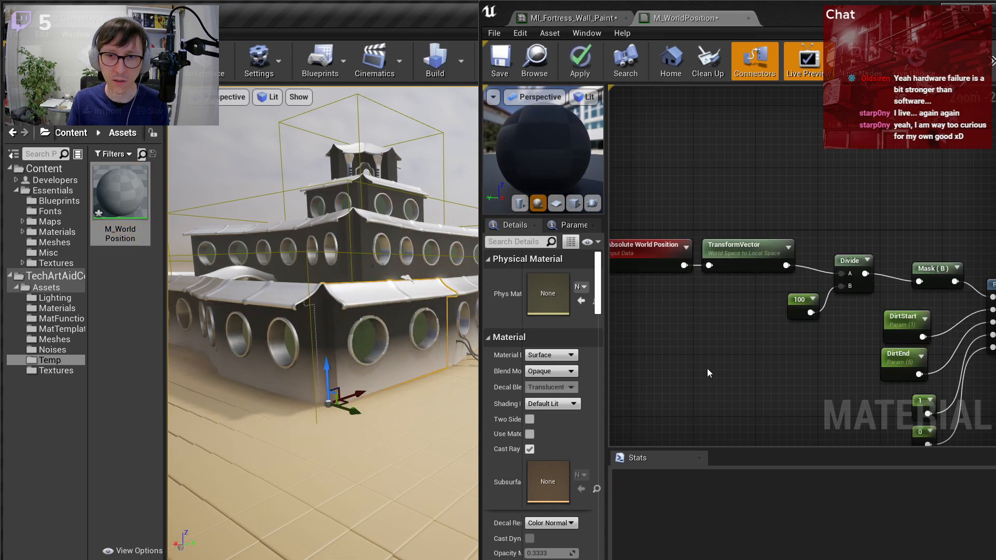
- Examine the settings of the Absolute World Position and TransformVector nodes
left_click(745, 365)
scroll(745, 366, "down", 2)
right_click_drag(744, 366, 792, 322)
left_click(713, 240)
scroll(727, 266, "up", 4)
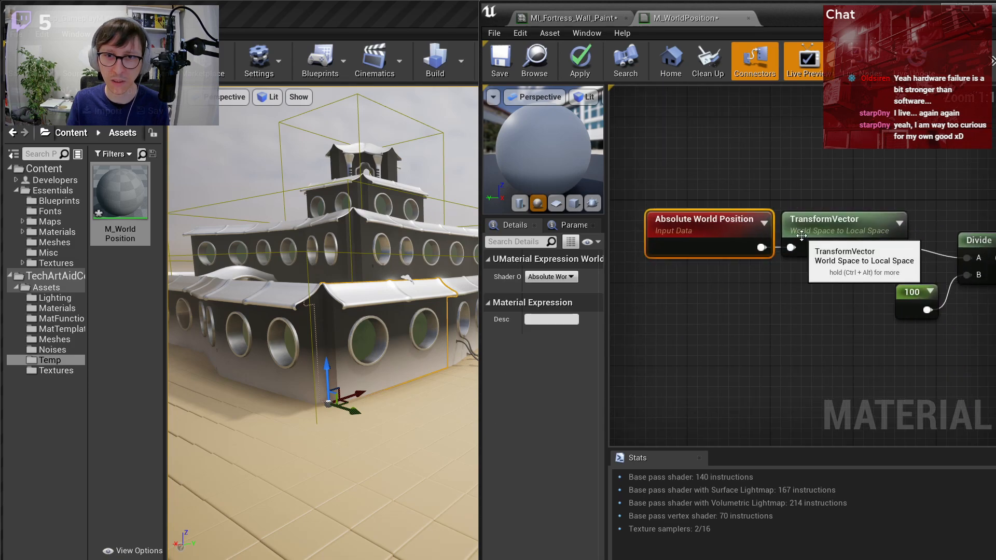
left_click(551, 277)
left_click(819, 236)
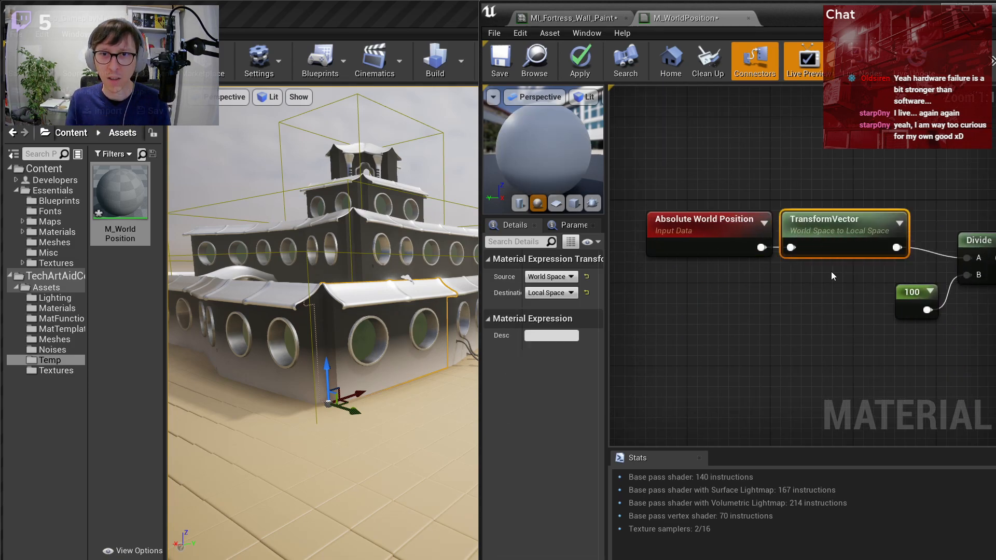
right_click_drag(819, 236, 712, 303)
- Add a LocalPosition node above the TransformVector node
right_click(664, 185)
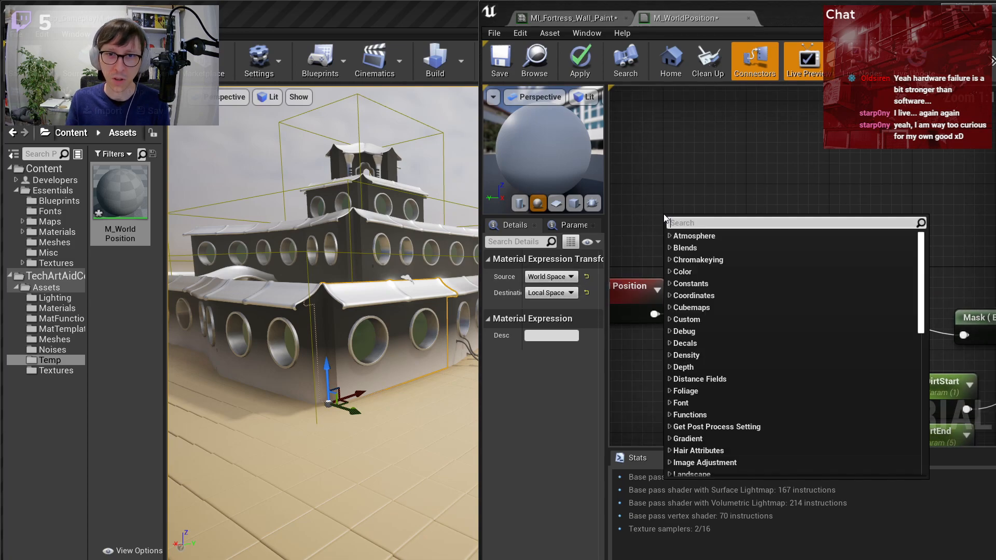
type("loc")
key("Up")
key("Up")
key("Up")
key("Up")
key("Up")
key("Up")
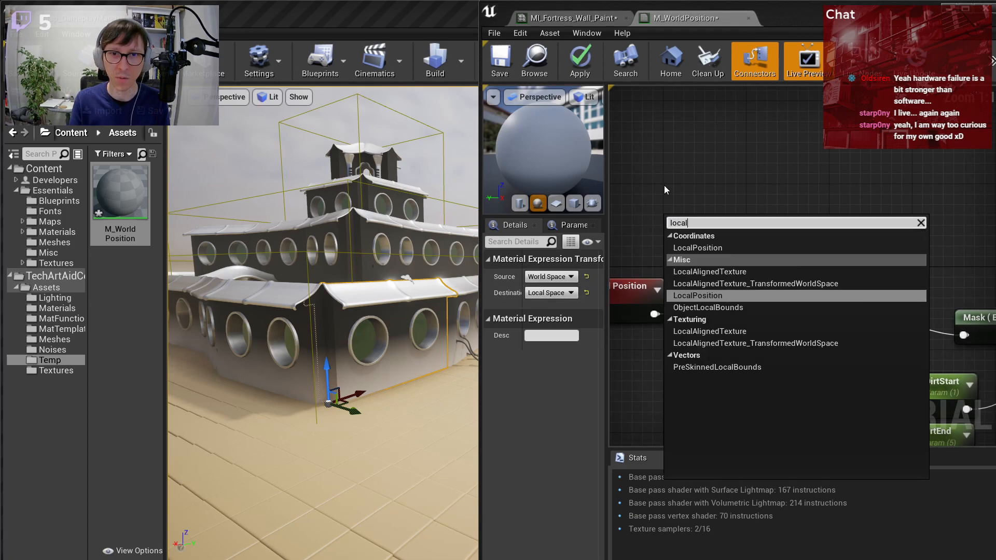
key("Return")
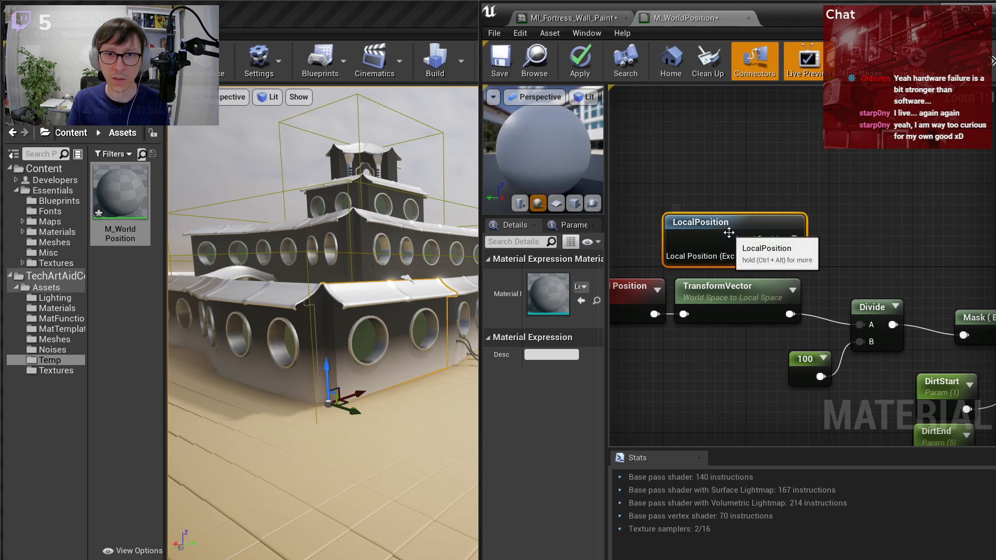
- Open the LocalPosition material function and examine the settings of its TransformPosition node
double_click(729, 232)
scroll(926, 290, "down", 2)
left_click(847, 298)
right_click_drag(871, 251, 742, 200)
scroll(741, 200, "up", 2)
left_click(813, 277)
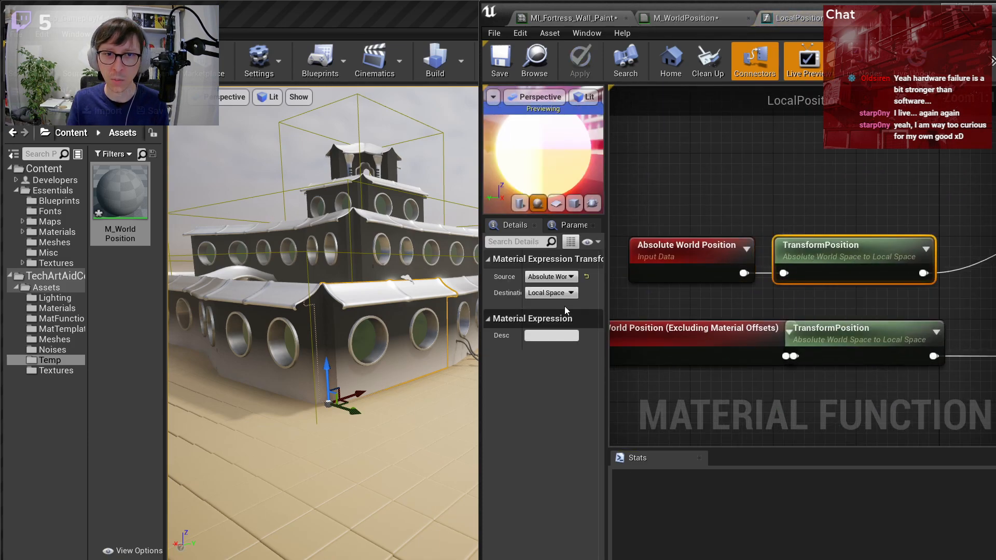
- Compare the source space options of TransformVector in M_WorldPosition with those of TransformPosition in the LocalPosition function
left_click(694, 19)
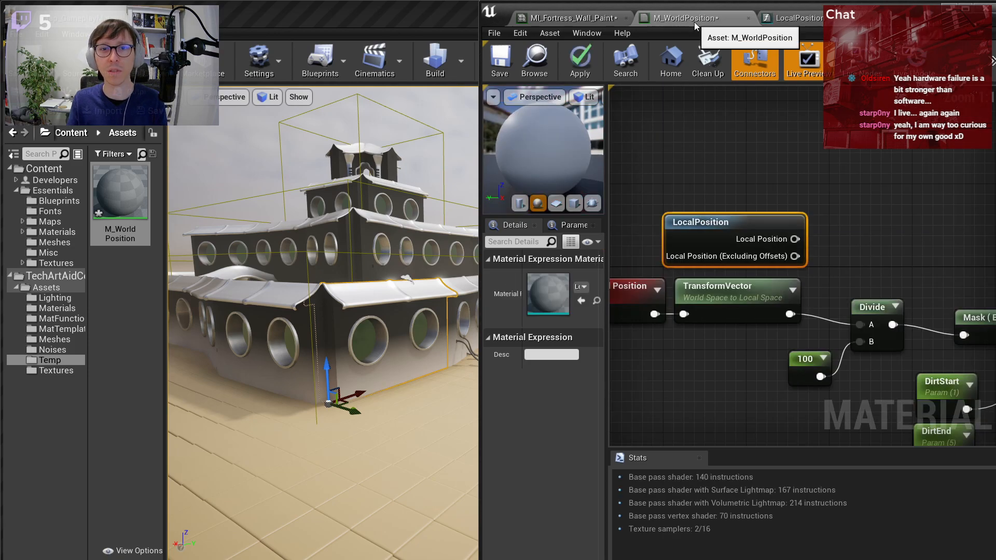
left_click(710, 299)
left_click(571, 280)
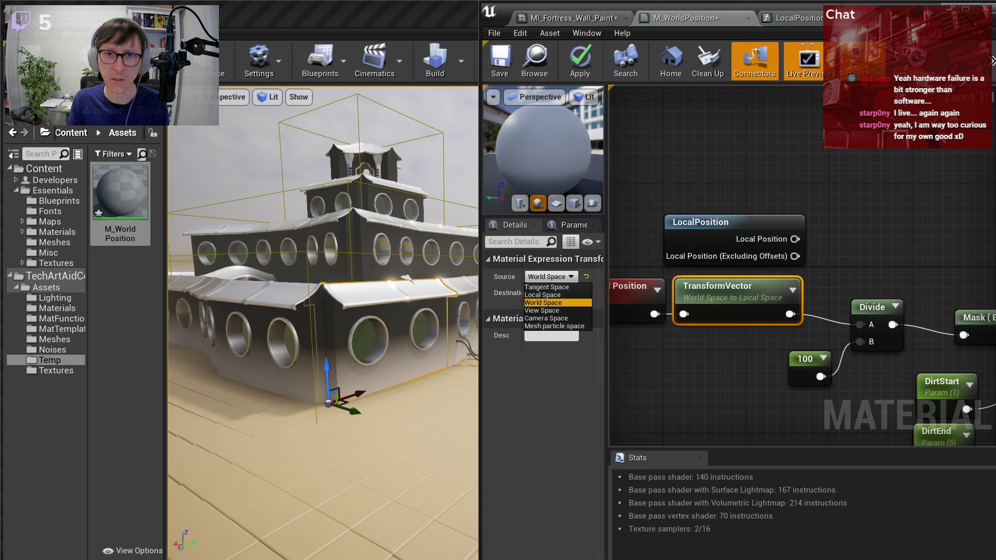
left_click(784, 121)
left_click(795, 20)
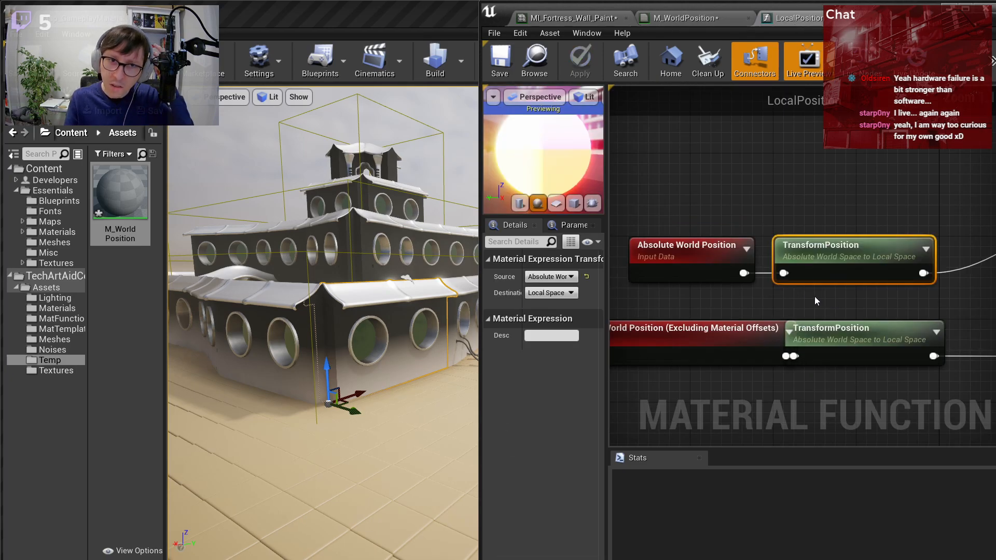
left_click(570, 277)
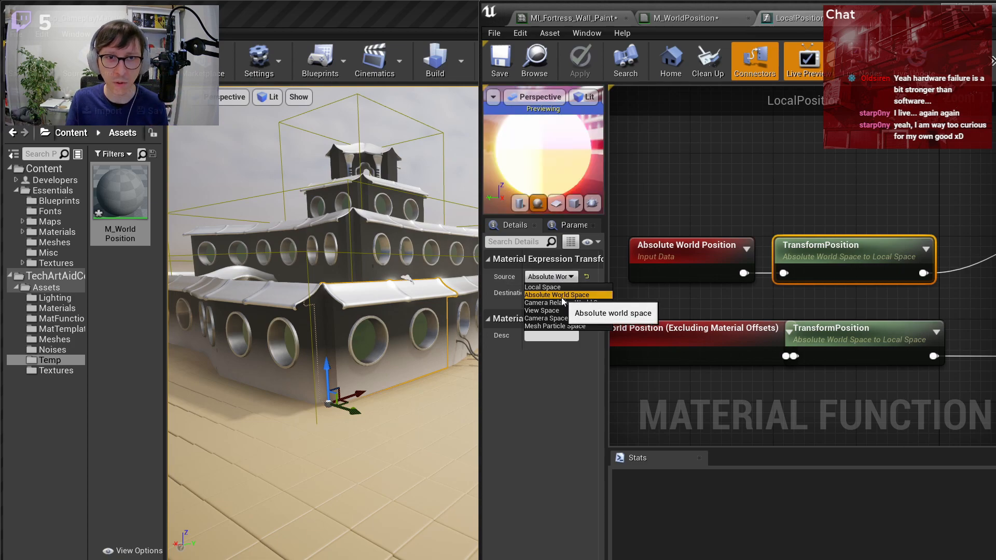
left_click(769, 171)
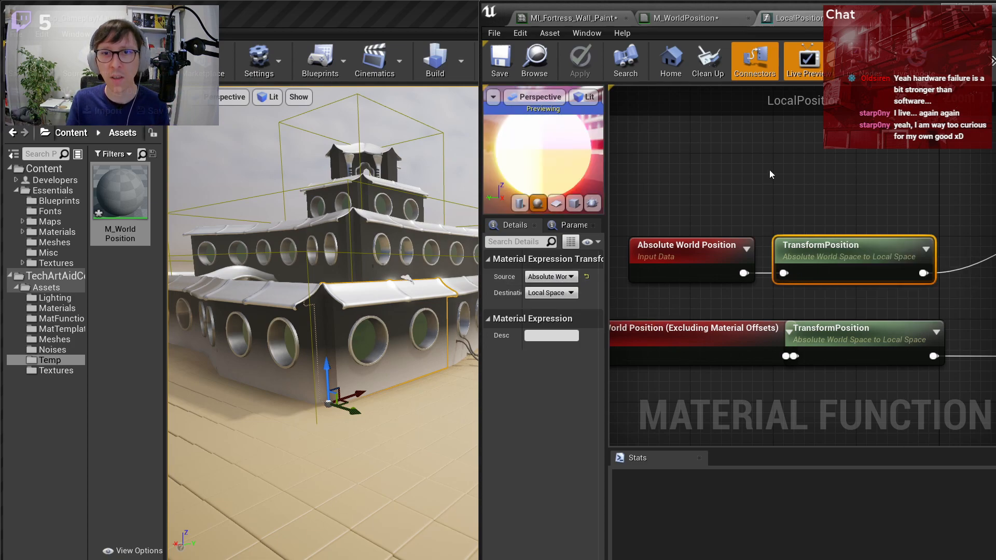
left_click(676, 23)
left_click(726, 308)
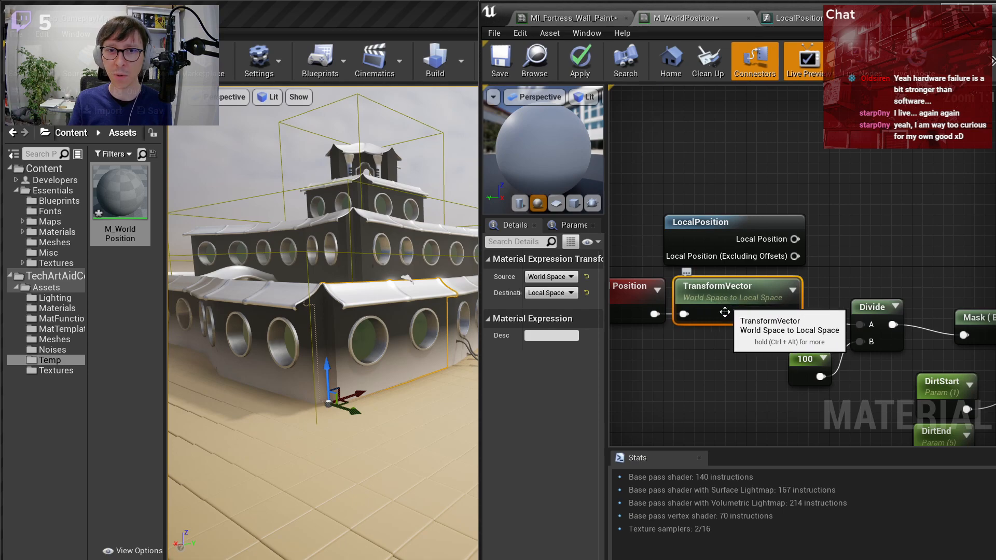
- Add a TransformPosition node below the TransformVector node in the M_WorldPosition graph
left_click(739, 334)
right_click_drag(731, 334, 792, 306)
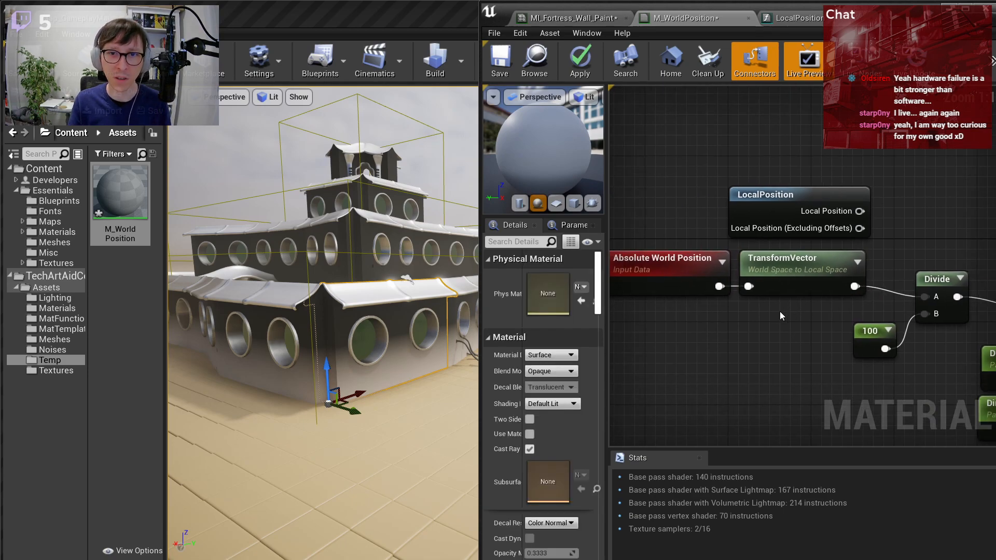
right_click(781, 316)
type("tran")
type("s po")
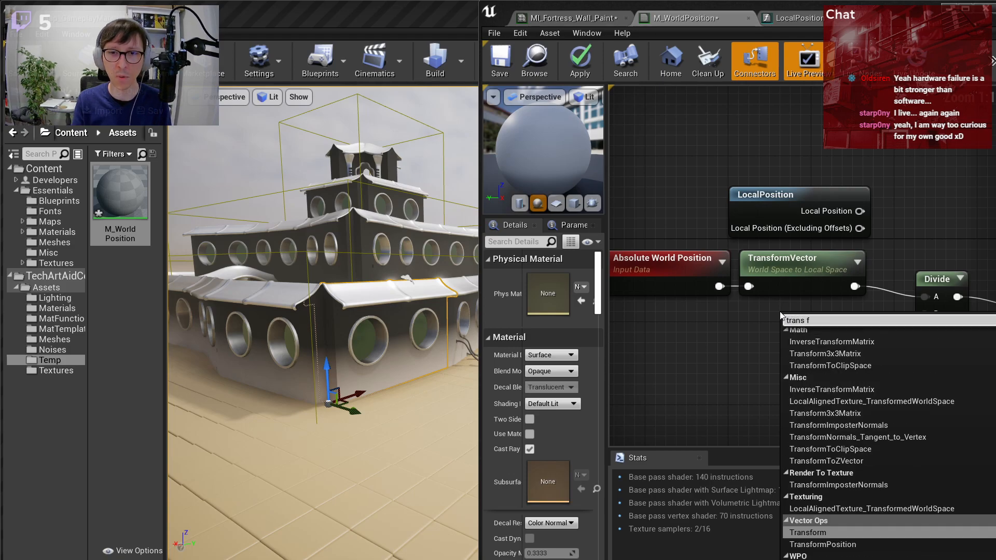
key("Return")
- Replace TransformVector with TransformPosition, connecting it between Absolute World Position and input A of Divide
left_click_drag(808, 320, 719, 286)
left_click(784, 256)
key("Delete")
left_click_drag(776, 289, 746, 288)
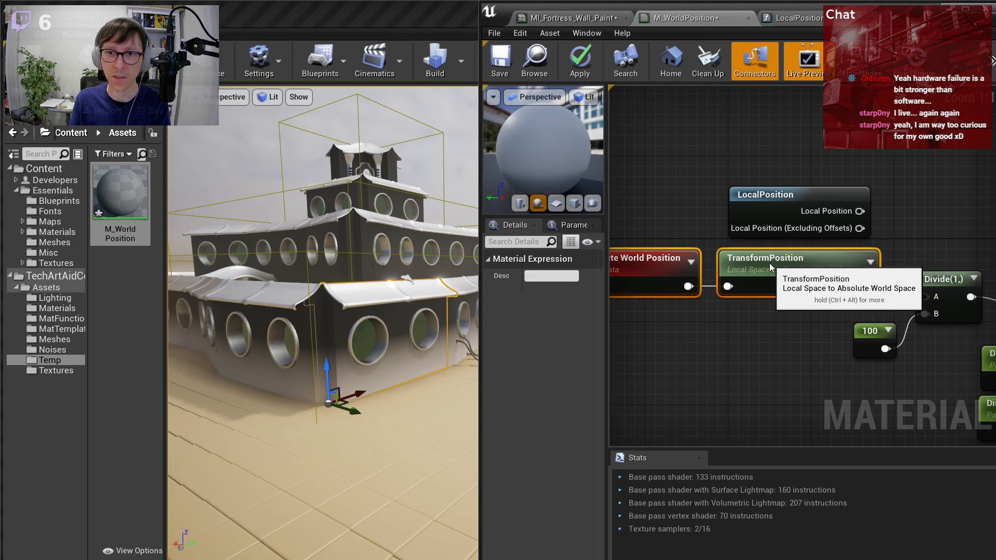
left_click(904, 262)
left_click_drag(868, 287, 929, 298)
- Delete the unused LocalPosition node from the material graph
left_click(811, 196)
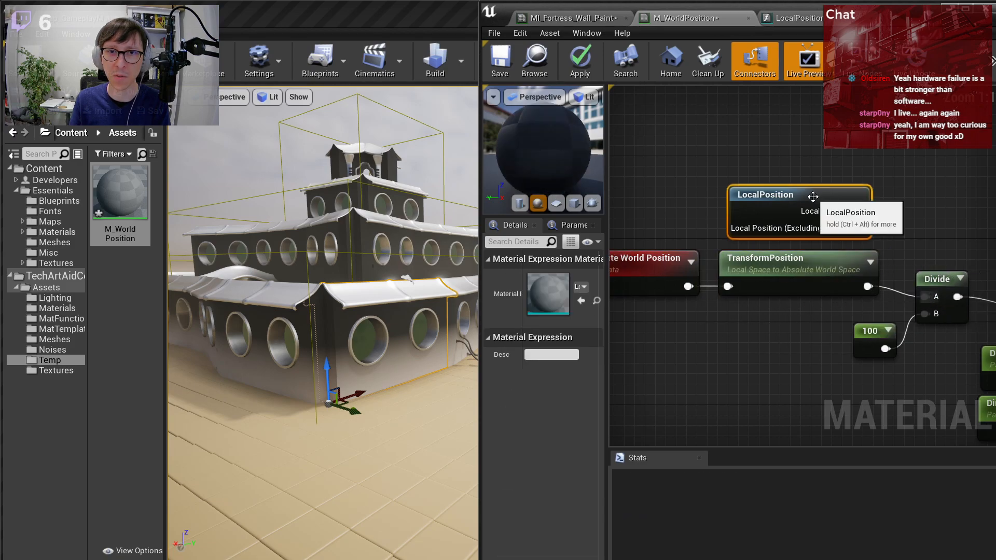
left_click_drag(820, 200, 831, 192)
left_click(771, 267)
left_click(856, 202)
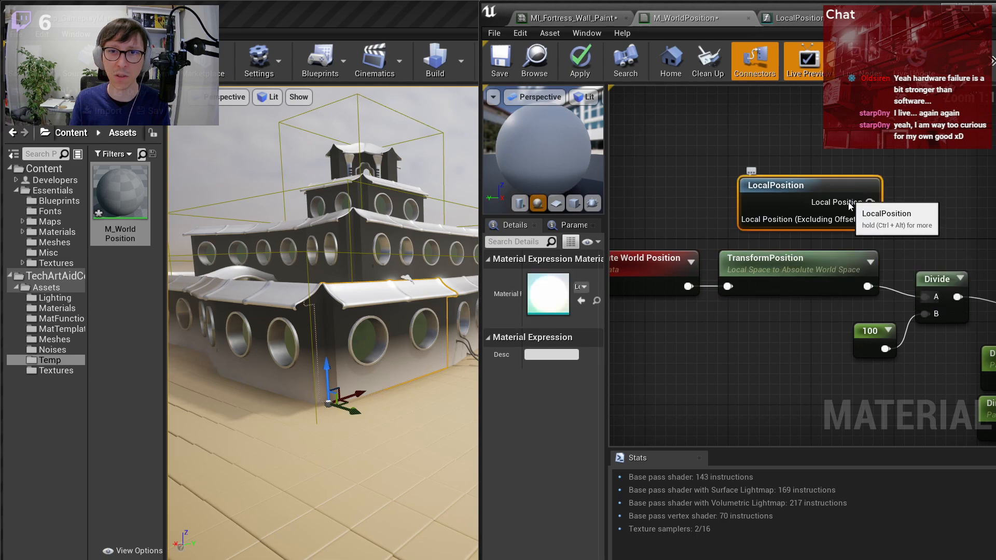
key("Delete")
- Set TransformPosition's source to Absolute World Space and its destination to Local Space, and apply the material
left_click(767, 275)
left_click(550, 276)
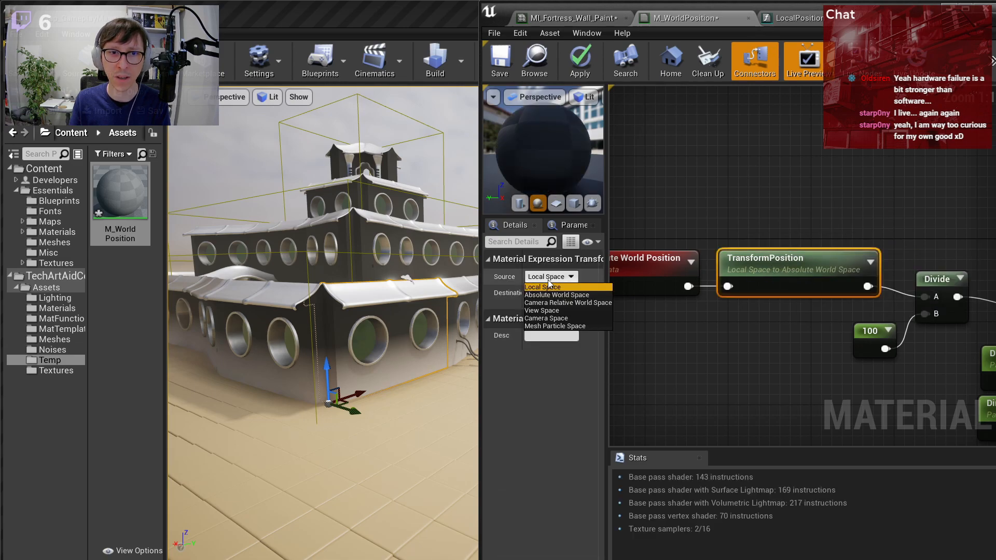
left_click(558, 295)
left_click(557, 295)
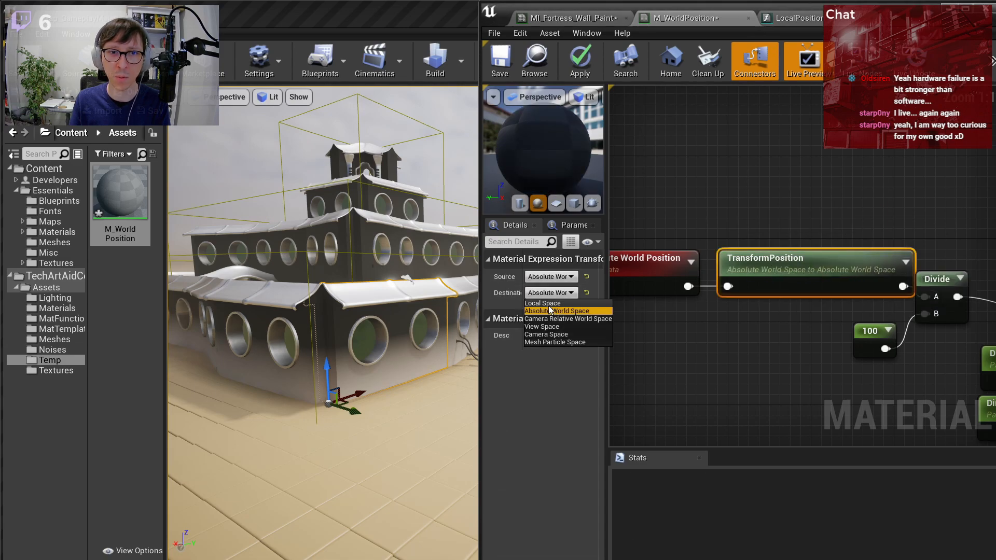
left_click(552, 304)
left_click(586, 64)
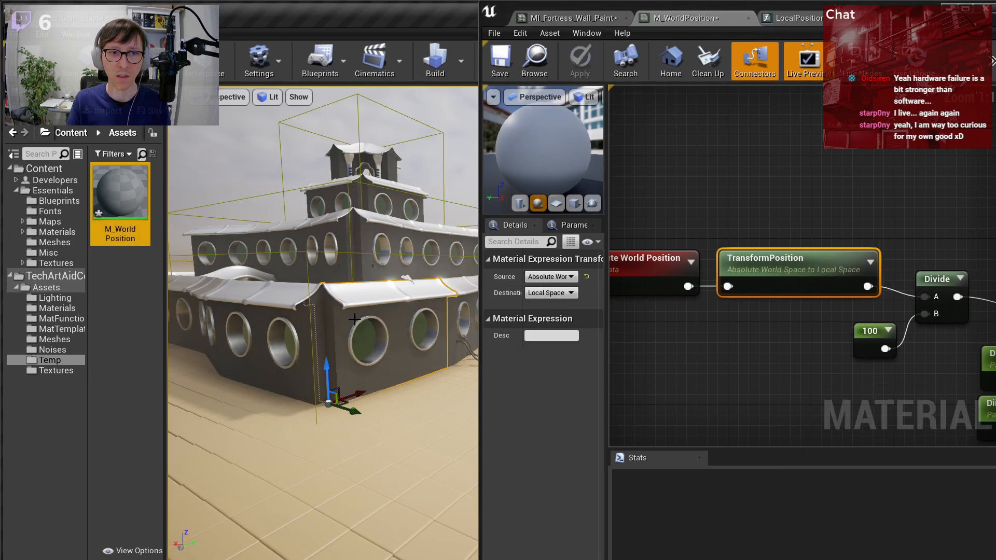
- Try a DirtEnd default value of 1, set it to 2 instead, and save the material
right_click_drag(618, 340, 475, 263)
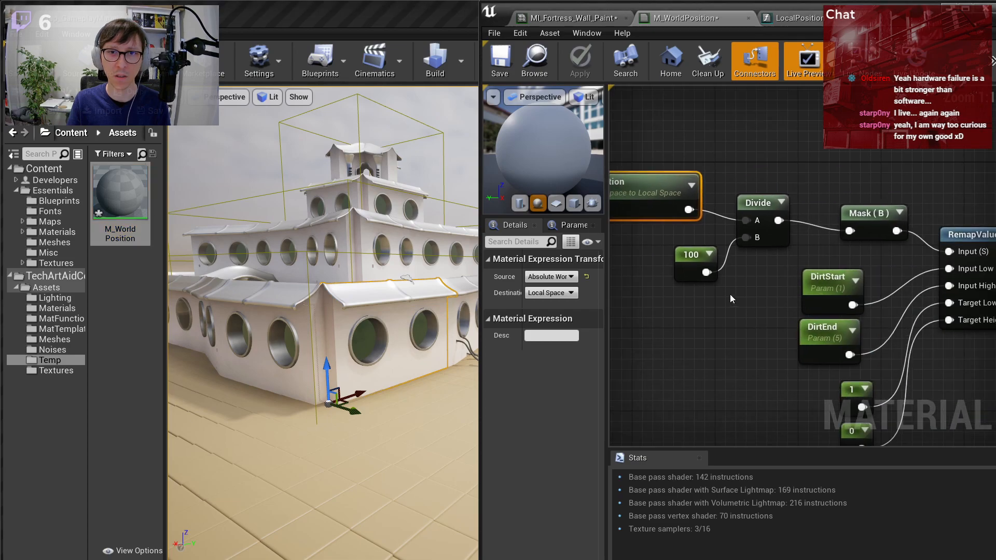
scroll(732, 299, "down", 2)
right_click_drag(795, 319, 691, 258)
left_click(797, 251)
left_click(550, 318)
type("1")
key("Return")
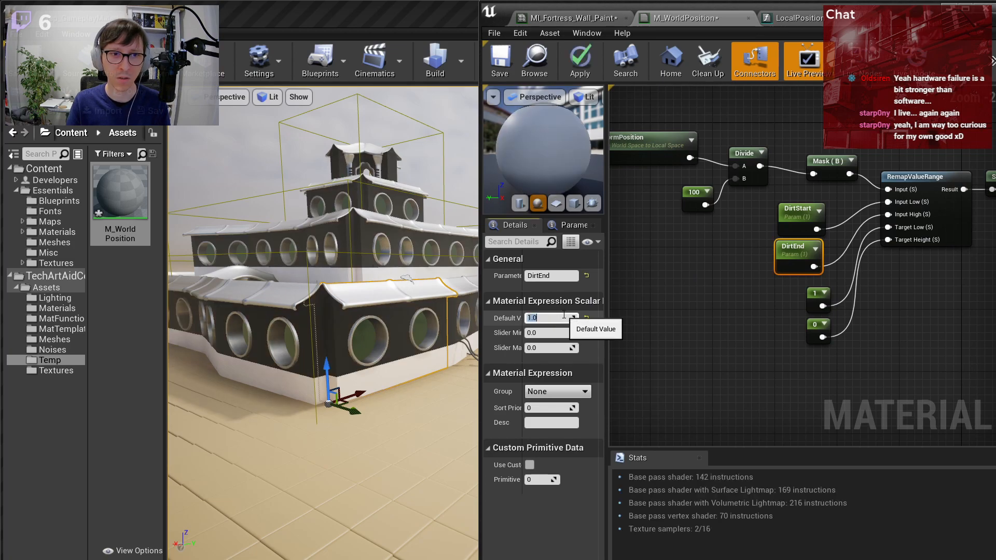
type("2")
key("Return")
right_click_drag(379, 288, 357, 283)
left_click(507, 63)
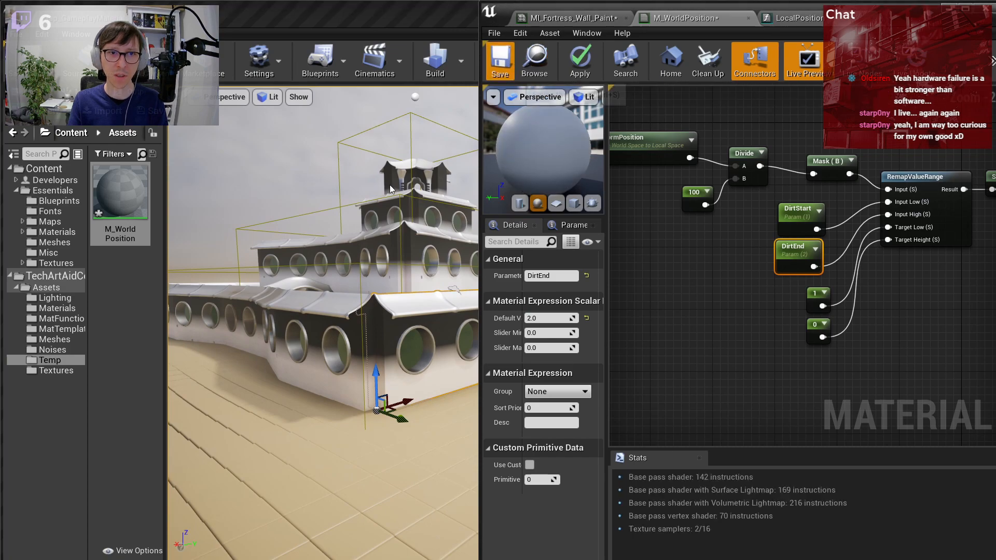
- Check the local-space dirt gradient on the fortress by moving the corner wall, and undo the move
right_click_drag(451, 177, 457, 140)
key("w")
right_click_drag(381, 358, 367, 417)
key("s")
left_click_drag(362, 431, 323, 244)
key("ctrl+z")
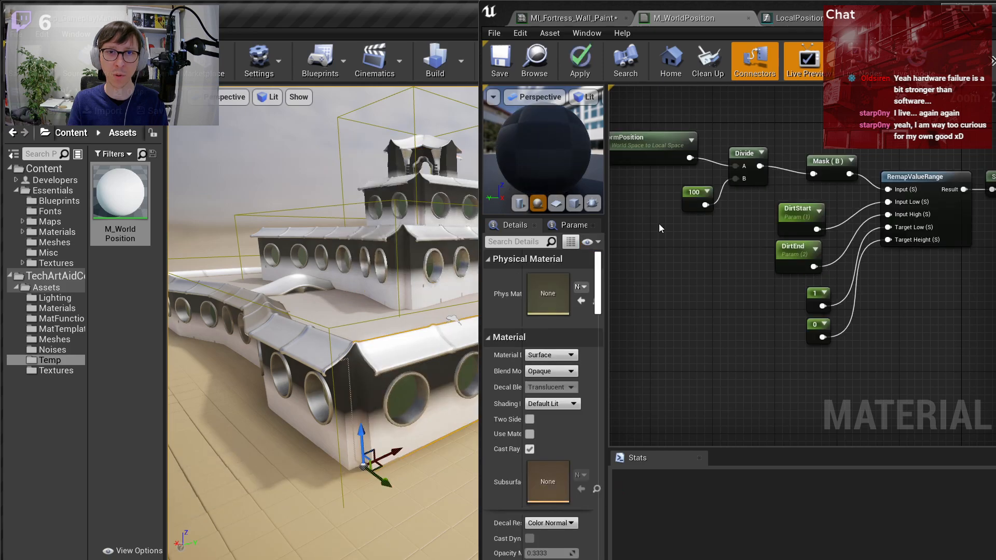
right_click_drag(657, 223, 766, 265)
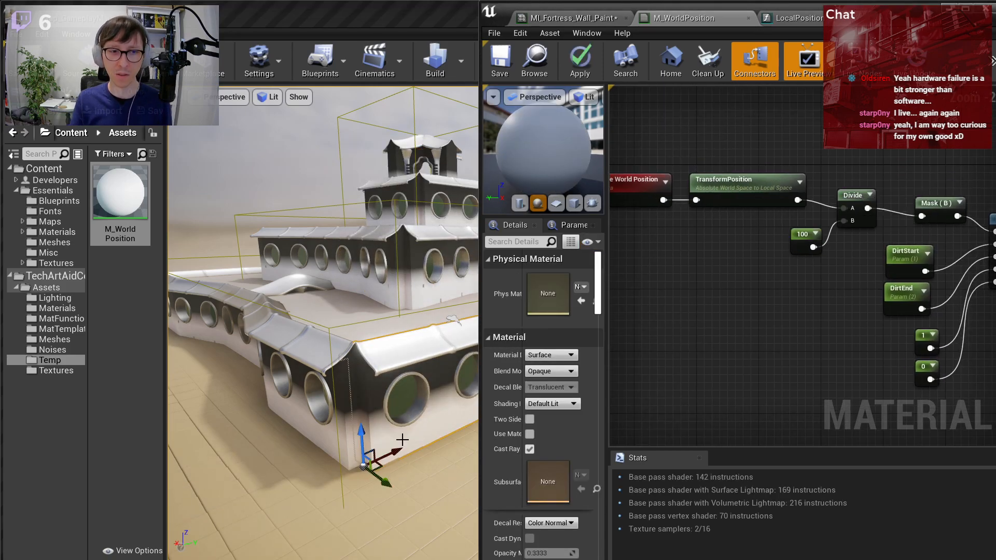
- Rotate the selected corner wall to test how the local-space dirt gradient follows it, and undo the rotation
key("e")
left_click_drag(400, 456, 391, 424)
key("ctrl+z")
right_click_drag(450, 257, 514, 234)
left_click(762, 246)
scroll(776, 244, "down", 1)
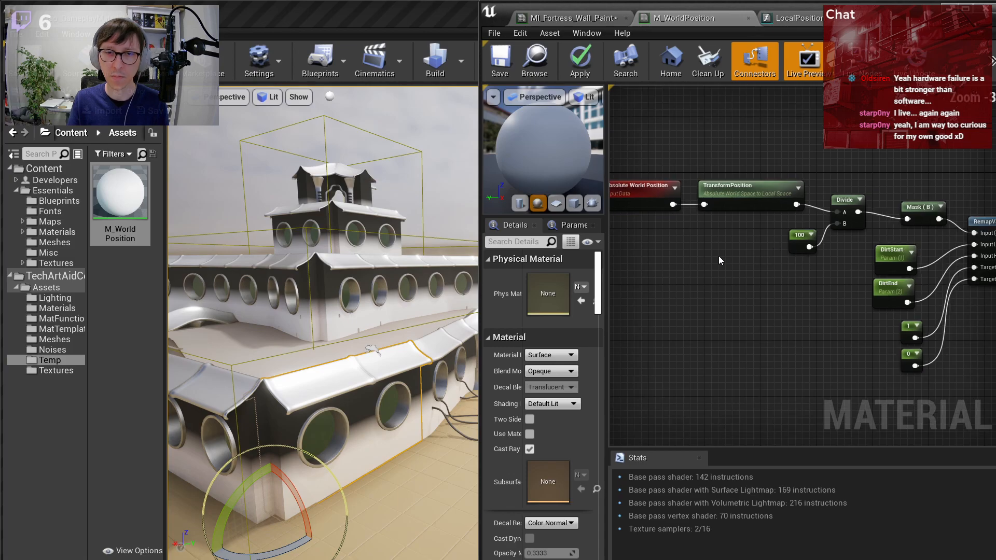
- Add a PreSkinnedPosition node to the material graph above the TransformPosition node
scroll(718, 259, "up", 1)
right_click(708, 176)
key("Escape")
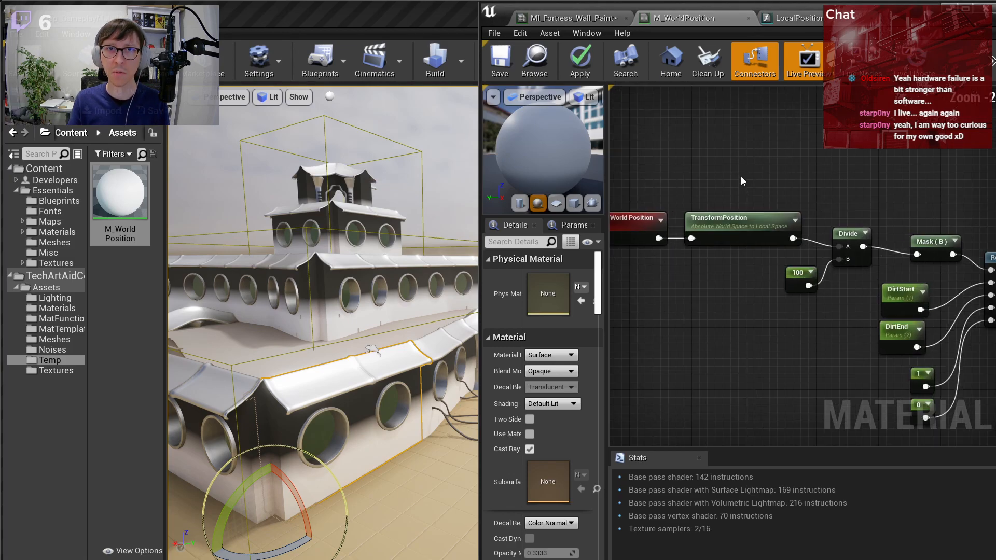
scroll(742, 149, "up", 1)
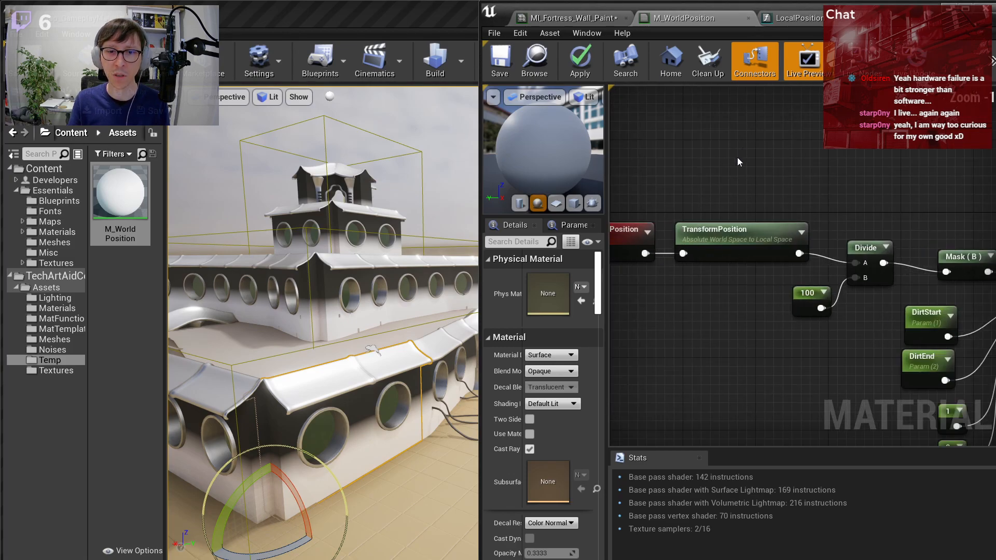
right_click(706, 172)
type("pre")
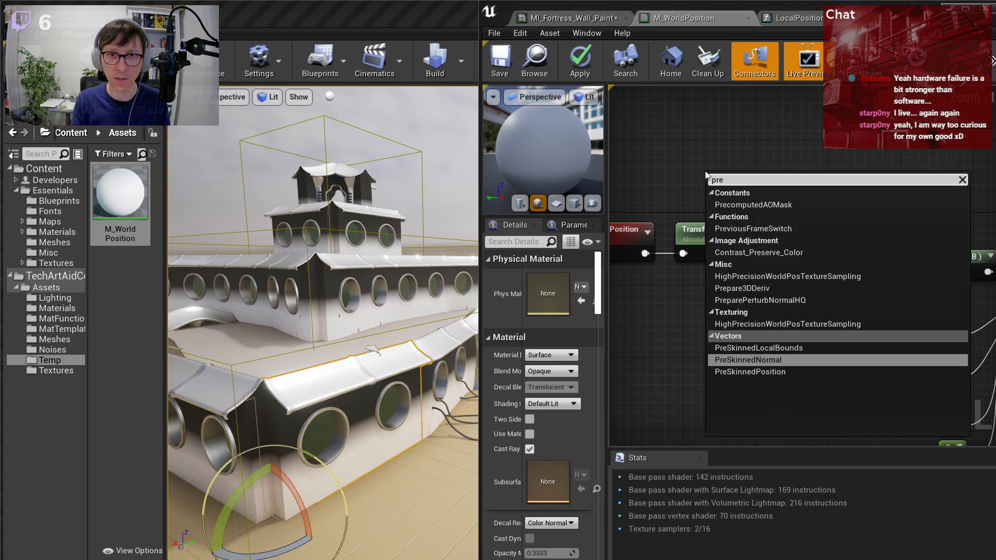
left_click(769, 372)
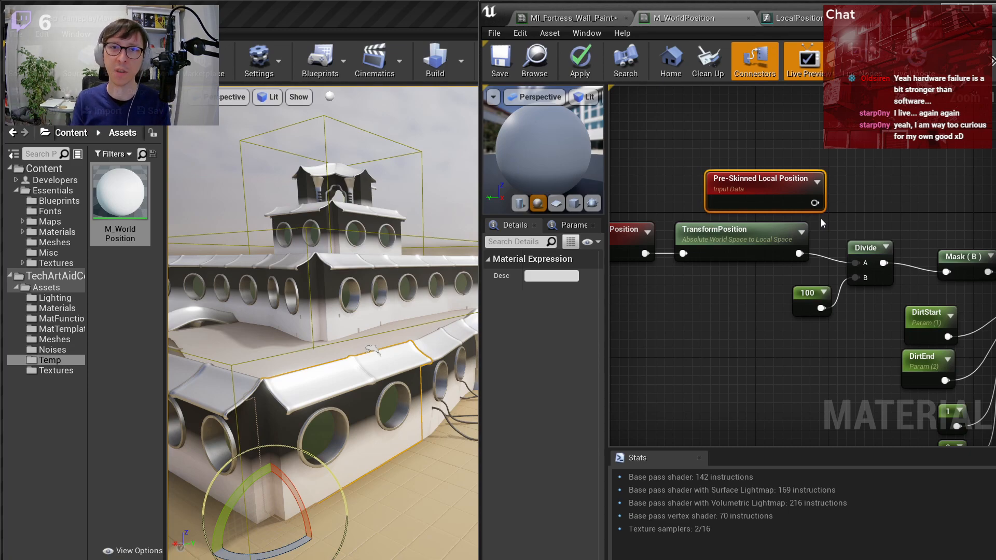
left_click(789, 137)
left_click(774, 187)
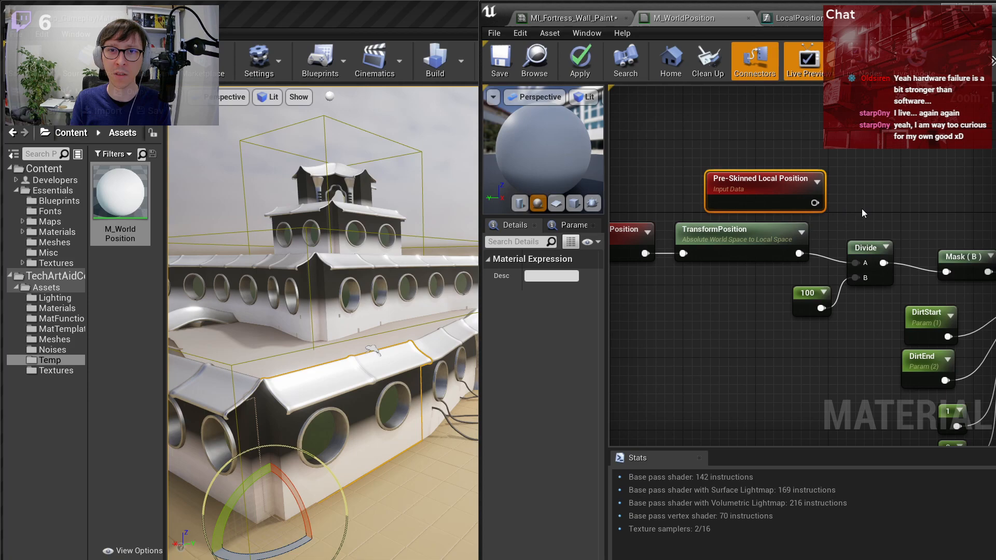
- Examine the local-space gradient node chain in the graph and the dirt gradient on the fortress walls
left_click(692, 319)
scroll(682, 313, "down", 1)
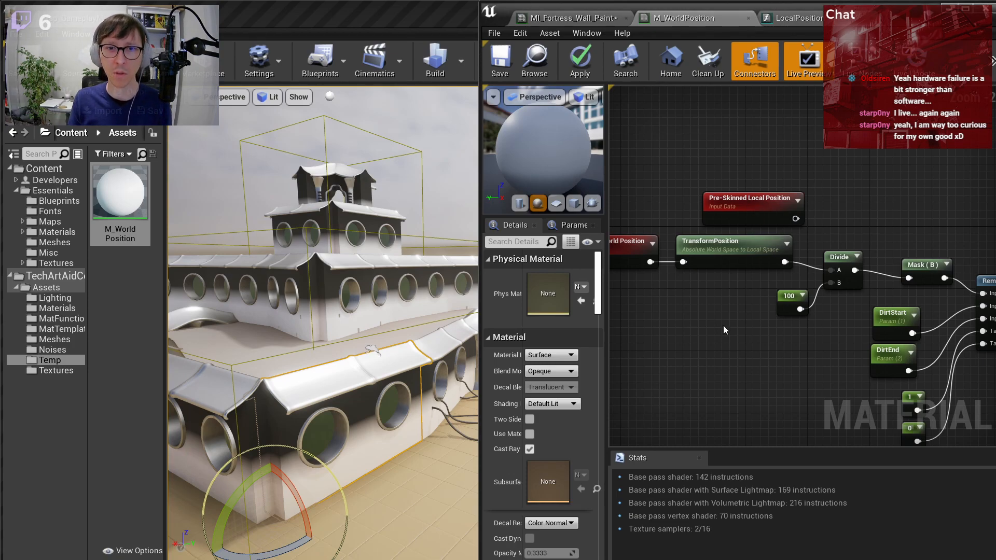
right_click_drag(677, 306, 751, 295)
scroll(750, 318, "down", 2)
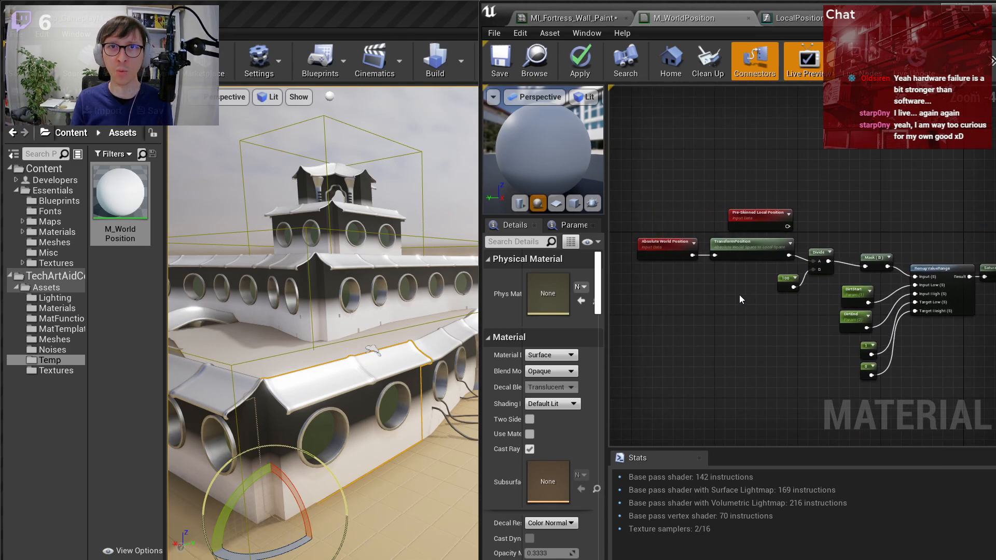
right_click_drag(397, 262, 376, 254)
key("w")
key("s")
scroll(876, 320, "up", 2)
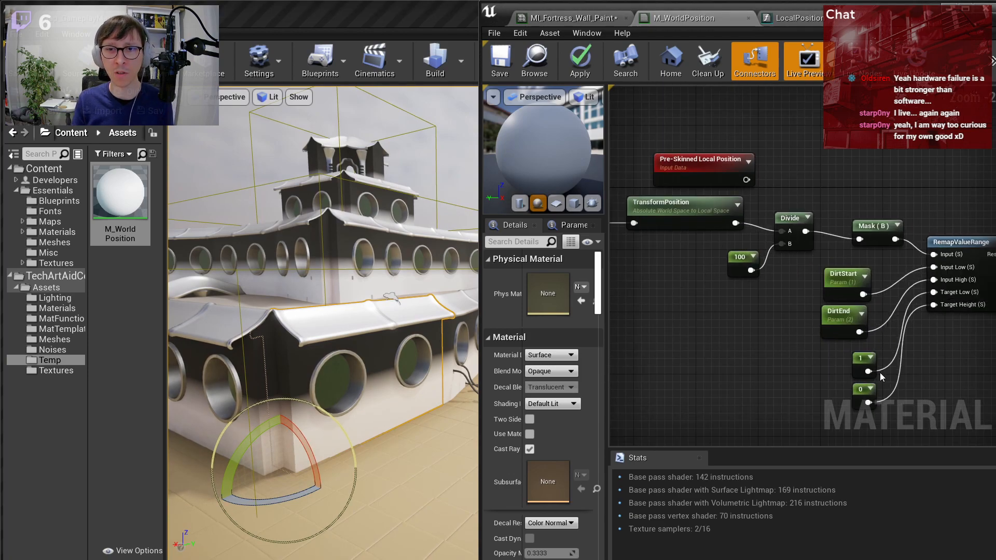
scroll(881, 371, "up", 2)
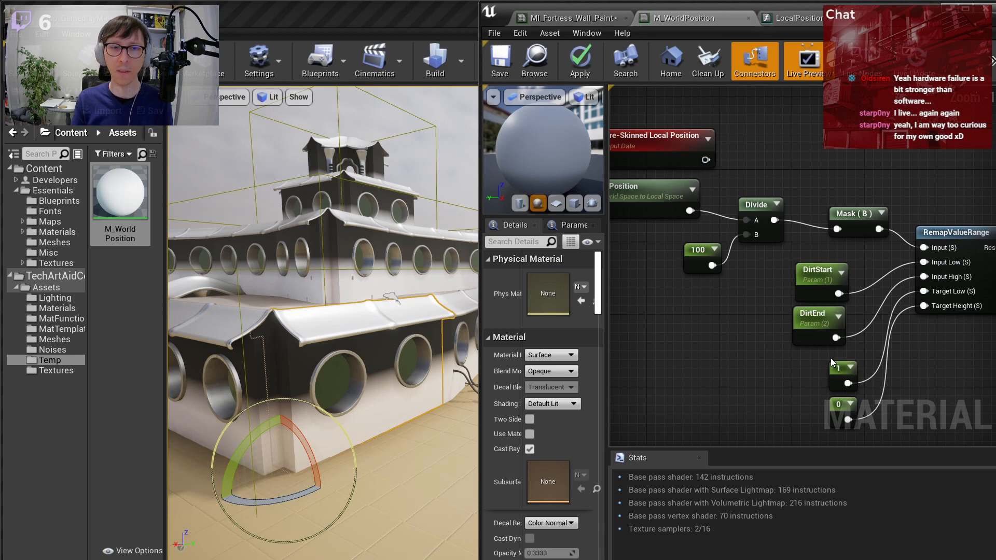
scroll(745, 336, "down", 1)
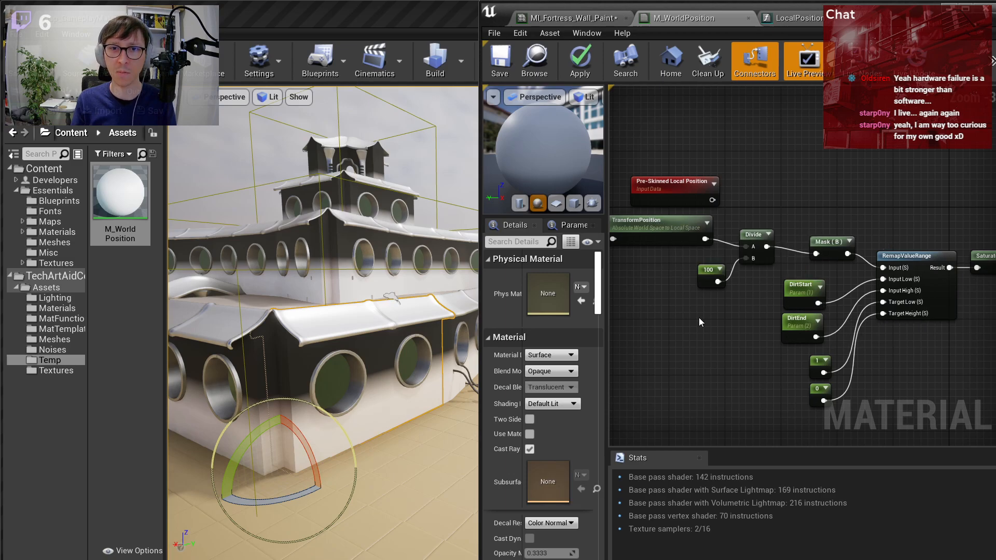
- Delete all gradient nodes from the material graph, keeping only Absolute World Position and the material output
right_click_drag(698, 317, 797, 311)
scroll(793, 314, "down", 1)
left_click_drag(731, 161, 976, 379)
key("Delete")
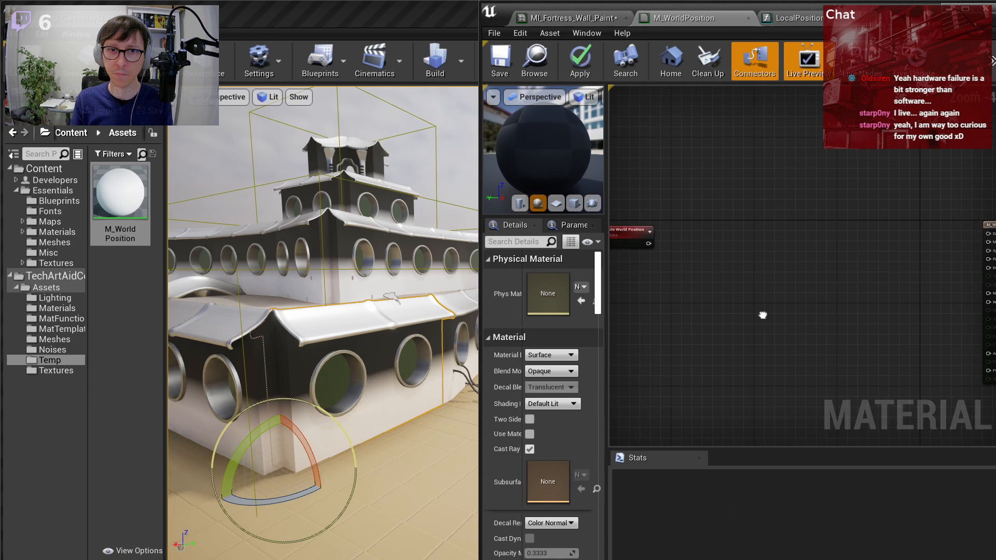
- Move the Absolute World Position node closer to the material output, leaving free space between them
left_click_drag(672, 239, 864, 250)
left_click(904, 210)
right_click_drag(972, 234, 764, 222)
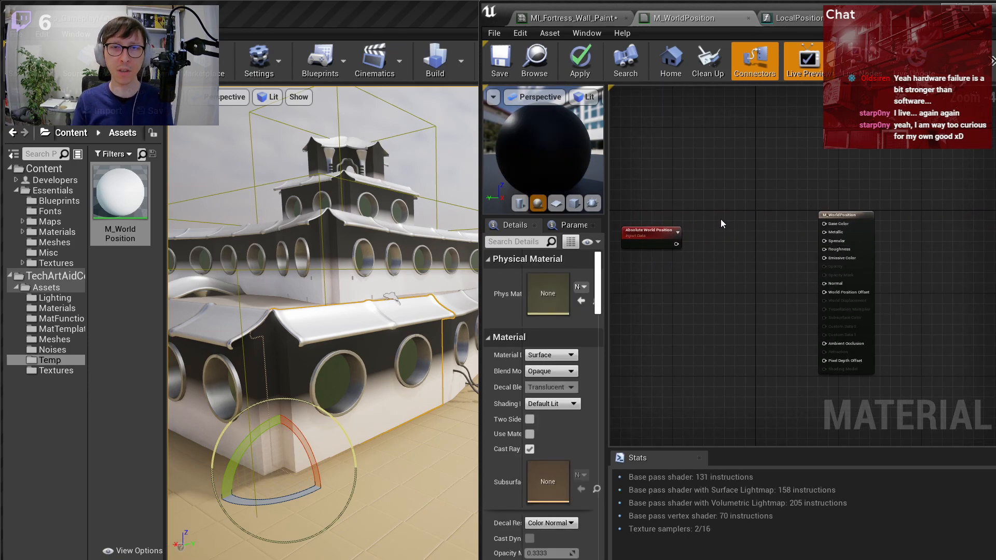
scroll(721, 218, "up", 5)
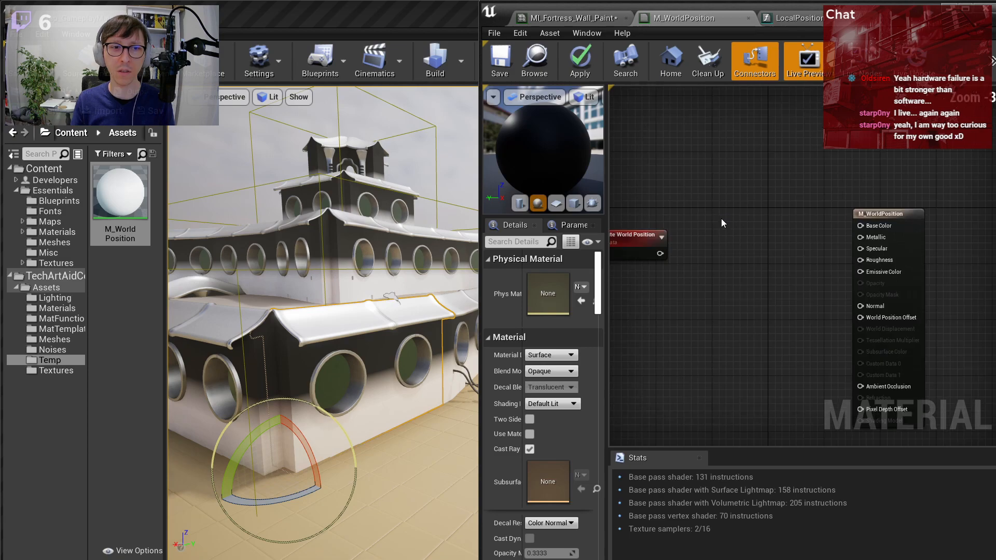
right_click(818, 250)
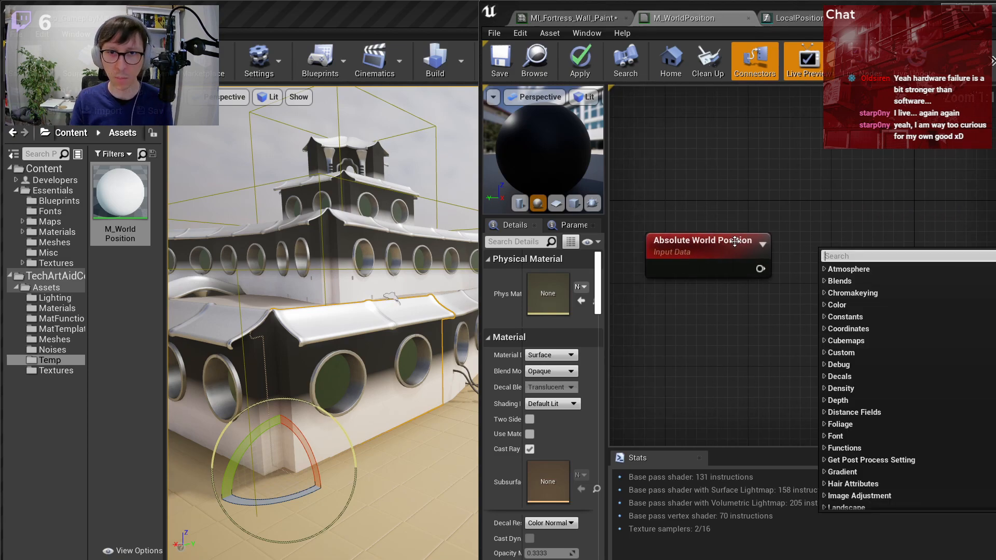
left_click(711, 241)
left_click_drag(711, 241, 649, 221)
left_click(770, 248)
scroll(770, 249, "down", 2)
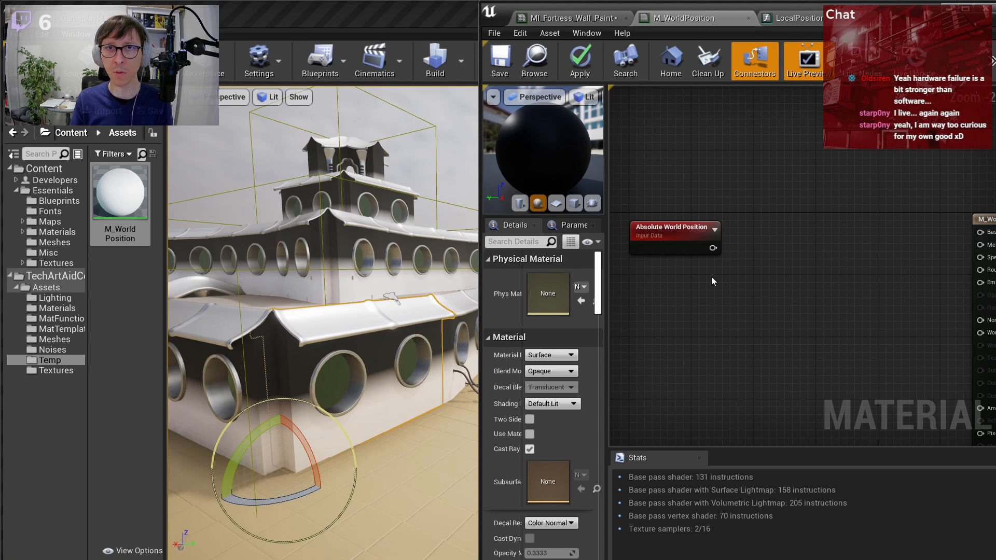
- Add a ComponentMask node and connect the Absolute World Position output to its input
right_click(748, 261)
type("compop")
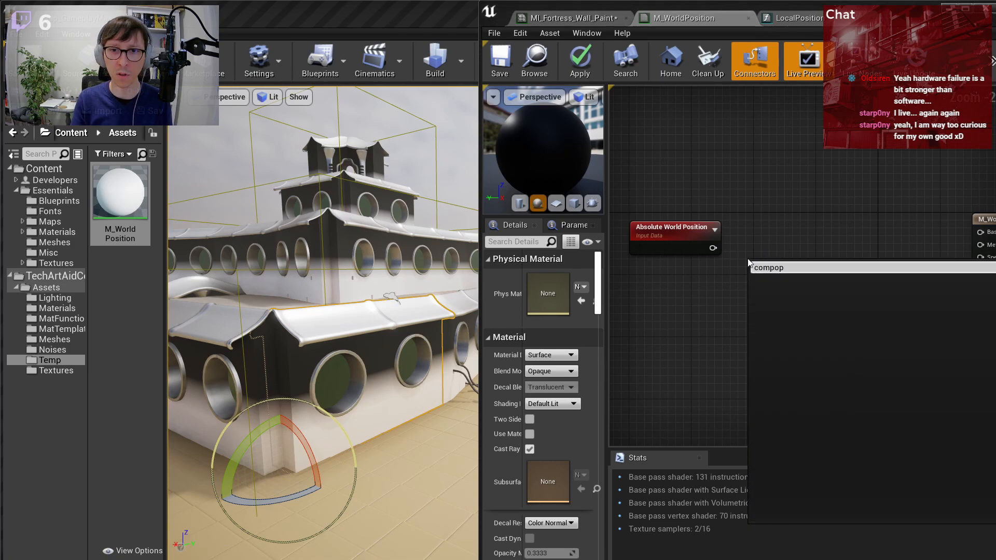
key("BackSpace")
key("Return")
scroll(748, 259, "up", 2)
left_click_drag(706, 245, 759, 283)
left_click_drag(666, 227, 656, 257)
mouse_move(774, 261)
left_mouse_down()
mouse_move(753, 261)
mouse_move(761, 263)
left_mouse_up()
right_click_drag(706, 306, 836, 308)
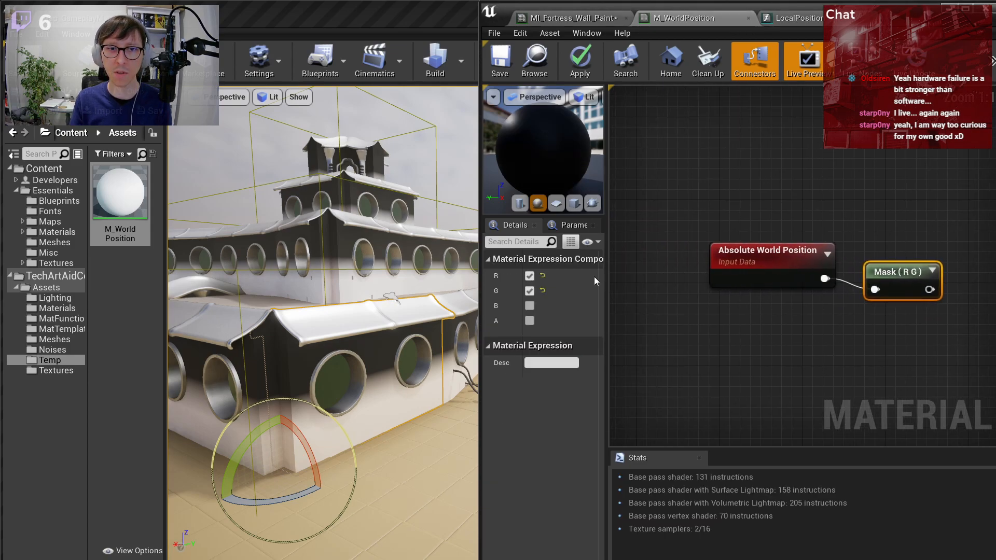
- Set the mask node to pass the R and B channels instead of R and G
left_click(529, 291)
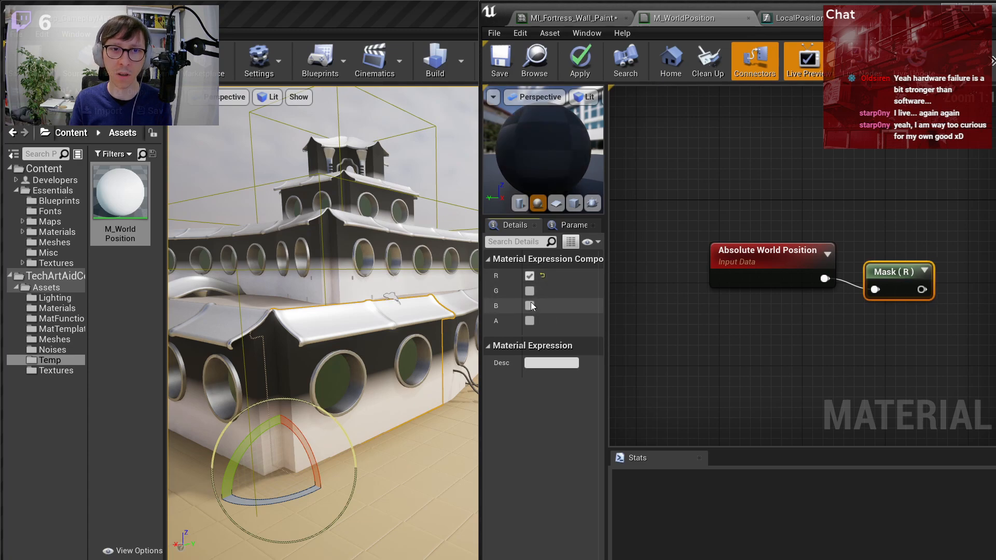
left_click(530, 306)
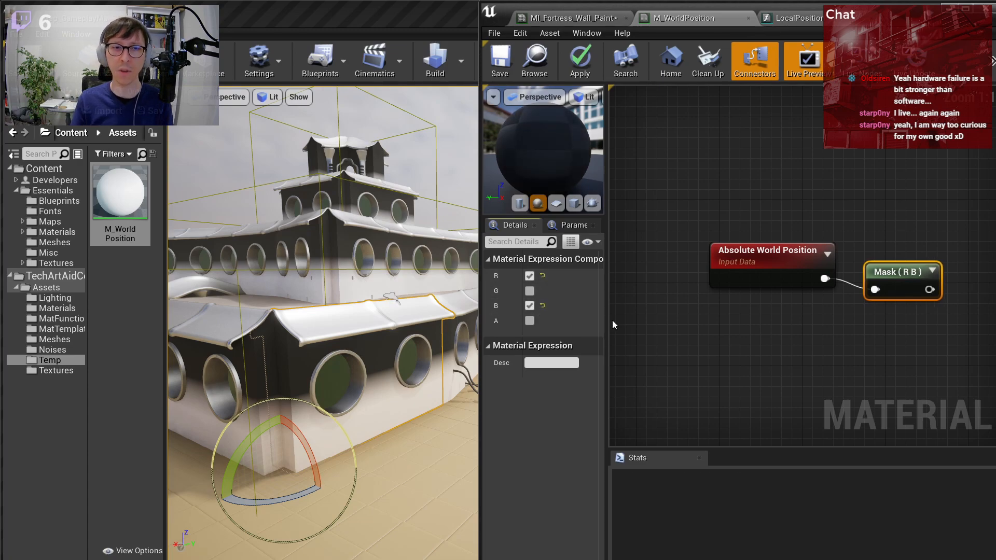
right_click_drag(866, 314, 723, 313)
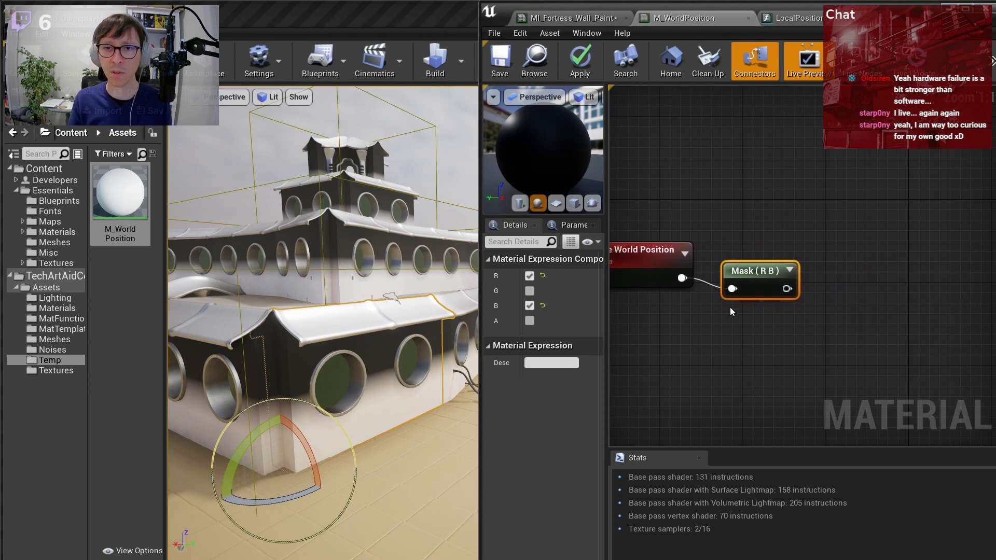
- Add a TextureSampleParameter2D node beside the mask and name the parameter Tex
left_click(862, 332)
scroll(783, 311, "down", 3)
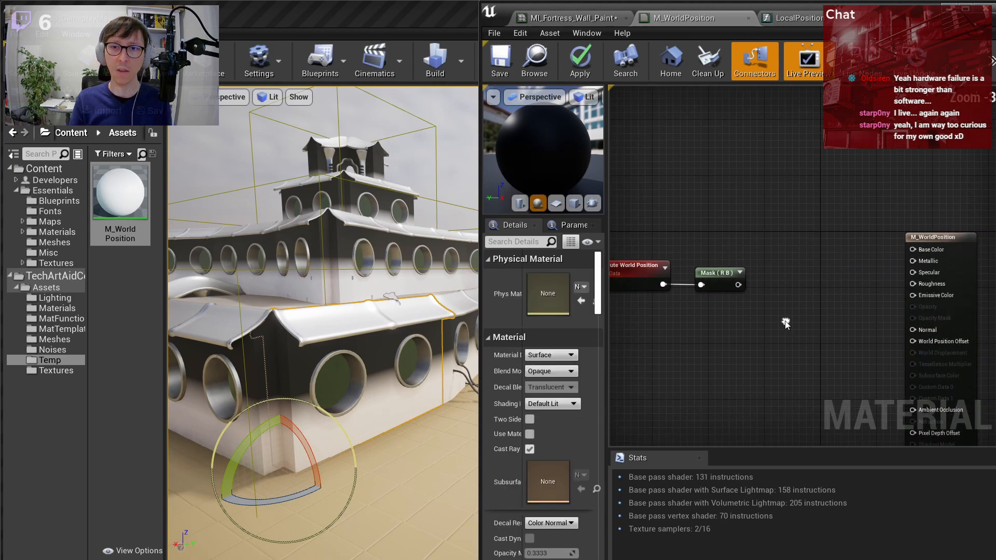
right_click(780, 293)
type("textu")
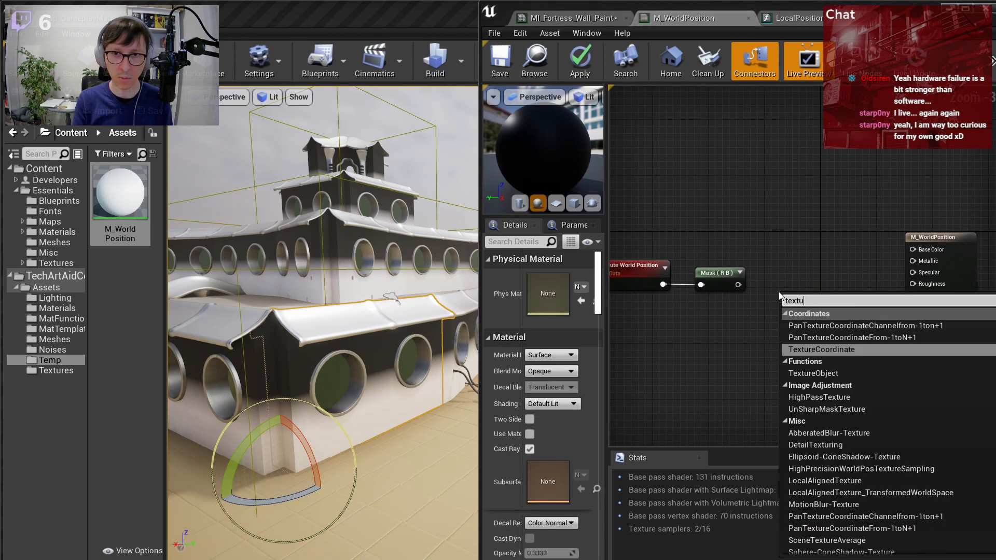
type(" pr")
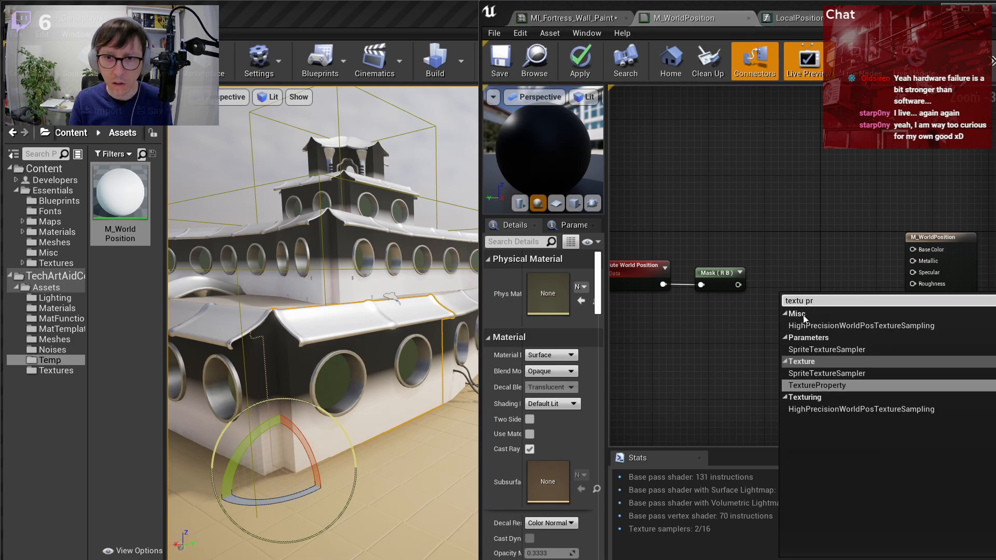
key("ctrl+a")
key("BackSpace")
type("text sample")
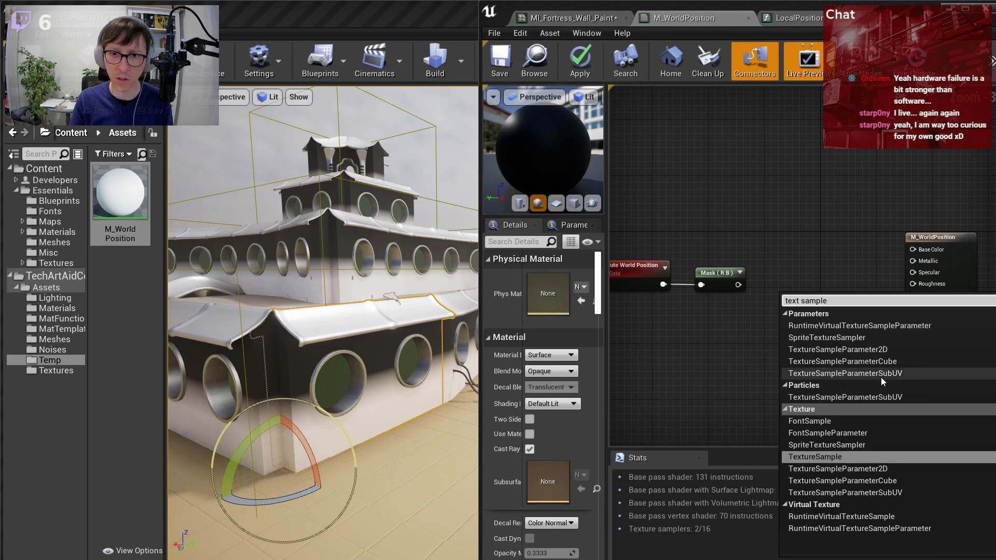
key("Down")
key("Return")
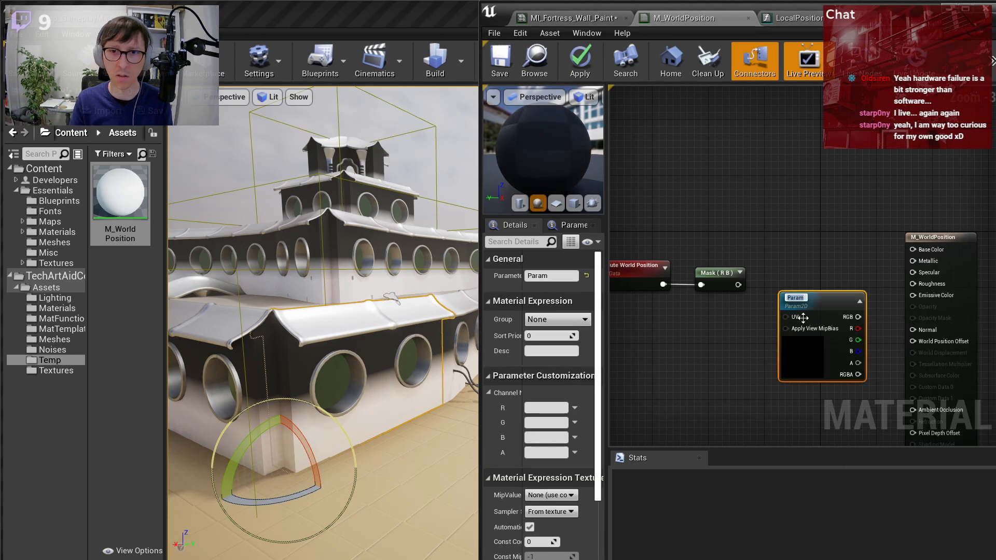
type("Tex")
key("Return")
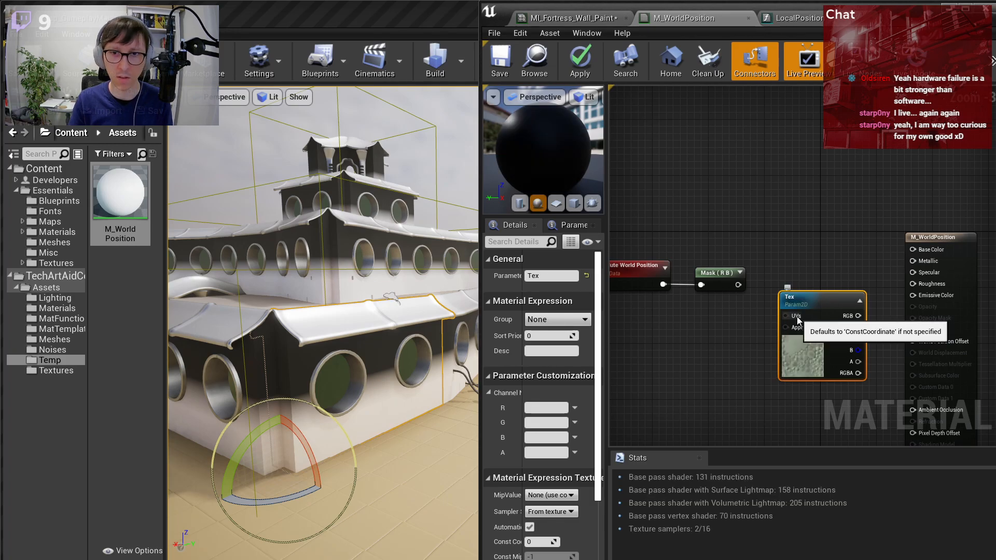
- Assign the wood plank texture as the default texture of the Tex parameter
scroll(797, 320, "up", 2)
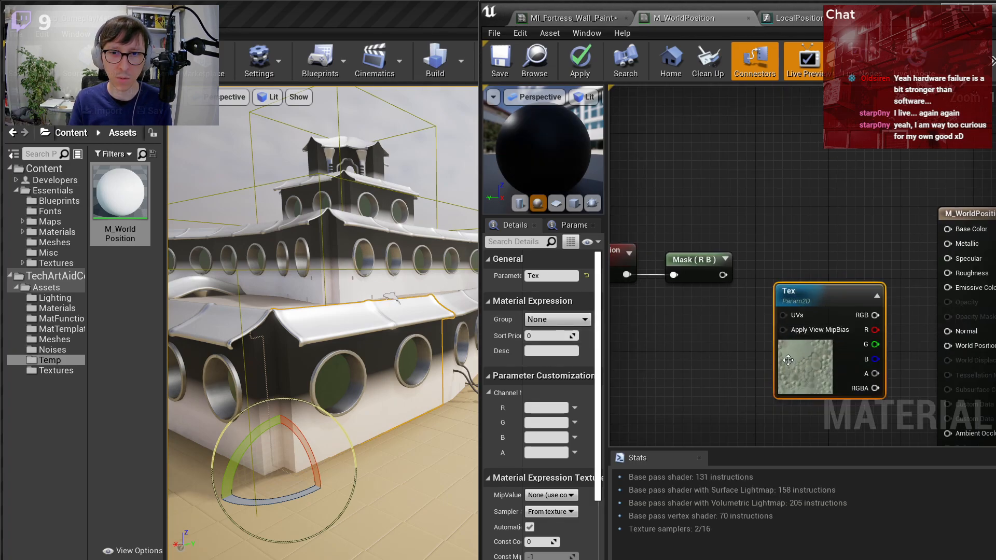
scroll(581, 352, "down", 3)
left_click(577, 495)
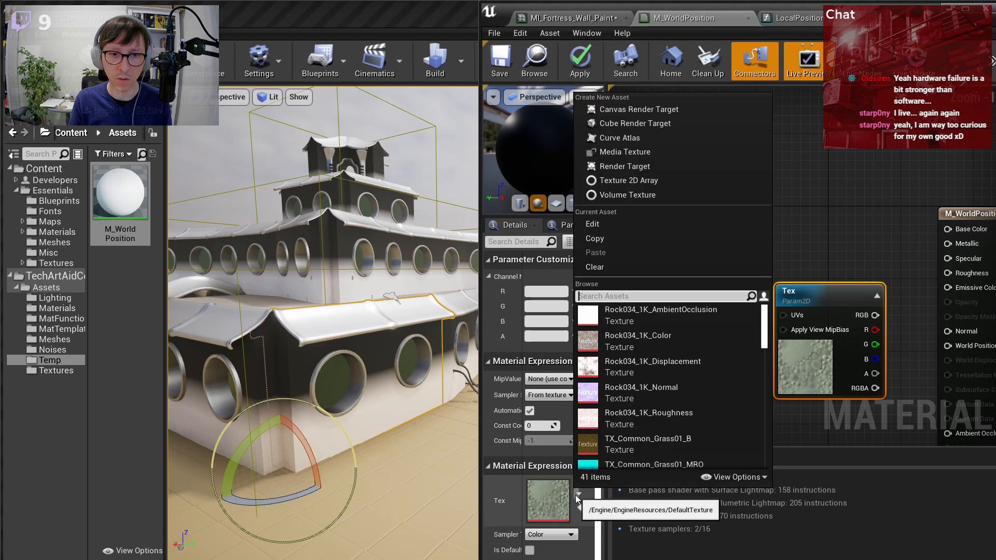
scroll(652, 362, "down", 6)
scroll(630, 405, "down", 6)
left_click(604, 390)
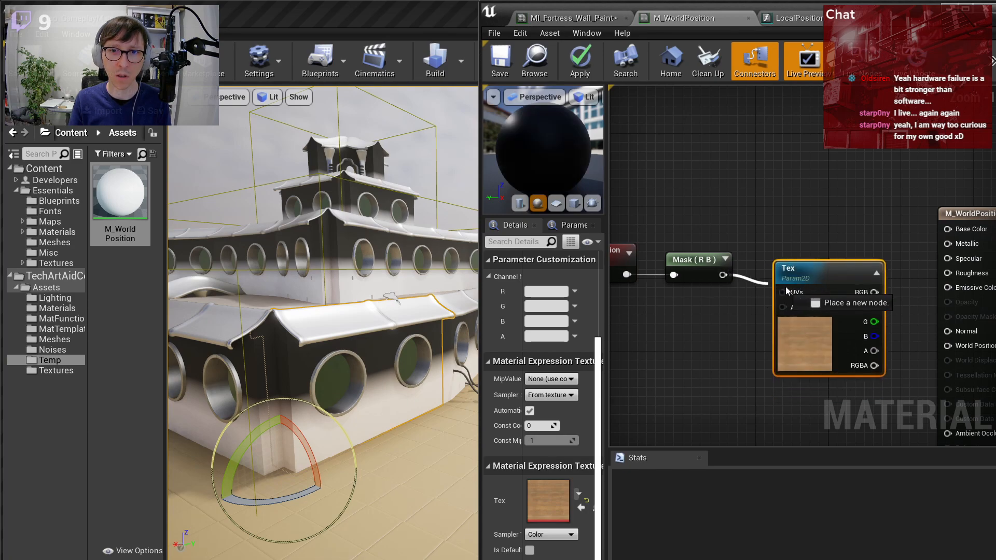
- Connect the R B mask to Tex's UVs and Tex's RGB output to Base Color, and apply the material
left_click(826, 196)
left_click_drag(856, 273, 947, 229)
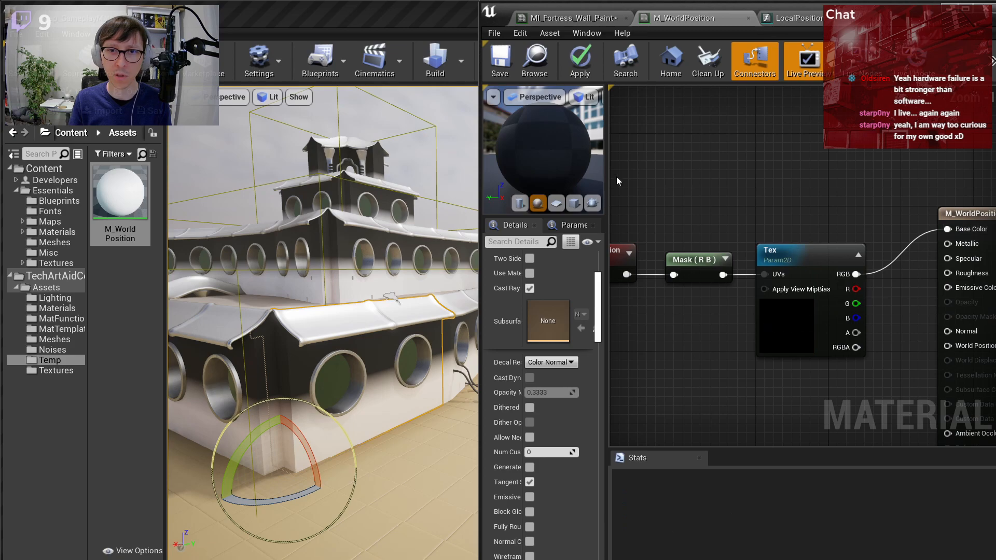
right_click_drag(628, 202, 778, 193)
left_click(739, 260)
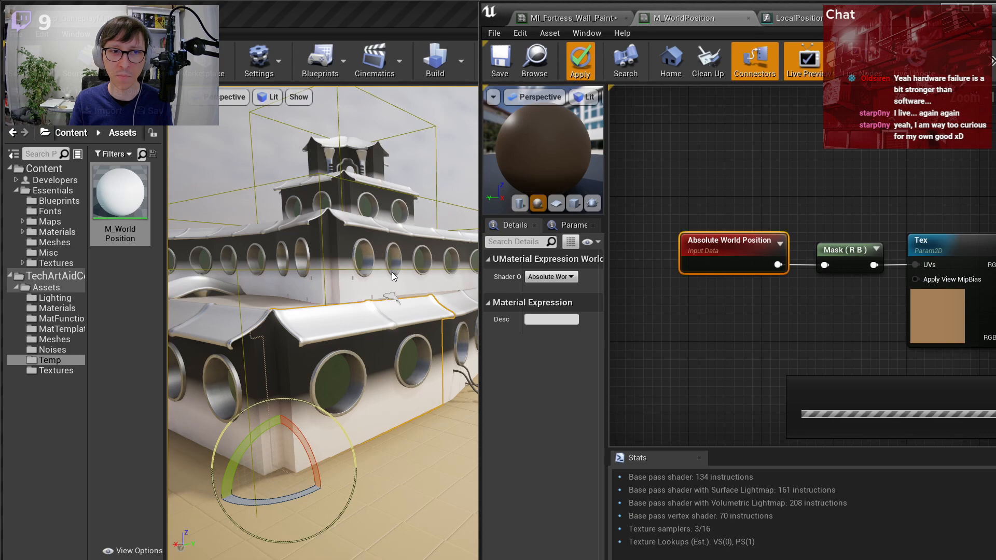
- Examine the world-projected texture on the fortress walls up close and from further back
mouse_move(390, 272)
right_mouse_down()
mouse_move(353, 301)
mouse_move(345, 343)
mouse_move(362, 274)
mouse_move(468, 276)
mouse_move(399, 266)
right_mouse_up()
key("w")
key("w")
key("s")
key("s")
key("s")
key("s")
key("s")
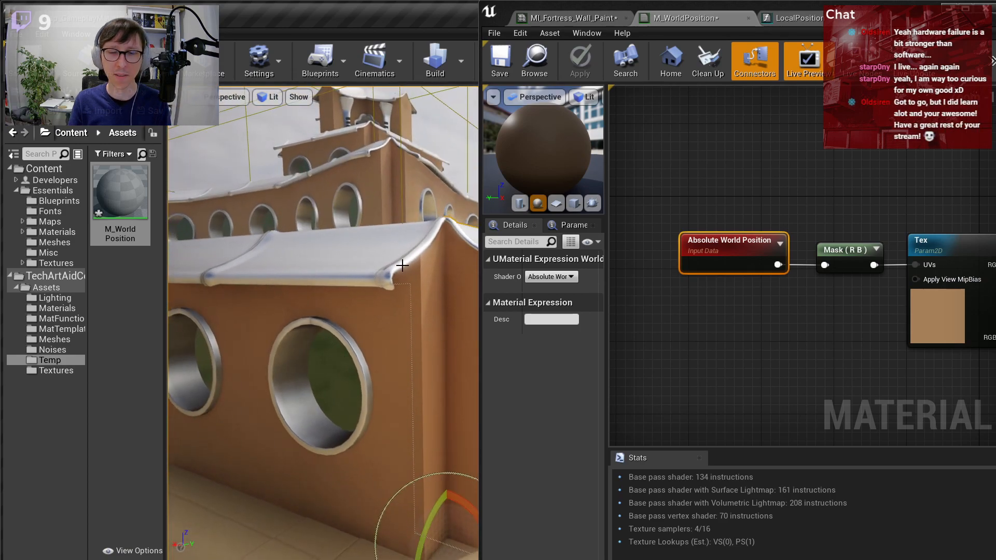
- Insert a Multiply node between Absolute World Position and the mask, with the world position feeding its A input
left_click(748, 315)
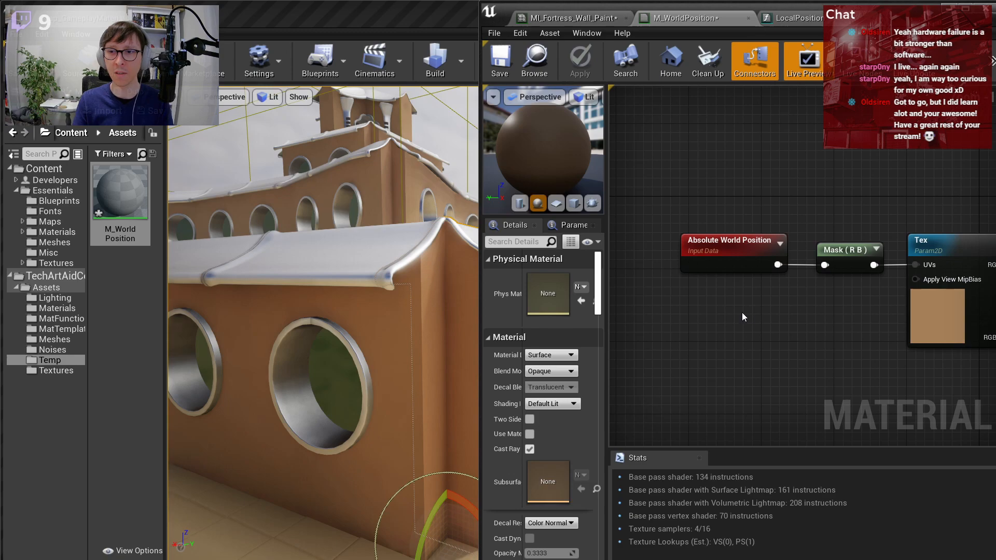
right_click_drag(705, 213, 814, 225)
left_click_drag(847, 261, 746, 261)
right_click(830, 245)
type("mult")
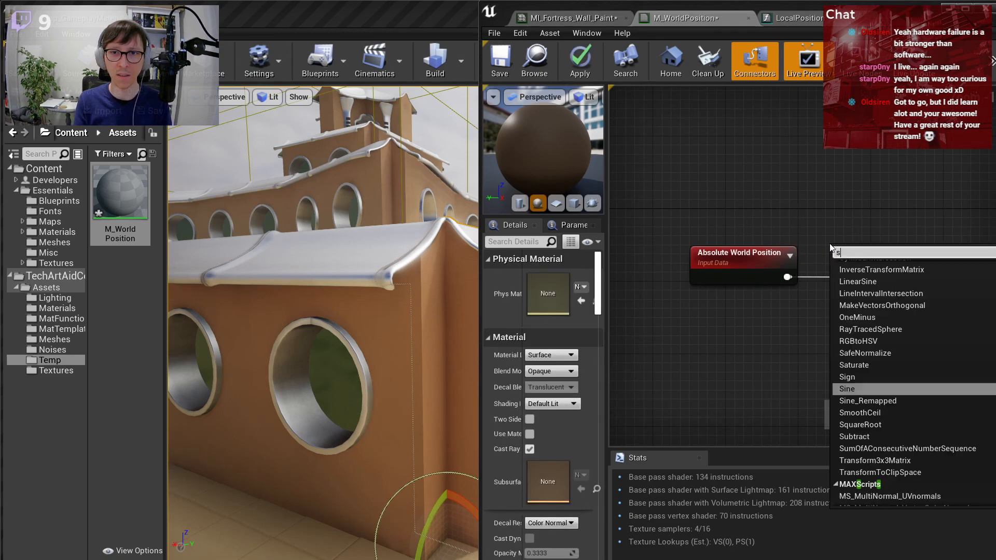
key("Return")
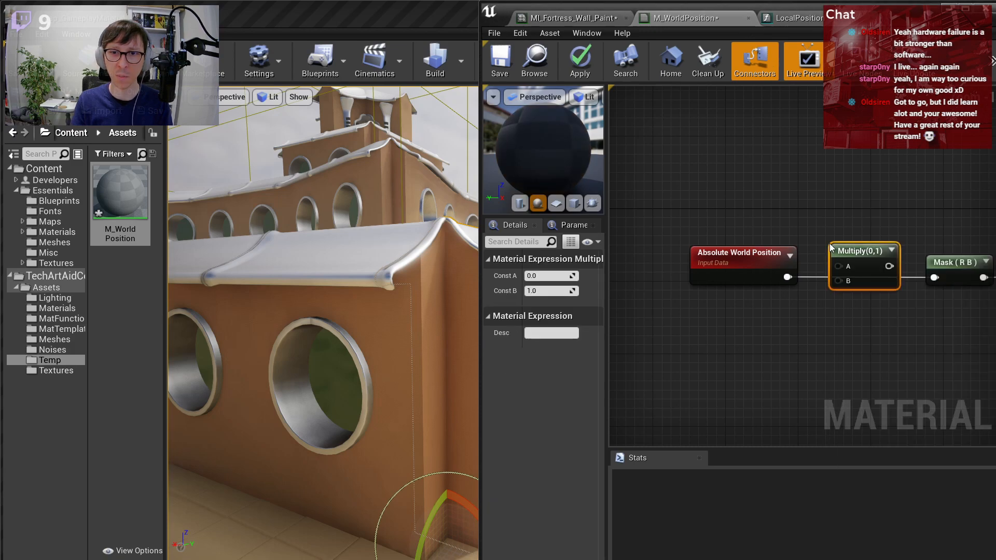
left_click_drag(844, 245, 839, 258)
left_click_drag(787, 277, 934, 277)
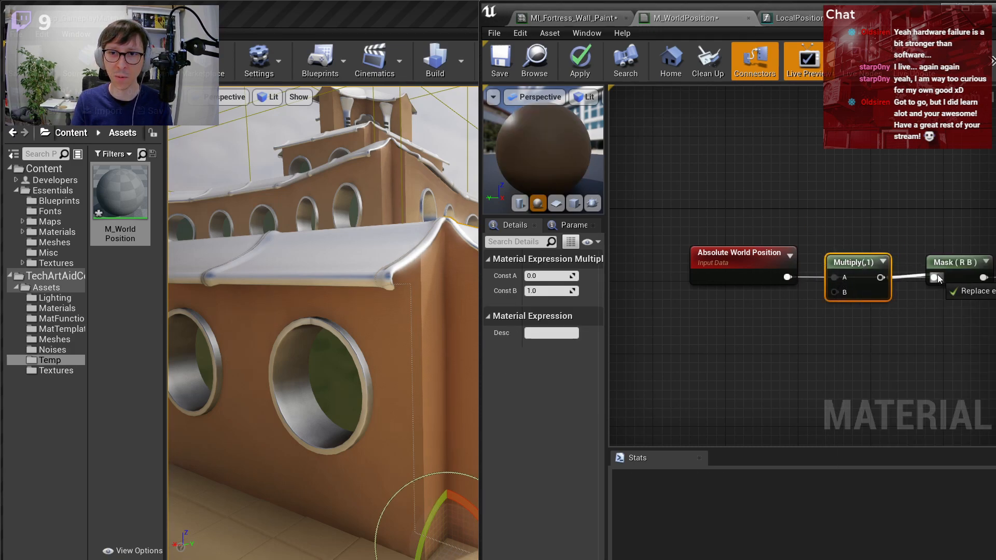
left_click(745, 338)
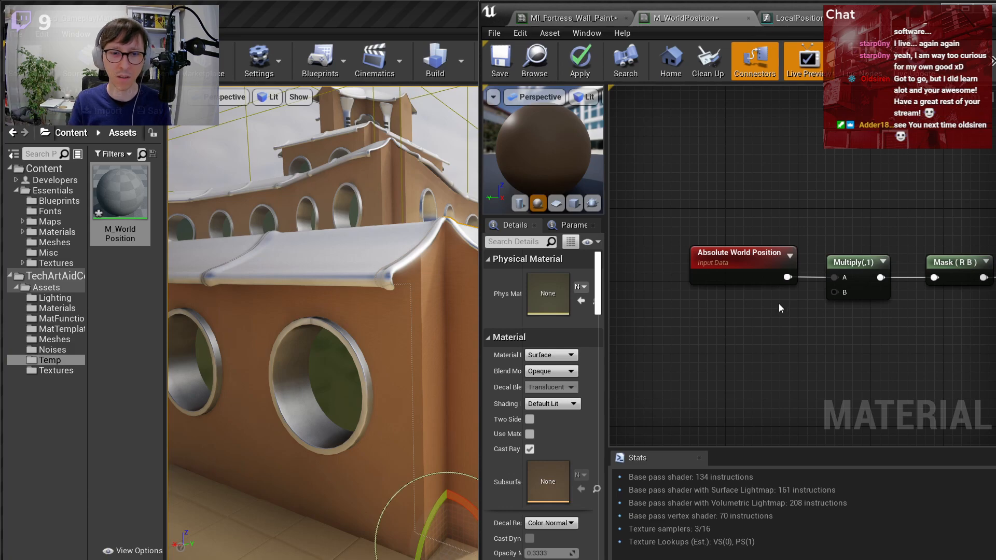
- Add a scalar parameter named Tiling beneath the world position node and set its default value to 0.01
left_click(717, 314)
type("ssssssssss")
type("Tiling")
key("Return")
left_click_drag(749, 324, 775, 319)
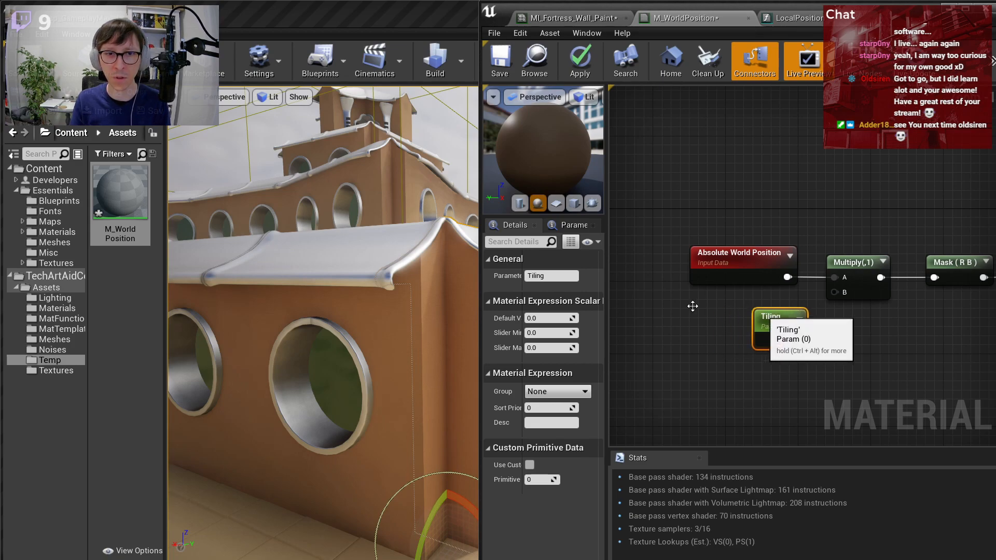
left_click(551, 318)
type("0.01")
key("Return")
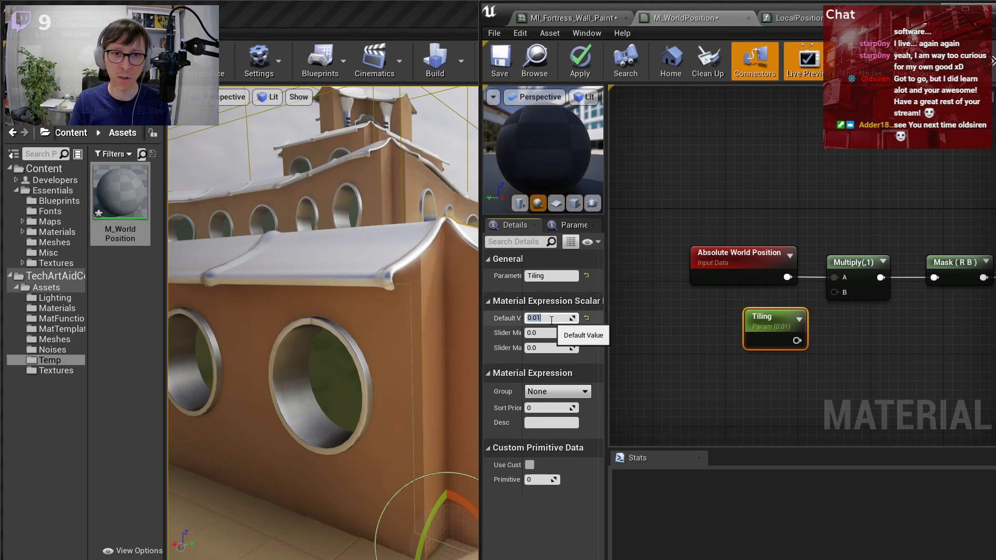
- Connect the Tiling parameter to Multiply's B input and apply the material
left_click_drag(797, 341, 834, 292)
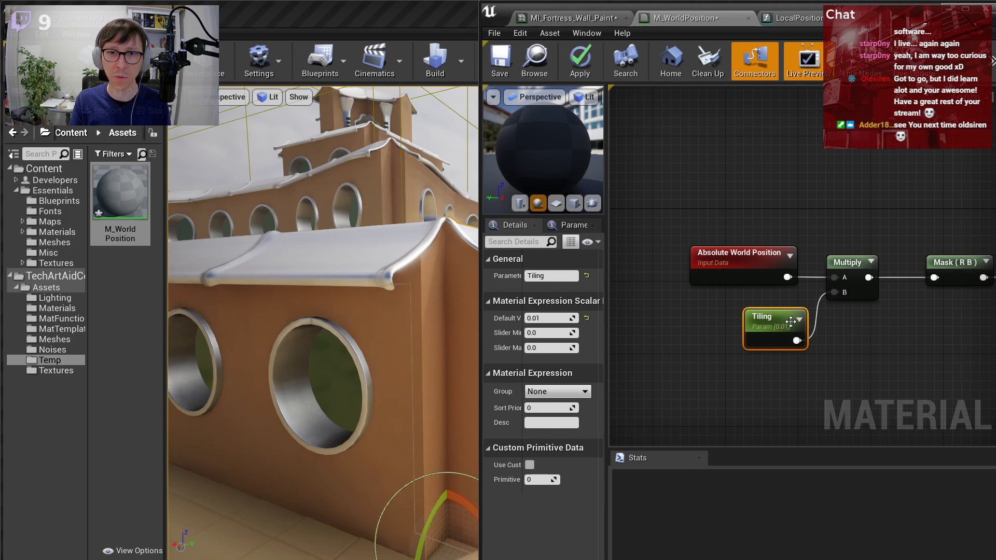
left_click_drag(777, 327, 767, 326)
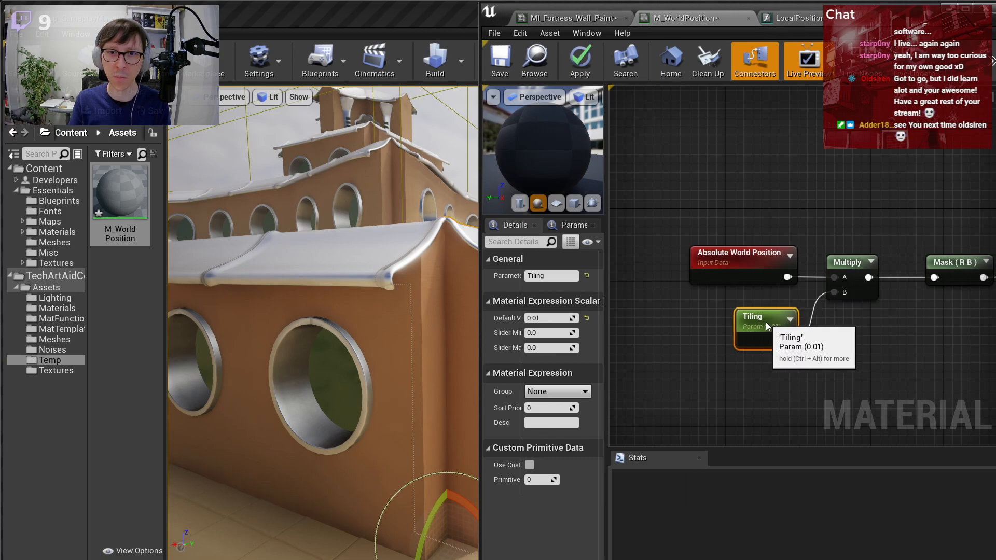
left_click(580, 61)
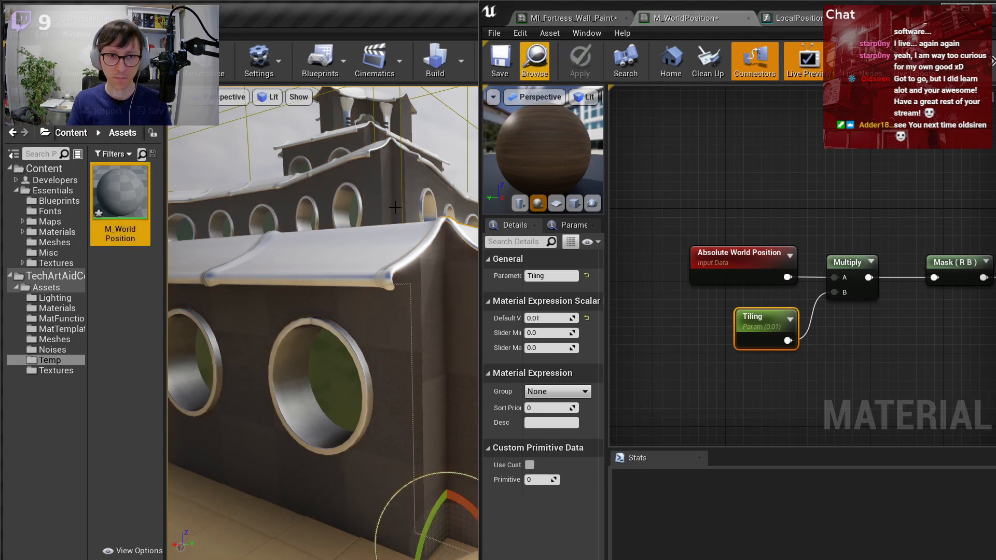
- Switch the component mask's channels to G and B and apply the material
key("w")
right_click_drag(379, 284, 394, 270)
key("s")
key("d")
key("d")
key("w")
right_click_drag(875, 337, 757, 339)
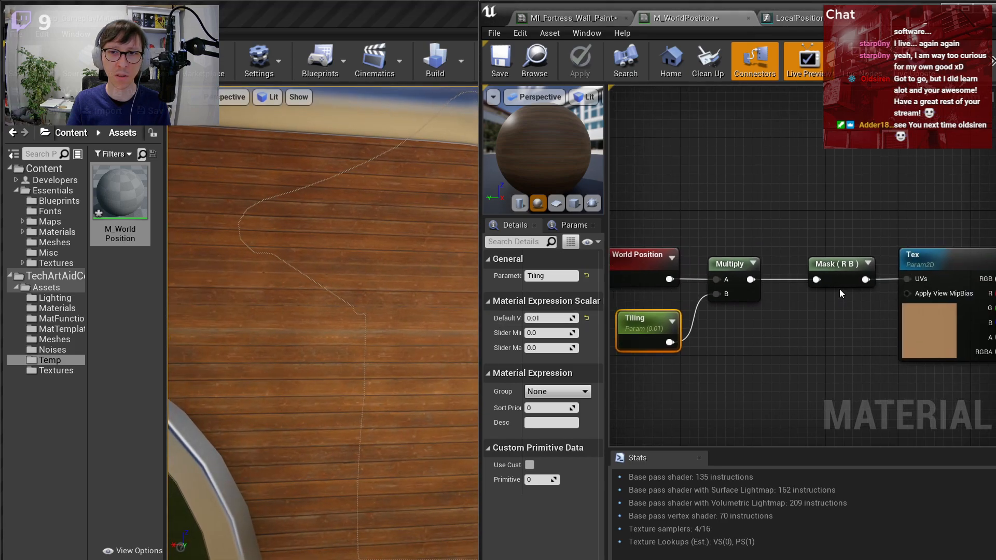
left_click(833, 263)
left_click(529, 275)
left_click(529, 290)
right_click_drag(396, 291, 396, 291)
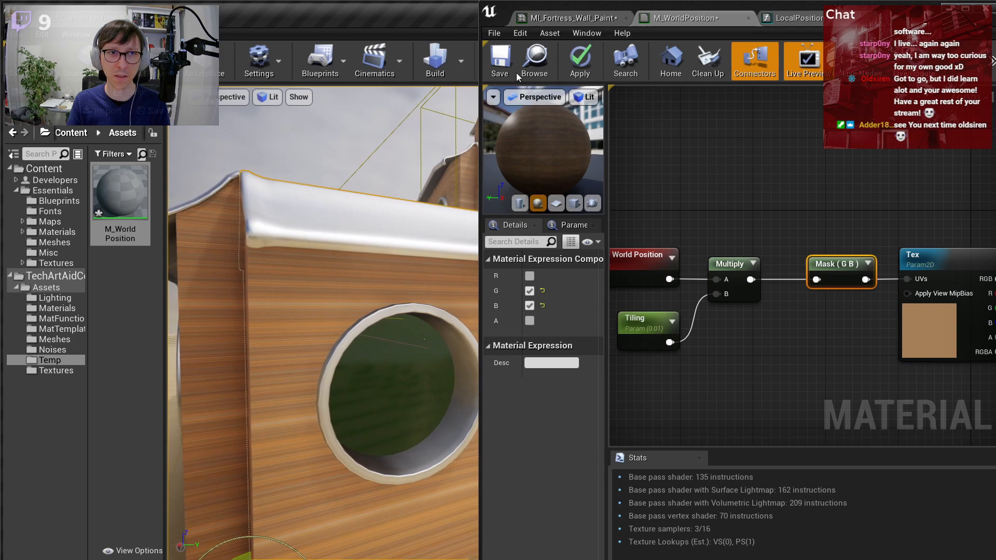
left_click(575, 65)
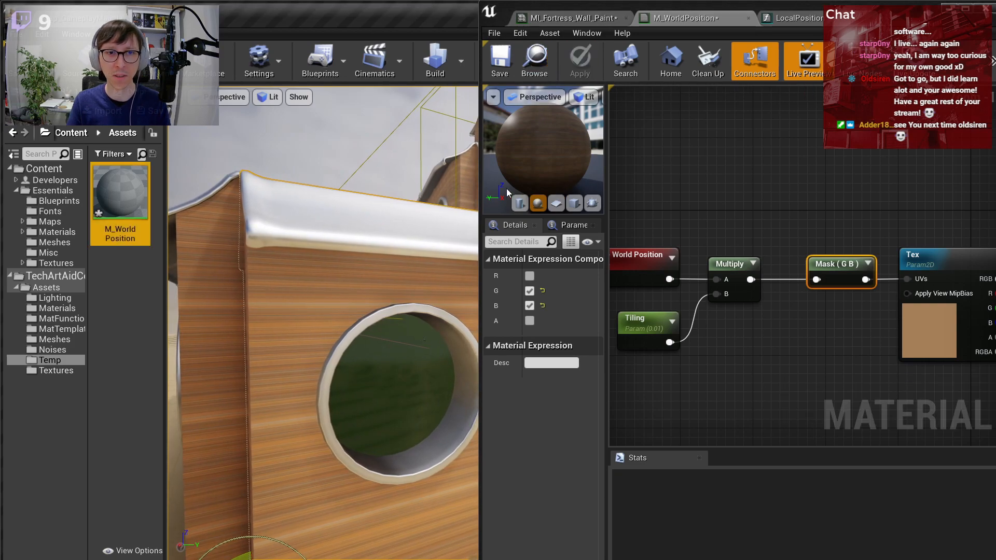
- Narrow the material editor to widen the level view and set the Tiling parameter's default value to 0.005
left_click_drag(481, 186, 524, 181)
right_click_drag(405, 306, 405, 306)
left_click(673, 324)
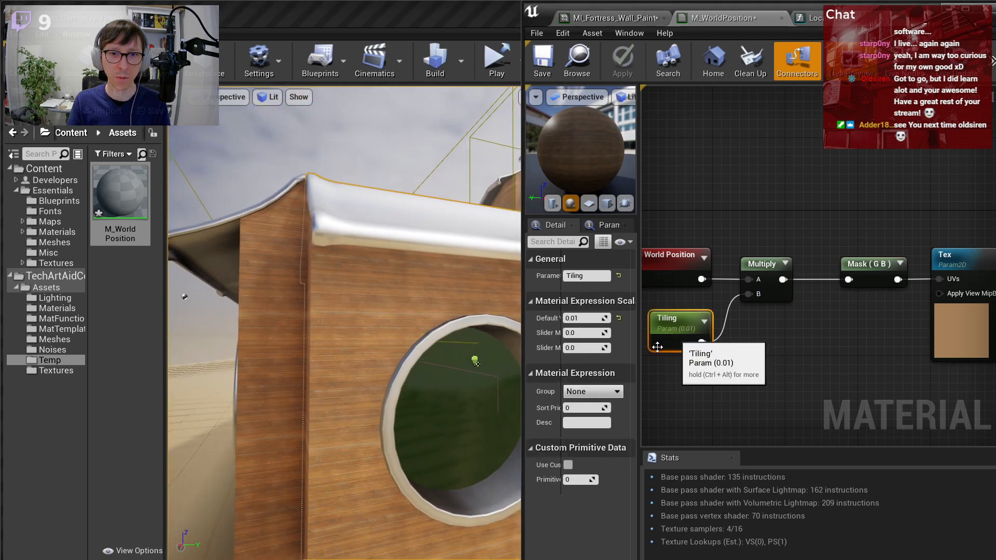
mouse_move(590, 316)
left_mouse_down()
mouse_move(618, 315)
mouse_move(590, 316)
left_mouse_up()
left_click(593, 316)
type("0.00")
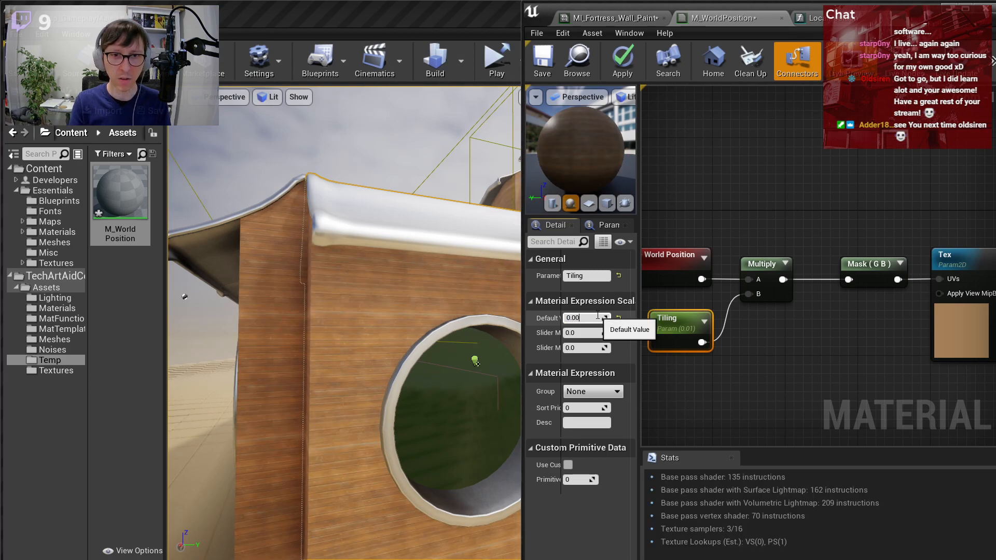
type("5")
key("Return")
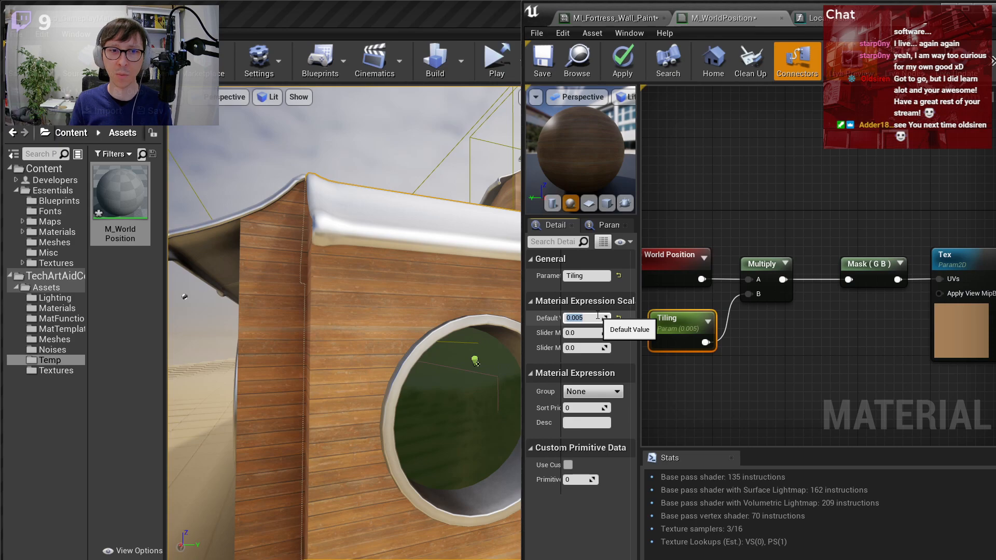
- Move the Absolute World Position, Tiling and Multiply nodes up and away from the mask to make room in the graph
left_click(685, 258)
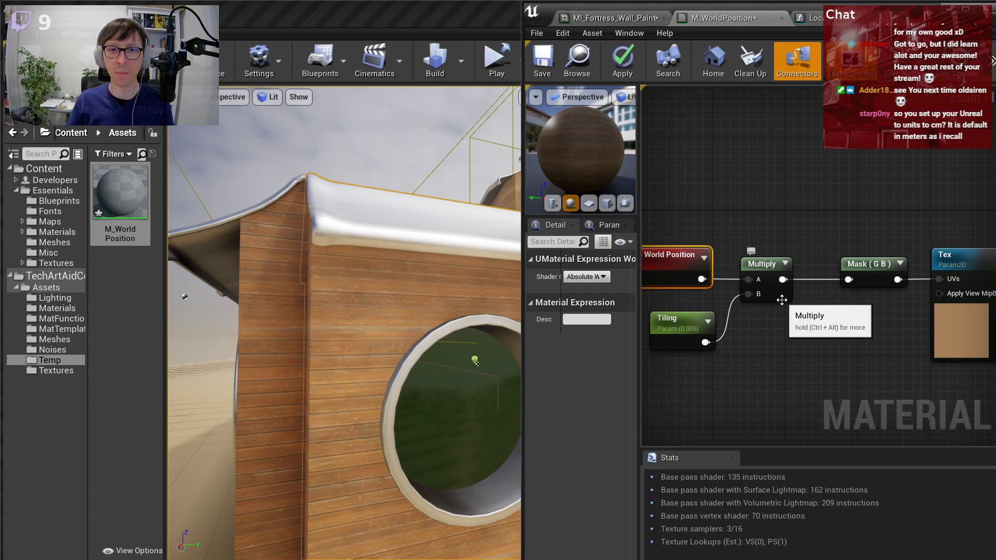
scroll(785, 362, "down", 2)
left_click_drag(698, 233, 782, 355)
left_click_drag(769, 286, 761, 259)
left_click(736, 328)
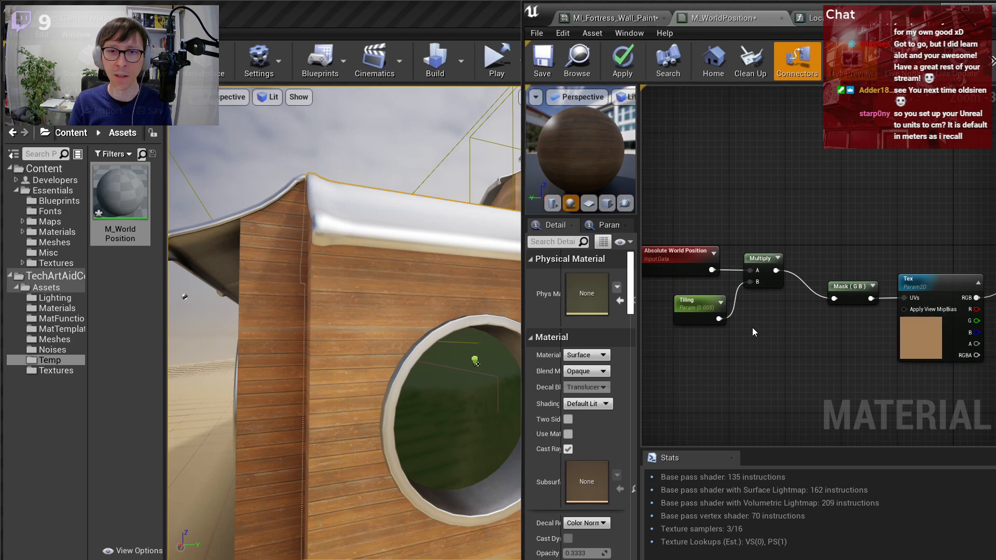
scroll(752, 327, "up", 2)
left_click(749, 328)
left_click_drag(702, 253, 721, 254)
- Insert an Add node between Multiply and the mask, with Multiply's output feeding its A input
left_click(831, 300)
left_click_drag(783, 254, 760, 349)
left_click_drag(649, 167, 753, 301)
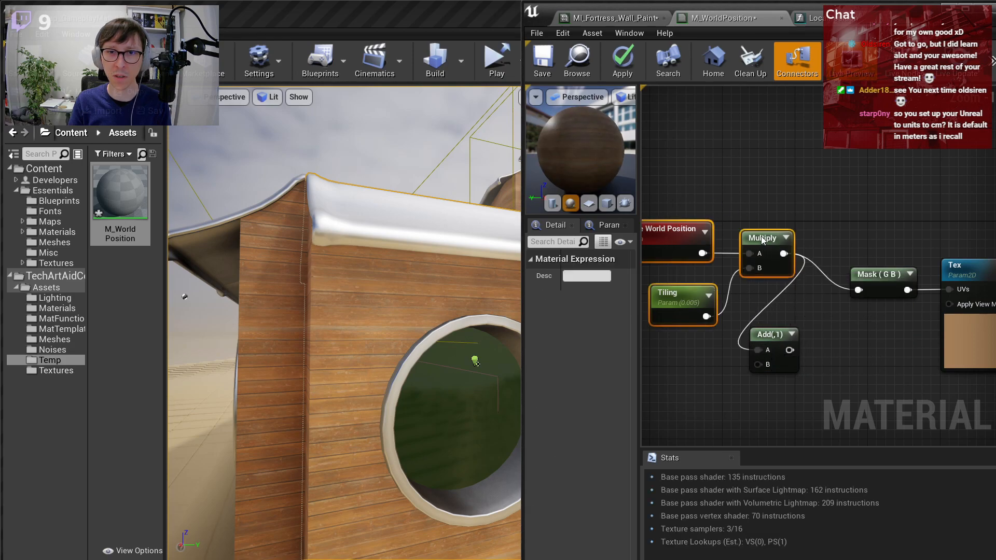
left_click_drag(763, 235, 727, 236)
left_click_drag(767, 344, 863, 289)
right_click_drag(811, 376, 917, 352)
left_click(839, 327)
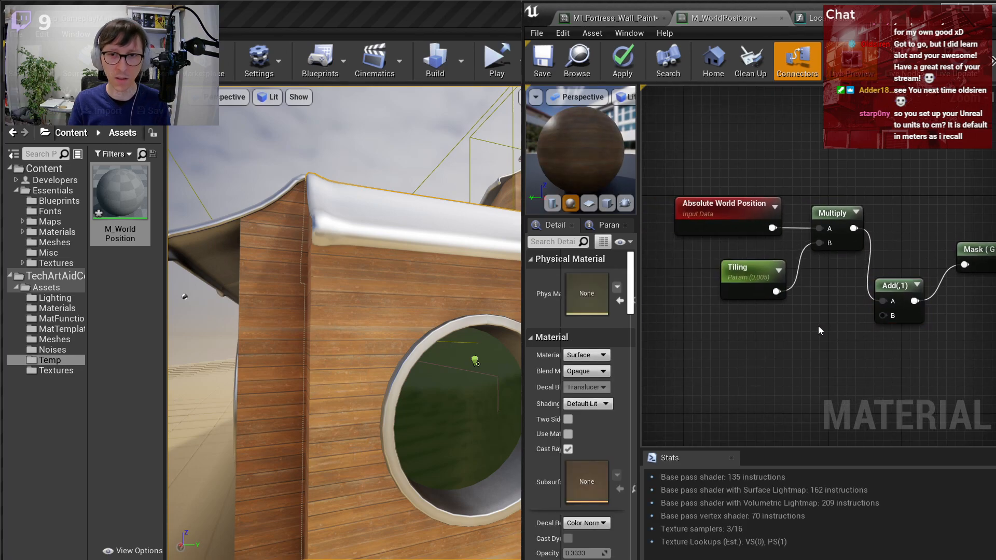
- Add a vector parameter named Offset below Tiling and connect its output to Add's B input
left_click(792, 341)
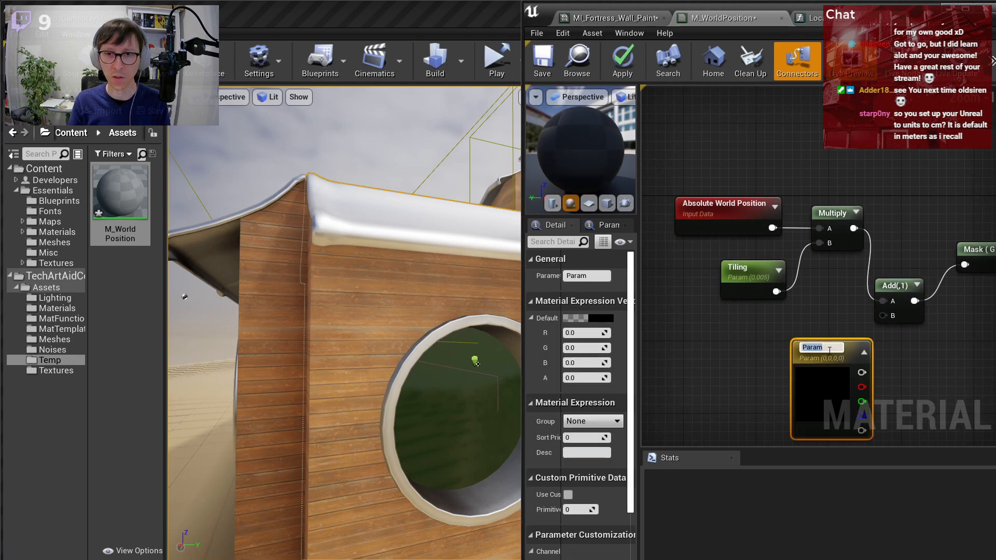
type("Offset")
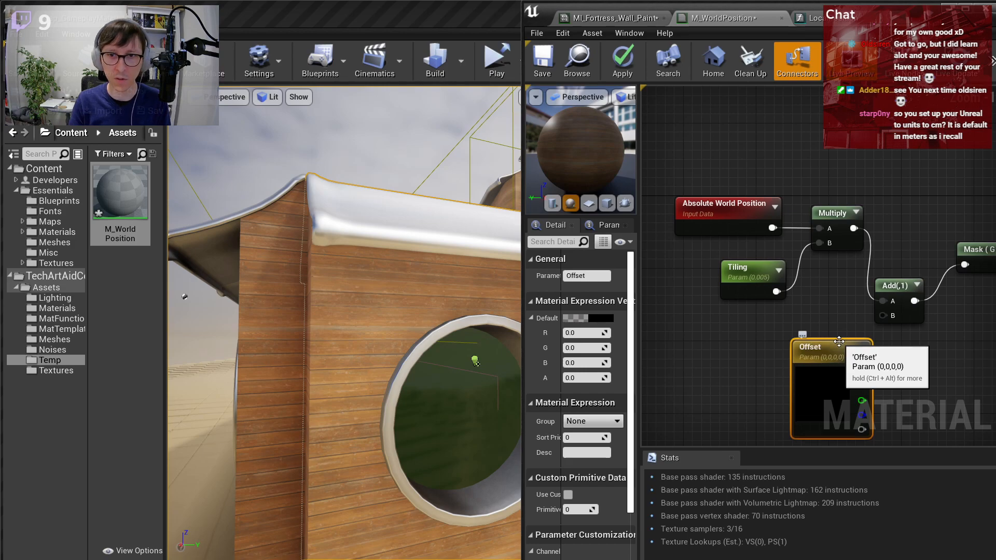
key("Return")
left_click_drag(861, 372, 883, 316)
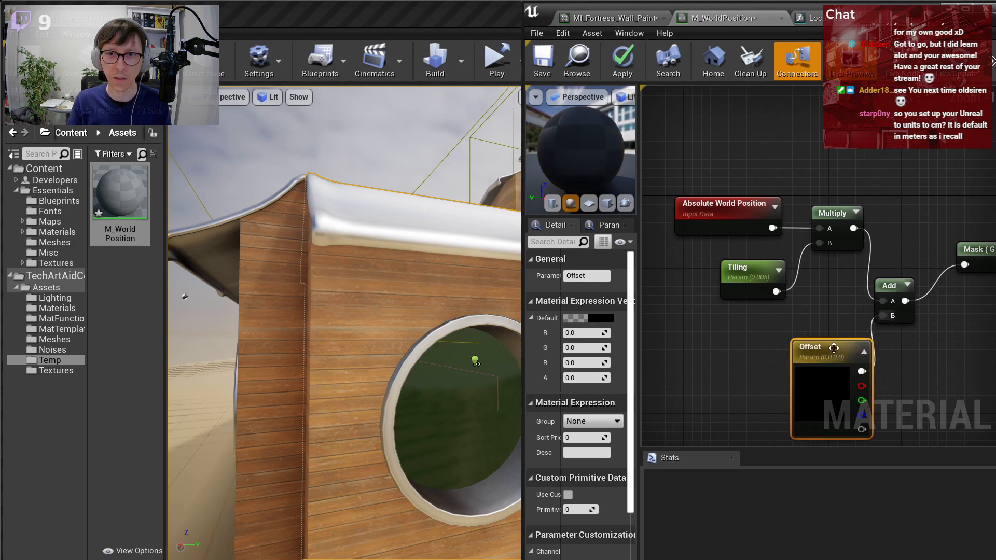
left_click_drag(819, 346, 794, 330)
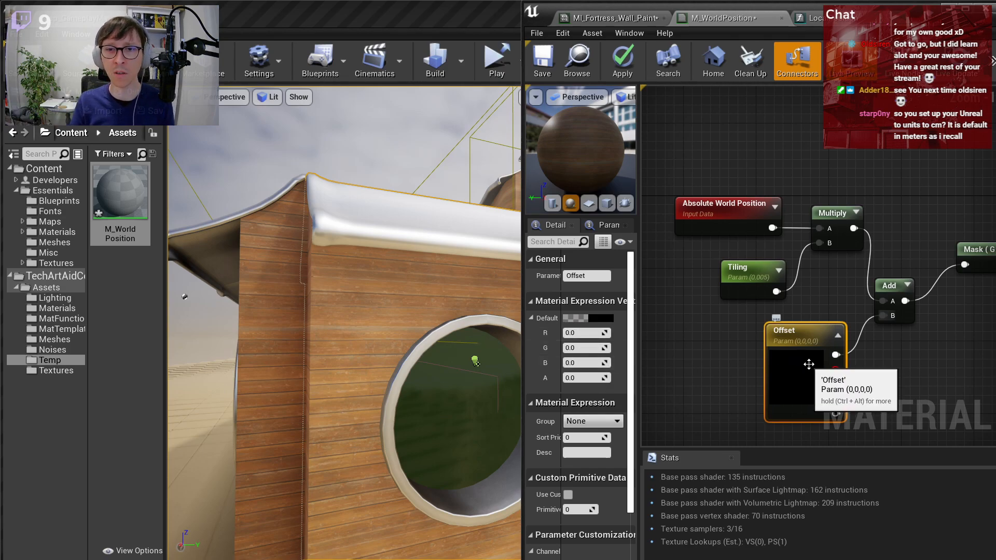
left_click_drag(895, 288, 904, 288)
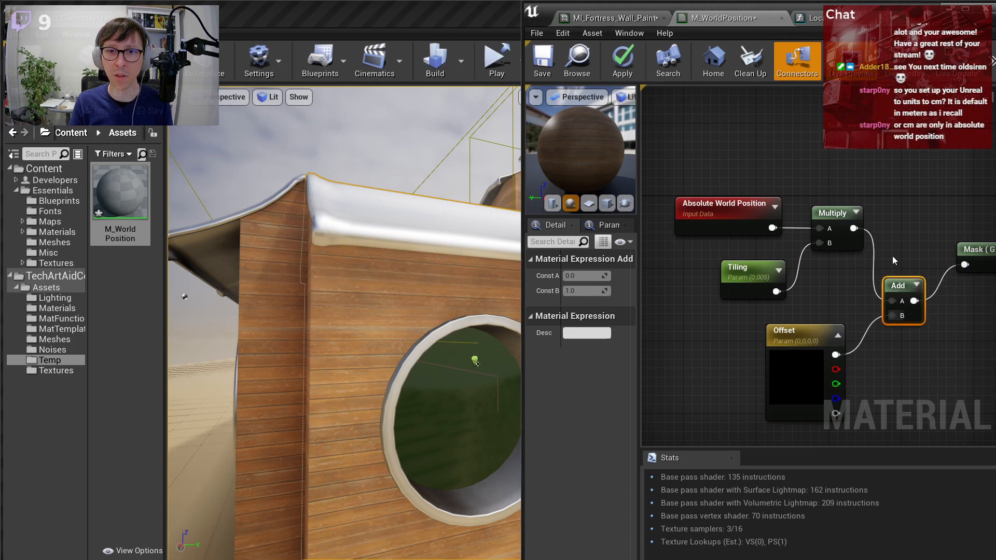
- Set the Offset parameter's B component to 0.1, apply the material, and raise B to 0.32
left_click(827, 361)
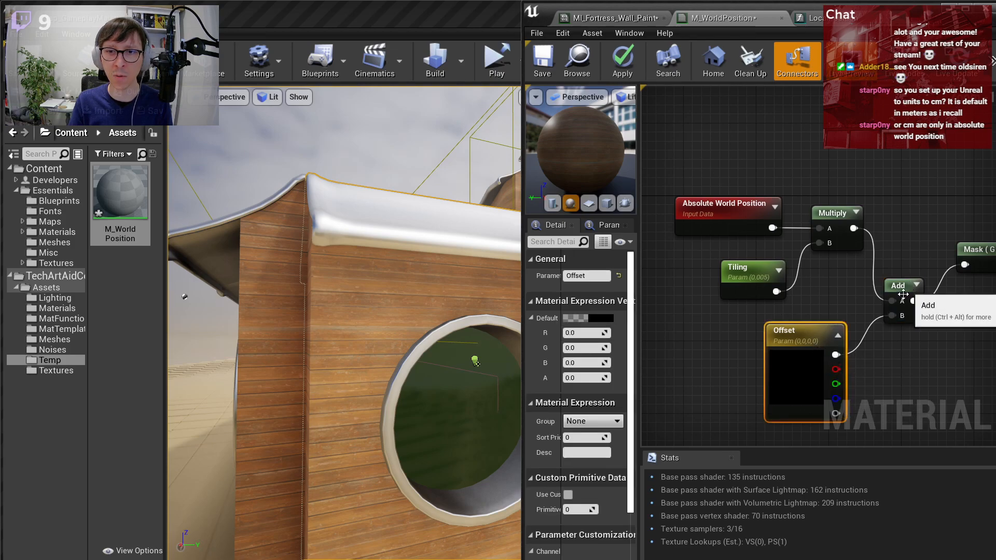
left_click(587, 332)
key("Tab")
key("Tab")
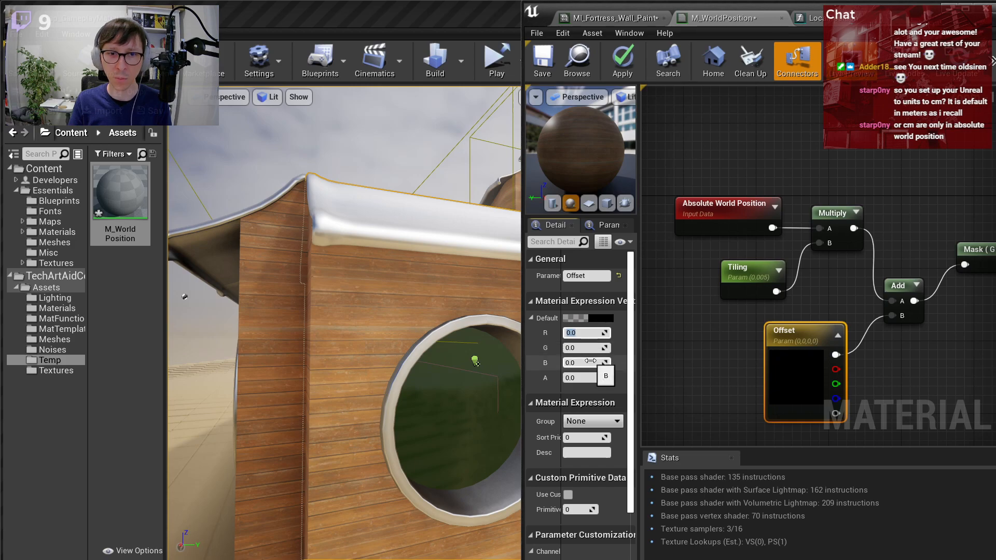
type("0.1")
key("Return")
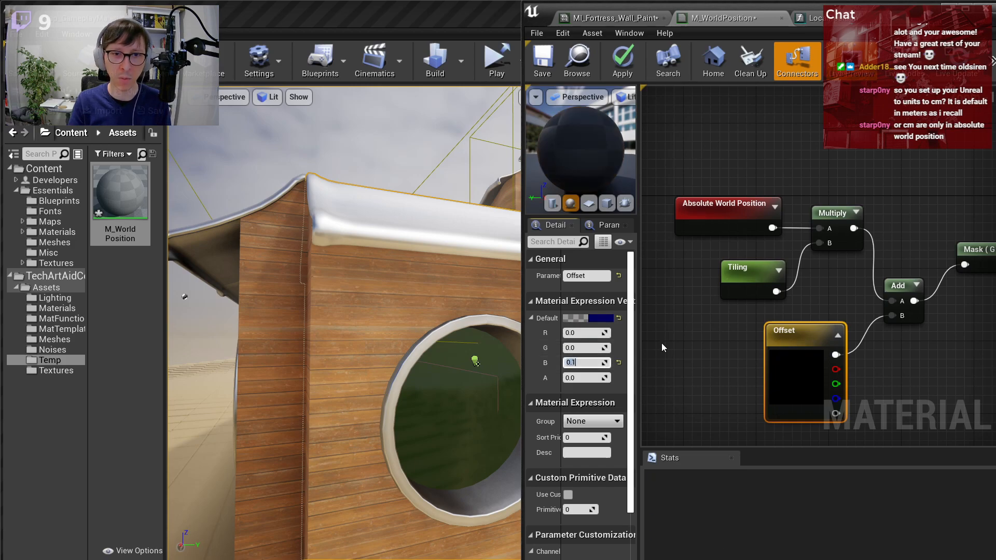
left_click(622, 66)
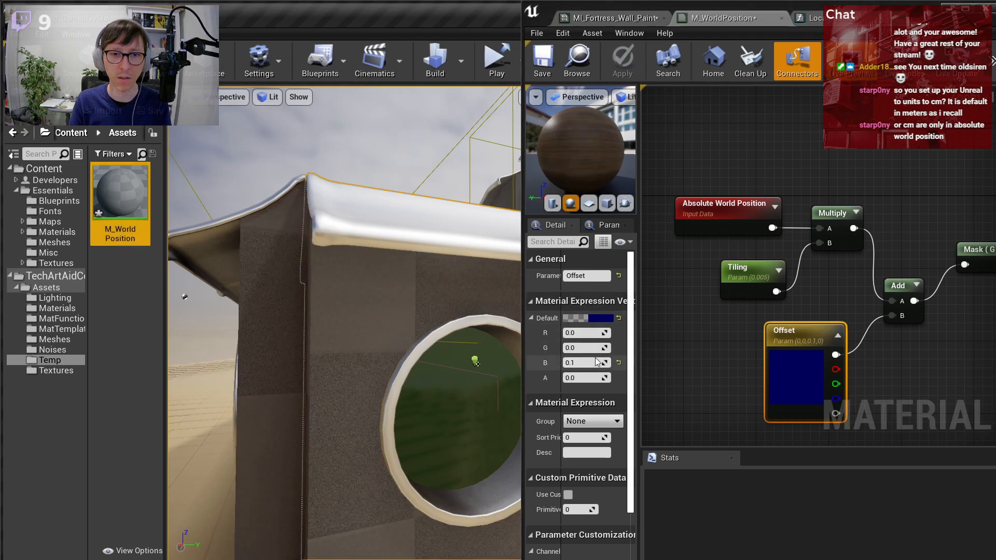
left_click_drag(599, 362, 591, 343)
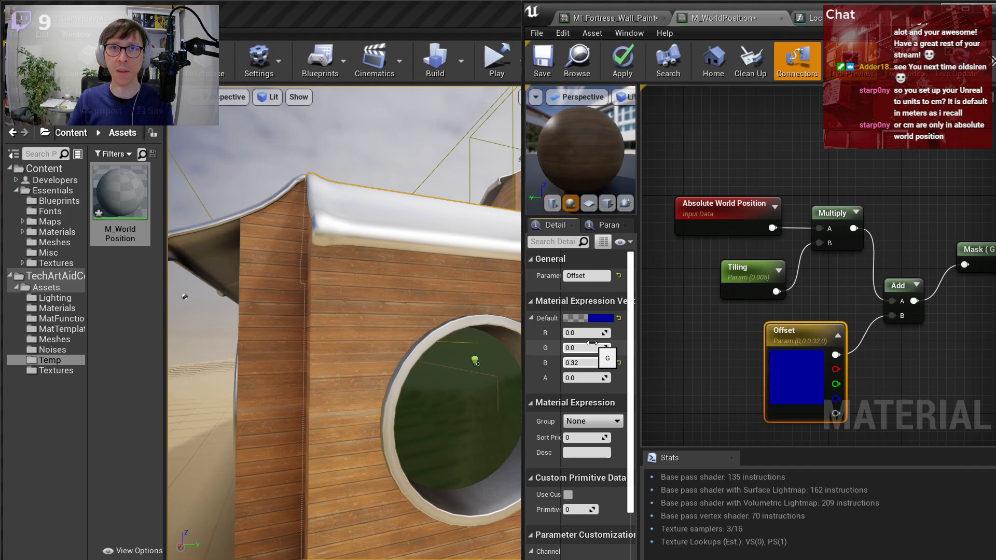
- Try rotating the selected fortress wall section to test the world-projected planks, and undo the rotation
key("s")
right_click_drag(394, 284, 394, 311)
key("d")
right_click_drag(425, 356, 430, 356)
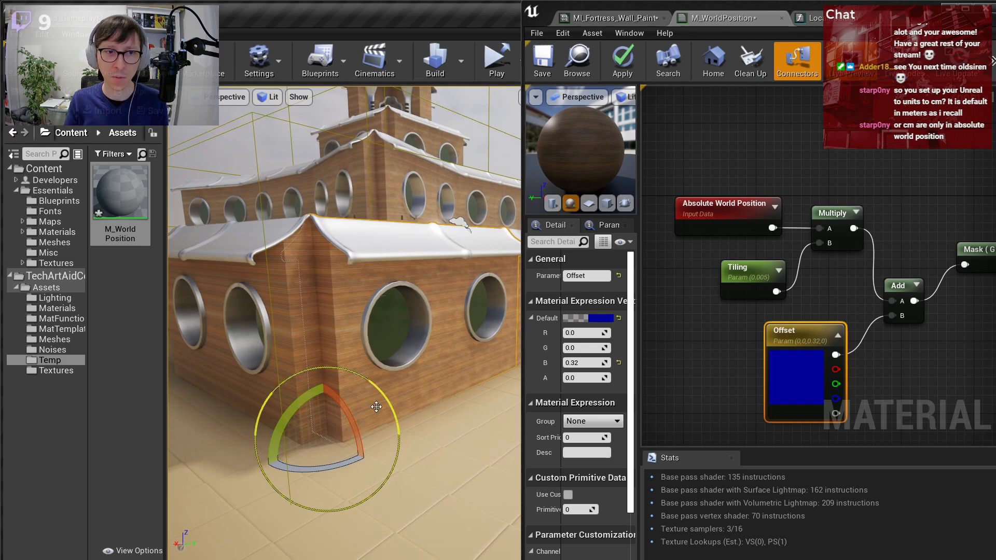
left_click_drag(295, 410, 259, 454)
right_click_drag(306, 394, 311, 371)
key("d")
key("s")
mouse_move(609, 363)
left_mouse_down()
mouse_move(568, 362)
mouse_move(594, 362)
left_mouse_up()
key("w")
mouse_move(409, 333)
right_mouse_down()
mouse_move(466, 333)
mouse_move(411, 328)
mouse_move(446, 342)
mouse_move(415, 343)
right_mouse_up()
key("a")
key("ctrl+z")
key("ctrl+z")
key("s")
- Minimize the material editor, bring up the selected wall's Transform settings, and widen their value fields
scroll(810, 266, "down", 1)
scroll(824, 289, "down", 1)
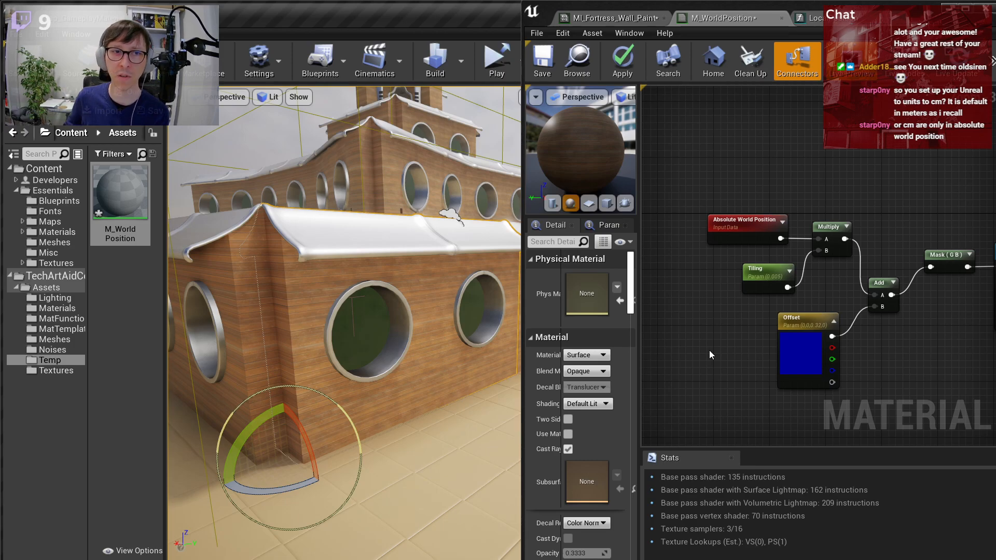
scroll(713, 337, "up", 1)
left_click(949, 9)
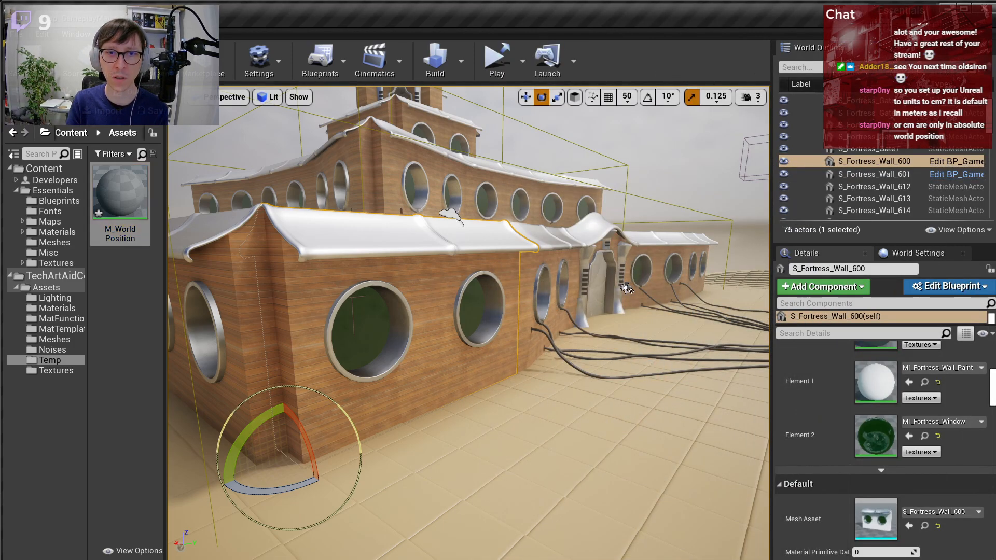
scroll(857, 367, "up", 5)
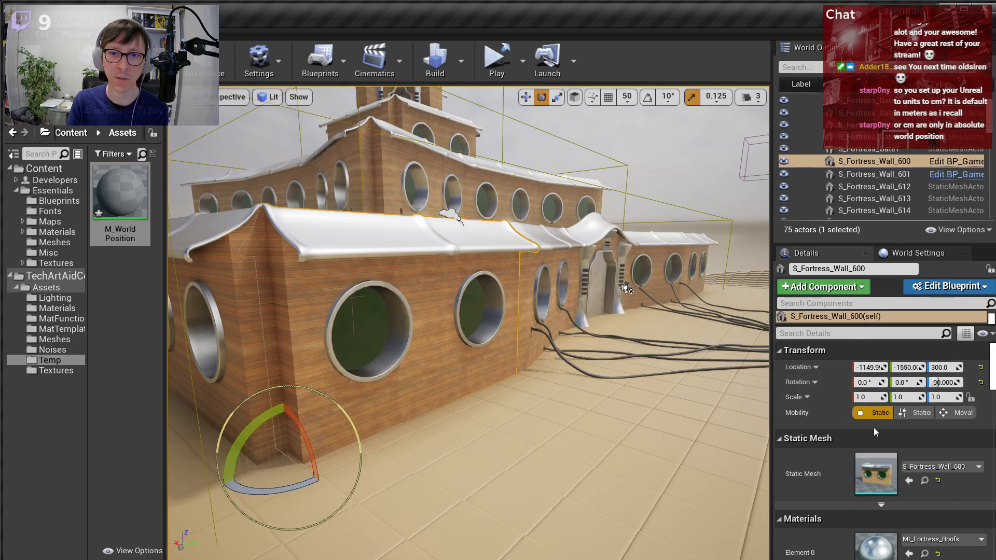
left_click_drag(851, 382, 839, 381)
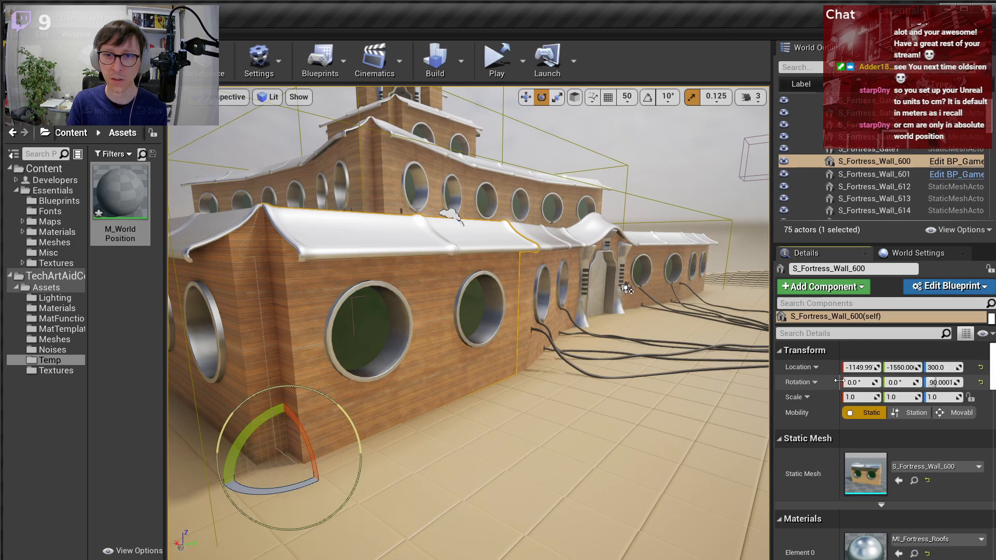
- Examine the world-projected wood planks on the selected fortress wall from several distances and angles
right_click_drag(584, 345, 545, 322)
key("s")
key("w")
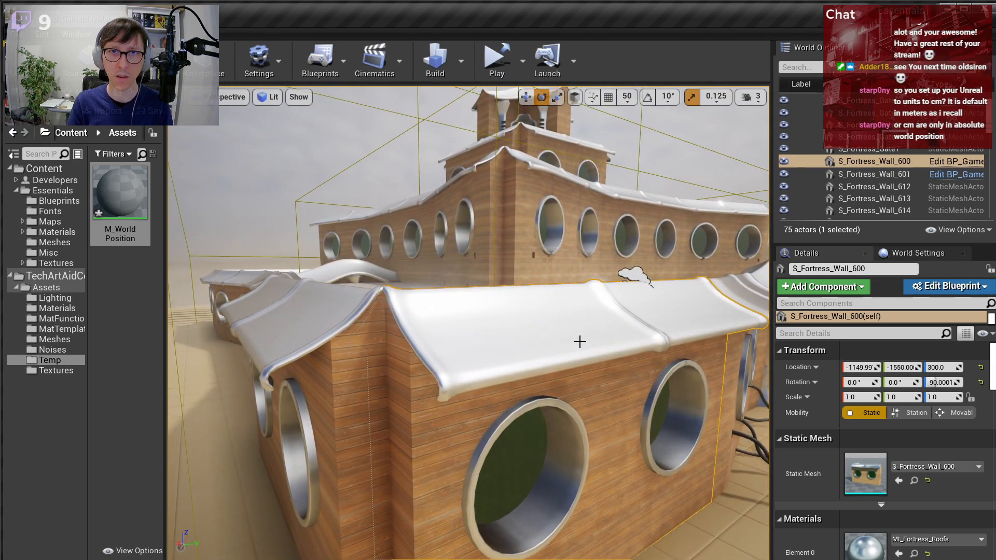
mouse_move(579, 341)
right_mouse_down()
mouse_move(566, 342)
mouse_move(573, 353)
mouse_move(563, 341)
mouse_move(529, 353)
mouse_move(578, 341)
right_mouse_up()
key("w")
key("s")
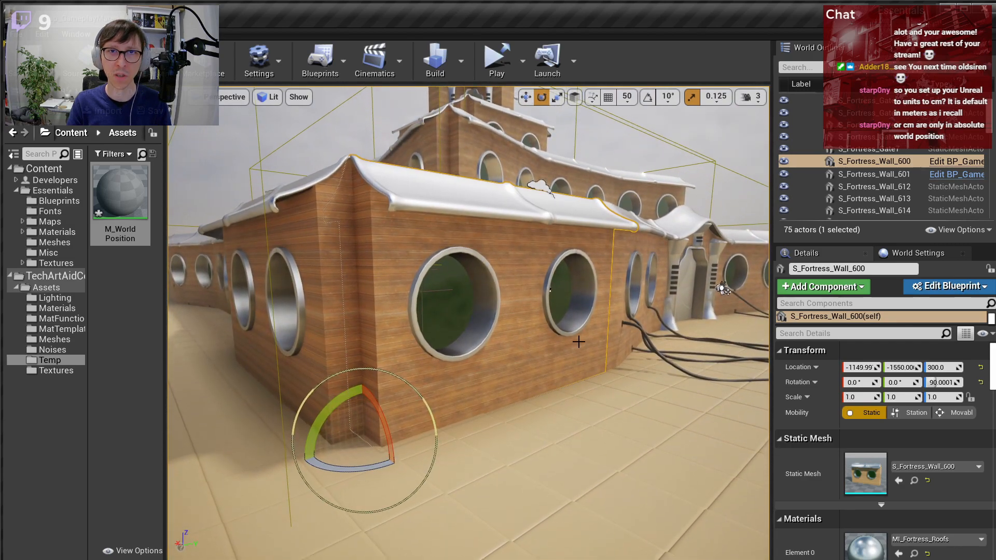
scroll(579, 341, "up", 5)
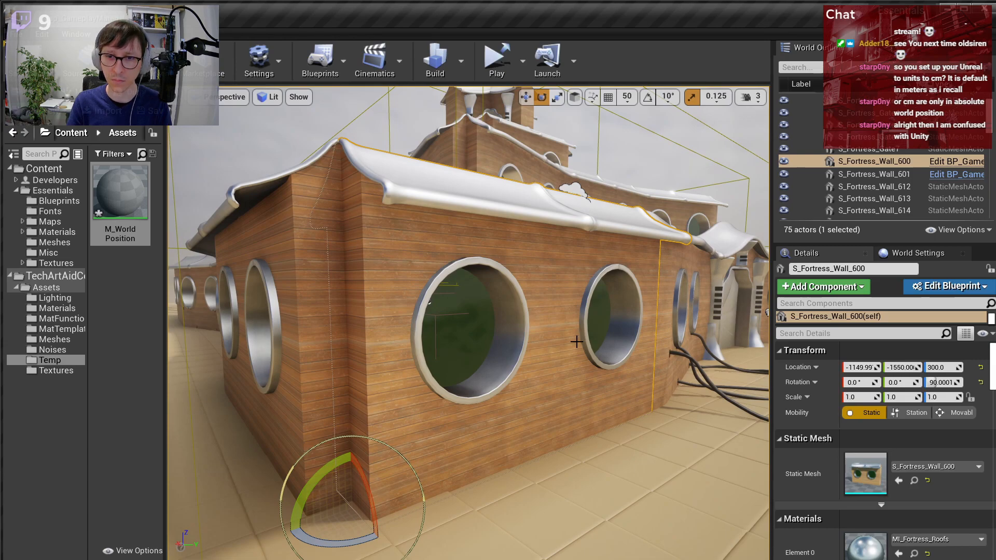
right_click_drag(604, 347, 570, 343)
- Open the wall's MI_Fortress_Wall_Paint material instance and move its editor window aside so the wall stays visible
scroll(835, 425, "down", 6)
double_click(870, 494)
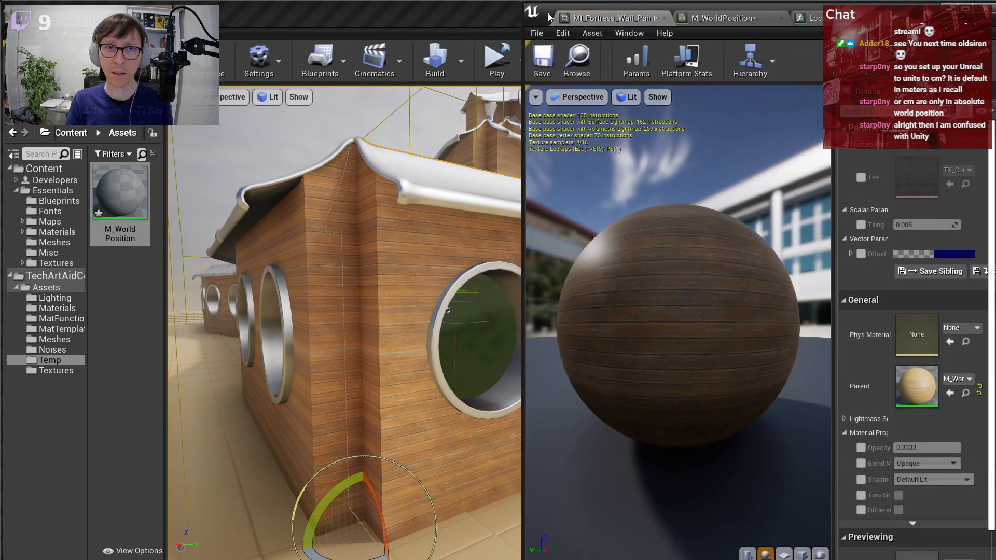
left_click_drag(547, 17, 748, 34)
right_click_drag(574, 285, 574, 285)
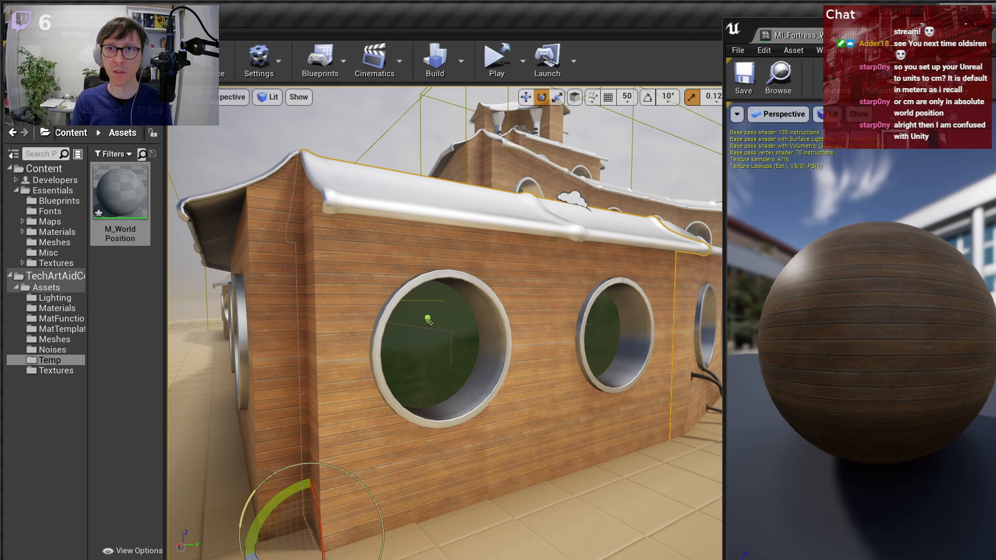
- Switch to the M_WorldPosition graph and add a vector parameter named DamageCenter below the Mask node
left_click(935, 37)
scroll(985, 270, "down", 4)
right_click_drag(993, 232, 878, 200)
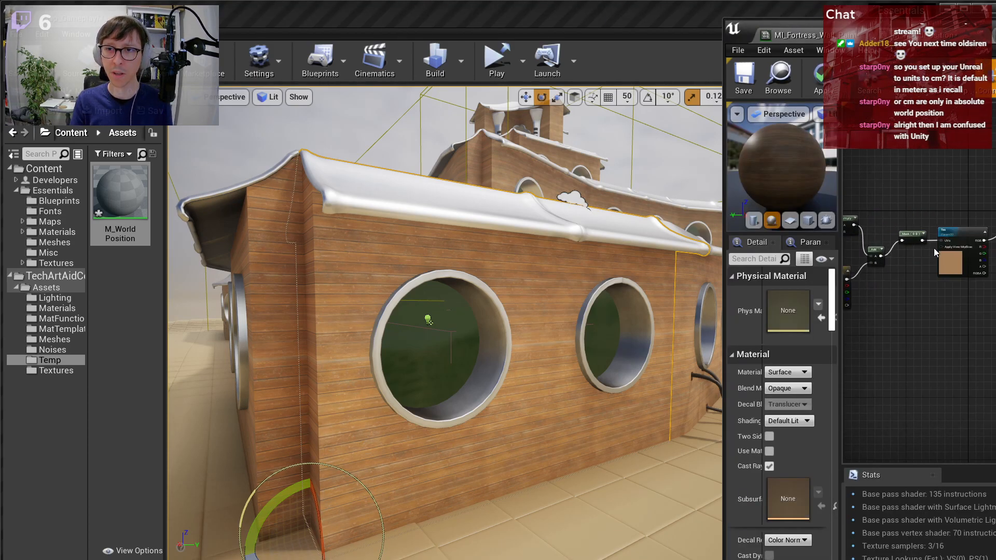
right_click_drag(932, 314, 954, 402)
left_click(931, 475)
scroll(966, 301, "up", 2)
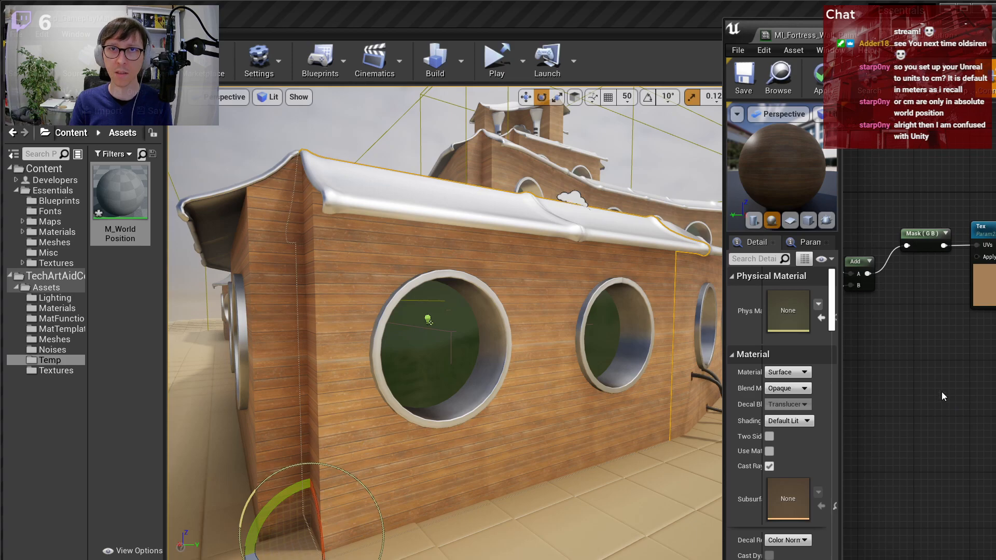
right_click(951, 394)
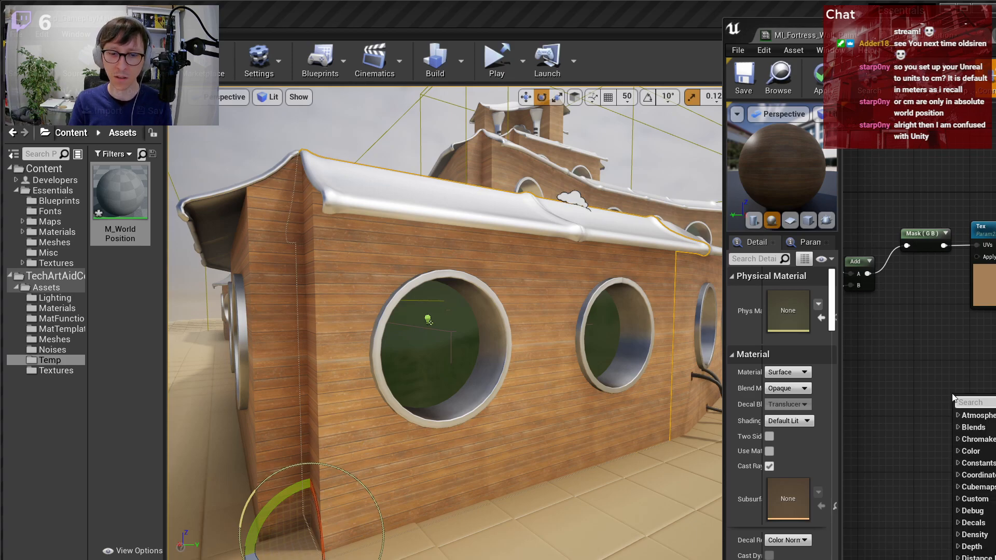
type("vector pa")
key("Return")
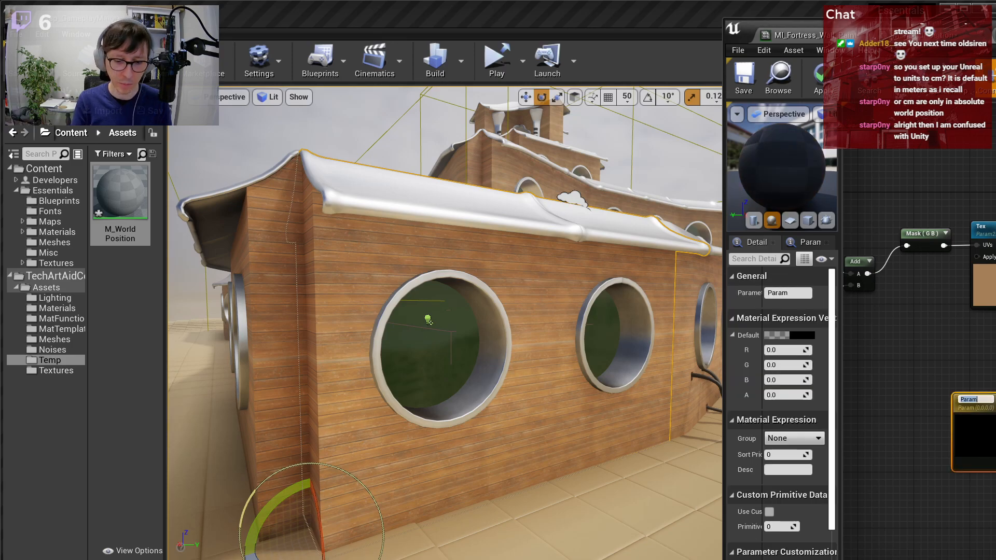
type("DamageCenter")
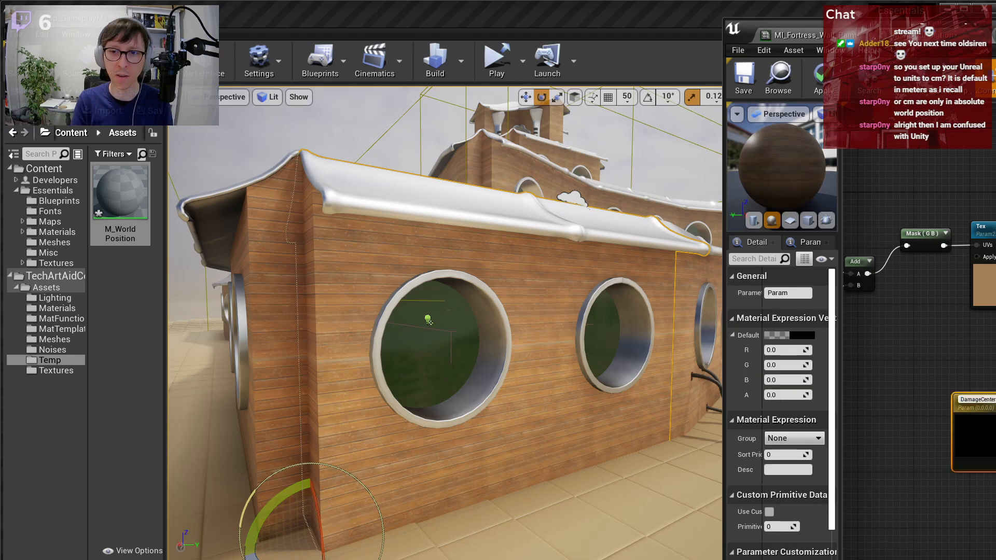
key("Return")
- Rearrange the graph by moving DamageCenter lower and placing the Absolute World Position node below Tiling and Offset
right_click_drag(855, 342, 986, 365)
left_click_drag(952, 394, 995, 386)
right_click_drag(945, 349, 896, 395)
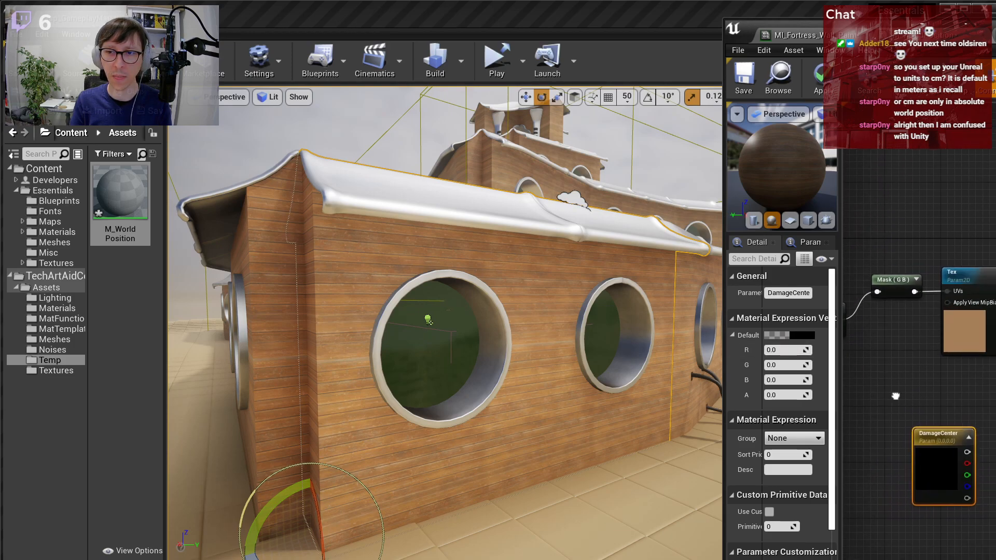
left_click_drag(941, 441, 995, 476)
right_click_drag(856, 311, 985, 251)
left_click_drag(938, 194, 895, 396)
right_click_drag(924, 378, 904, 354)
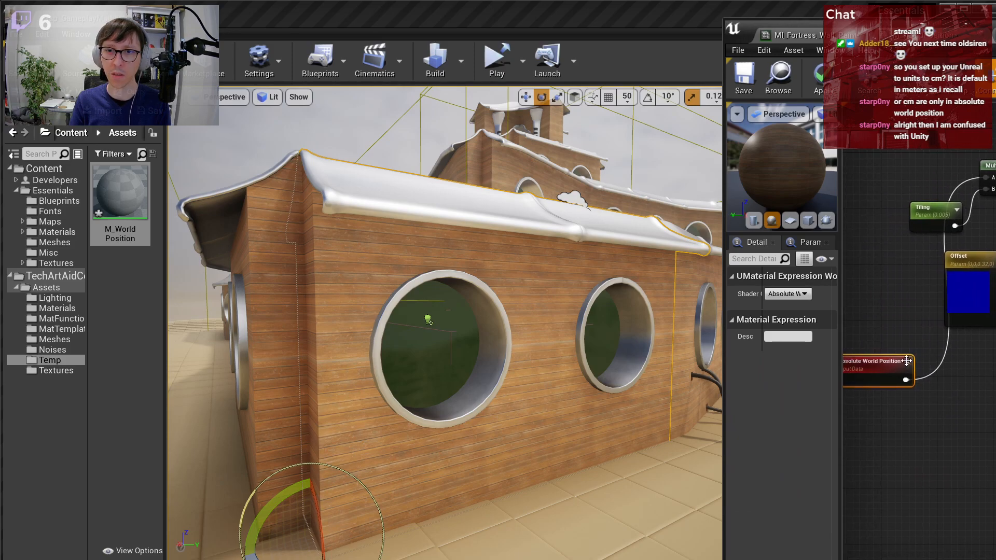
left_click_drag(890, 365, 869, 351)
- Place DamageCenter beneath Absolute World Position and connect both nodes to the inputs of a Distance node
left_click_drag(995, 425, 907, 441)
left_click_drag(884, 365, 995, 399)
scroll(995, 361, "up", 2)
right_click_drag(873, 358, 995, 364)
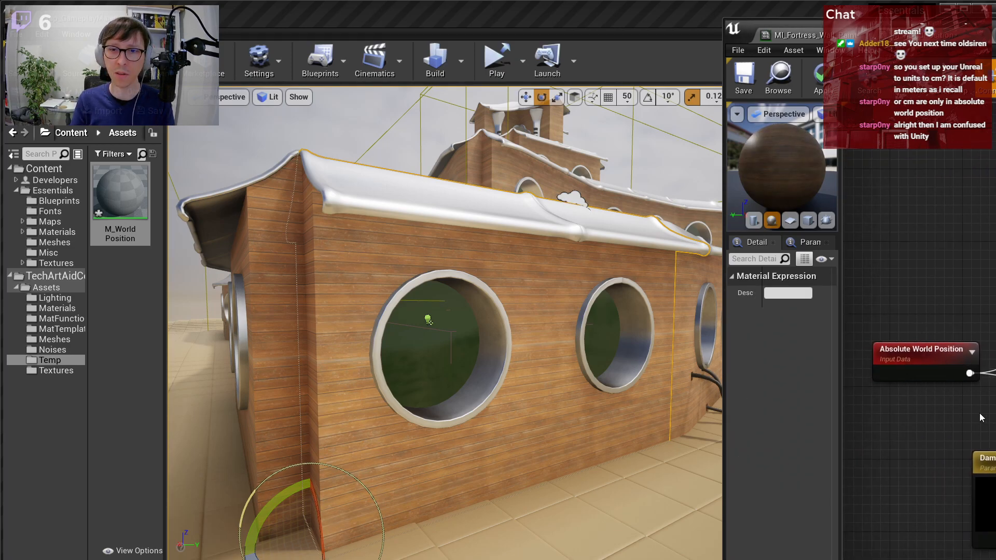
left_click_drag(995, 482, 995, 437)
left_click_drag(969, 373, 995, 374)
left_click_drag(946, 412, 942, 441)
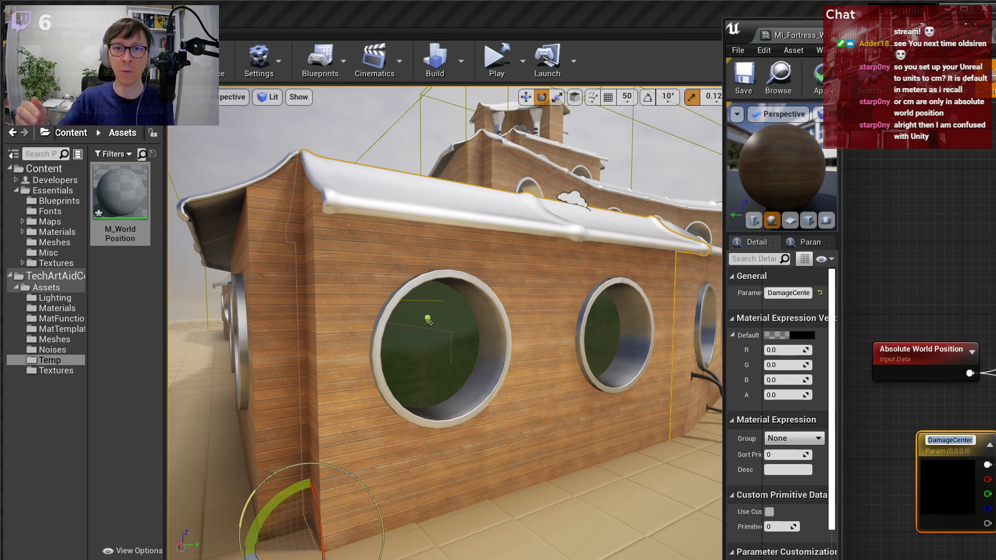
right_click_drag(993, 468, 953, 446)
scroll(911, 465, "down", 2)
left_click(989, 457)
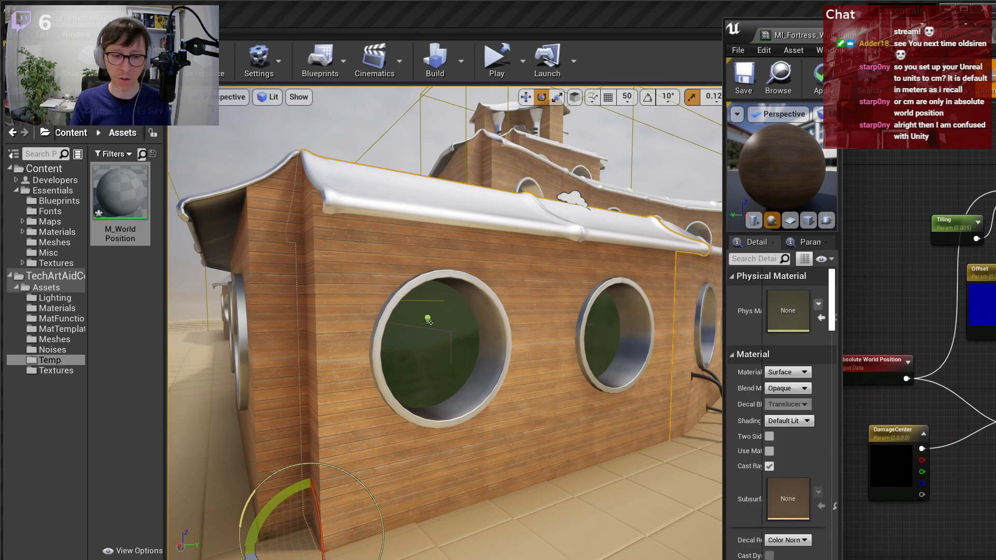
key("d")
key("Delete")
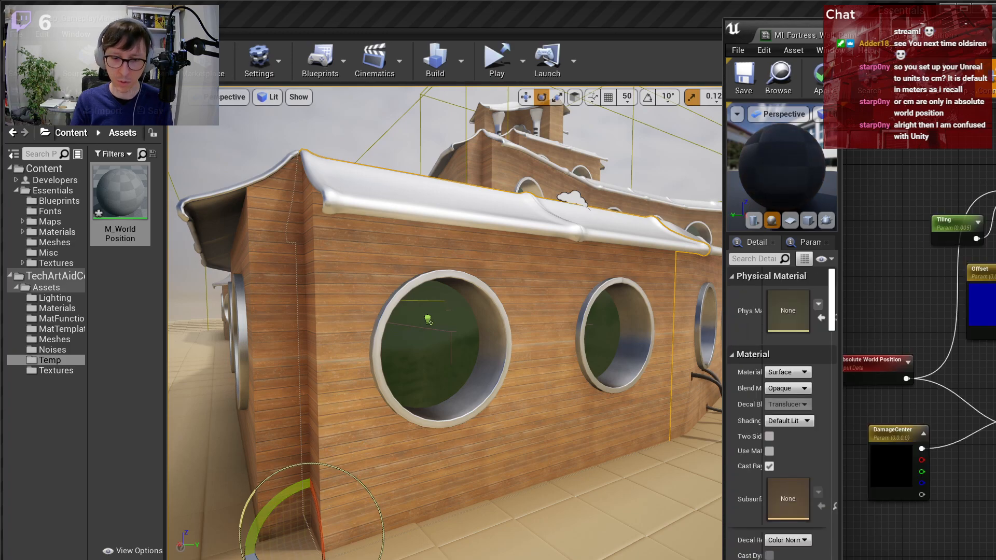
key("m")
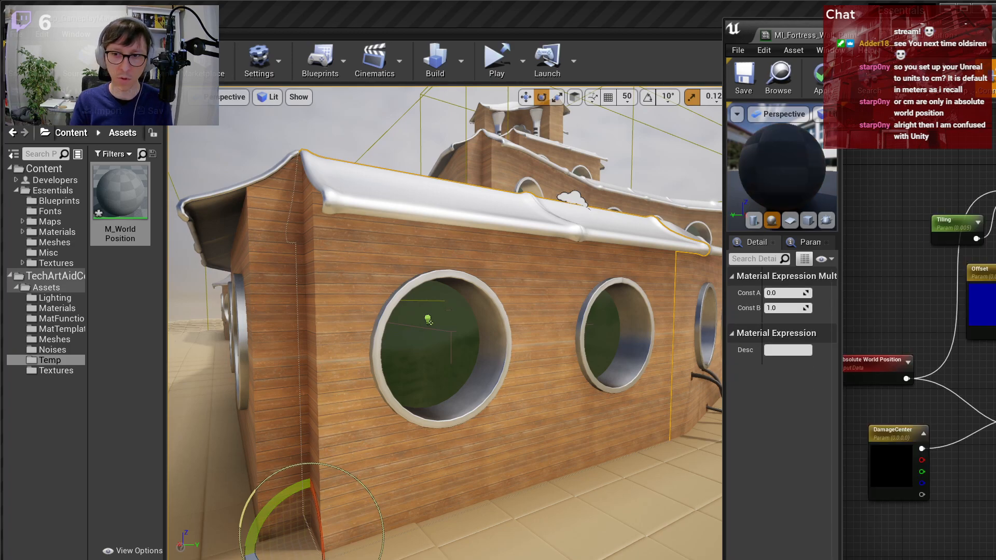
key("1")
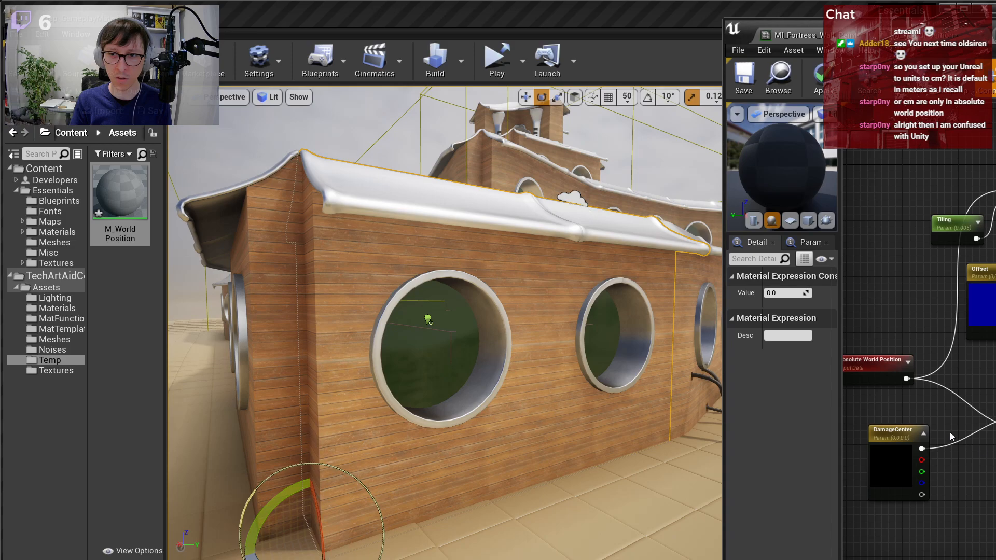
left_click(782, 294)
- Add a RemapValueRange function node and move DamageCenter and Distance closer together
key("Return")
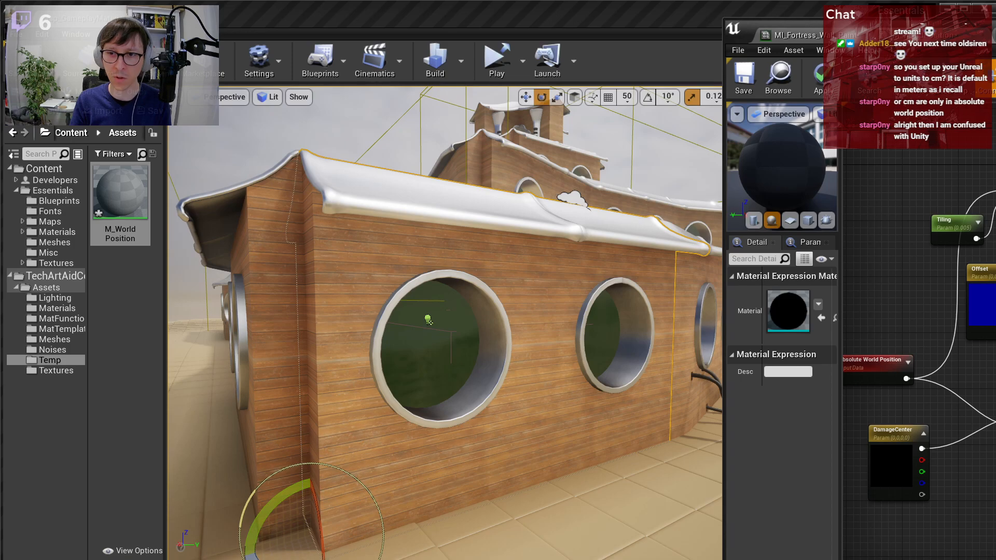
left_click_drag(877, 429, 870, 421)
left_click_drag(995, 410, 972, 410)
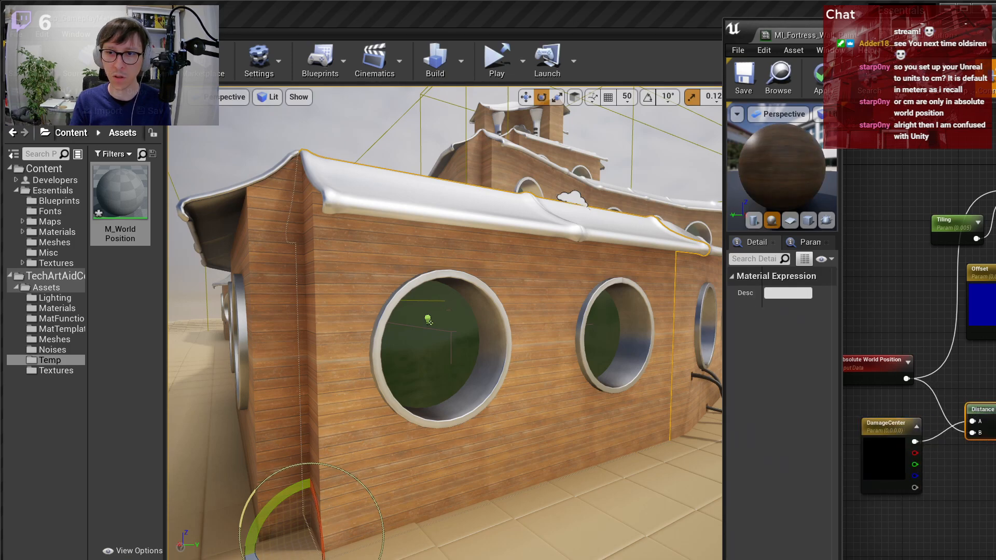
- Add a constant of 0 below Distance as the Input Low value of RemapValueRange
left_click(993, 470)
scroll(993, 471, "up", 1)
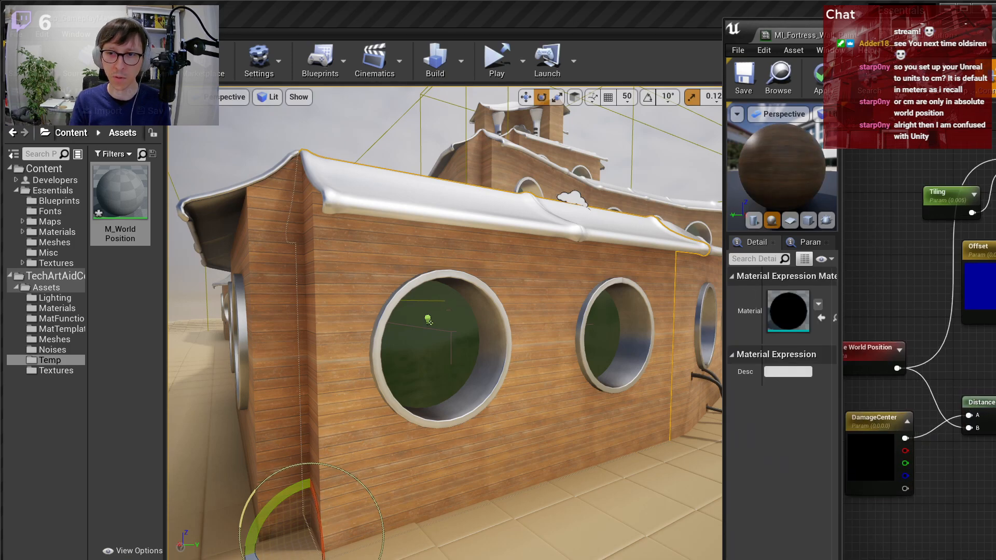
key("1")
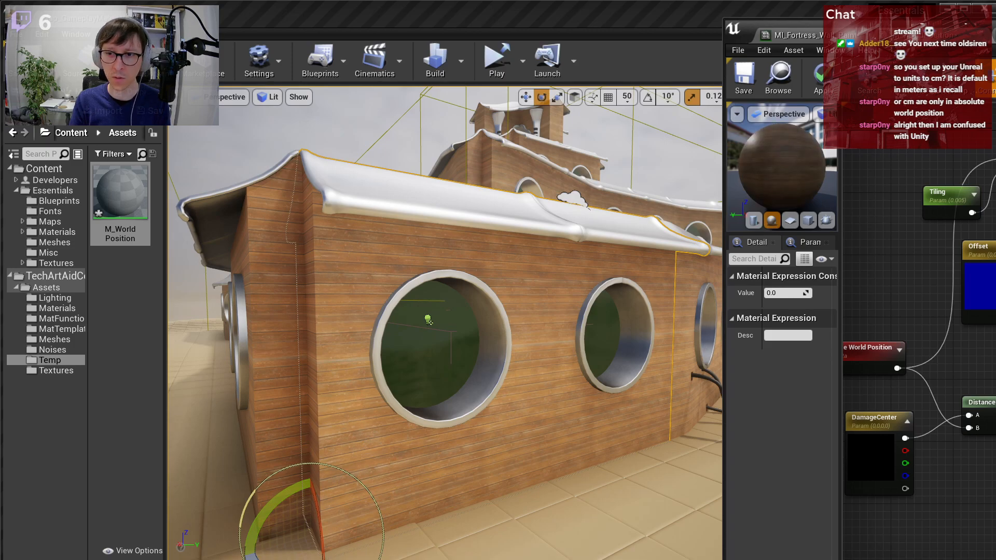
left_click(993, 469)
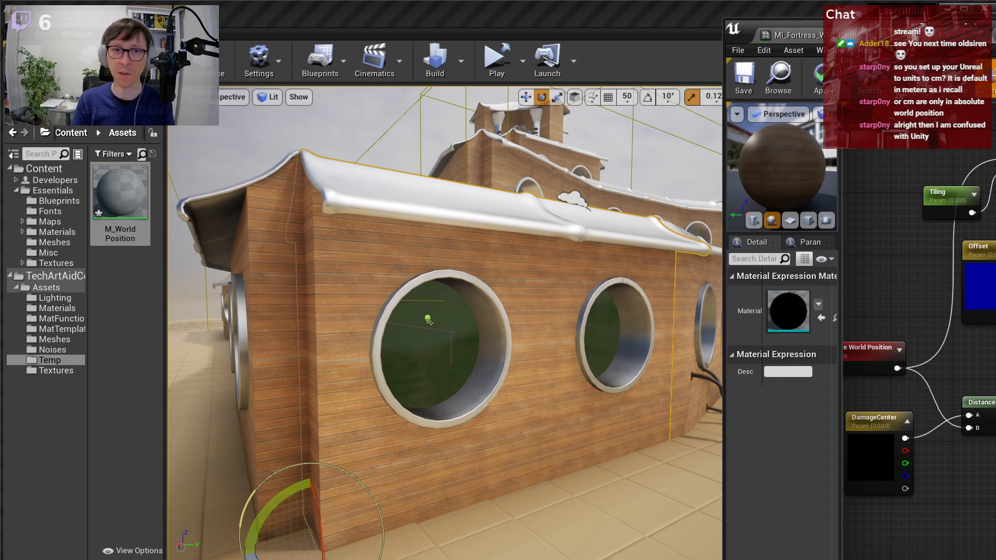
right_click_drag(957, 477, 905, 441)
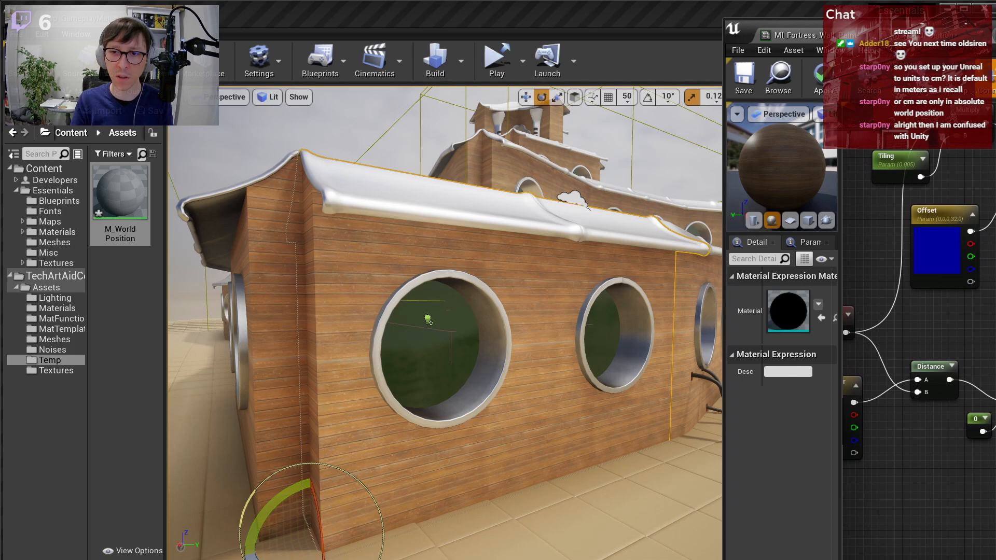
- Add a scalar parameter named GradientEnd below the constant 0 and set its default value to 200
left_click(977, 454)
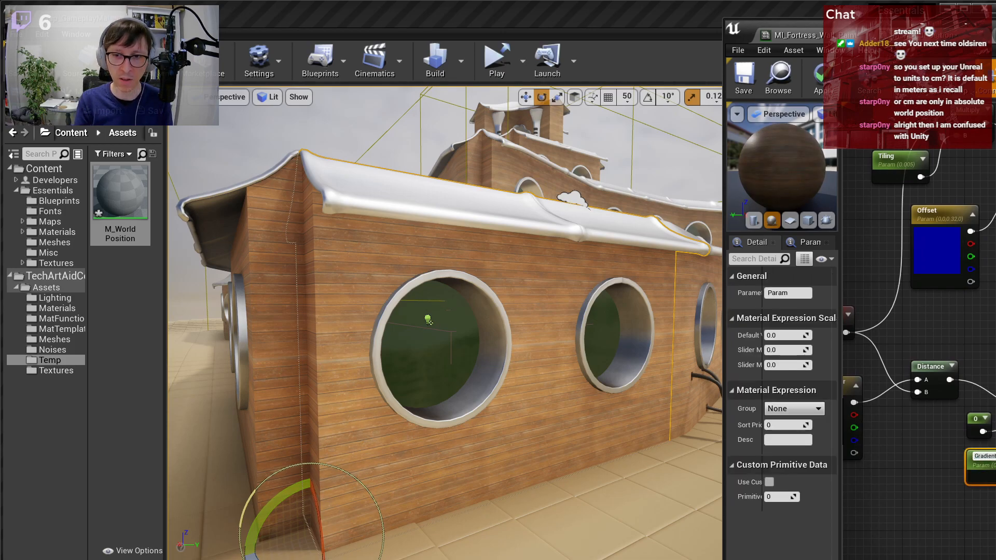
type("GradientEnd")
key("Return")
left_click_drag(983, 463, 959, 459)
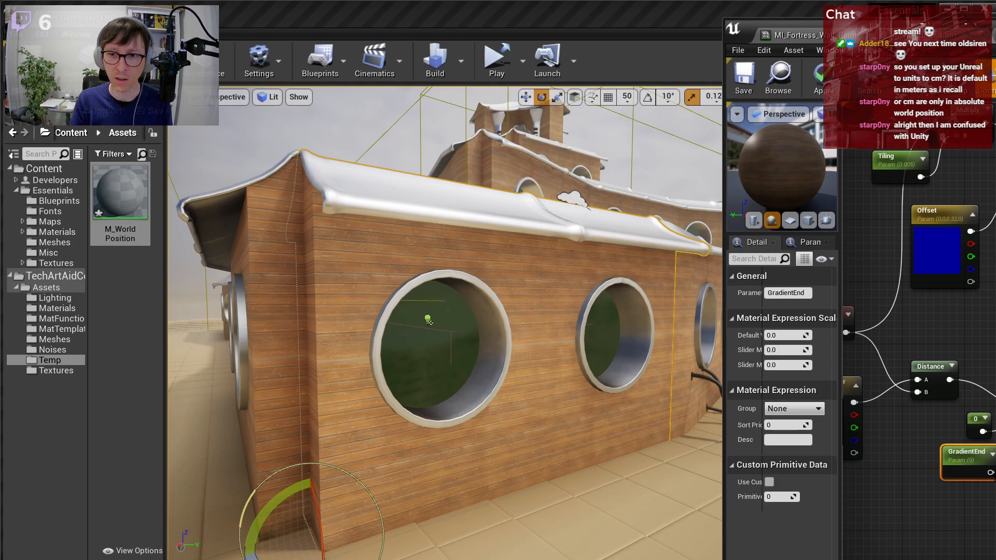
left_click(784, 335)
type("20")
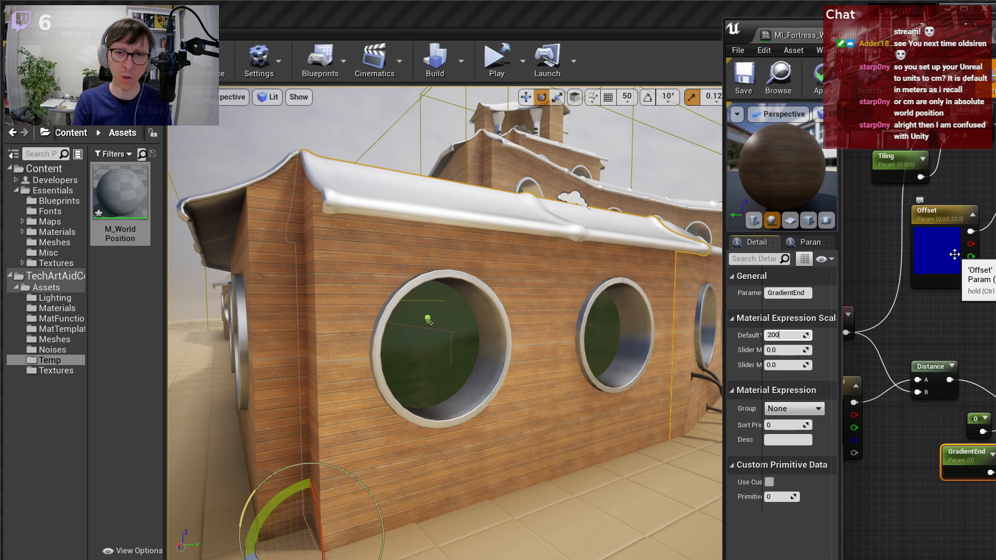
type("0")
key("Return")
- Add two constants below GradientEnd, setting the upper one to 1 and leaving the lower one at 0
left_click(979, 527)
left_click(981, 530)
left_click(979, 511)
left_click(785, 294)
type("1")
key("Return")
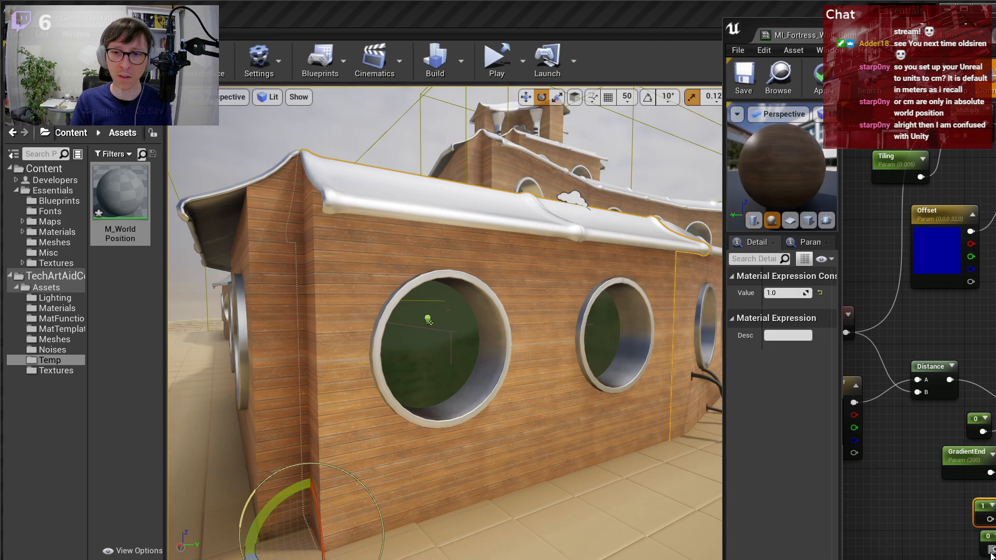
- Connect constant 1 to RemapValueRange's Target Low and constant 0 to Target High, and apply the material
left_click_drag(990, 518, 995, 447)
left_click_drag(995, 549, 995, 460)
right_click_drag(990, 415, 865, 414)
scroll(993, 493, "down", 2)
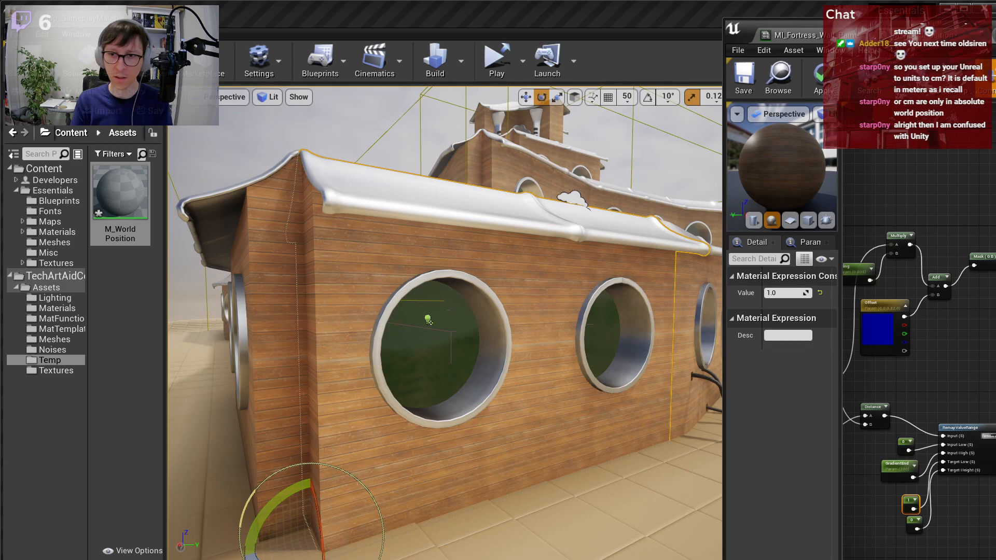
left_click(820, 78)
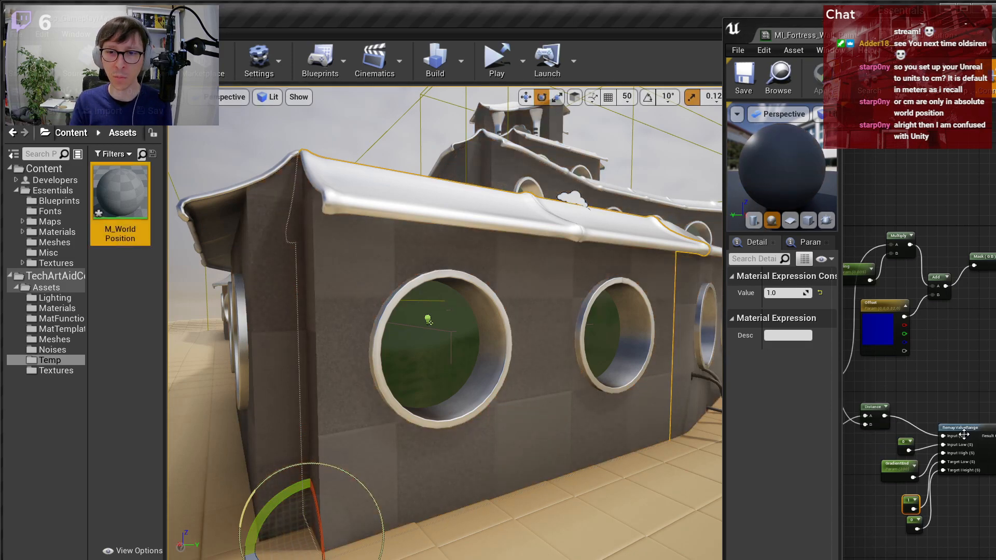
- Select DamageCenter, inspect the wall's pivot corner, and bring up the selected wall's Location type options
scroll(952, 424, "up", 3)
left_click(952, 424)
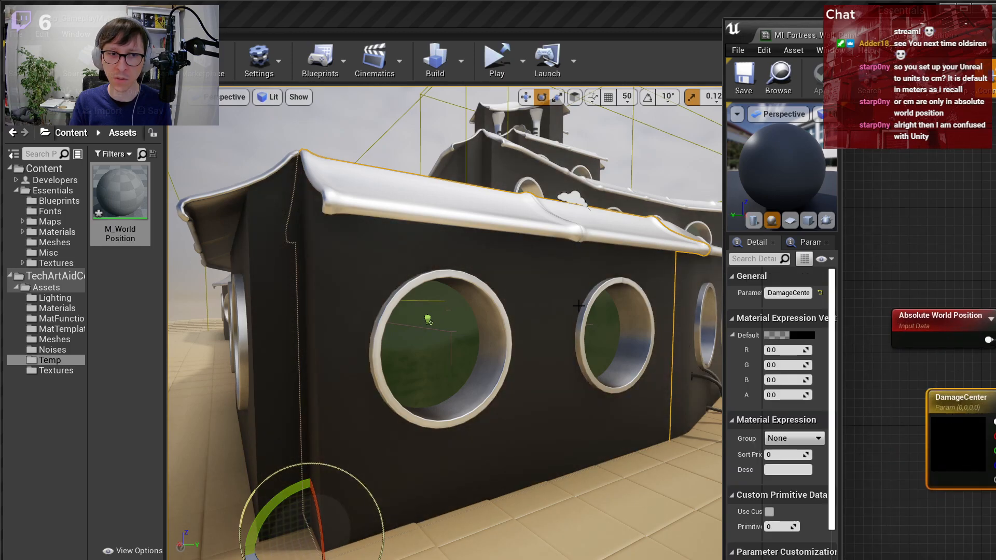
right_click_drag(501, 319, 501, 323)
right_click_drag(354, 379, 353, 378)
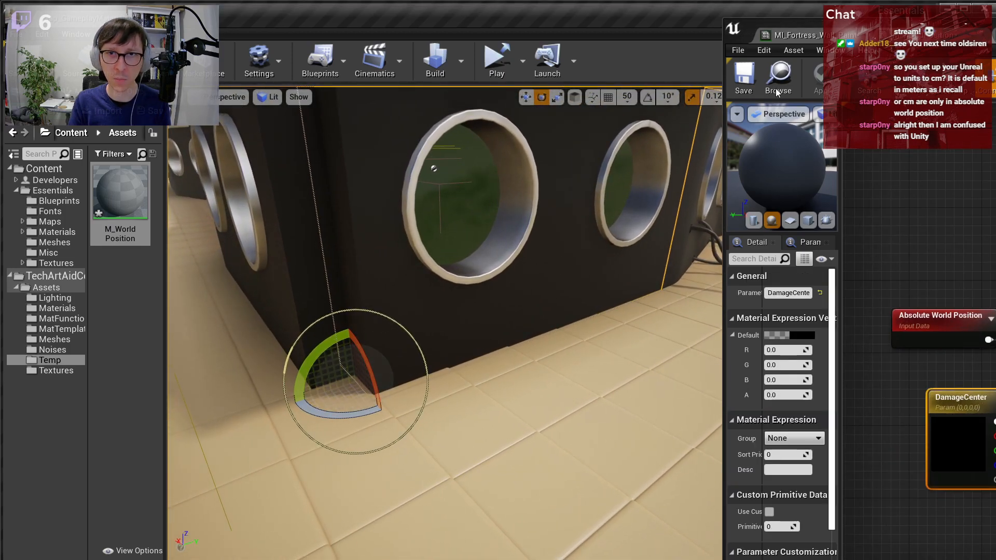
left_click_drag(746, 27, 562, 559)
scroll(801, 413, "up", 3)
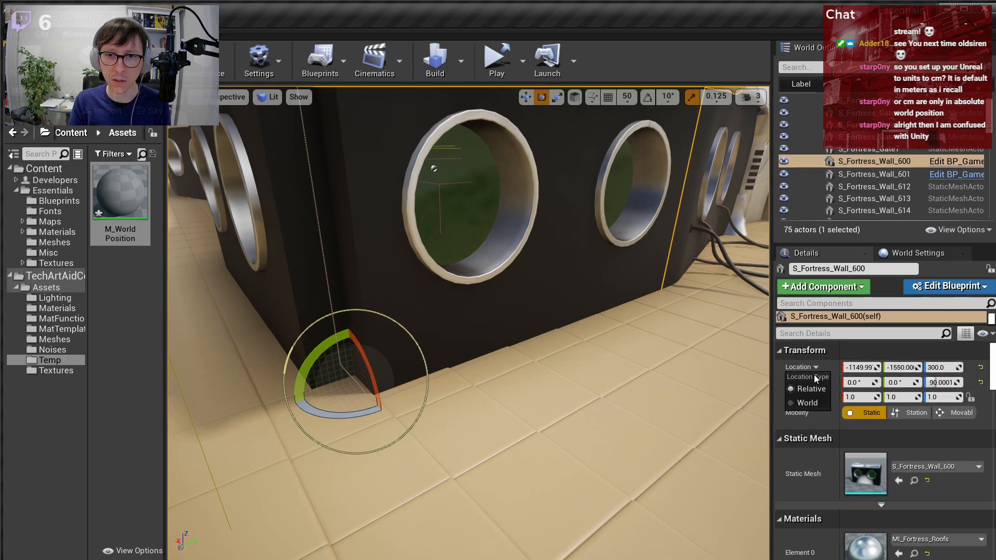
- Set the DamageCenter default to the wall's location: R -1150, G -1550 and B 300
left_click_drag(580, 558, 600, 32)
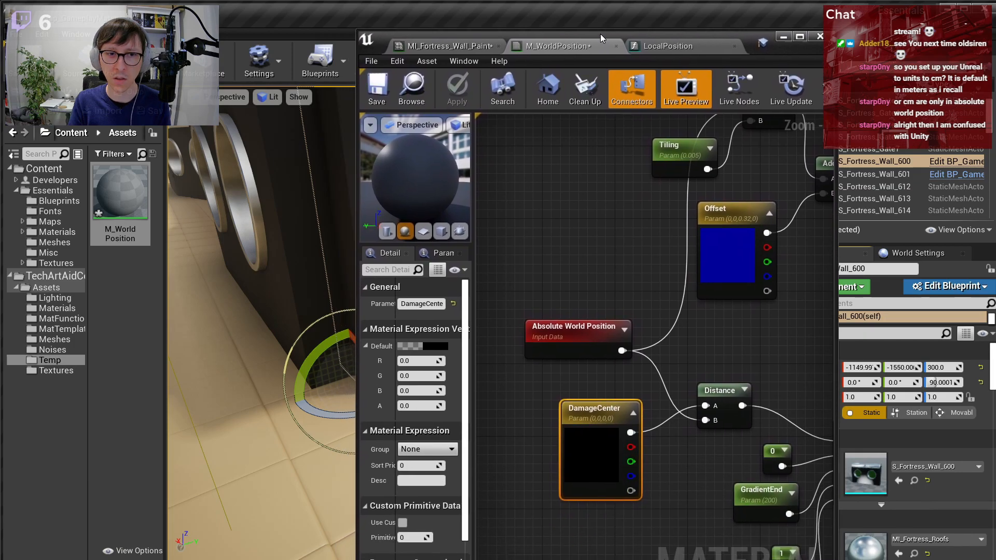
right_click(381, 346)
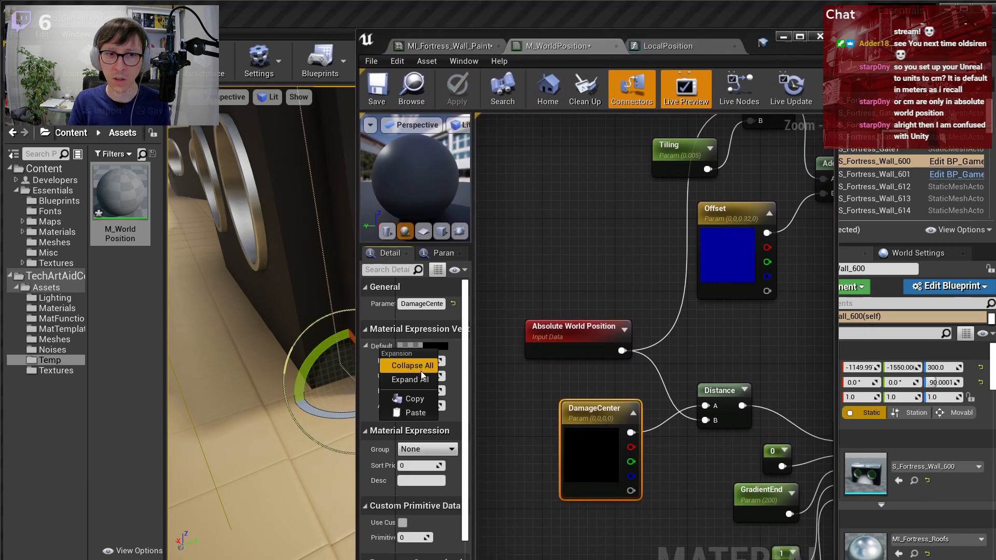
left_click(415, 413)
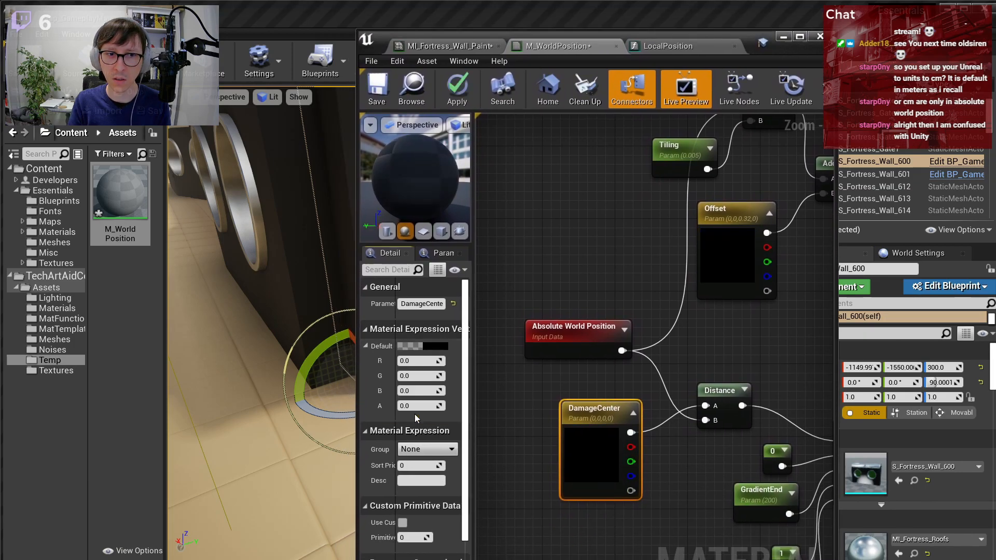
left_click(422, 360)
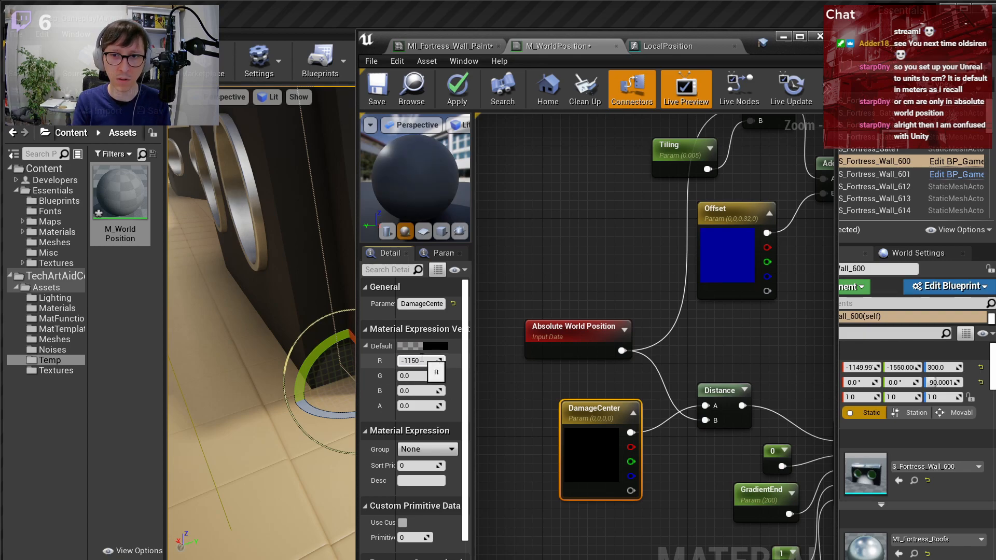
type("-1150")
key("Tab")
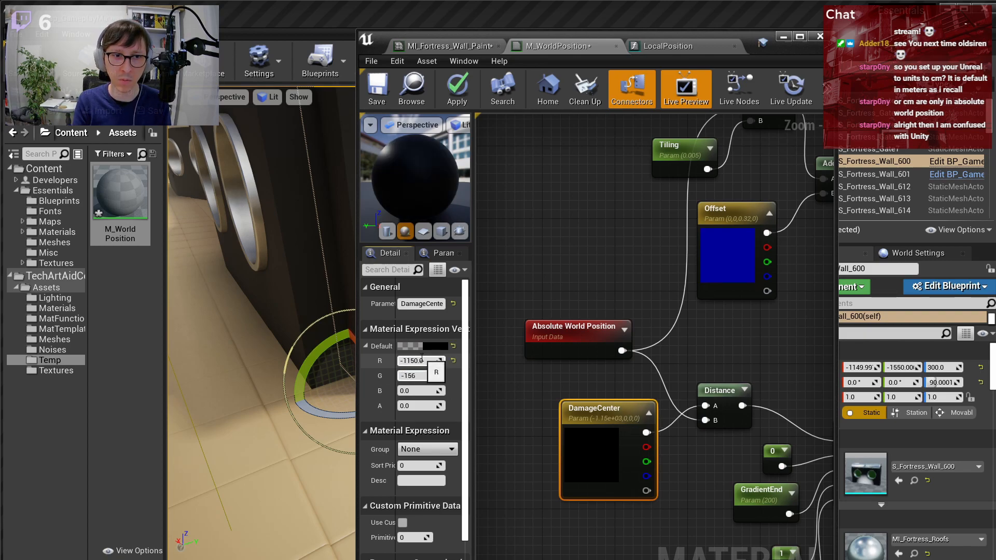
type("-1550")
key("Tab")
key("Return")
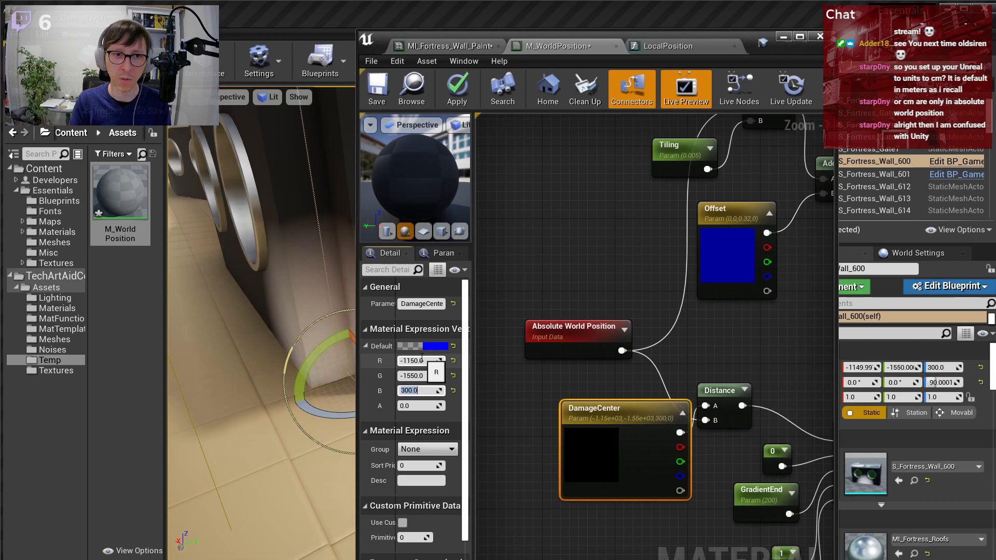
- Narrow the material editor window beside the wall view and move the DamageCenter node clear of the Distance node
left_click_drag(649, 34, 995, 96)
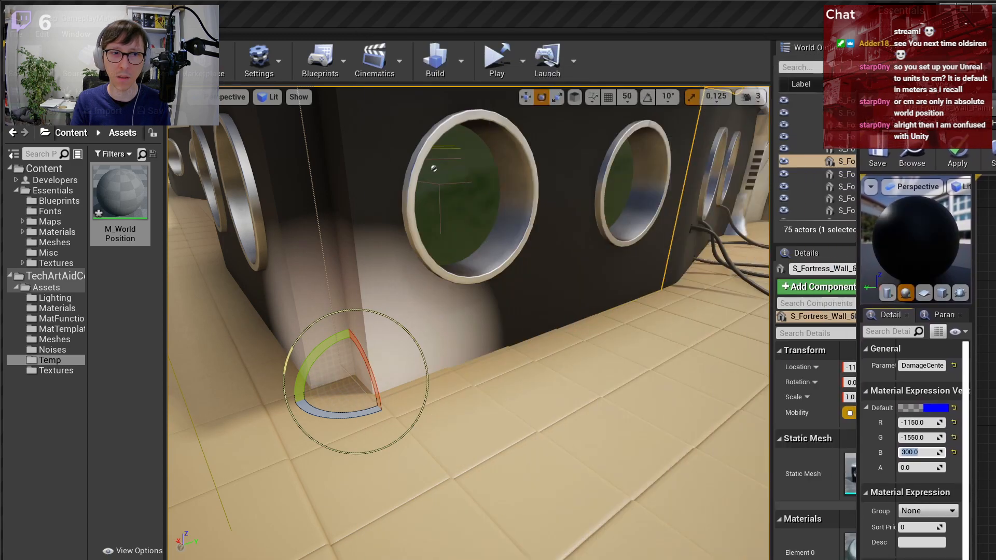
left_click_drag(862, 107, 387, 37)
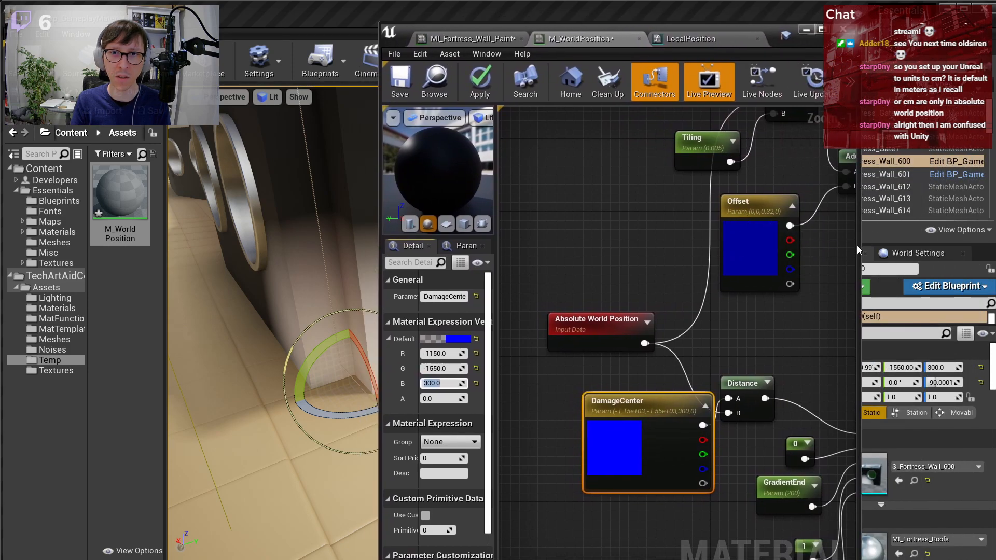
left_click_drag(858, 250, 815, 251)
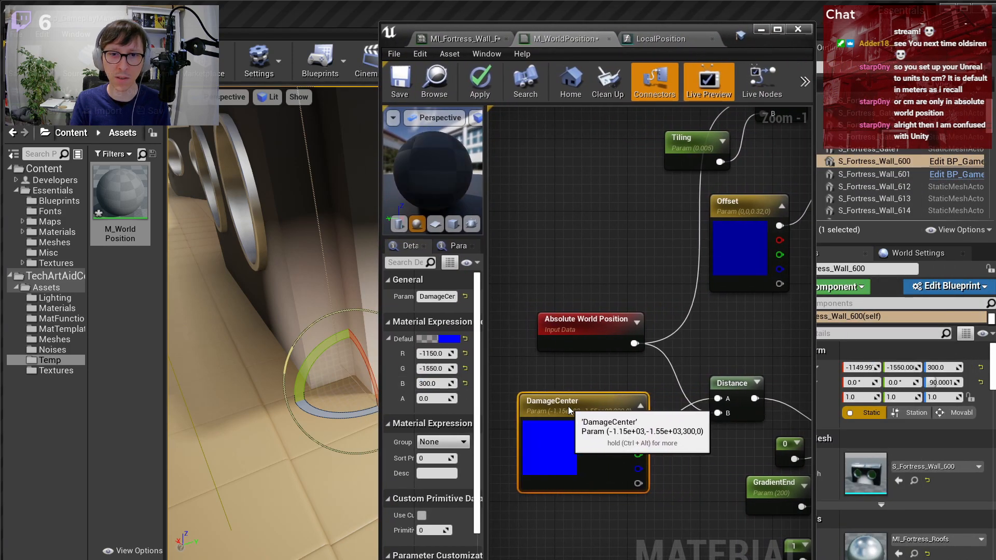
right_click_drag(311, 311, 415, 332)
right_click_drag(311, 331, 254, 254)
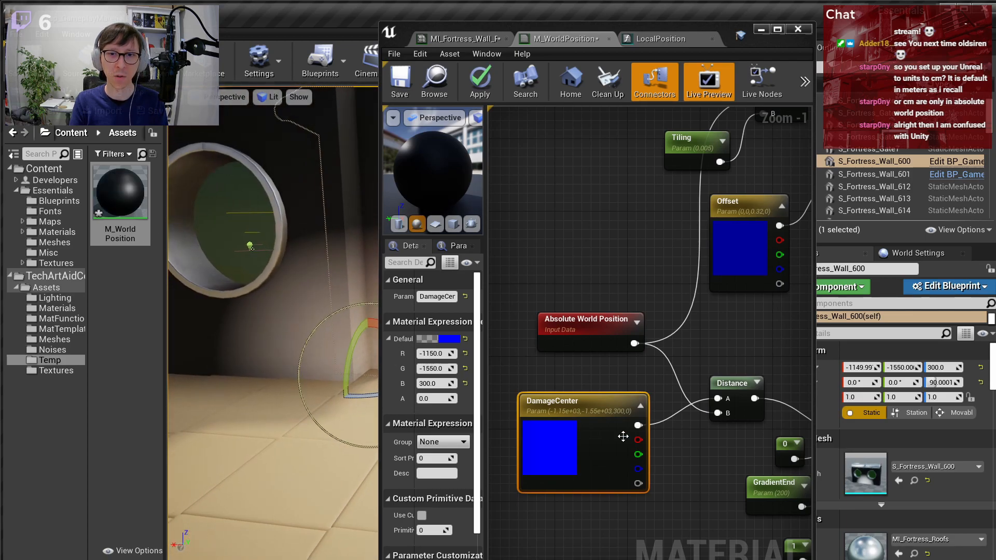
- Increase GradientEnd's default value to about 427 so the damage gradient spreads further along the wall
left_click(770, 487)
right_click_drag(712, 451, 638, 416)
scroll(276, 340, "down", 5)
right_click_drag(277, 341, 294, 334)
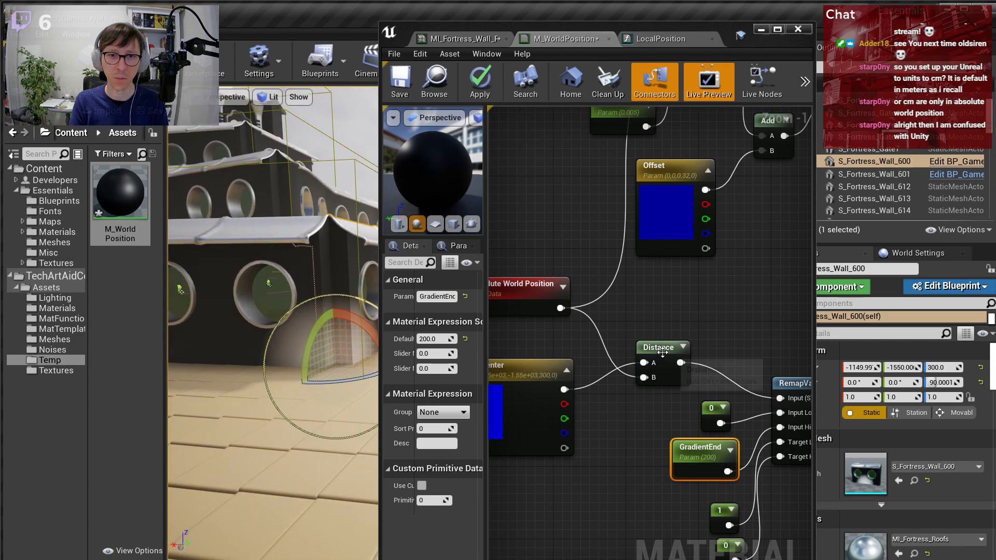
right_click_drag(734, 335, 698, 304)
left_click_drag(435, 338, 456, 339)
right_click_drag(283, 288, 259, 290)
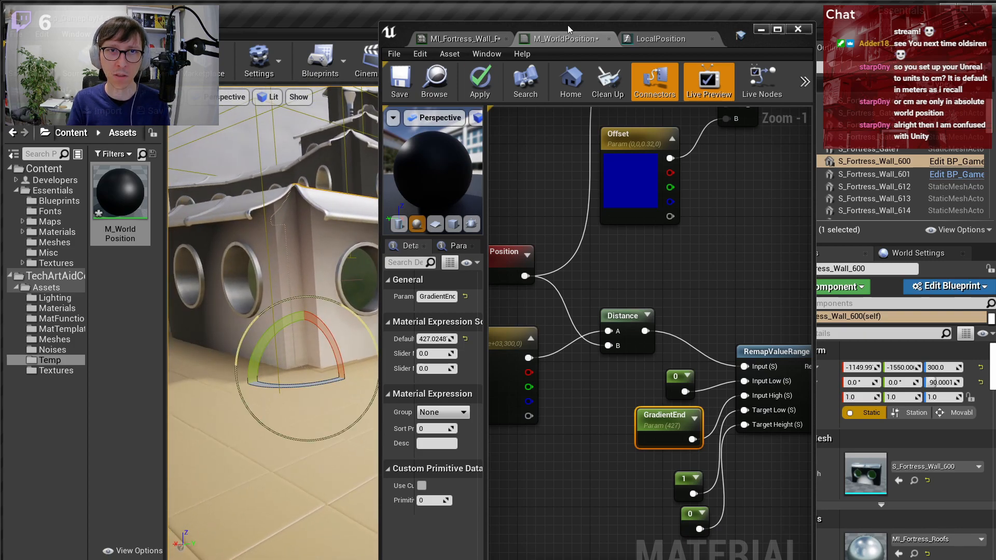
- Uncover more of the viewport and shift DamageCenter's default to about -1120, -1380, 435
left_click_drag(568, 26, 721, 21)
right_click_drag(729, 300, 877, 329)
left_click(779, 372, "ctrl")
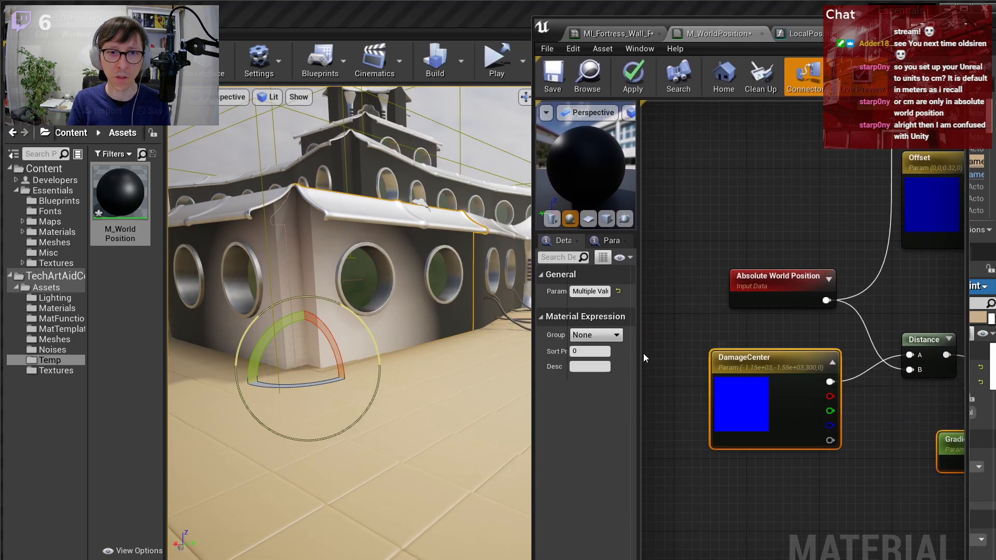
left_click(737, 359)
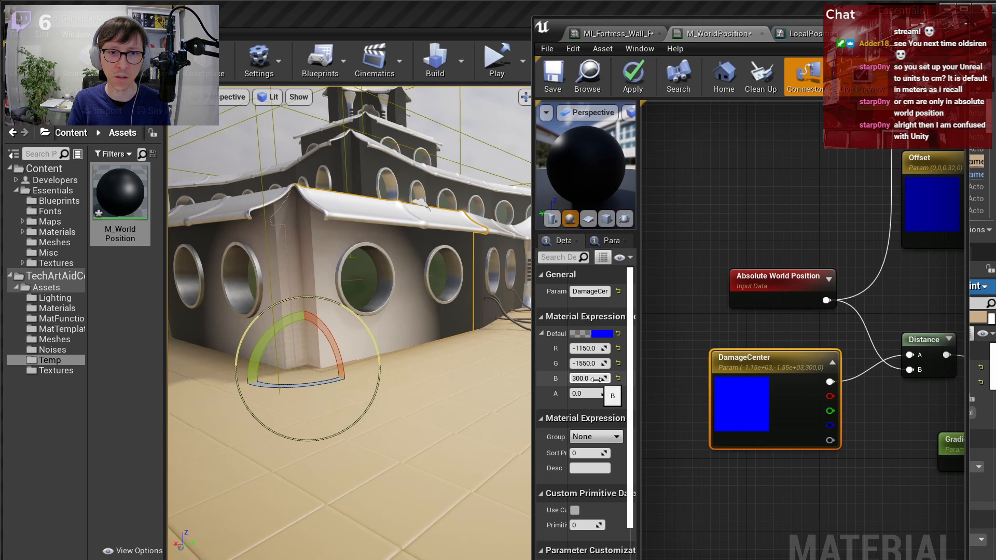
mouse_move(586, 379)
left_mouse_down()
mouse_move(568, 378)
mouse_move(595, 378)
mouse_move(574, 348)
mouse_move(597, 349)
mouse_move(574, 363)
mouse_move(595, 363)
left_mouse_up()
- Try moving the selected wall section away from the fortress corner to test the world-space damage gradient
right_click_drag(333, 271, 318, 297)
key("w")
left_click_drag(357, 324, 219, 377)
left_click_drag(181, 398, 289, 403)
key("f")
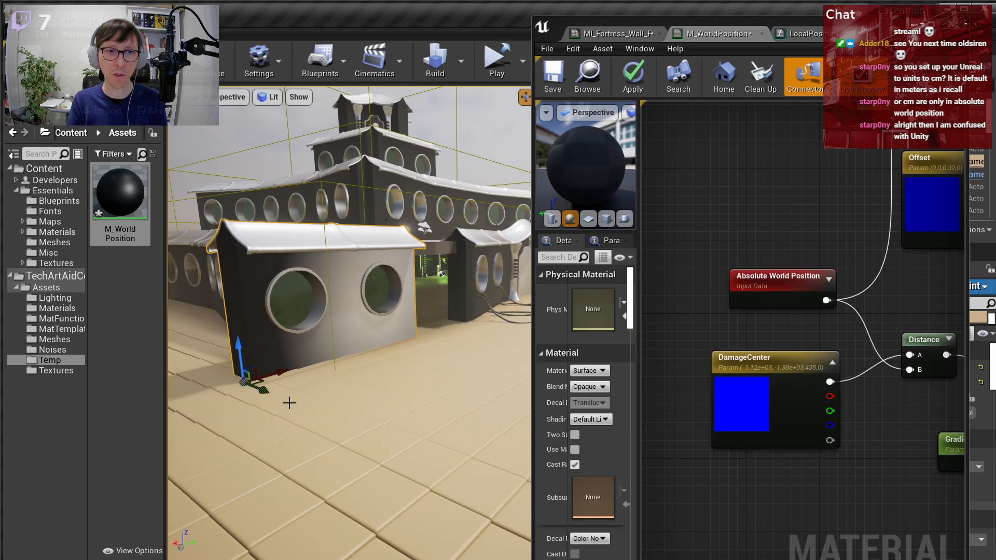
right_click_drag(373, 322, 347, 306)
left_click(743, 340)
right_click_drag(439, 311, 483, 288)
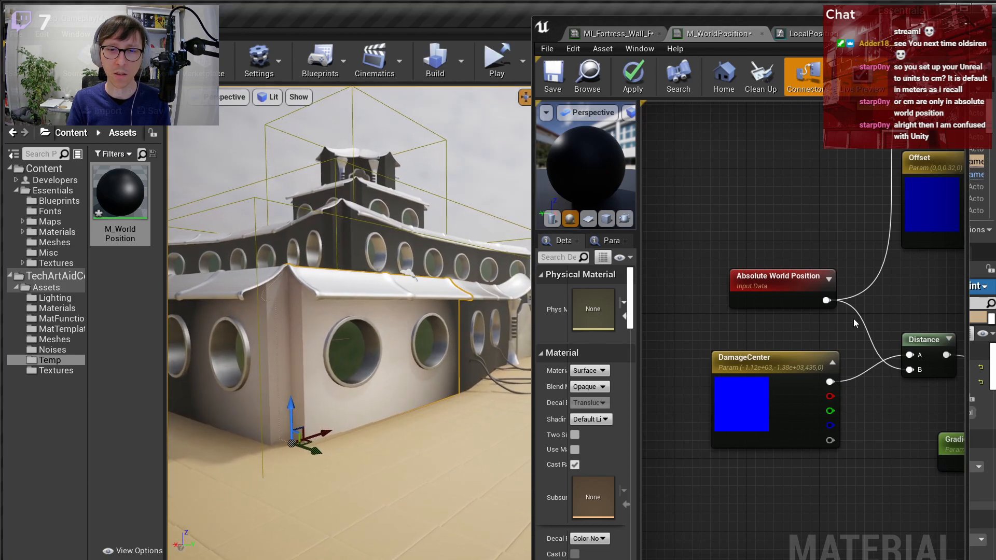
- Add a Noise node below RemapValueRange and save all assets
scroll(851, 320, "down", 2)
right_click_drag(415, 269, 513, 367)
scroll(781, 337, "down", 5)
scroll(894, 363, "up", 5)
right_click(833, 399)
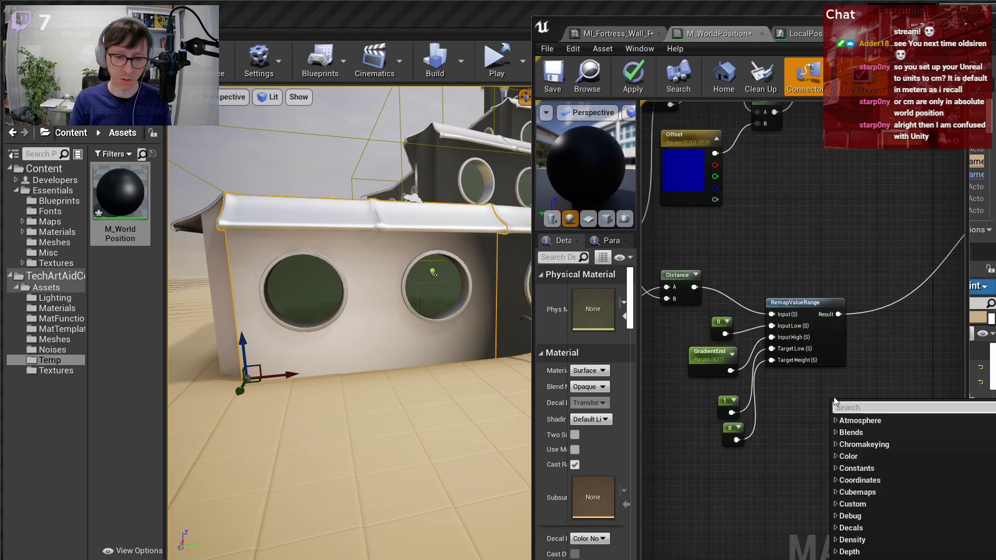
type("noise")
key("Return")
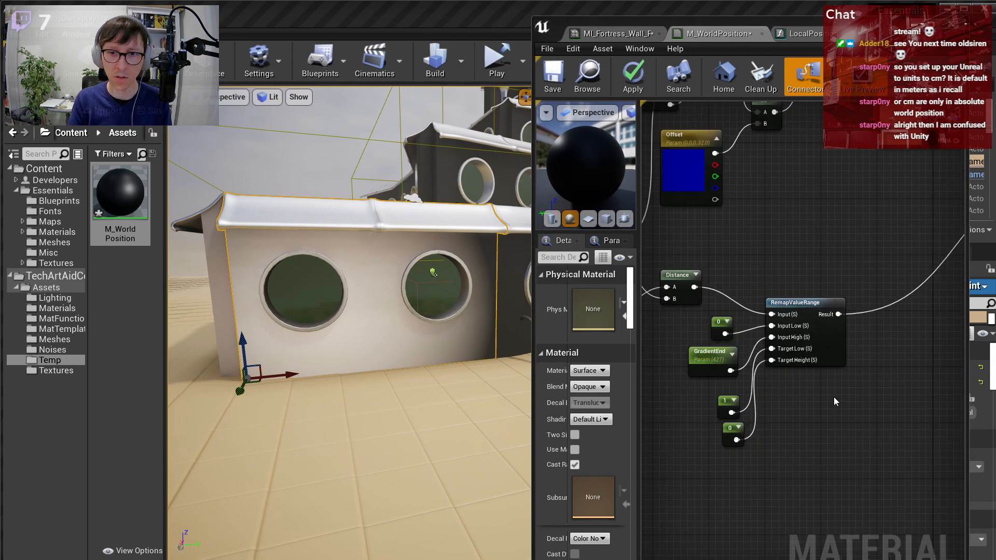
key("ctrl+shift+s")
- Set the Noise node to the Fast Gradient - 3D Texture function with scale 0.01, 2 levels and output minimum 0
left_click(606, 322)
left_click(585, 347)
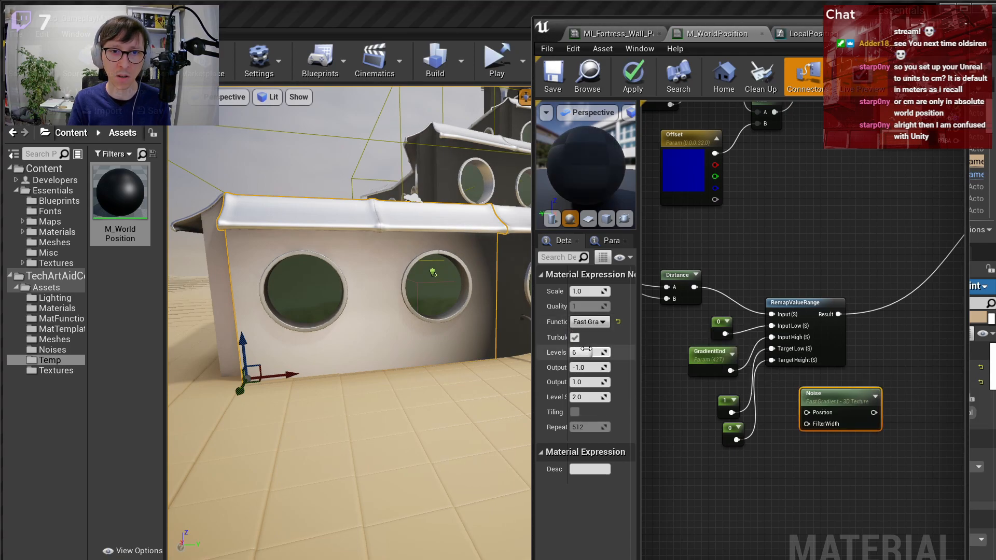
left_click_drag(589, 352, 566, 352)
left_click(582, 292)
key("Return")
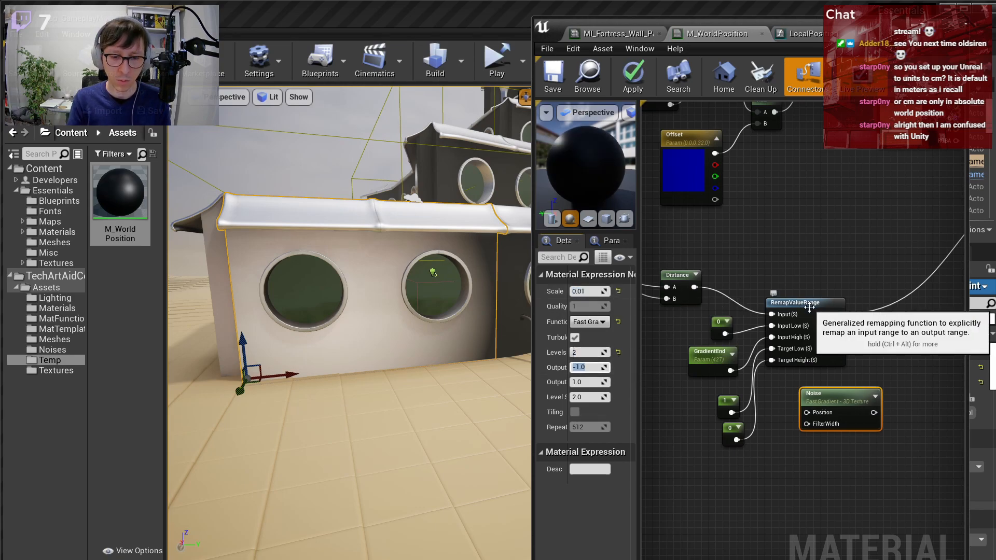
type("0")
- Add a HeightLerp node, feeding its Transition Phase from RemapValueRange's Result and its Height Texture from Noise
right_click_drag(809, 307, 752, 314)
right_click(700, 293)
type("hei")
key("Return")
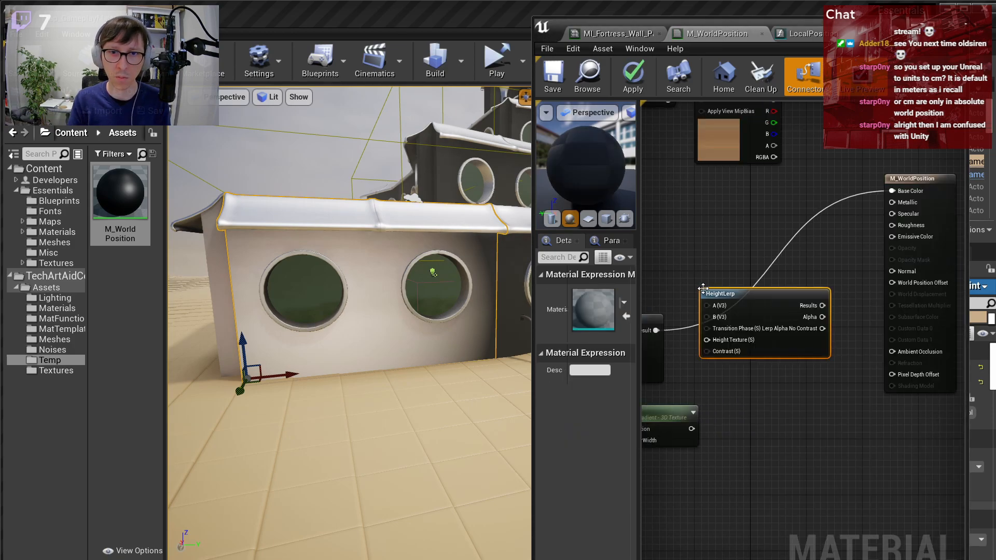
right_click_drag(700, 293, 820, 304)
left_click_drag(780, 341, 827, 333)
left_click_drag(819, 441, 811, 427)
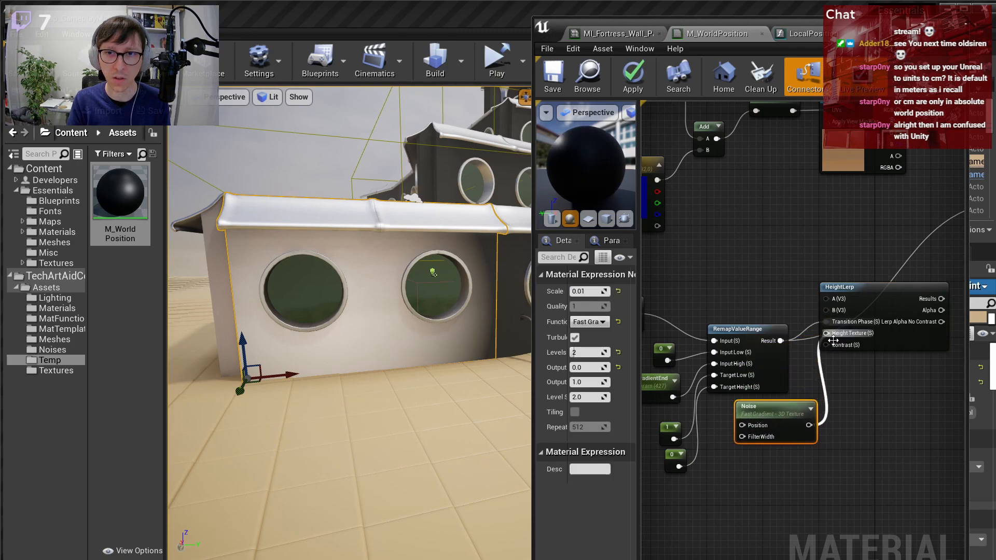
- Connect HeightLerp's Alpha to Base Color, apply the material and check the wall in the viewport
left_click(876, 423)
right_click_drag(942, 310, 821, 344)
left_click_drag(821, 344, 897, 237)
right_click_drag(794, 464, 905, 435)
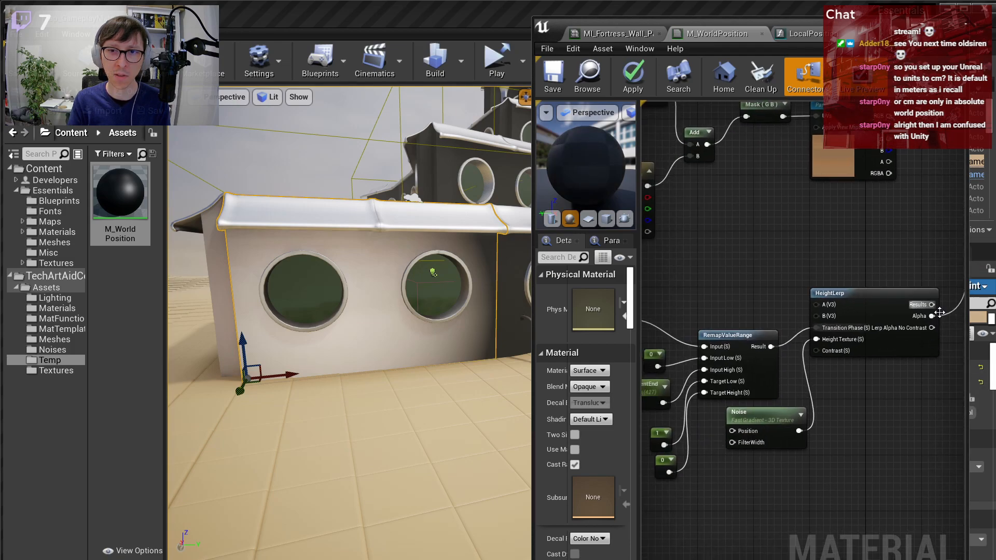
left_click(636, 76)
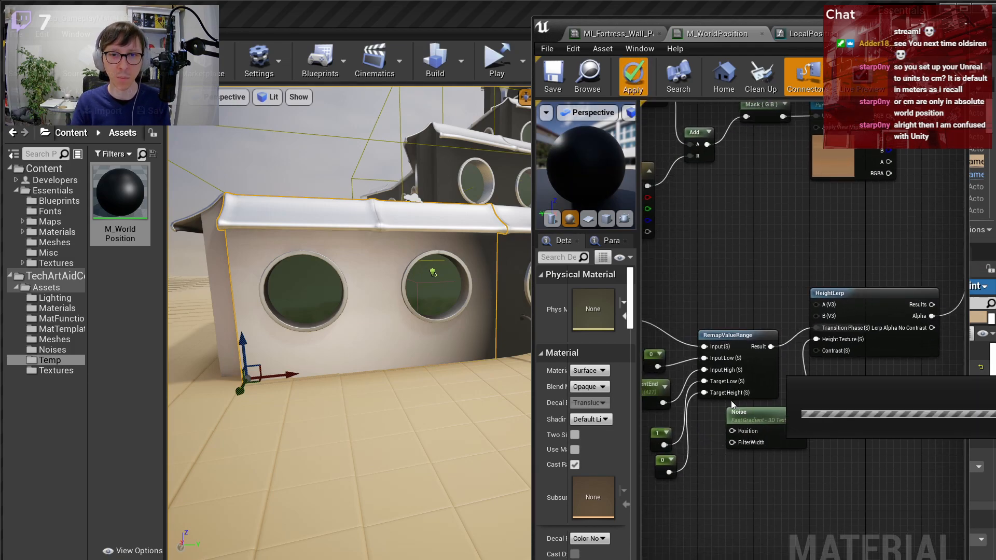
key("s")
right_click_drag(463, 348, 377, 329)
key("s")
key("w")
right_click(377, 329)
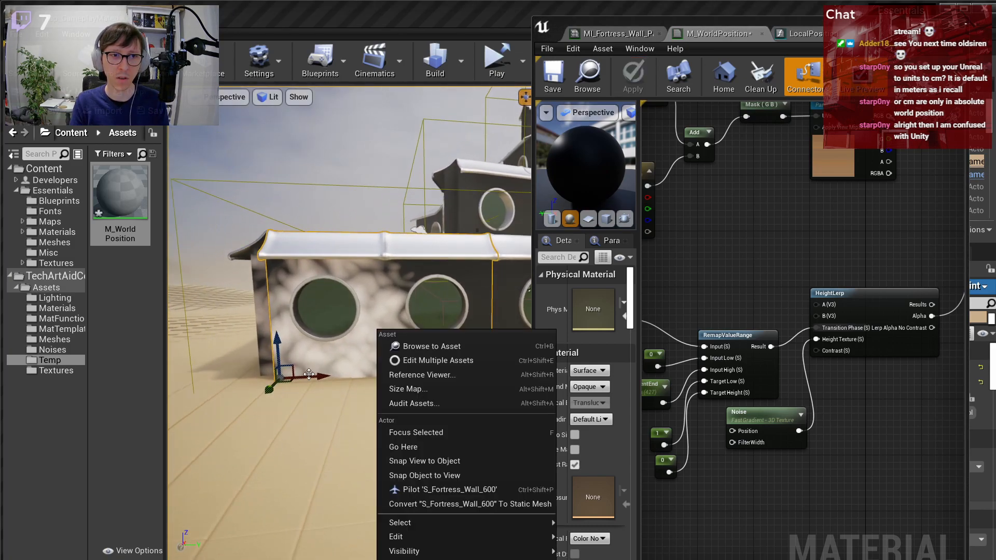
- Set the Noise node's output minimum to 0.5 and apply the material
right_click_drag(693, 470, 771, 476)
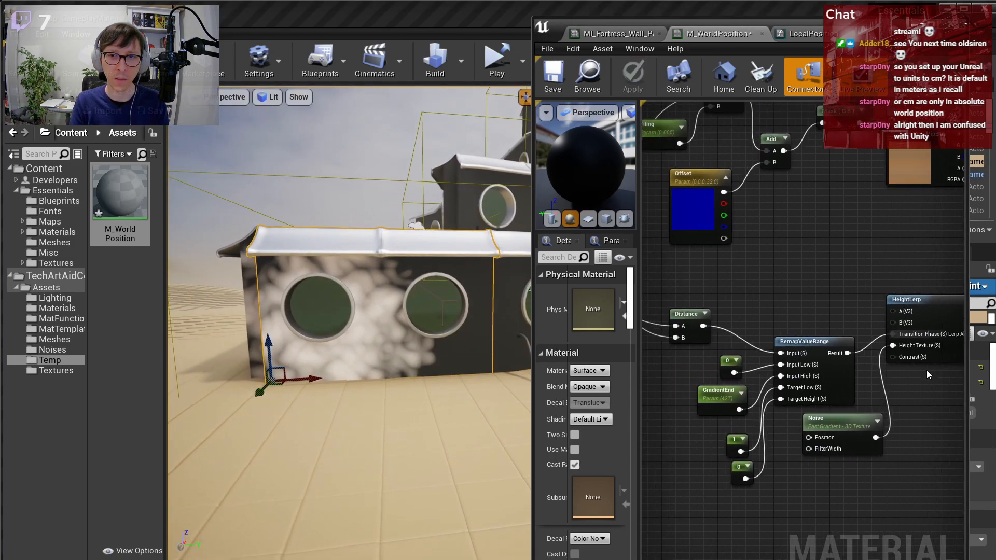
left_click(839, 421)
left_click(597, 369)
type("0")
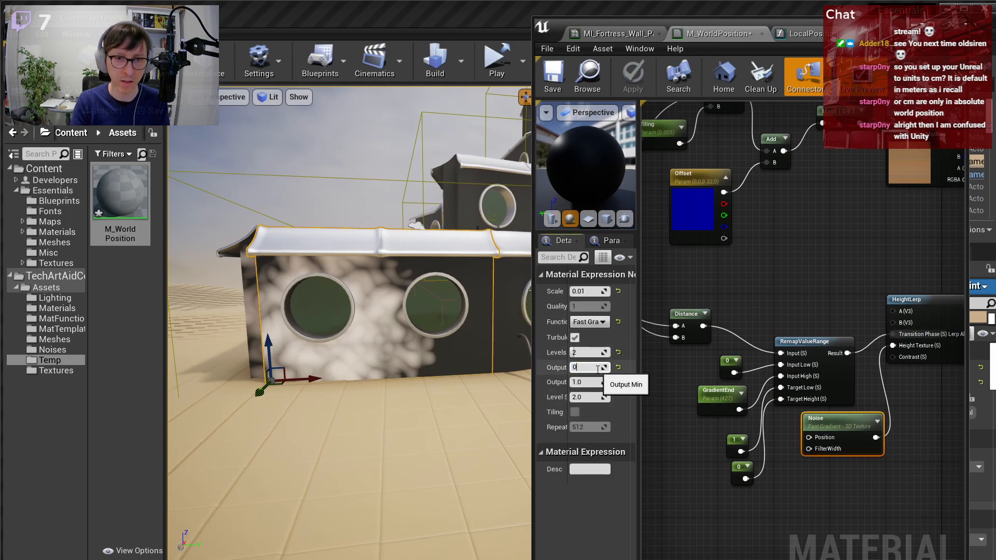
type(".5")
key("Return")
left_click(636, 80)
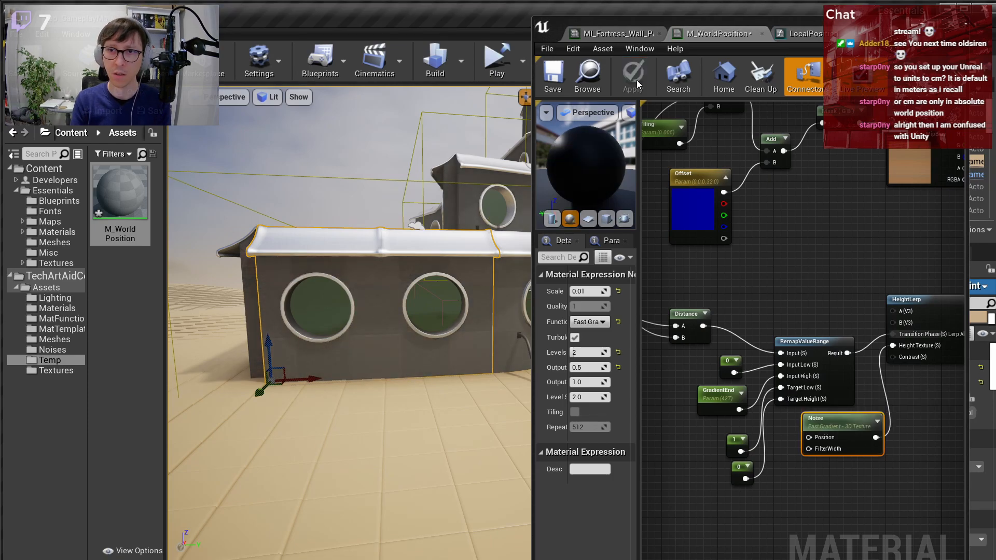
- Try shifting the selected wall section sideways and vertically to test the noisy damage, and undo both moves
right_click_drag(394, 336, 379, 333)
left_click_drag(340, 382, 300, 382)
left_click_drag(255, 358, 248, 323)
key("ctrl+z")
key("ctrl+z")
- Select the adjoining wall section and inspect the noisy damage on both sides of the fortress corner
right_click_drag(312, 311, 439, 333)
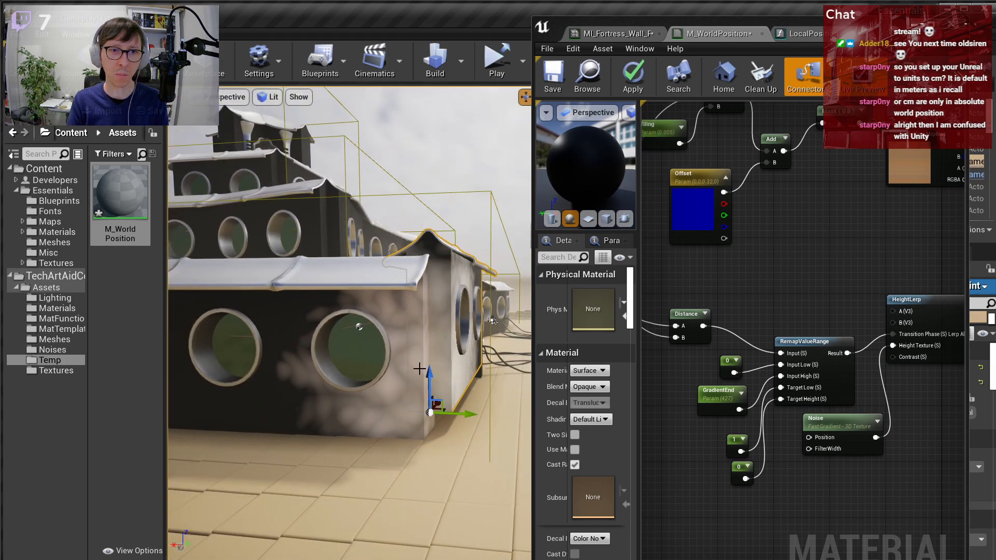
left_click(390, 401)
right_click_drag(390, 401, 375, 401)
mouse_move(304, 407)
left_mouse_down()
mouse_move(413, 418)
mouse_move(304, 405)
left_mouse_up()
right_click_drag(411, 292, 355, 292)
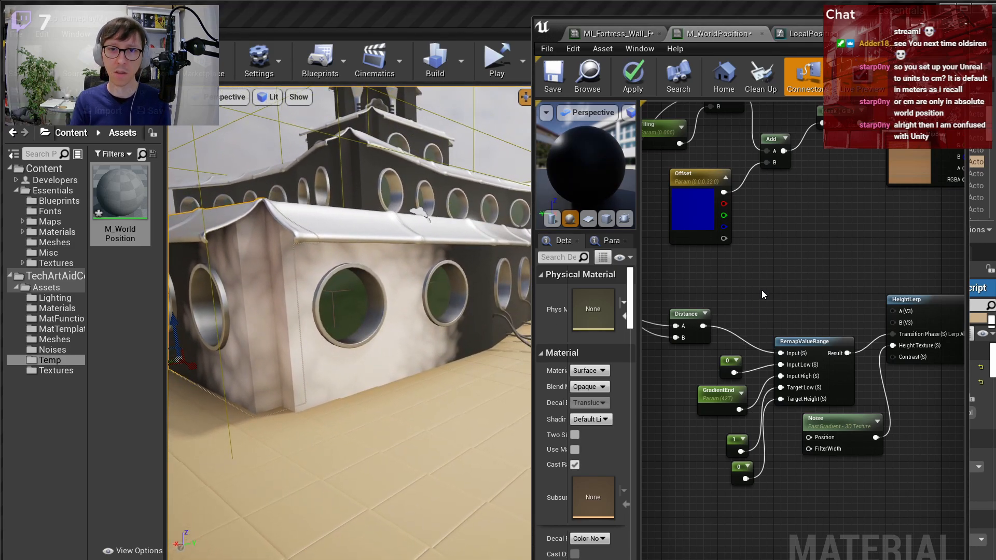
- Move the Tex node up and away from HeightLerp to make room between them
scroll(762, 291, "down", 3)
right_click_drag(804, 251, 688, 345)
scroll(773, 339, "up", 5)
scroll(771, 337, "down", 2)
right_click_drag(769, 331, 903, 352)
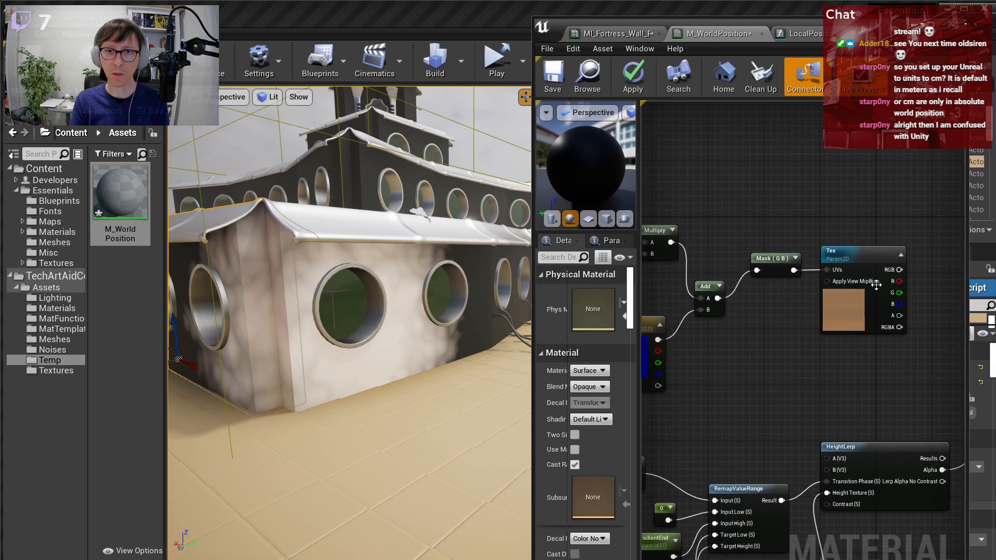
scroll(843, 228, "down", 2)
scroll(865, 223, "up", 2)
left_click(849, 264)
right_click_drag(855, 285, 812, 177)
right_click_drag(840, 215, 822, 322)
left_click_drag(782, 264, 813, 220)
left_click(768, 343)
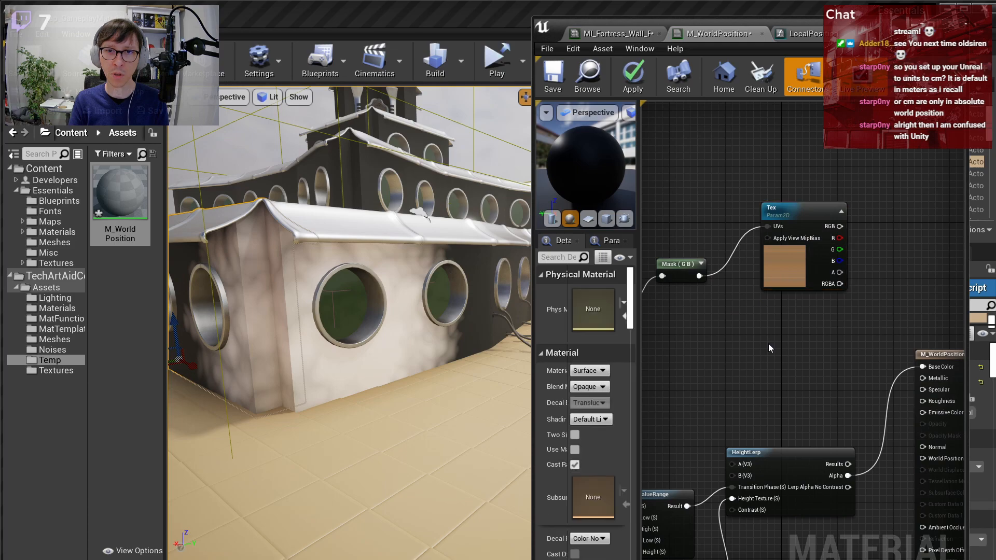
- Duplicate the Tex texture parameter and rename the copy DamageTex
right_click(761, 338)
type("t")
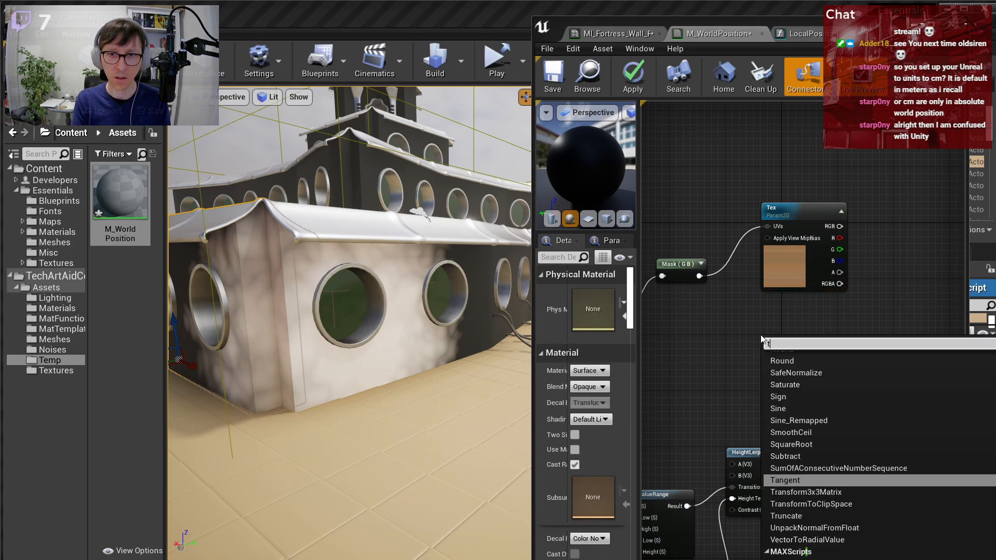
left_click(808, 222)
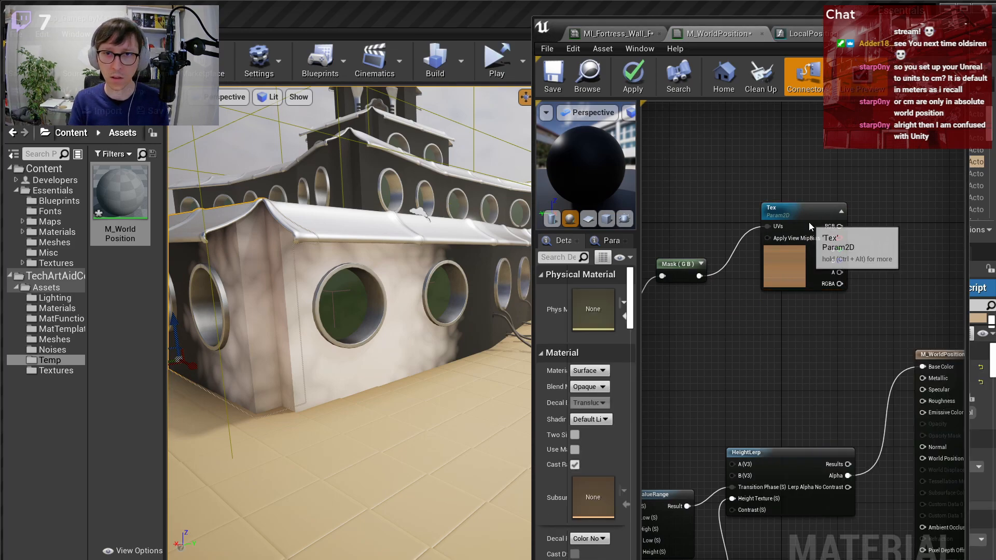
key("ctrl+c")
key("ctrl+v")
key("F2")
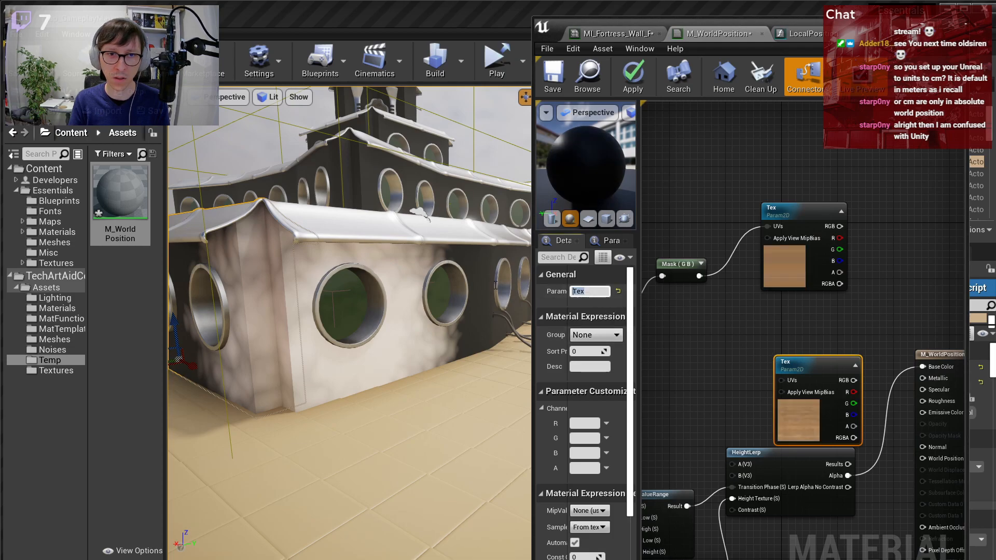
key("Return")
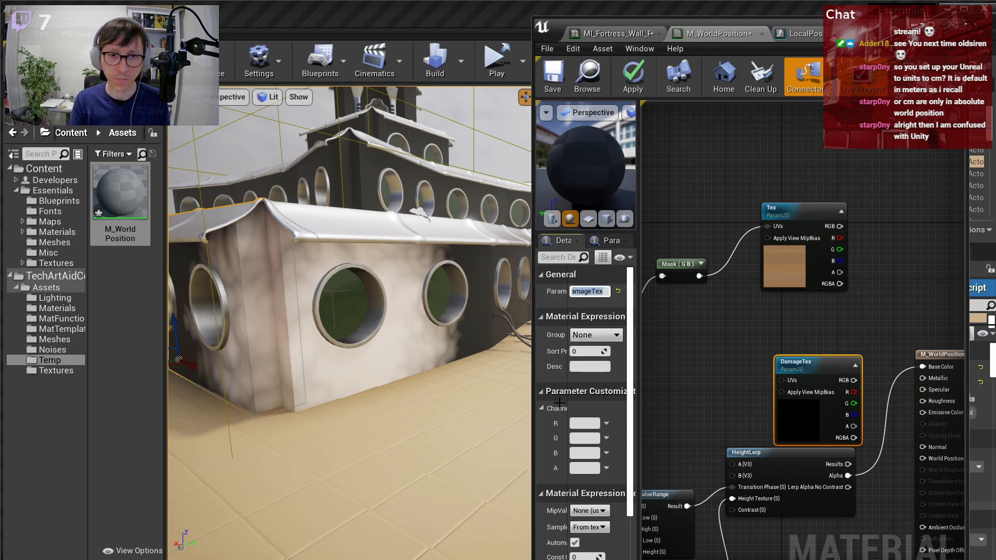
- Assign the Rock034_1K_Color texture to DamageTex and place the node between Tex and HeightLerp
scroll(584, 429, "down", 3)
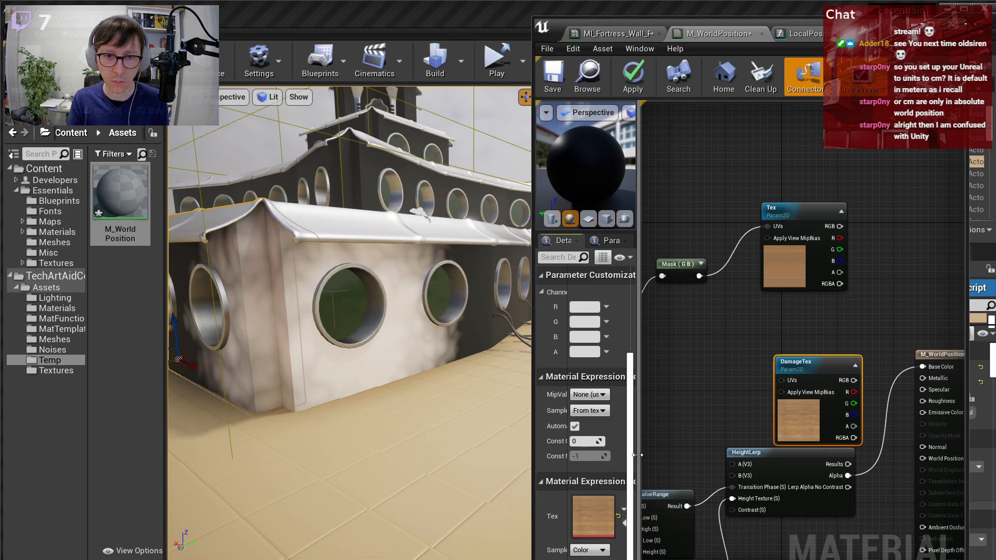
left_click_drag(637, 501, 674, 501)
left_click(648, 509)
scroll(708, 406, "down", 5)
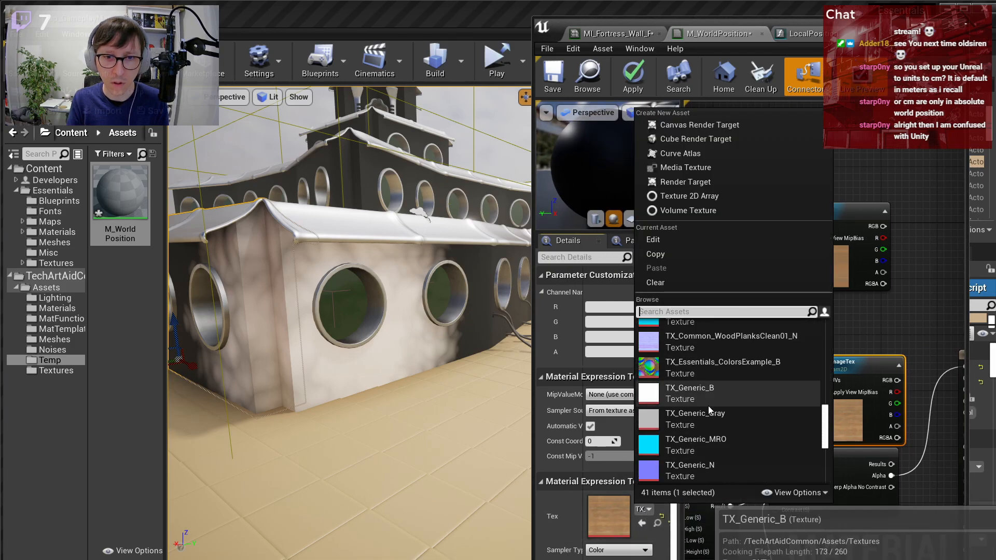
left_click_drag(822, 437, 828, 356)
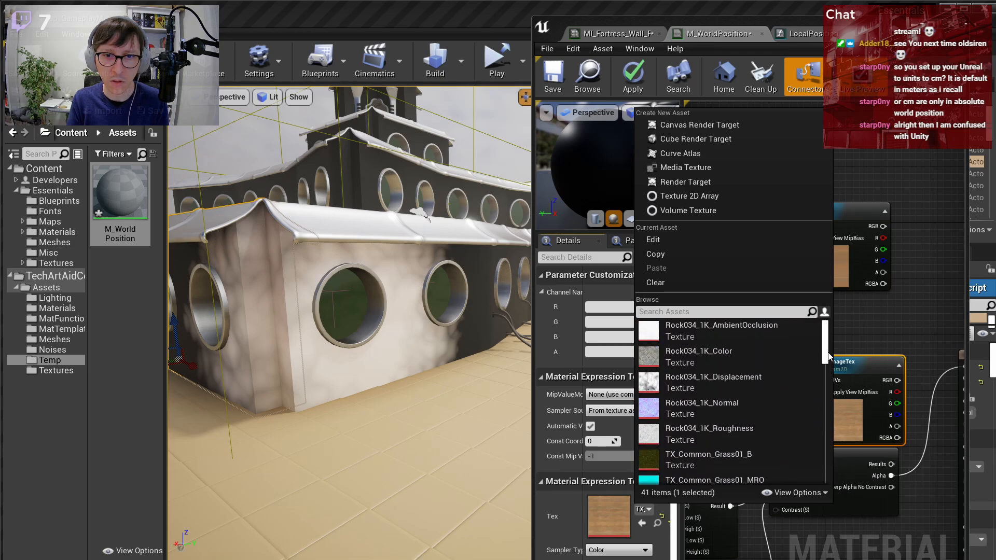
left_click(739, 357)
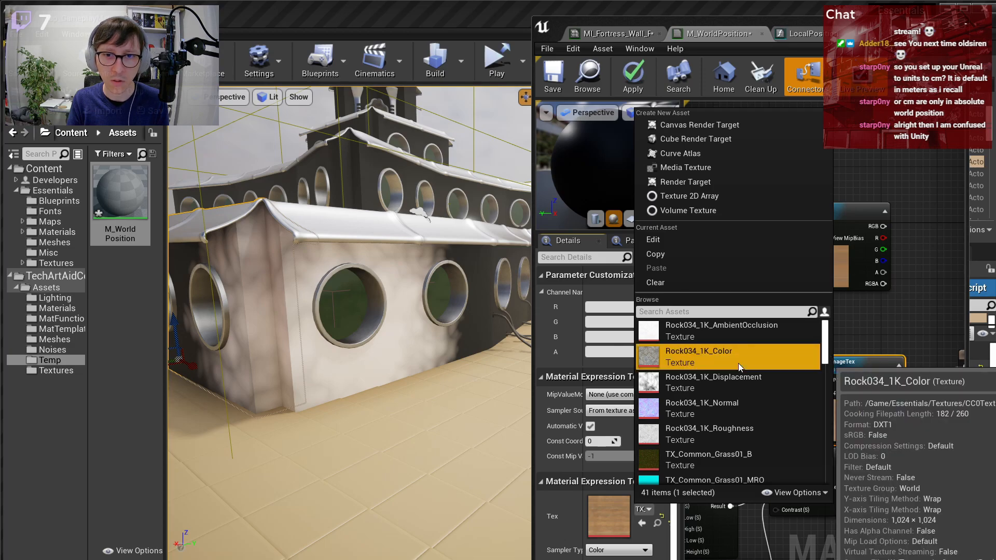
left_click(844, 356)
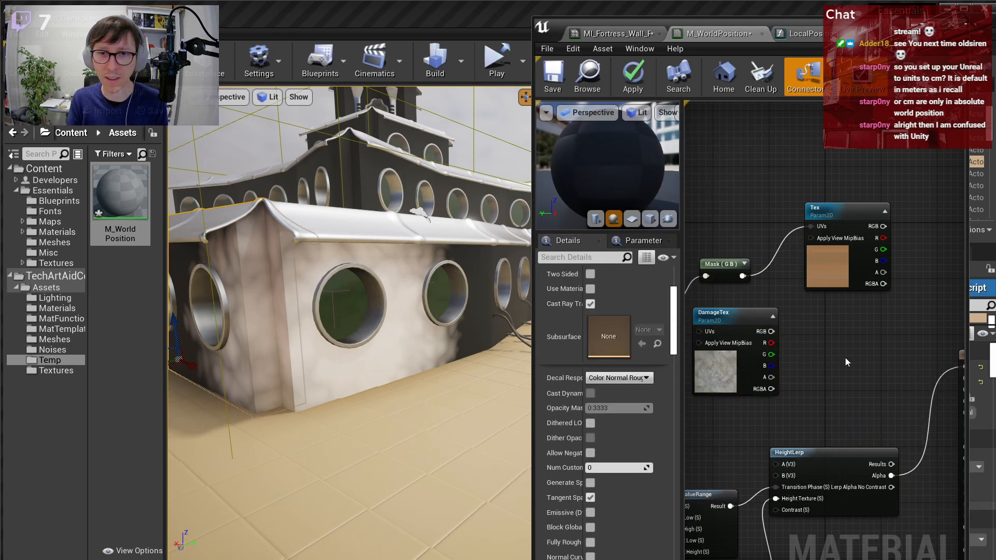
right_click_drag(843, 357, 779, 361)
left_click_drag(693, 325, 792, 332)
right_click_drag(793, 336, 705, 347)
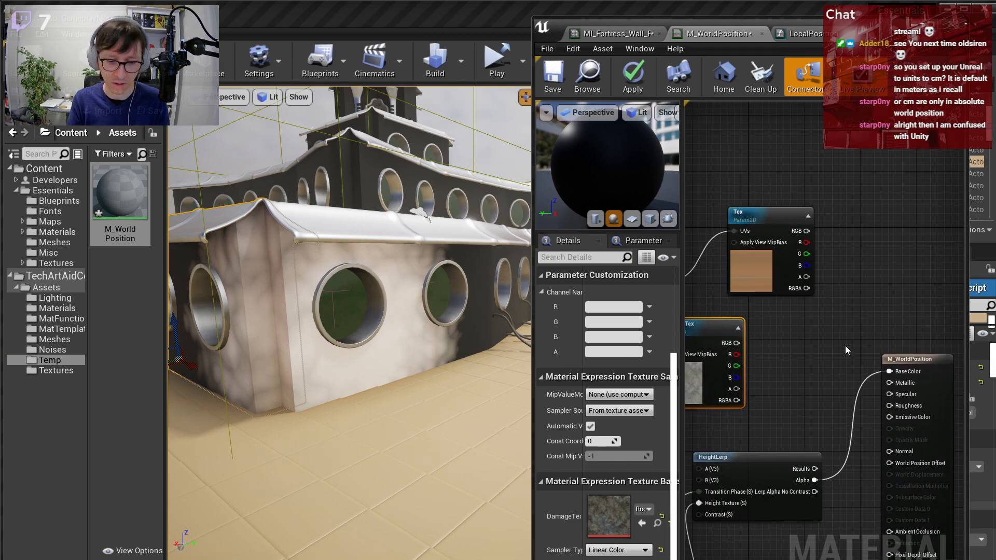
- Add a Lerp blending Tex into DamageTex by HeightLerp's Alpha, feed it to Base Color, and apply the material
left_click(844, 348)
left_click_drag(806, 242, 830, 276)
left_click_drag(854, 367, 819, 324)
left_click_drag(737, 343, 816, 353)
left_click_drag(814, 481, 811, 360)
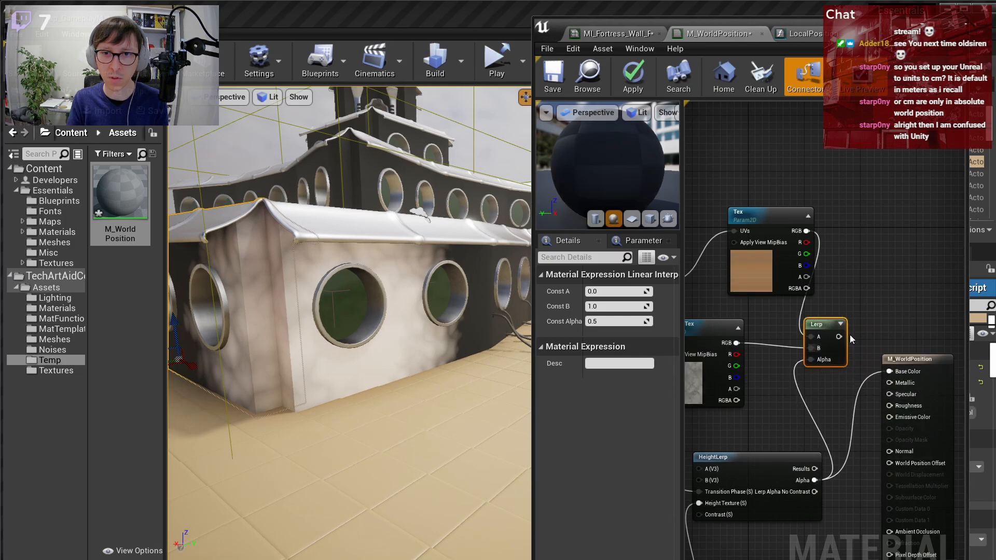
left_click(636, 75)
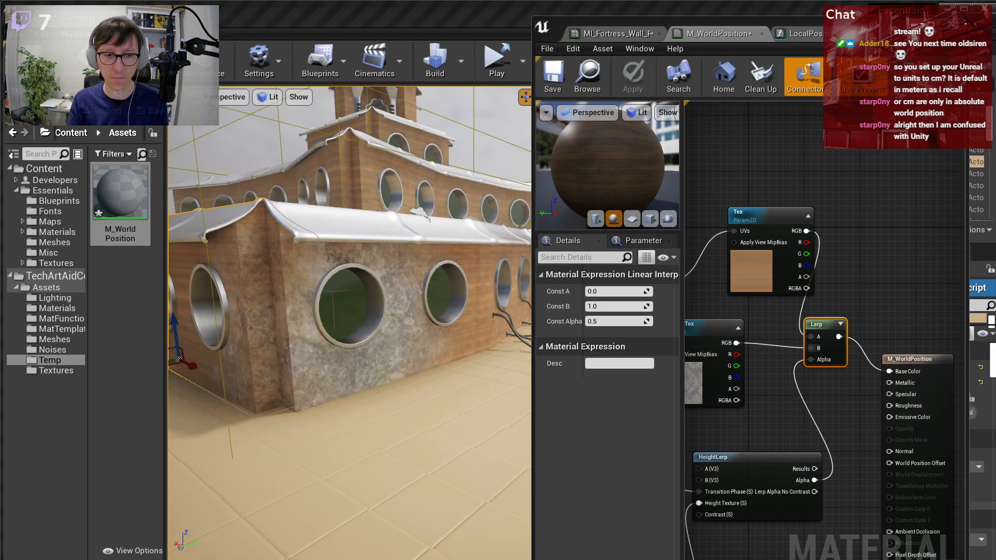
- Inspect the stone damage on the fortress wall and the default coordinates of the DamageCenter parameter
mouse_move(373, 454)
right_mouse_down()
mouse_move(301, 452)
mouse_move(356, 450)
right_mouse_up()
key("w")
key("d")
key("s")
key("a")
right_click_drag(752, 357, 896, 319)
right_click_drag(779, 364, 940, 316)
left_click(817, 392)
right_click_drag(436, 365, 492, 373)
left_click_drag(614, 348, 619, 378)
- Try moving the damaged wall section to test the rock blend, undo the moves, and deselect the section
left_click(292, 327)
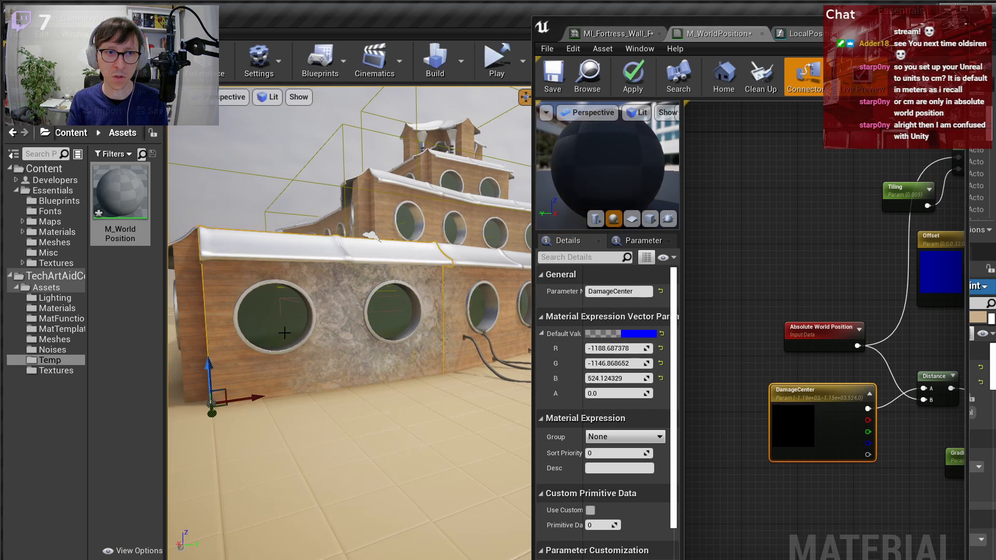
mouse_move(210, 376)
left_mouse_down()
mouse_move(221, 332)
mouse_move(220, 441)
mouse_move(218, 350)
mouse_move(218, 373)
left_mouse_up()
mouse_move(462, 380)
right_mouse_down()
mouse_move(461, 363)
mouse_move(446, 370)
mouse_move(462, 380)
right_mouse_up()
left_click(462, 380)
mouse_move(440, 417)
right_mouse_down()
mouse_move(462, 415)
mouse_move(441, 417)
right_mouse_up()
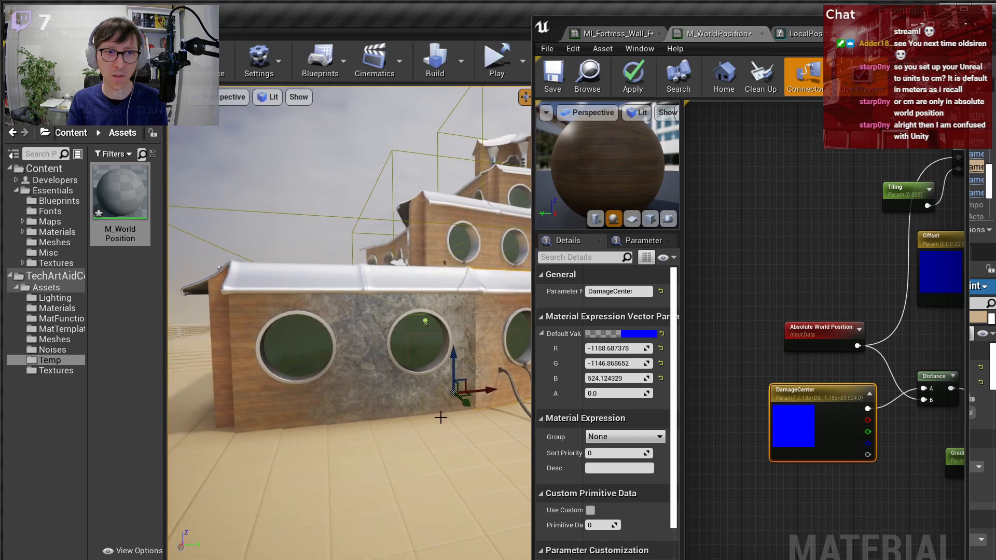
key("ctrl+z")
key("ctrl+z")
key("ctrl+z")
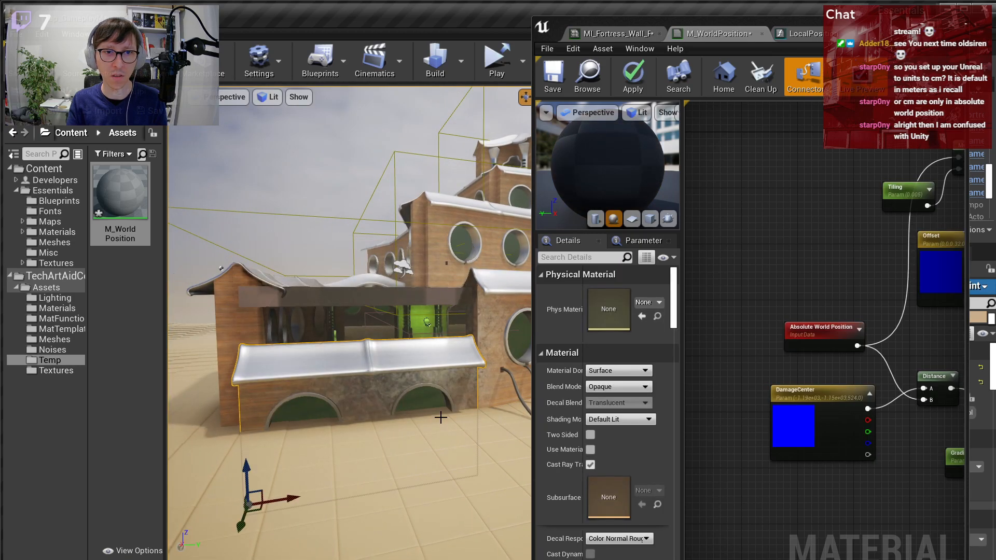
key("ctrl+z")
right_click_drag(381, 217, 443, 205)
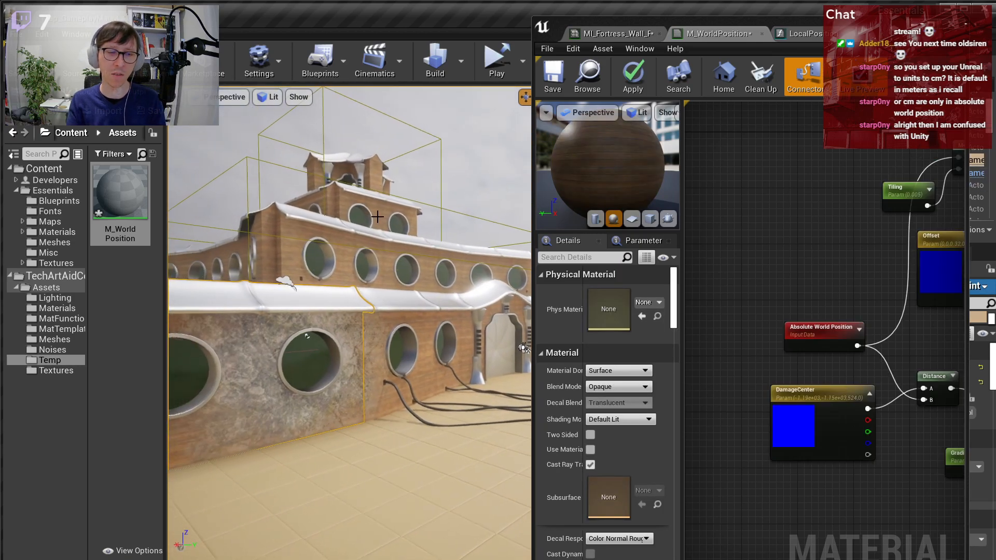
left_click(341, 148)
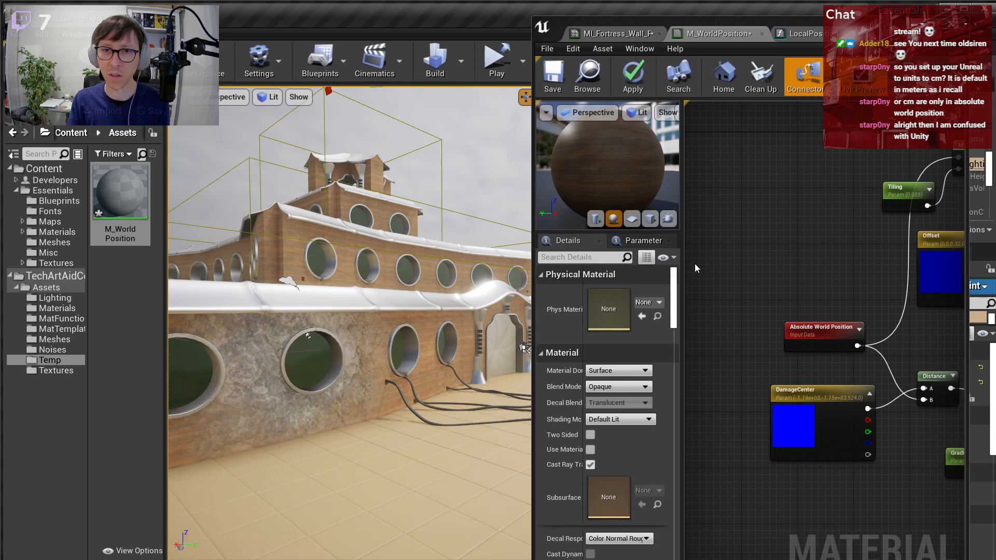
- Review the material graph around DamageCenter, Distance and RemapValueRange that builds the damage mask
scroll(766, 250, "down", 5)
right_click_drag(765, 251, 707, 271)
scroll(890, 321, "up", 5)
right_click_drag(859, 300, 852, 549)
right_click_drag(729, 311, 930, 291)
scroll(930, 291, "down", 2)
right_click_drag(809, 393, 901, 325)
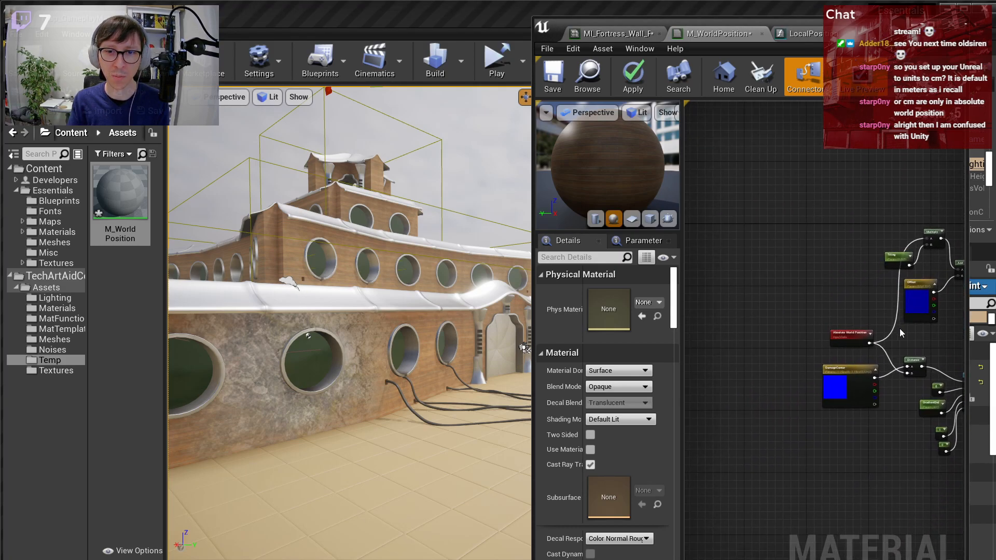
scroll(886, 363, "up", 2)
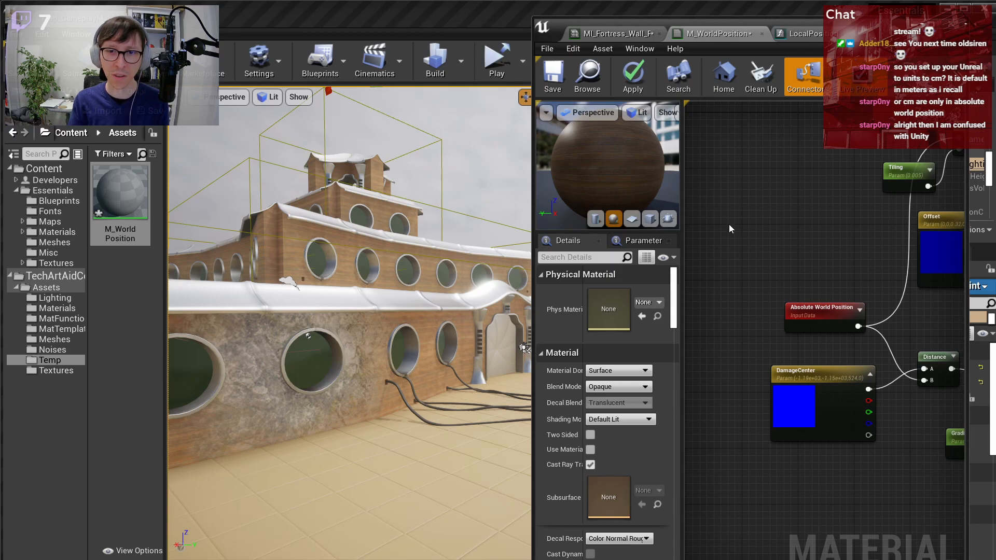
scroll(754, 232, "down", 1)
right_click_drag(771, 234, 713, 273)
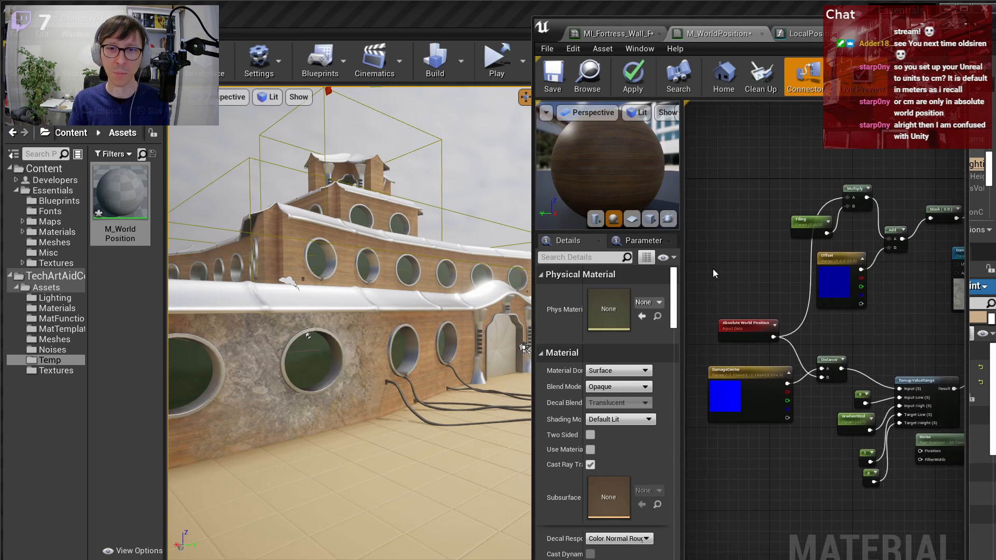
right_click_drag(907, 343, 876, 290)
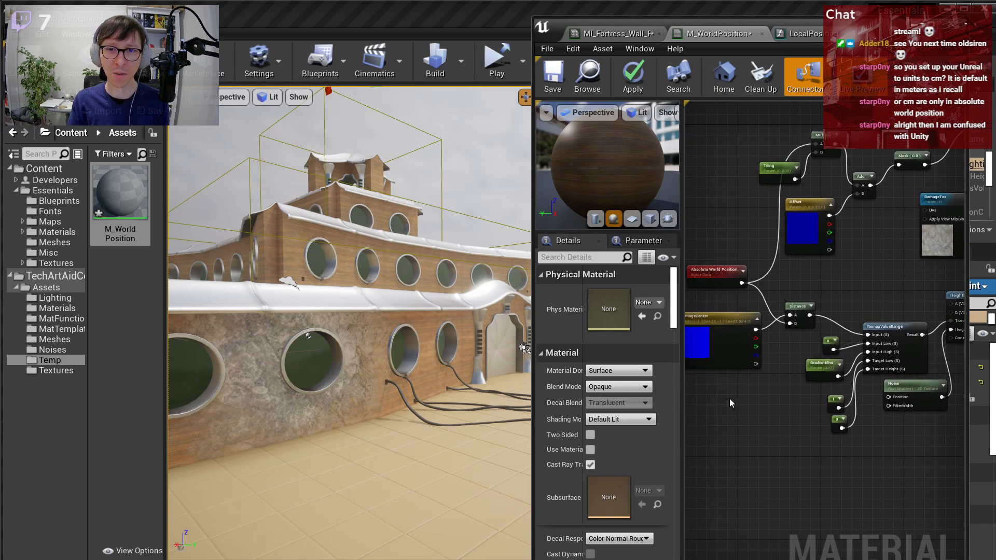
- Add a BoxMask-3D function below DamageCenter and connect DamageCenter to its B input
right_click(730, 398)
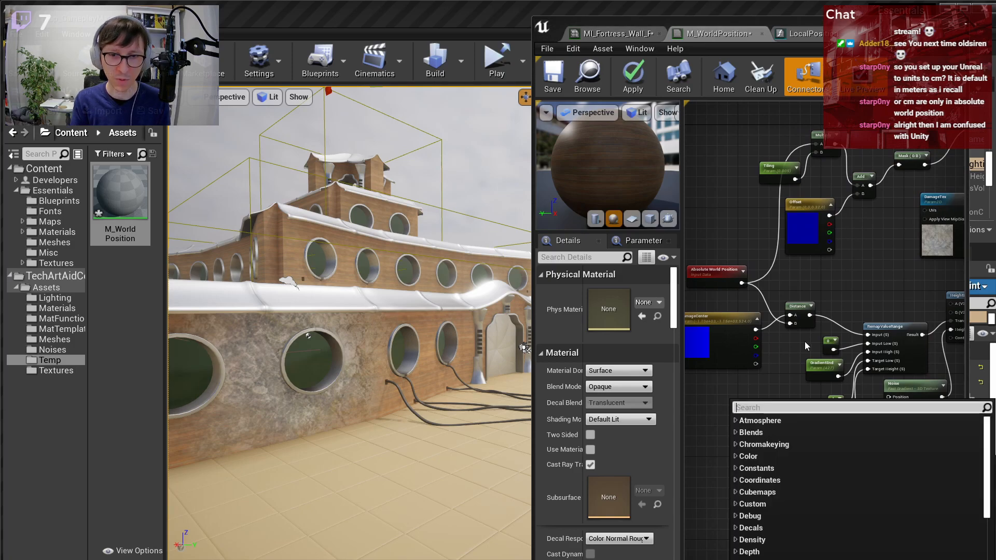
type("box")
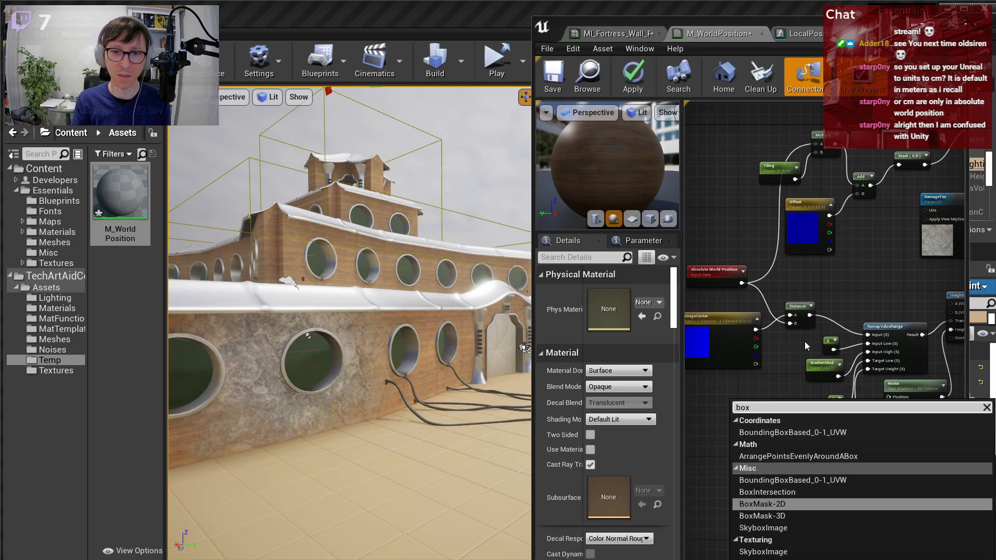
left_click(763, 516)
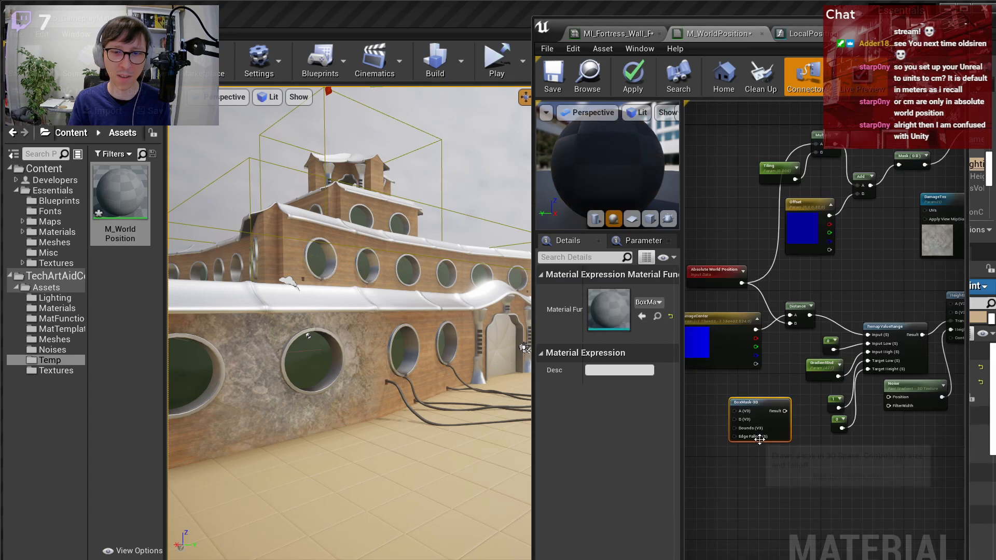
scroll(758, 440, "up", 3)
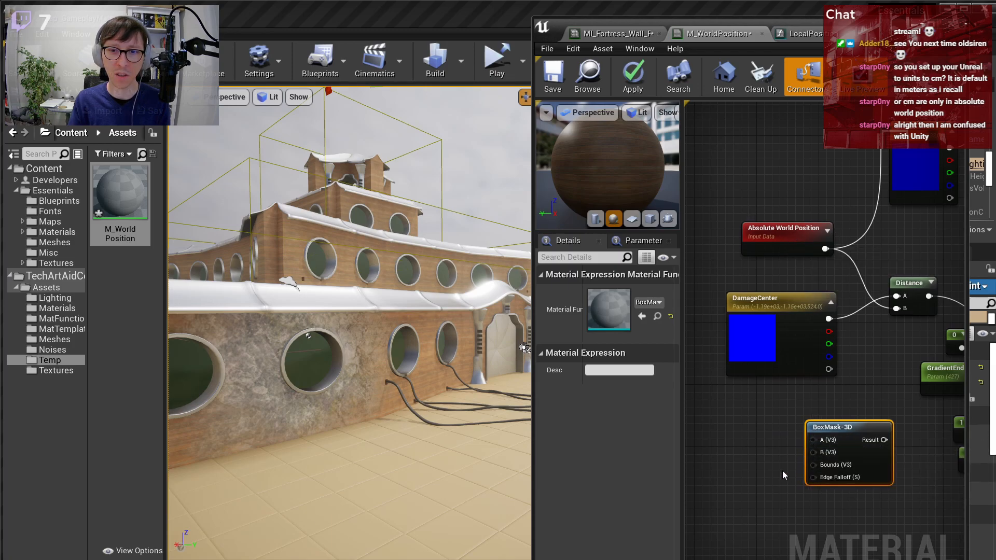
left_click_drag(813, 454, 832, 321)
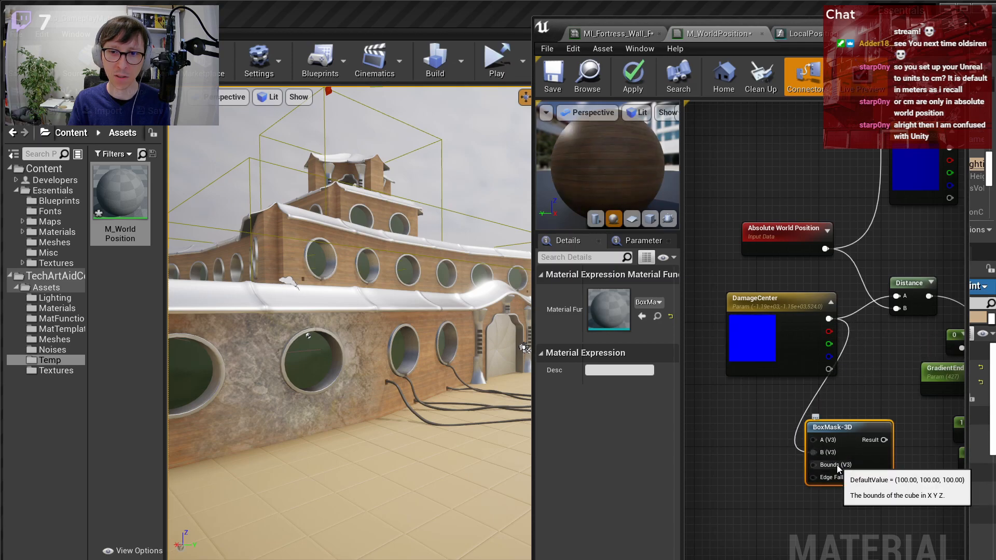
- Duplicate the GradientEnd parameter and place the copy in the free space before BoxMask-3D
right_click_drag(836, 465, 956, 408)
scroll(768, 452, "down", 1)
left_click(810, 385)
key("ctrl+c")
key("ctrl+v")
left_click_drag(770, 409, 747, 412)
- Add an AppendMany node, wire GradientEnd into its R, G and B inputs, and connect RGB to BoxMask-3D's Bounds
scroll(813, 407, "up", 2)
right_click(814, 404)
type("appendmany")
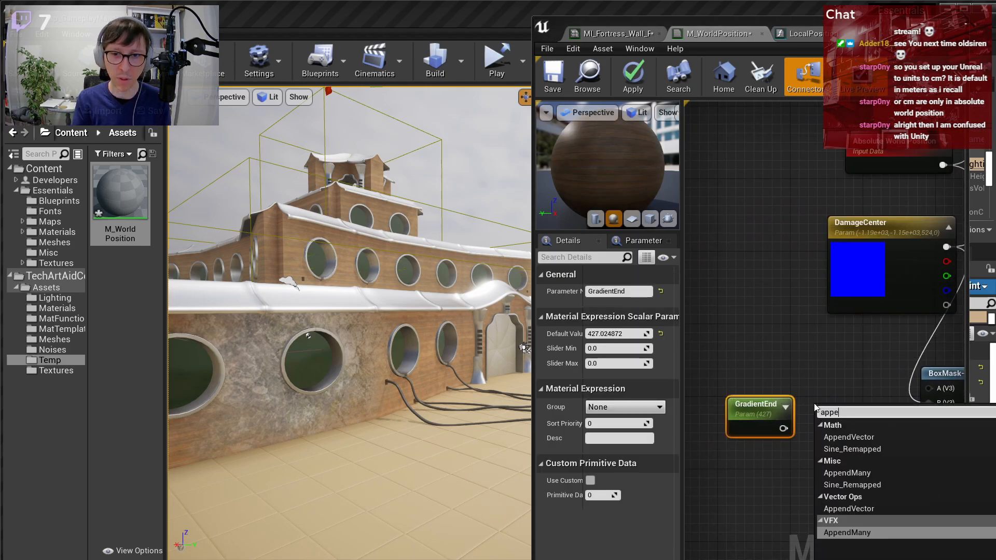
key("Return")
scroll(815, 408, "up", 1)
left_click_drag(783, 428, 829, 463)
left_click_drag(851, 409, 844, 380)
right_click_drag(912, 444, 837, 454)
left_click_drag(807, 430, 871, 431)
scroll(879, 434, "down", 1)
- Add a scalar parameter named Smoothness with a default value of 0.1 and connect it to BoxMask-3D's Edge Falloff
left_click(875, 507)
right_click_drag(875, 507, 816, 494)
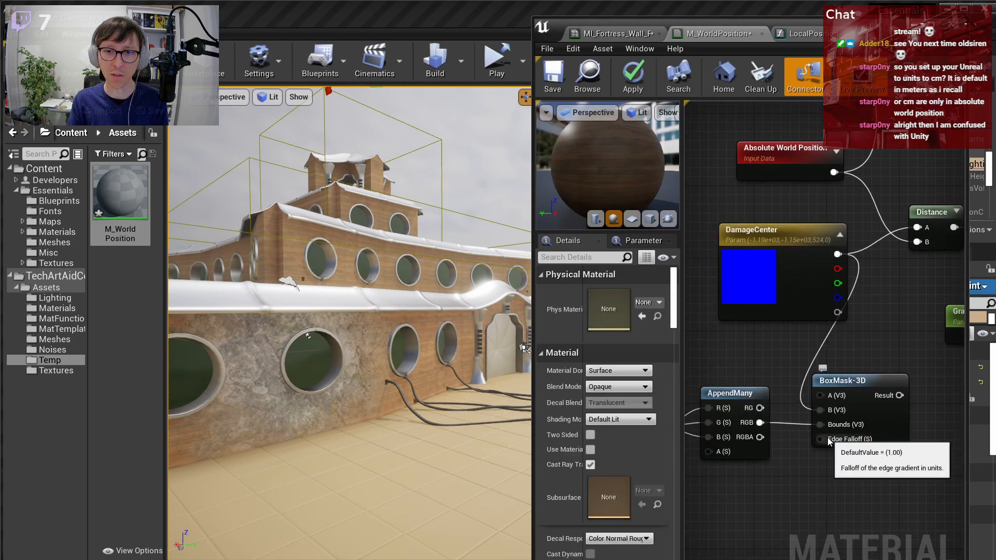
left_click(750, 484)
type("Smoothness")
key("Return")
left_click_drag(807, 515, 820, 439)
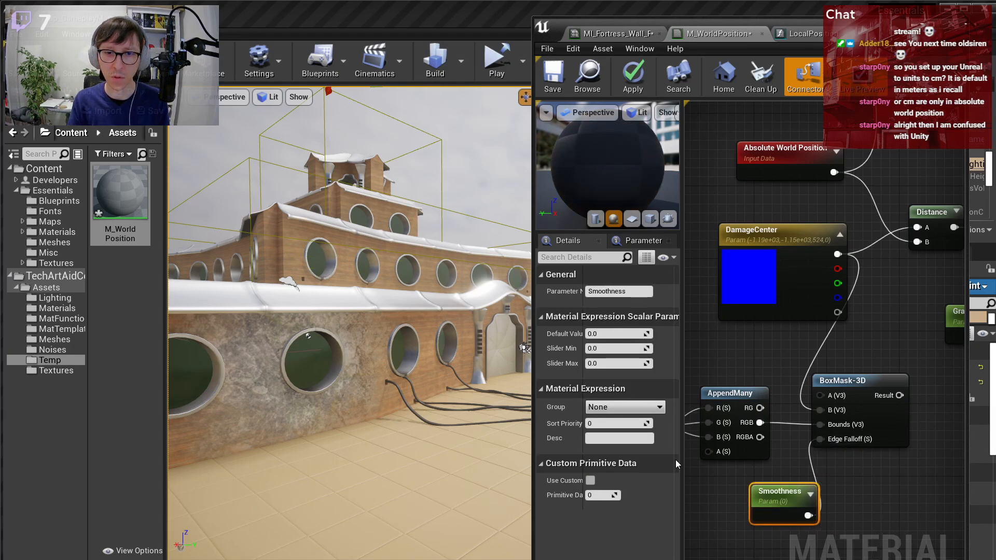
left_click(612, 334)
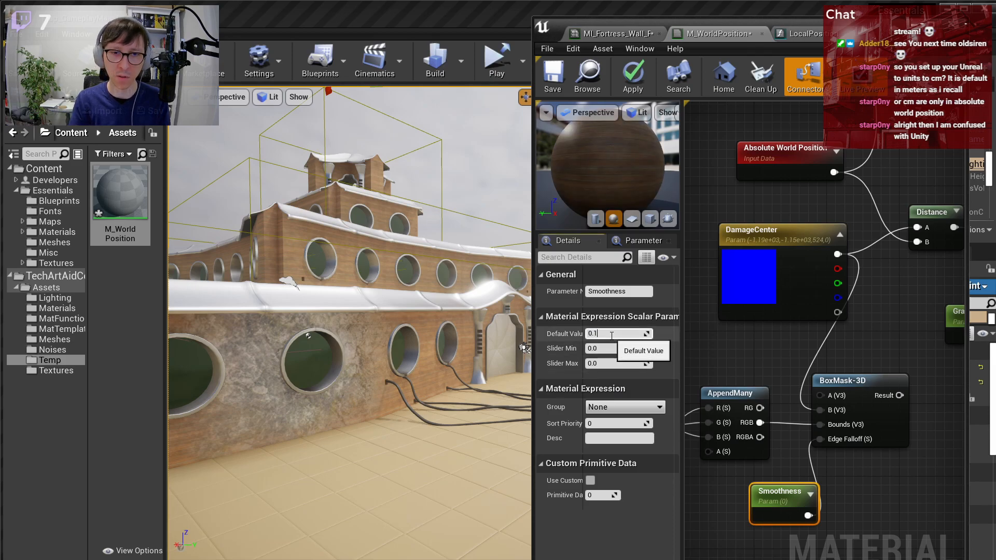
key("Return")
- Connect the BoxMask-3D Result to the Alpha input of the texture Lerp
right_click_drag(845, 401, 705, 430)
scroll(765, 423, "down", 1)
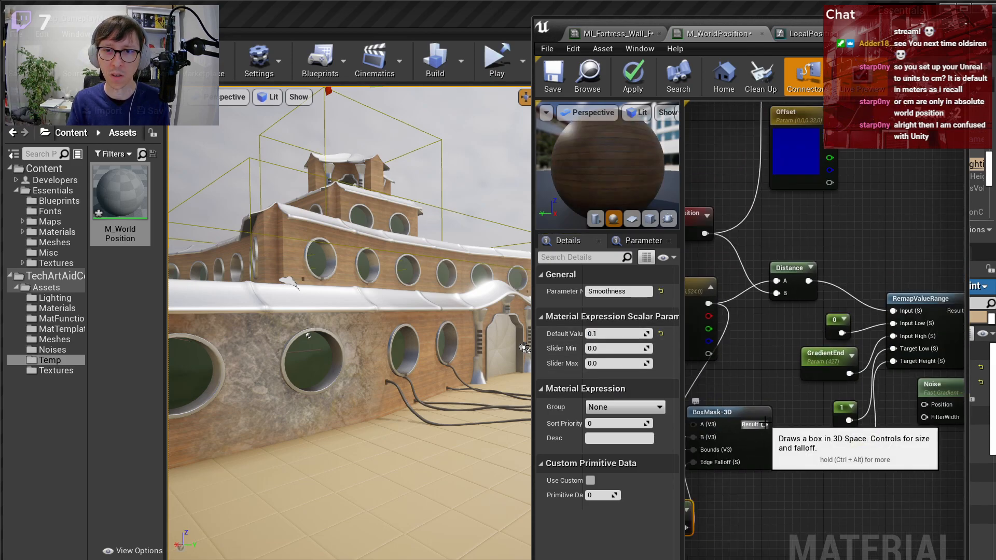
scroll(765, 425, "down", 2)
left_click_drag(765, 426, 785, 236)
- Delete the old damage mask nodes, including RemapValueRange with its inputs, Noise, HeightLerp and Distance
right_click_drag(755, 387, 935, 398)
left_click_drag(922, 456, 752, 314)
key("Delete")
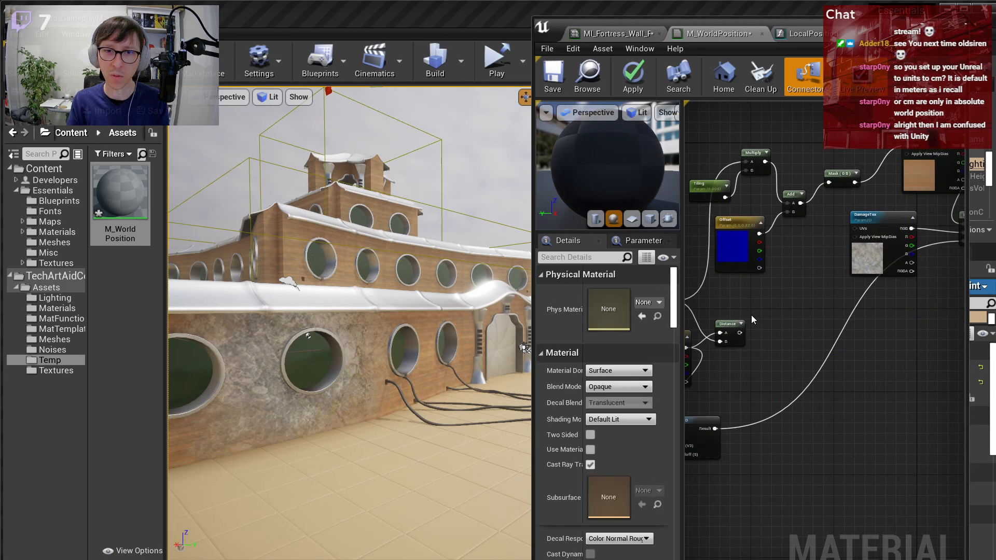
right_click_drag(751, 317, 830, 318)
left_click_drag(829, 370, 805, 333)
key("Delete")
right_click_drag(813, 447, 859, 416)
- Rearrange DamageCenter, GradientEnd, AppendMany and Smoothness compactly in front of BoxMask-3D, and apply the material
left_click_drag(874, 477, 692, 402)
right_click_drag(692, 402, 689, 460)
left_click_drag(824, 446, 927, 357)
left_click_drag(755, 389, 780, 414)
scroll(835, 362, "up", 2)
left_click_drag(783, 335, 881, 396)
mouse_move(853, 354)
left_mouse_down()
mouse_move(765, 359)
mouse_move(796, 462)
mouse_move(745, 526)
left_mouse_up()
right_click_drag(819, 441, 907, 377)
left_click_drag(910, 301, 717, 523)
left_click_drag(837, 458, 850, 382)
right_click_drag(885, 450, 729, 469)
left_click(903, 439)
left_click_drag(903, 439, 853, 330)
left_click_drag(898, 293, 835, 377)
left_click(798, 318)
right_click_drag(798, 318, 870, 315)
left_click_drag(828, 479, 740, 494)
left_click(841, 326)
right_click_drag(843, 326, 886, 325)
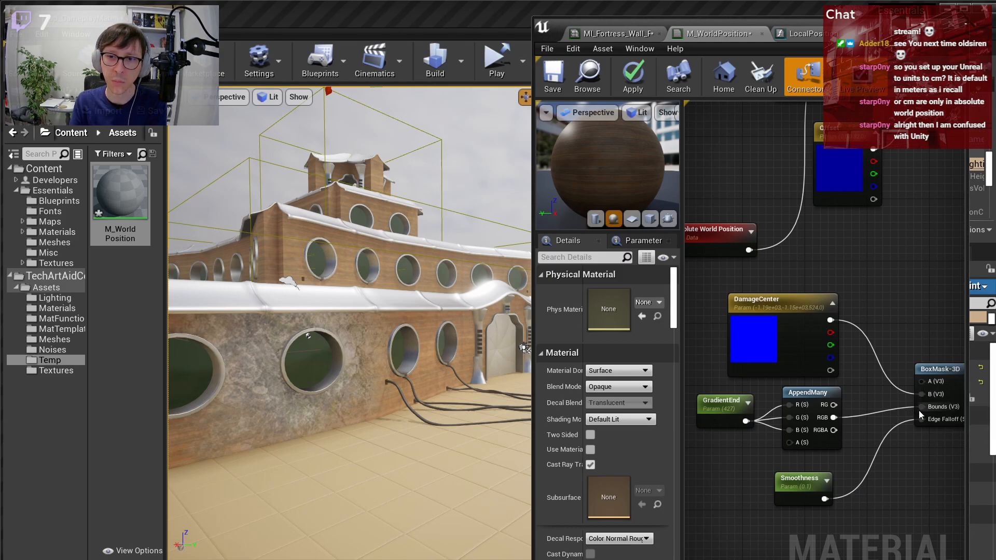
left_click(633, 80)
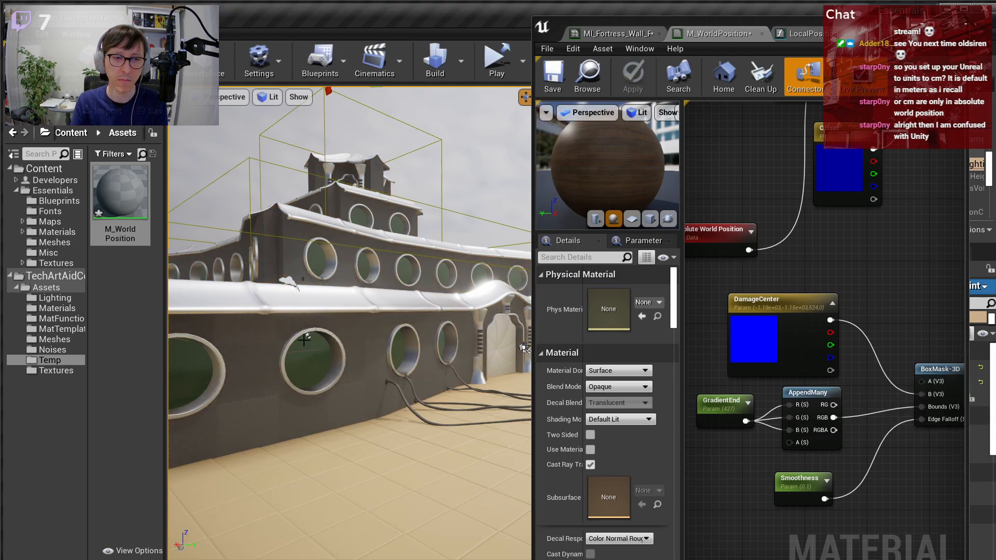
- Select the wall section near the fortress corner, then tilt and raise it to test the box-shaped damage mask
right_click_drag(375, 343, 314, 344)
left_click(337, 345)
key("e")
left_click_drag(242, 511, 261, 498)
right_click_drag(254, 442, 247, 440)
key("w")
left_click_drag(284, 440, 258, 331)
key("e")
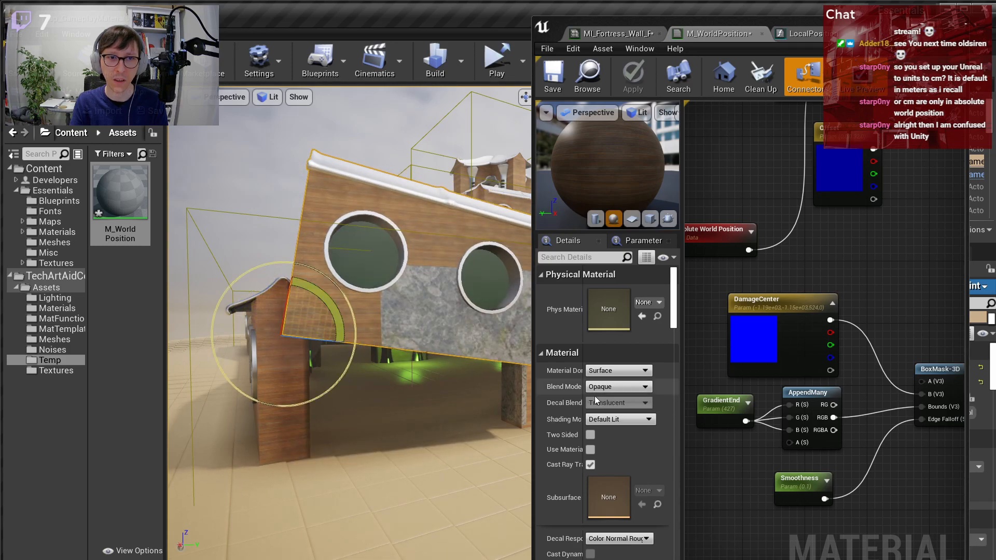
- Set the Smoothness parameter's default value to 100
scroll(414, 303, "up", 5)
left_click(774, 483)
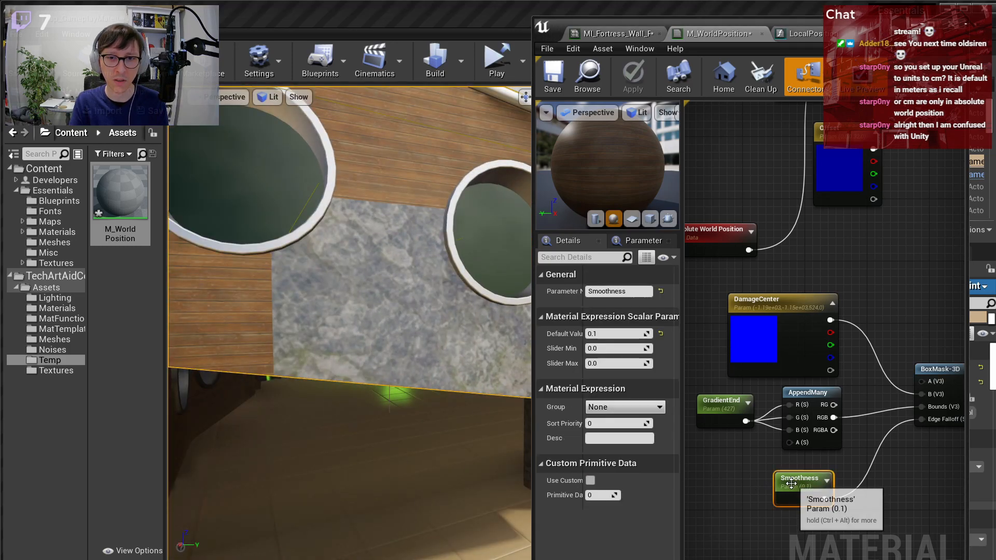
left_click(610, 334)
type("10")
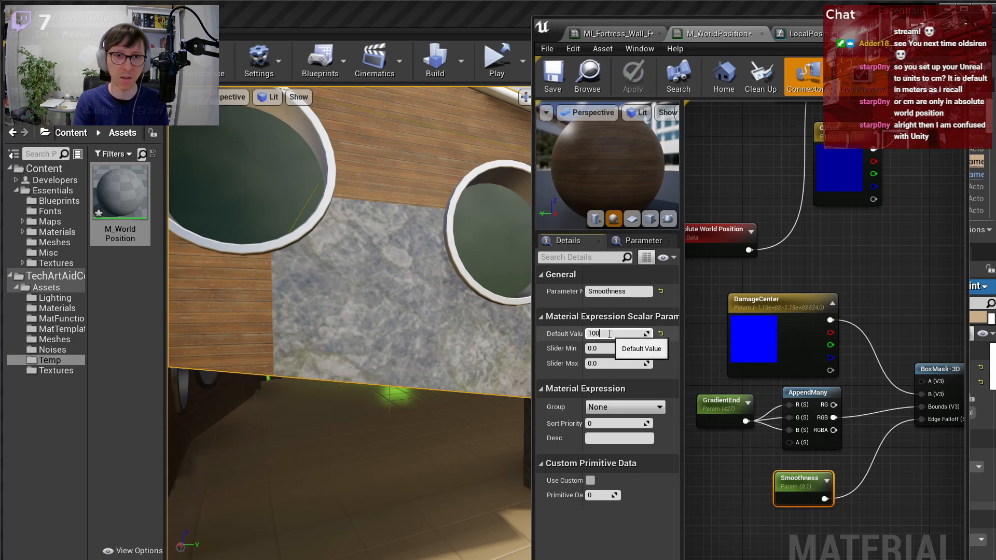
type("0")
key("Return")
- Lower the Smoothness default value to about 44 while checking the softened rock edge on the wall
mouse_move(436, 311)
right_mouse_down()
mouse_move(394, 306)
mouse_move(428, 308)
right_mouse_up()
left_click(630, 335)
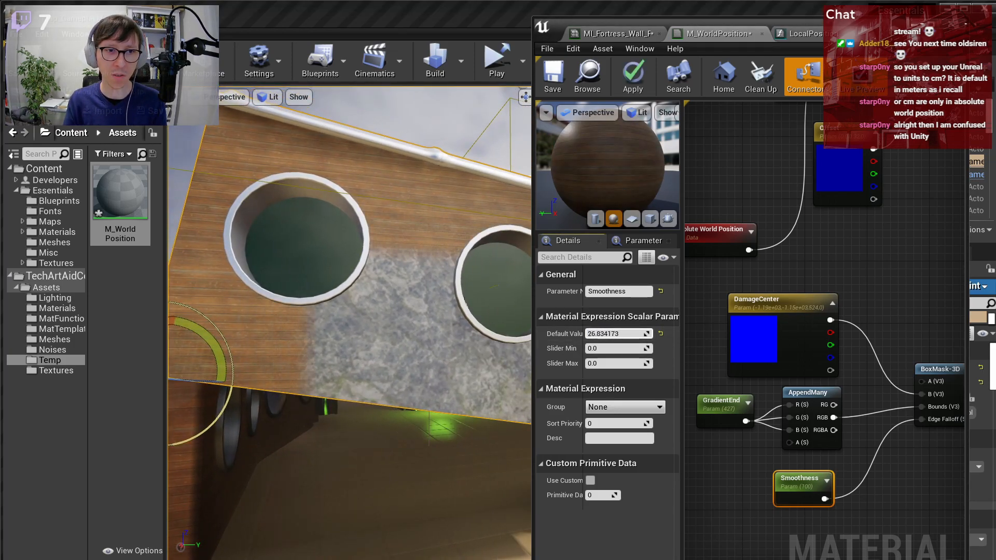
mouse_move(623, 334)
left_mouse_down()
mouse_move(646, 334)
mouse_move(632, 334)
left_mouse_up()
right_click_drag(380, 312, 402, 306)
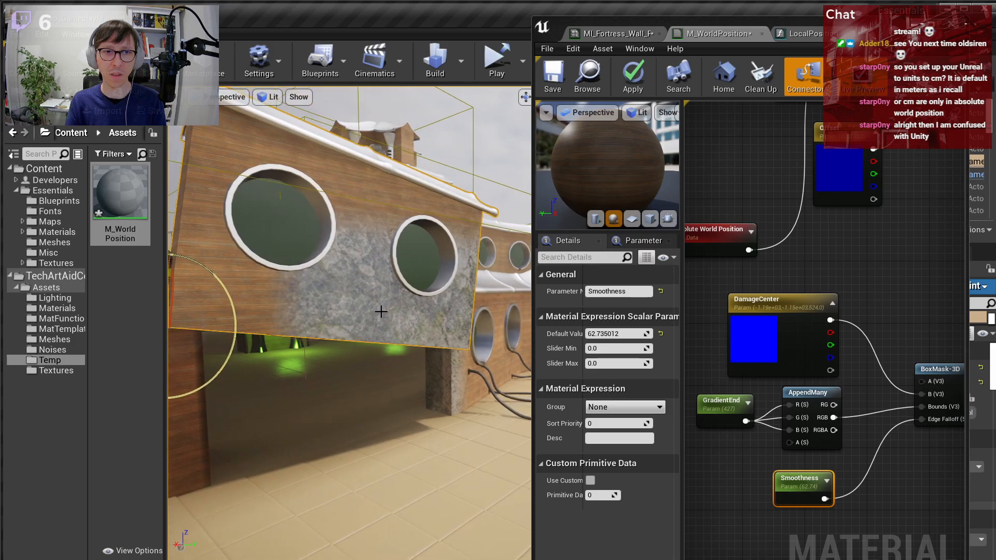
left_click_drag(630, 334, 617, 334)
- Inspect the node chain inside the BoxMask-3D function, and close it together with the LocalPosition function
double_click(933, 369)
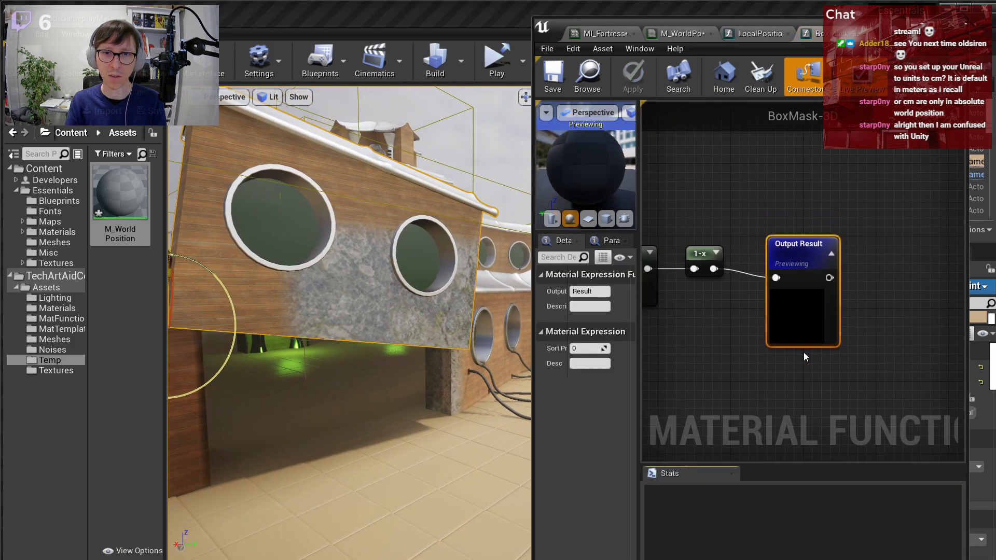
scroll(804, 353, "down", 6)
right_click_drag(723, 327, 935, 282)
scroll(914, 266, "up", 2)
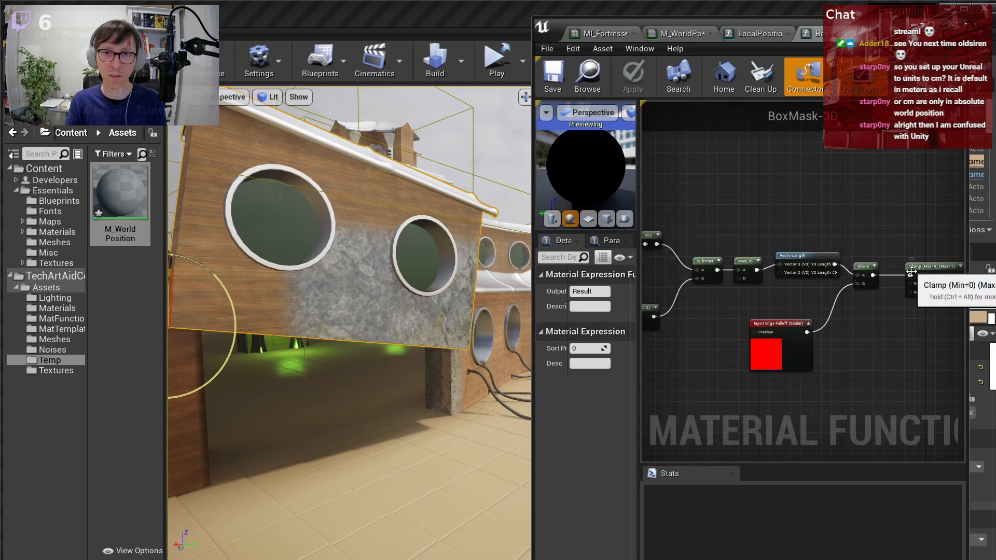
right_click_drag(903, 341, 743, 324)
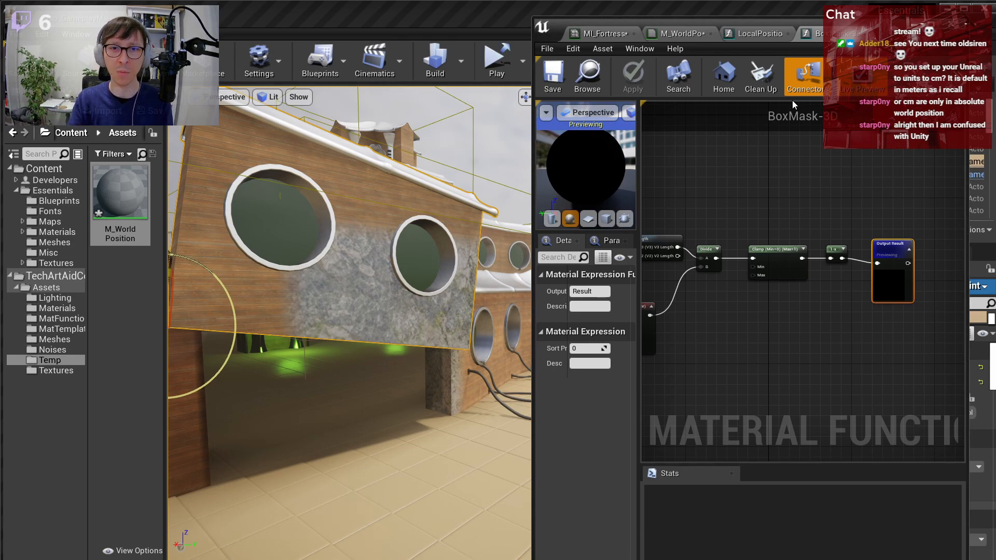
left_click(865, 33)
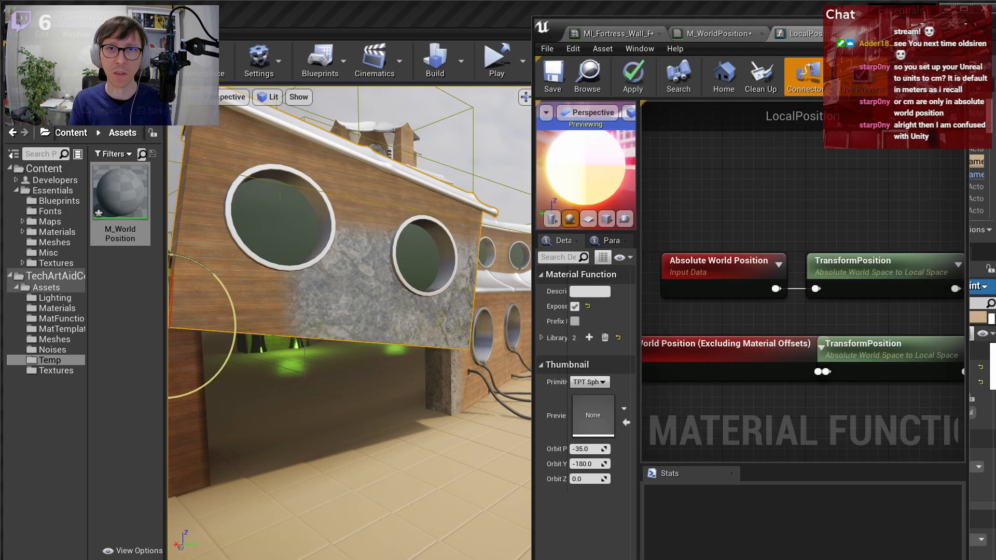
left_click(865, 33)
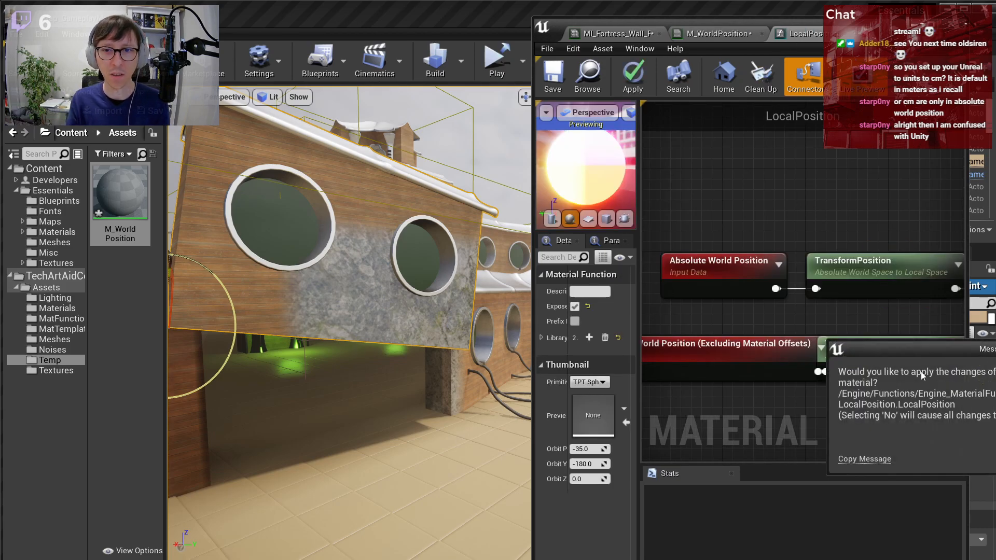
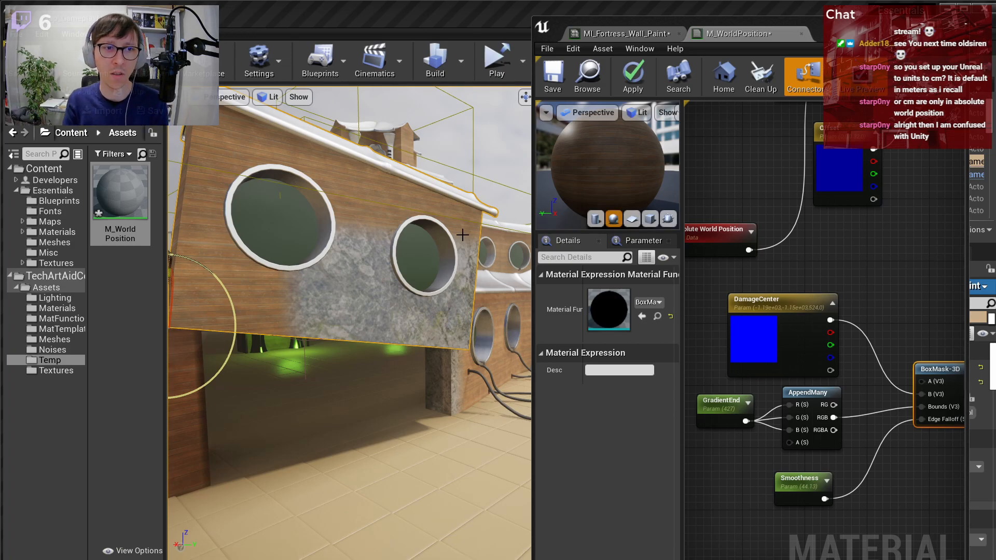
key("f")
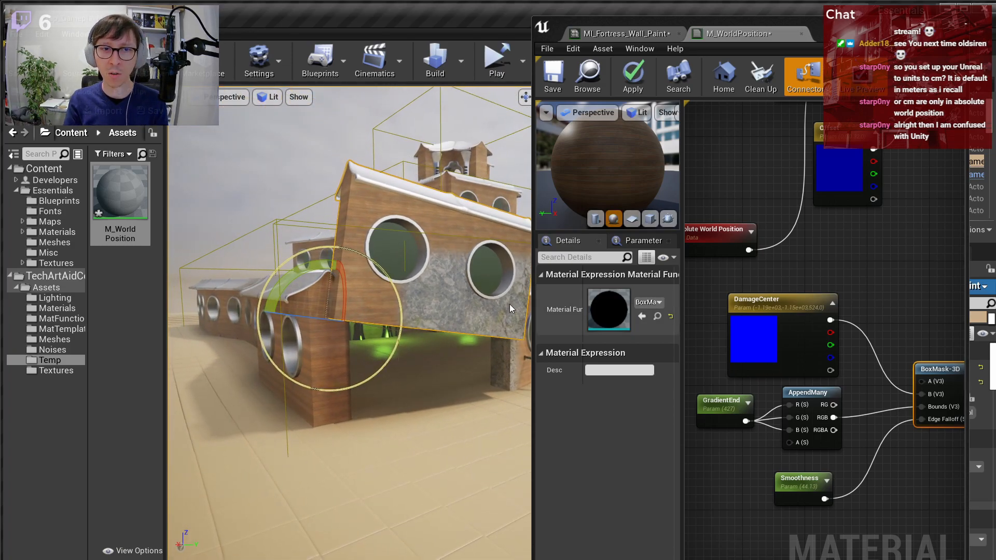
scroll(445, 297, "up", 5)
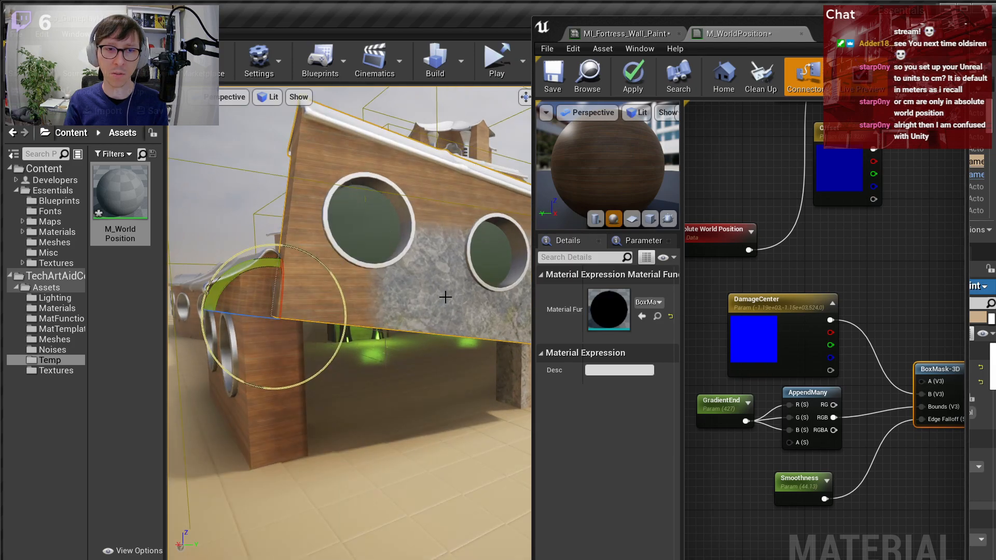
scroll(445, 297, "down", 3)
mouse_move(445, 297)
right_mouse_down()
mouse_move(419, 290)
mouse_move(441, 296)
right_mouse_up()
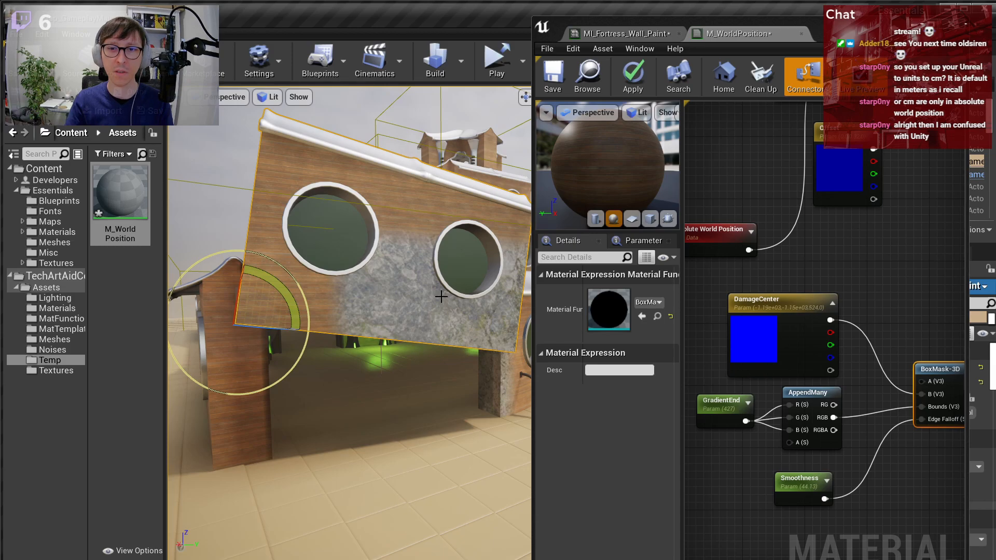
- Move the Absolute World Position node above the Tiling parameter, in front of Multiply
scroll(830, 275, "down", 4)
right_click_drag(868, 232, 793, 310)
right_click_drag(853, 318, 914, 276)
scroll(873, 329, "up", 1)
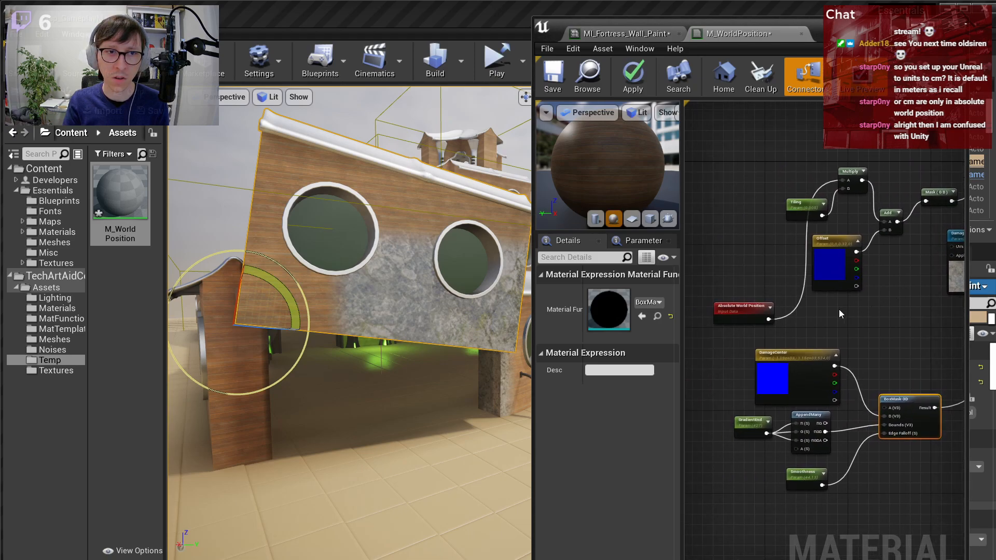
left_click_drag(755, 309, 765, 162)
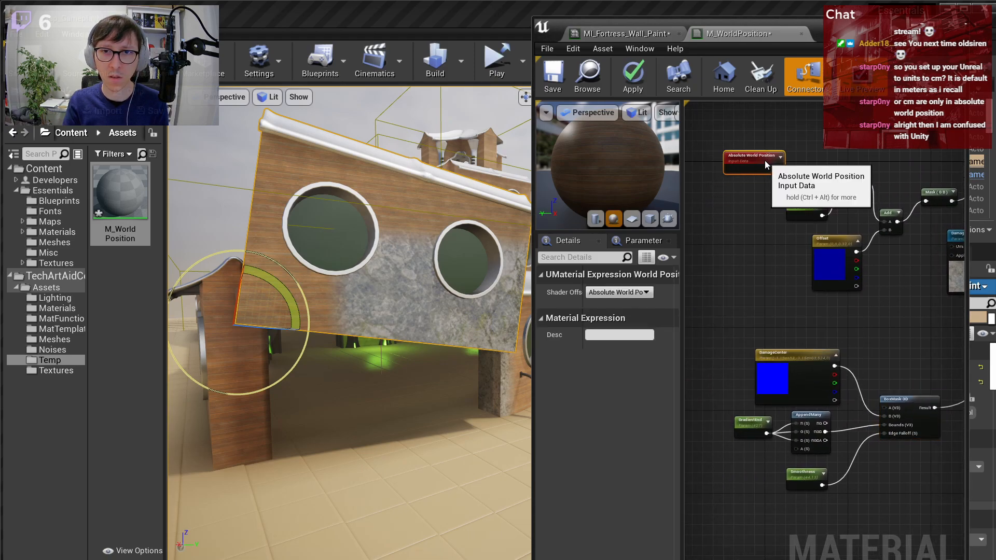
- Delete the box mask nodes: DamageCenter, GradientEnd, AppendMany, Smoothness and BoxMask-3D
scroll(834, 343, "down", 2)
left_click_drag(919, 468, 761, 324)
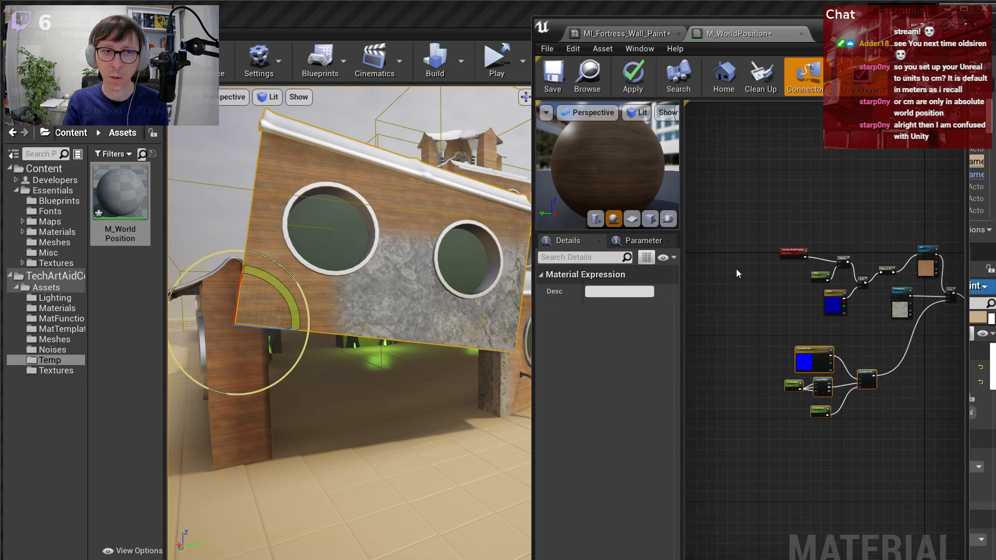
right_click_drag(737, 269, 670, 259)
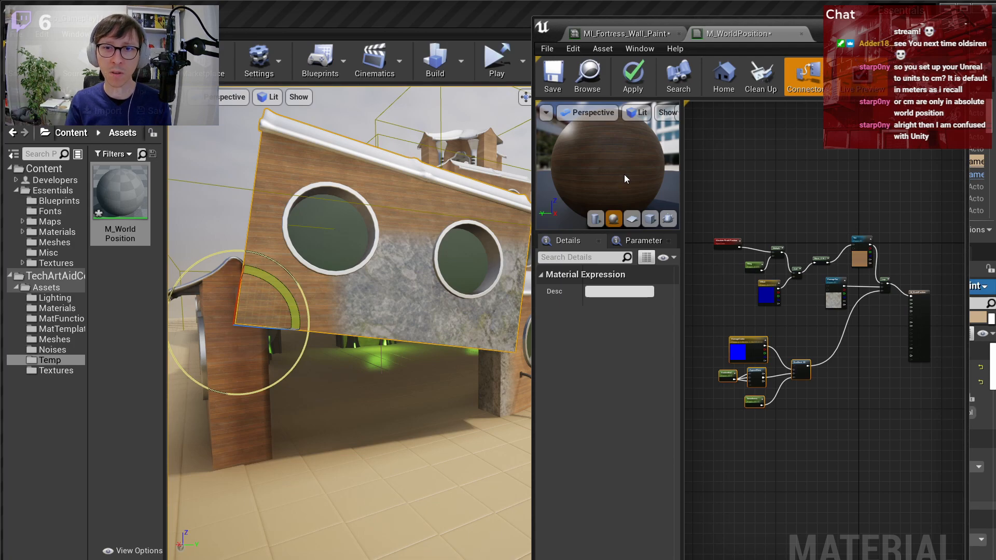
key("Delete")
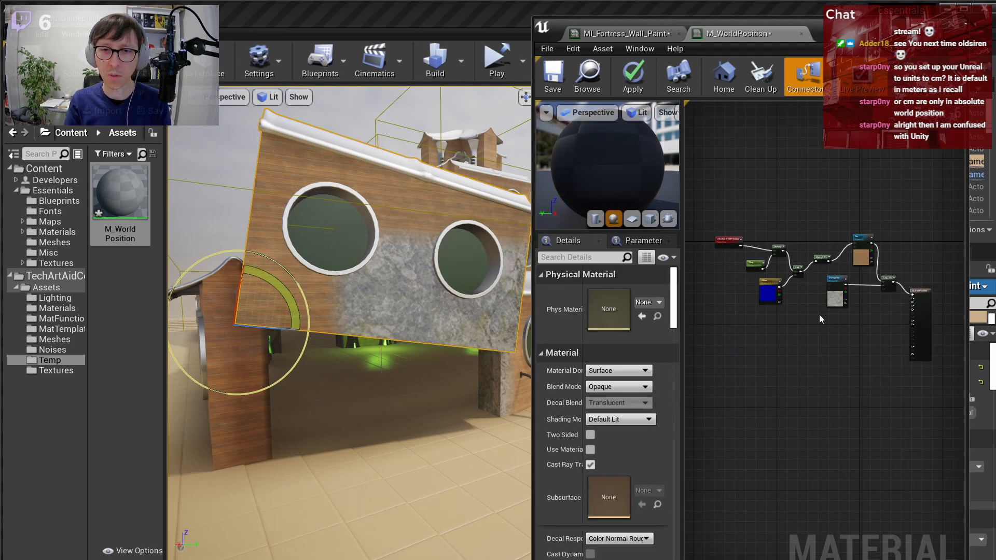
- Move the Tex, DamageTex and Lerp nodes together up out of the way of the world-position chain
scroll(820, 317, "up", 4)
right_click_drag(796, 312, 749, 374)
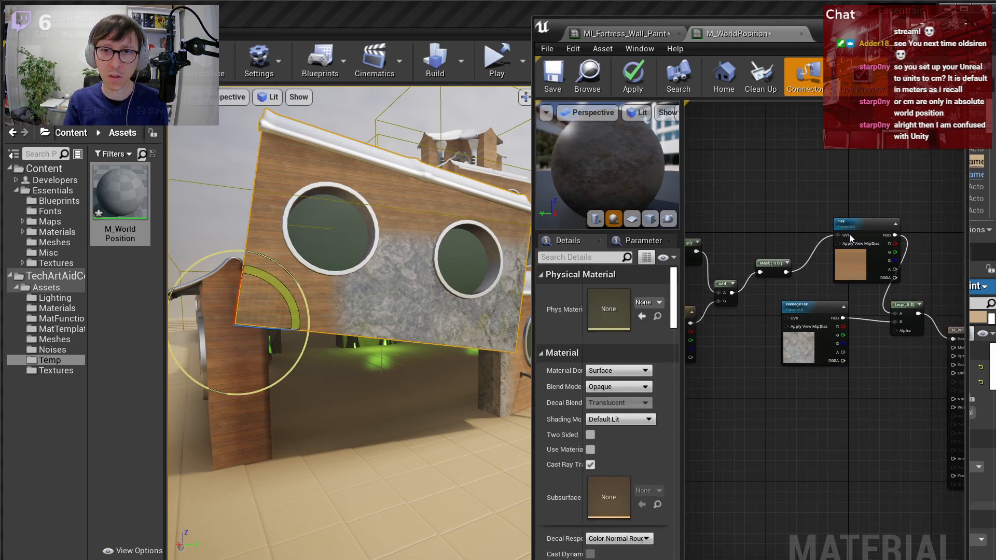
right_click_drag(773, 219, 837, 235)
scroll(877, 228, "down", 2)
scroll(886, 279, "up", 2)
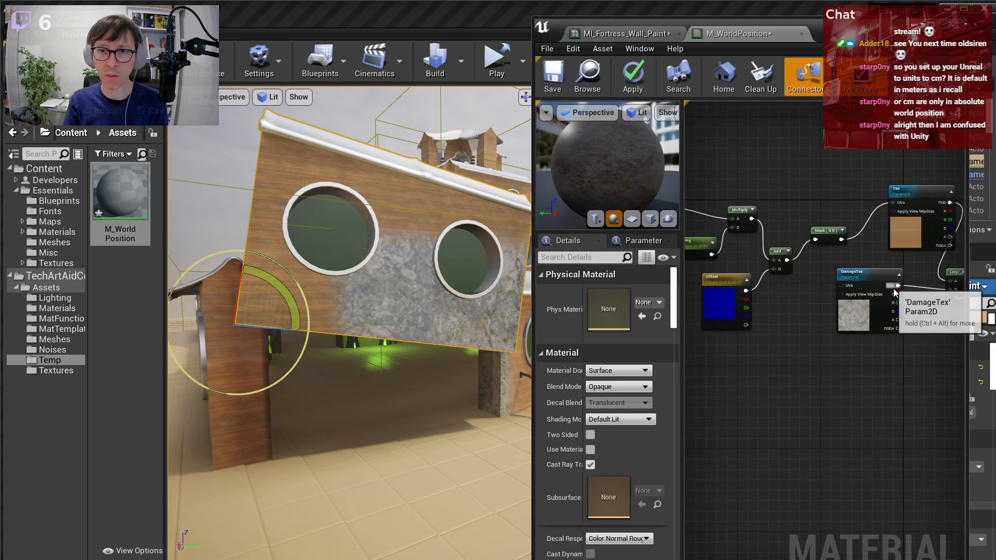
right_click_drag(898, 246, 816, 216)
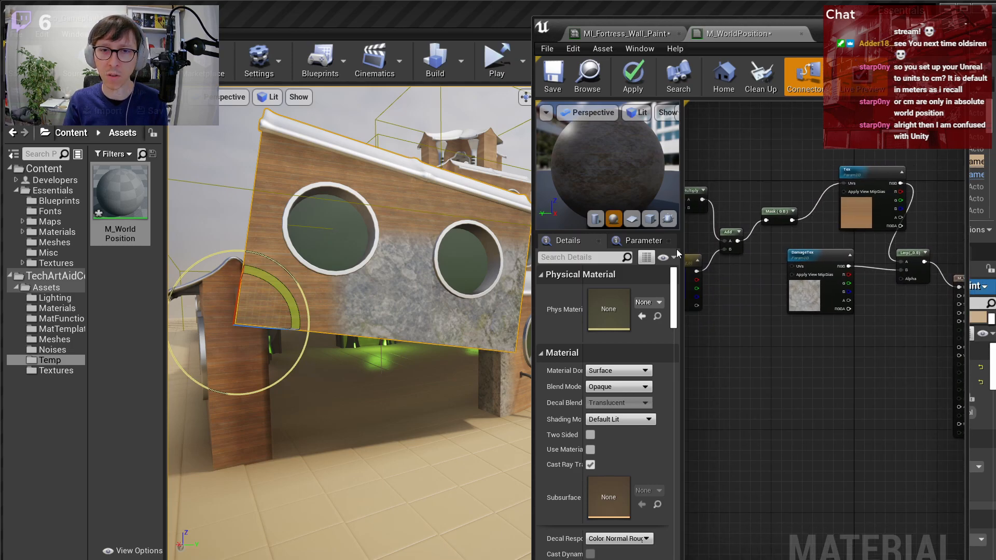
scroll(820, 276, "down", 5)
left_click_drag(842, 279, 841, 276)
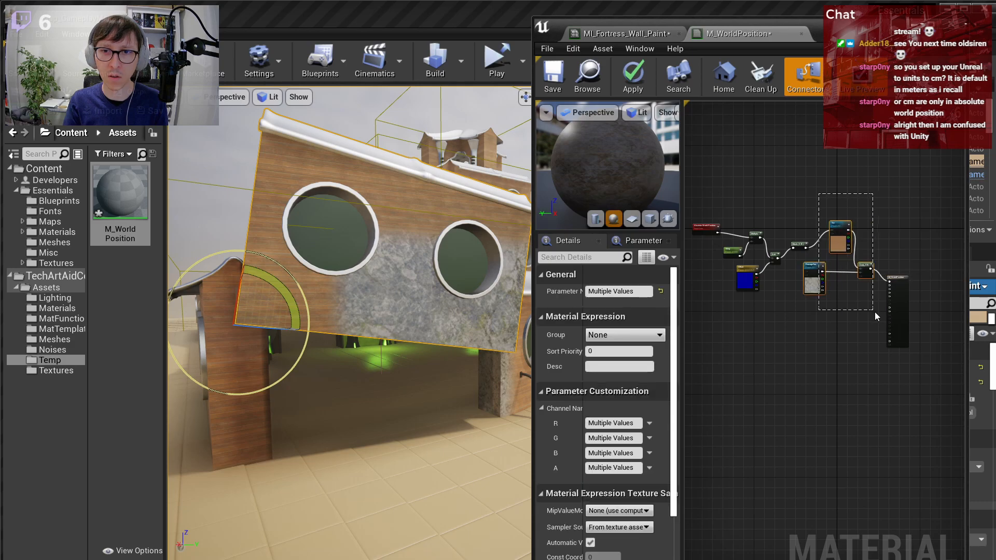
left_click_drag(874, 311, 873, 311)
scroll(822, 238, "up", 5)
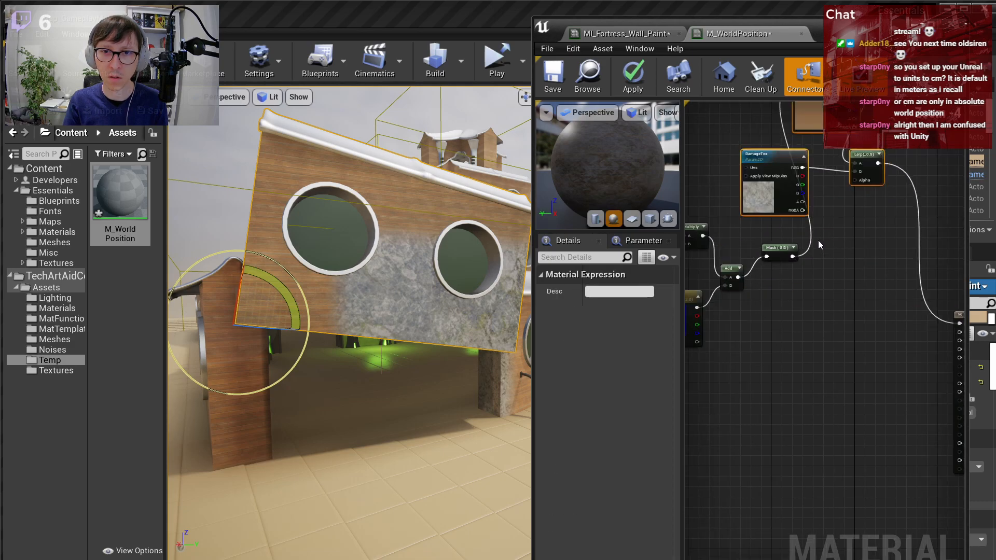
- Move the Multiply, Offset, Add and Mask chain closer to the material output and disconnect the Mask from Tex
right_click_drag(816, 359, 900, 369)
left_click_drag(897, 394, 735, 240)
left_click_drag(747, 235, 836, 328)
left_click(907, 288)
right_click_drag(906, 287, 726, 234)
scroll(809, 347, "up", 1)
right_click_drag(809, 347, 871, 376)
right_click_drag(935, 386, 871, 401)
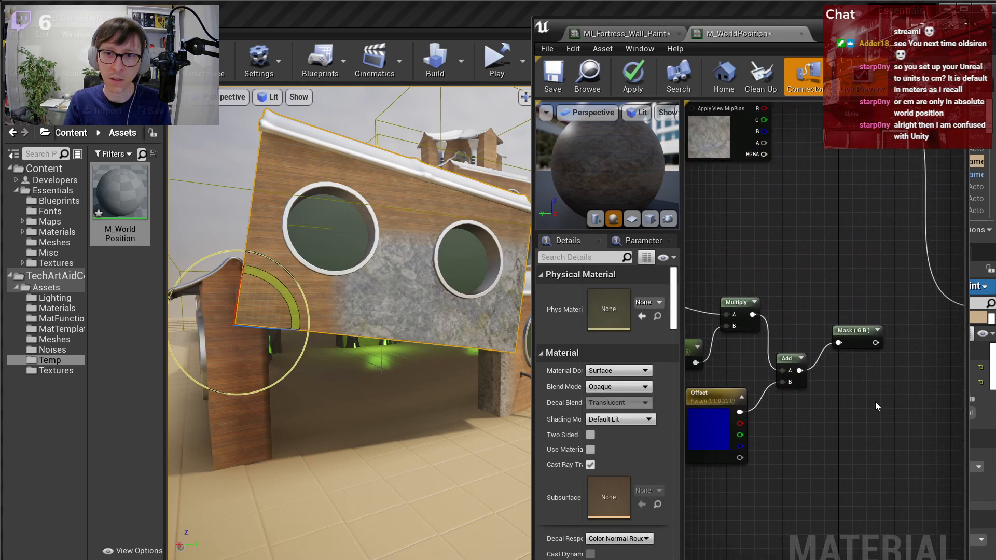
- Delete the Mask (G B) node and connect the Add result directly to Base Color
left_click_drag(854, 321, 853, 321)
scroll(835, 339, "down", 2)
right_click_drag(844, 383, 820, 366)
scroll(874, 387, "up", 1)
scroll(802, 359, "up", 2)
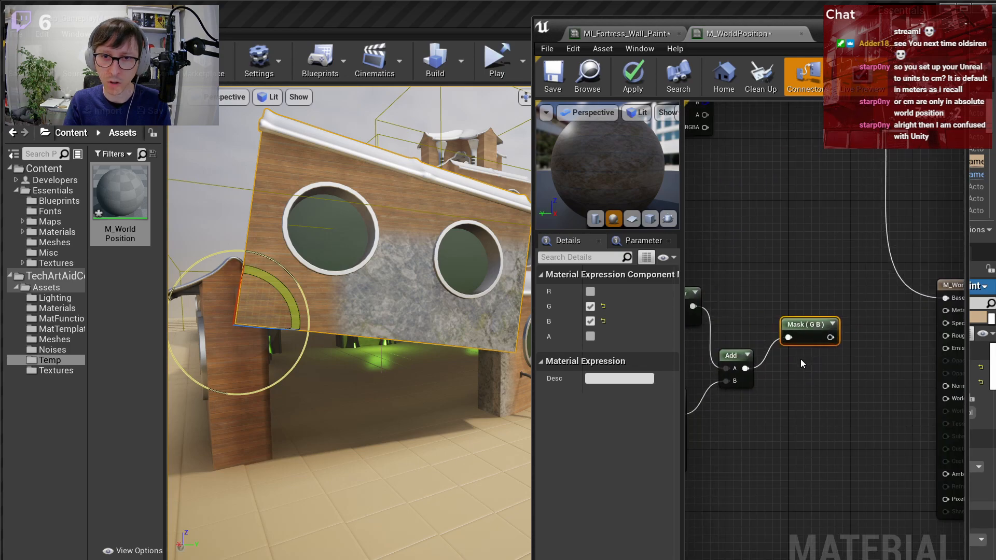
key("Delete")
scroll(754, 368, "down", 2)
left_click_drag(747, 369, 885, 322)
- Insert a Frac node between Add and Base Color, and apply the material
right_click(792, 337)
type("frac")
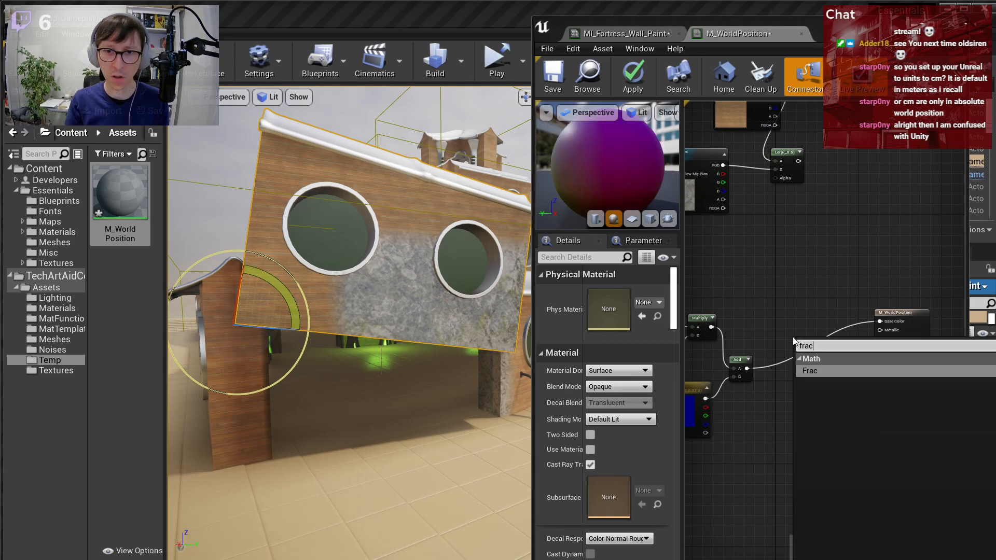
key("Return")
scroll(744, 329, "up", 3)
left_click_drag(746, 397, 836, 367)
right_click_drag(849, 373, 775, 388)
left_click_drag(780, 381, 912, 331)
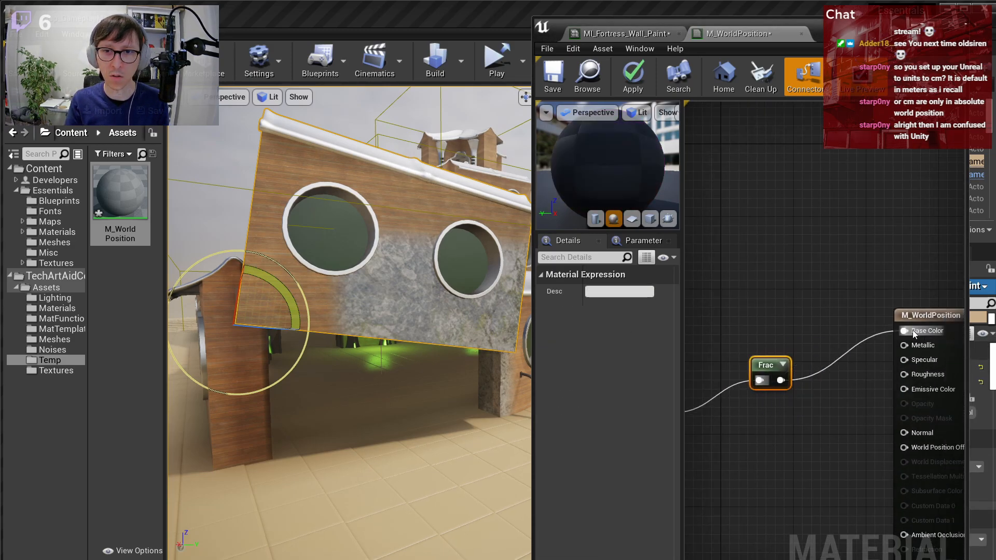
left_click(646, 79)
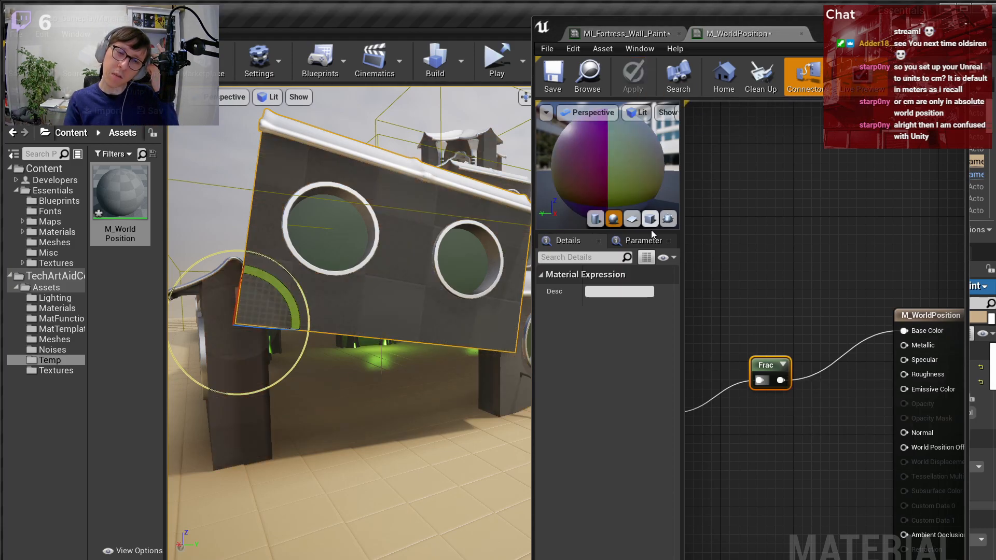
- Select the straight wall section beside the tilted one in the level
mouse_move(485, 378)
right_mouse_down()
mouse_move(529, 363)
mouse_move(496, 387)
right_mouse_up()
key("a")
left_click(382, 309)
right_click_drag(383, 309, 344, 326)
key("a")
- Move the Absolute World Position node closer to the Multiply node
left_click(726, 332)
right_click_drag(716, 337, 954, 324)
scroll(778, 323, "down", 1)
left_click_drag(731, 304, 767, 304)
left_click(792, 281)
- Examine the repeating world-position color gradients on the fortress walls from several angles
right_click_drag(344, 283, 466, 277)
key("a")
key("w")
right_click_drag(383, 363, 374, 371)
key("w")
left_click_drag(381, 398, 321, 407)
key("s")
right_click_drag(327, 393, 447, 374)
key("w")
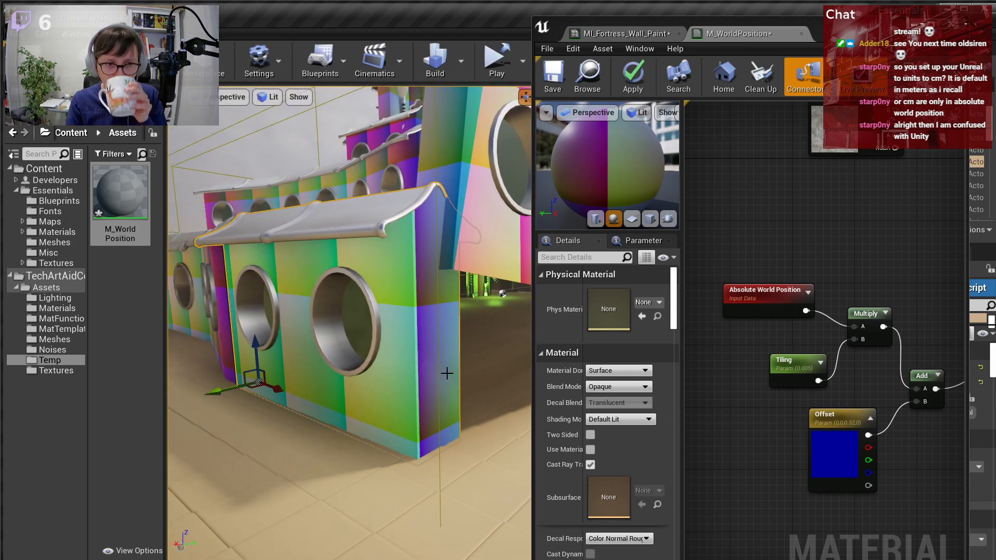
right_click_drag(399, 312, 367, 324)
key("w")
key("e")
key("s")
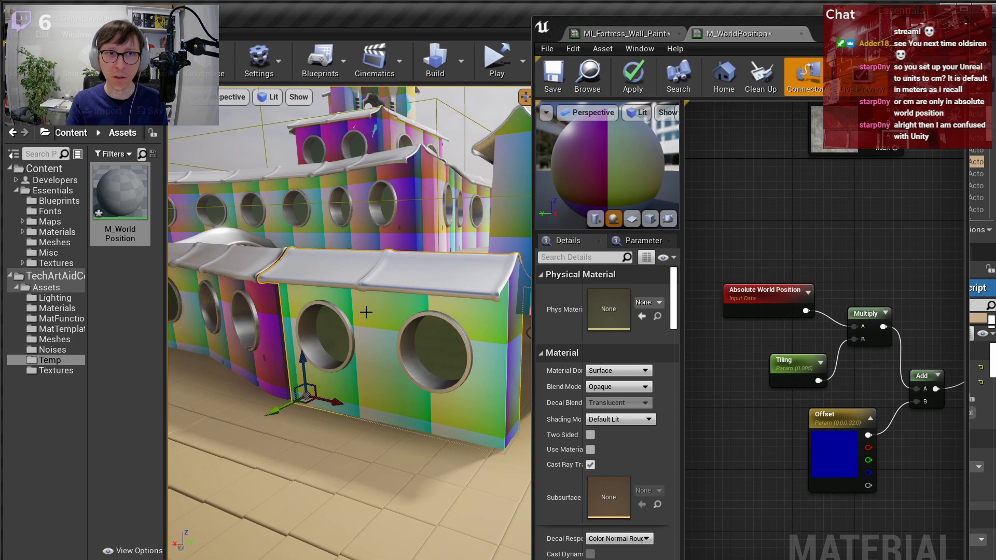
right_click_drag(382, 249, 374, 242)
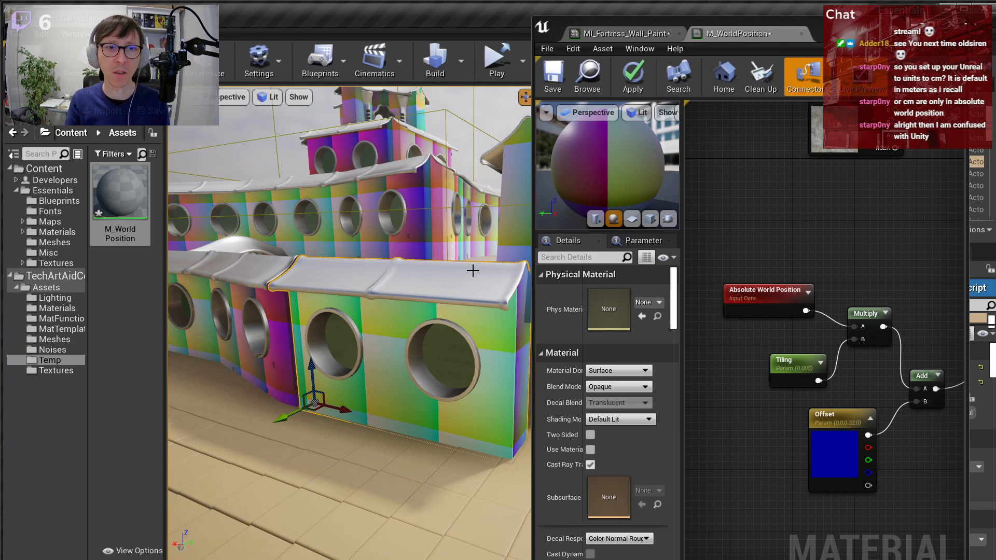
- Widen the material editor window and move the Frac node up to free space below it
right_click_drag(752, 265, 684, 275)
left_click_drag(533, 245, 430, 245)
left_click_drag(799, 352, 789, 293)
- Add a Round node and a Floor node below the Frac node
right_click(789, 376)
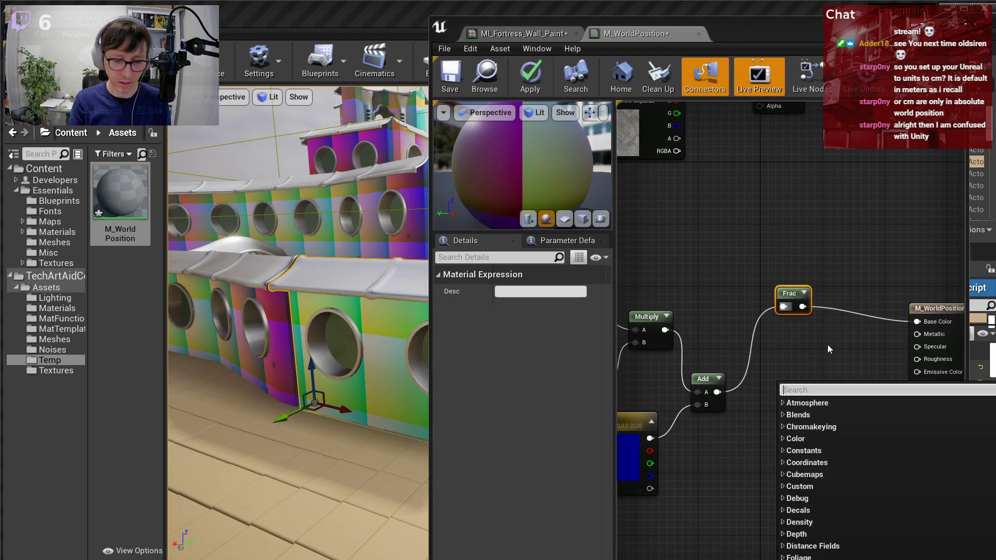
type("round")
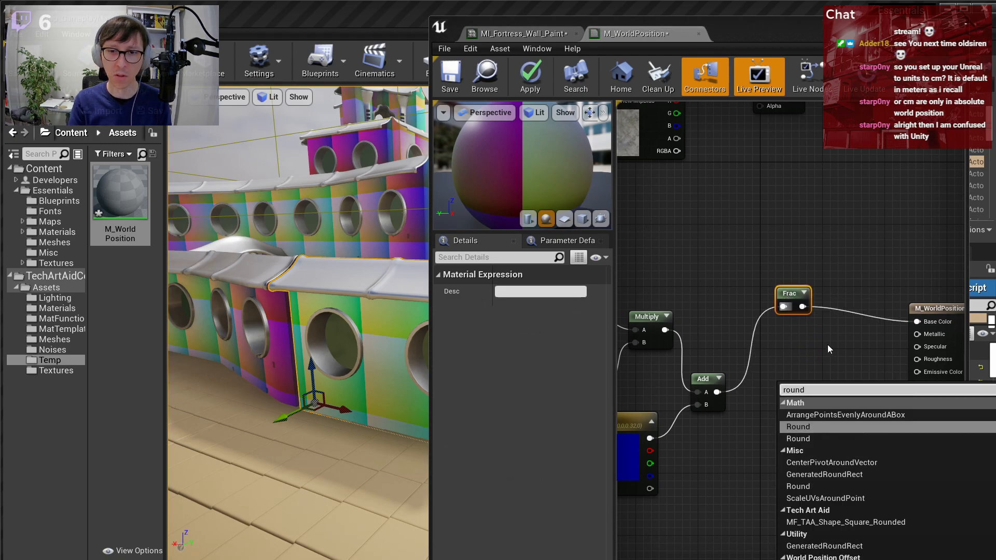
key("Return")
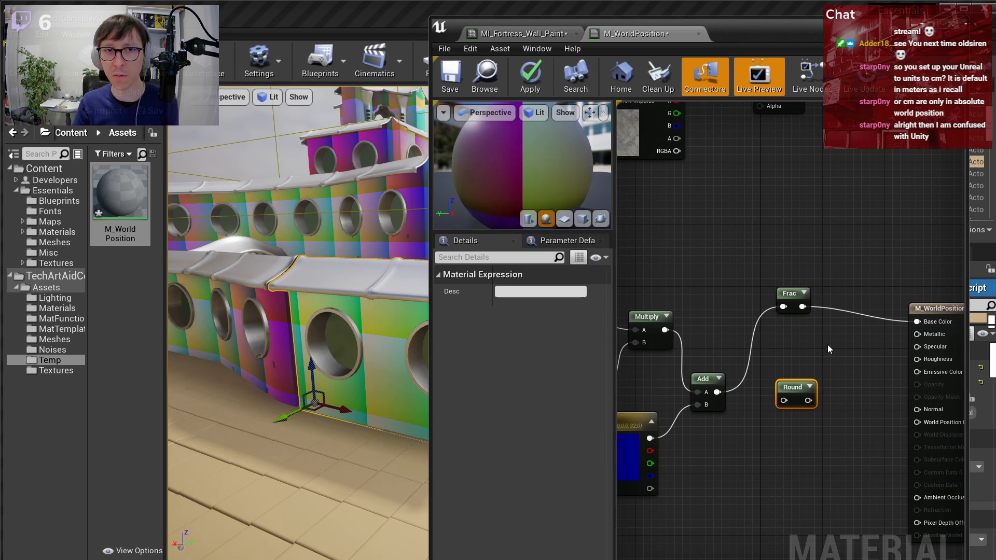
right_click(782, 436)
type("floor")
key("Return")
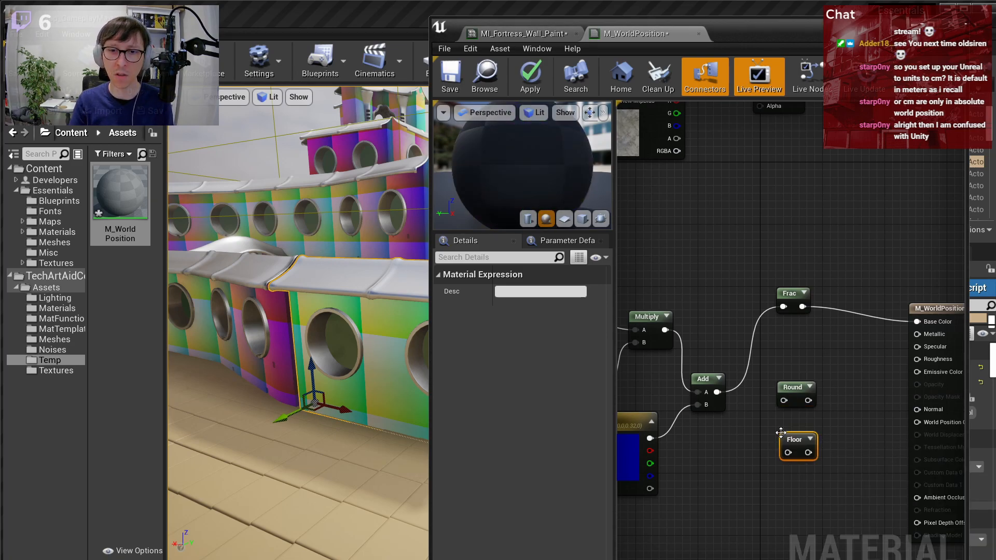
- Add a Ceil node below Floor and arrange the Round, Floor and Ceil nodes in a compact column
left_click_drag(779, 437, 776, 423)
right_click(783, 463)
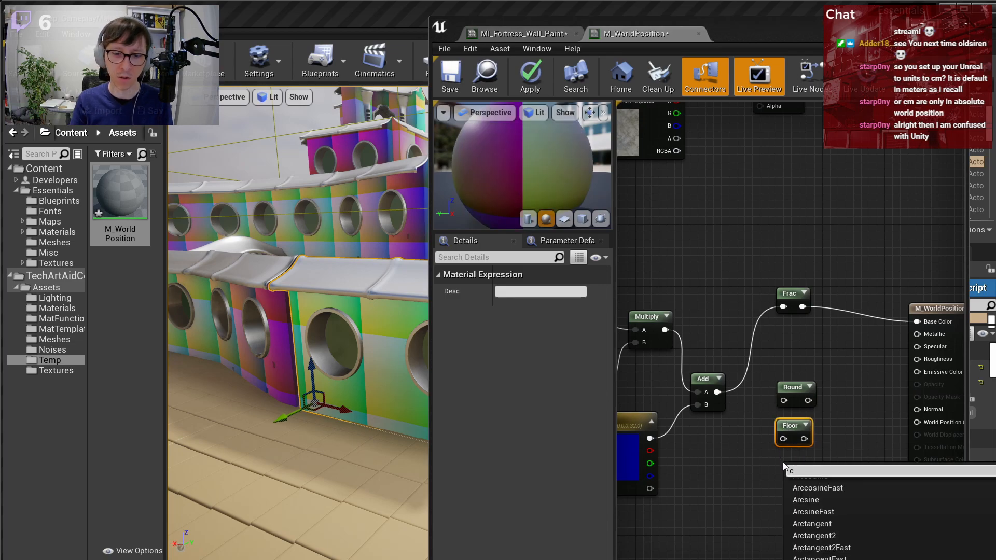
type("ceil")
key("Return")
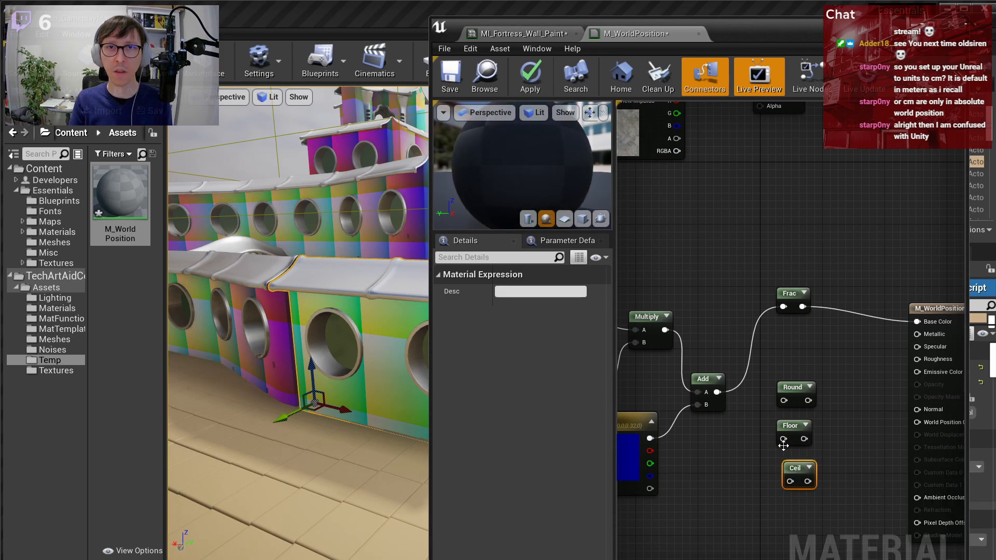
left_click(787, 427)
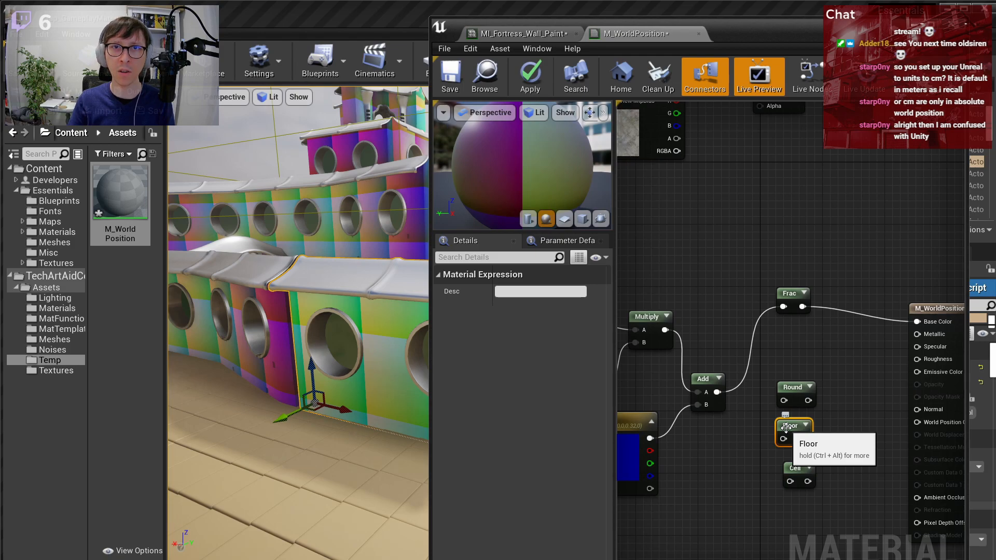
left_click_drag(833, 375, 803, 439)
left_click(748, 456)
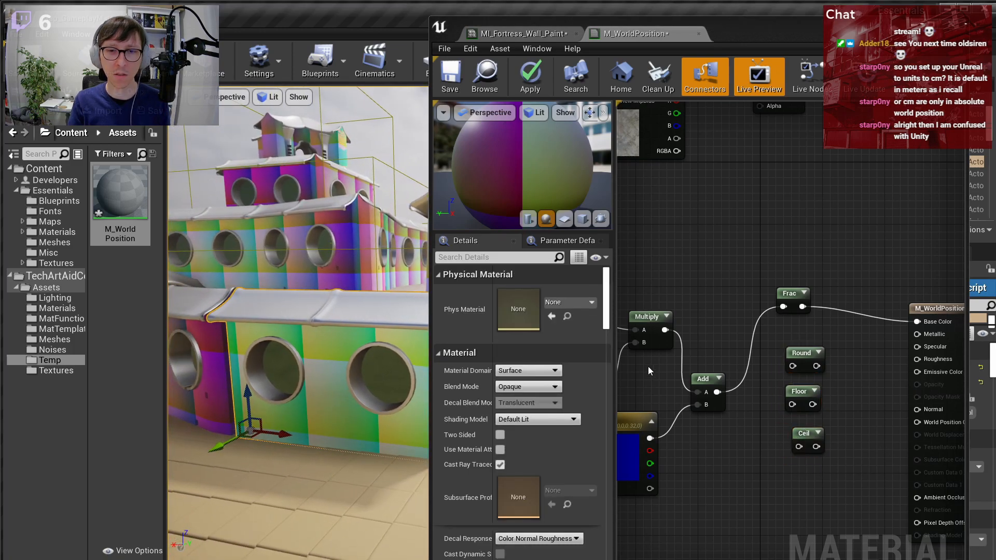
- Route the Add result through Floor into Base Color, apply the material and inspect the fortress walls
left_click_drag(716, 393, 923, 325)
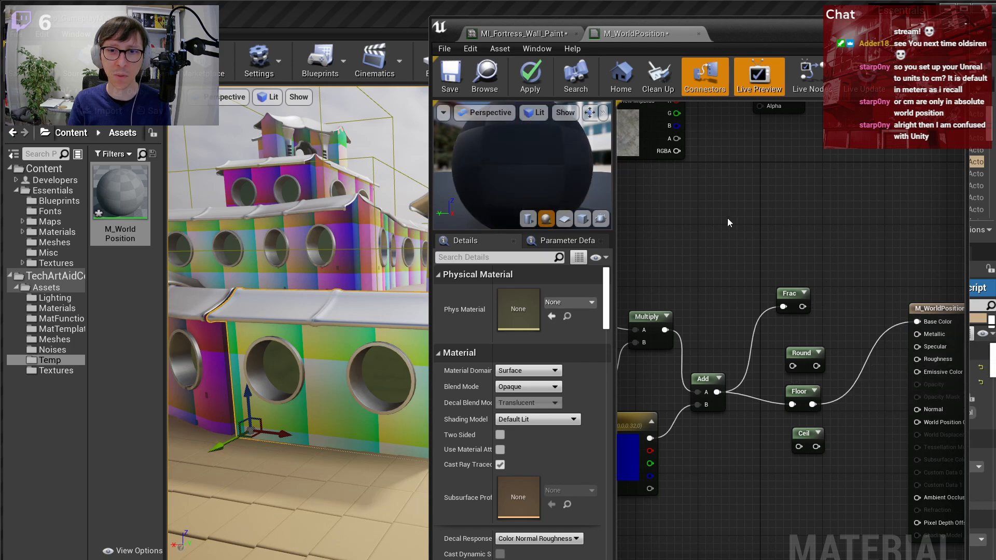
left_click(537, 75)
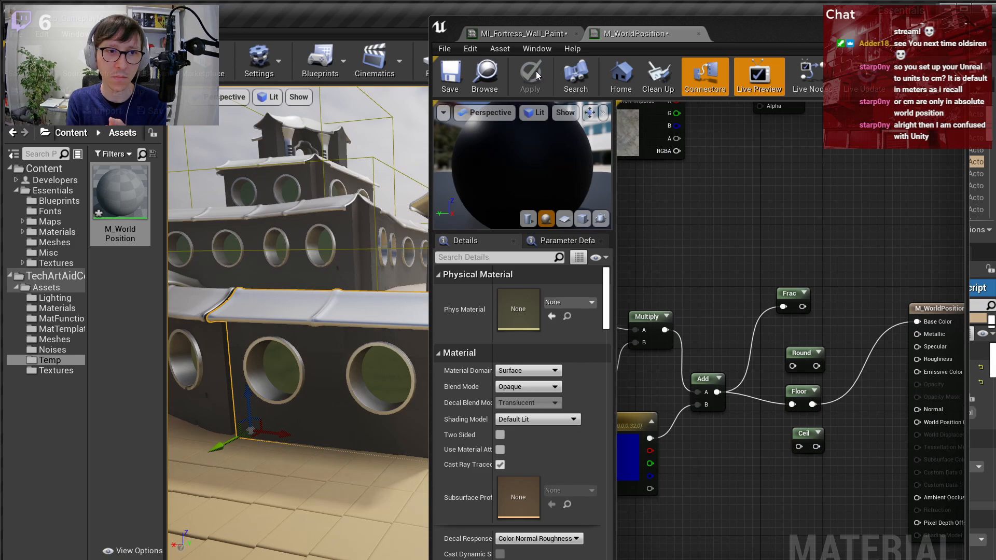
key("s")
right_click_drag(337, 208, 316, 202)
mouse_move(321, 241)
right_mouse_down()
mouse_move(328, 272)
mouse_move(306, 244)
mouse_move(314, 251)
right_mouse_up()
- Try adding a Truncate node below Ceil, and delete it again
left_click(802, 392)
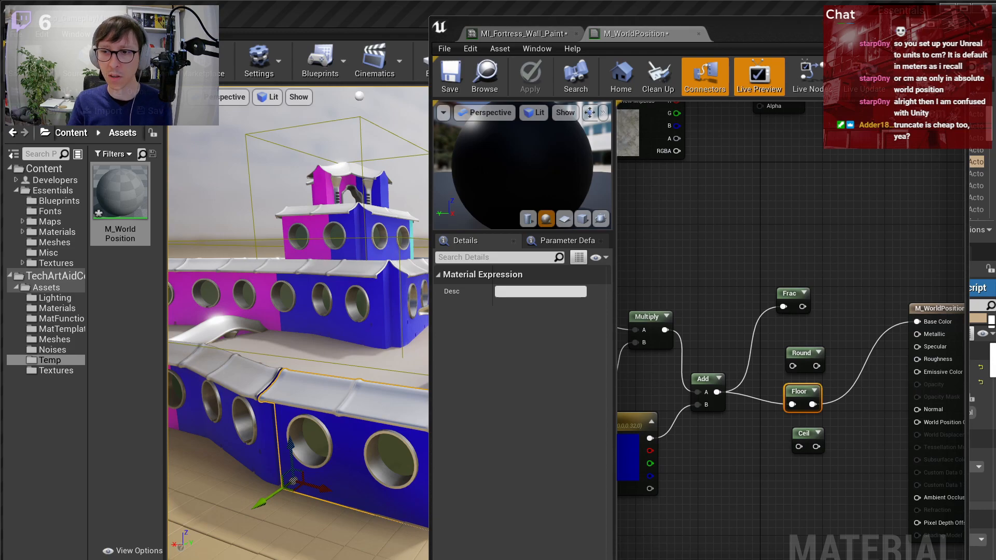
right_click(780, 470)
type("trunc")
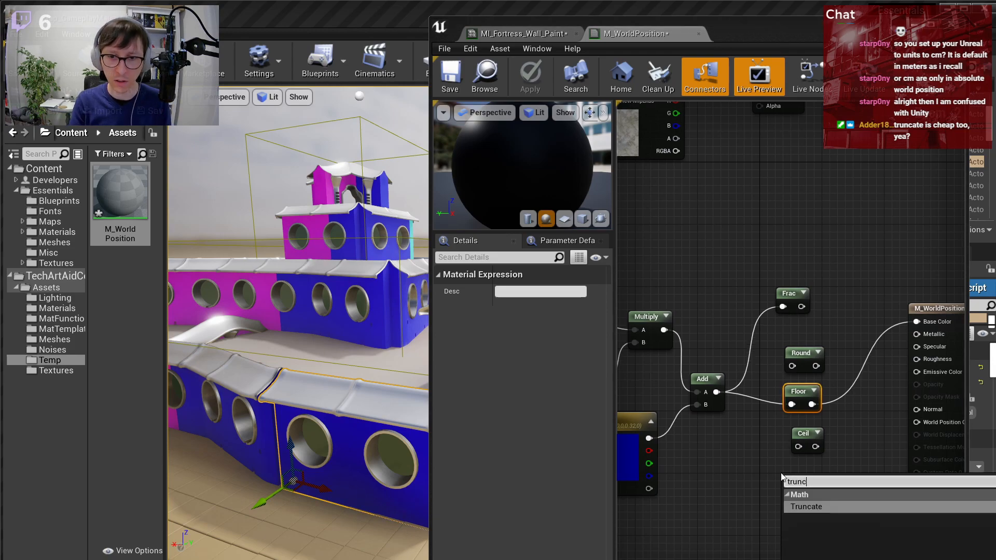
key("Return")
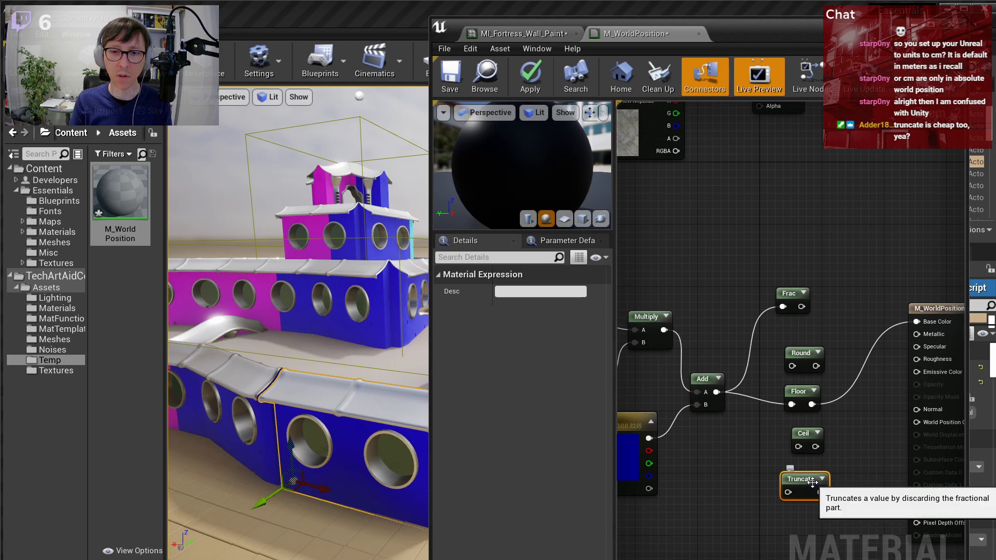
key("Delete")
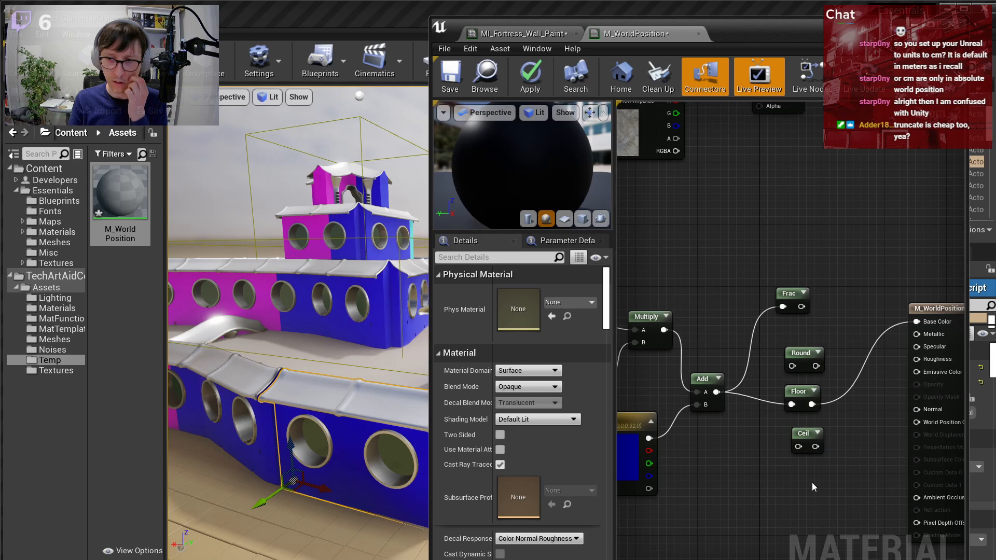
- Move the M_WorldPosition output node farther away from the Floor node to free space between them
left_click(801, 397)
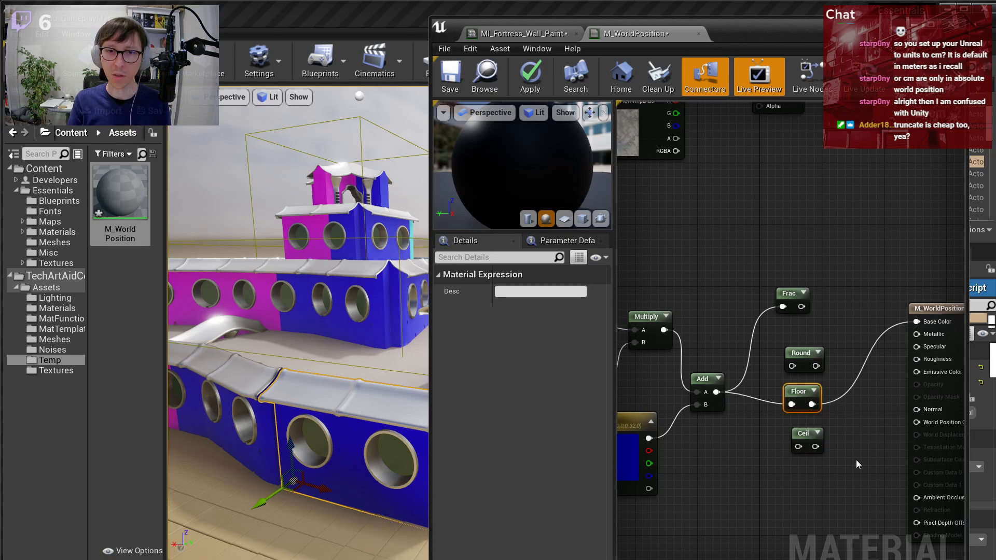
scroll(855, 460, "down", 2)
scroll(871, 360, "up", 2)
right_click_drag(872, 361, 761, 337)
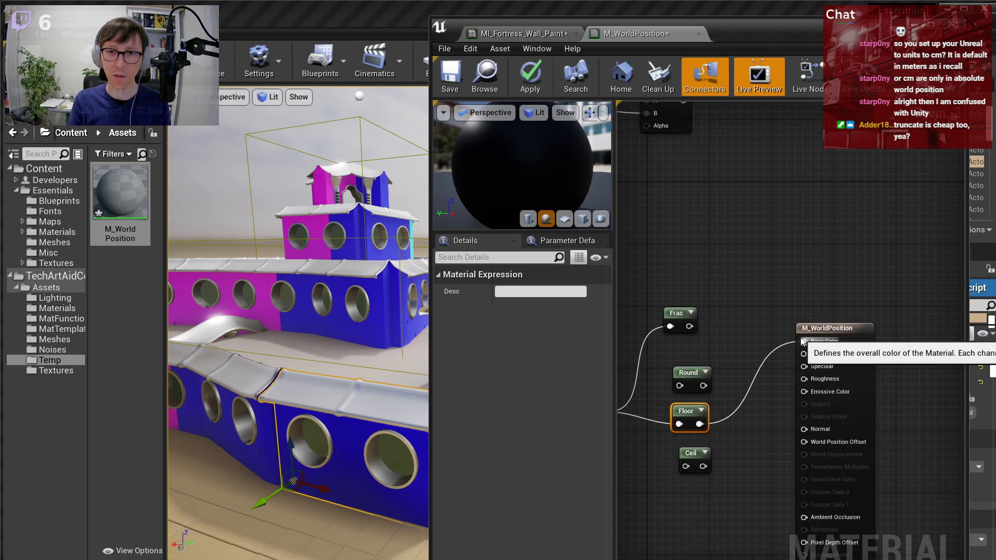
left_click_drag(836, 333, 898, 337)
right_click_drag(760, 381, 859, 371)
left_click(793, 405)
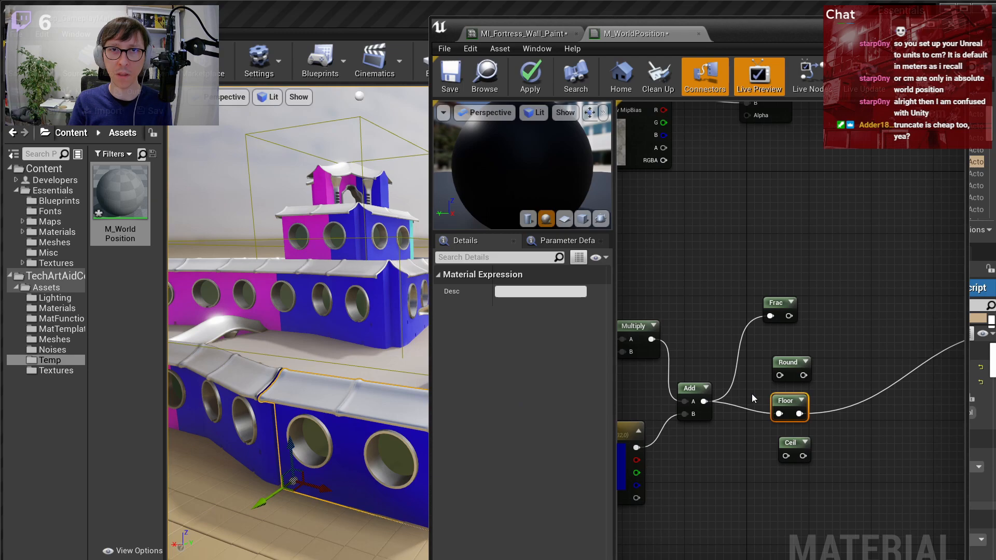
- Add a Divide node after Floor, connect Floor to its A input, and move Ceil down to make room
right_click_drag(361, 372, 336, 385)
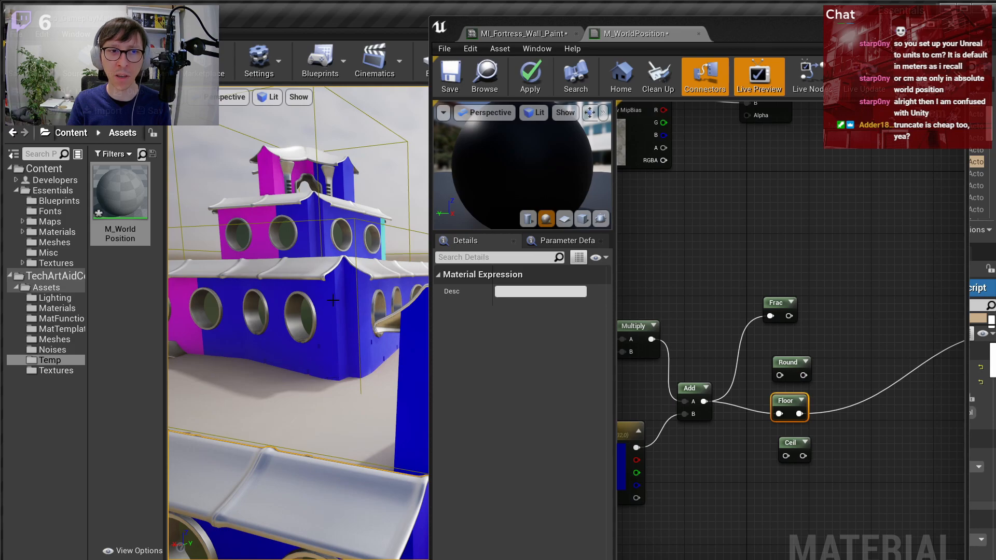
scroll(767, 313, "down", 3)
right_click_drag(744, 313, 905, 289)
scroll(822, 338, "up", 4)
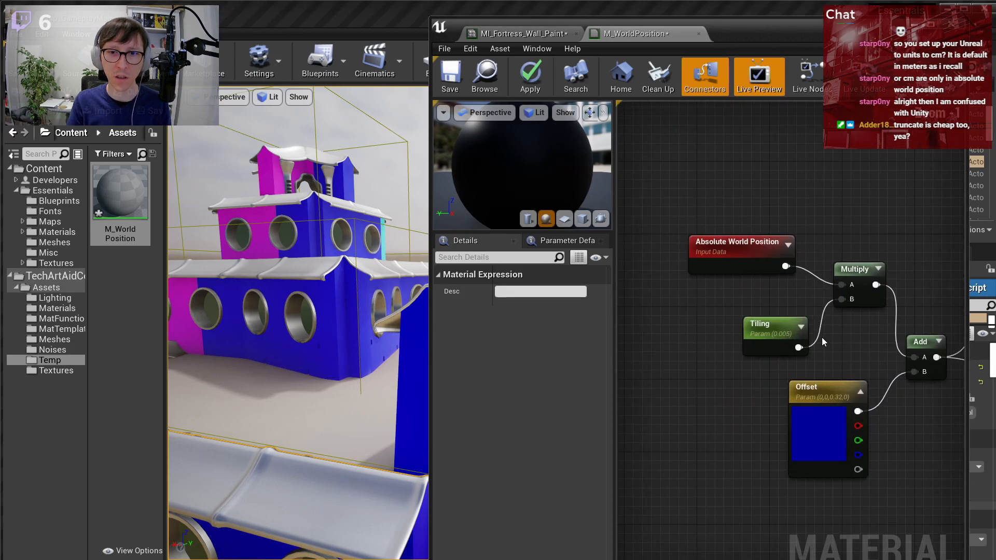
right_click_drag(892, 331, 802, 393)
right_click_drag(860, 367, 617, 368)
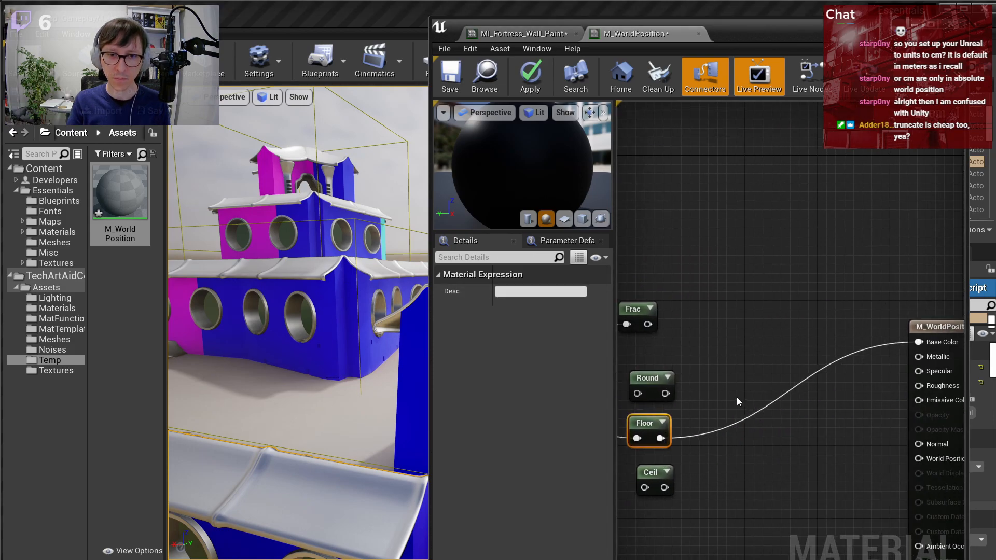
right_click_drag(716, 398, 837, 362)
right_click(836, 362)
type("div")
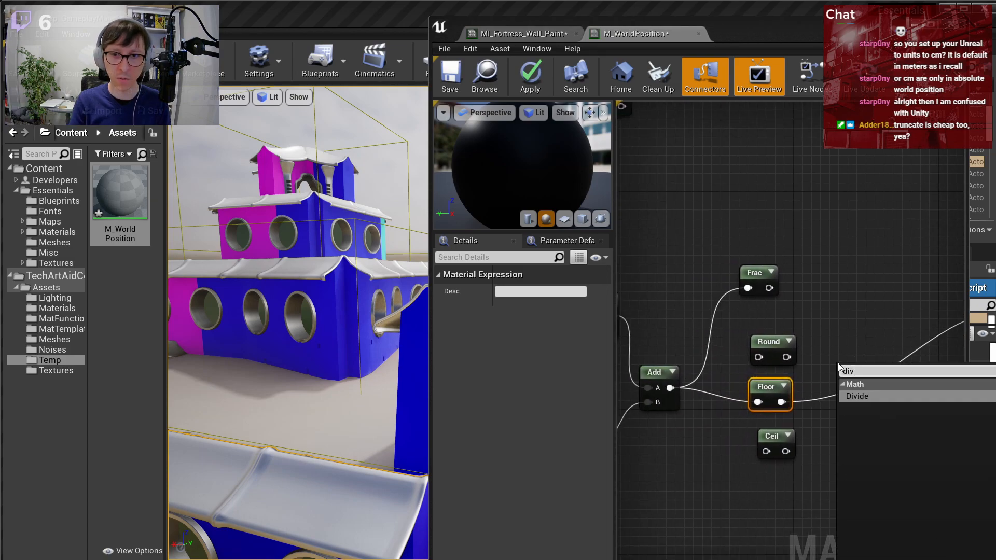
key("Return")
left_click_drag(781, 402, 846, 384)
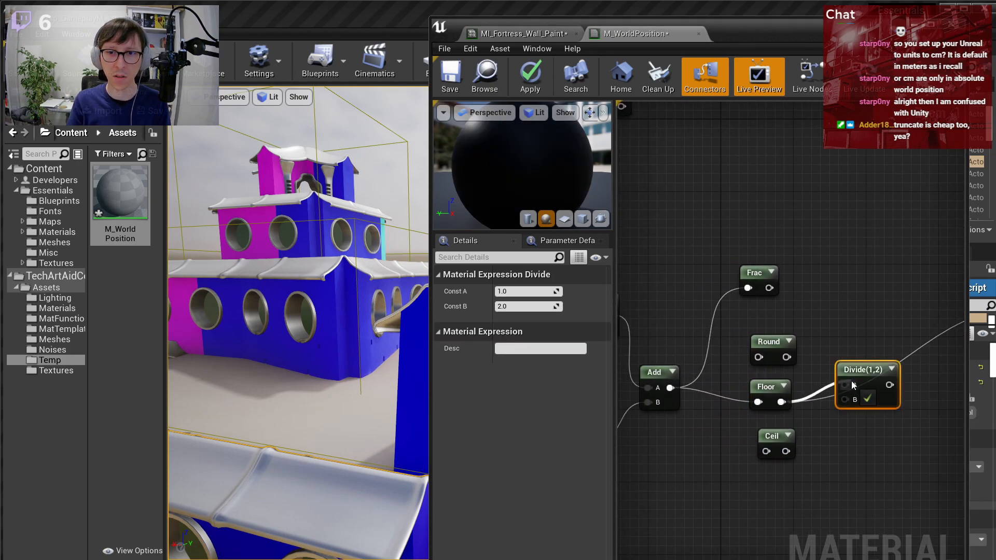
left_click_drag(786, 435, 768, 508)
left_click_drag(860, 374, 855, 412)
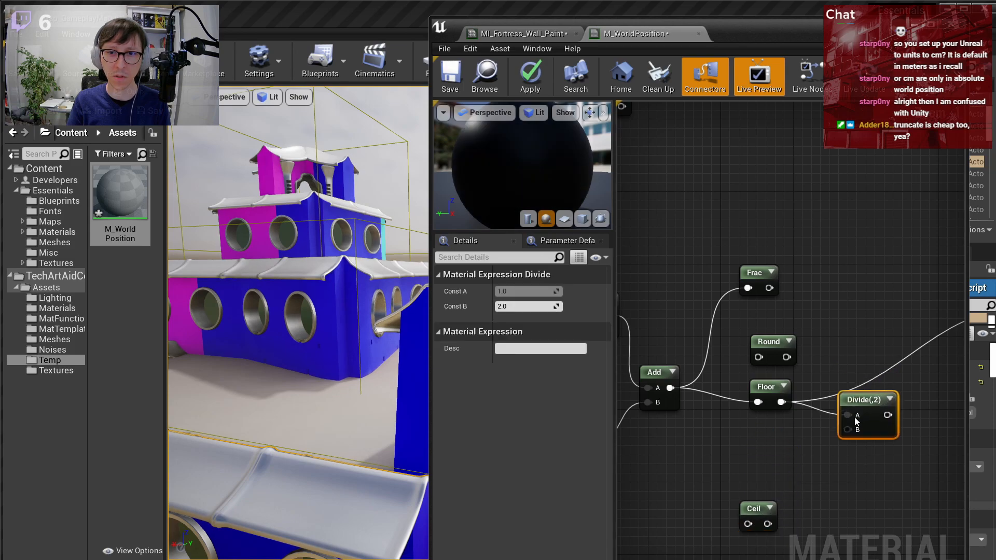
- Connect a constant of 10 to Divide's B input, feed Divide into Base Color and apply the material
left_click(763, 438)
left_click_drag(783, 461, 836, 440)
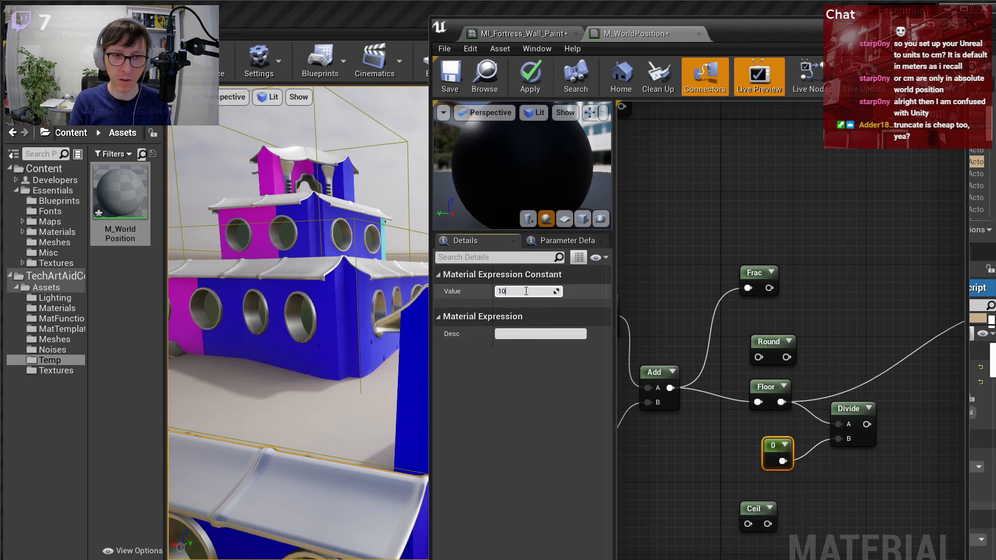
key("Return")
right_click_drag(782, 380, 669, 408)
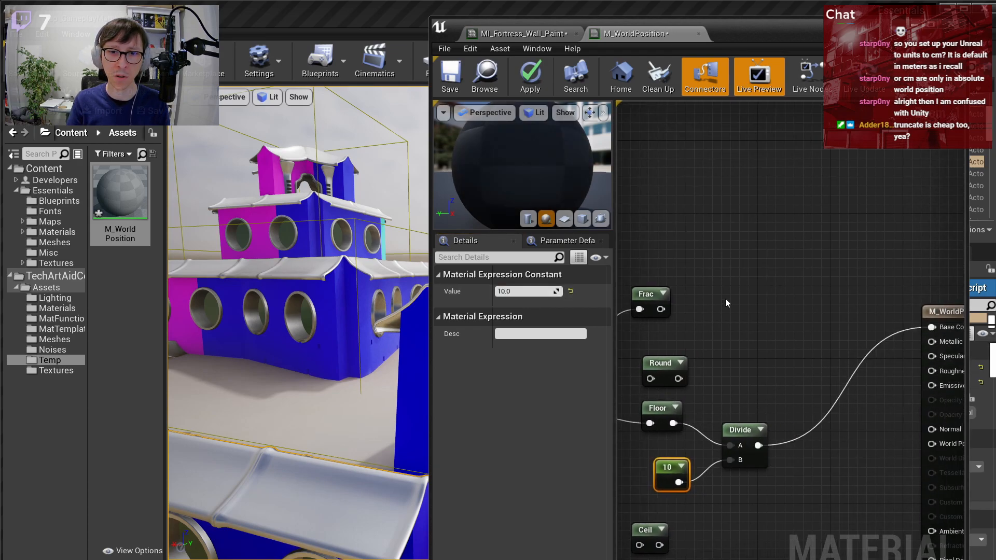
right_click_drag(726, 303, 872, 257)
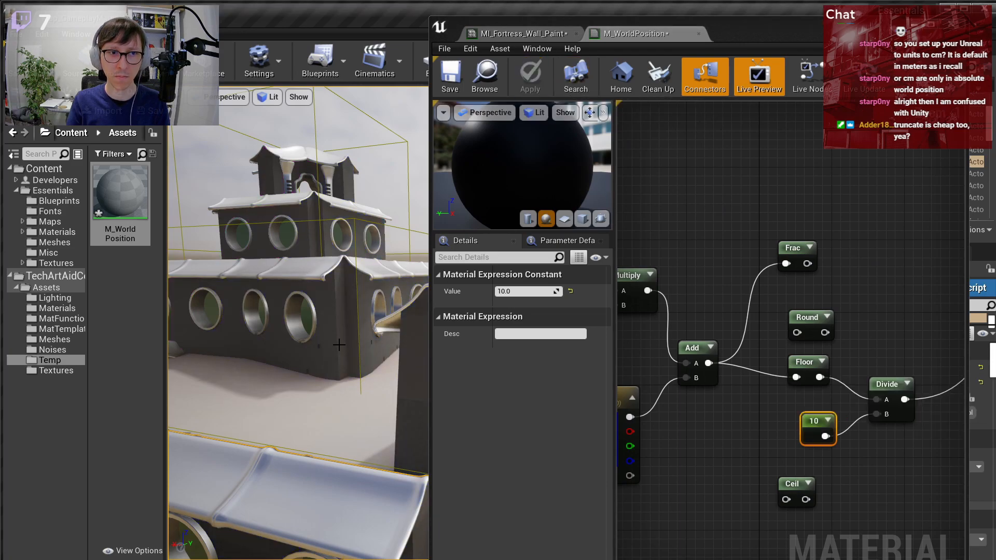
- Narrow the material editor window to enlarge the viewport and examine the stepped color cells on the fortress wall
right_click_drag(339, 344, 429, 335)
left_click_drag(428, 335, 620, 341)
mouse_move(466, 363)
right_mouse_down()
mouse_move(418, 383)
mouse_move(427, 389)
mouse_move(467, 363)
right_mouse_up()
mouse_move(463, 322)
right_mouse_down()
mouse_move(405, 344)
mouse_move(446, 358)
mouse_move(463, 323)
right_mouse_up()
scroll(812, 410, "down", 4)
scroll(808, 409, "up", 2)
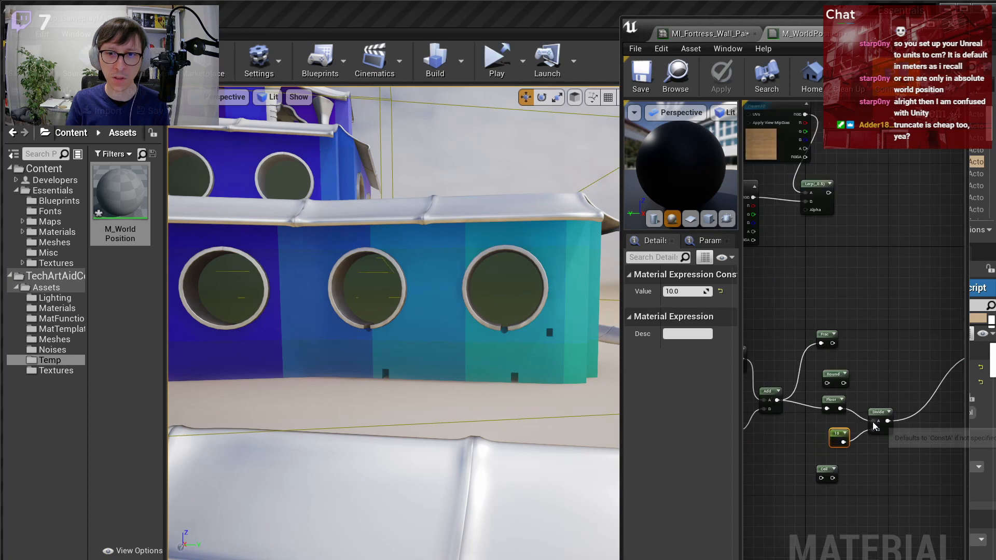
- Feed the Add result directly into Divide's A input, bypassing Floor, and apply the material for comparison
left_click_drag(874, 421, 777, 399)
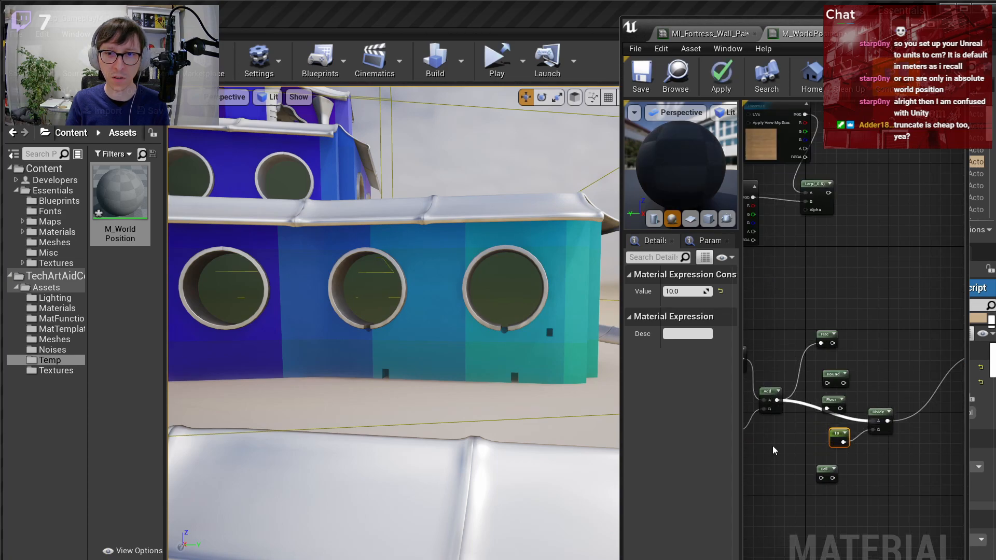
left_click(720, 78)
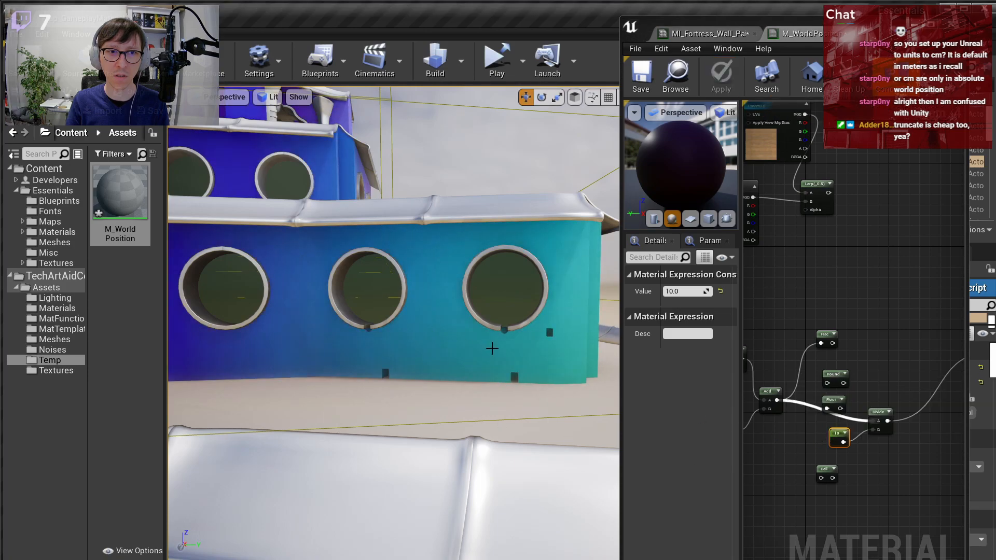
scroll(844, 431, "up", 3)
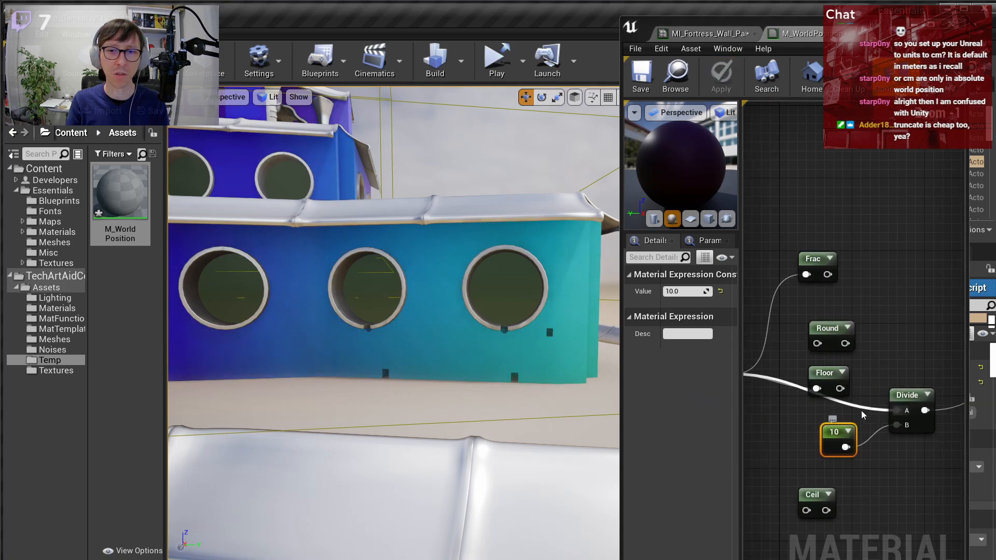
- Reconnect Floor to Divide's A input, apply the material and view the cells across the whole fortress
left_click_drag(836, 386, 901, 411)
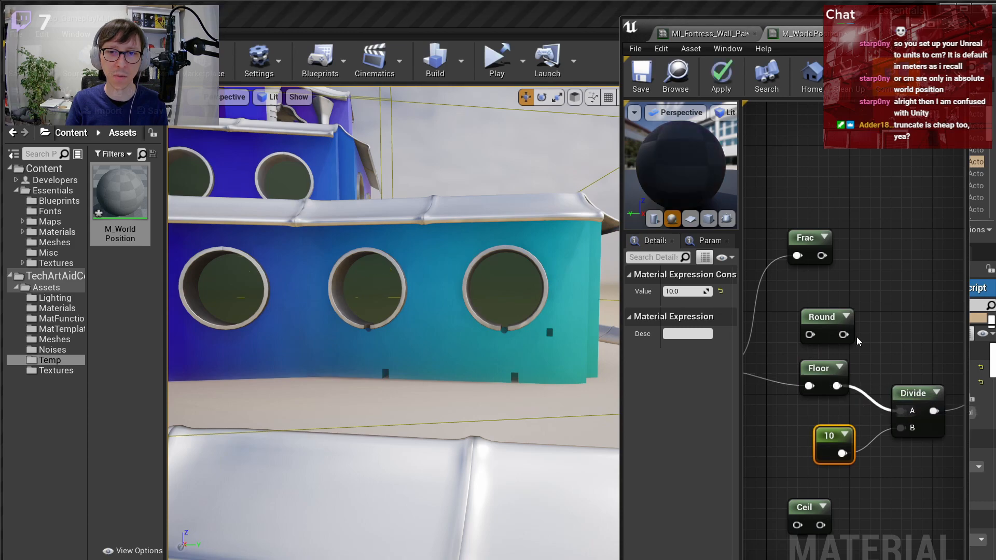
left_click(711, 72)
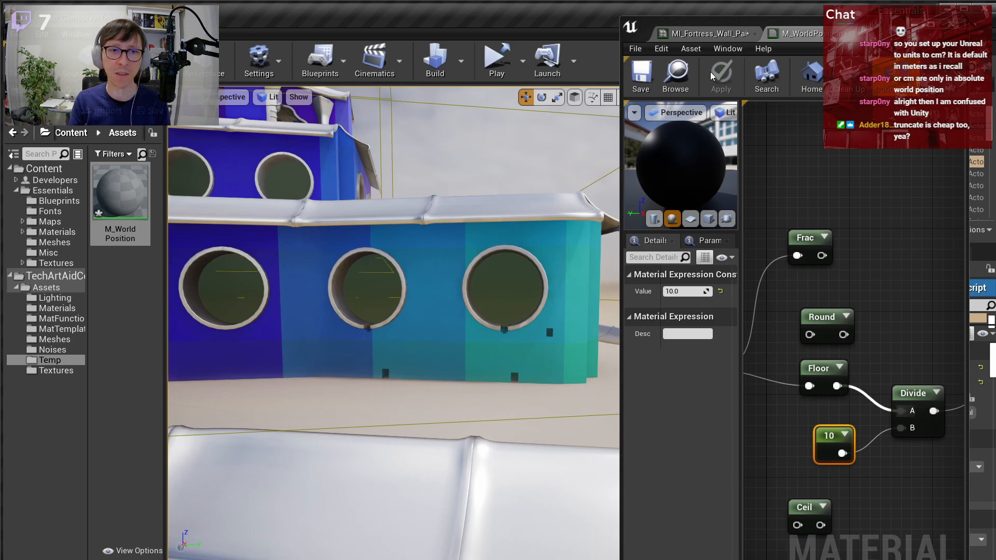
right_click_drag(519, 249, 504, 221)
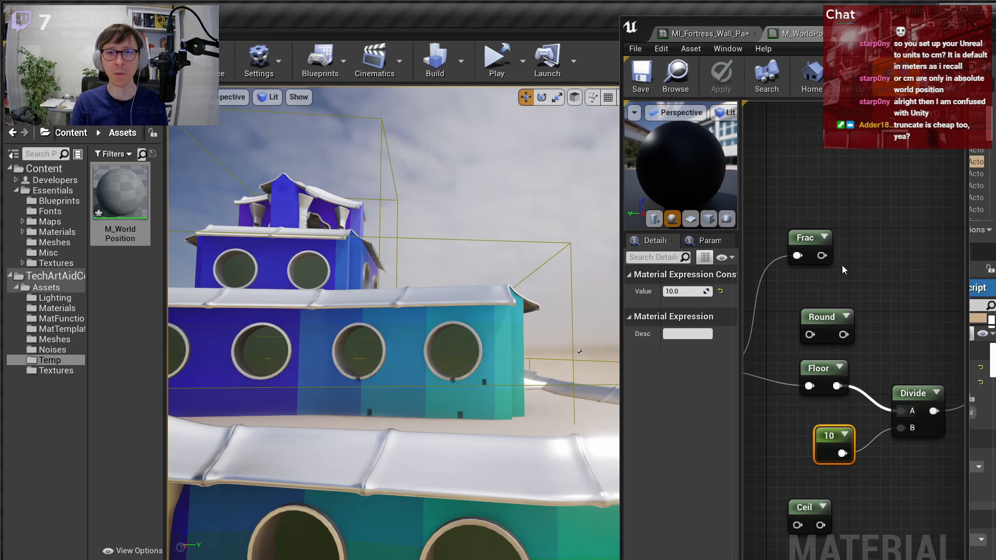
- Add a Noise node beside Divide and connect the Add result to its Position input
scroll(842, 265, "down", 4)
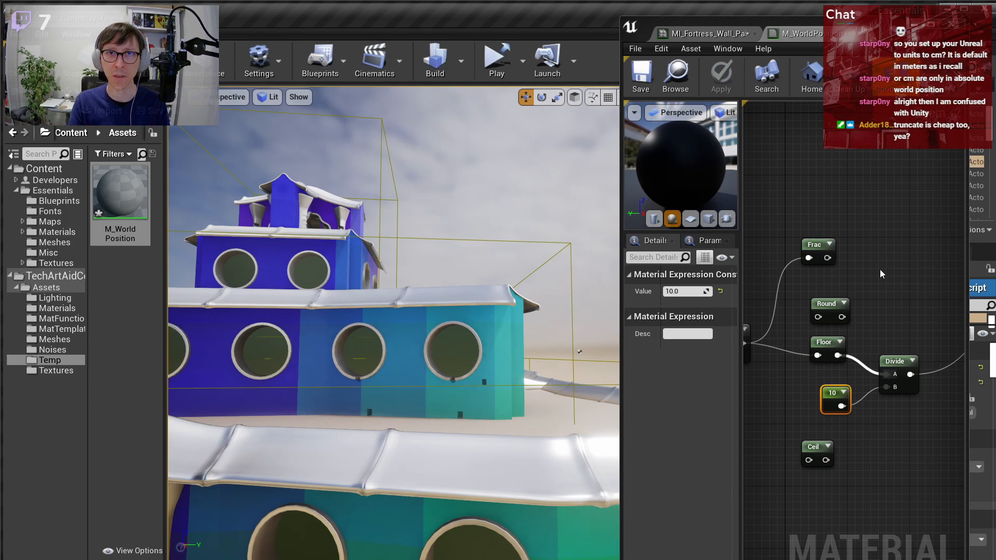
right_click_drag(879, 270, 857, 287)
scroll(849, 320, "down", 4)
scroll(884, 329, "up", 3)
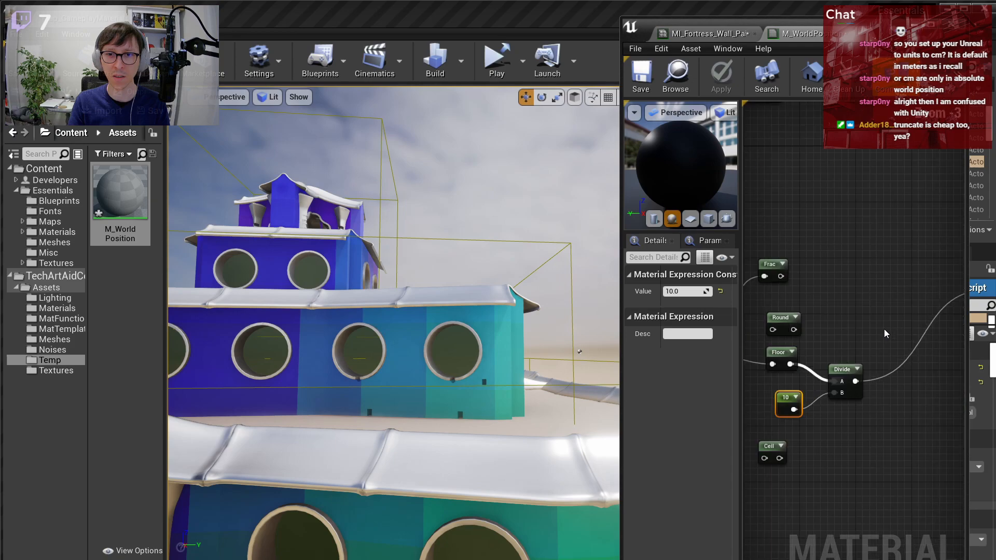
right_click(873, 289)
type("noise")
left_click(887, 369)
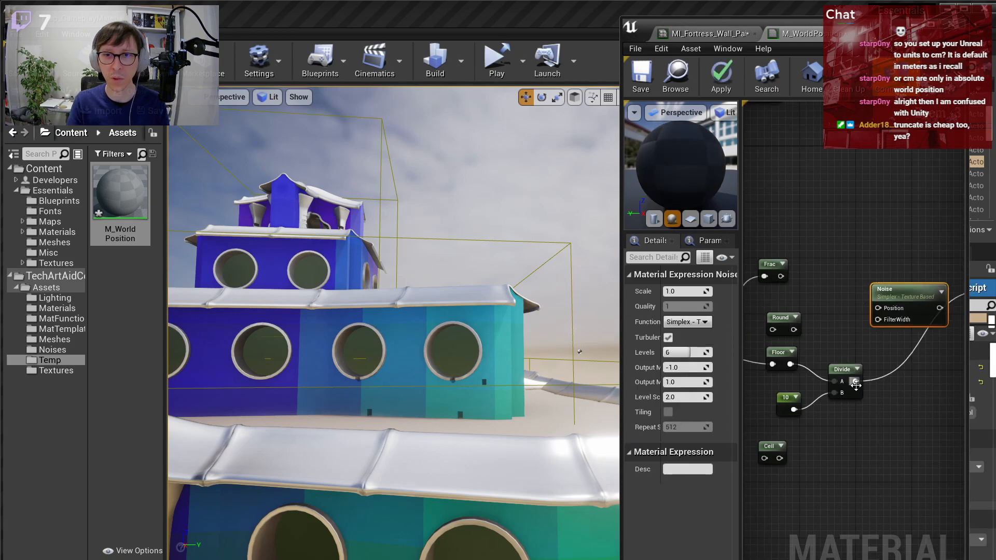
right_click_drag(810, 377, 812, 374)
left_click_drag(776, 371, 903, 310)
- Set the Noise node's Output Min to 0 and its Levels to 2
left_click(685, 368)
type("0")
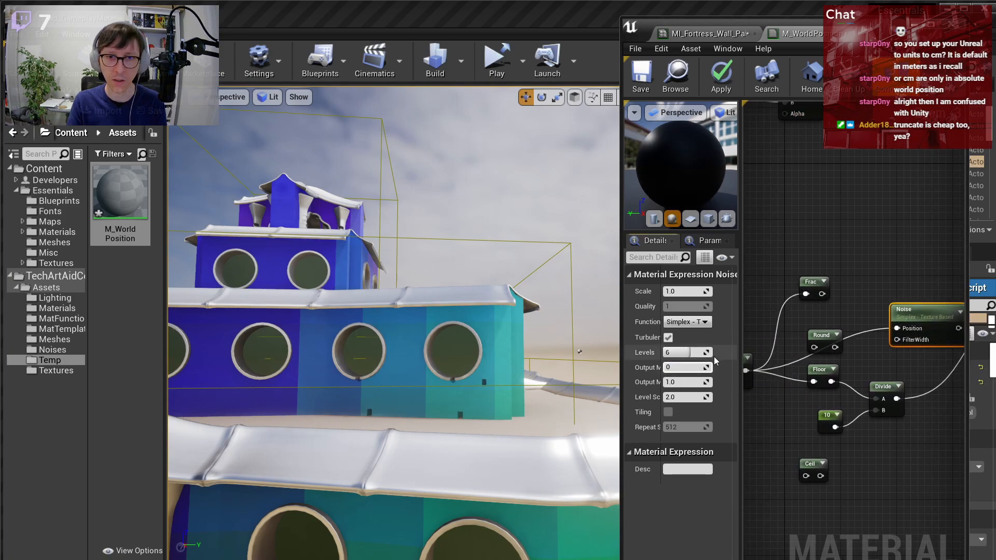
key("Return")
left_click(689, 353)
type("2")
key("Return")
- Connect the Noise output to Base Color in place of the Divide result
right_click_drag(843, 321, 850, 326)
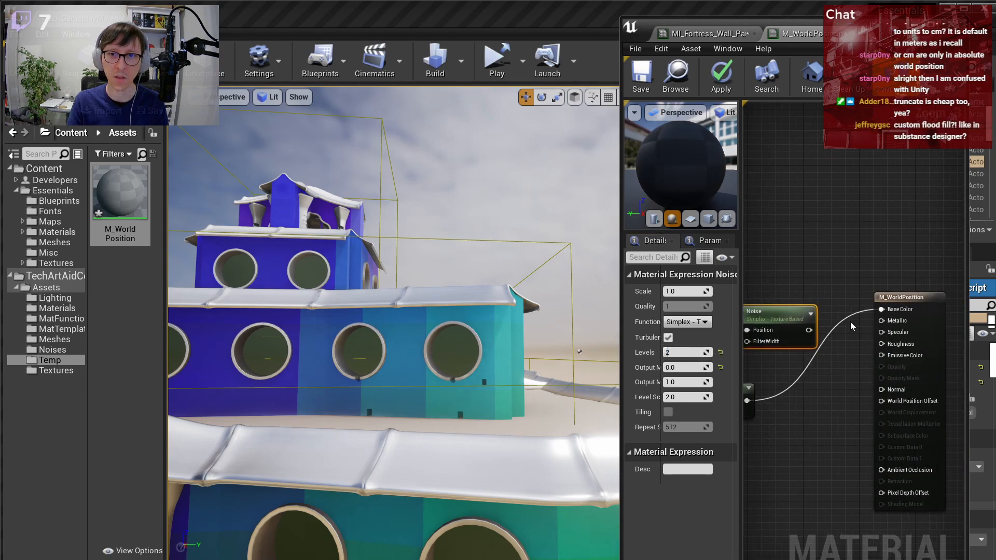
left_click_drag(809, 330, 883, 311)
right_click_drag(829, 356, 995, 334)
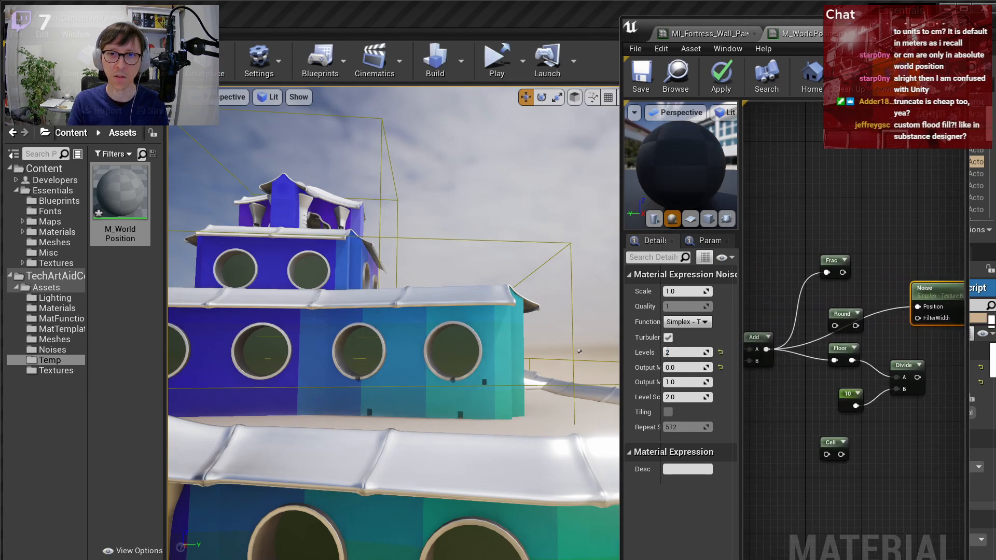
- Apply the material and view the noise pattern across the fortress walls from farther back
scroll(887, 363, "down", 2)
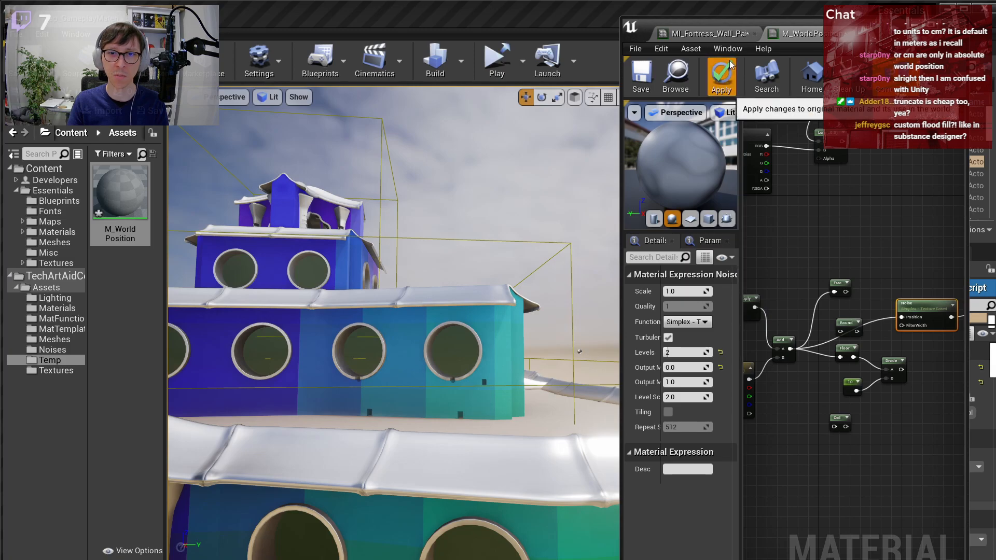
left_click(721, 75)
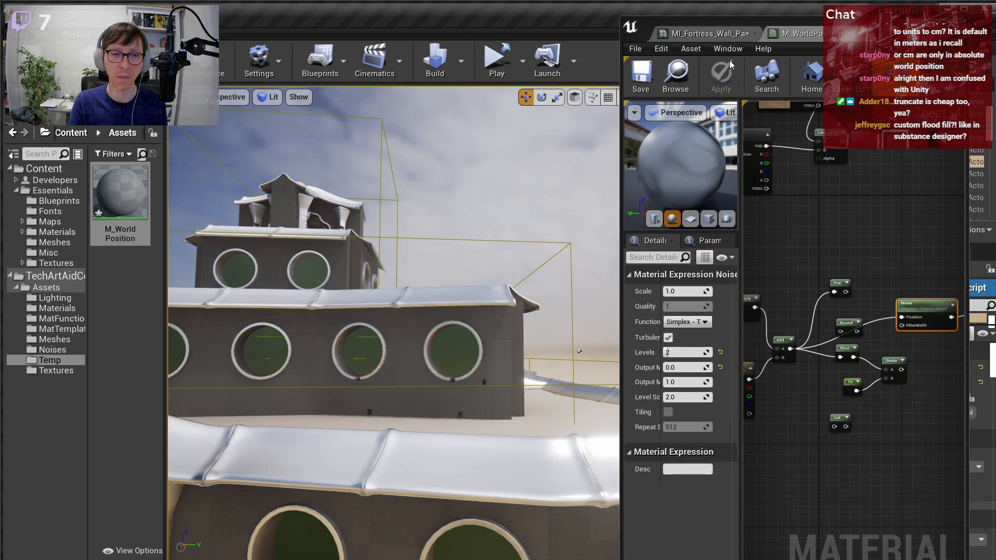
key("s")
right_click_drag(458, 249, 509, 254)
- Move Floor, Divide and the 10 constant aside, feed the Divide result into the Noise node's Position input and apply the material
scroll(868, 338, "up", 3)
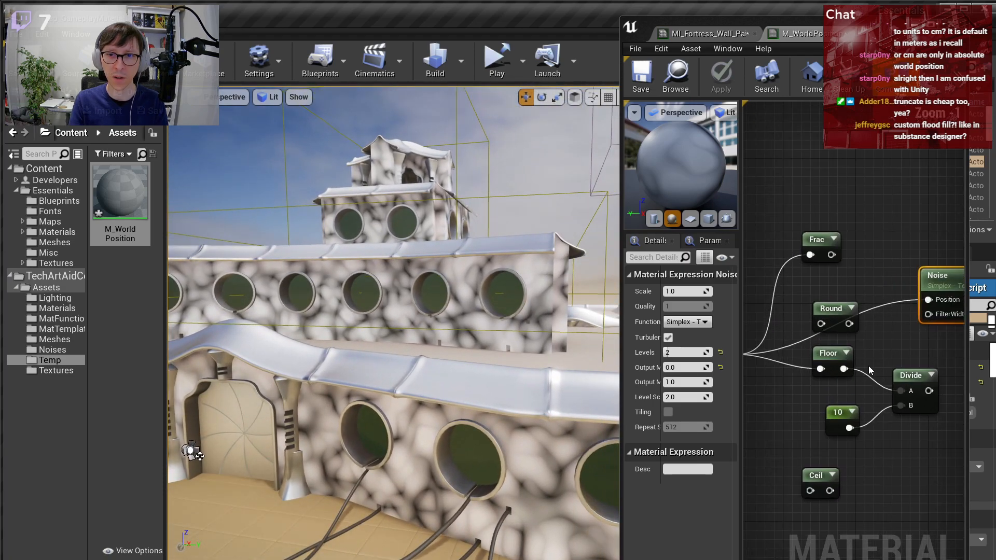
right_click_drag(870, 371, 862, 373)
left_click_drag(825, 415, 803, 406)
left_click_drag(897, 375, 855, 376)
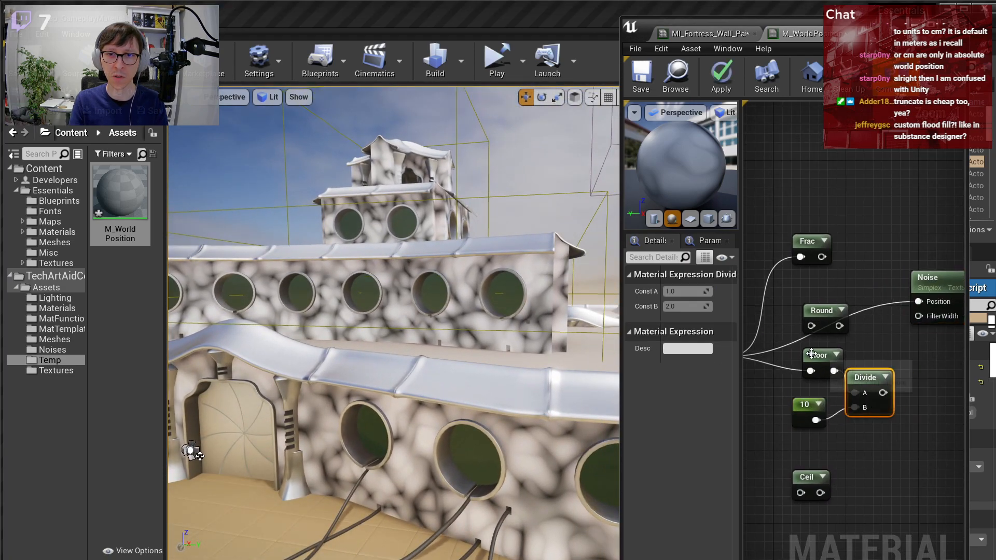
left_click_drag(809, 351, 790, 355)
left_click_drag(884, 393, 918, 301)
scroll(898, 354, "down", 4)
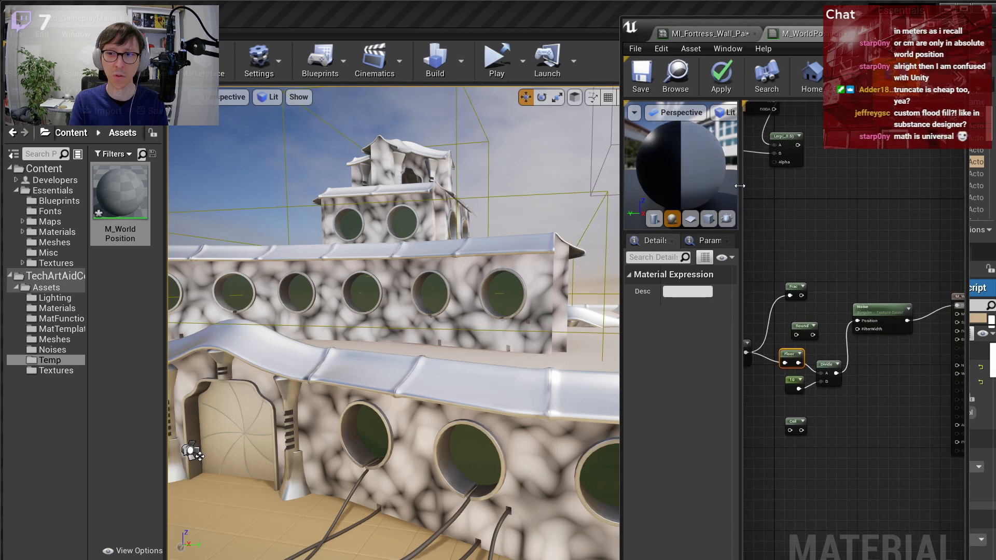
left_click(715, 76)
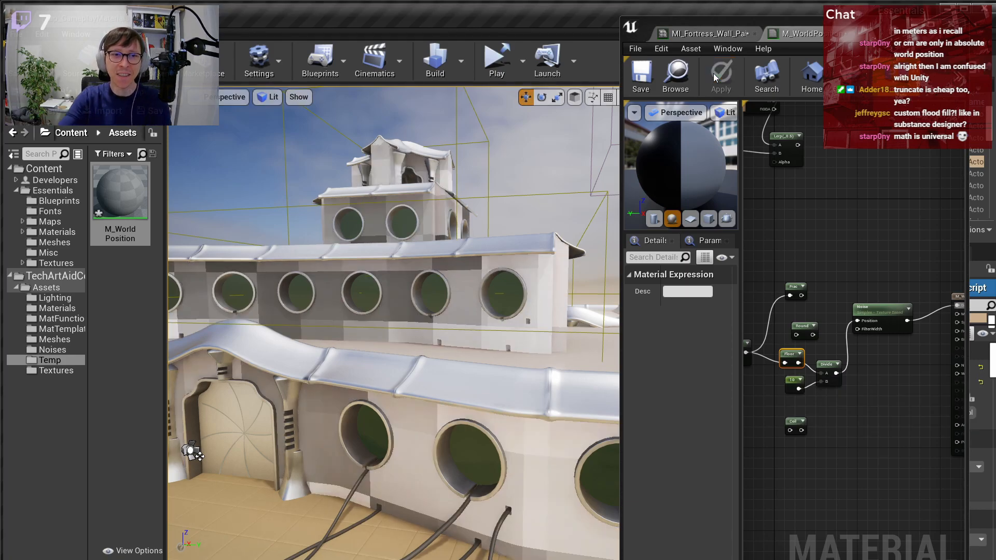
- Examine the stepped noise cells on the fortress walls, from the upper tiers to a close view around the round windows
right_click_drag(519, 234, 498, 223)
key("s")
right_click_drag(443, 278, 421, 263)
key("w")
right_click_drag(369, 146, 371, 147)
key("w")
mouse_move(439, 278)
right_mouse_down()
mouse_move(439, 265)
mouse_move(439, 278)
right_mouse_up()
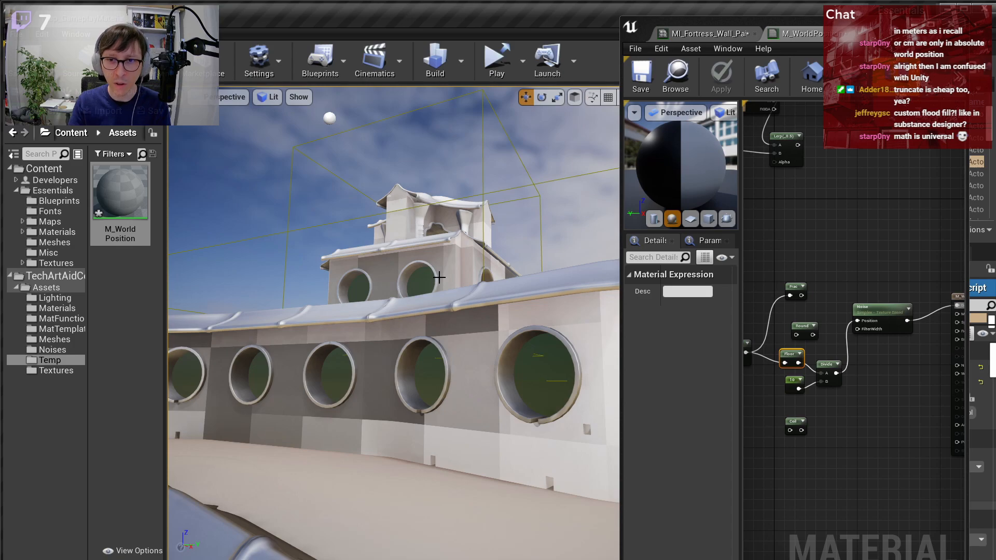
scroll(845, 332, "up", 3)
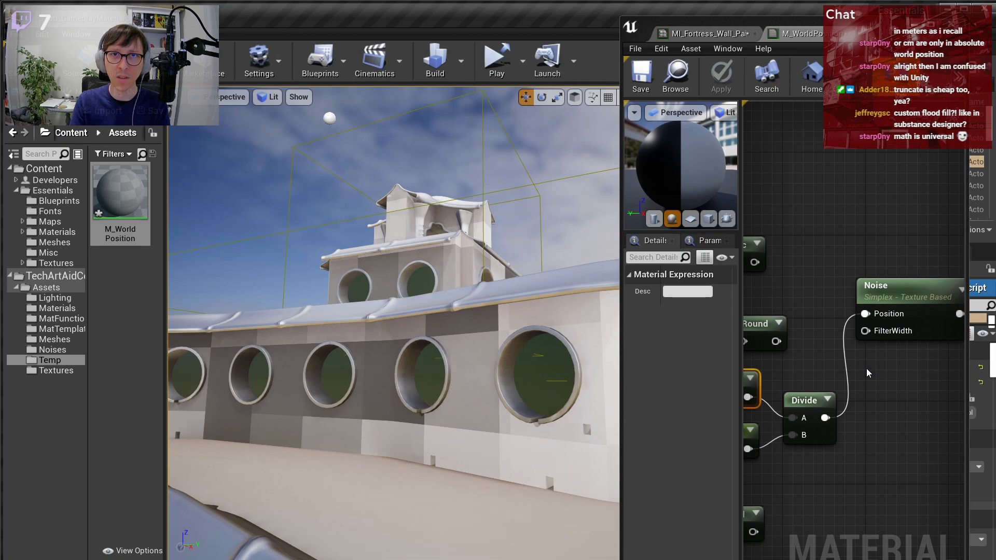
mouse_move(570, 285)
right_mouse_down()
mouse_move(610, 294)
mouse_move(565, 293)
right_mouse_up()
key("w")
key("w")
right_click_drag(419, 338, 421, 338)
key("a")
key("d")
key("s")
key("d")
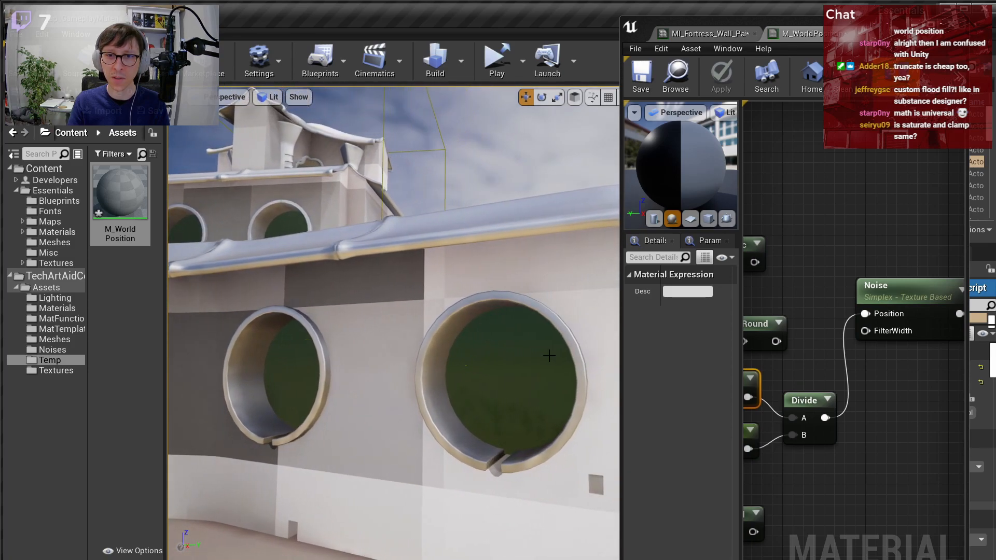
- Search the material node list for Saturate above the Noise node
right_click(851, 210)
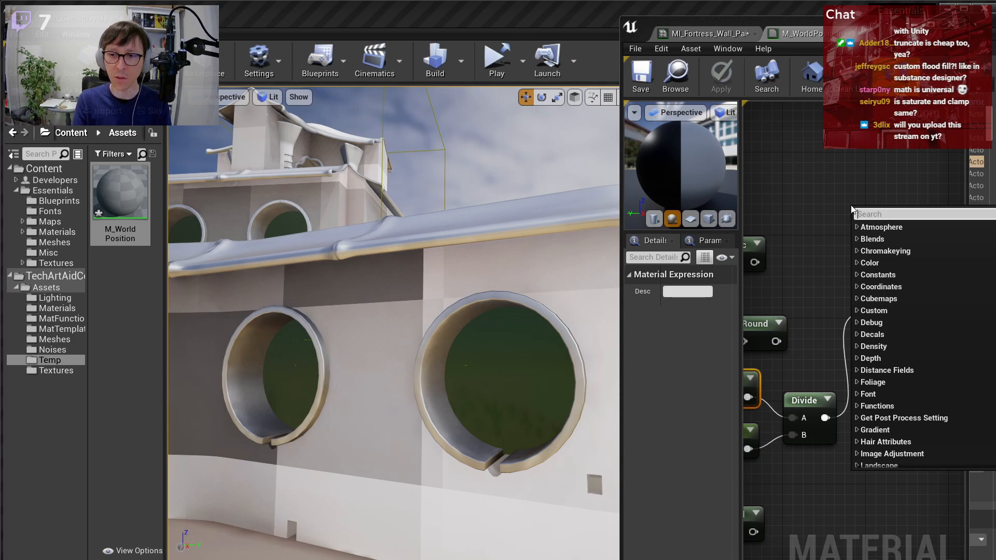
type("sat")
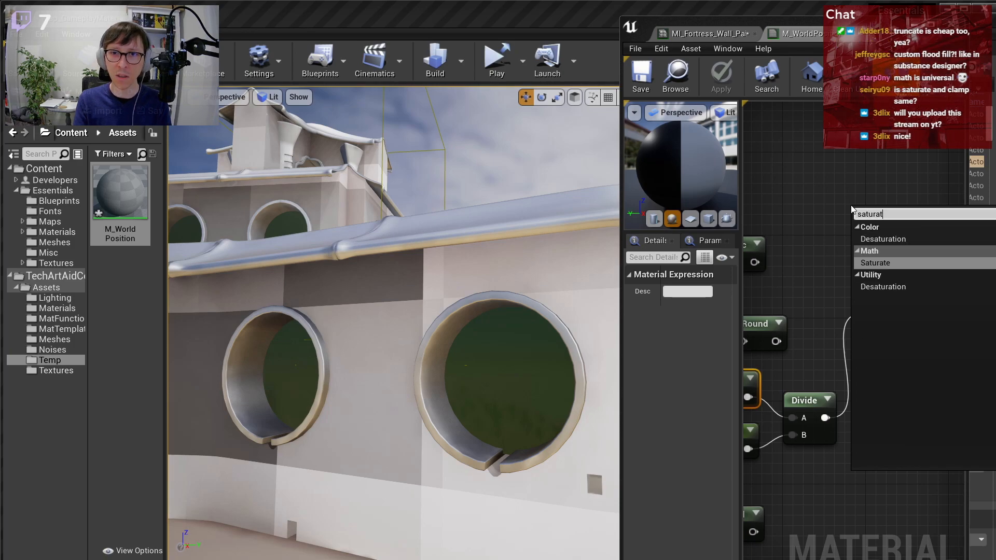
- Add a Saturate node and a Clamp node to the material graph, placing the Clamp below the Saturate
type("urat")
key("Return")
right_click(835, 154)
left_click(843, 189)
left_click_drag(877, 213, 840, 141)
right_click(831, 211)
type("clamp")
key("Return")
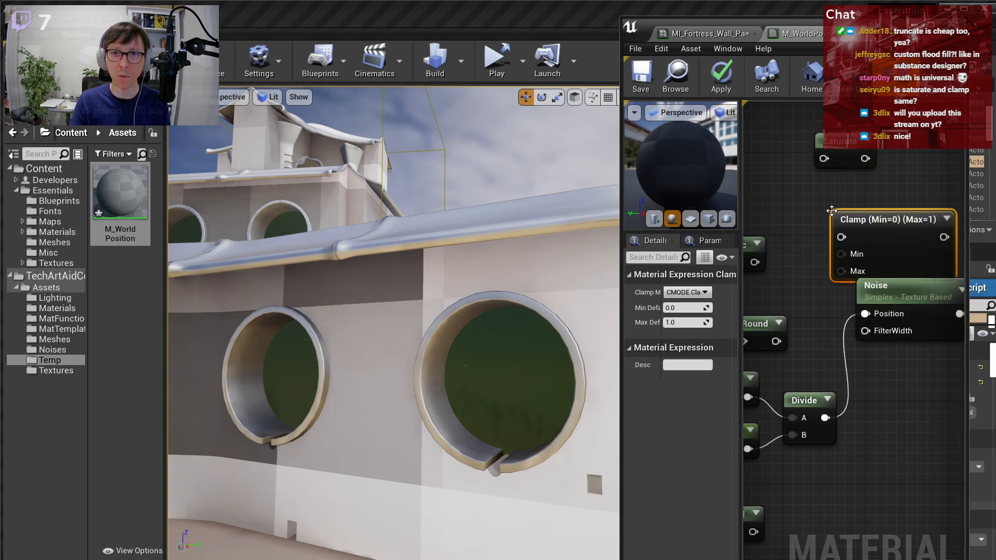
left_click_drag(860, 218, 843, 192)
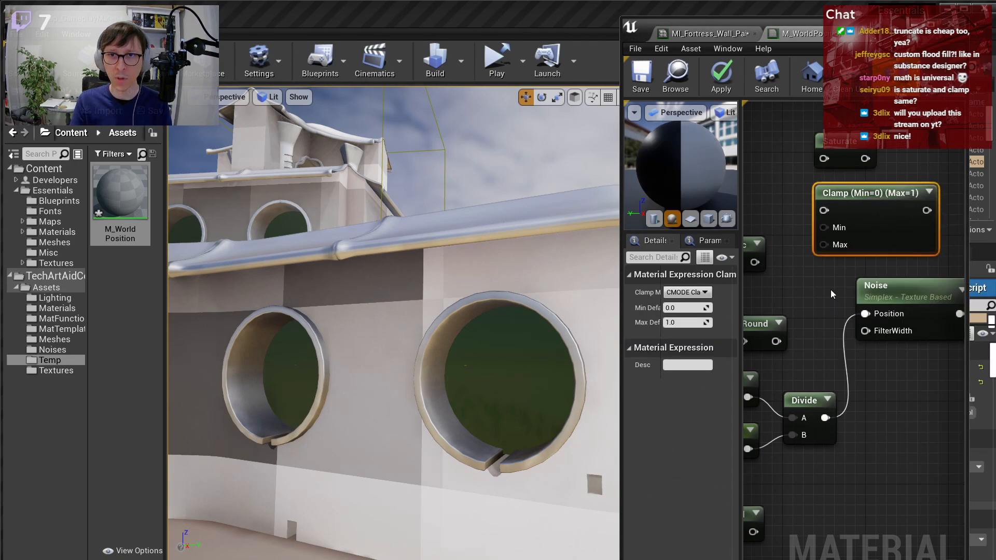
- Delete the Clamp and Saturate nodes from the material graph
right_click_drag(823, 280, 825, 324)
left_click(849, 207)
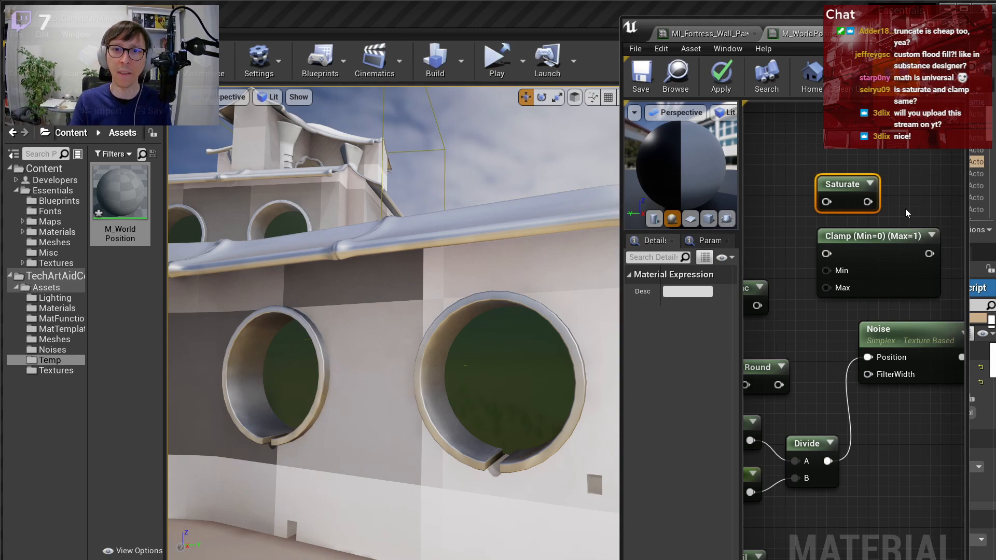
left_click(882, 240)
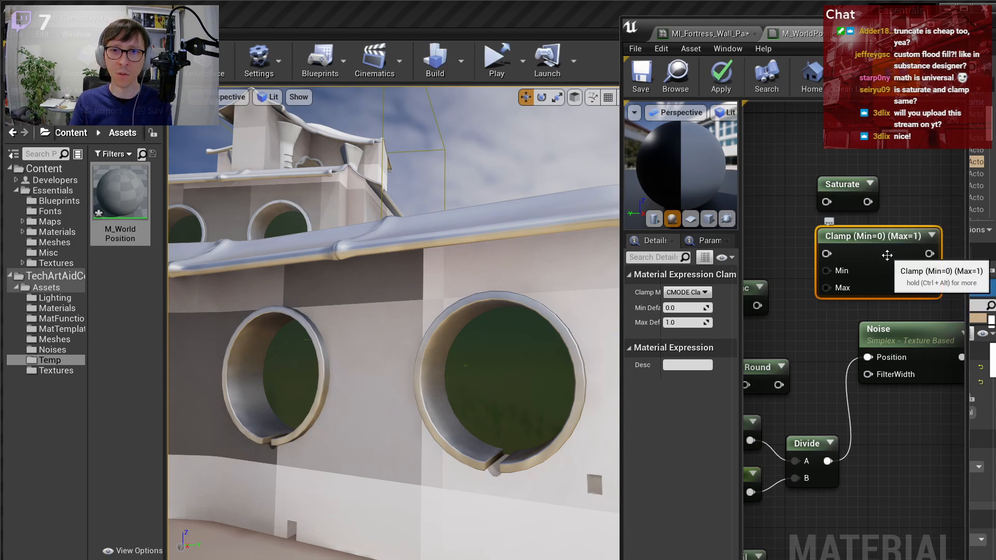
key("Delete")
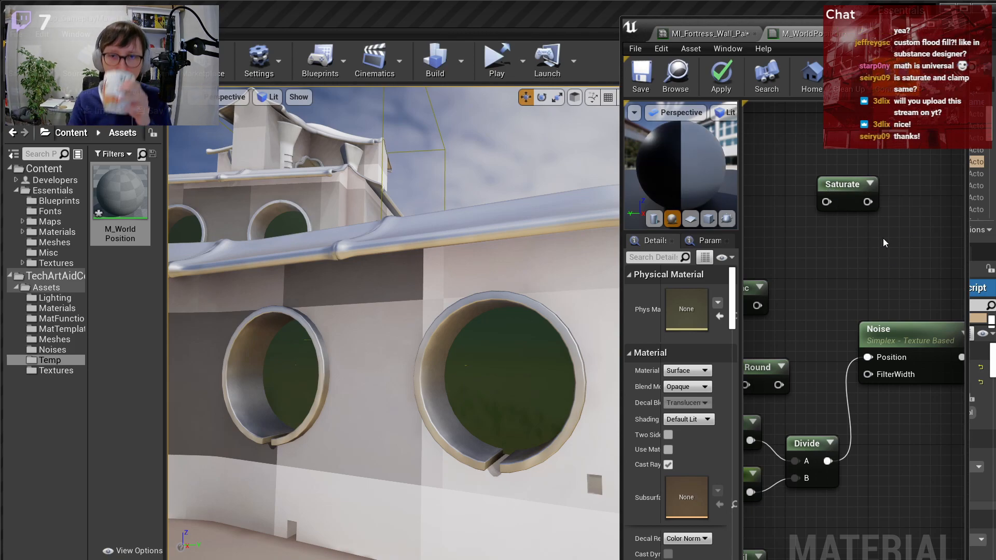
left_click(857, 208)
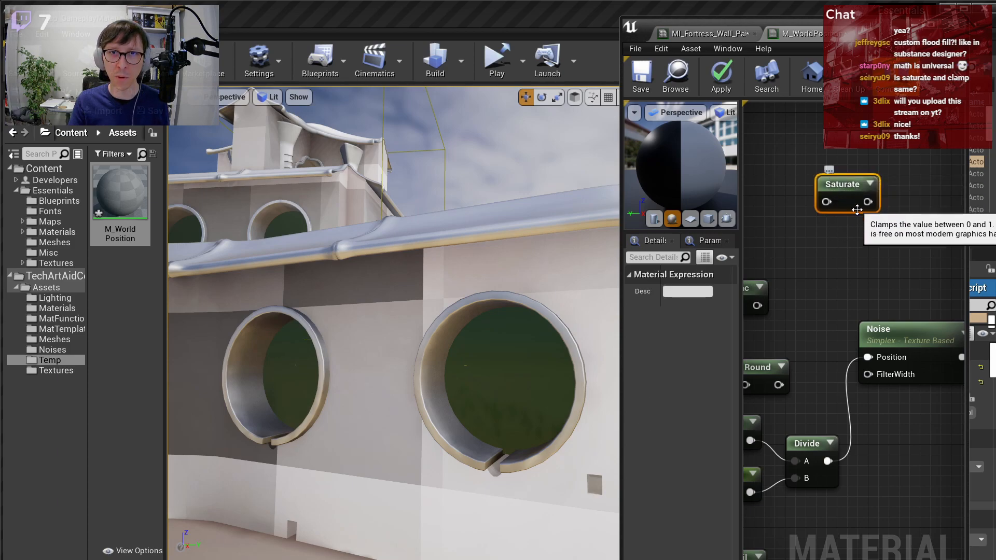
key("Delete")
- Move the Noise node down to sit next to the Divide node and view more of the building in the level
scroll(857, 212, "down", 3)
left_click_drag(890, 301, 897, 378)
right_click_drag(393, 323, 469, 310)
key("s")
key("w")
key("d")
right_click_drag(821, 331, 851, 334)
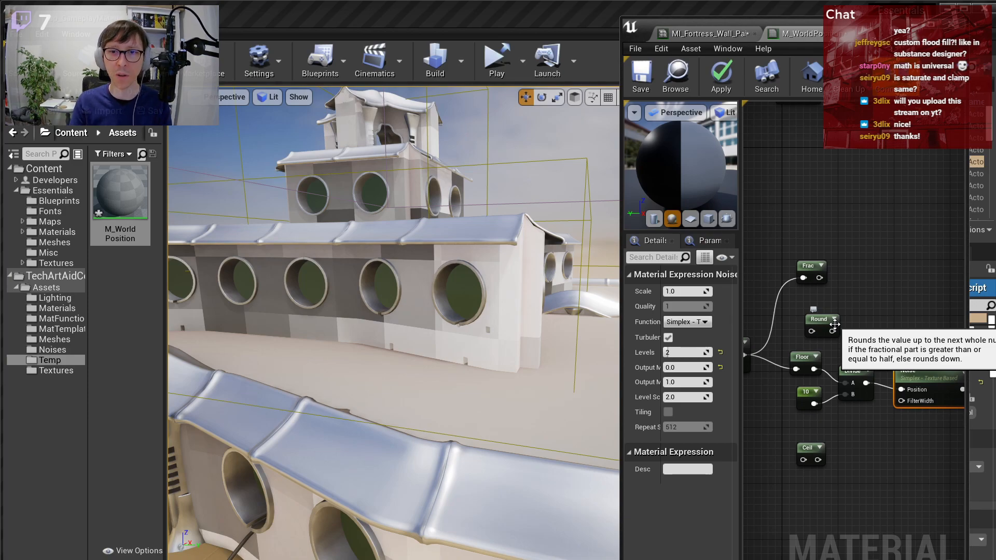
- Move the Offset node down to free space and delete the scalar Tiling parameter
scroll(834, 324, "down", 3)
right_click_drag(796, 366, 966, 366)
scroll(898, 363, "up", 3)
right_click_drag(929, 414, 880, 445)
left_click(828, 344)
left_click_drag(863, 392, 855, 455)
left_click(825, 346)
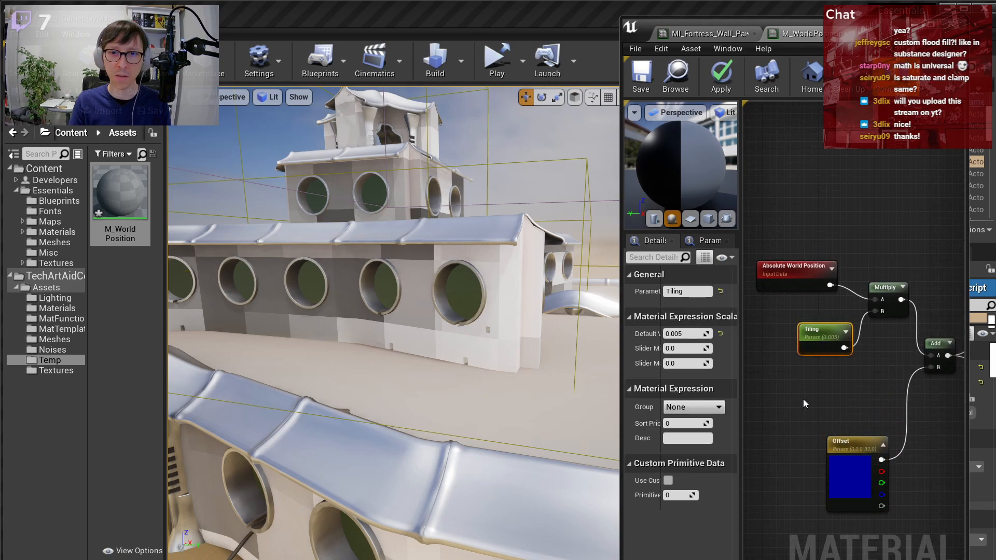
key("Delete")
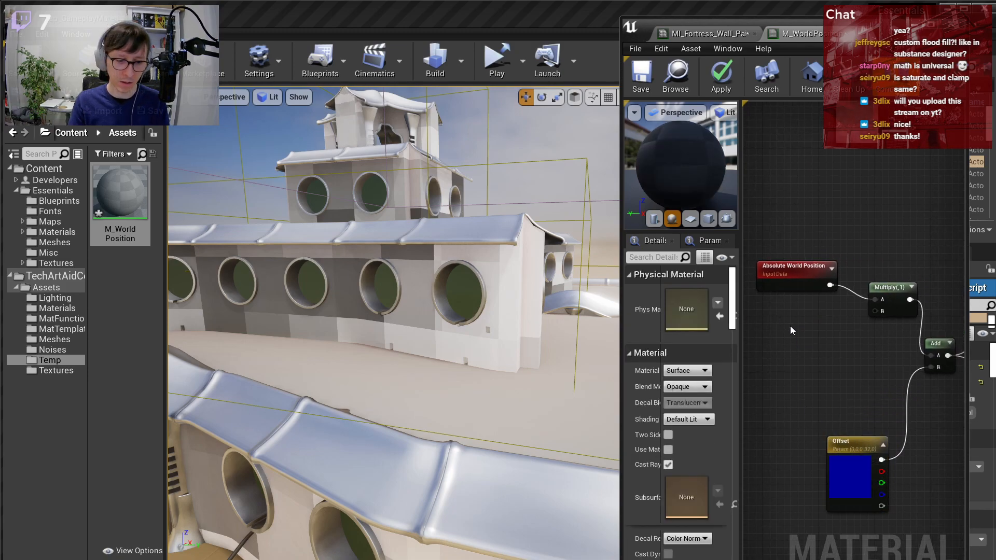
- Add a vector parameter named Tiling below Absolute World Position and connect it to the B input of Multiply
left_click(796, 324)
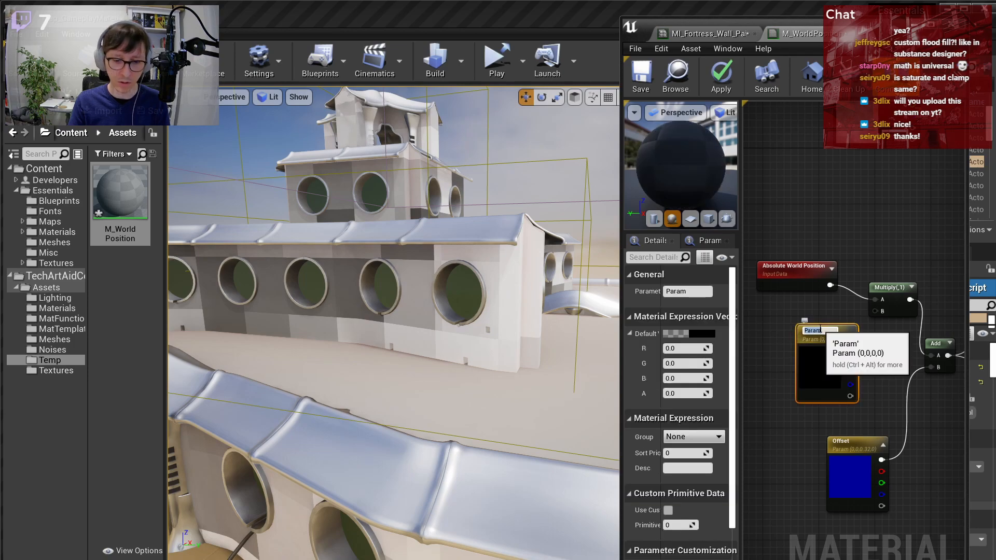
type("Tiling")
key("Return")
scroll(865, 342, "up", 2)
left_click_drag(845, 352, 878, 309)
left_click_drag(819, 327, 794, 307)
- Set the Tiling parameter's default R and G to 0.00001 and B to 0.005
right_click_drag(853, 363, 955, 377)
left_click(692, 350)
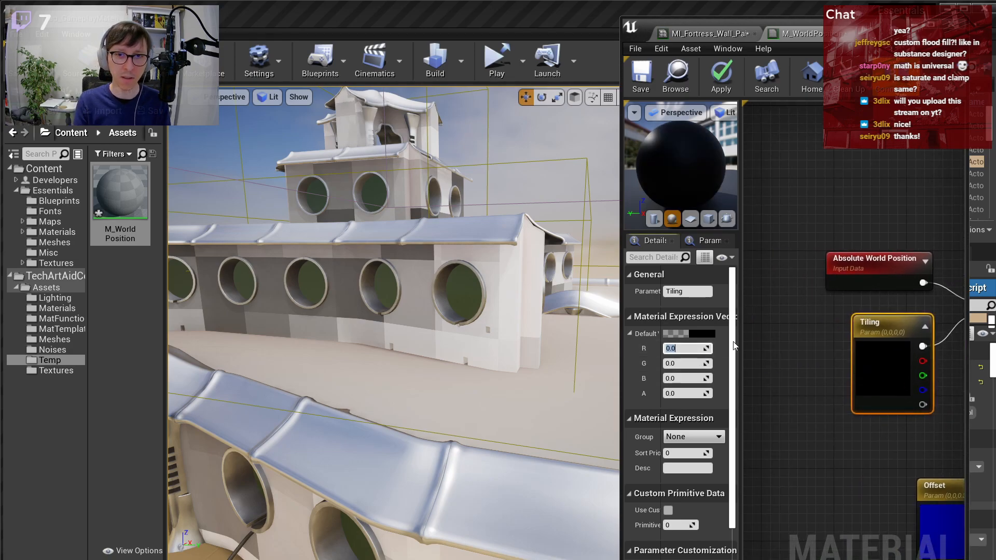
type("0001")
key("Tab")
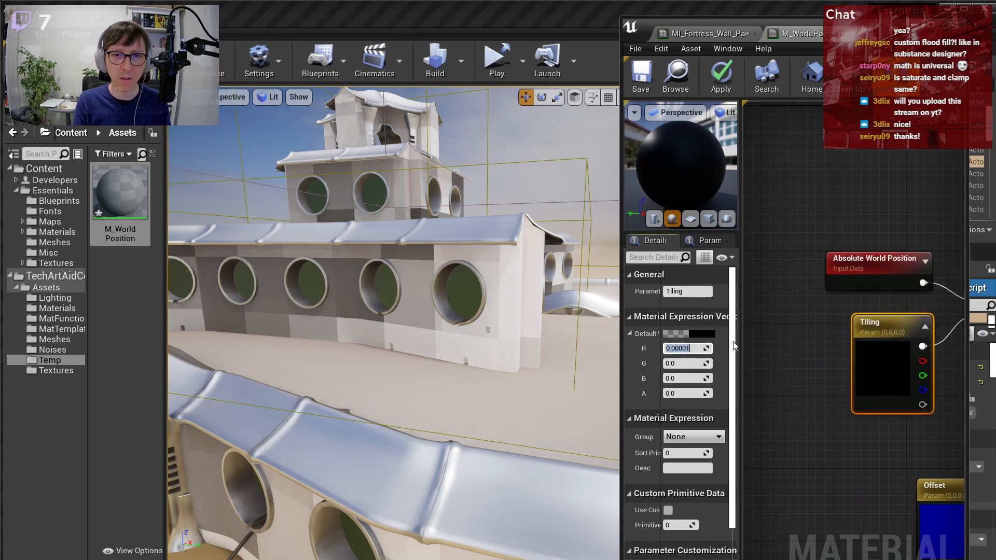
type("0.00001")
key("Tab")
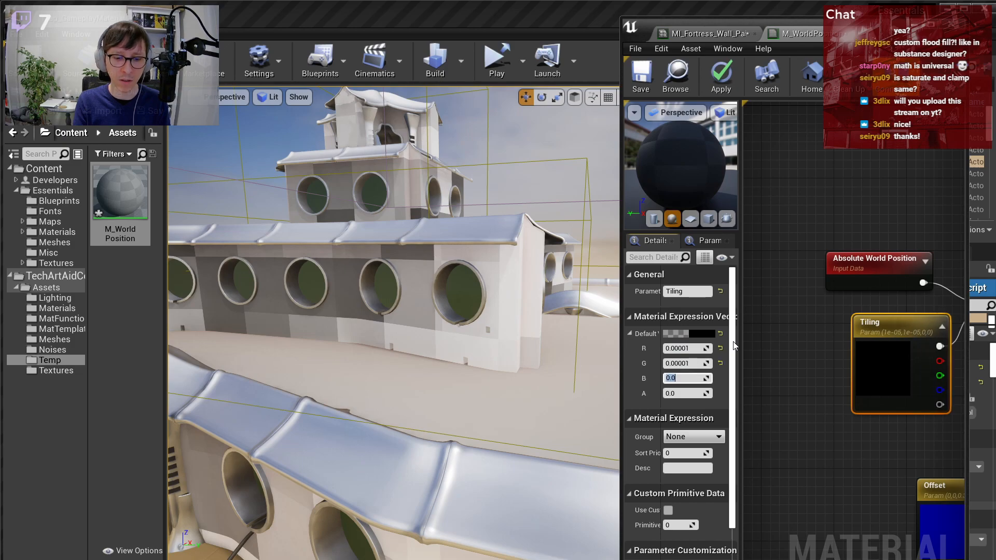
type("05")
key("Return")
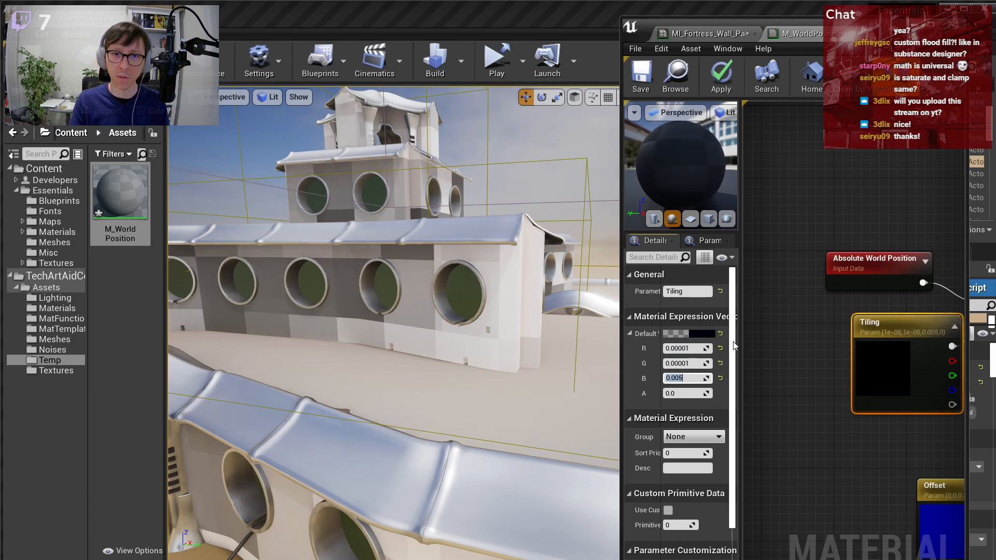
- Apply the material changes and inspect the pattern on the building's walls in the level
left_click(721, 75)
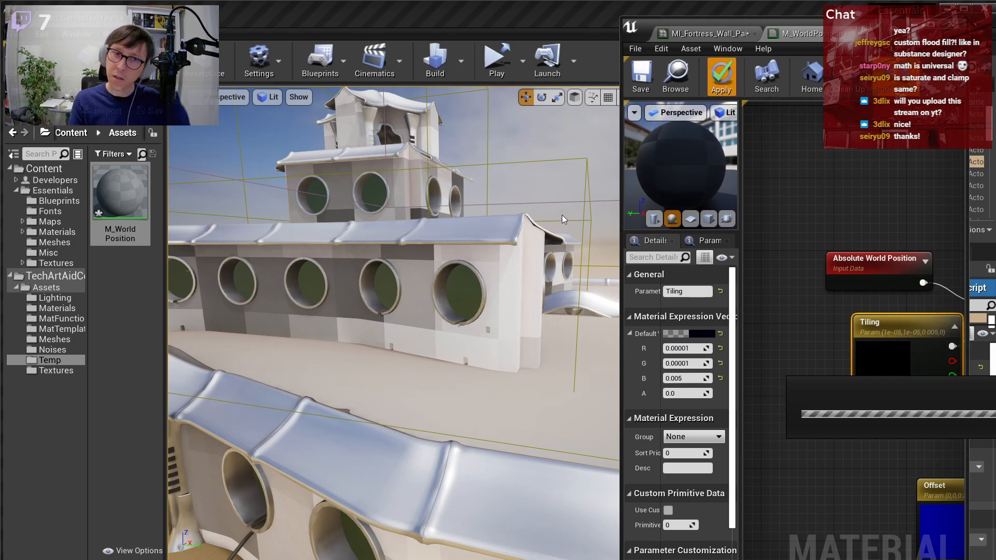
right_click_drag(547, 211, 573, 193)
key("s")
key("w")
key("w")
key("s")
- Set the Noise node's Levels to 1 and apply the material
scroll(869, 396, "down", 6)
right_click_drag(869, 396, 785, 405)
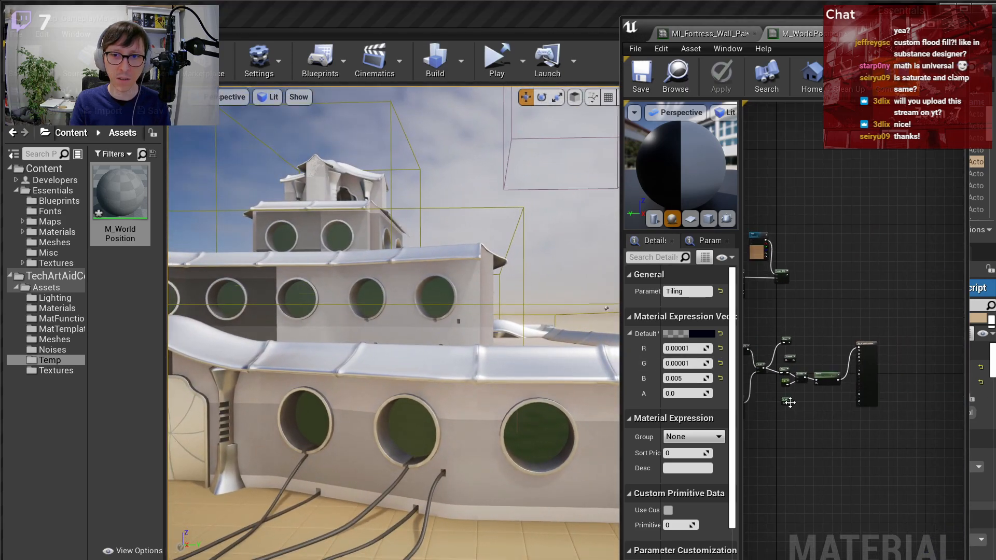
scroll(799, 395, "up", 3)
left_click(844, 341)
left_click(692, 369)
left_click(681, 352)
type("1")
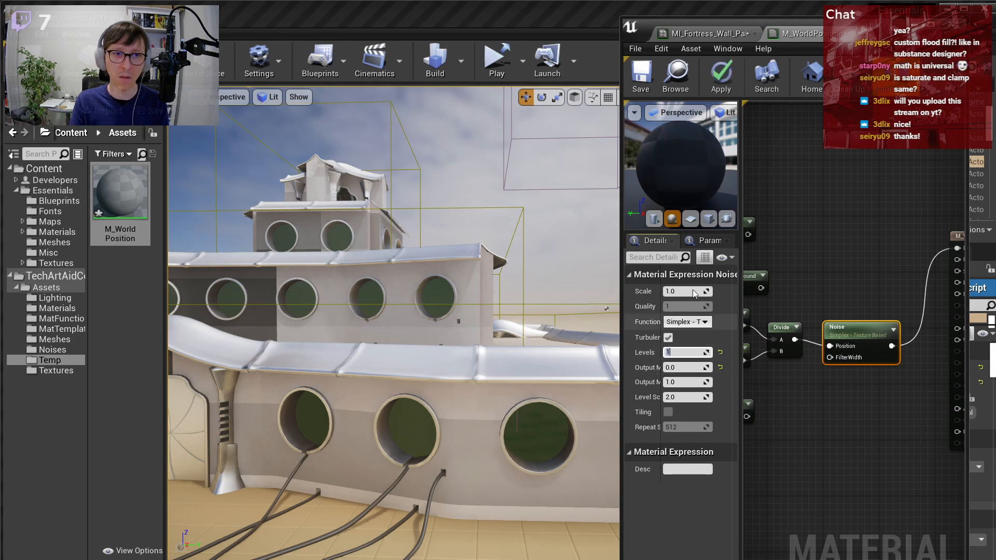
left_click(721, 76)
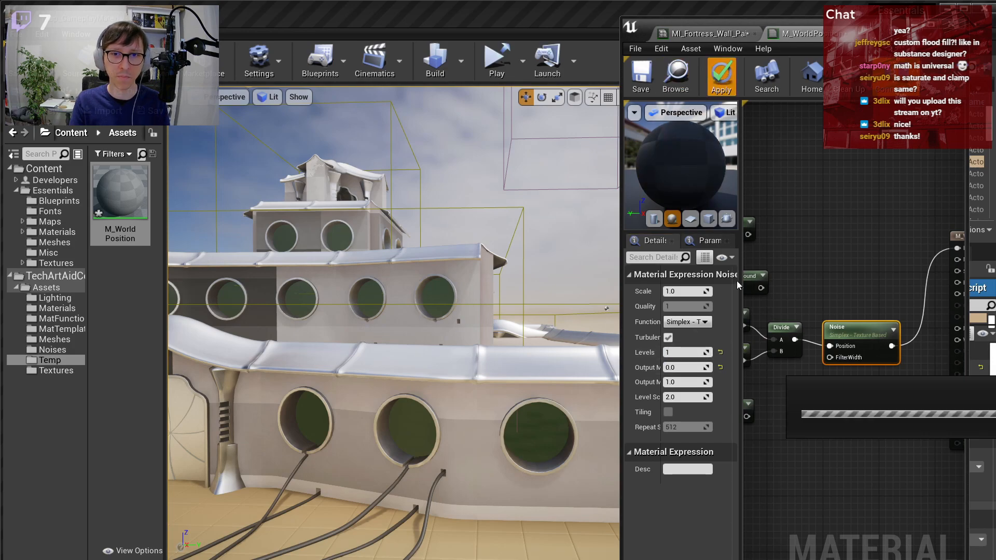
- Set the Tiling parameter's default R and G to 0.000001
right_click_drag(805, 286, 975, 283)
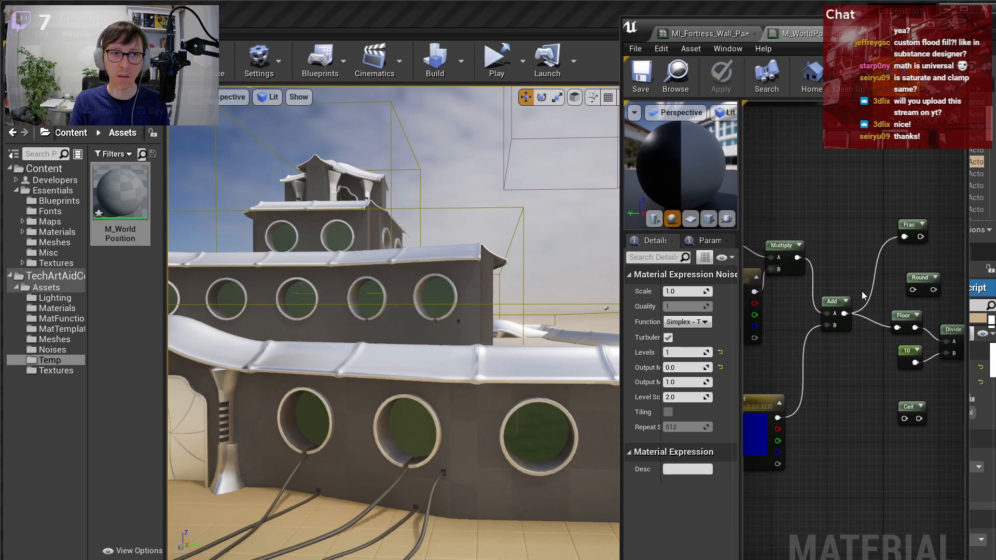
right_click_drag(755, 301, 861, 300)
left_click(861, 300)
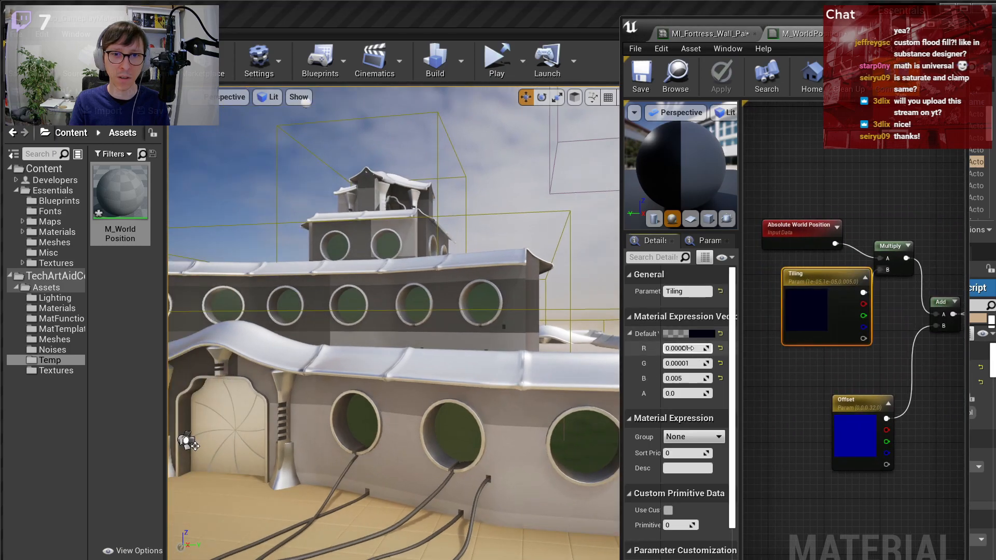
left_click(703, 348)
key("End")
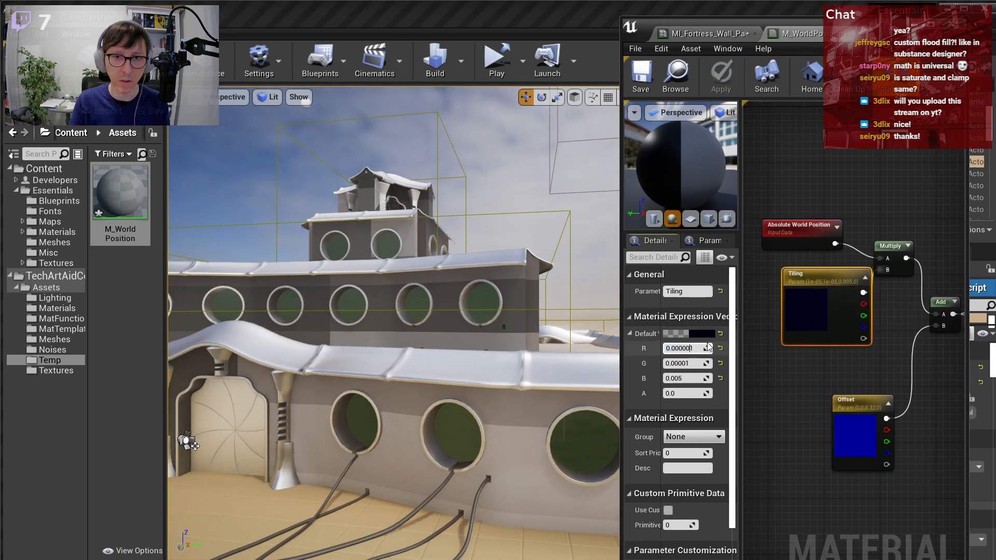
key("Return")
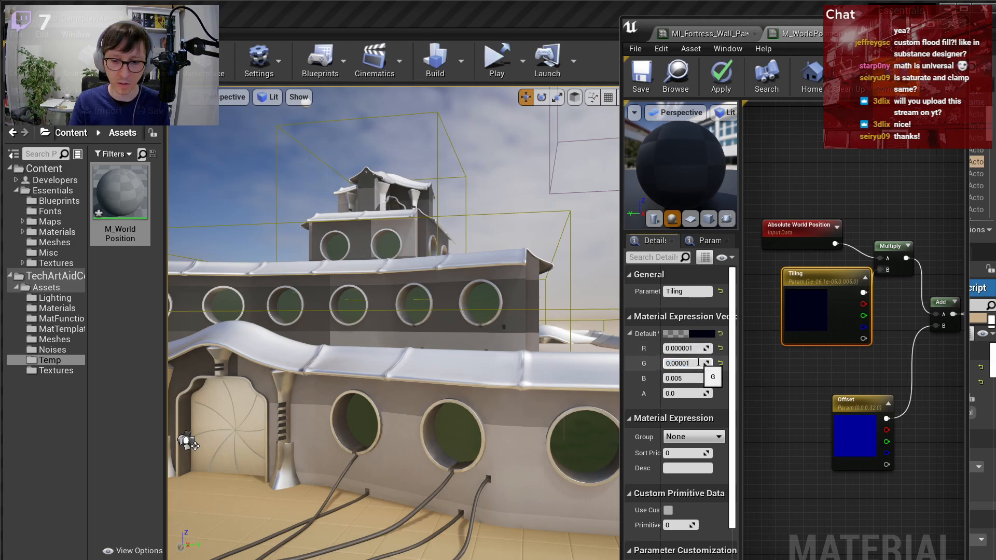
type("1")
key("Return")
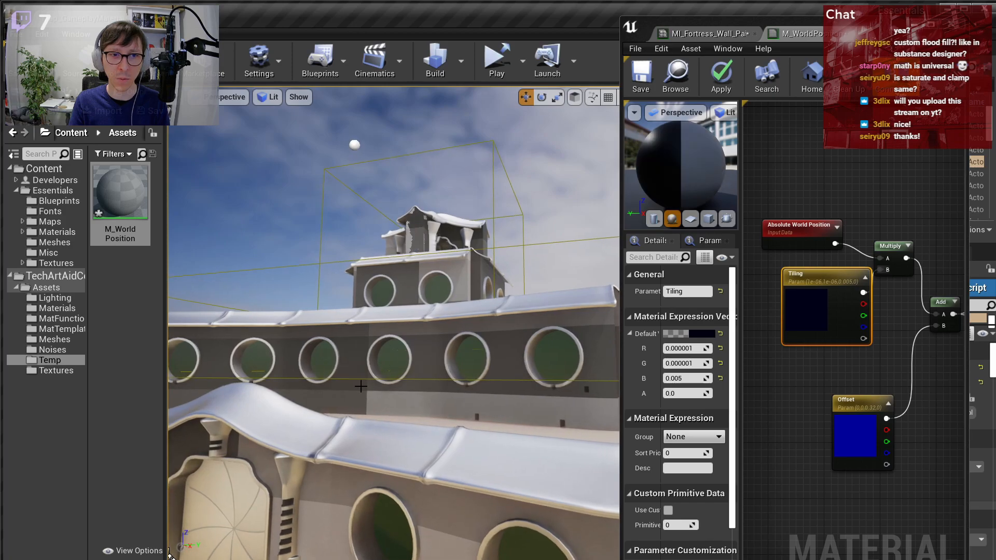
- Try values of 0.1, 0.2 and 0.4 for the Tiling parameter's B channel
right_click_drag(360, 356, 337, 337)
left_click(684, 378)
type("0.1")
key("Return")
type("0.2")
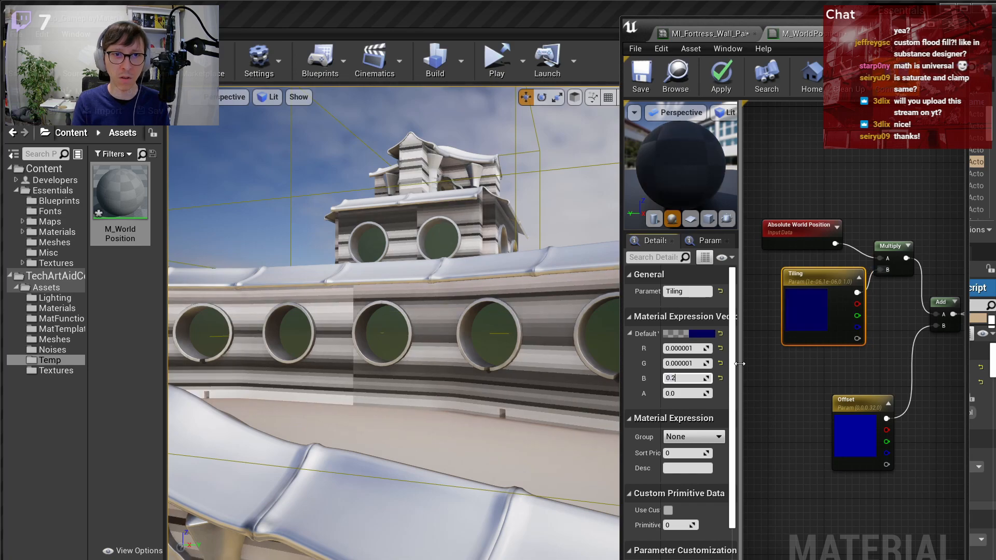
key("Return")
type("0.4")
key("Return")
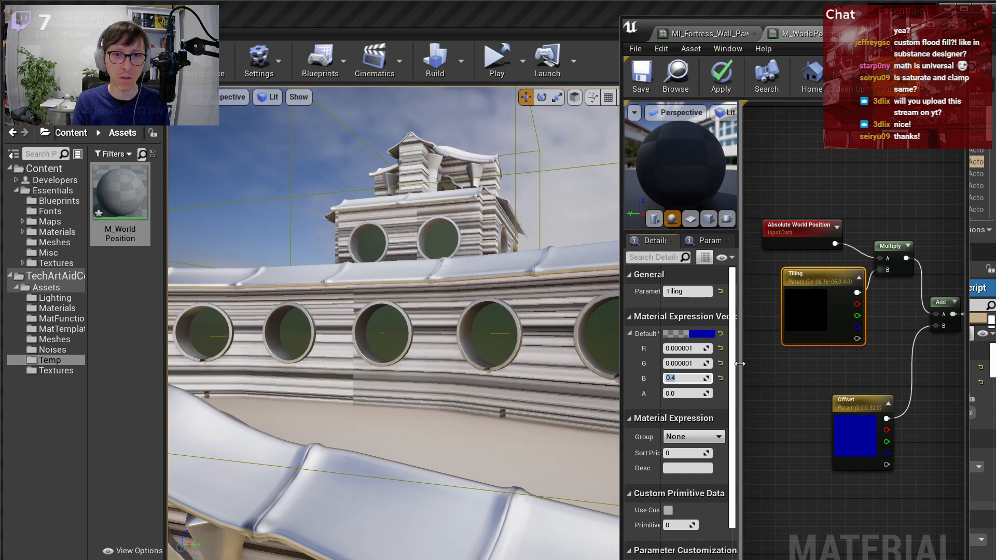
- Set the Tiling parameter's B channel to 0.04 and view the striped building from farther away
type("0.04")
key("Return")
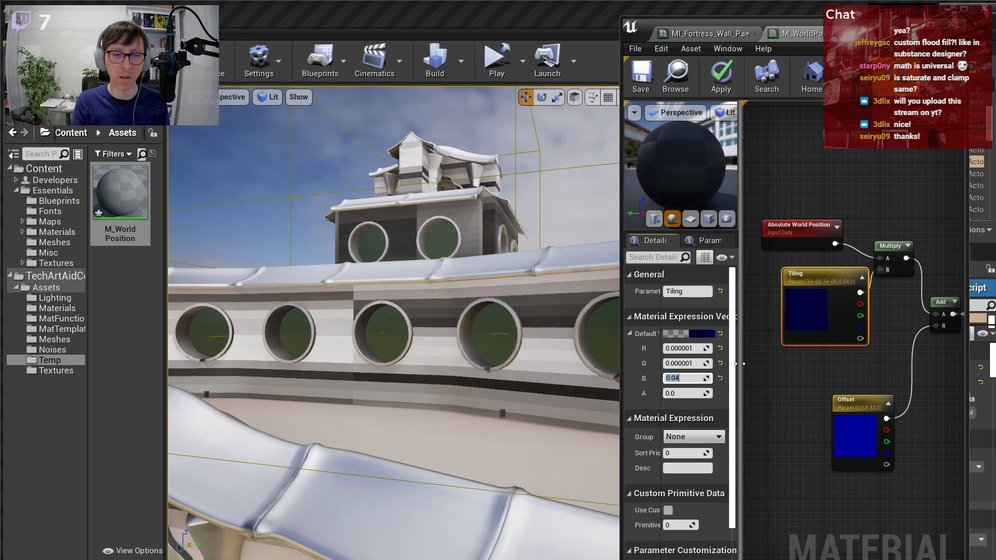
key("d")
right_click_drag(517, 299, 534, 294)
key("s")
key("s")
key("w")
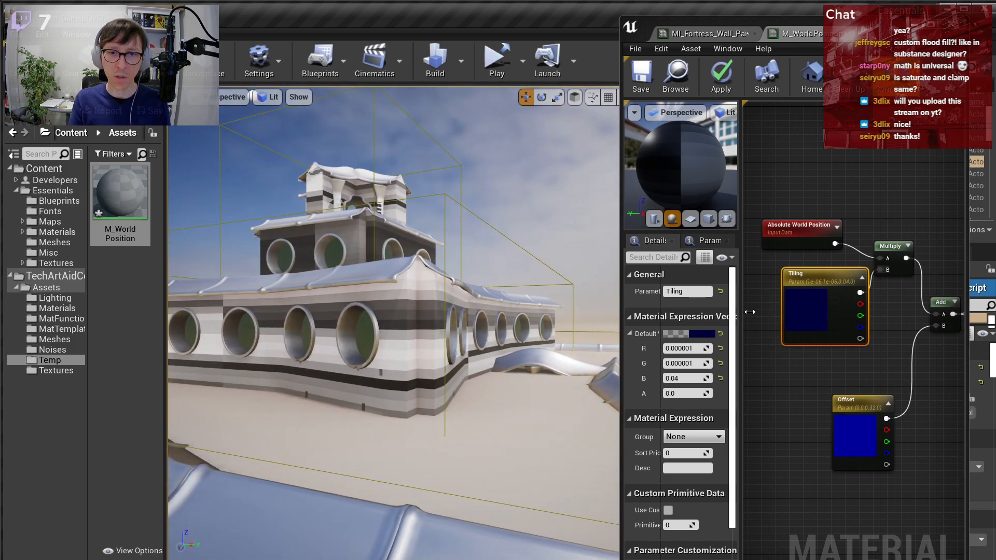
- Move the Tiling node slightly away from the Multiply node and widen the material editor window
scroll(782, 309, "down", 3)
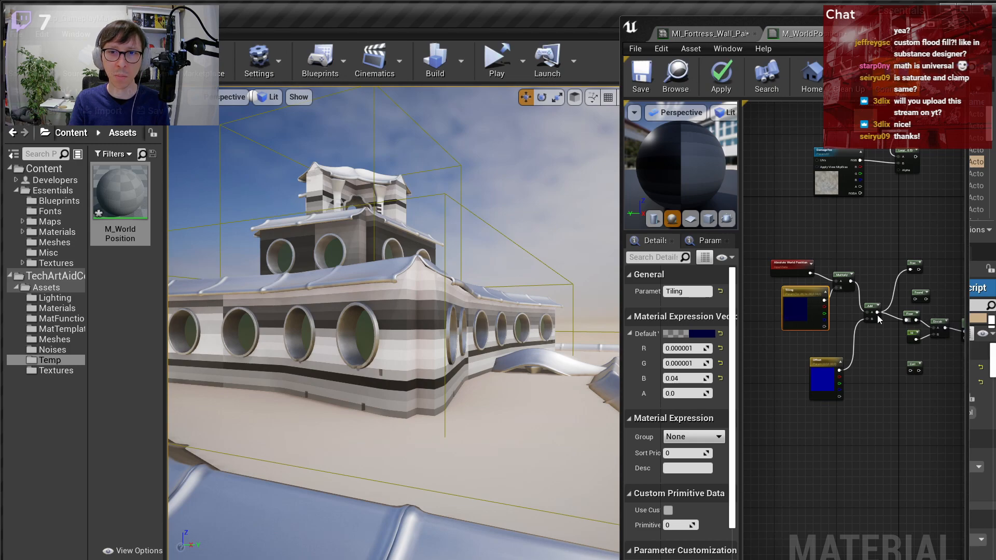
left_click_drag(803, 298, 791, 298)
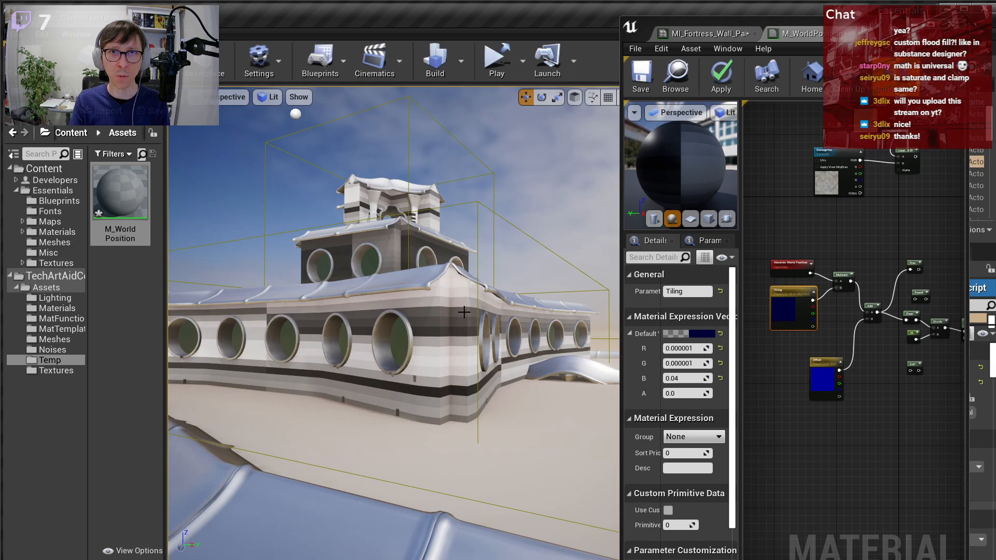
key("w")
mouse_move(453, 322)
right_mouse_down()
mouse_move(471, 335)
mouse_move(482, 326)
mouse_move(441, 324)
mouse_move(471, 327)
right_mouse_up()
key("a")
right_click_drag(813, 313, 788, 308)
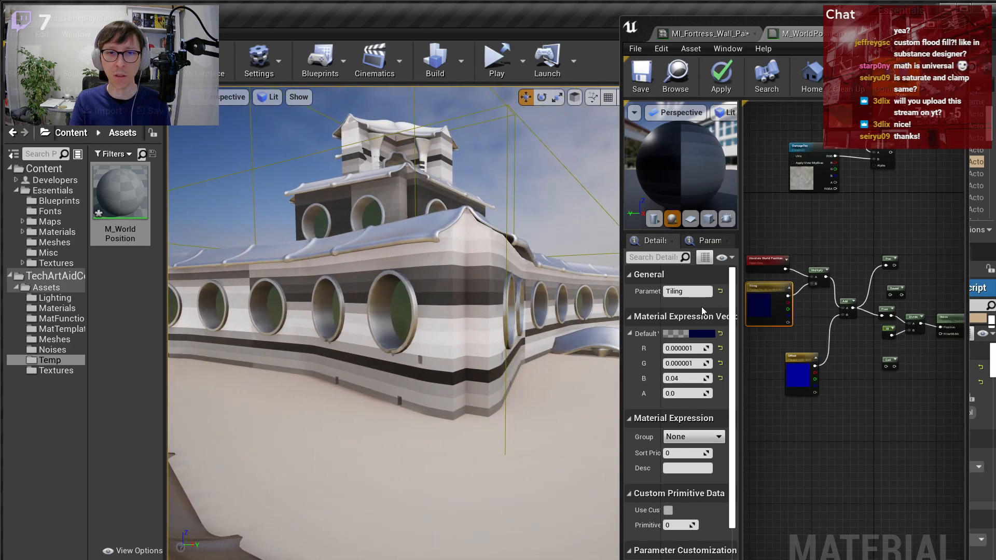
left_click_drag(622, 299, 460, 287)
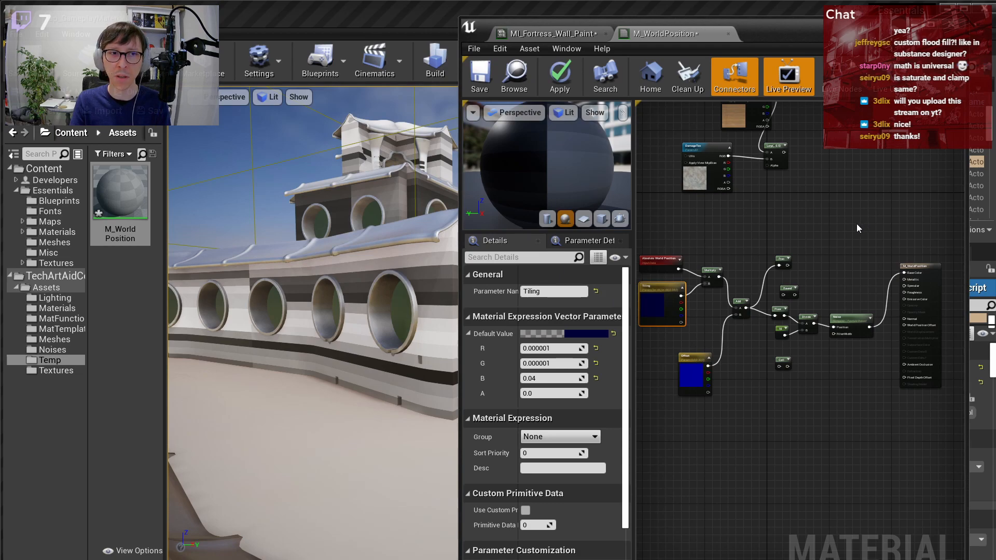
- Move the DamageTex node and the Lerp node a little to the right in the graph
right_click_drag(384, 280, 419, 353)
right_click_drag(803, 230, 797, 349)
left_click(795, 338)
scroll(795, 338, "up", 2)
right_click_drag(661, 226, 761, 306)
left_click_drag(747, 305, 795, 313)
left_click_drag(852, 296, 901, 297)
- Copy the Noise node that feeds the material output
left_click(900, 399)
right_click_drag(903, 399, 776, 312)
scroll(777, 312, "down", 2)
scroll(796, 342, "up", 2)
right_click_drag(824, 433, 935, 375)
left_click(948, 438)
scroll(803, 357, "down", 3)
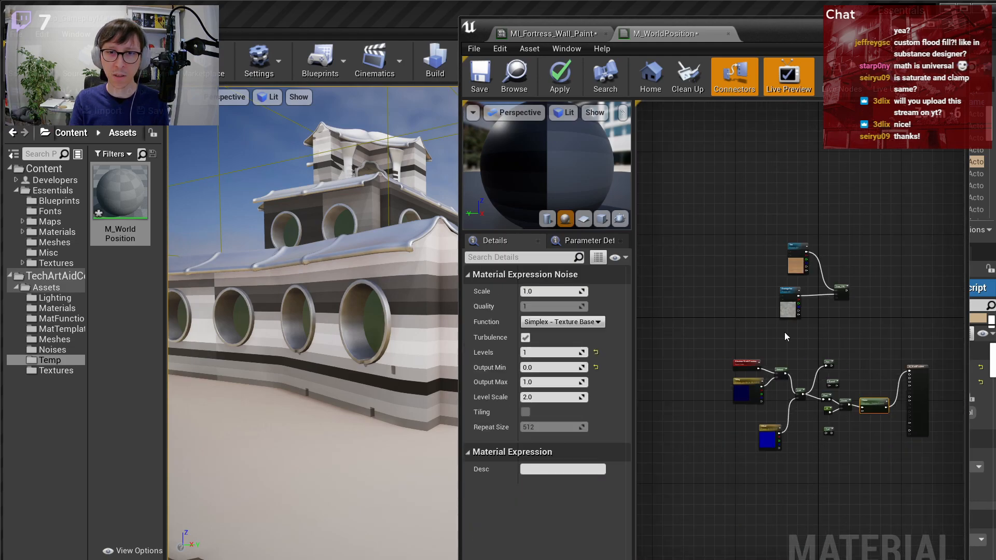
- Move the Tex, DamageTex and Lerp nodes together farther up, away from the world position nodes
scroll(789, 340, "up", 3)
left_click_drag(741, 172, 922, 275)
left_click_drag(921, 207, 912, 129)
- Paste a copy of the Noise node beneath the Lerp and connect Absolute World Position to its Position input
left_click(824, 289)
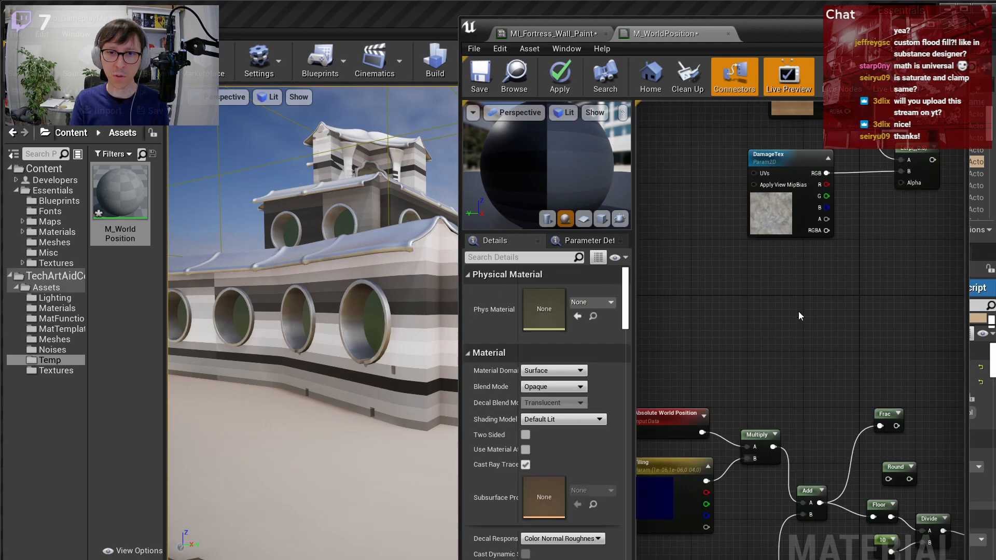
key("ctrl+v")
left_click_drag(701, 432, 887, 264)
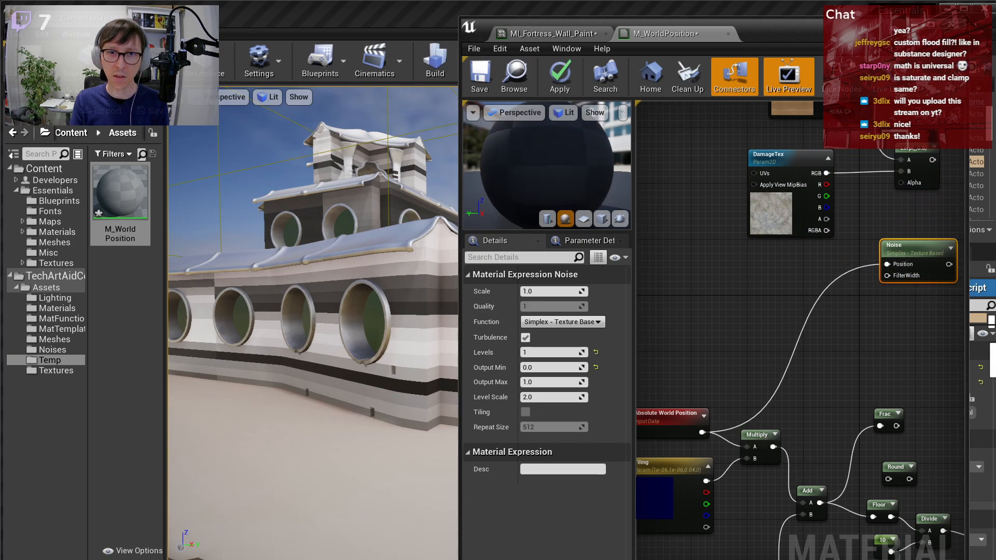
- Set the pasted Noise node's scale to 0.005
right_click_drag(888, 264, 856, 353)
left_click(543, 292)
type("0.")
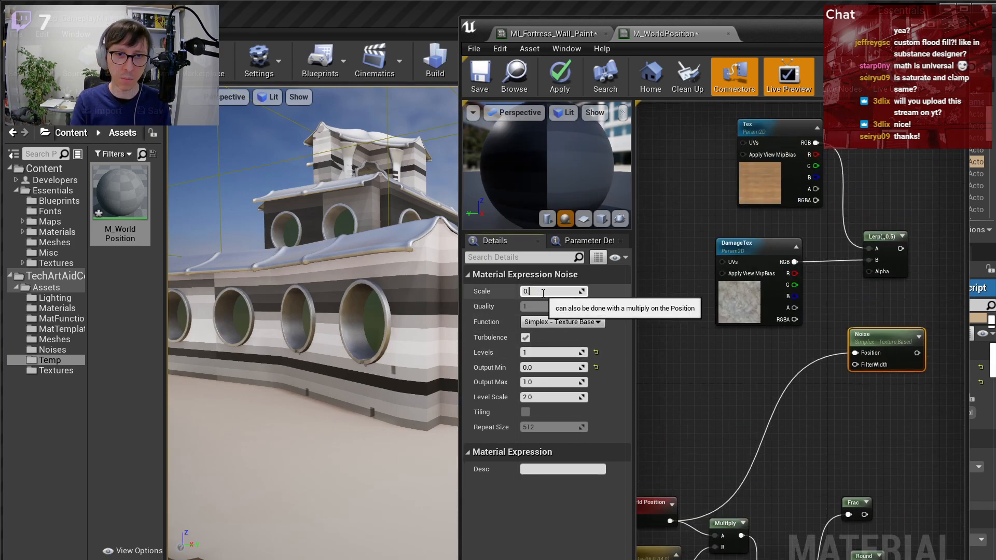
type("00")
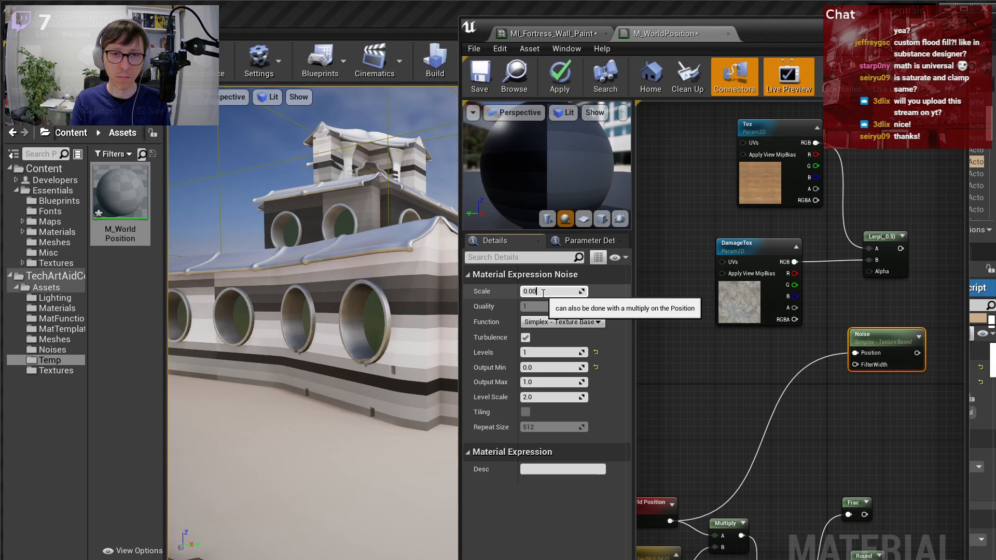
type("5")
key("Return")
- Connect the Noise output to the Lerp's Alpha and the Lerp to Base Color, and apply the material
right_click_drag(846, 313, 787, 369)
left_click_drag(817, 389, 759, 410)
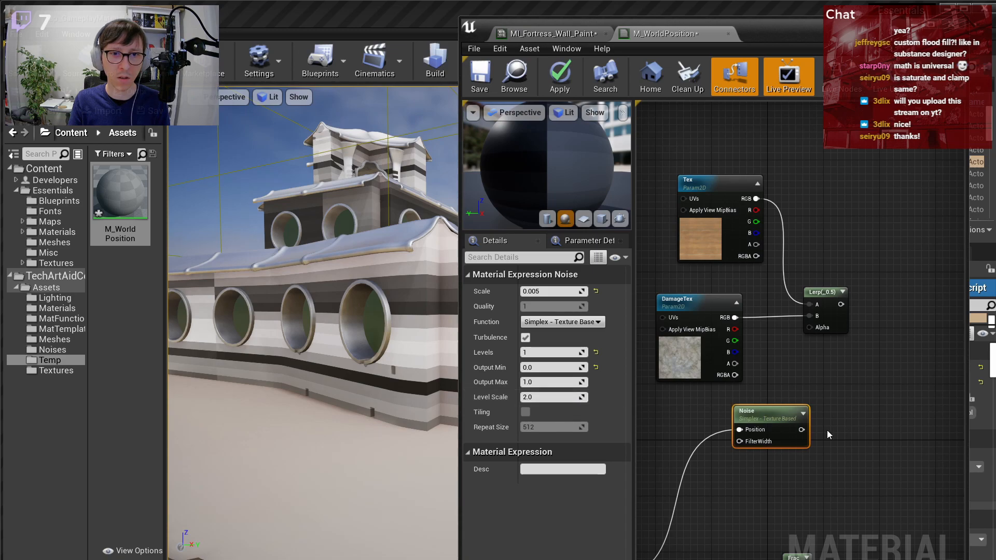
left_click_drag(801, 430, 810, 328)
scroll(820, 343, "down", 4)
left_click_drag(720, 246, 818, 402)
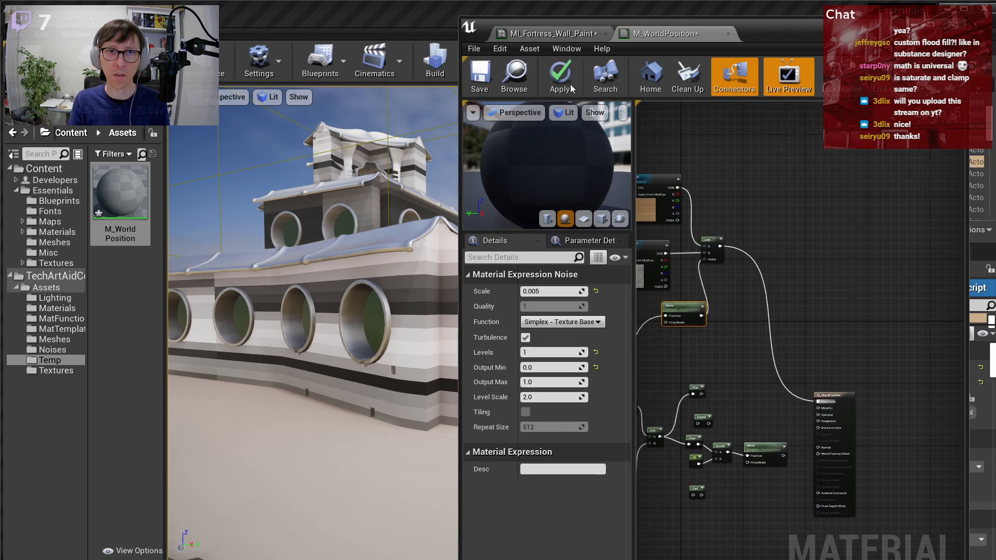
left_click(571, 86)
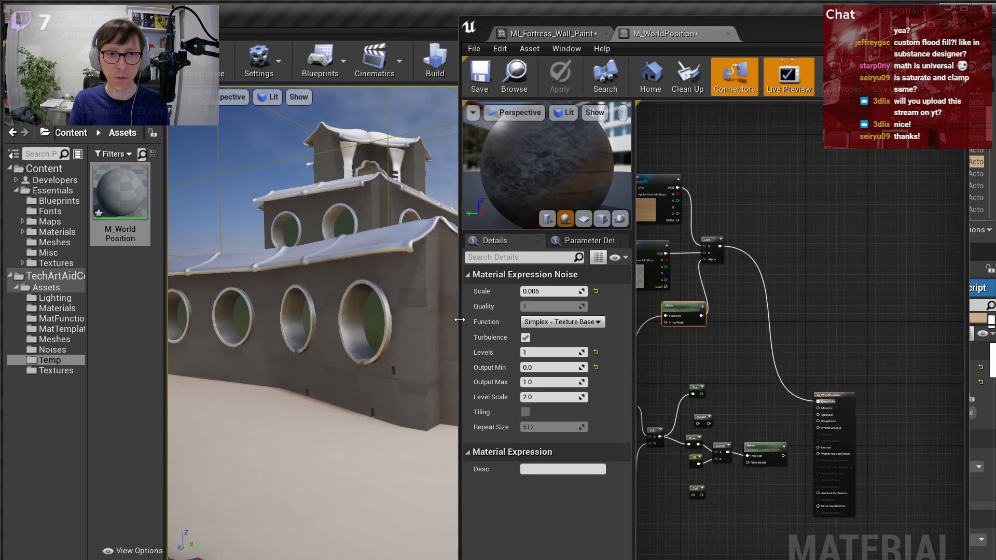
- Examine from several angles how the noise blends the wood and damage textures across the building walls
left_click_drag(461, 319, 480, 319)
key("d")
right_click_drag(332, 311, 259, 306)
right_click_drag(332, 322, 280, 314)
right_click_drag(663, 282, 895, 363)
scroll(885, 328, "up", 2)
right_click_drag(362, 310, 309, 311)
right_click_drag(314, 363, 287, 363)
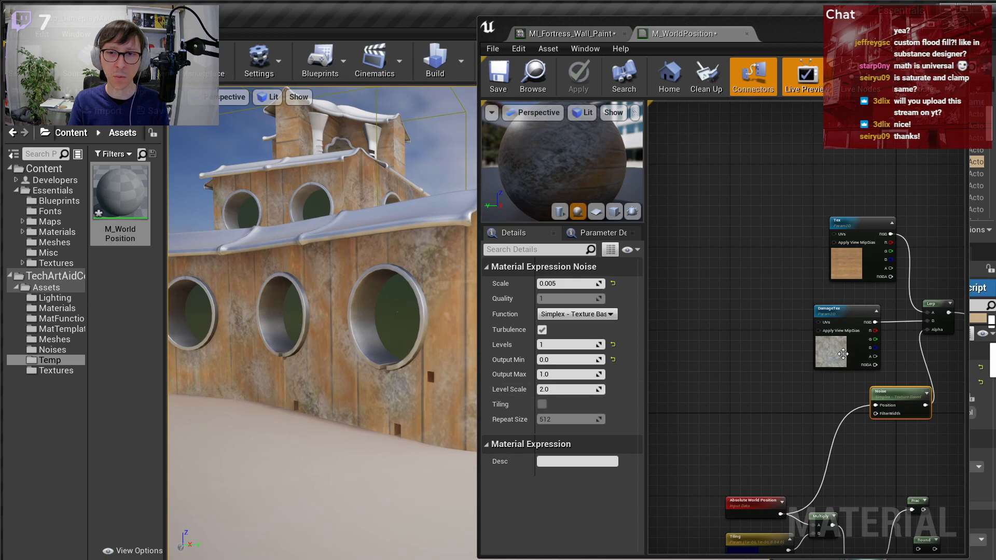
right_click_drag(319, 311, 388, 321)
left_click(325, 306)
left_click(232, 287)
left_click(264, 233)
left_click(335, 310)
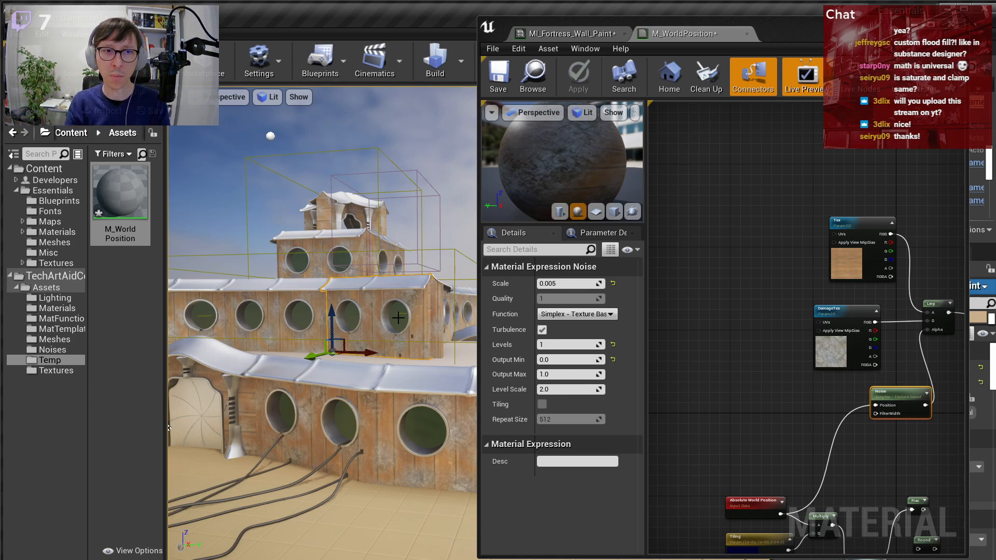
- Move the DamageTex and Tex nodes farther from the Lerp to make room between them
left_click(695, 297)
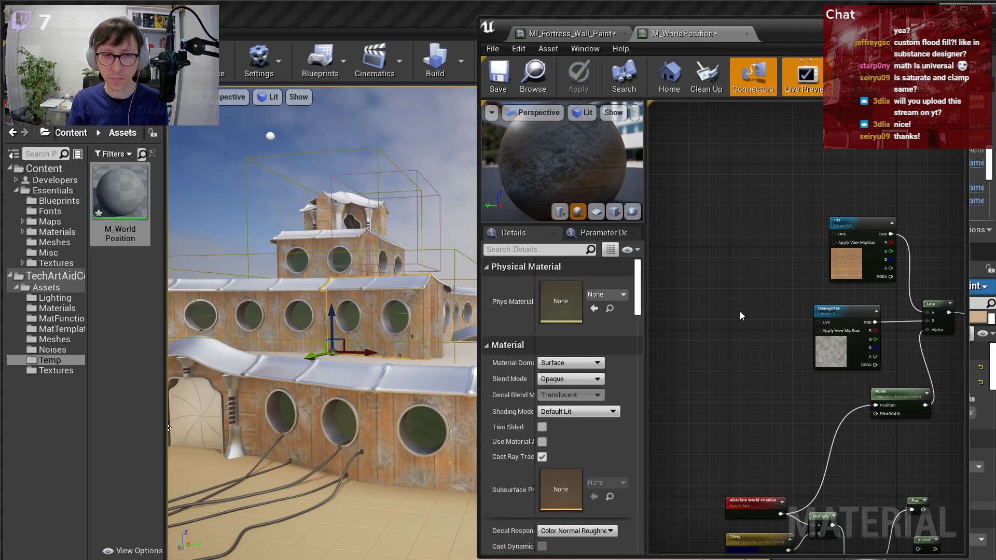
scroll(739, 311, "up", 3)
scroll(721, 310, "up", 1)
left_click(752, 317)
right_click_drag(762, 317, 838, 327)
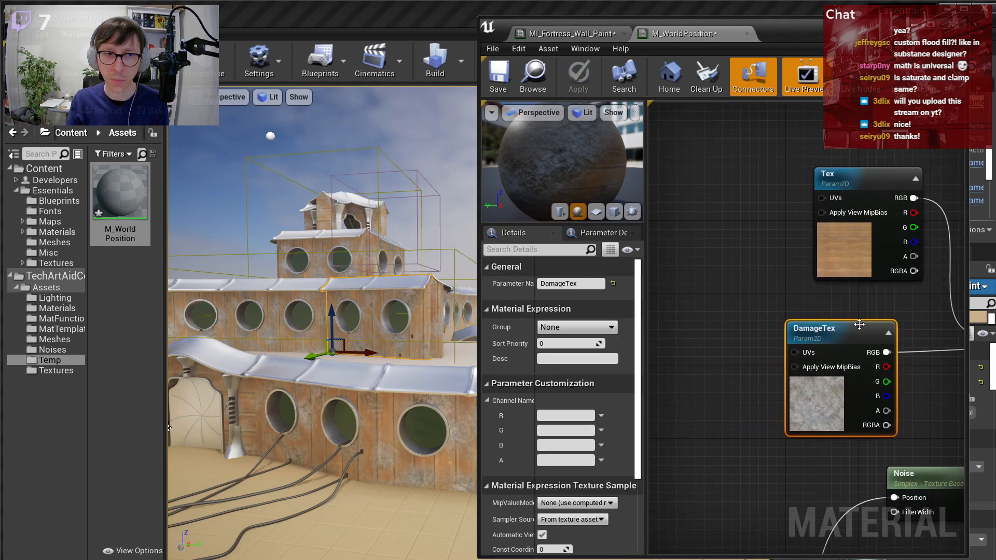
left_click_drag(860, 324, 768, 337)
left_click(859, 202)
left_click_drag(858, 199, 821, 163)
left_click(774, 349)
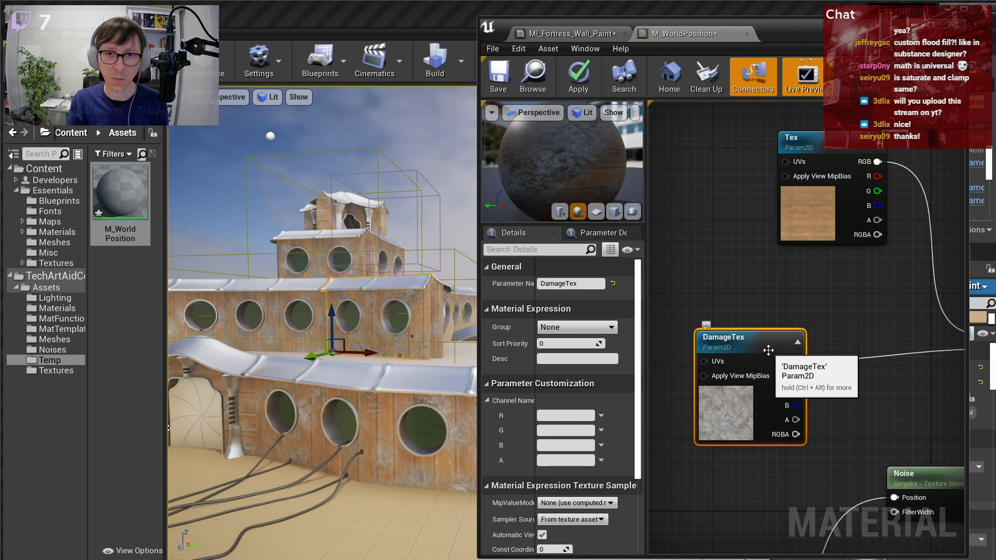
- Insert a Multiply node with a constant of 0.4 between DamageTex and the Lerp's B input, apply it and check the walls
right_click_drag(775, 349, 718, 325)
left_click_drag(719, 324, 926, 325)
left_click(798, 307)
left_click(581, 298)
type("0.7")
key("BackSpace")
type("4")
key("Return")
left_click(578, 75)
left_click(397, 127)
right_click_drag(397, 127, 400, 151)
right_click_drag(311, 407, 335, 433)
scroll(742, 361, "down", 2)
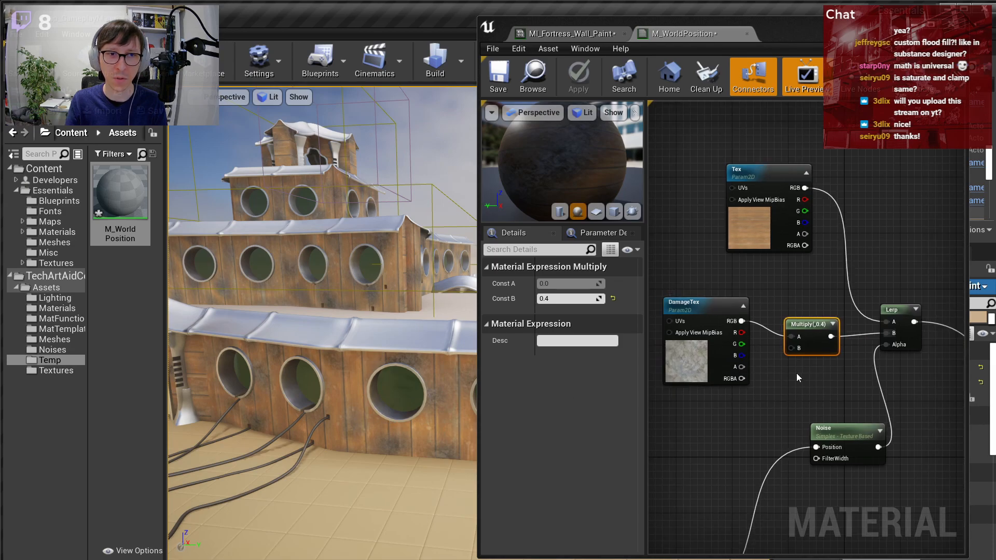
- Insert a CheapContrast node between the Noise output and the Lerp's Alpha, and space out the nodes
scroll(876, 364, "down", 2)
right_click_drag(913, 413, 867, 391)
scroll(847, 369, "up", 2)
left_click_drag(789, 373, 827, 370)
type("chea")
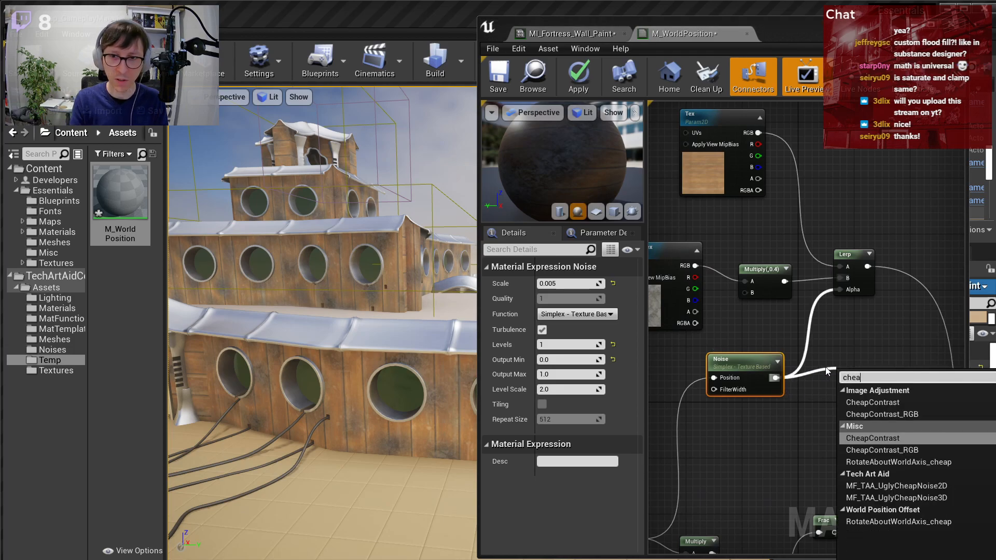
type("p")
key("Return")
left_click_drag(896, 385, 844, 291)
left_click_drag(861, 374, 711, 367)
left_click(799, 352)
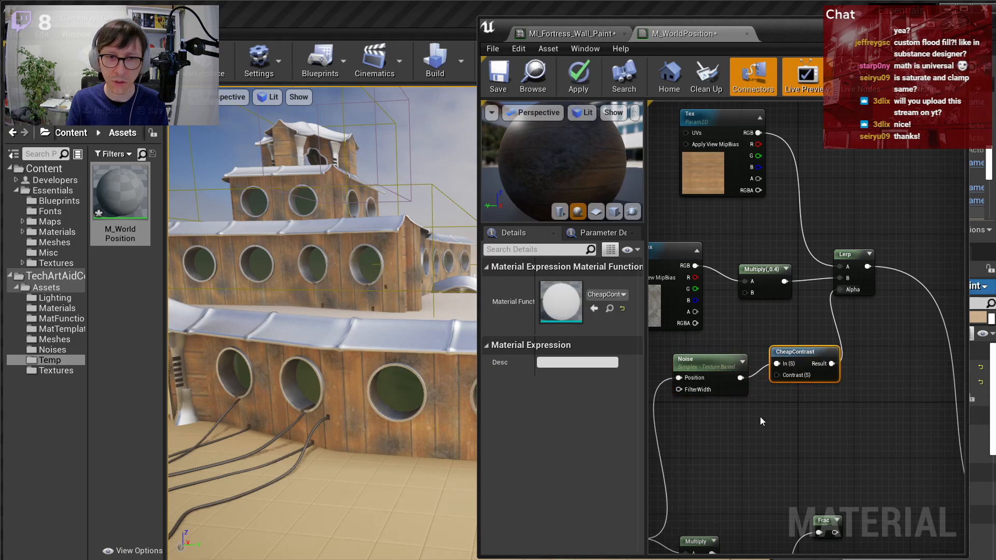
- Feed a constant of 1.5 into CheapContrast's Contrast input, apply the material and check the building
left_click(728, 411)
left_click_drag(741, 424, 777, 375)
left_click(593, 284)
type("1")
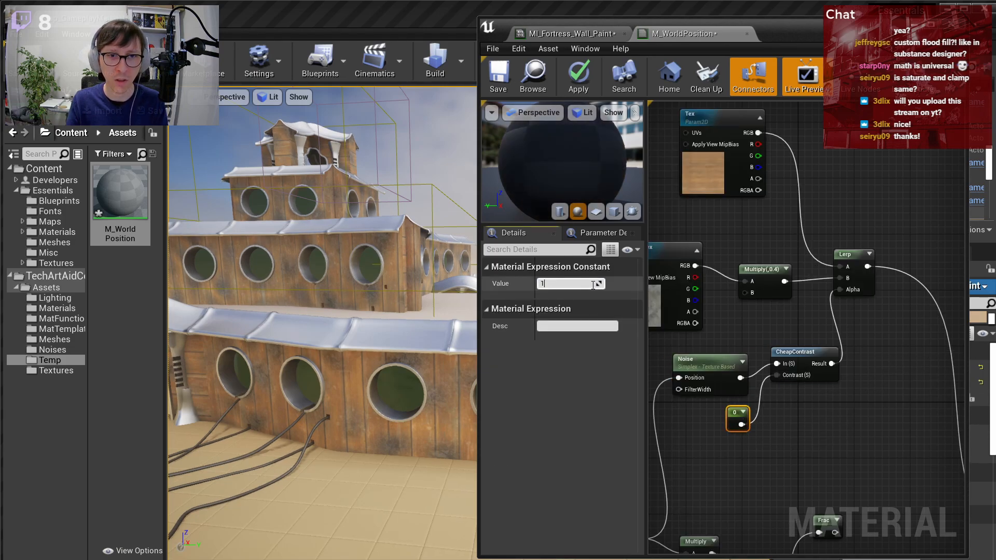
type(".5")
key("Return")
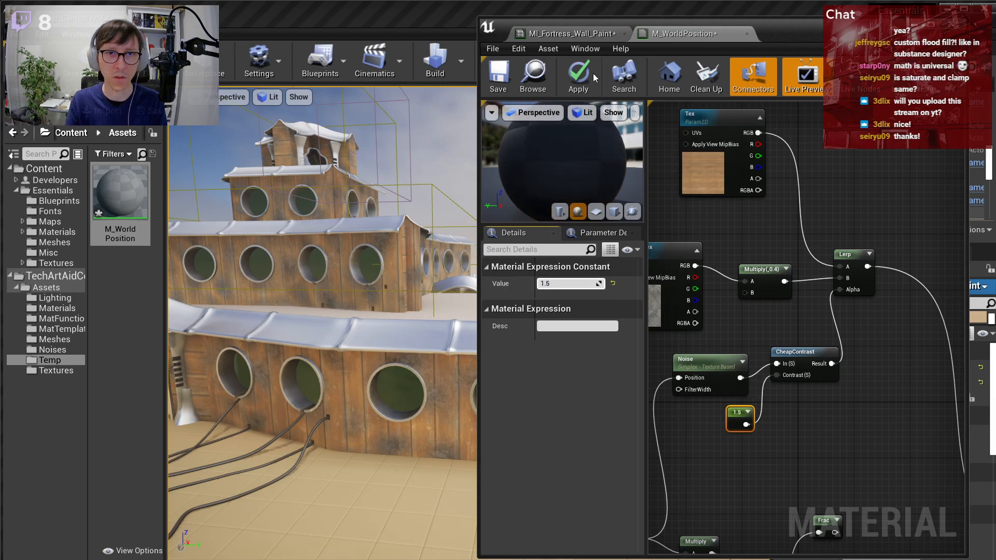
left_click(585, 76)
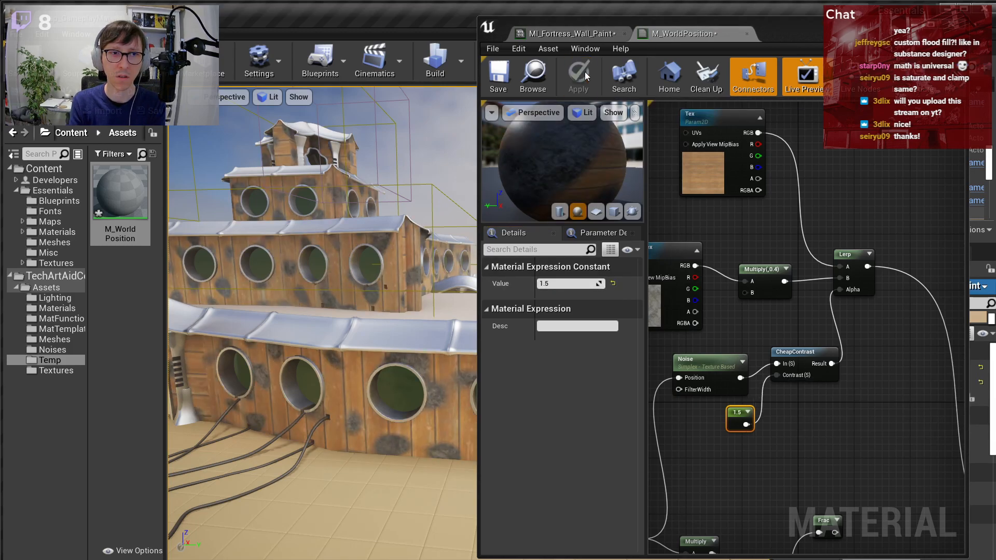
right_click_drag(351, 171, 323, 148)
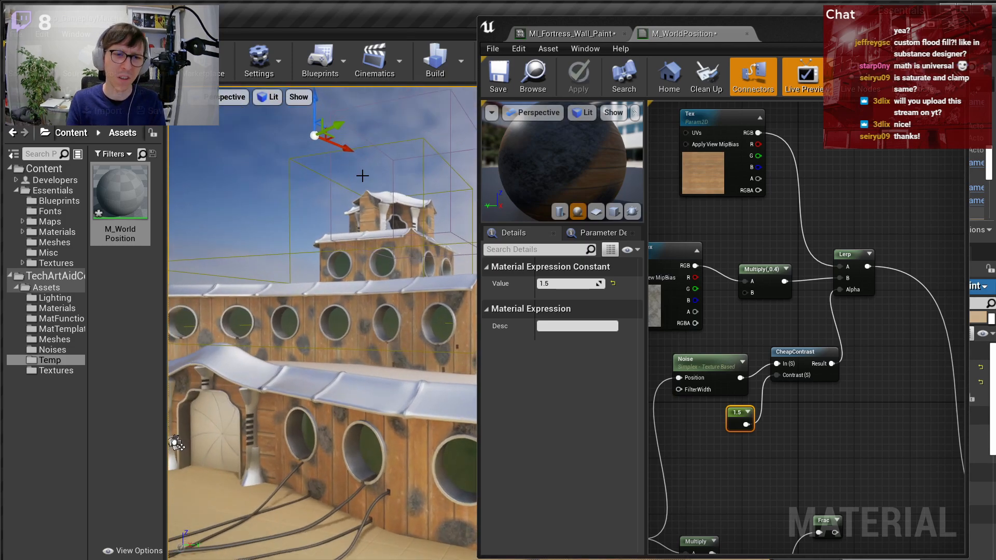
- Set the Noise node's levels to 2, apply the material and check the building walls
right_click_drag(678, 258, 695, 256)
left_click(715, 361)
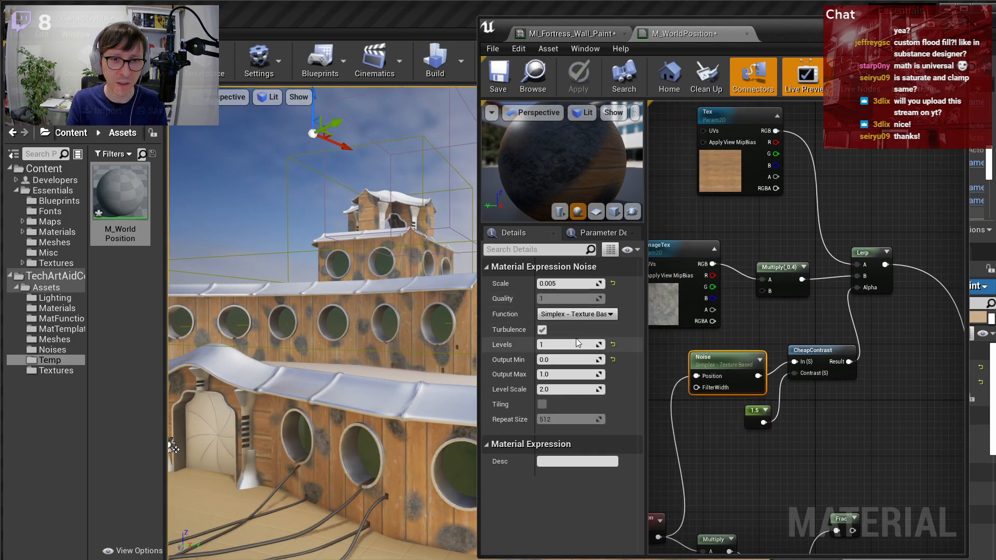
key("Return")
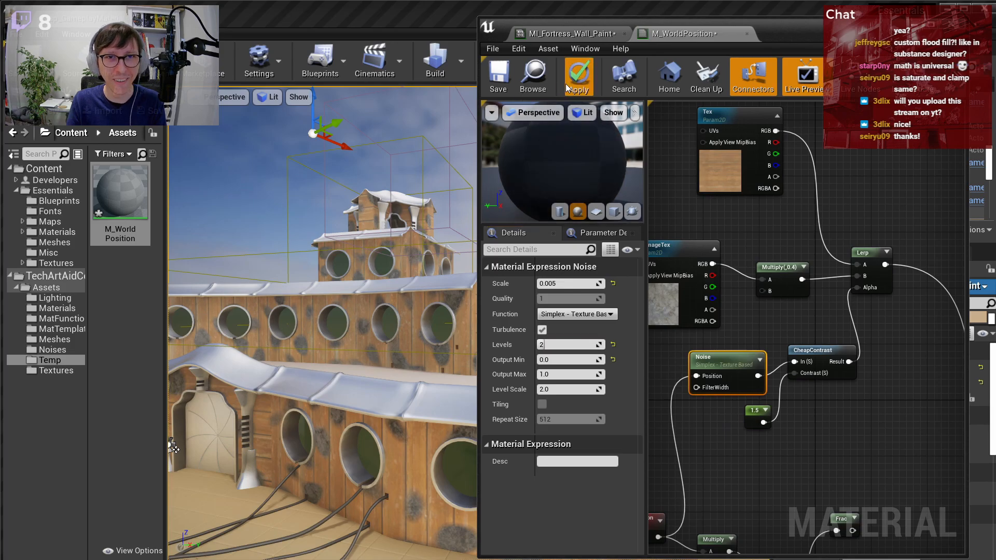
left_click(567, 88)
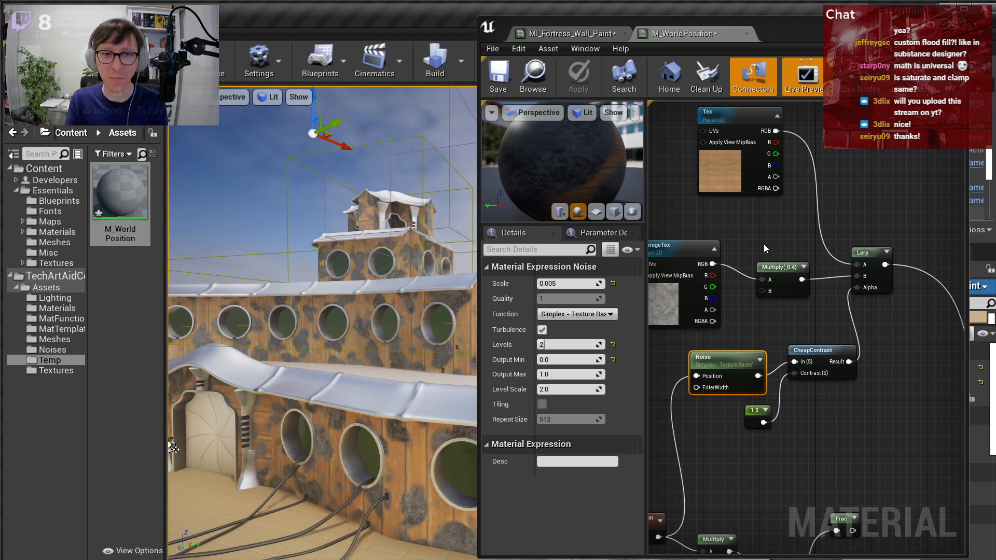
scroll(763, 244, "down", 3)
mouse_move(343, 320)
right_mouse_down()
mouse_move(446, 320)
mouse_move(349, 324)
right_mouse_up()
scroll(349, 324, "down", 4)
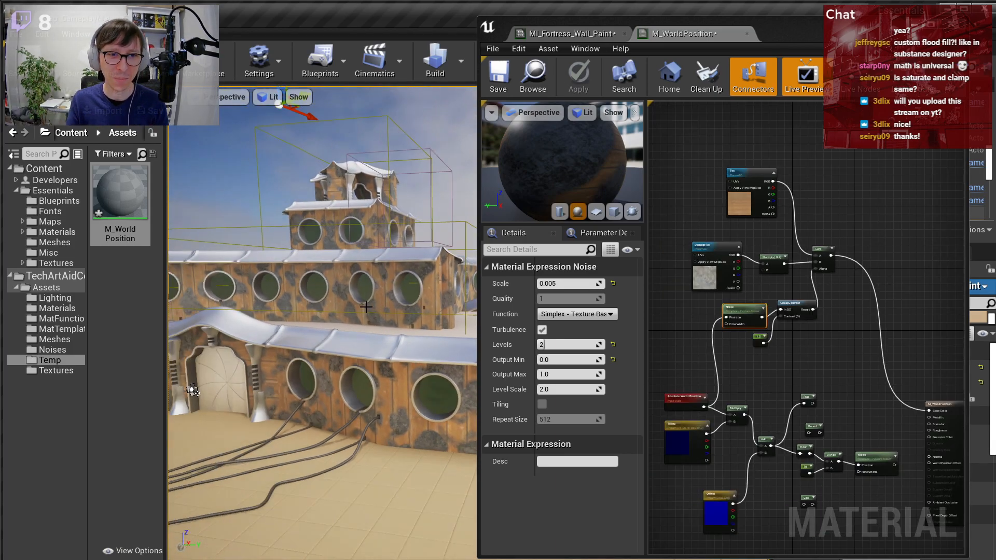
- Delete the unused tiling, math, rounding and Noise nodes of the old stepped pattern, keeping Absolute World Position
scroll(391, 285, "up", 2)
scroll(391, 285, "up", 2)
right_click_drag(862, 367, 810, 347)
scroll(812, 352, "down", 2)
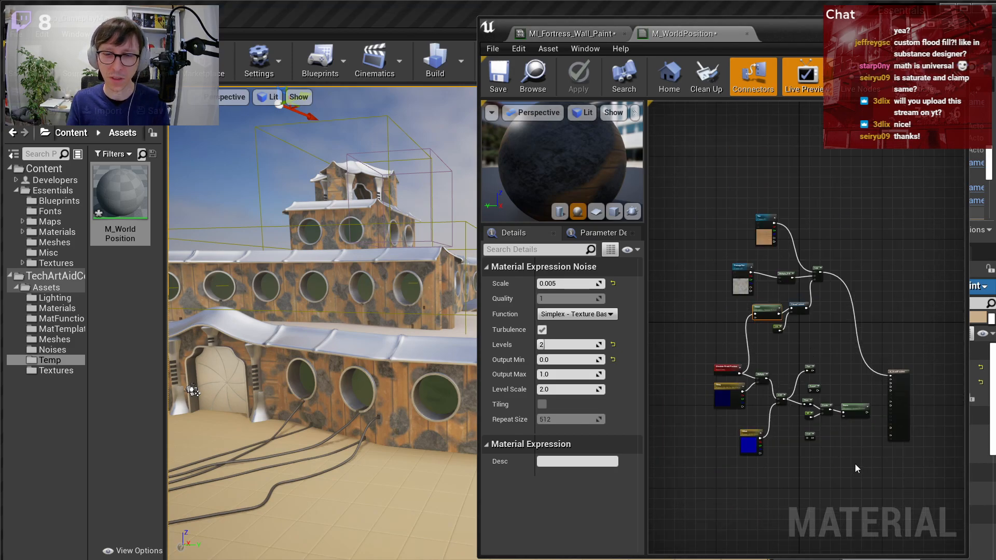
scroll(755, 415, "up", 2)
right_click_drag(755, 414, 848, 425)
right_click_drag(948, 486, 936, 487)
left_click_drag(935, 486, 775, 409)
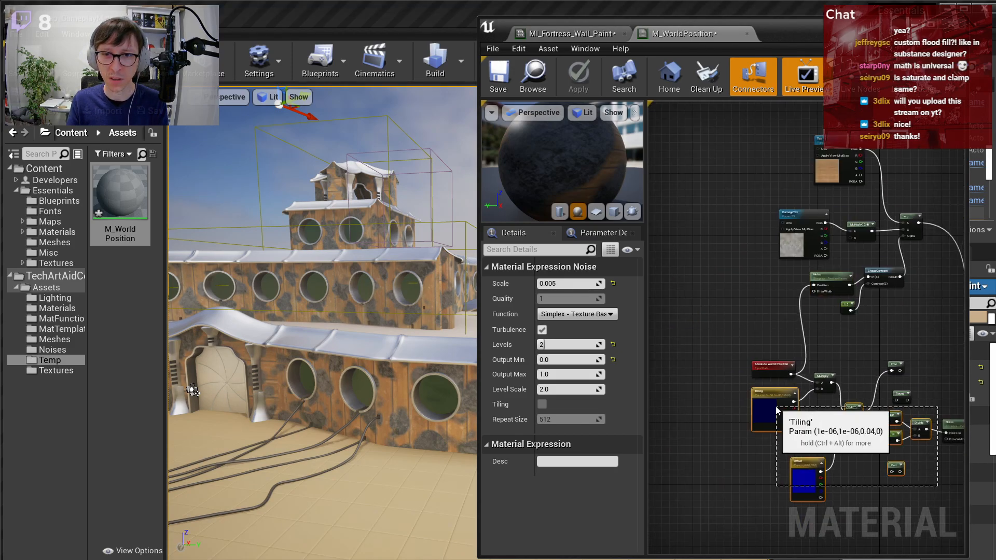
key("Delete")
right_click_drag(819, 417, 763, 411)
left_click_drag(910, 450, 776, 361)
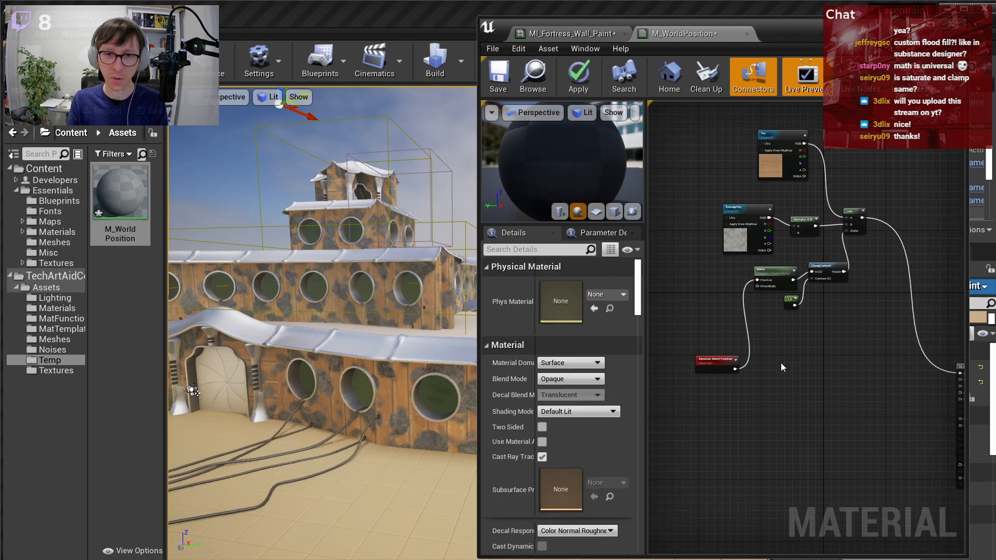
key("Delete")
- Add an ObjectPositionWS node beneath the Absolute World Position node
scroll(782, 363, "up", 4)
left_click(758, 363)
right_click(819, 403)
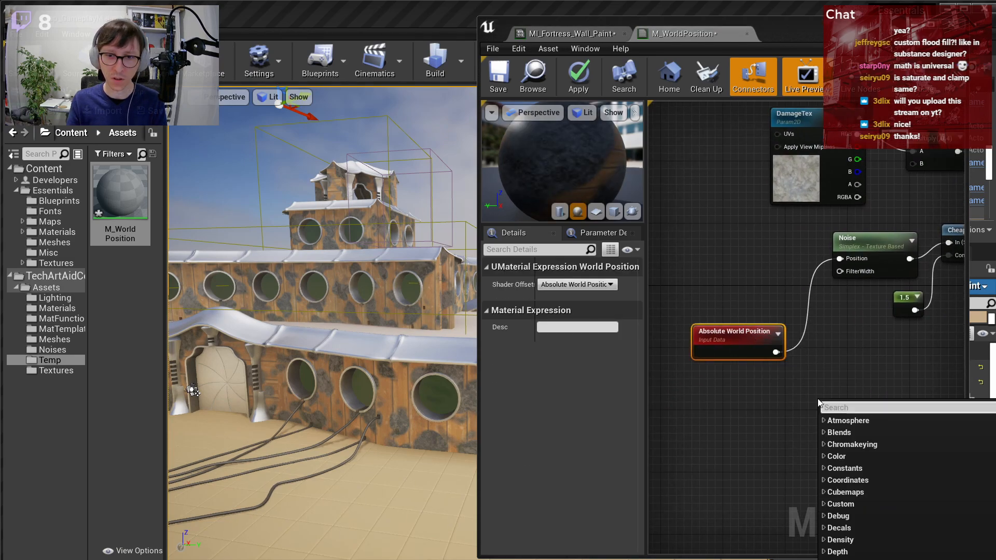
type("object")
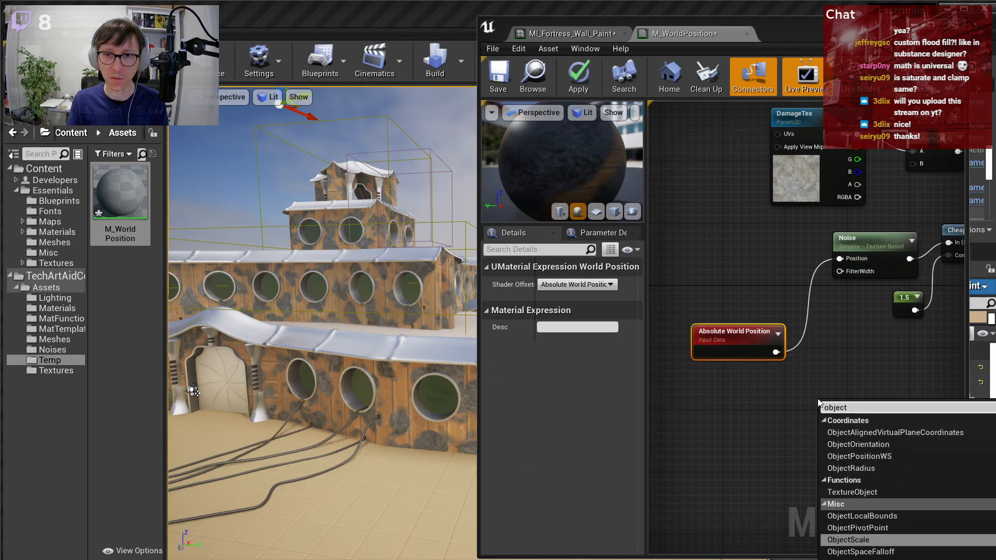
left_click(881, 456)
left_click(891, 445)
right_click_drag(892, 445, 777, 473)
left_click(743, 451)
right_click_drag(734, 418, 817, 421)
mouse_move(827, 438)
left_mouse_down()
mouse_move(763, 427)
mouse_move(810, 430)
left_mouse_up()
- Connect Object Position to the material's Base Color and apply the material
right_click_drag(864, 389, 732, 366)
scroll(767, 388, "down", 3)
scroll(692, 387, "up", 1)
left_click_drag(689, 379, 826, 360)
right_click_drag(735, 314, 879, 332)
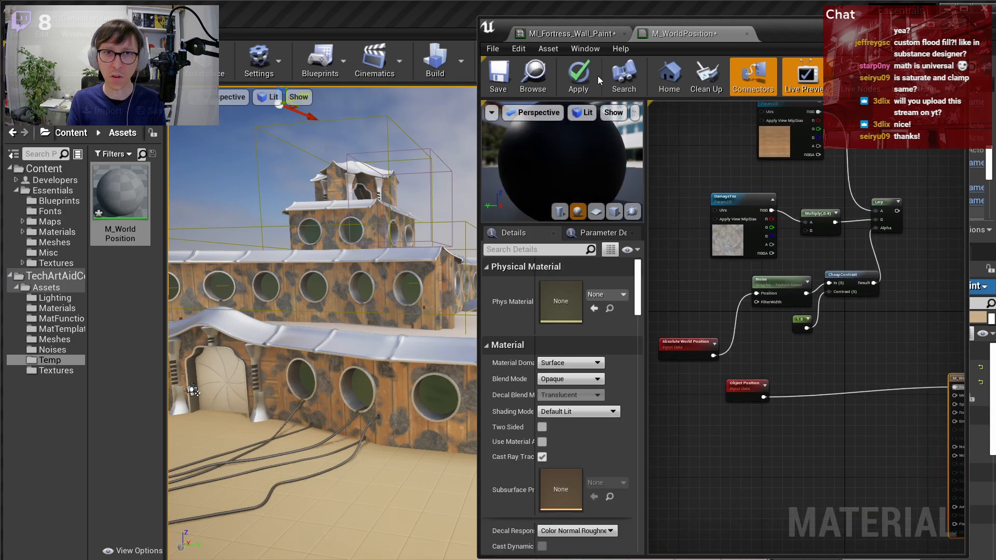
left_click(579, 75)
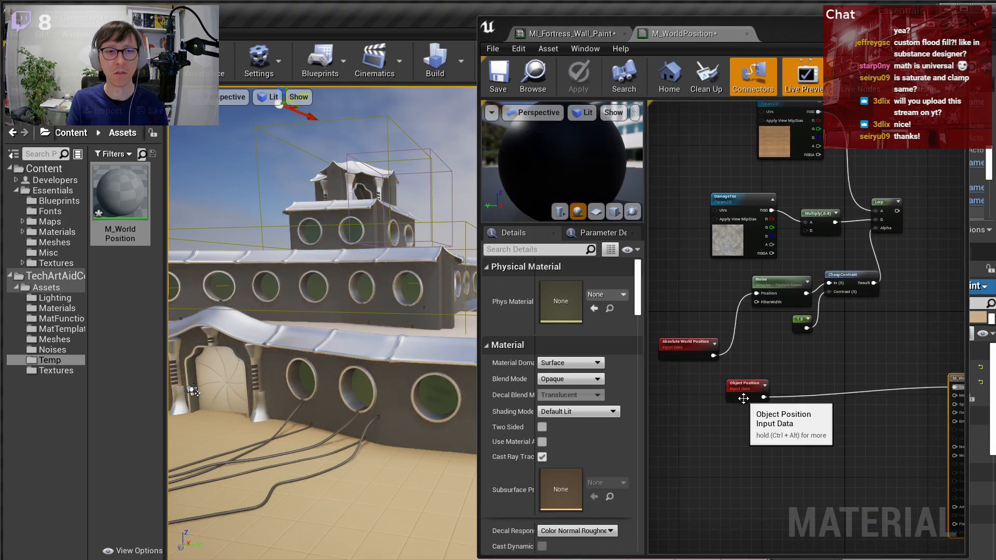
- Try moving a lower wall segment in the viewport to test its position-based colour, and undo the moves
scroll(729, 385, "up", 3)
mouse_move(419, 343)
right_mouse_down()
mouse_move(467, 345)
mouse_move(419, 344)
right_mouse_up()
left_click(404, 383)
right_click_drag(331, 447, 358, 435)
mouse_move(341, 444)
left_mouse_down()
mouse_move(346, 165)
mouse_move(356, 441)
left_mouse_up()
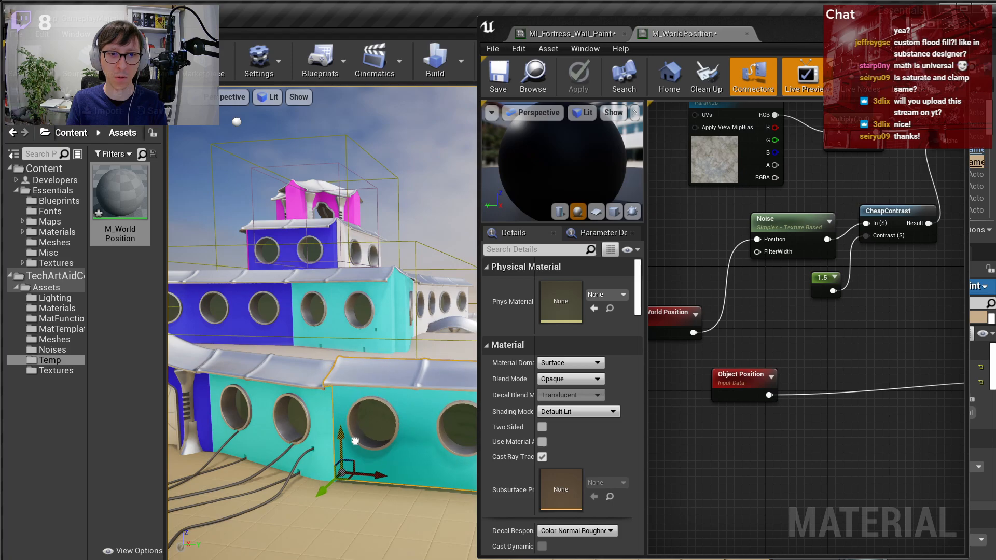
left_click_drag(334, 484, 283, 528)
key("ctrl+z")
key("ctrl+z")
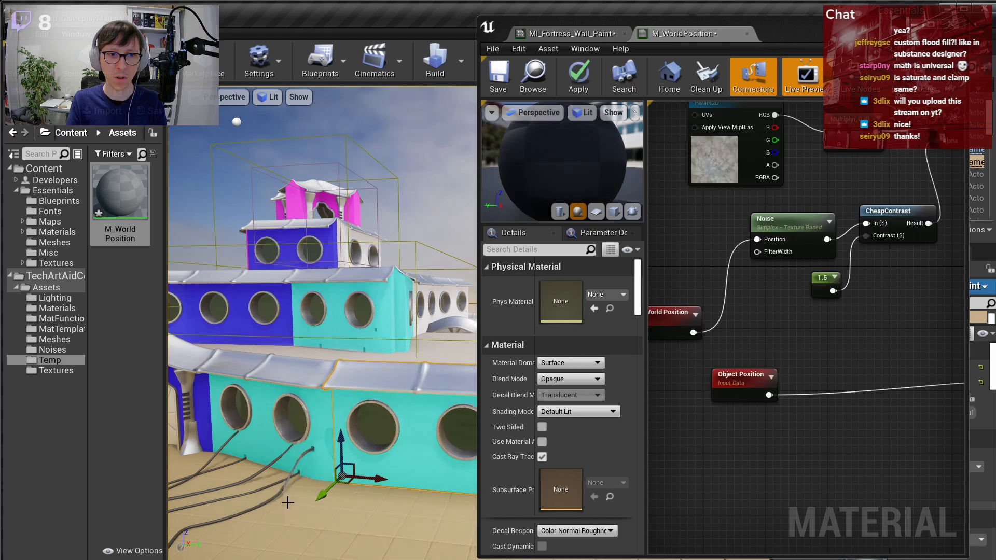
left_click(695, 471)
scroll(776, 410, "down", 2)
left_click(758, 395)
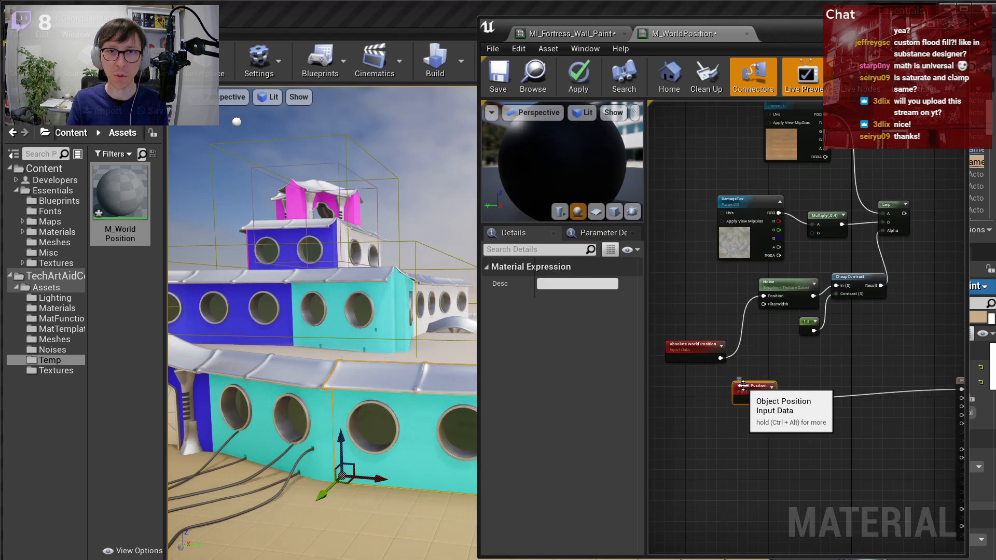
scroll(788, 411, "up", 2)
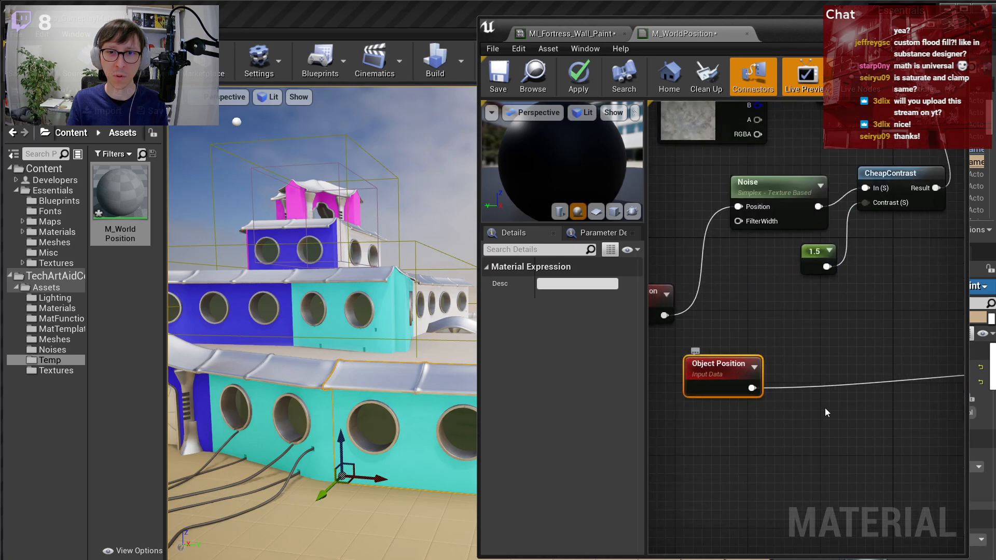
scroll(819, 399, "down", 2)
right_click_drag(861, 369, 888, 443)
scroll(816, 450, "down", 1)
scroll(817, 450, "up", 2)
scroll(711, 450, "down", 3)
right_click_drag(736, 430, 784, 431)
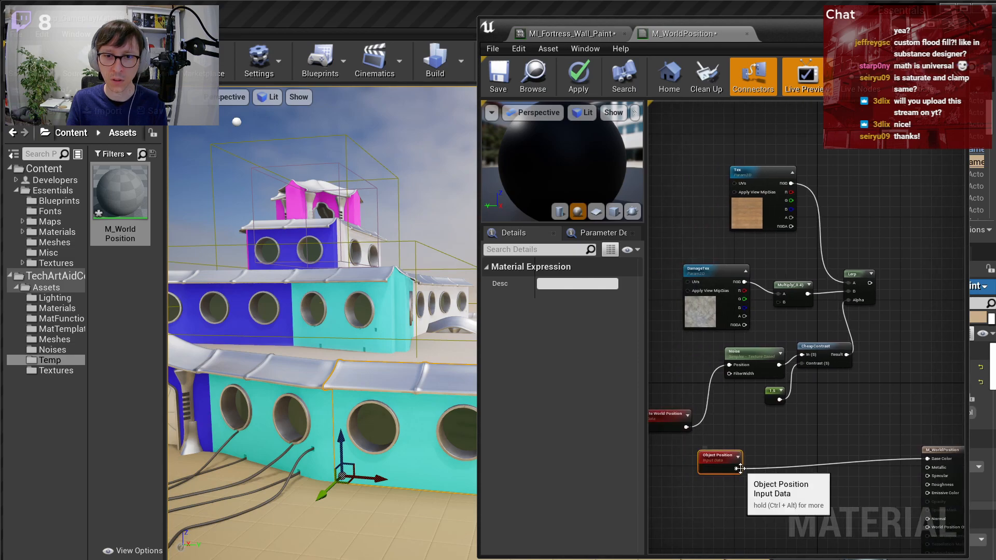
right_click(812, 439)
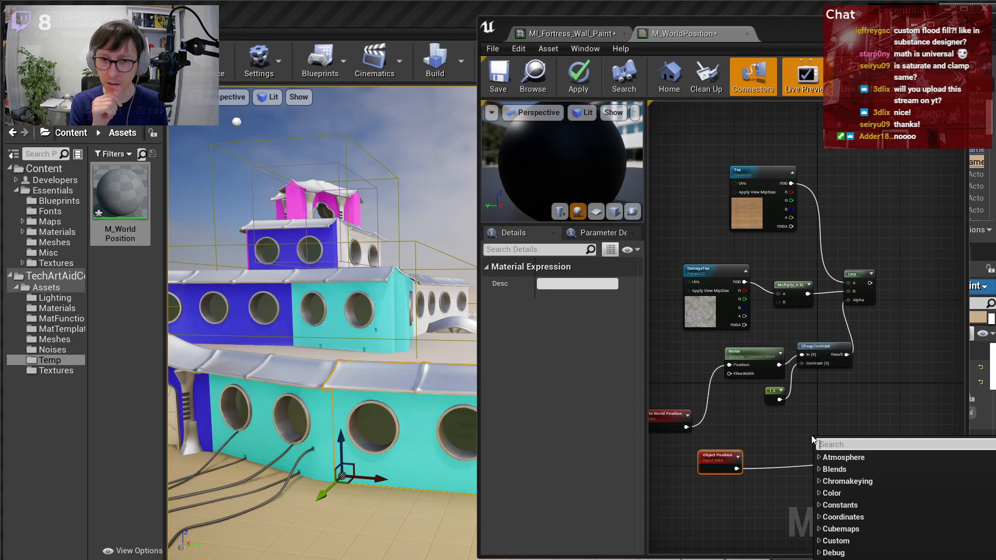
left_click(784, 432)
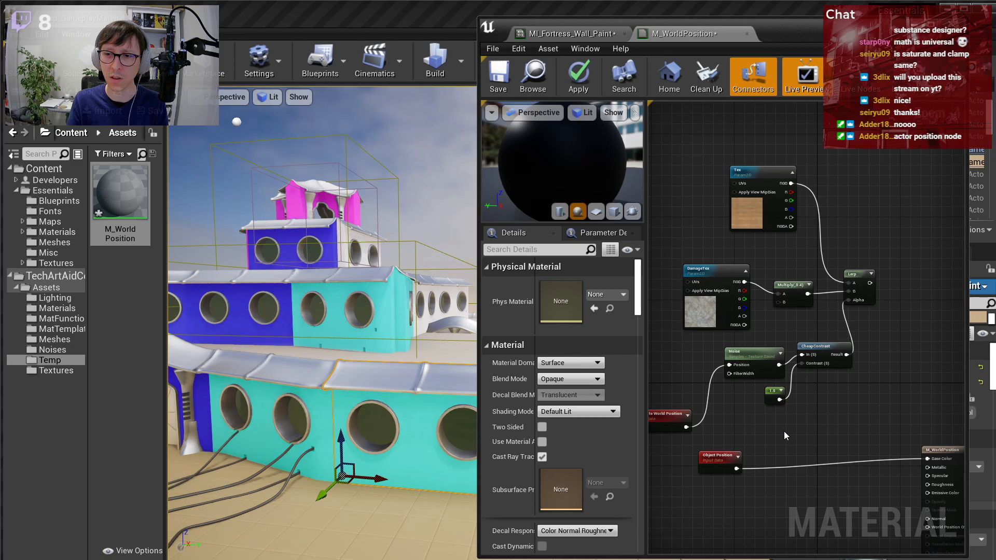
- Add an ActorPositionWS node beneath the Object Position node
scroll(762, 444, "up", 3)
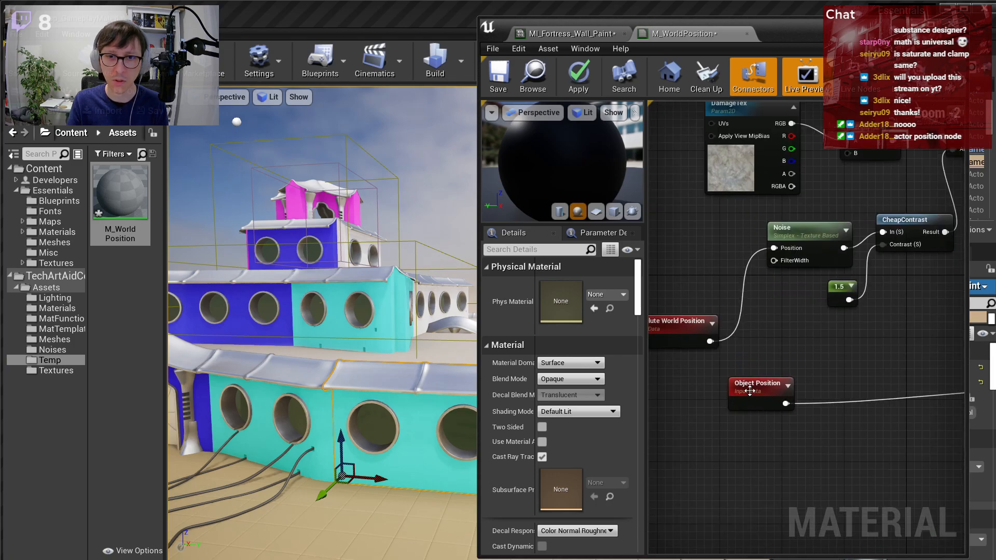
right_click(745, 430)
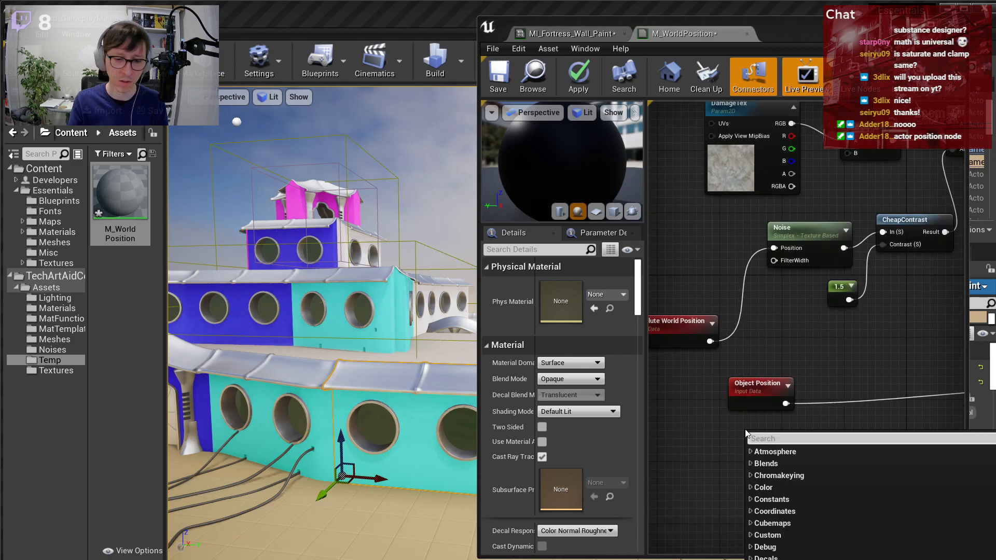
type("actor p")
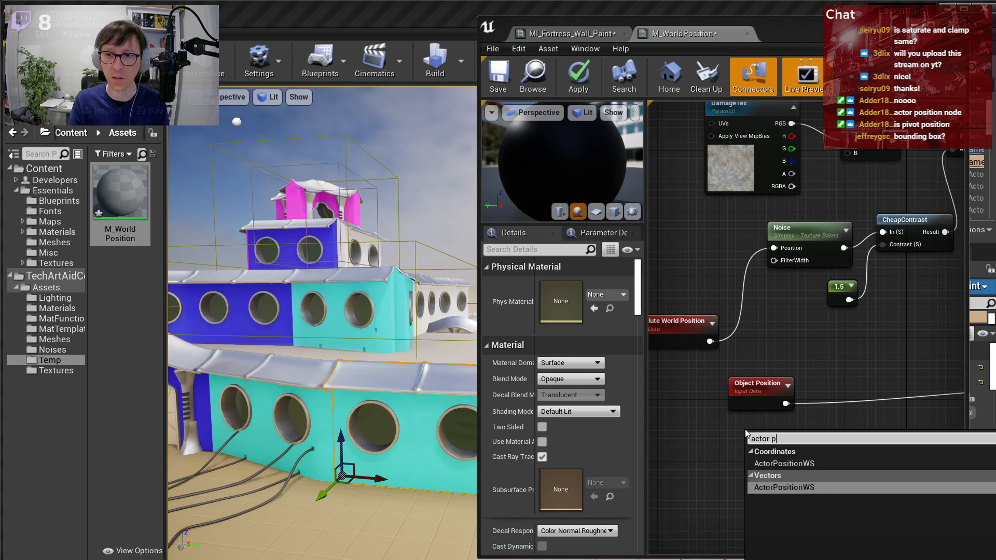
left_click(817, 461)
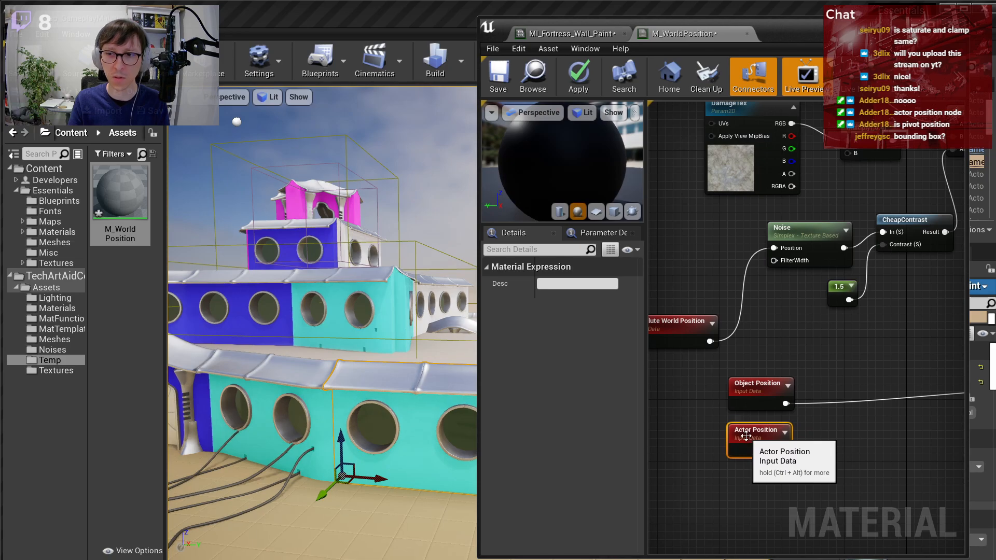
left_click(867, 467)
scroll(866, 467, "up", 2)
scroll(850, 460, "down", 2)
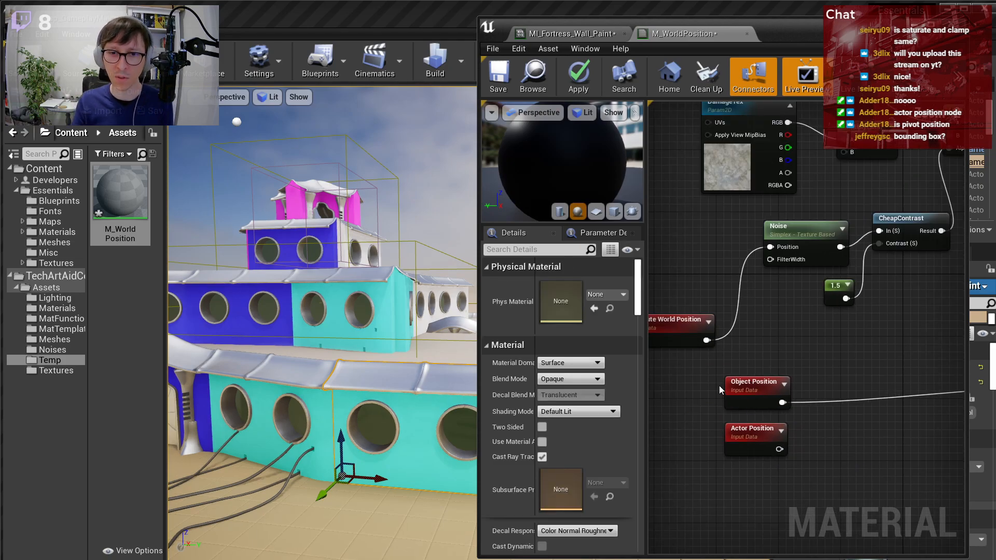
- Connect Actor Position to the material's Base Color in place of Object Position and apply the material
left_click(732, 402)
left_click(747, 444)
scroll(791, 446, "down", 2)
right_click_drag(791, 446, 714, 447)
left_click_drag(676, 449, 868, 410)
right_click_drag(746, 456, 819, 444)
left_click(581, 78)
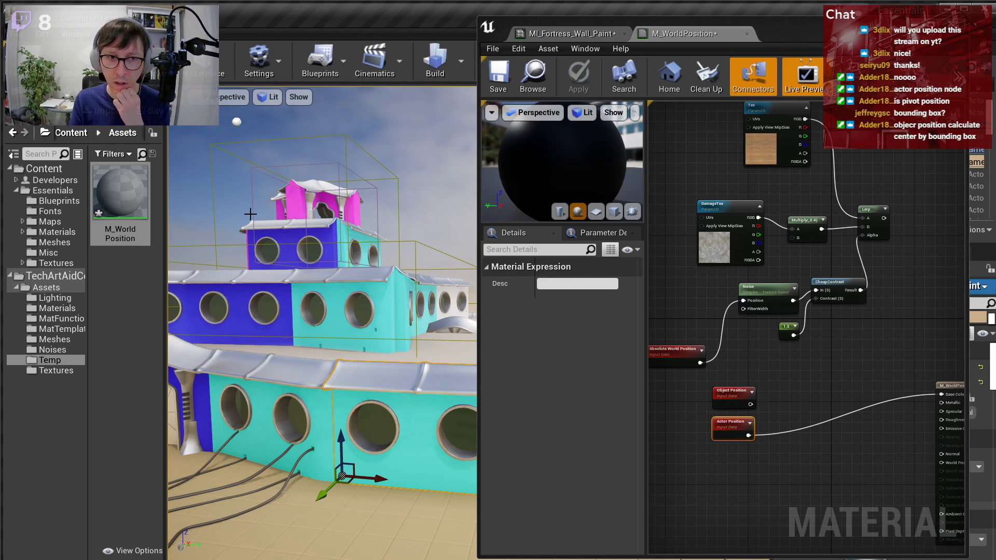
mouse_move(340, 379)
right_mouse_down()
mouse_move(322, 378)
mouse_move(344, 378)
right_mouse_up()
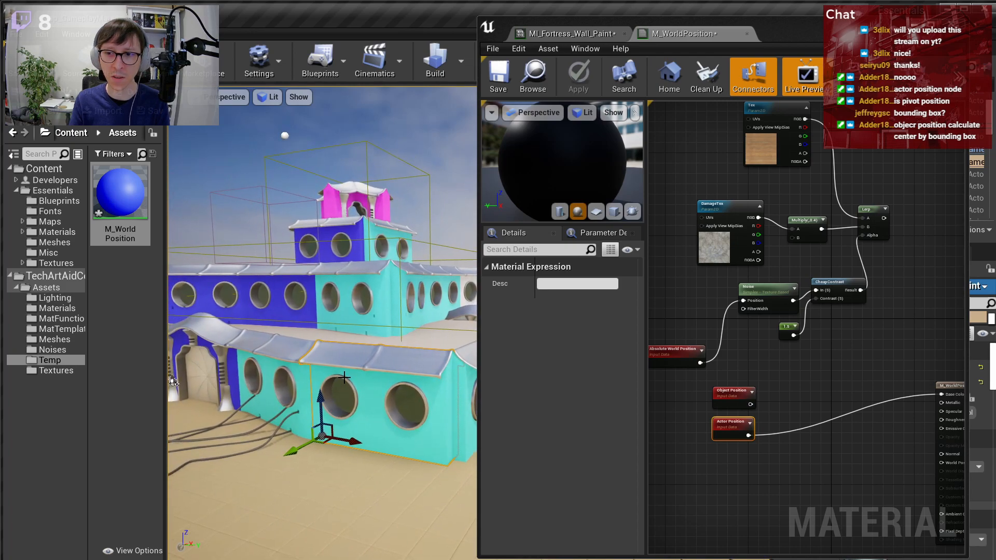
scroll(369, 382, "up", 5)
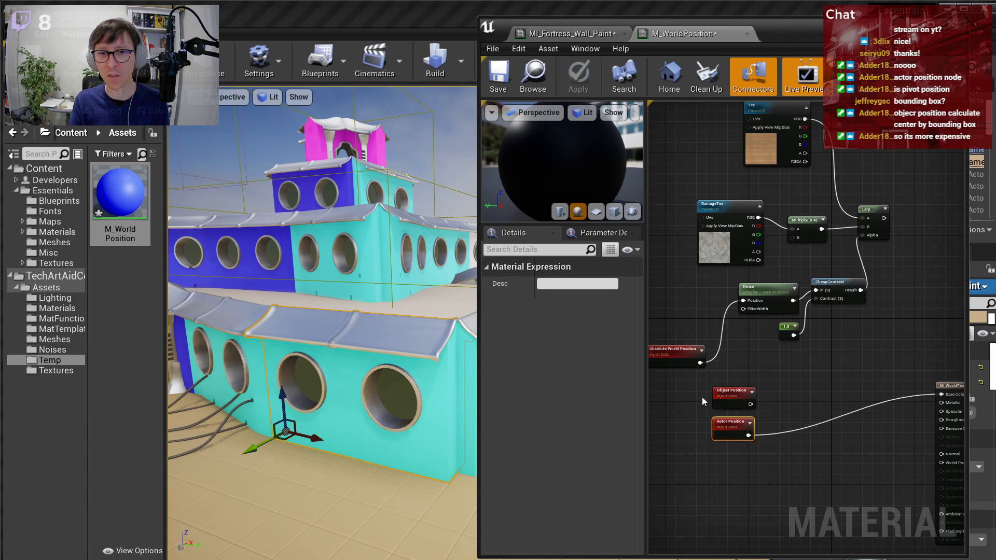
- Add a Component Mask node to the material graph near the Actor Position node
left_click(780, 424)
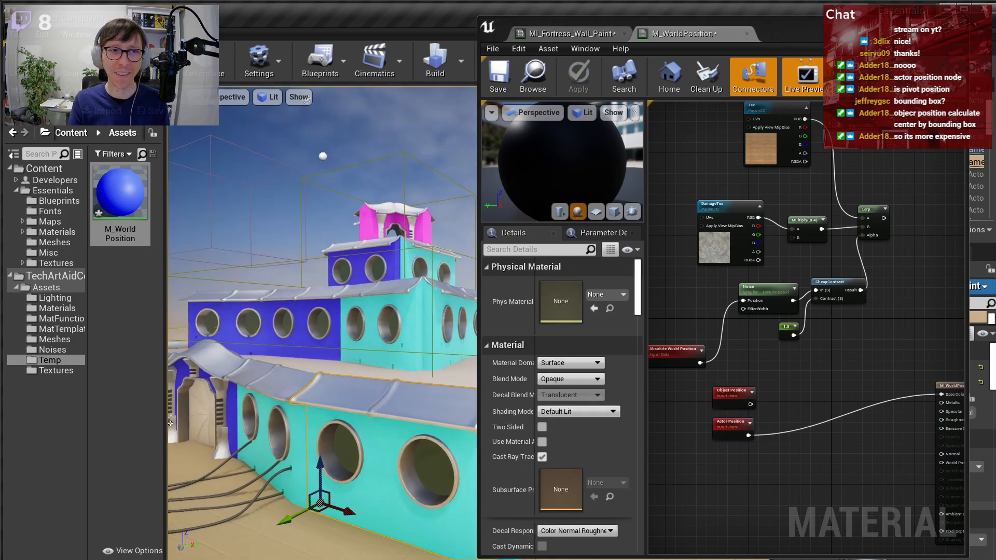
scroll(772, 419, "up", 2)
scroll(772, 418, "down", 3)
right_click(762, 429)
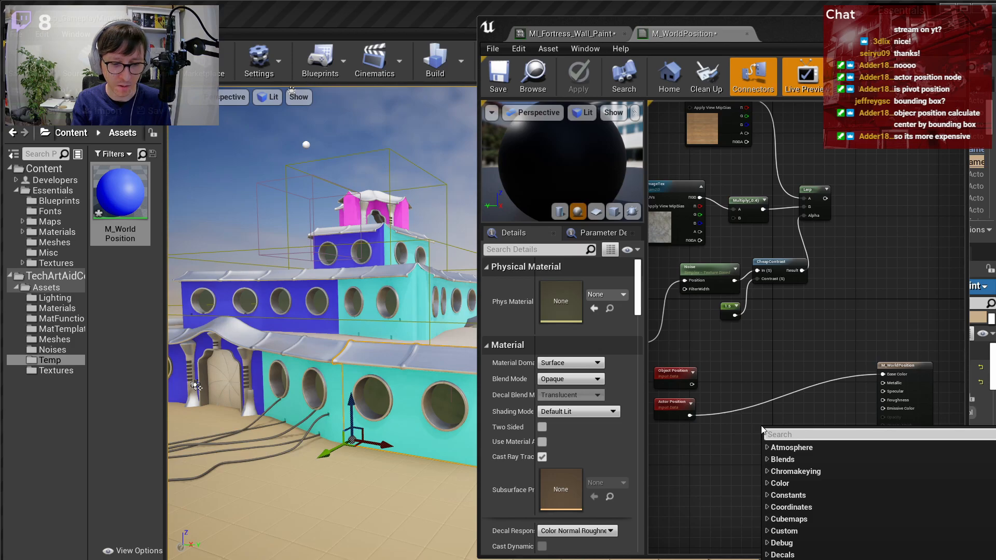
scroll(763, 430, "down", 10)
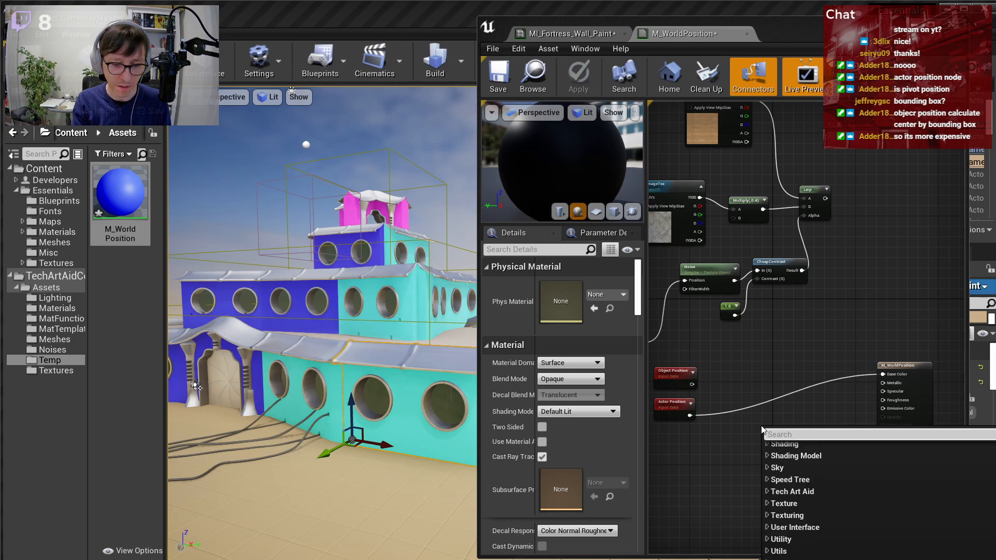
type("compon")
key("Return")
scroll(736, 421, "up", 3)
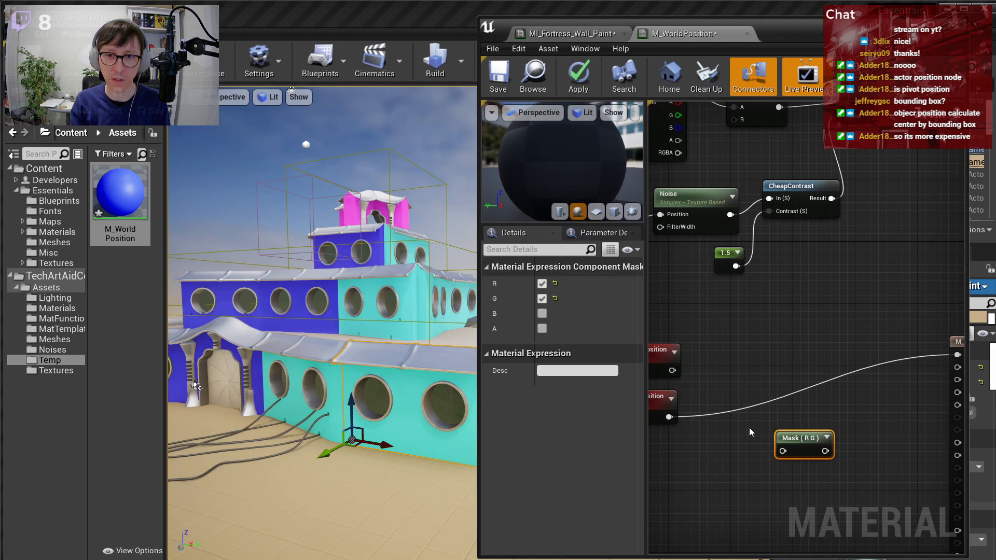
- Limit the mask to the B channel, feed it from Actor Position and place it below that node
right_click_drag(743, 429, 820, 424)
left_click_drag(870, 429, 794, 411)
left_click(543, 313)
left_click(542, 299)
left_click(542, 284)
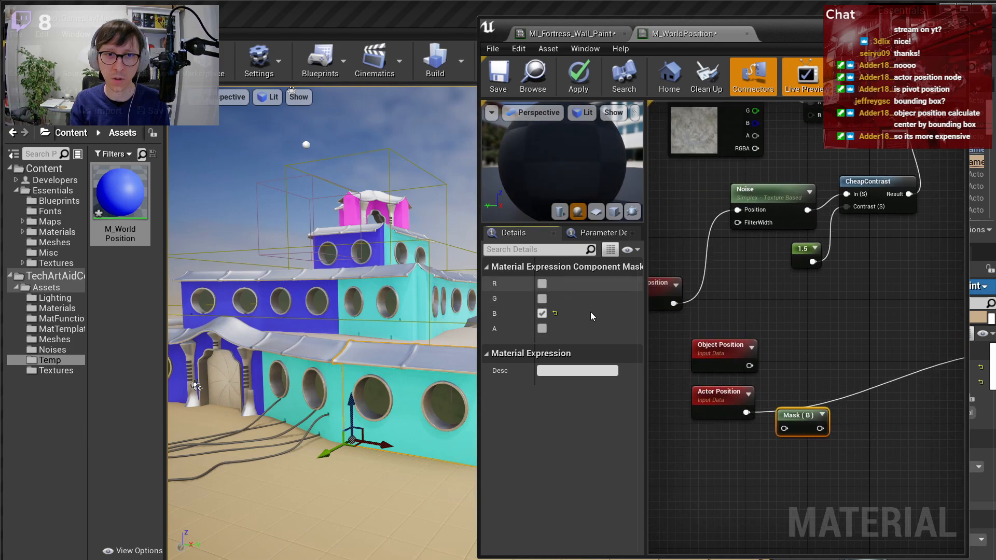
right_click_drag(832, 455, 754, 447)
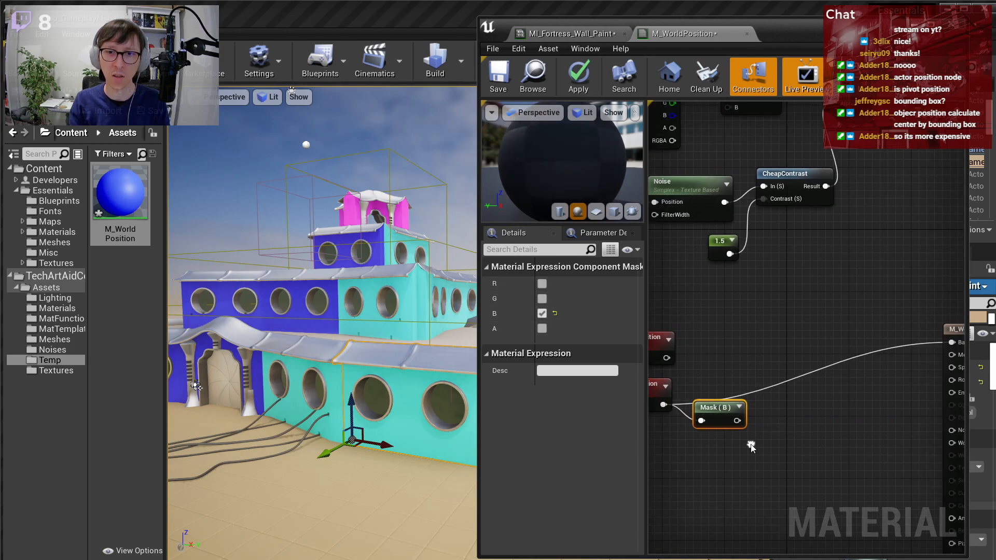
scroll(754, 447, "down", 2)
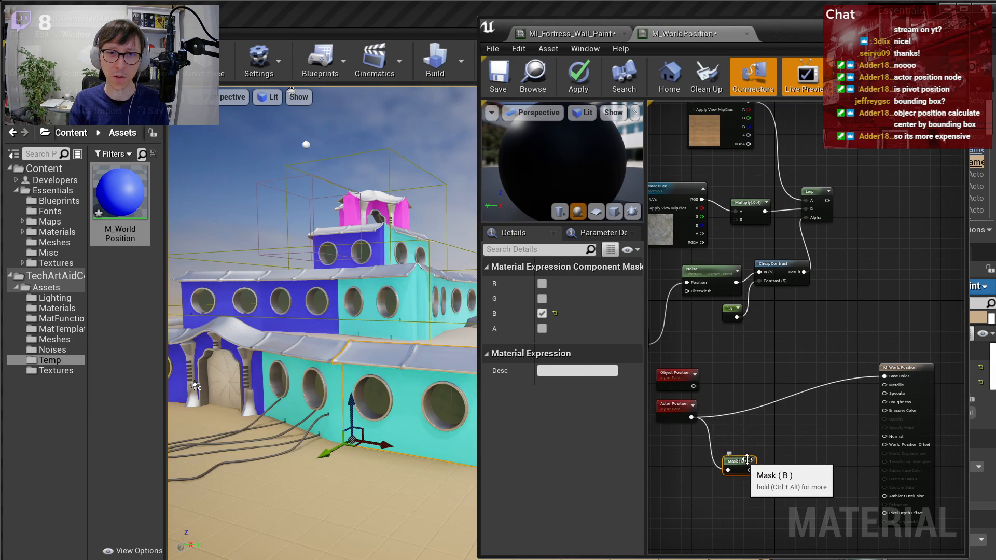
right_click_drag(771, 459, 798, 462)
scroll(763, 438, "up", 2)
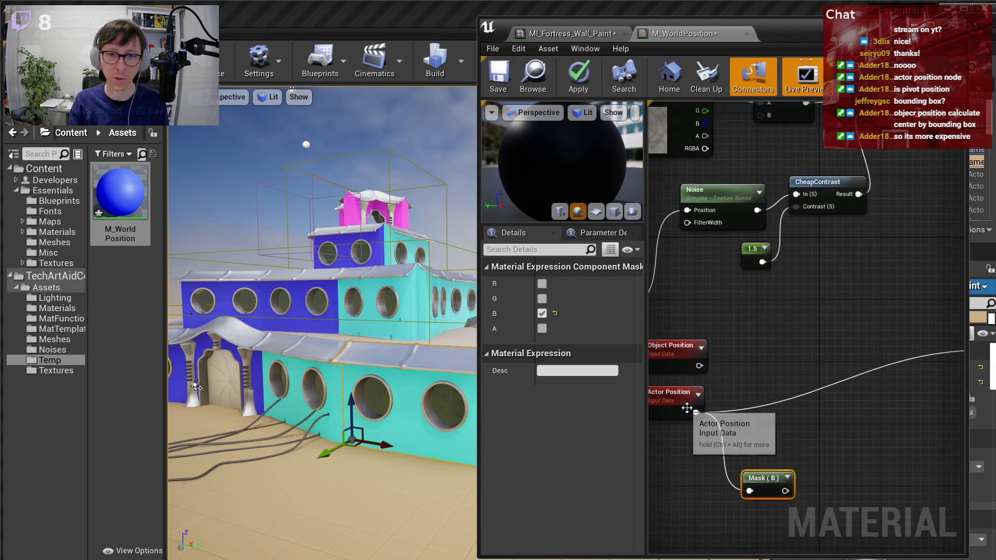
- Duplicate the Noise node beside Actor Position and connect Actor Position to the copy's Position input
left_click(723, 210)
key("ctrl+c")
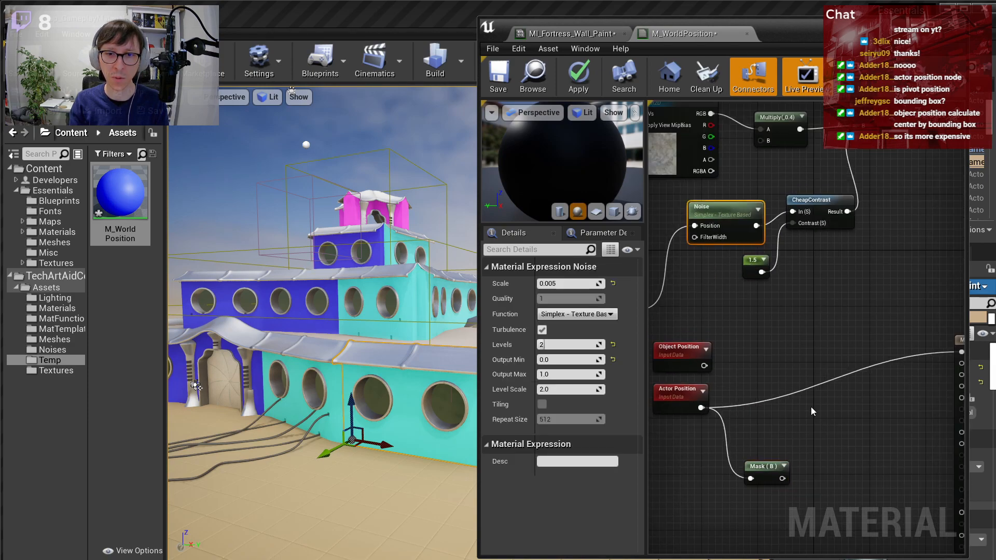
key("ctrl+v")
left_click_drag(825, 411, 784, 397)
left_click_drag(701, 407, 764, 394)
left_click_drag(762, 467, 776, 452)
scroll(807, 425, "down", 3)
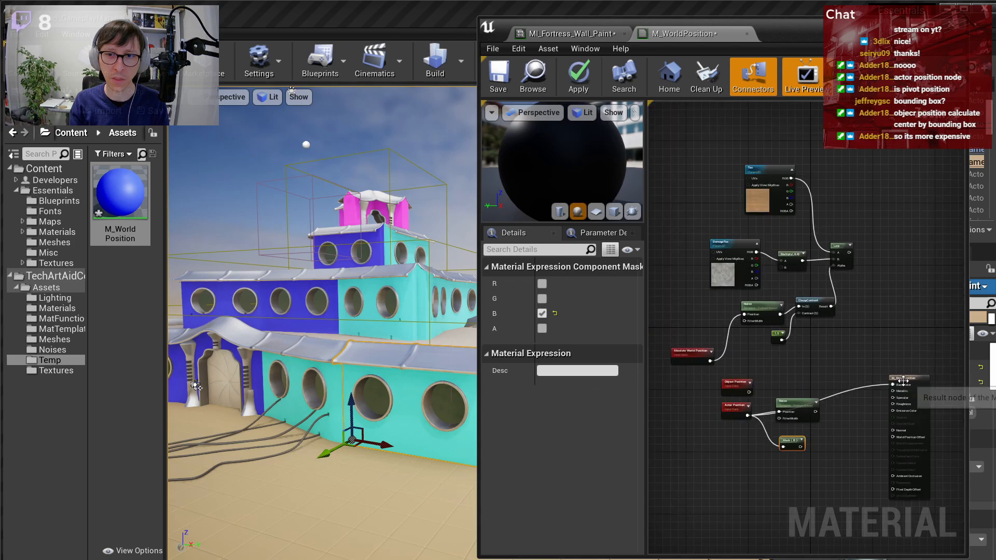
left_click(911, 422)
- Add a RemapValueRange node and connect the B mask to its Input
scroll(795, 436, "up", 3)
left_click(793, 446)
right_click_drag(827, 449, 760, 394)
right_click(760, 394)
type("remap")
key("Return")
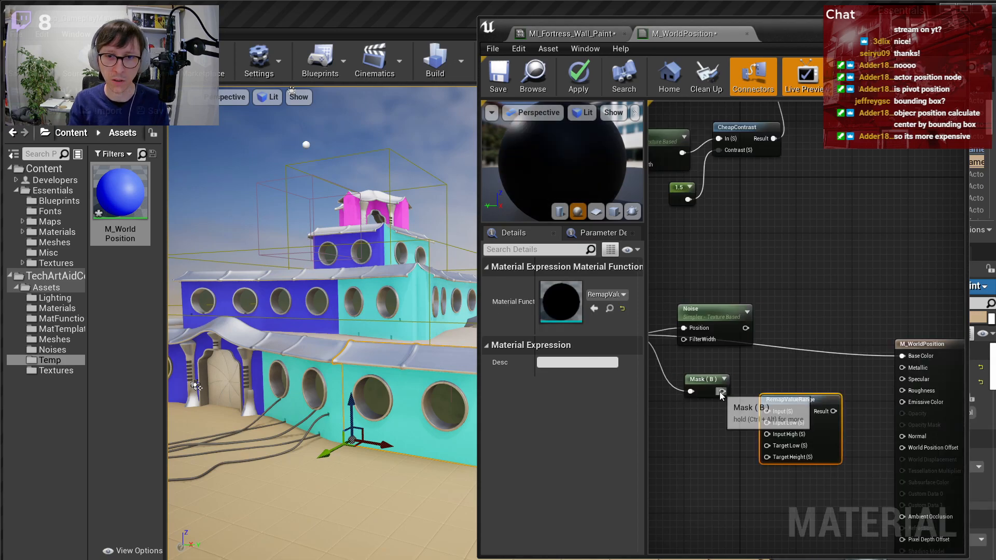
left_click_drag(768, 412, 767, 411)
right_click_drag(757, 406, 746, 407)
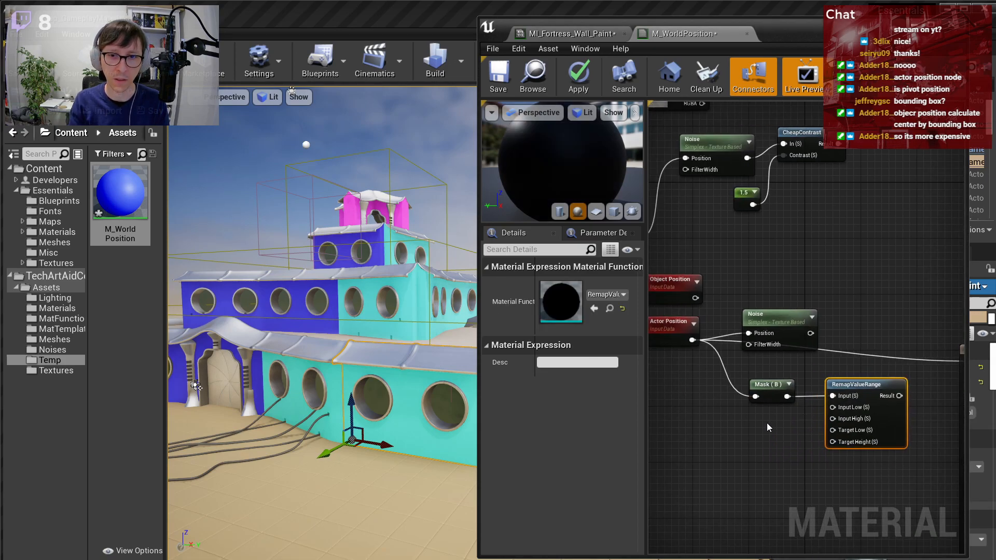
- Add a scalar parameter named DmgStart beneath the B mask
key("s")
left_click(767, 422)
type("D")
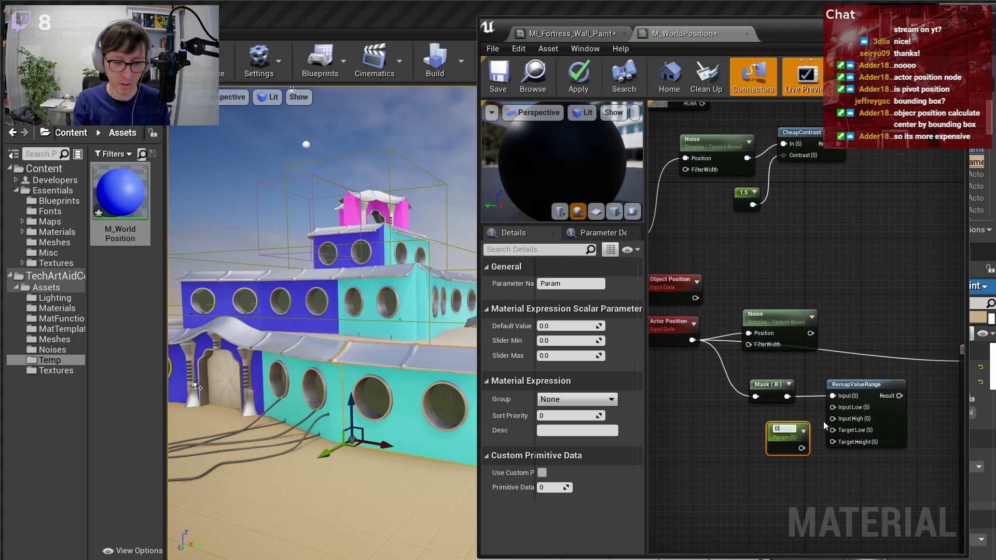
type("mgStart")
key("Return")
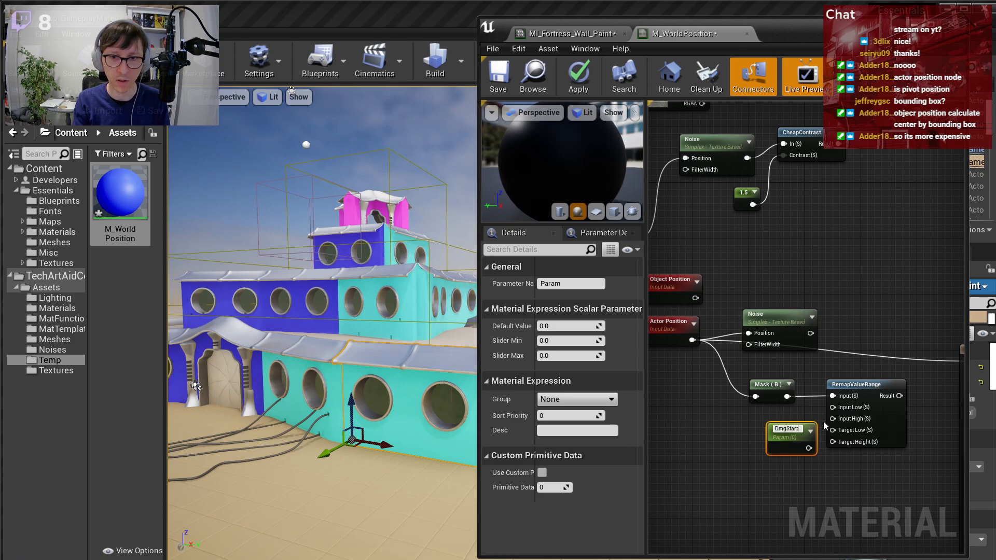
key("ctrl+v")
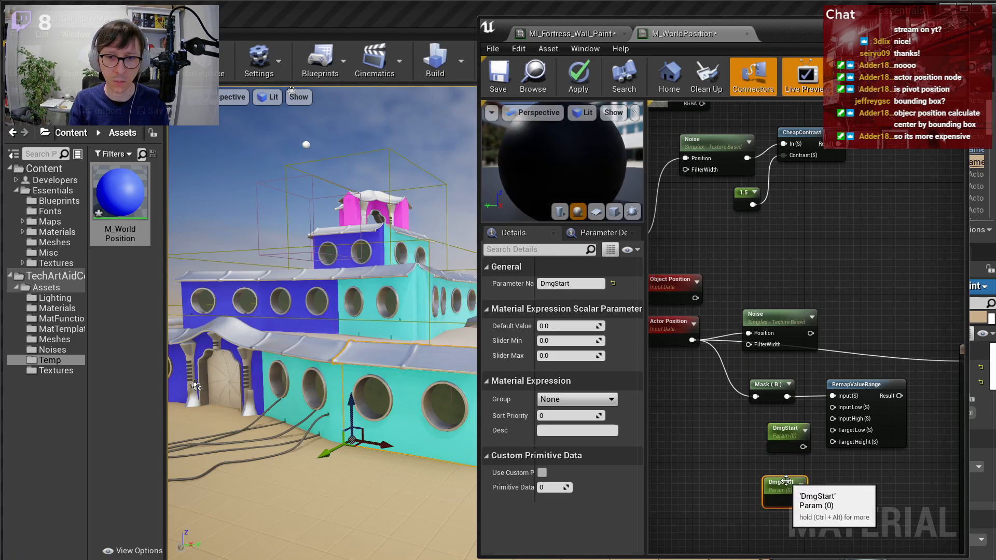
key("ctrl+z")
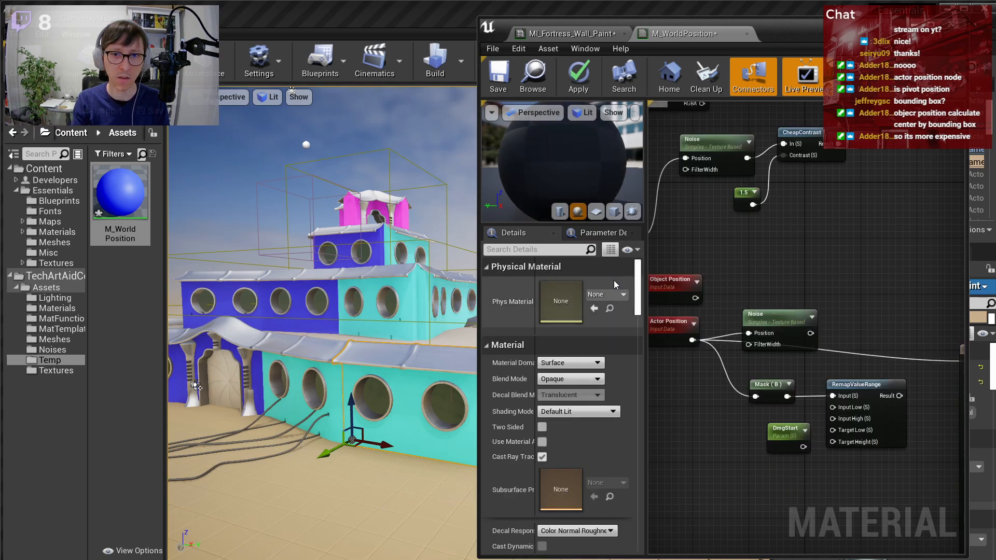
- Add a scalar parameter named DmgEnd, then connect DmgStart to Input Low and DmgEnd to Input High
left_click(761, 469)
type("Dmg")
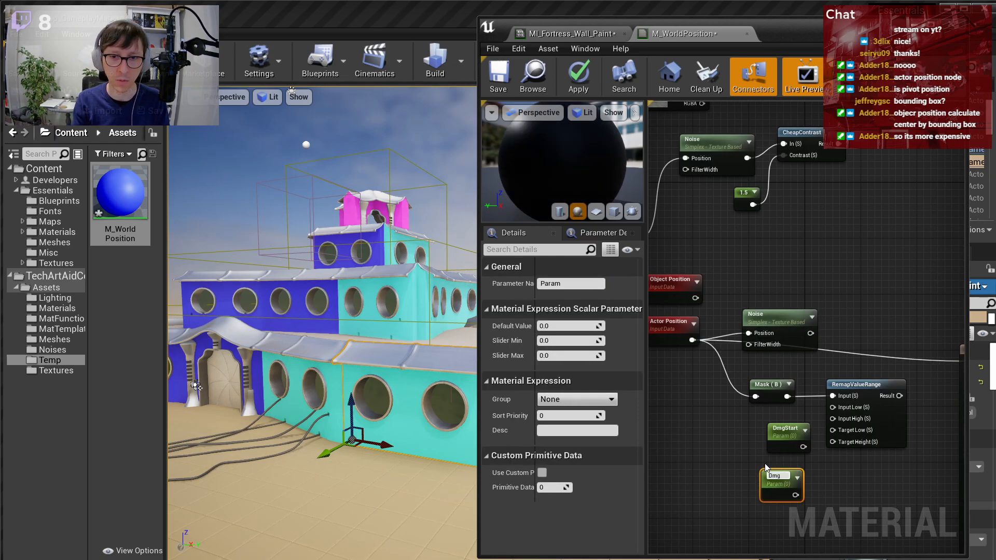
type("End")
key("Return")
scroll(766, 462, "up", 1)
left_click_drag(803, 503, 852, 406)
left_click_drag(814, 443, 852, 391)
right_click_drag(813, 469, 806, 418)
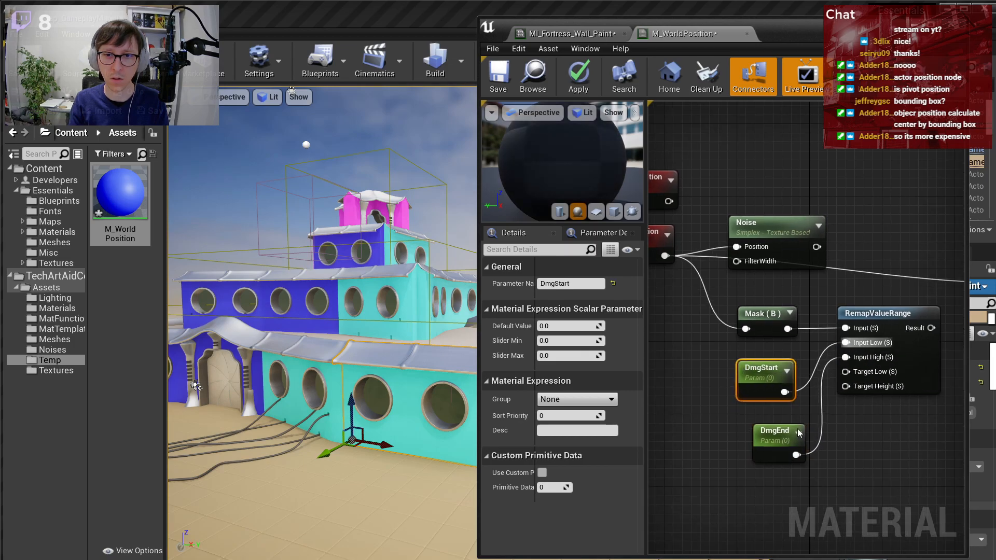
- Add constants 1 and 0 and connect them to the remap node's Target Low and Target High inputs
left_click(772, 473)
left_click(780, 509)
left_click_drag(800, 532, 845, 372)
left_click(784, 489)
key("Return")
- Add a Saturate node after RemapValueRange and connect its output to the material's Base Color
right_click_drag(928, 328, 654, 357)
right_click_drag(727, 358, 779, 310)
scroll(874, 307, "down", 2)
left_click(937, 276)
left_click_drag(750, 322, 785, 318)
type("satur")
key("Return")
left_click_drag(722, 308, 729, 336)
left_click(836, 362)
left_click_drag(780, 316, 785, 329)
right_click_drag(840, 349, 764, 347)
left_click_drag(731, 341, 900, 287)
- Set the DmgEnd parameter's default value to 800 and shift the Saturate node slightly away from the remap node
key("Return")
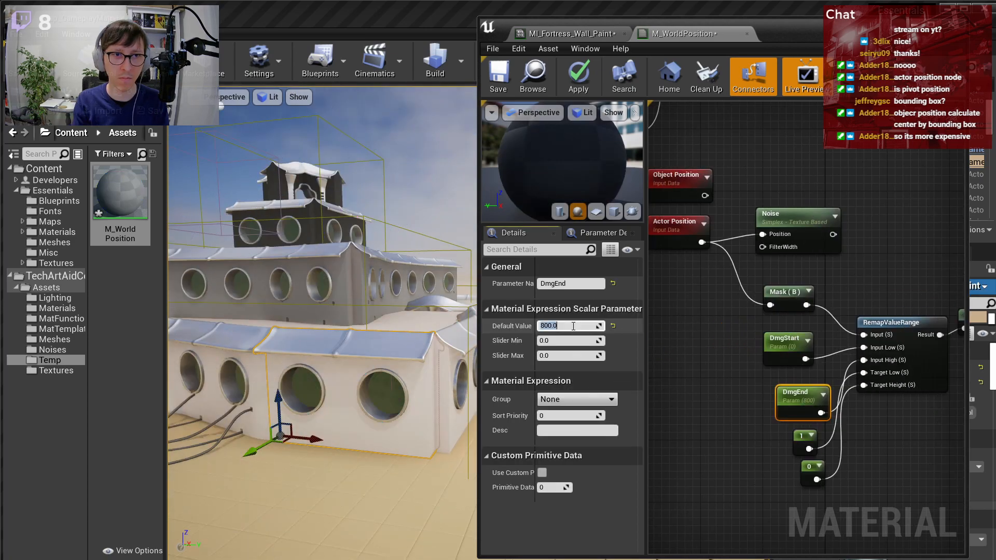
key("s")
right_click_drag(415, 295, 397, 286)
key("w")
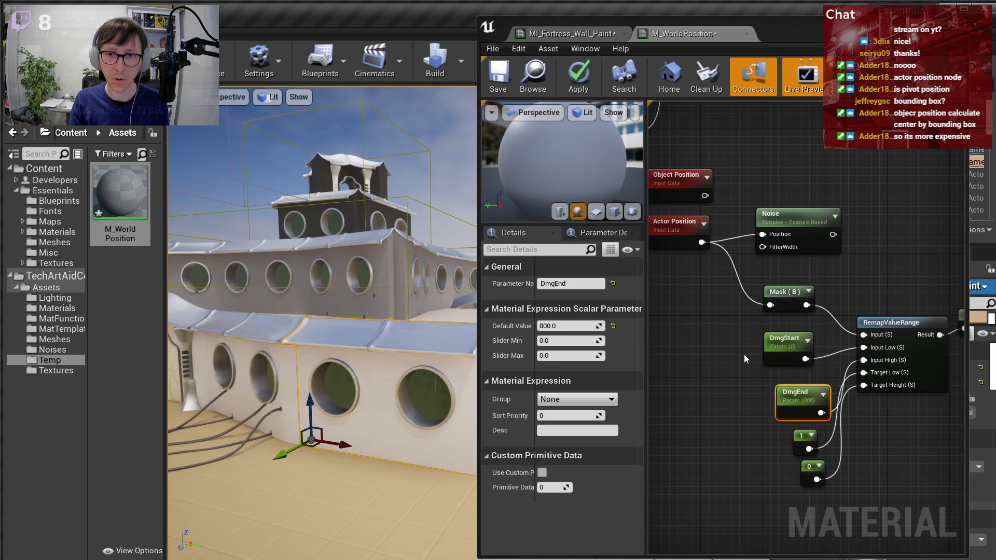
left_click(857, 438)
scroll(853, 436, "down", 3)
right_click_drag(853, 436, 792, 444)
right_click_drag(883, 405, 810, 429)
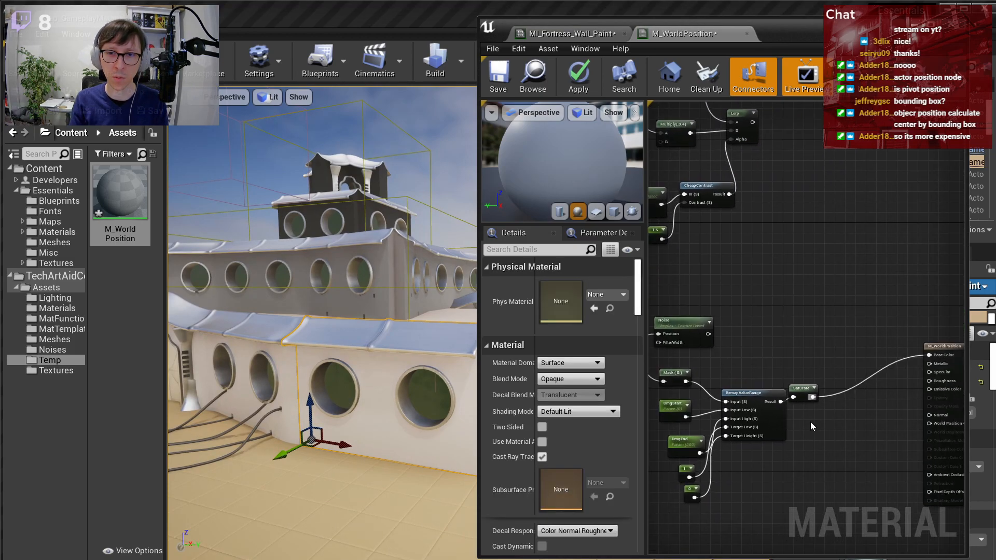
left_click_drag(799, 395, 810, 397)
- Try moving building segments in the viewport to test their height-based shade, and undo the moves
right_click_drag(395, 325, 360, 309)
key("w")
key("s")
left_click_drag(363, 407, 363, 312)
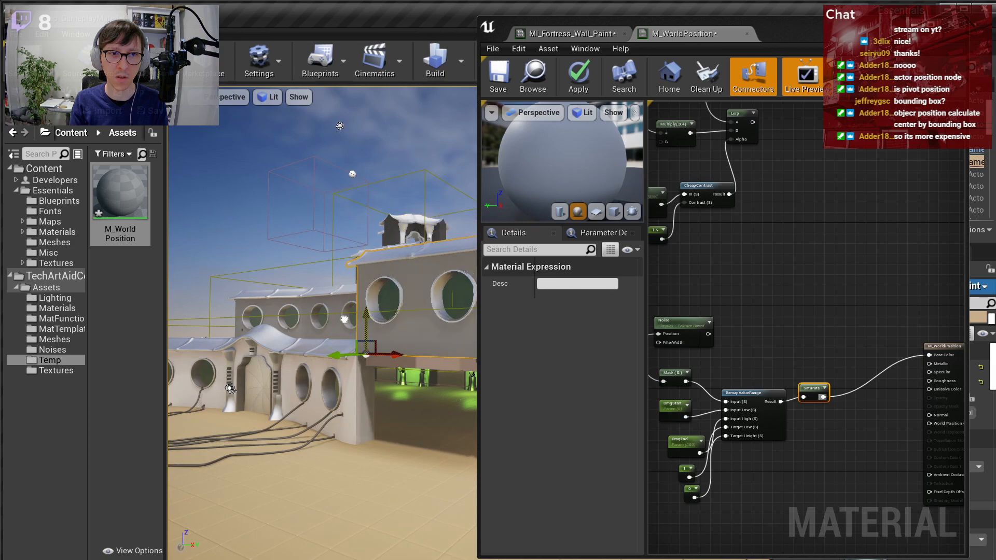
key("ctrl+z")
key("ctrl+z")
key("e")
right_click_drag(363, 311, 351, 368)
key("e")
key("w")
left_click_drag(337, 376, 323, 353)
key("ctrl+z")
left_click(358, 294)
right_click_drag(358, 294, 374, 286)
left_click(322, 233)
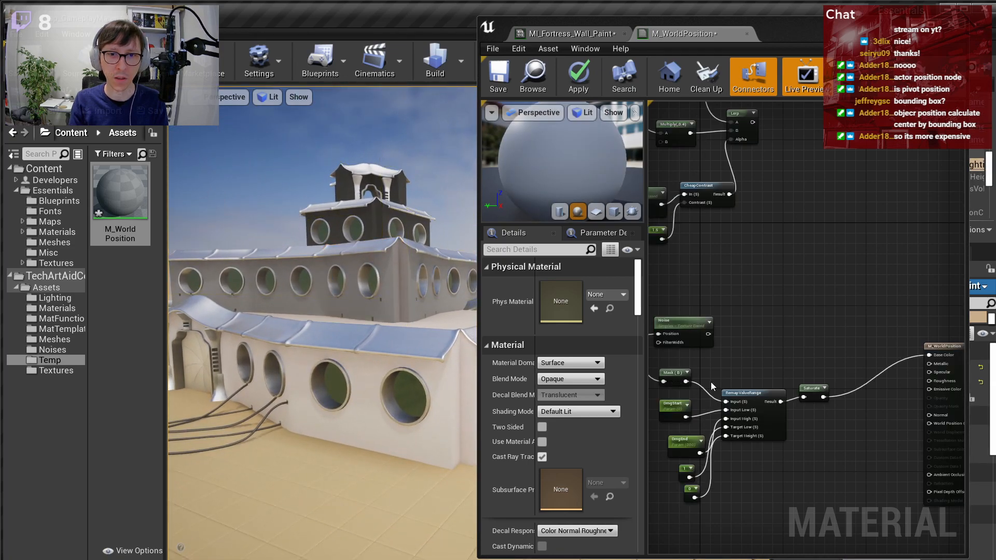
- Move the Lerp, CheapContrast and 1.5 constant nodes away from the Noise node to make room between them
right_click_drag(455, 418, 473, 412)
scroll(822, 415, "down", 2)
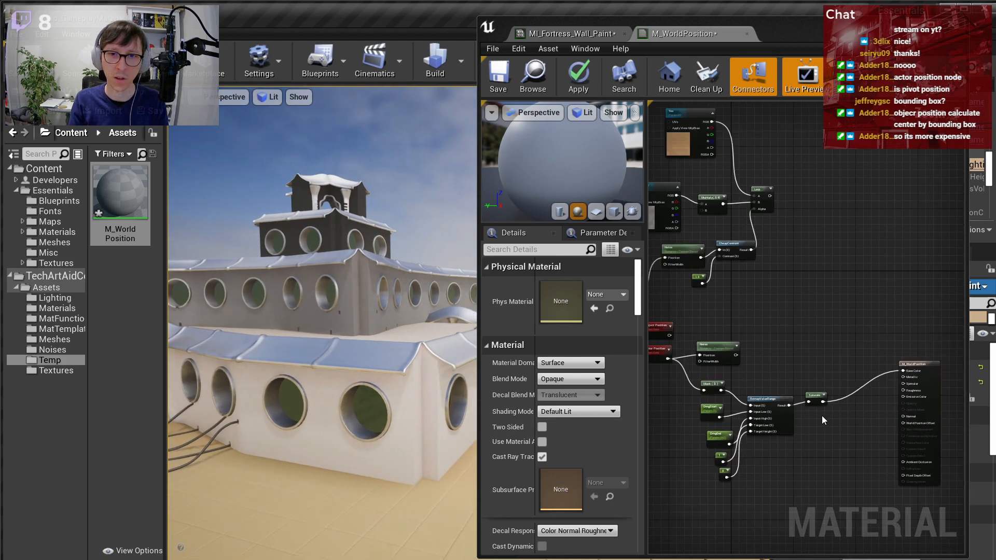
scroll(801, 329, "up", 2)
right_click_drag(795, 330, 841, 361)
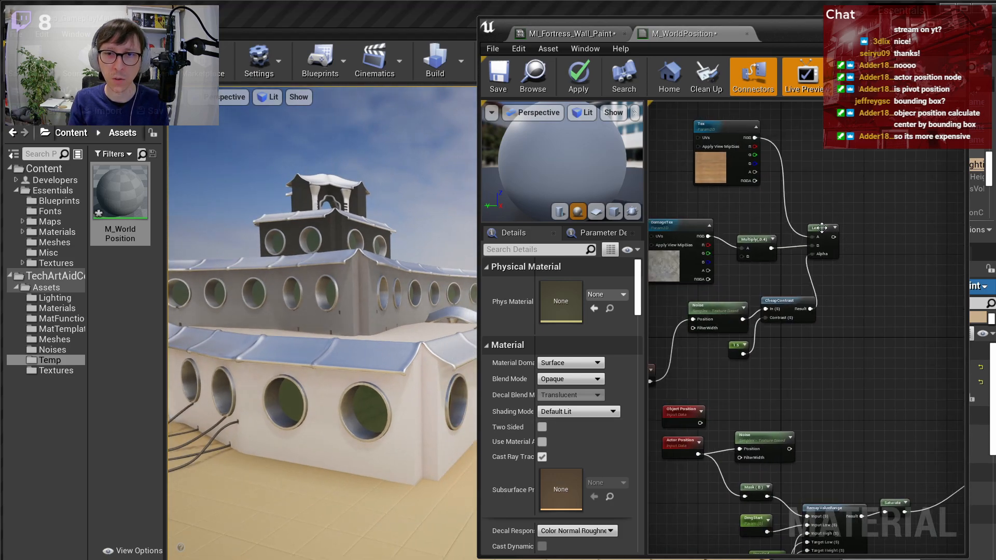
left_click_drag(823, 228, 864, 228)
right_click_drag(860, 304, 850, 374)
scroll(833, 386, "down", 1)
scroll(833, 386, "up", 1)
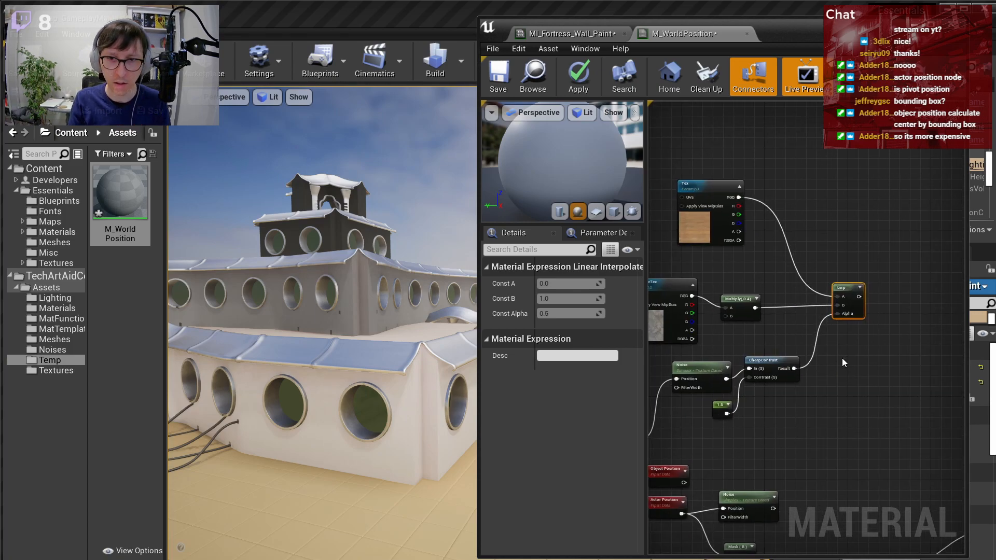
left_click_drag(834, 364, 739, 422)
left_click_drag(806, 427, 709, 408)
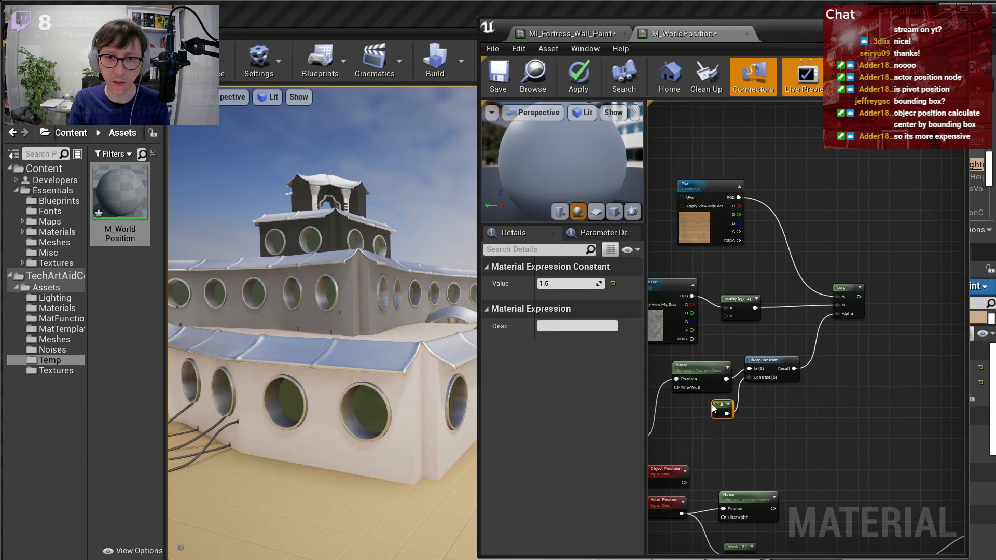
left_click_drag(814, 415, 828, 416)
left_click_drag(773, 362, 882, 377)
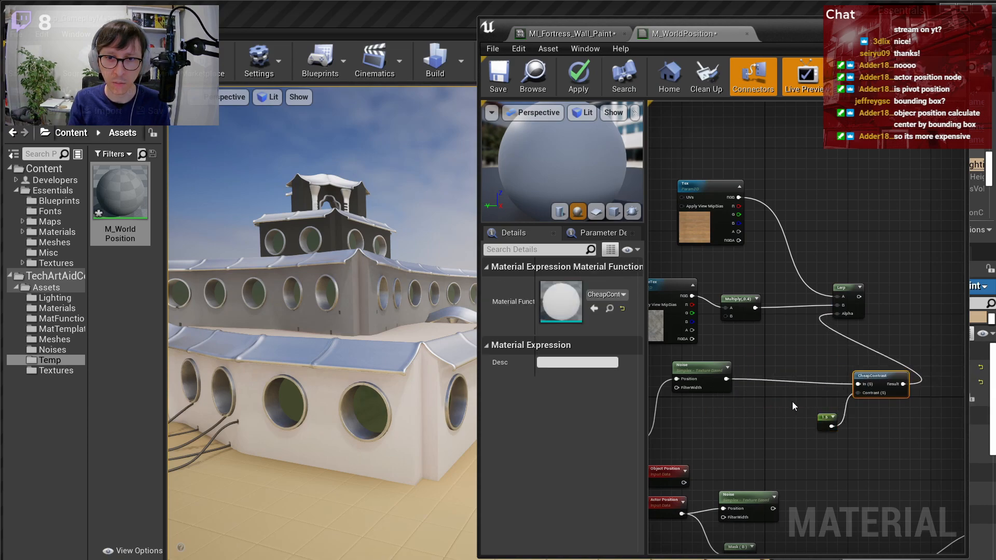
- Add a Multiply node combining the world-position Noise with the Saturate output, connect it to Base Color, and apply the material
right_click_drag(770, 397, 763, 327)
key("m")
left_click(763, 327)
left_click_drag(719, 308, 767, 340)
right_click_drag(885, 481, 860, 433)
left_click_drag(856, 452, 916, 393)
scroll(767, 315, "down", 2)
left_click(581, 77)
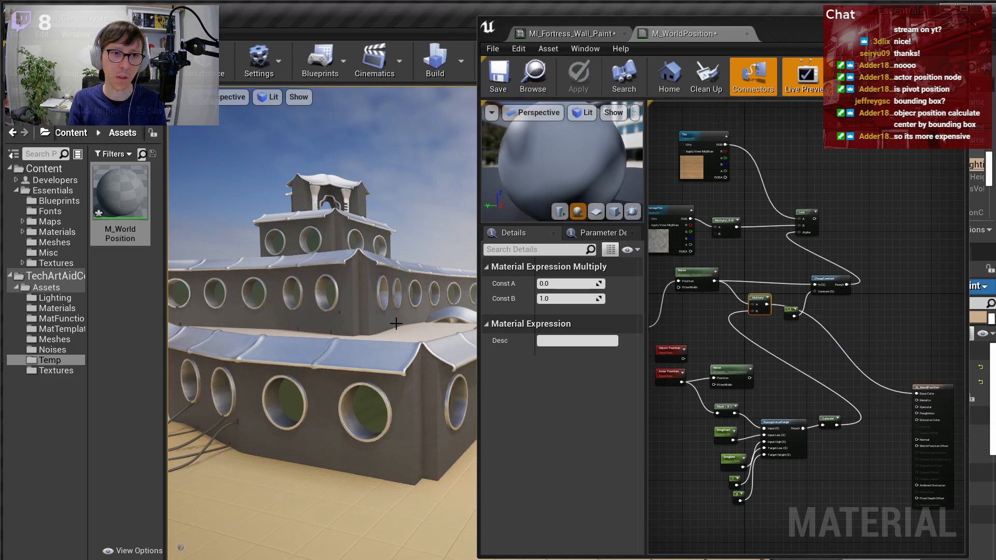
- Examine the height-masked noise on the building's walls and the actor-height node group that feeds it
mouse_move(396, 323)
right_mouse_down()
mouse_move(311, 345)
mouse_move(383, 338)
right_mouse_up()
key("w")
key("s")
scroll(758, 300, "up", 3)
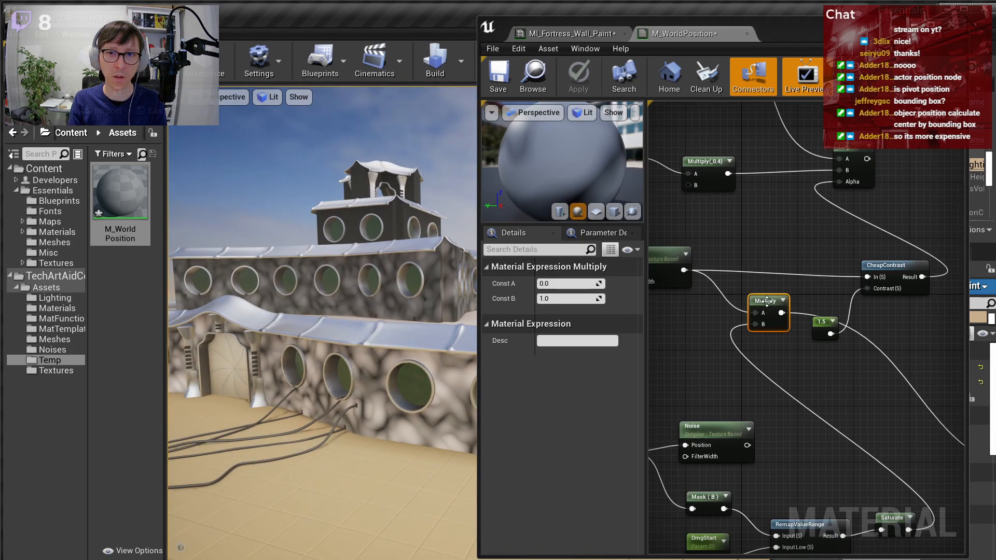
scroll(900, 304, "down", 4)
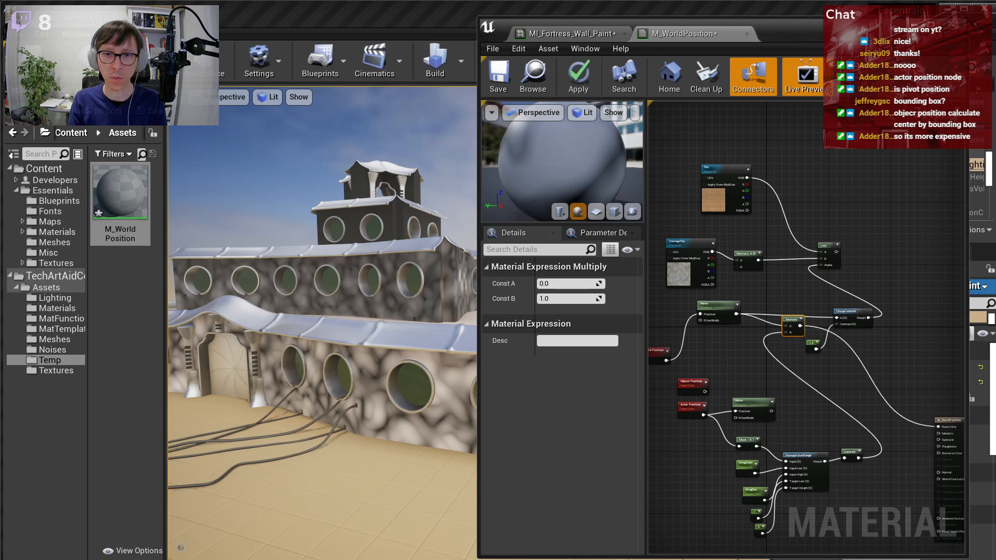
left_click_drag(912, 515, 675, 364)
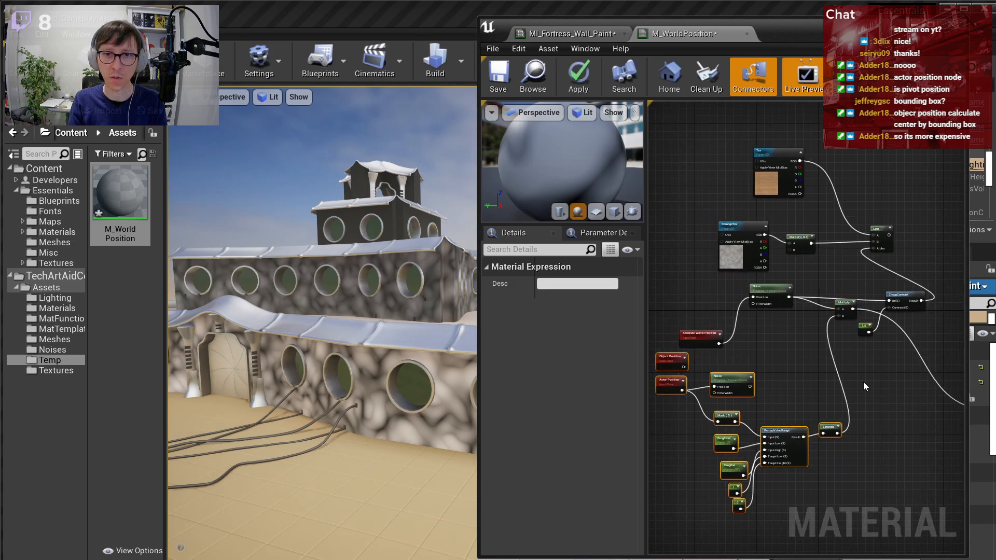
left_click(864, 384)
- Connect the Multiply output to CheapContrast's In and the Lerp output to the material's Base Color, and apply the material
scroll(865, 327, "up", 2)
right_click_drag(867, 328, 820, 359)
left_click_drag(806, 329, 871, 314)
right_click_drag(885, 371, 751, 405)
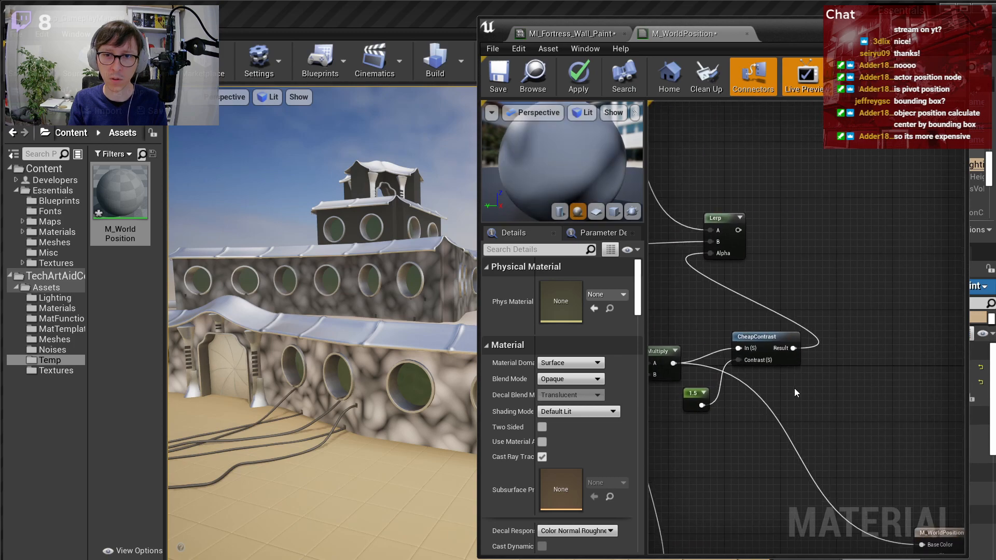
scroll(796, 387, "down", 2)
left_click_drag(760, 297, 866, 476)
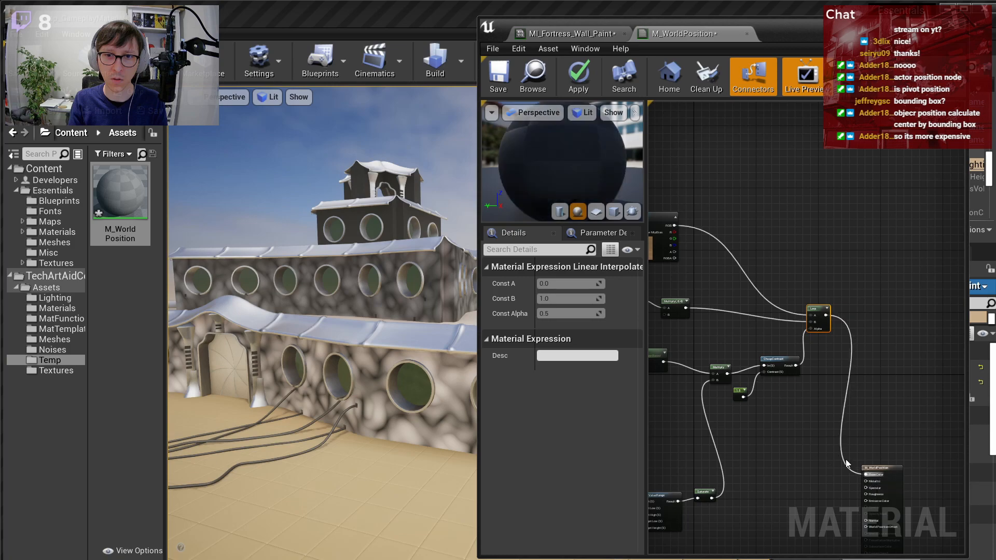
scroll(766, 403, "up", 2)
left_click(579, 84)
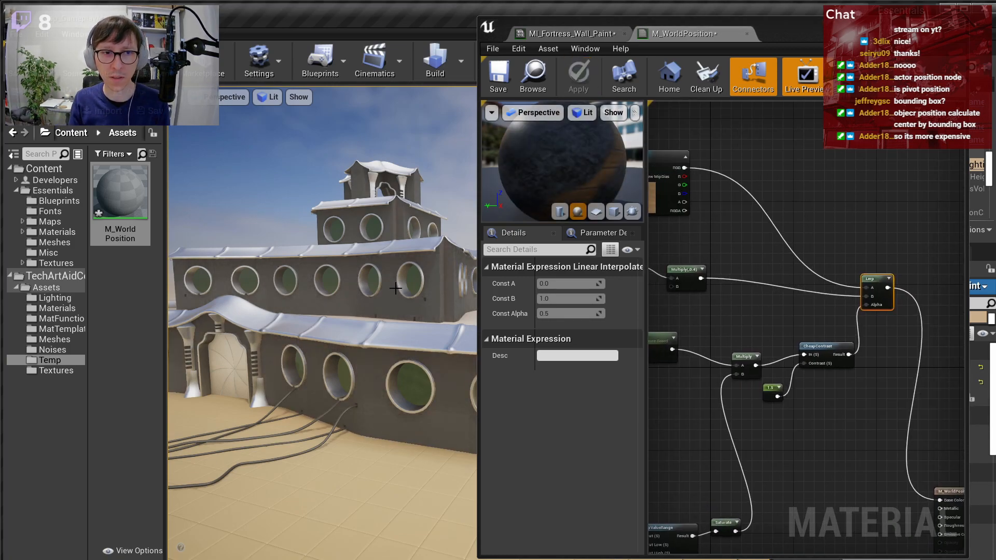
- Examine the blended wood and damage textures on the building's walls and the Multiply and CheapContrast nodes
scroll(809, 347, "up", 3)
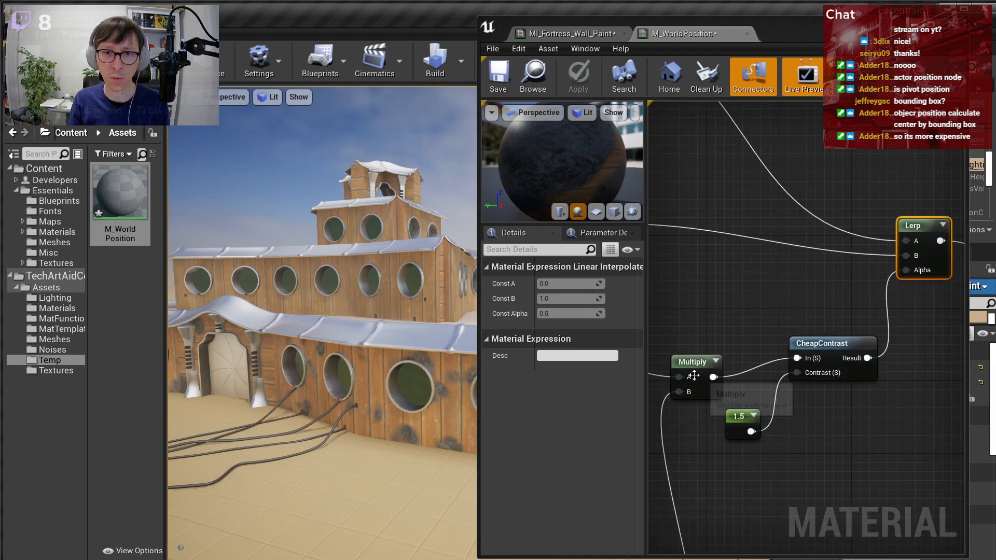
left_click(694, 376)
right_click_drag(776, 399, 927, 302)
scroll(844, 398, "down", 3)
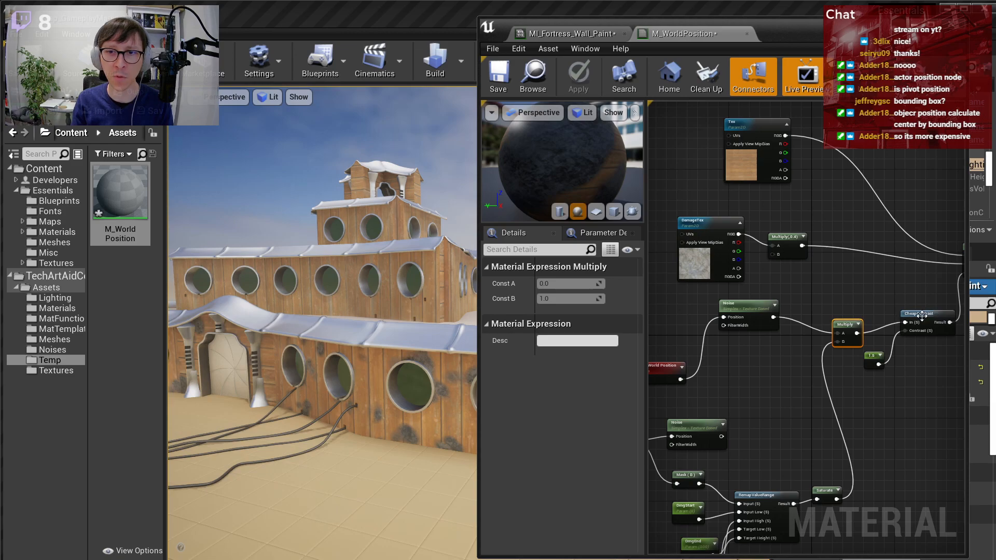
key("w")
right_click_drag(429, 333, 502, 340)
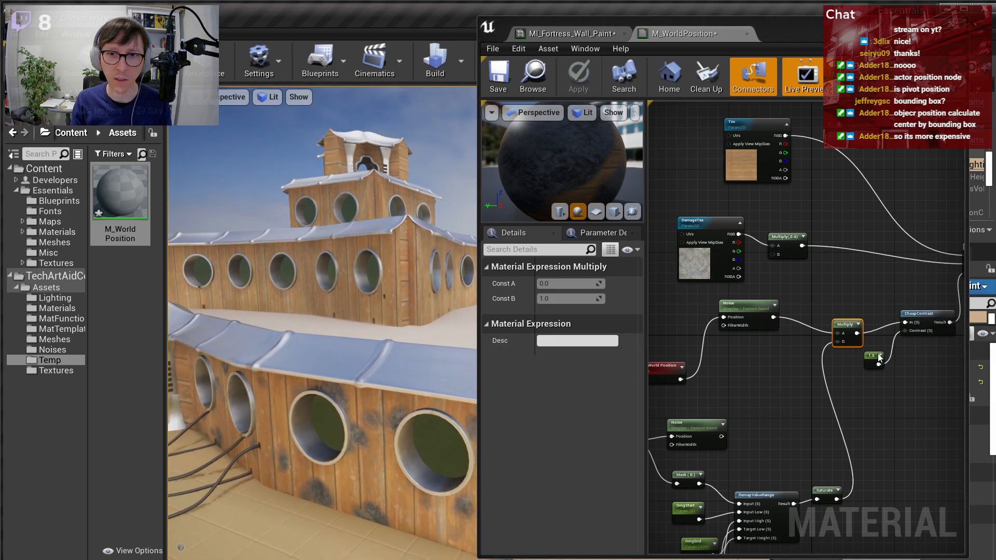
left_click(913, 327)
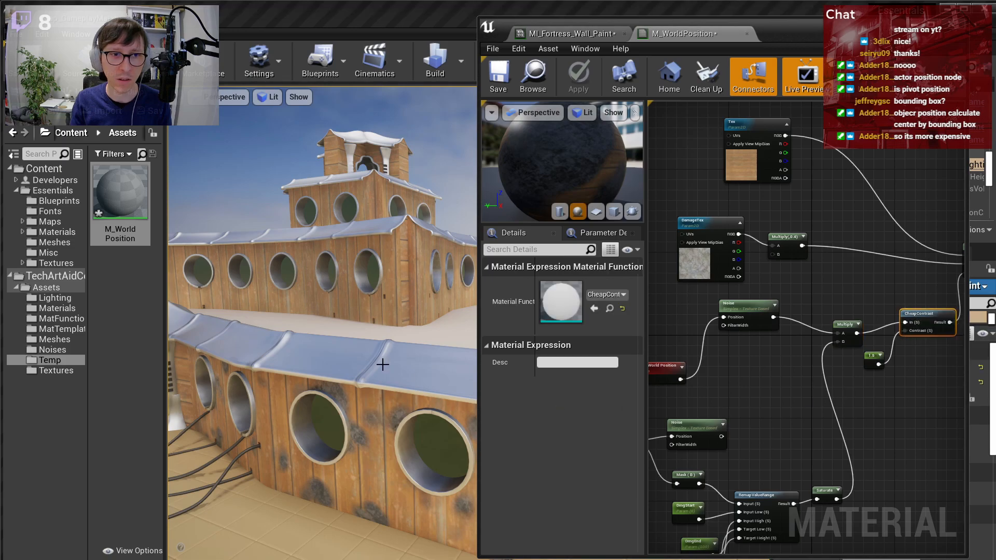
- Shift the Lerp, CheapContrast and 1.5 constant nodes together slightly farther from the Multiply node
right_click_drag(883, 380, 748, 409)
left_click_drag(856, 408, 836, 362)
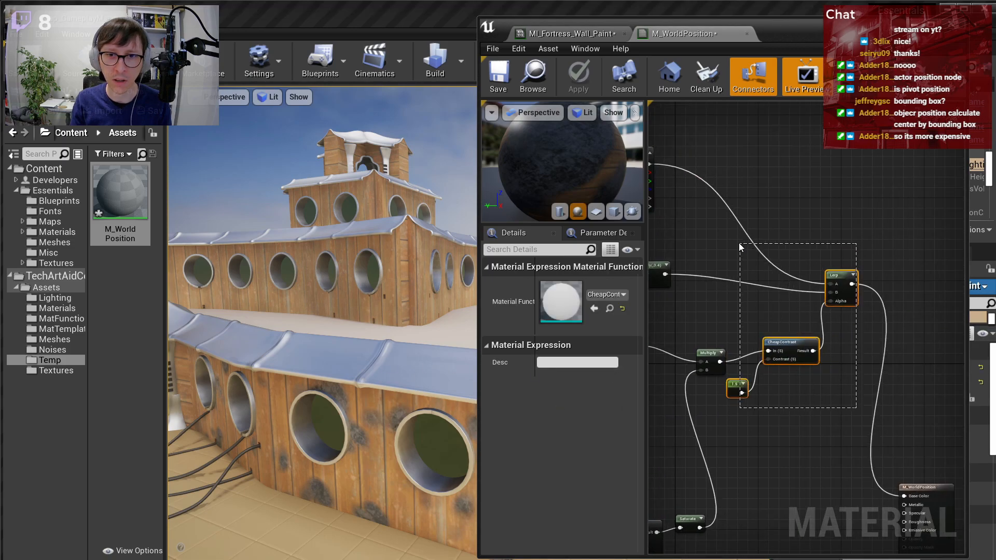
left_click_drag(739, 243, 737, 243)
left_click_drag(783, 342, 810, 347)
left_click(783, 327)
- Set the constant feeding the RemapValueRange node's Target Low input to 2
right_click_drag(736, 327, 879, 250)
left_click(773, 442)
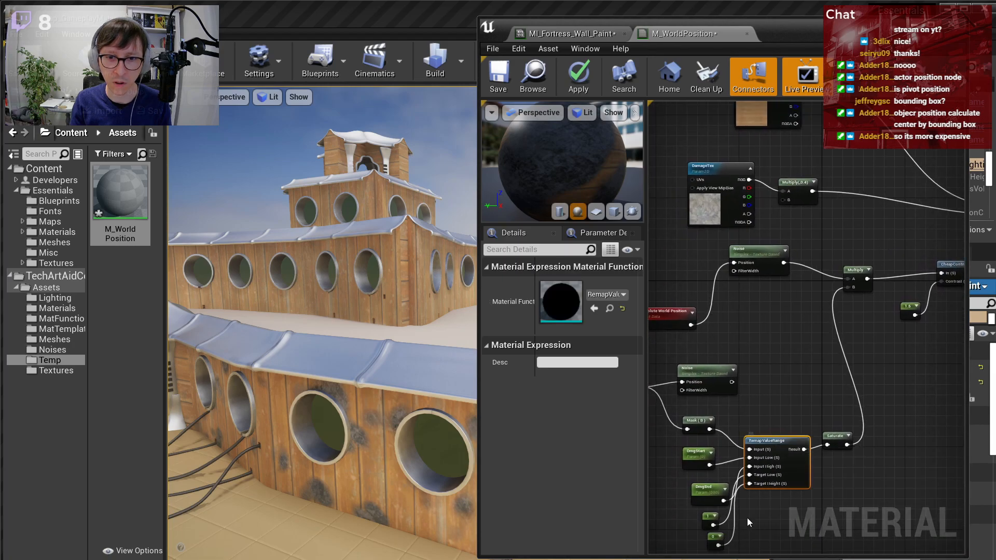
right_click_drag(745, 520, 762, 471)
left_click(731, 491)
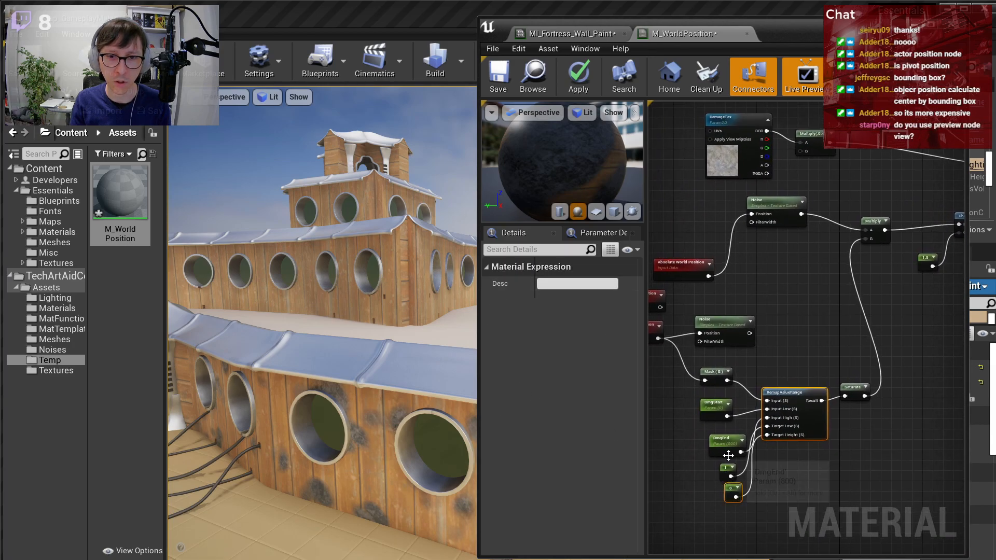
left_click(831, 490)
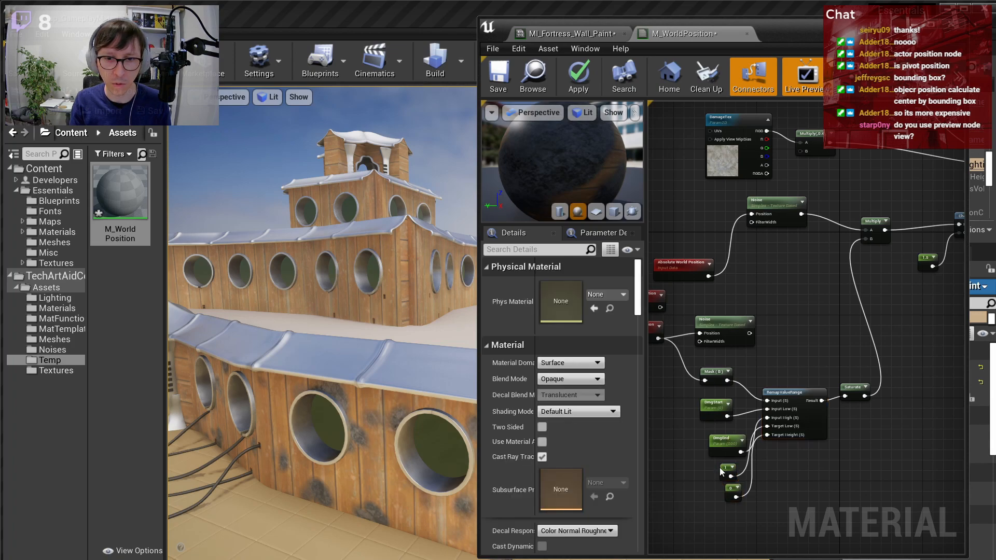
left_click(726, 469)
left_click(552, 286)
type("2")
key("Return")
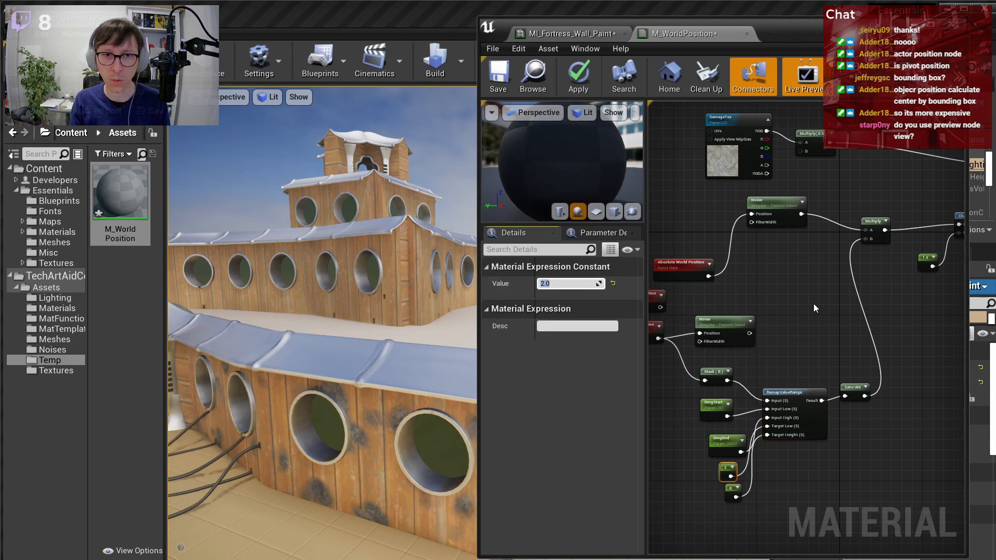
- Try deleting the Saturate node and connecting RemapValueRange directly to the Multiply node, and undo these changes
right_click_drag(834, 327, 743, 378)
left_click(761, 439)
right_click_drag(728, 450, 782, 456)
key("Delete")
left_click_drag(782, 456, 827, 294)
left_click(833, 276)
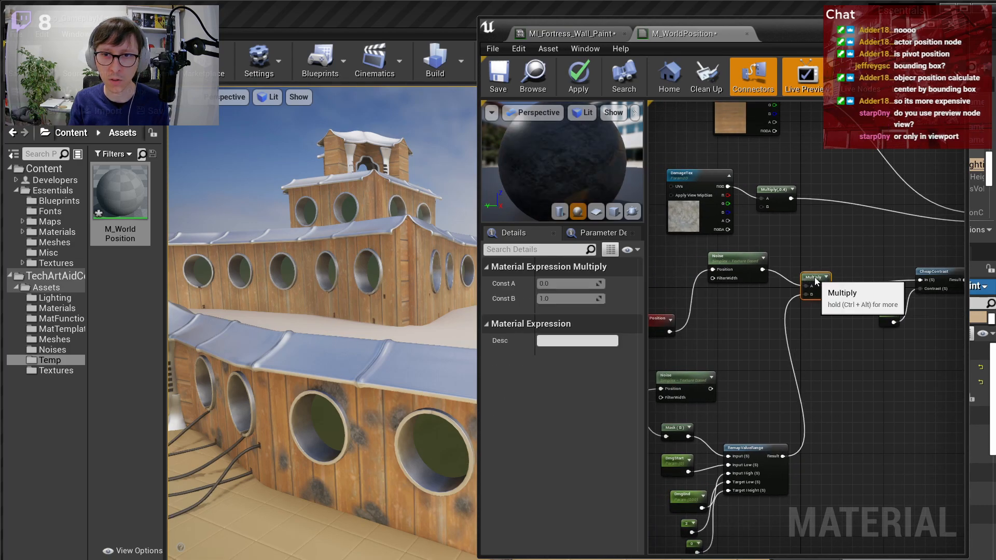
left_click(831, 405)
key("ctrl+z")
key("ctrl+z")
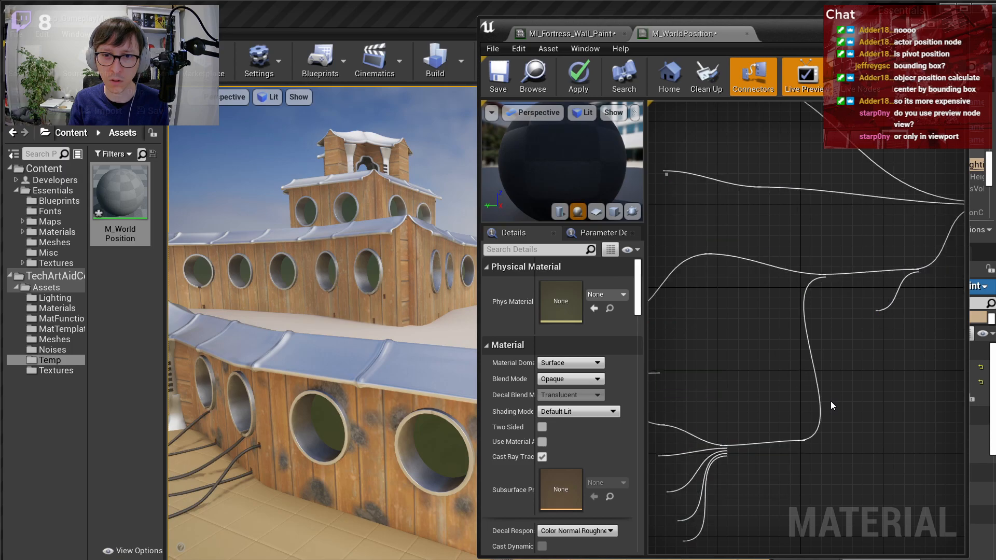
- Apply the material, enlarge the material preview area, and reframe the preview sphere
left_click(578, 90)
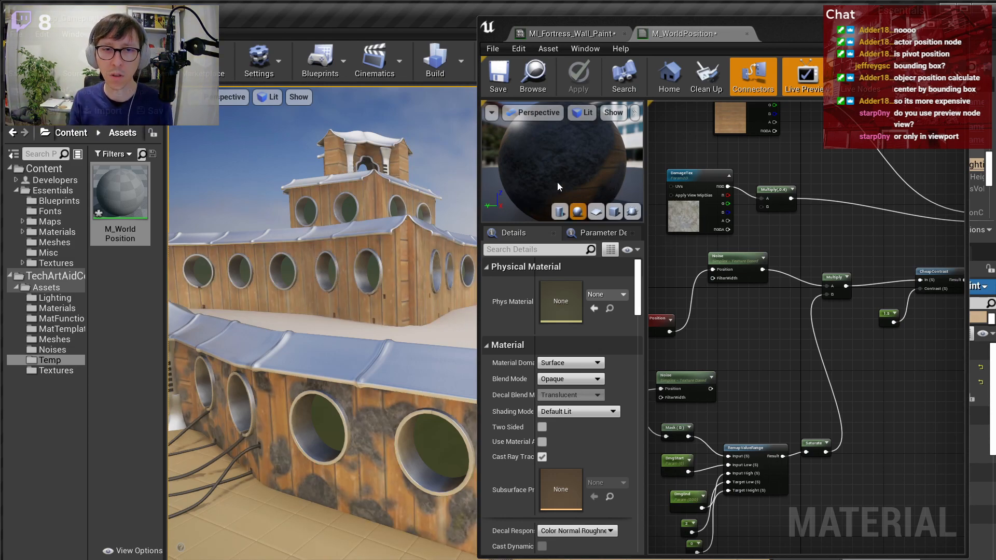
scroll(560, 189, "down", 5)
left_click_drag(560, 225, 555, 310)
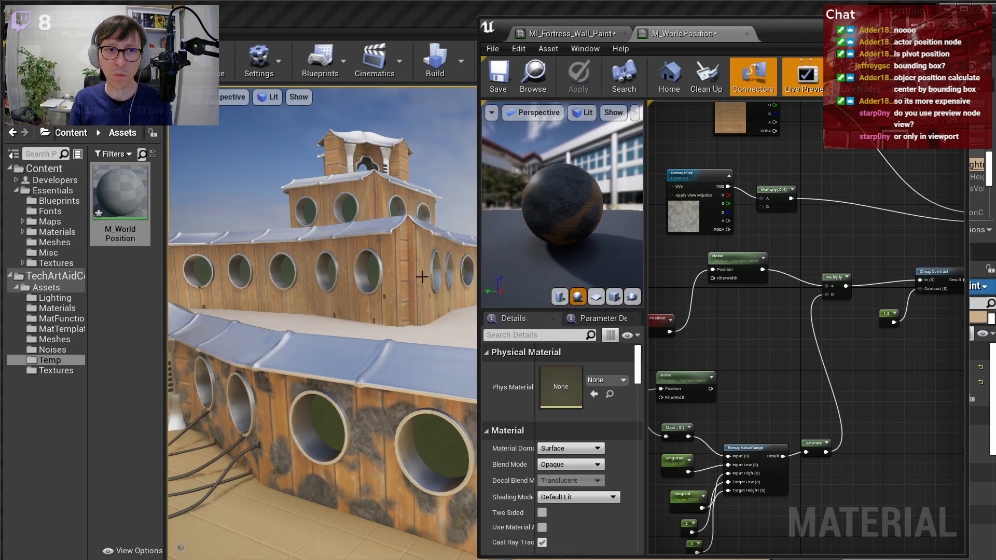
scroll(587, 213, "up", 5)
left_click_drag(586, 213, 653, 213)
- Preview the Multiply node's output and the CheapContrast node's output on the sphere, and stop previewing
right_click(830, 282)
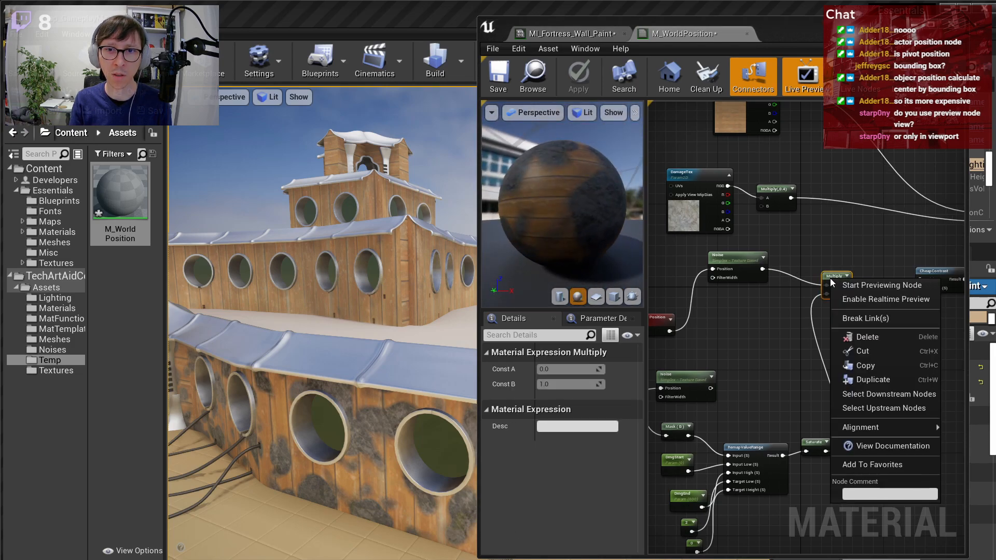
left_click(854, 294)
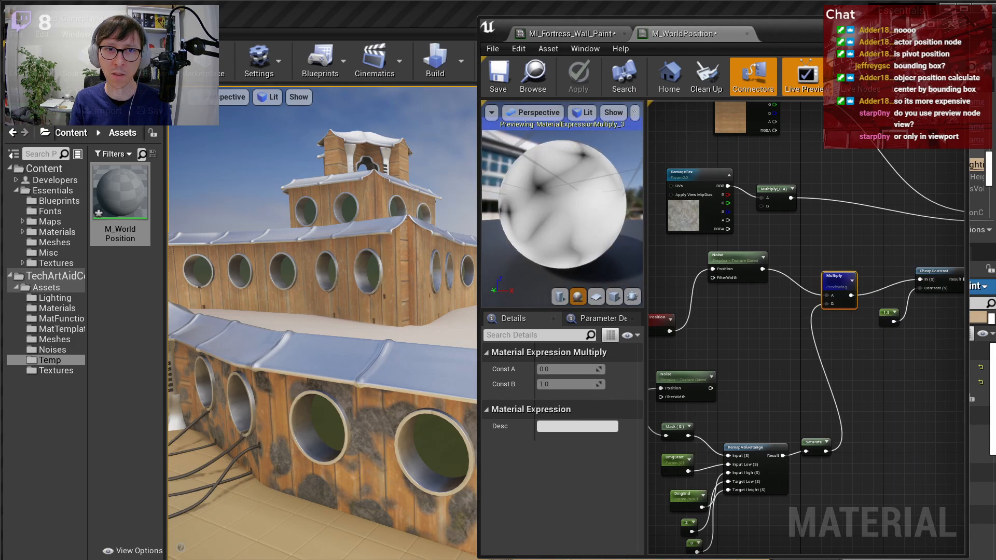
left_click_drag(557, 222, 553, 236)
right_click(935, 271)
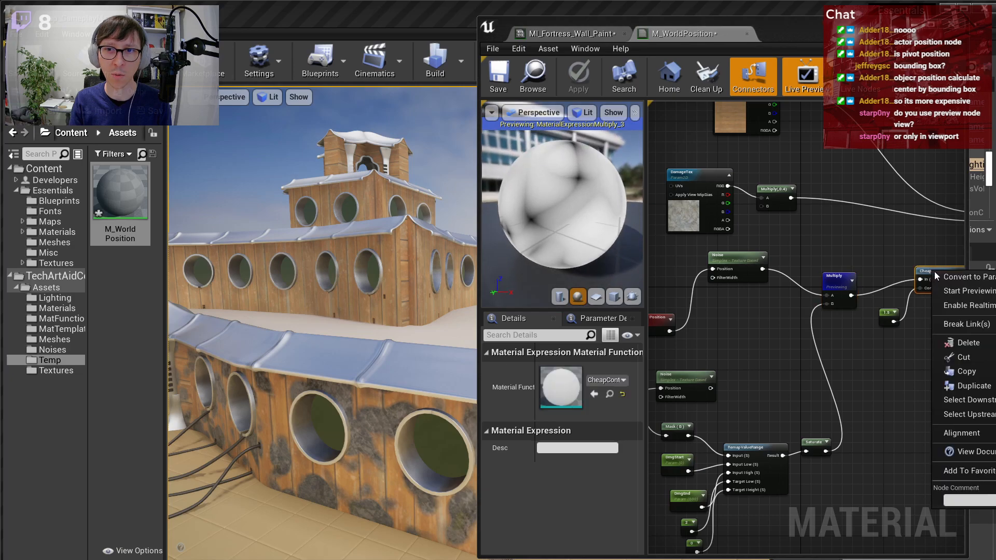
left_click(956, 290)
left_click_drag(605, 210, 643, 218)
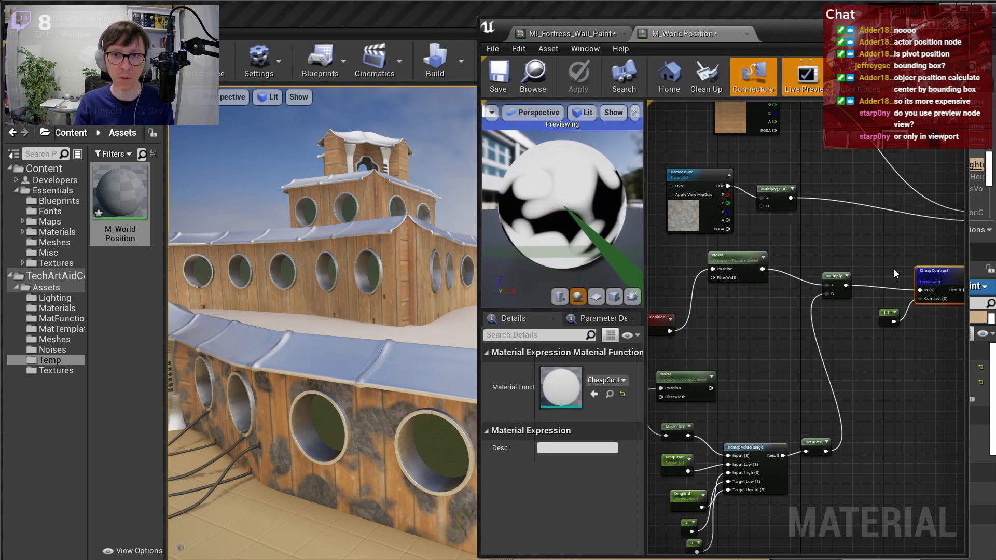
right_click(923, 279)
left_click(945, 297)
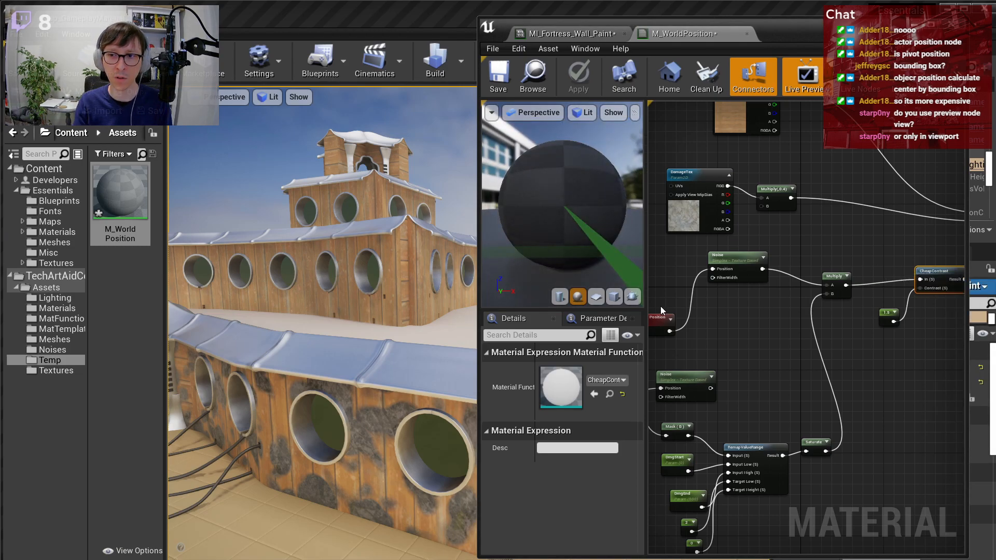
- Raise and lower the ground-floor wall segment with two round windows to test its height-based damage, leaving it raised
key("d")
right_click_drag(328, 351, 371, 355)
left_click(361, 358)
key("w")
key("s")
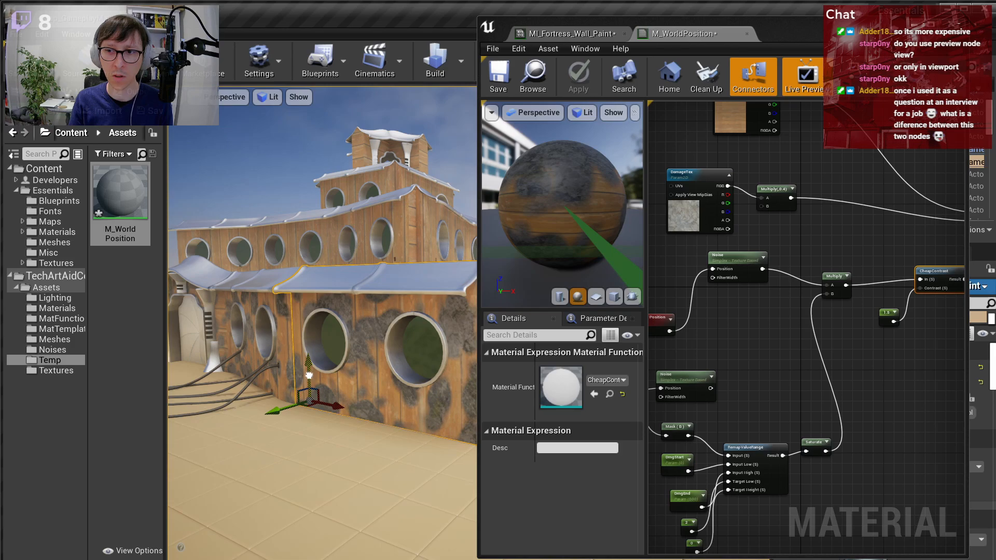
left_click_drag(309, 374, 281, 317)
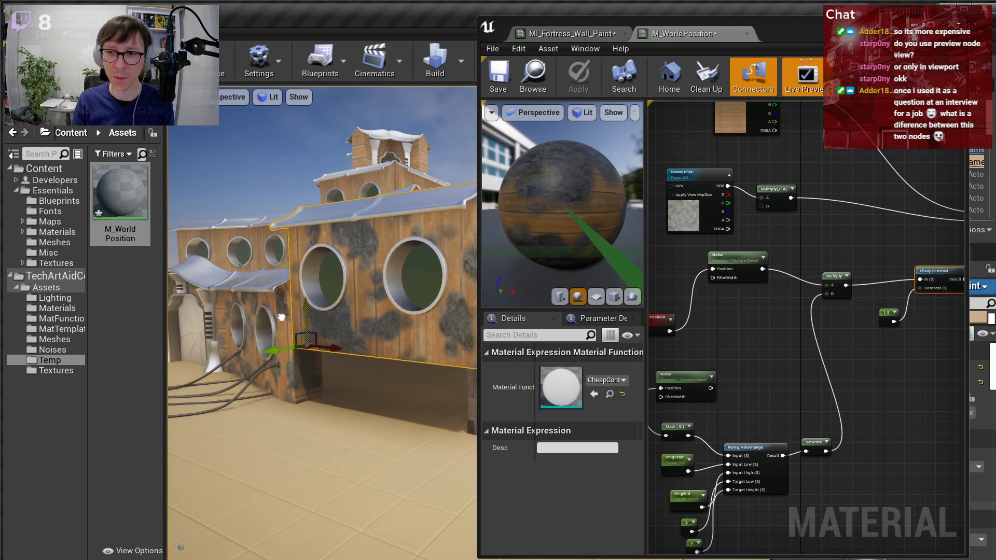
left_click_drag(281, 317, 287, 344)
left_click_drag(287, 356, 273, 300)
key("f")
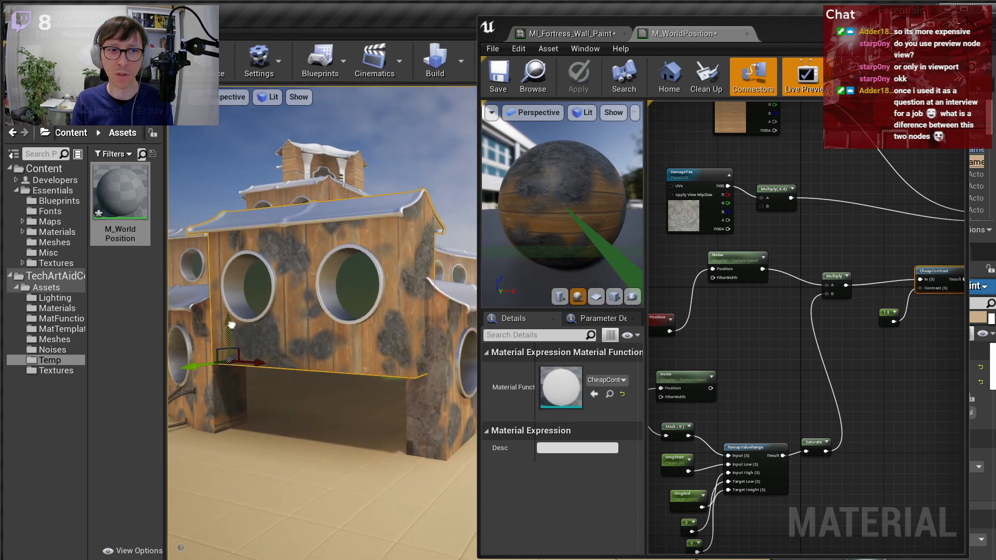
left_click_drag(224, 305, 227, 322)
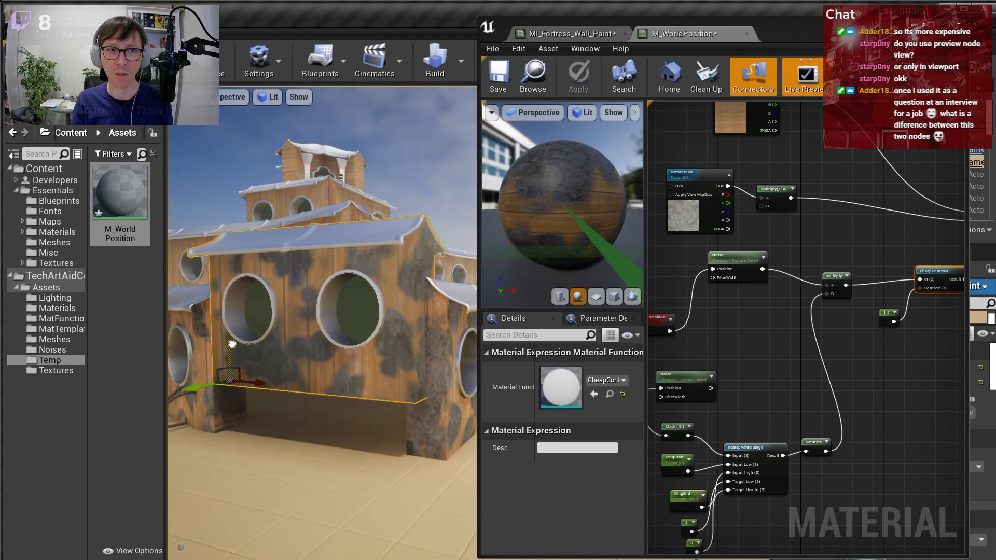
left_click_drag(224, 277, 211, 295)
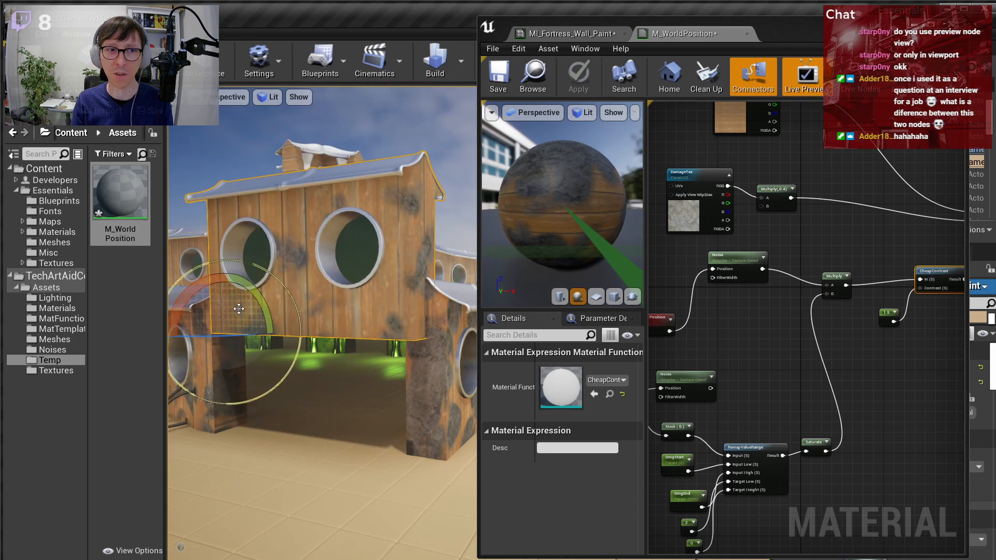
- Rotate the raised wall segment to test its damage, and undo its rotations and moves back to ground level
mouse_move(263, 313)
left_mouse_down()
mouse_move(264, 290)
mouse_move(275, 330)
mouse_move(271, 311)
left_mouse_up()
key("w")
key("ctrl+z")
key("ctrl+z")
key("ctrl+z")
key("ctrl+z")
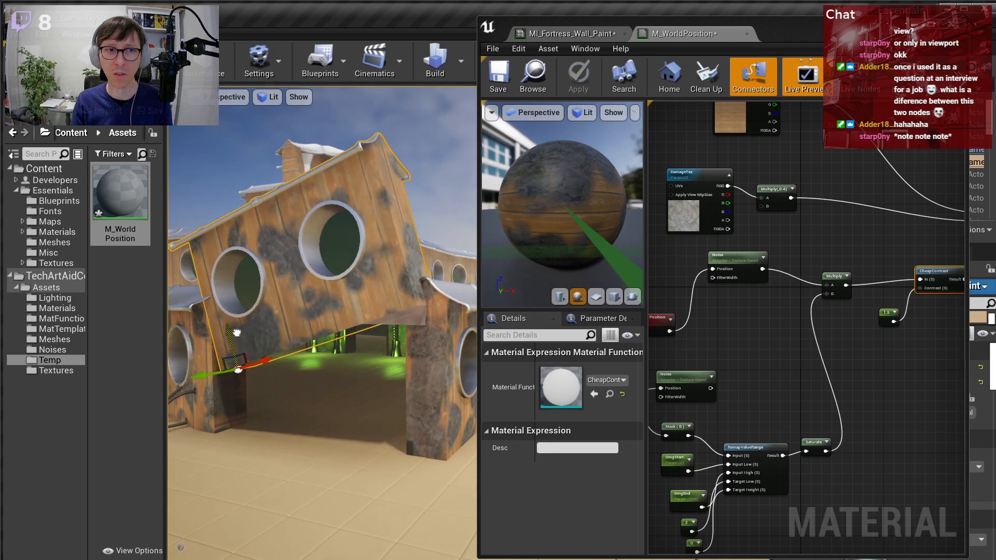
key("ctrl+z")
key("ctrl+z")
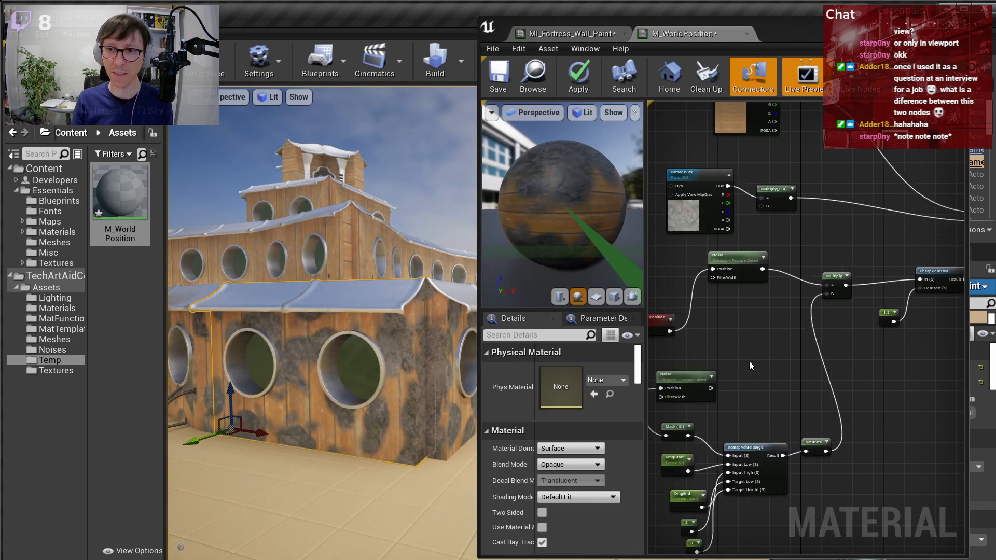
- Save all modified assets and slightly narrow the material editor's preview area
right_click_drag(386, 318, 449, 275)
left_click(420, 269)
key("ctrl+shift+s")
mouse_move(375, 291)
right_mouse_down()
mouse_move(342, 291)
mouse_move(373, 288)
right_mouse_up()
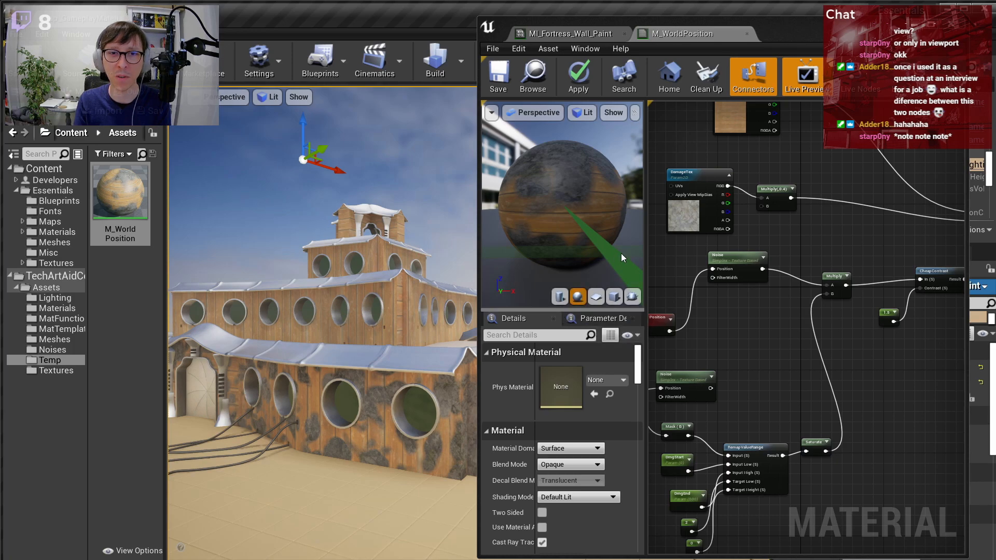
left_click_drag(644, 256, 628, 256)
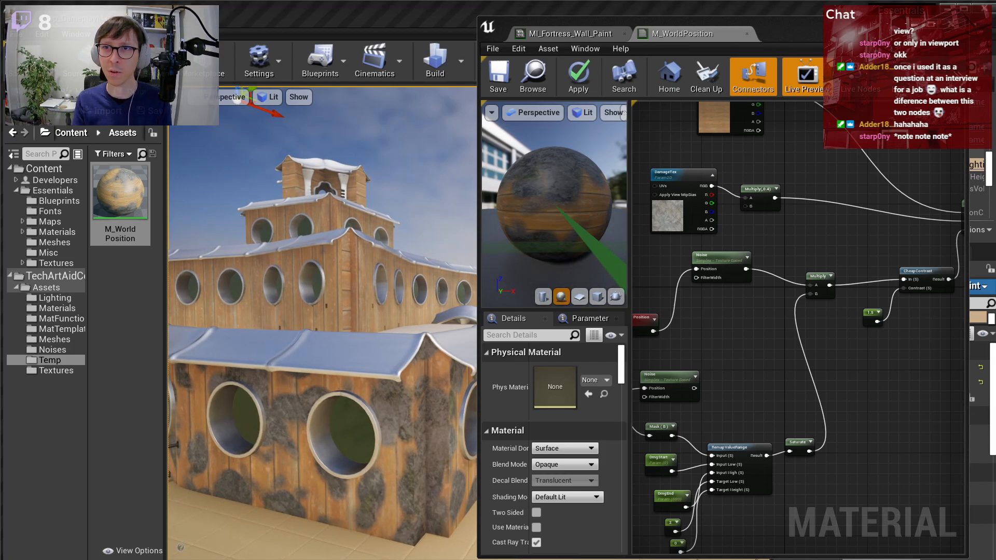
- Switch to the web browser and open realtimevfx.com in a new tab
key("alt+Tab")
key("ctrl+t")
type("real")
key("Return")
left_click_drag(604, 27, 633, 18)
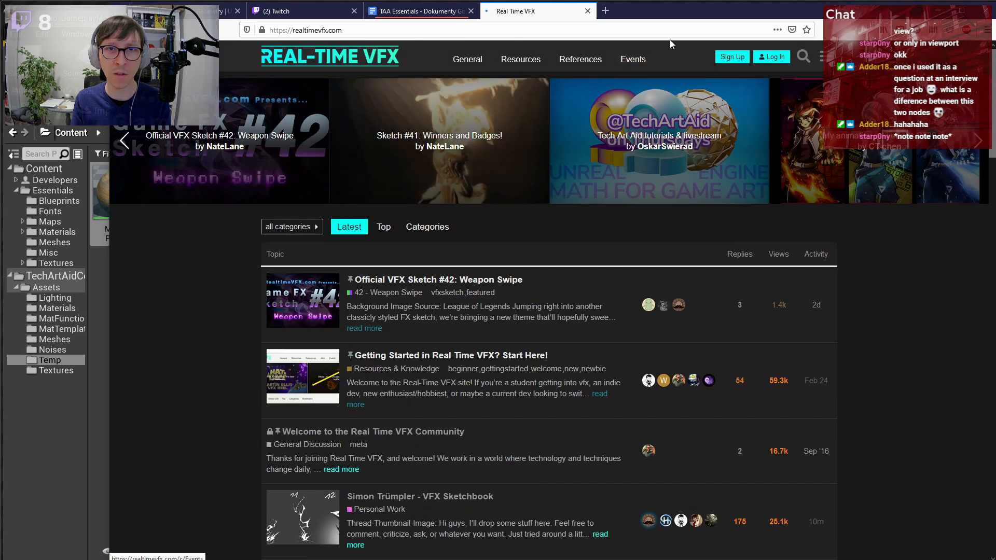
- Find the Tech Art Aid tutorials & livestream topic in the forum list and copy its link
scroll(360, 185, "down", 6)
scroll(359, 182, "down", 9)
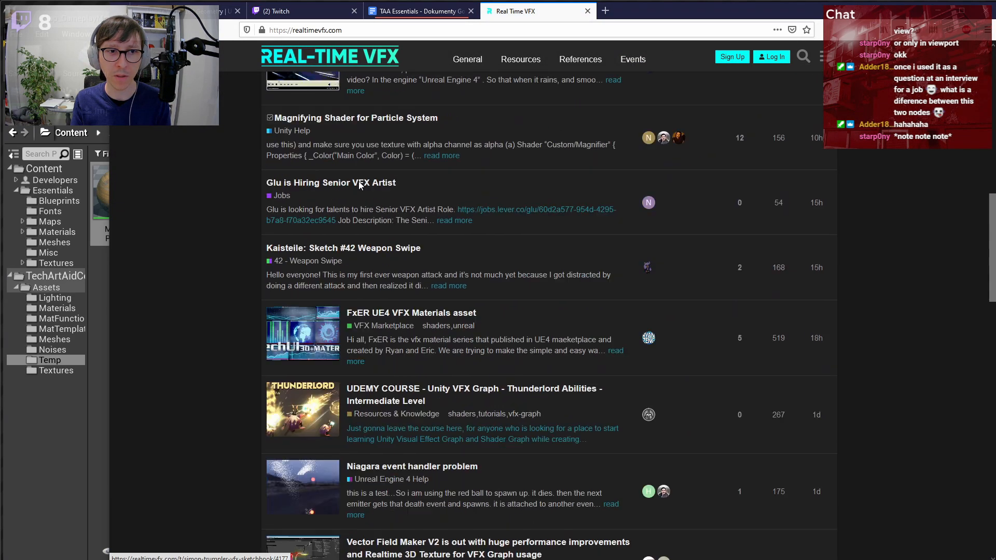
scroll(361, 180, "up", 8)
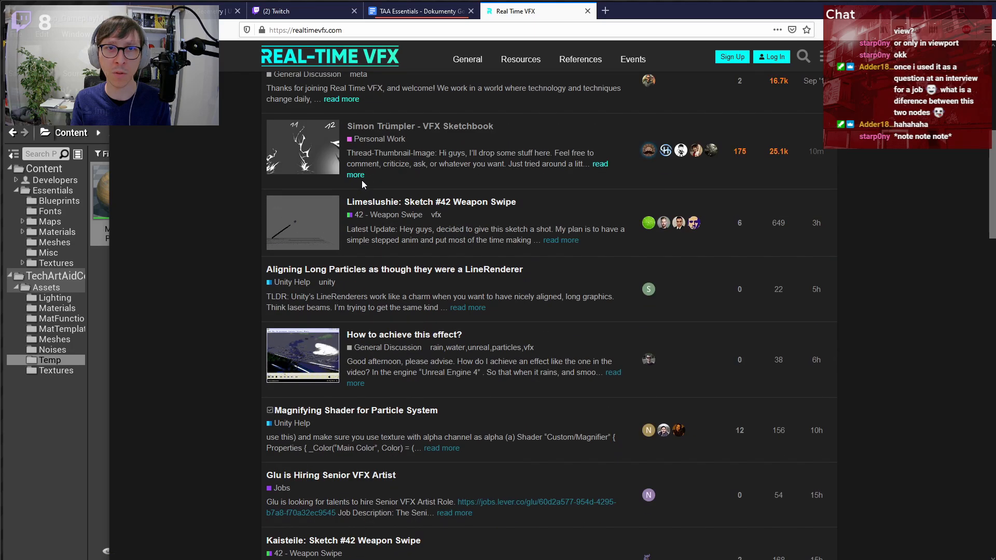
scroll(362, 180, "down", 5)
scroll(362, 183, "down", 17)
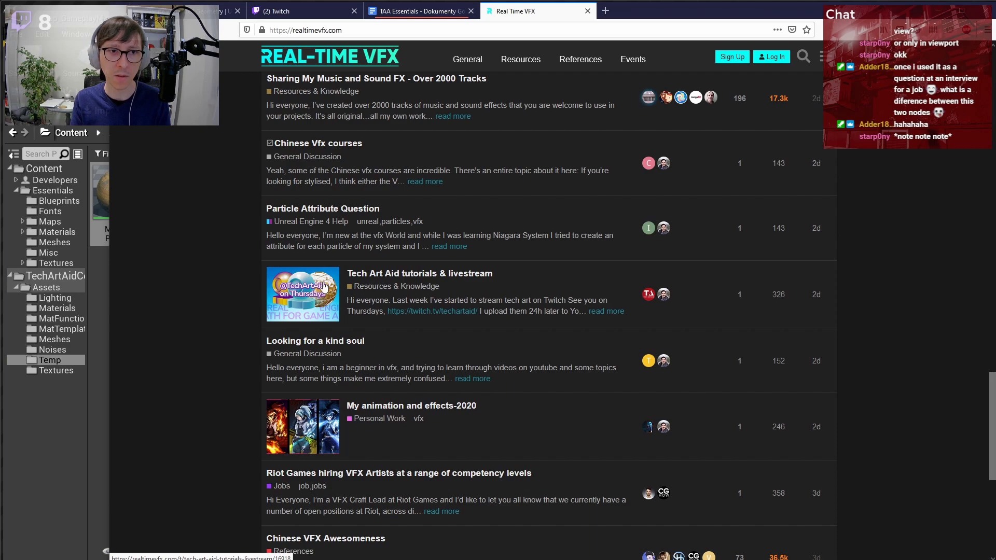
right_click(369, 275)
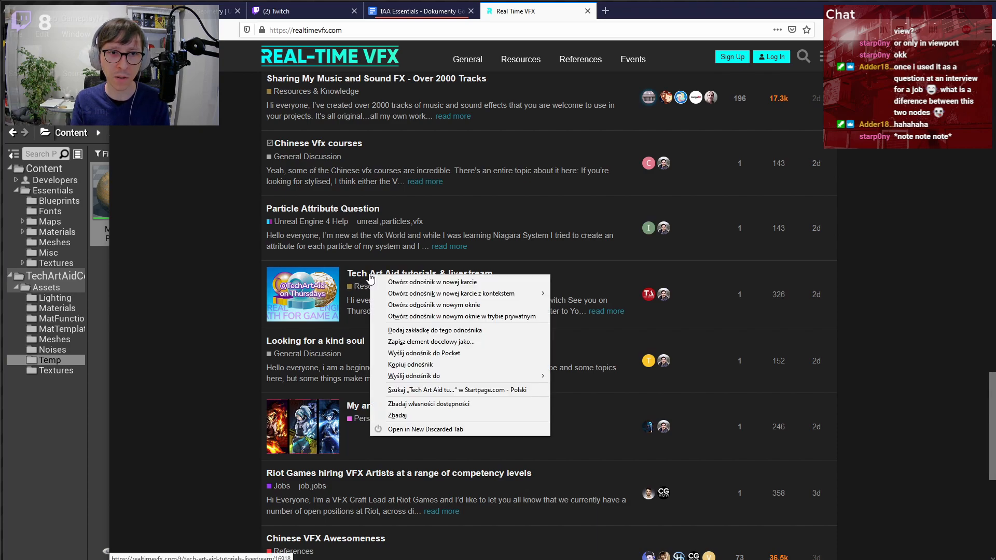
left_click(431, 368)
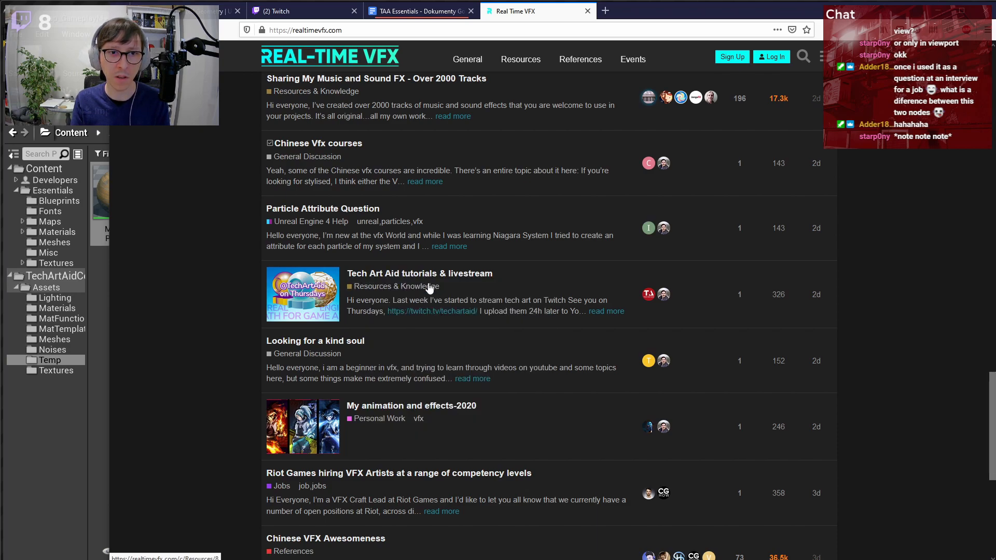
- Open the Tech Art Aid tutorials & livestream topic, look through its posts, and return to the Unreal editor
left_click_drag(660, 10, 617, 9)
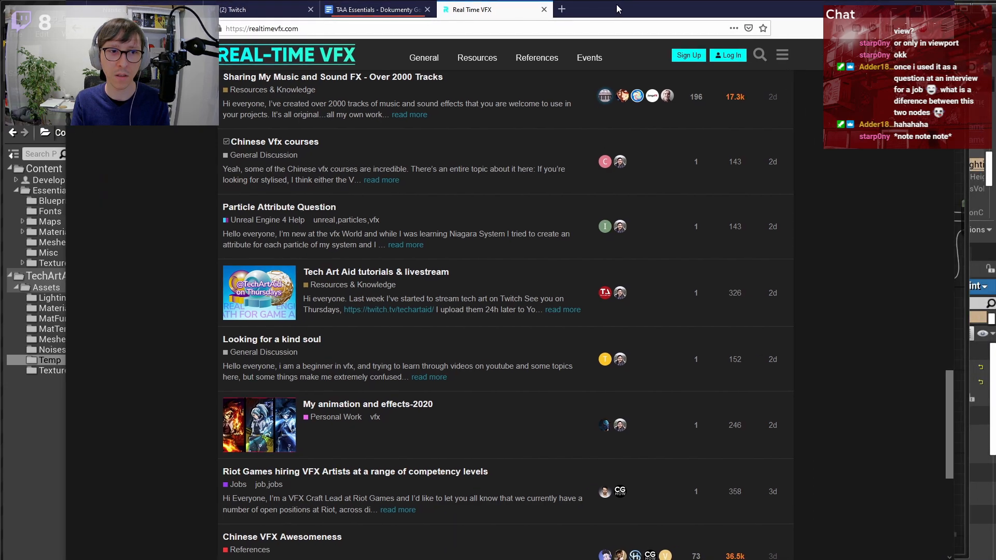
left_click(410, 274)
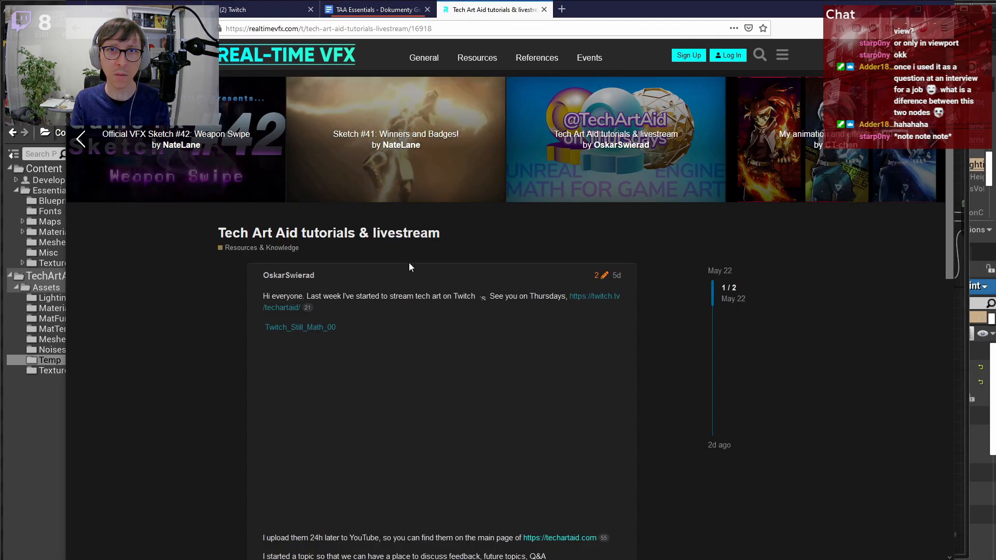
scroll(408, 262, "down", 2)
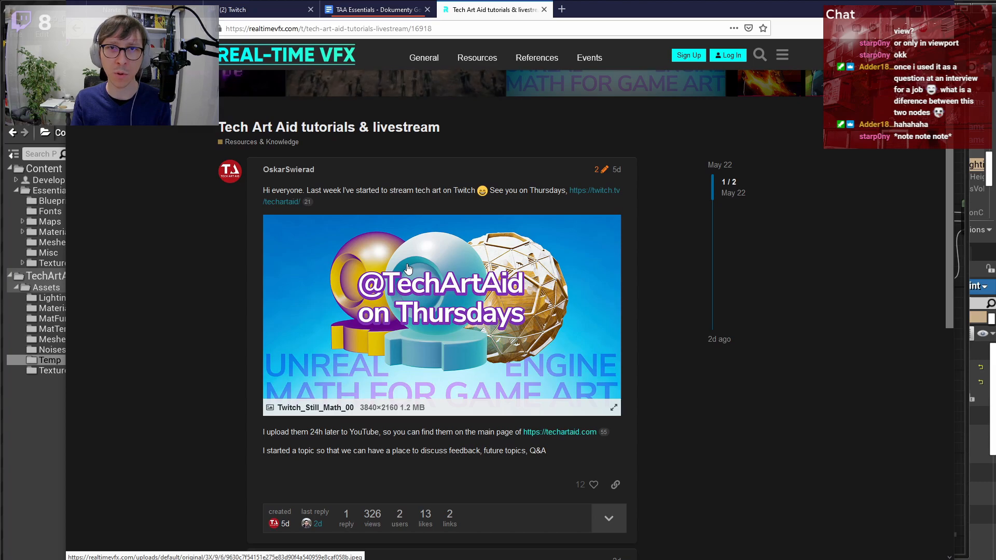
scroll(406, 267, "down", 2)
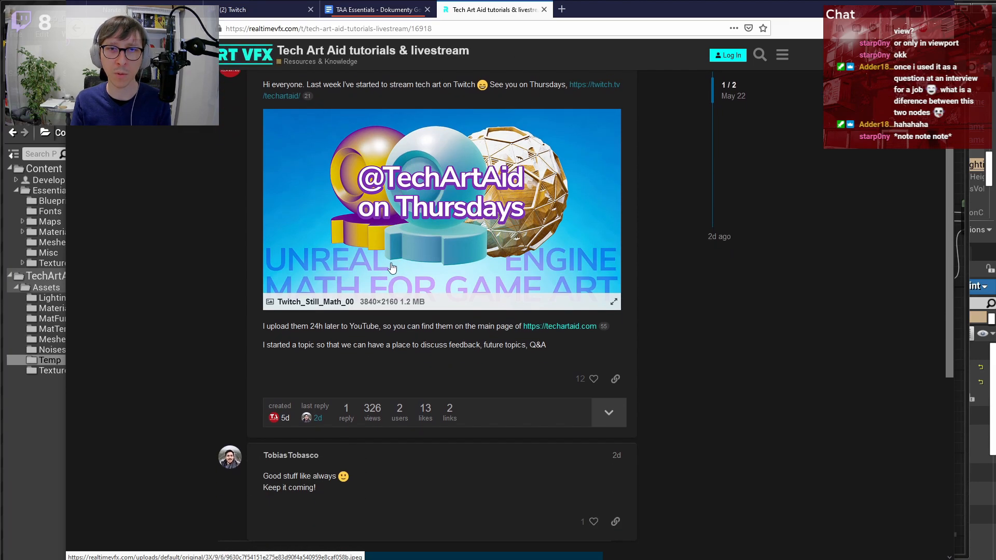
scroll(391, 267, "down", 4)
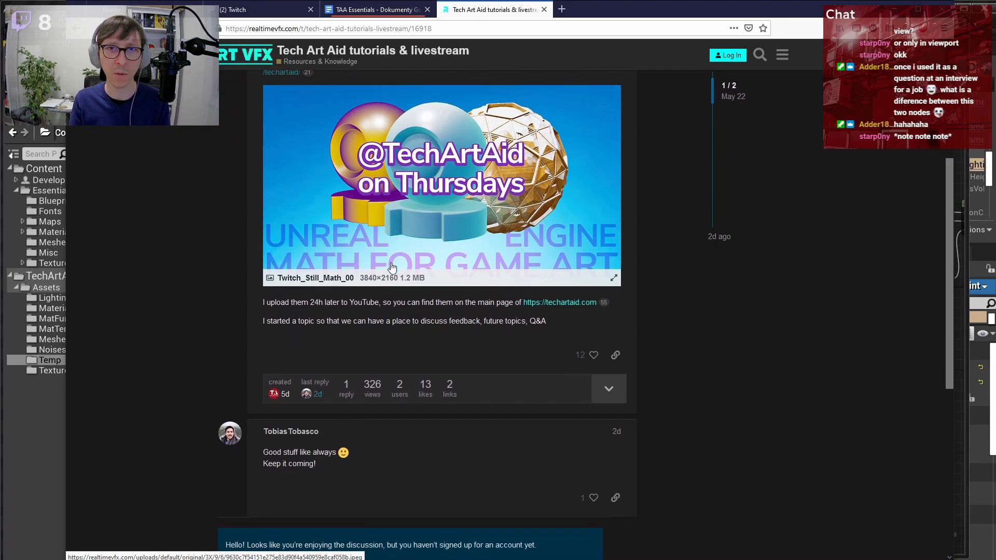
scroll(391, 264, "up", 6)
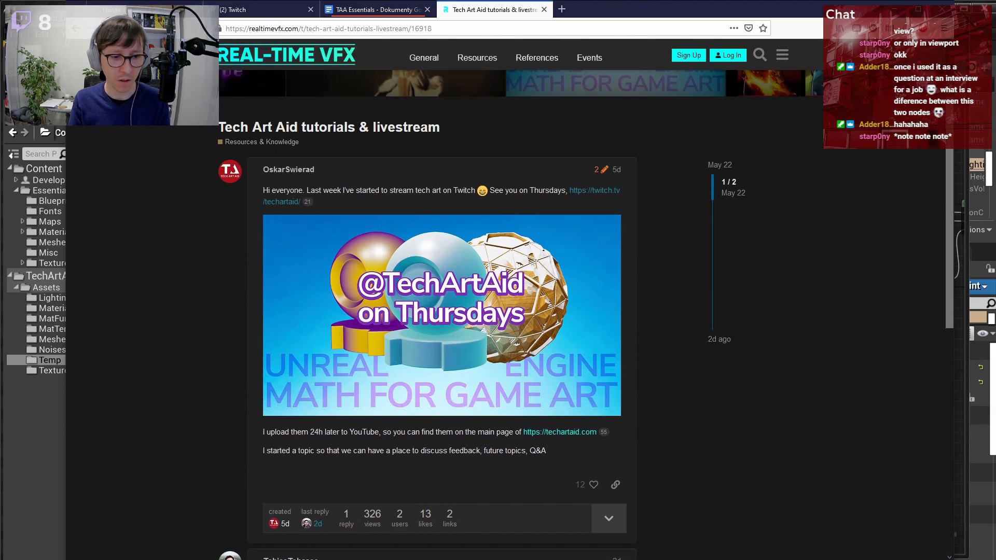
left_click_drag(617, 9, 995, 26)
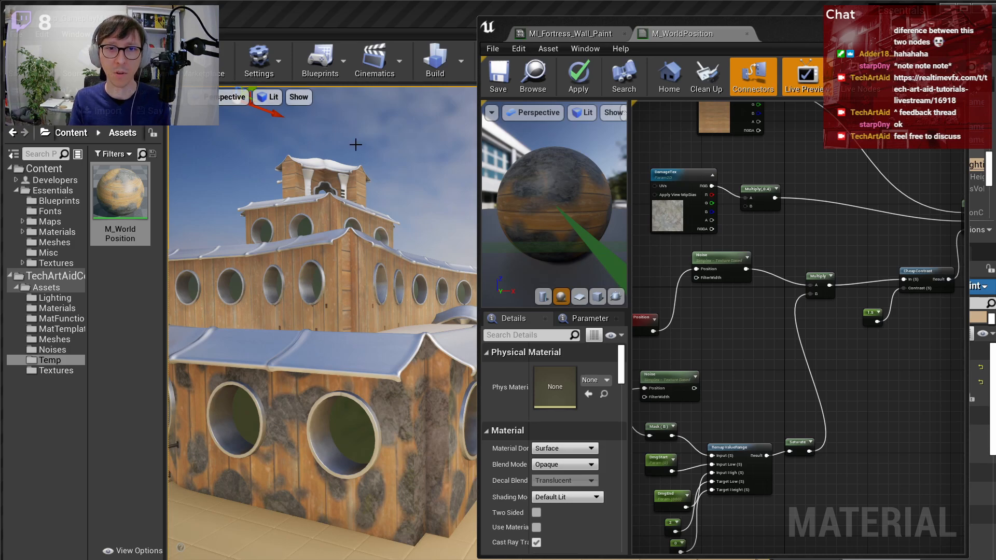
- Shift the material editor window aside and examine the damage around the fortress entrance and ground-floor walls
left_click_drag(657, 23, 702, 21)
right_click_drag(445, 193, 426, 196)
key("s")
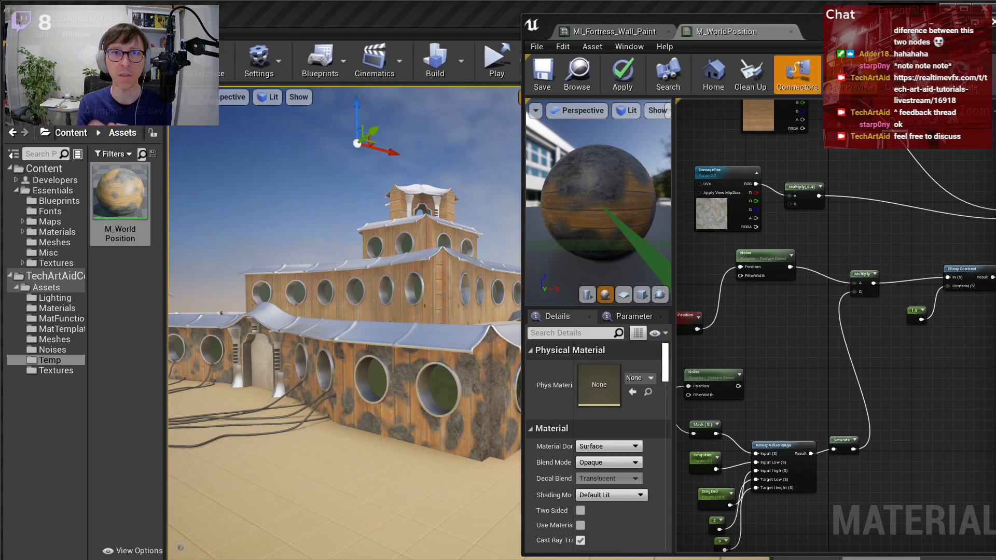
right_click_drag(488, 319, 449, 332)
scroll(803, 365, "down", 4)
scroll(803, 365, "up", 3)
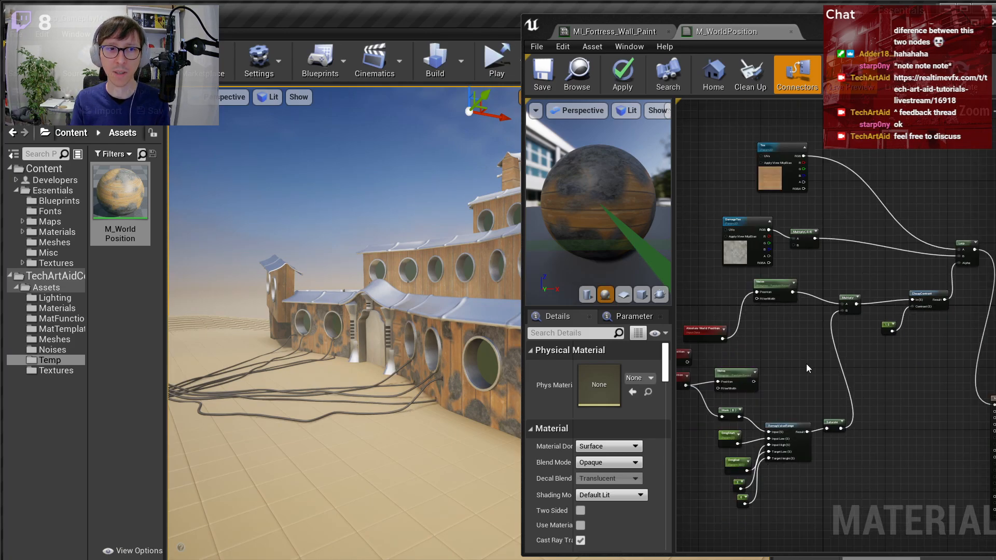
right_click_drag(376, 283, 353, 282)
key("w")
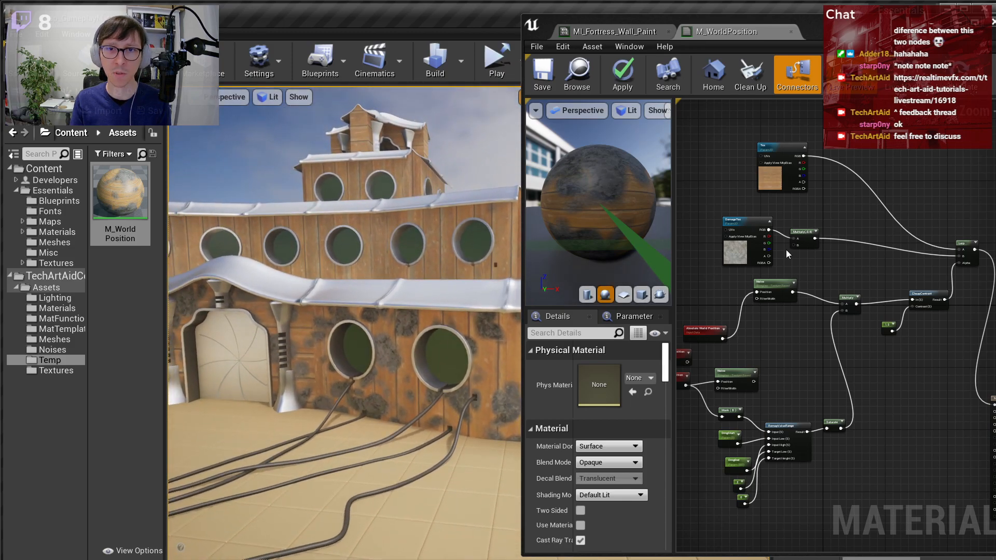
- Set Const B of the Multiply node after DamageTex to 5
left_click(747, 247)
scroll(857, 260, "up", 3)
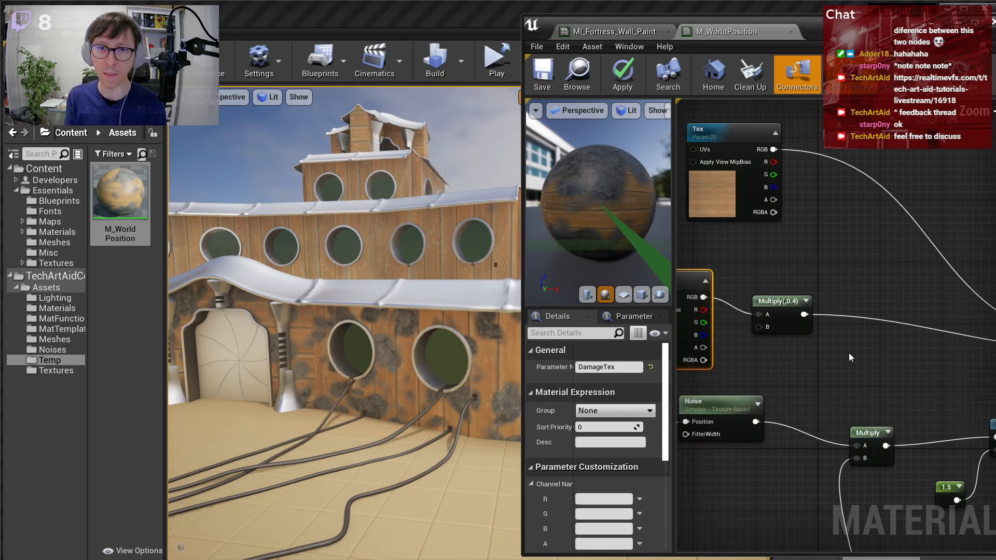
left_click(779, 302)
left_click(607, 381)
type("5")
key("Return")
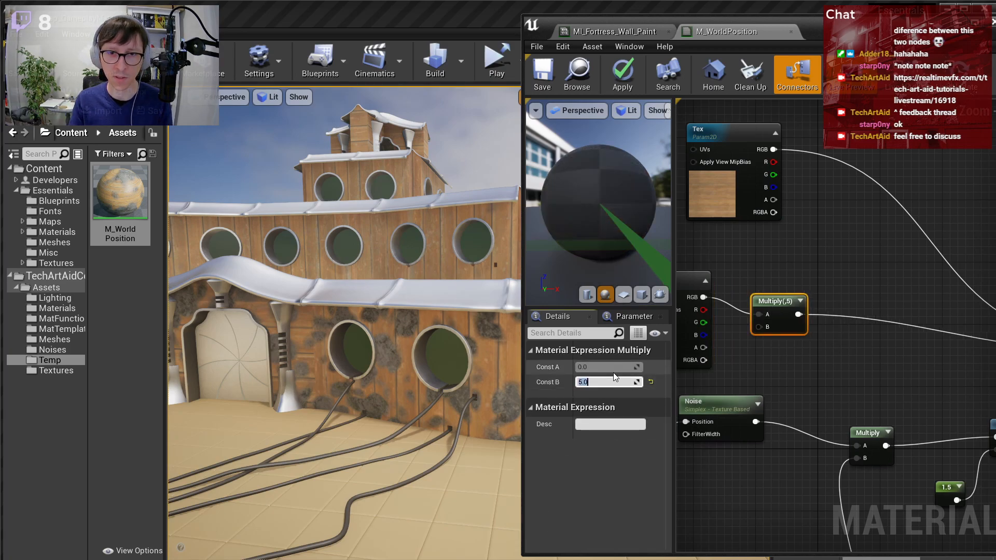
scroll(879, 313, "down", 3)
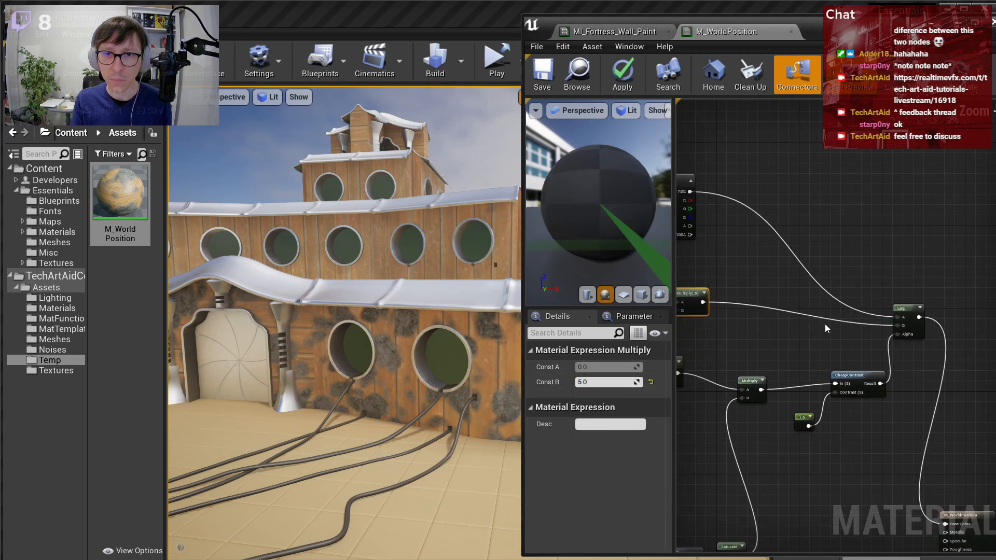
- Move the Tex node higher in the graph and bring DamageTex with its Multiply node closer to the Lerp
scroll(825, 328, "down", 2)
scroll(801, 284, "up", 1)
right_click_drag(775, 293, 842, 307)
left_click_drag(813, 220, 829, 148)
right_click_drag(852, 279, 785, 273)
left_click_drag(711, 281, 846, 327)
left_click(865, 297)
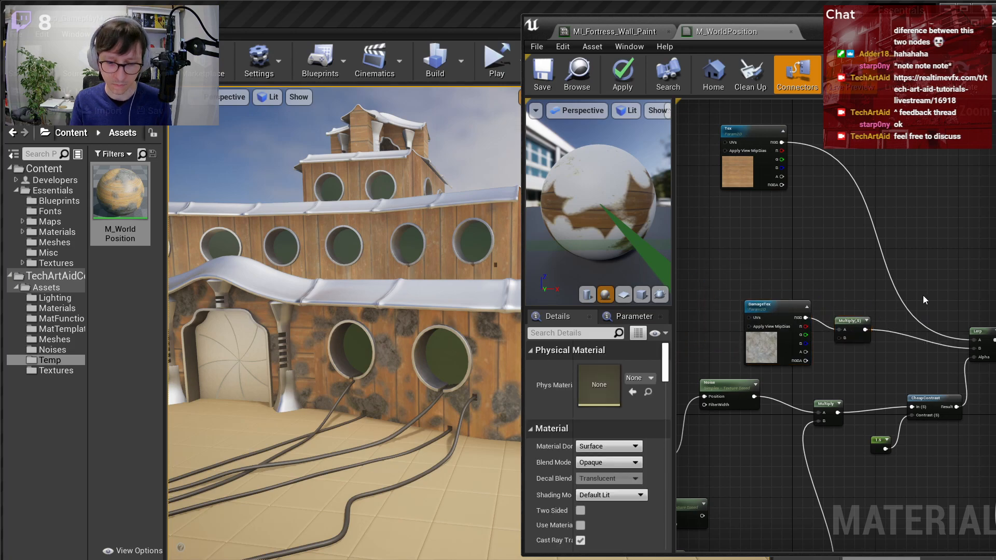
- Add a Multiply node combining the brightened DamageTex with the CheapContrast result, and delete the Lerp node
left_click(936, 287)
left_click_drag(957, 406, 940, 309)
left_click_drag(865, 329, 940, 301)
right_click_drag(975, 317, 916, 308)
left_click(938, 325)
key("Delete")
- Place Tex beside the material output, connect its RGB to Base Color, and reposition the new Multiply node
scroll(830, 251, "down", 2)
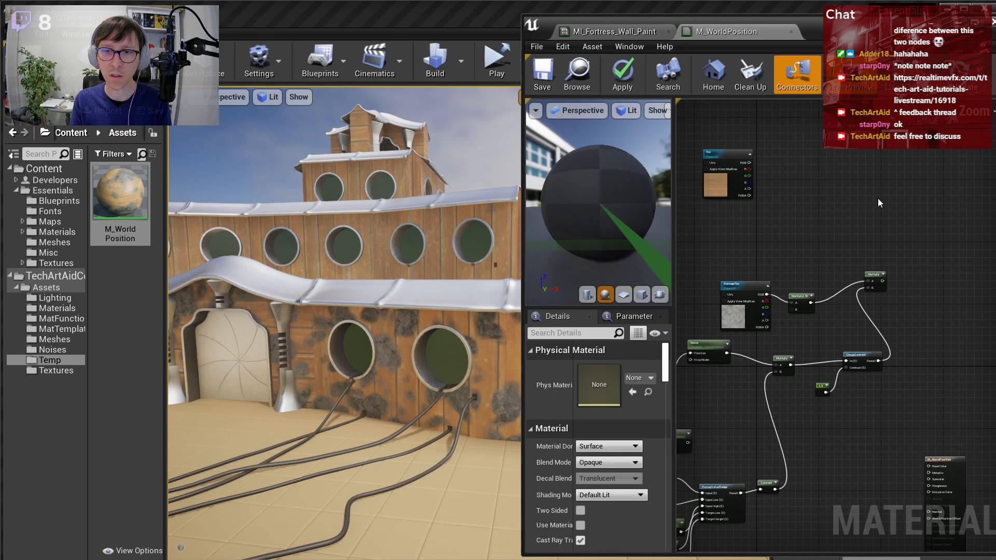
left_click_drag(747, 161, 944, 270)
right_click_drag(940, 342, 804, 235)
left_click_drag(808, 354, 877, 228)
left_click_drag(819, 168, 869, 235)
right_click_drag(797, 255, 912, 289)
left_click_drag(852, 208, 888, 280)
right_click_drag(834, 332, 890, 397)
scroll(808, 331, "up", 2)
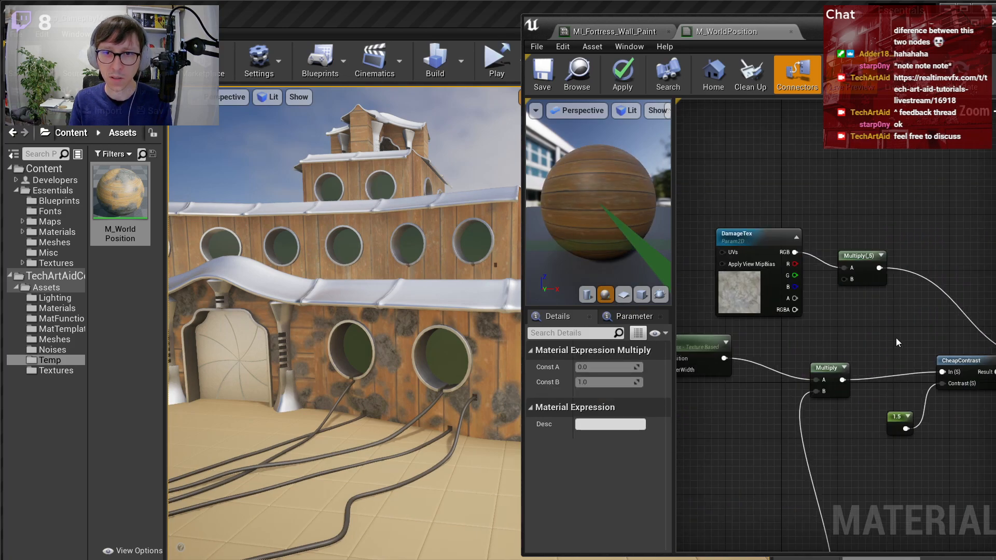
- Add a second Multiply node after the masked damage Multiply and route its output into Emissive Color
right_click_drag(904, 336, 677, 320)
left_click_drag(845, 339, 860, 364)
right_click_drag(767, 352, 895, 360)
key("m")
left_click(909, 348)
left_click_drag(846, 347, 974, 371)
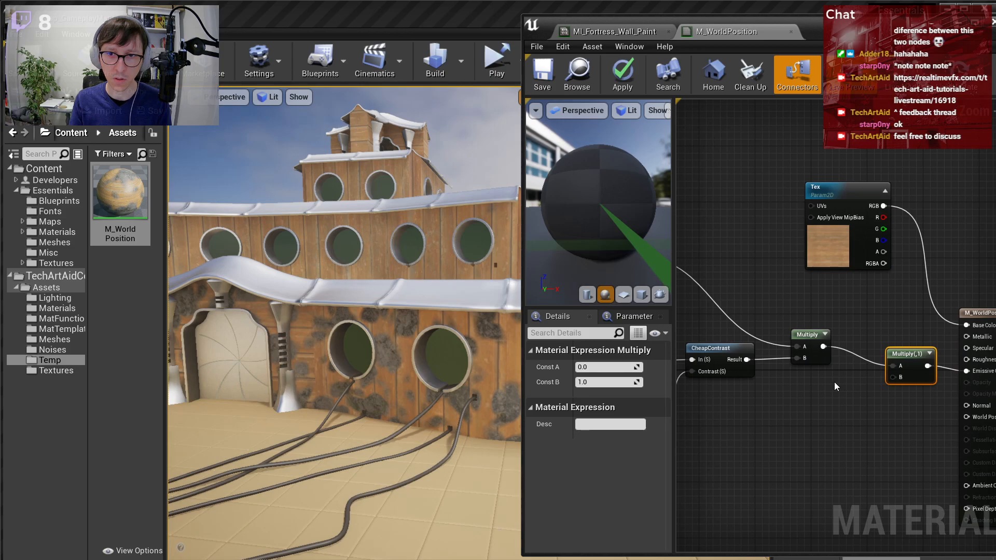
- Try feeding a Constant3Vector into the second Multiply node's B input, and delete the constant
key("3")
left_click(834, 381)
left_click_drag(834, 382, 819, 377)
left_click_drag(872, 395, 900, 377)
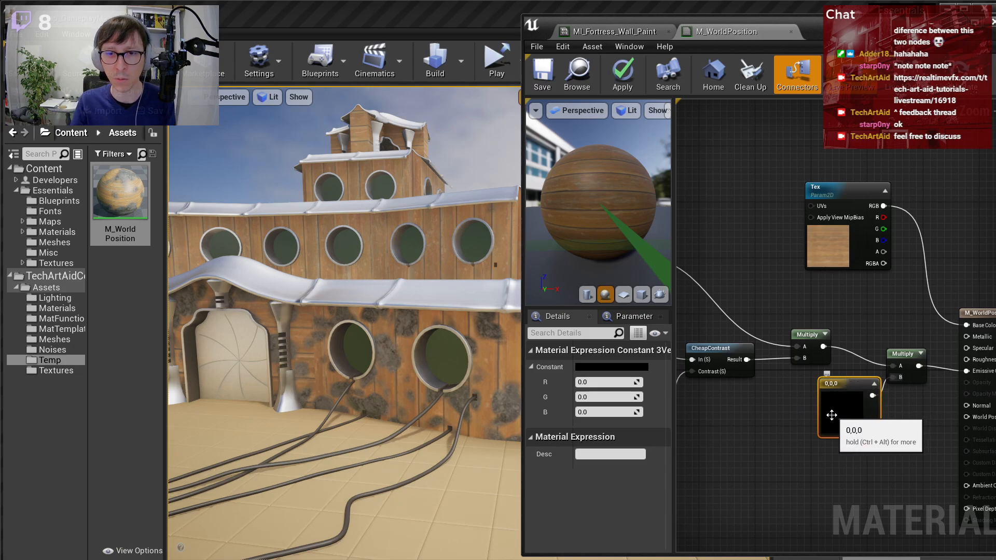
scroll(816, 410, "down", 3)
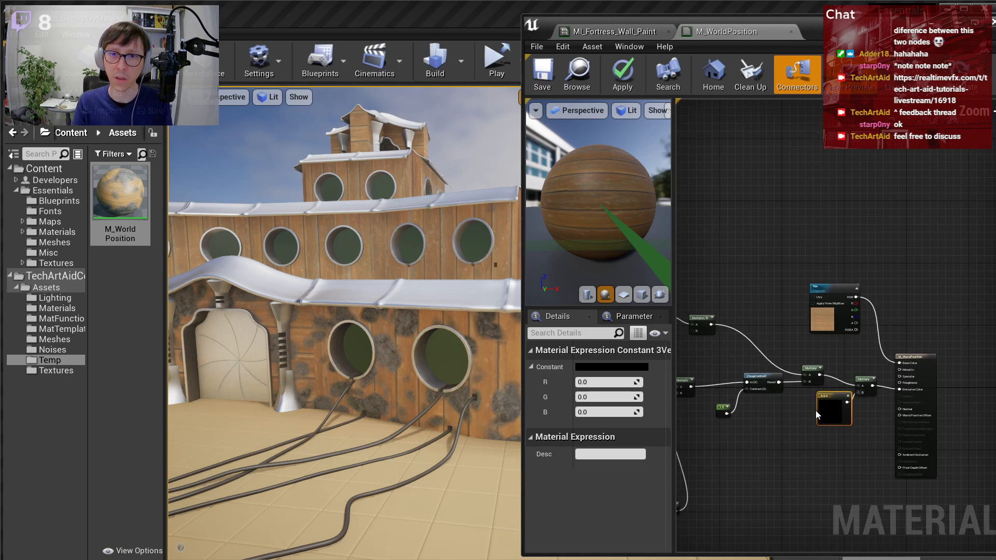
key("Delete")
- Add a scalar parameter named EmissionStrength and connect it to the second Multiply node's B input
left_click_drag(934, 244, 843, 368)
left_click(888, 393)
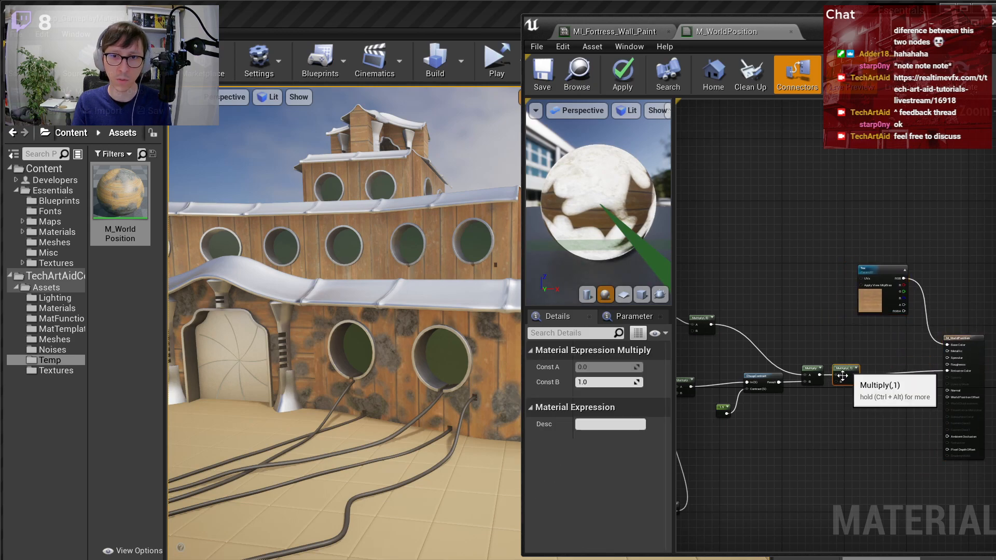
scroll(819, 405, "up", 2)
key("s")
left_click(782, 391)
type("Emissio")
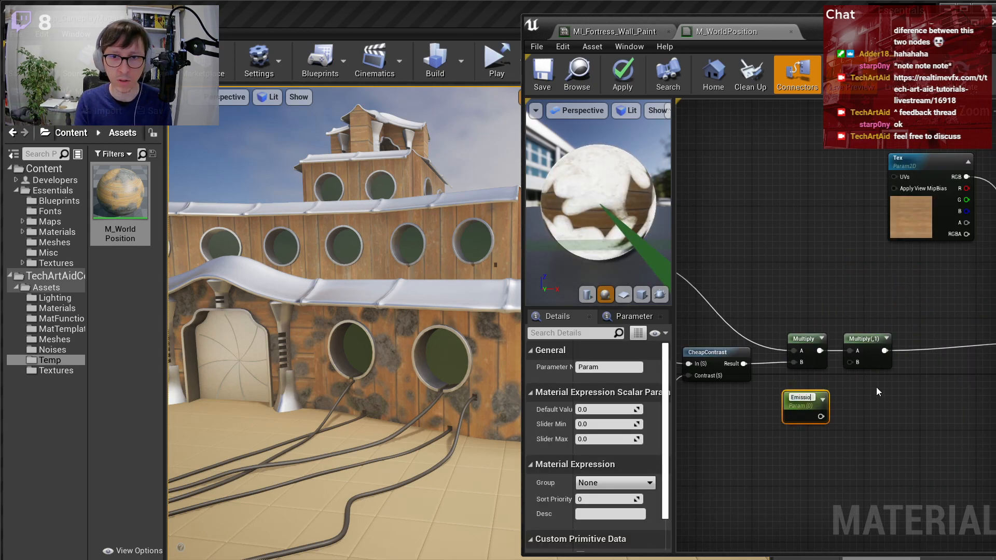
type("nStrength")
key("Return")
left_click_drag(840, 415, 932, 373)
- Insert a BlackBody node between the second Multiply node and Emissive Color
right_click(926, 356)
type("black")
key("Return")
right_click_drag(962, 377, 831, 400)
left_click_drag(833, 393, 918, 365)
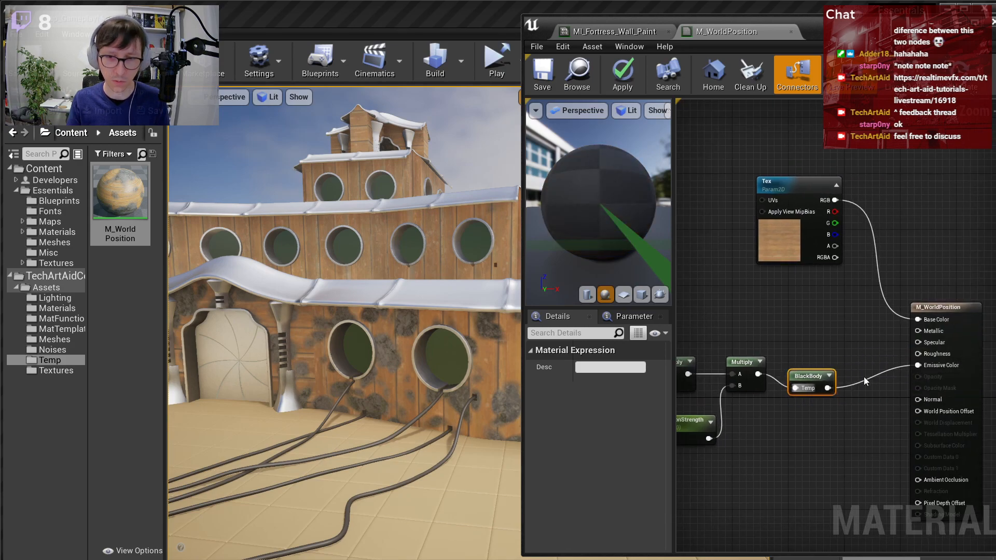
- Add another Multiply node between BlackBody and Emissive Color
key("m")
left_click(868, 378)
left_click_drag(827, 389, 871, 391)
left_click_drag(880, 397, 878, 396)
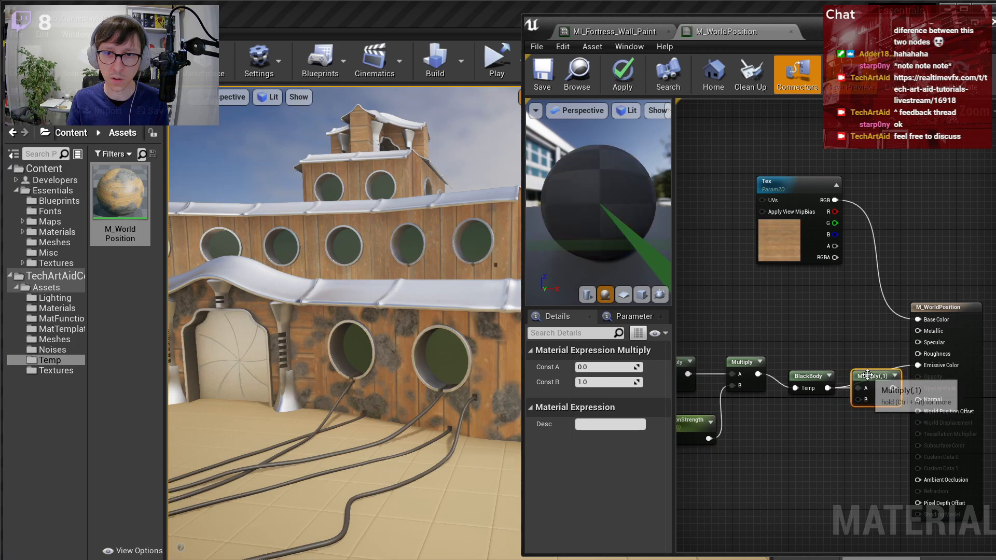
- Move the EmissionStrength parameter to the B input of the Multiply node after BlackBody, and set its default value to 10
right_click_drag(698, 421, 781, 411)
left_click(781, 411)
key("ctrl+x")
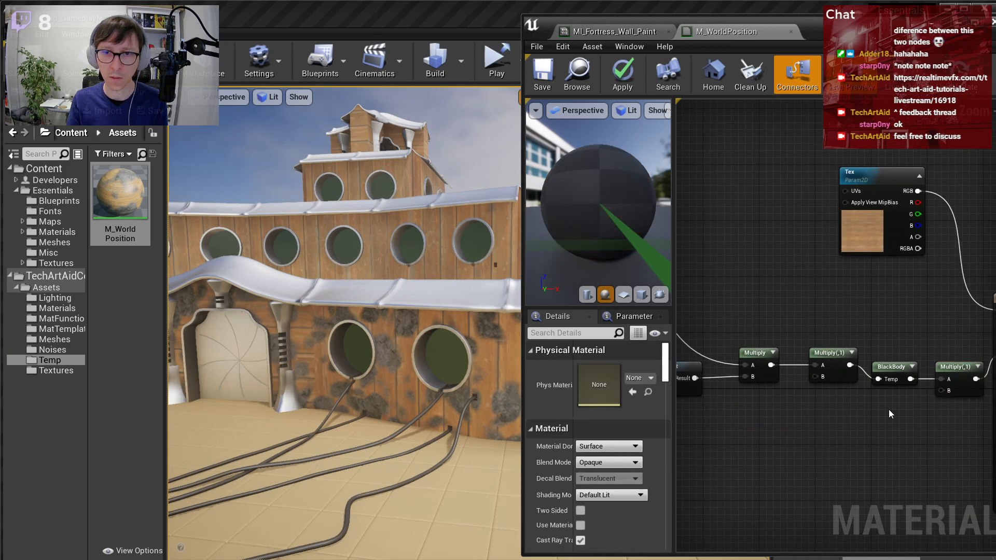
key("ctrl+v")
left_click_drag(921, 416, 941, 391)
left_click(622, 410)
type("1")
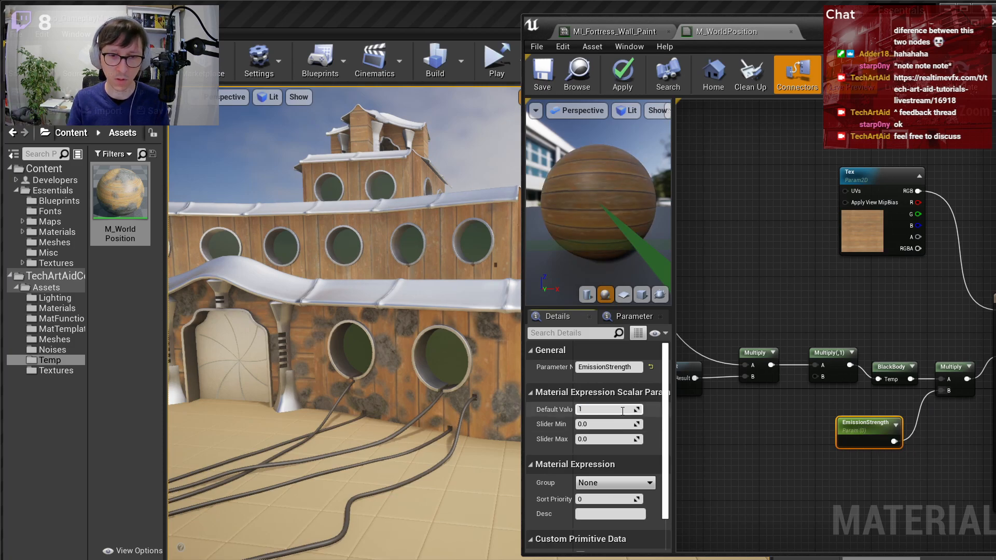
type("0")
- Add a scalar parameter named TemperatureScale and connect it to the B input of the Multiply node before BlackBody
left_click(796, 406)
left_click(749, 402)
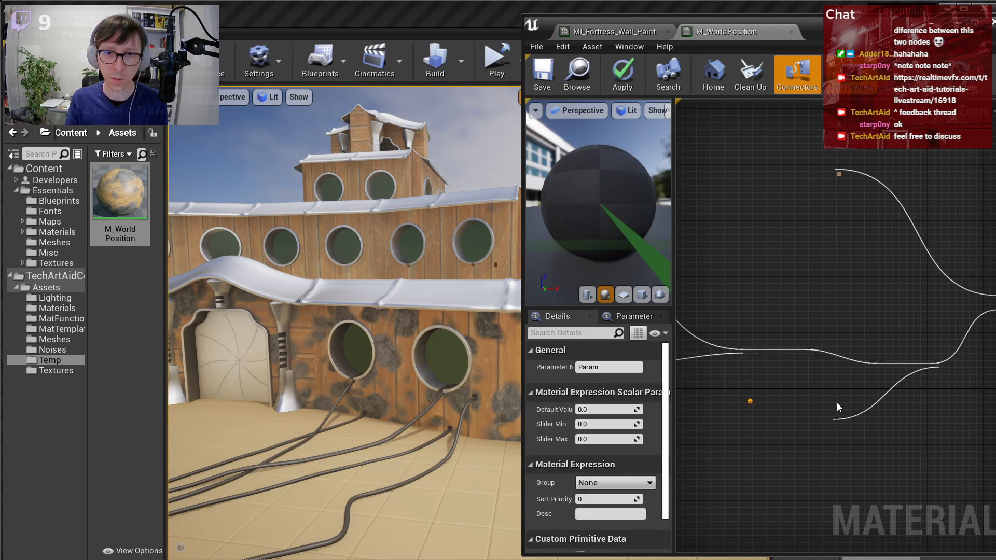
type("Temper")
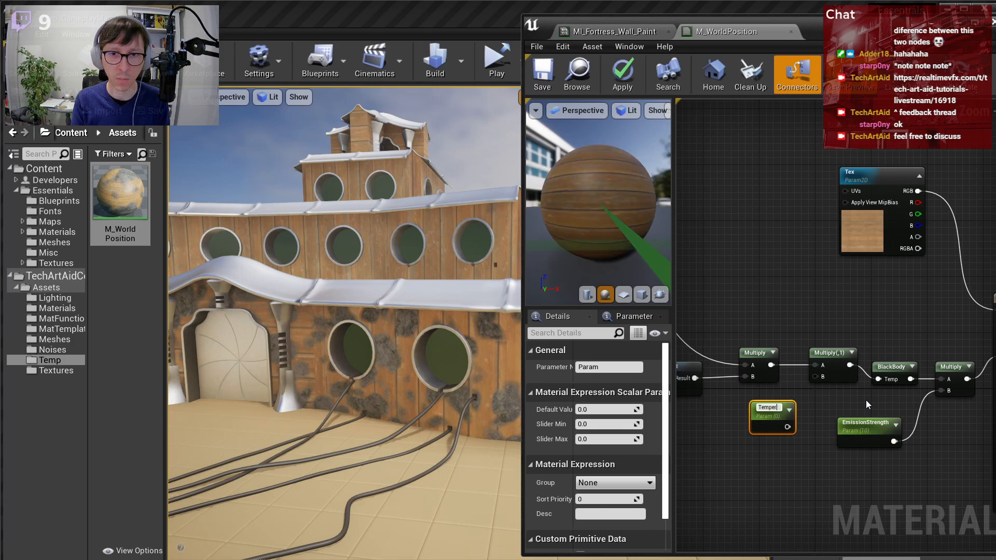
type("atureScale")
key("Return")
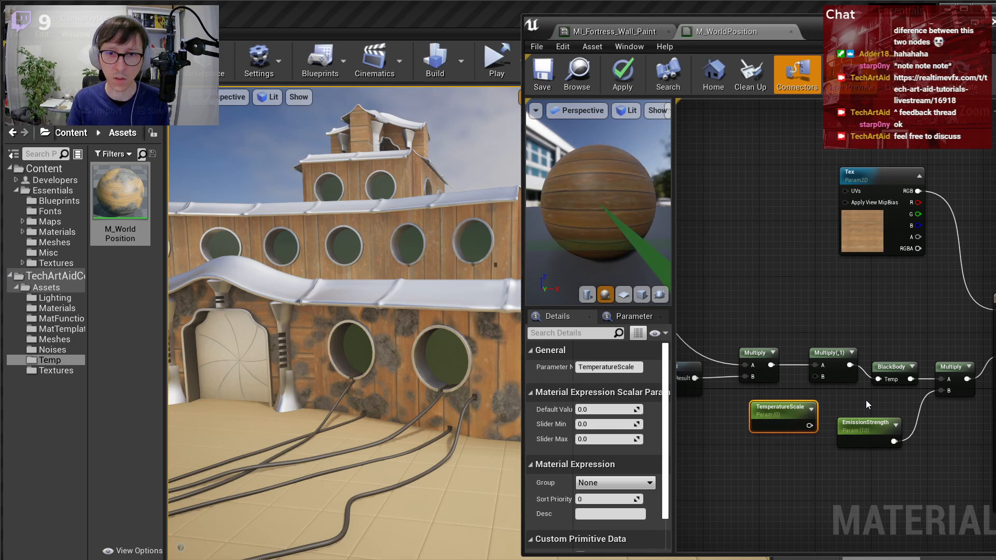
left_click_drag(810, 425, 816, 376)
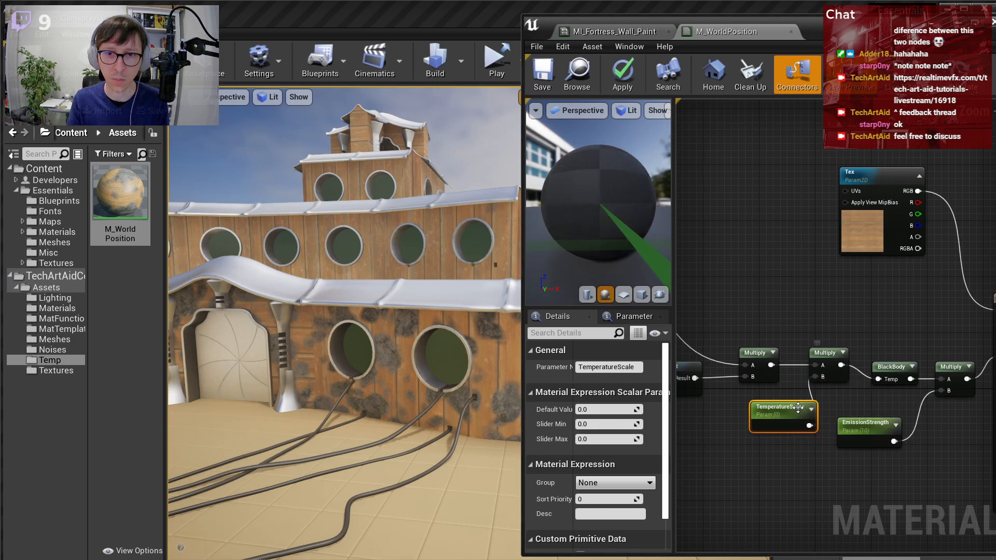
left_click_drag(778, 407, 752, 403)
- Set TemperatureScale's default value to 10000 and apply the material
left_click(632, 408)
type("100")
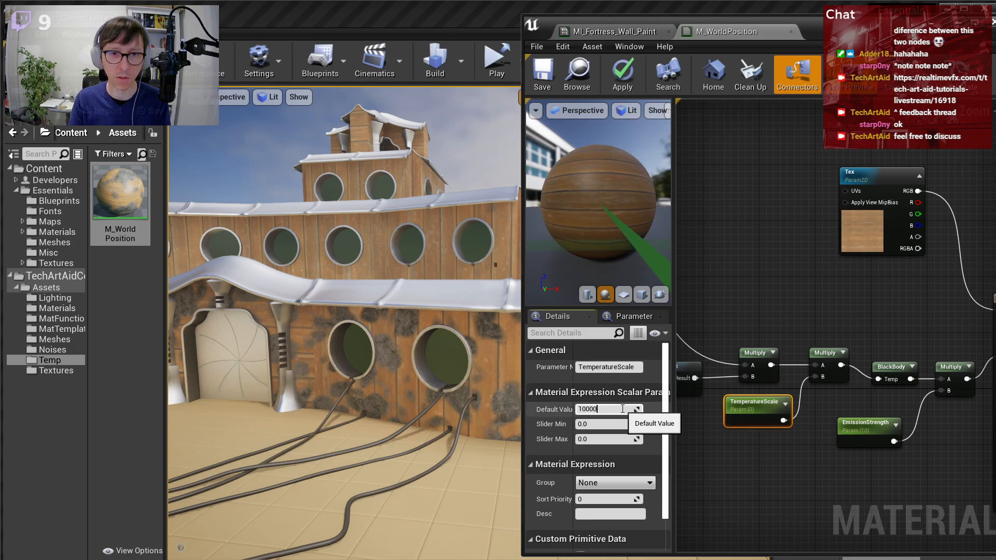
type("00")
key("Return")
left_click(619, 75)
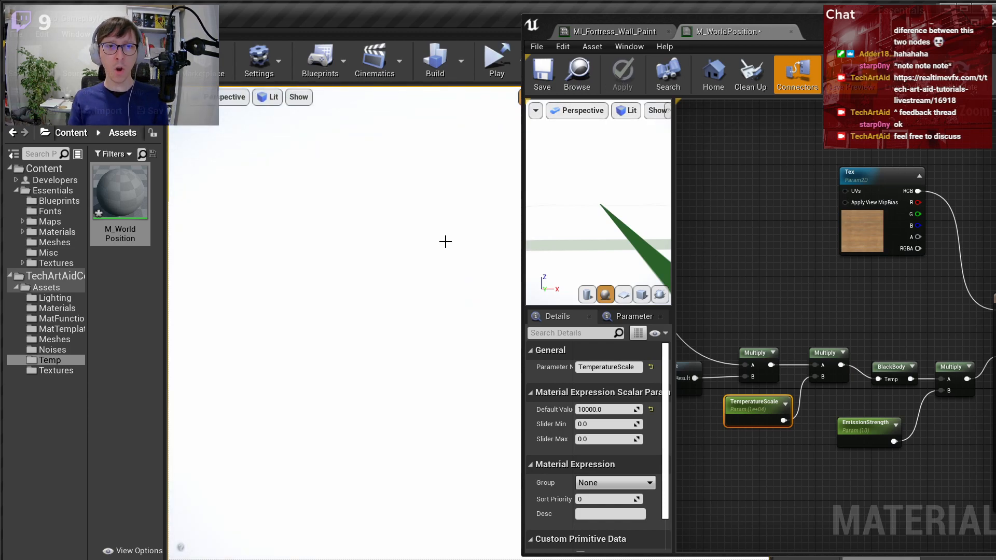
- Try EmissionStrength default values of 0 and 0.1
left_click(862, 427)
left_click(625, 409)
type("0")
key("Return")
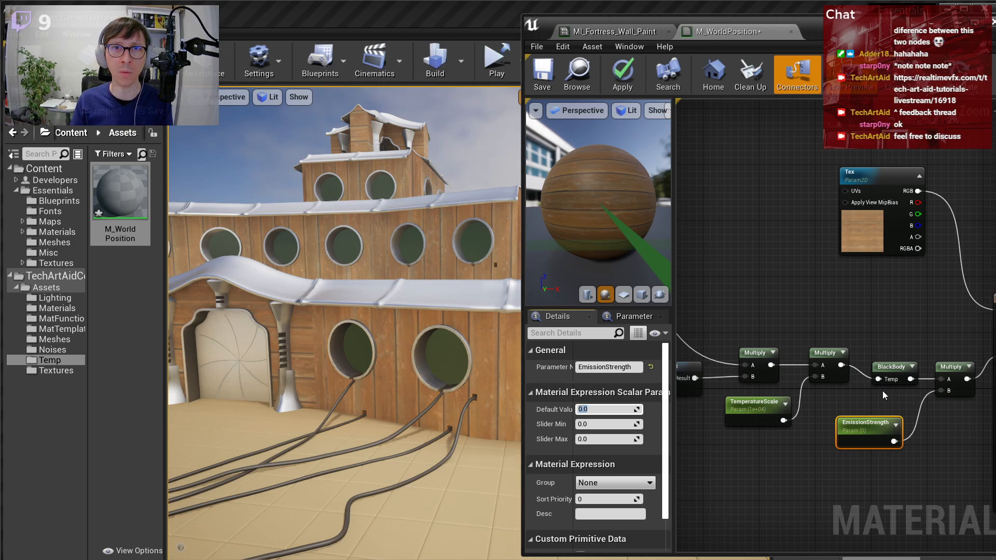
type("0.1")
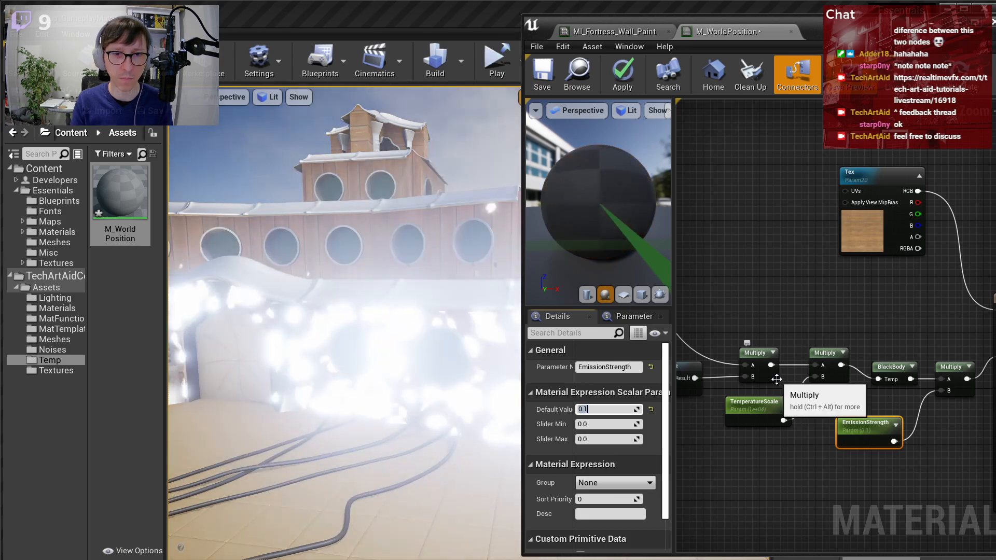
- Try TemperatureScale default values of 100, 5000, 4000, 3000 and 2000 to compare the glow on the fortress wall
left_click(755, 404)
left_click(596, 410)
type("100")
key("Return")
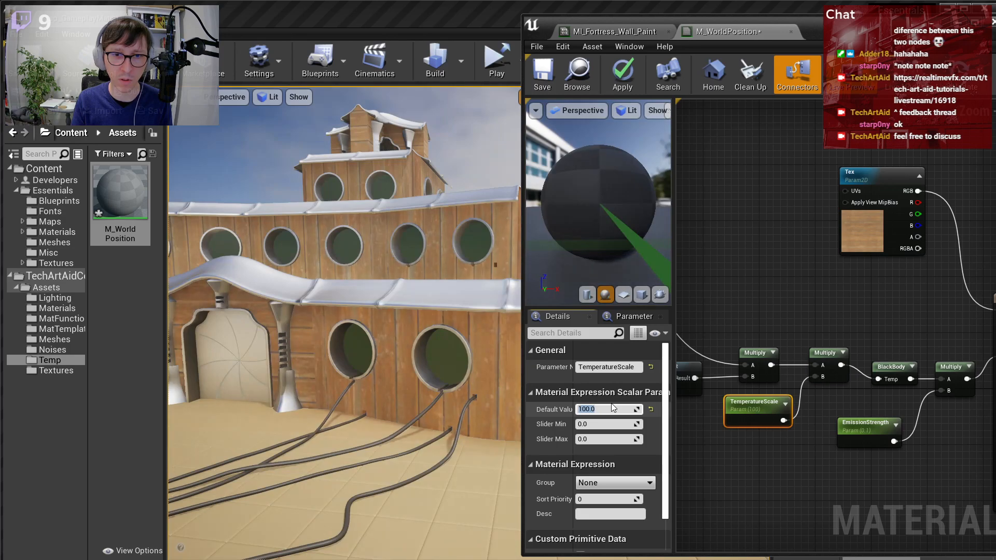
type("1000000")
key("Return")
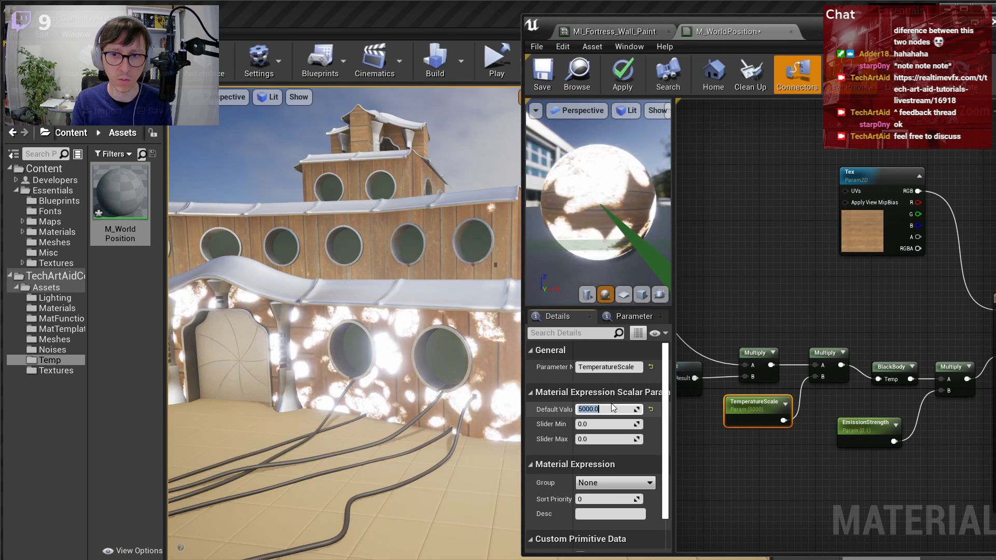
type("4000")
key("Return")
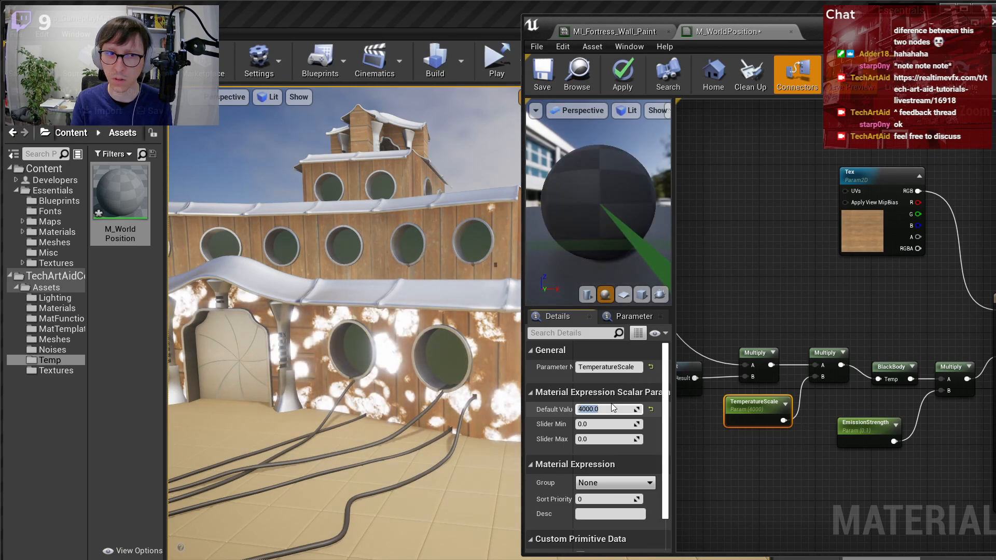
type("3000")
key("Return")
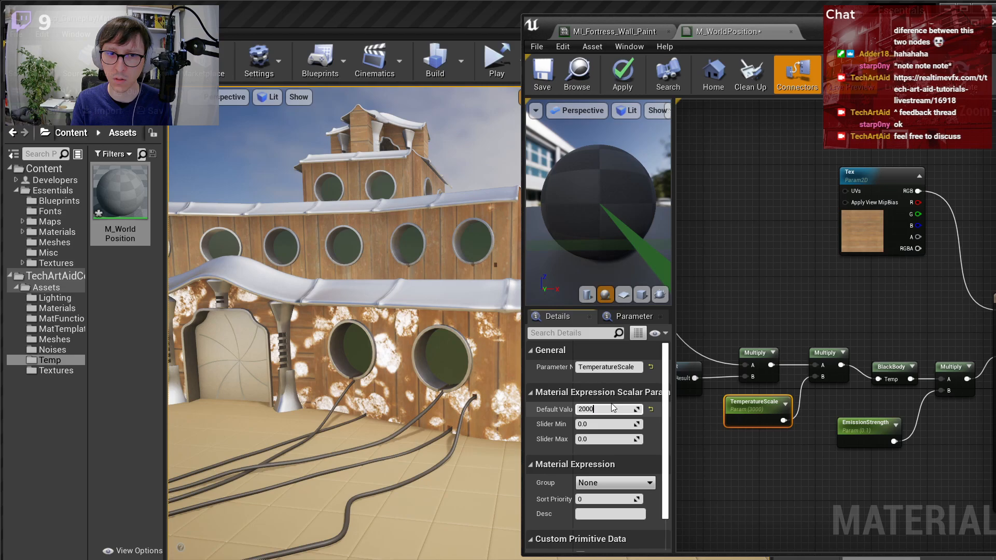
key("Return")
- Try TemperatureScale default values of 1000, 5000 and 500 with the burning wall seen up close
right_click_drag(457, 373, 477, 383)
key("w")
right_click_drag(349, 338, 349, 340)
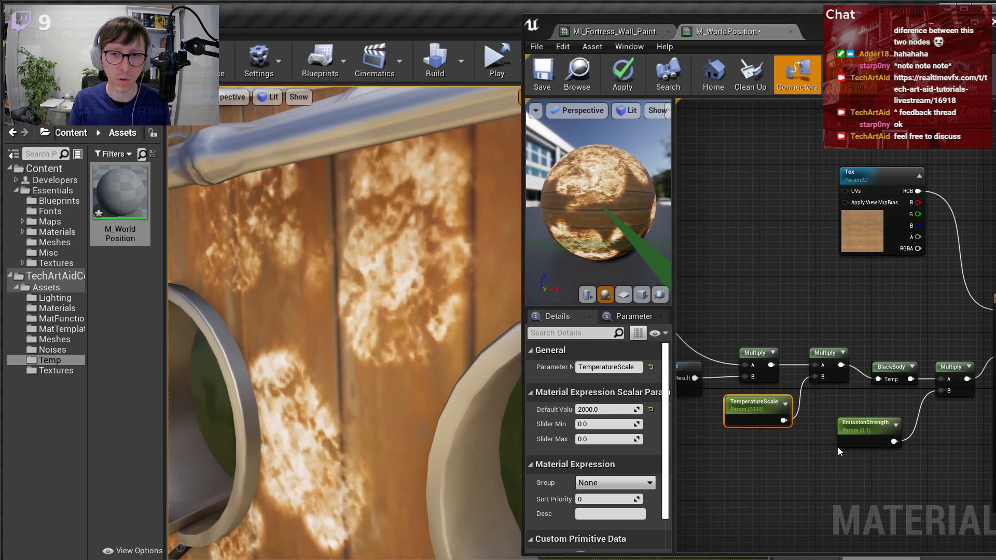
left_click(636, 409)
type("1000")
key("Return")
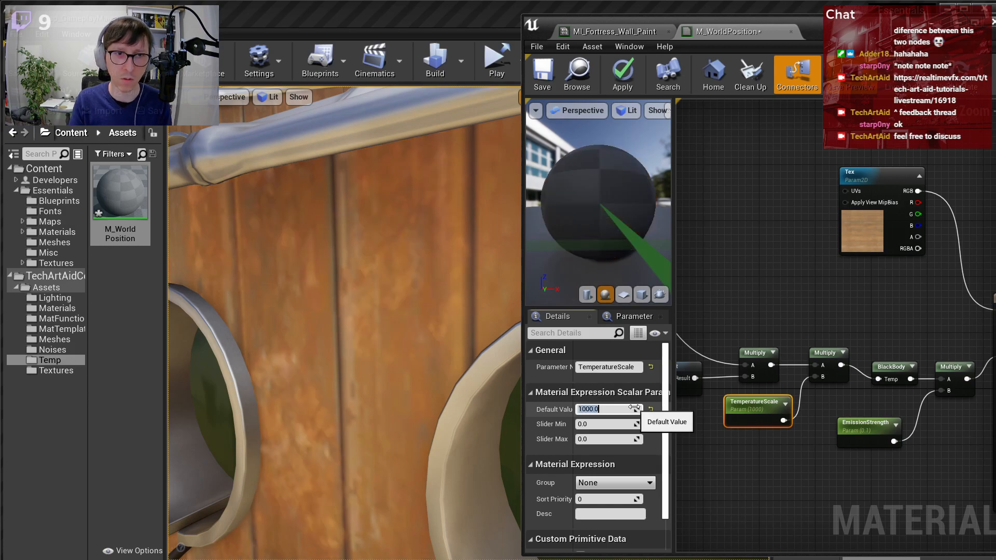
type("5000")
key("Return")
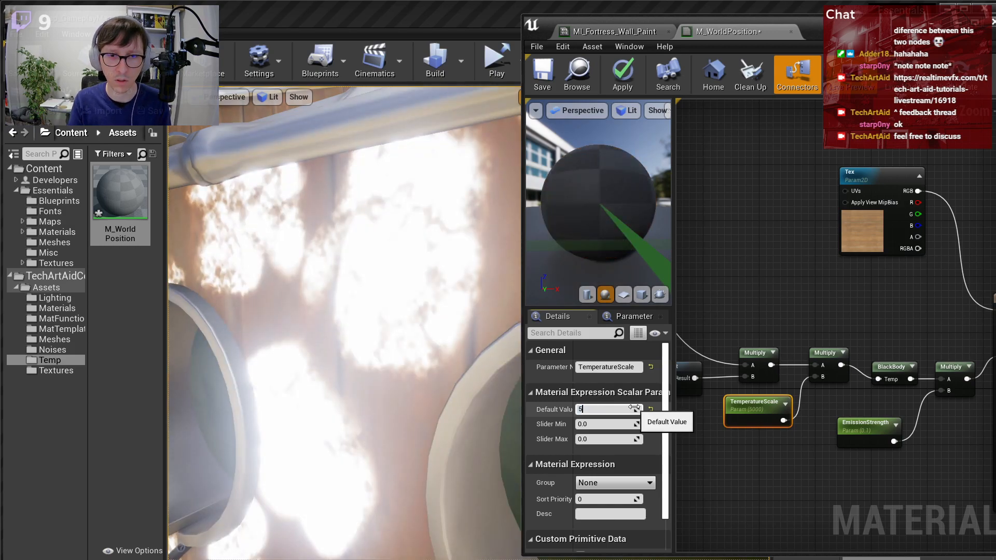
key("Return")
- Set EmissionStrength's default value to 100 and check the glow across the fortress front
left_click(865, 423)
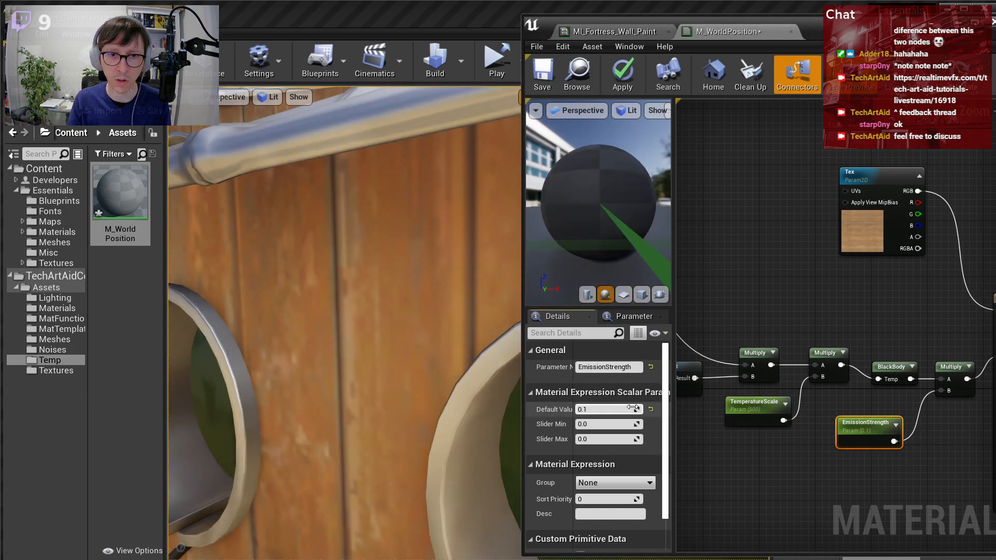
left_click(634, 408)
type("100")
key("Return")
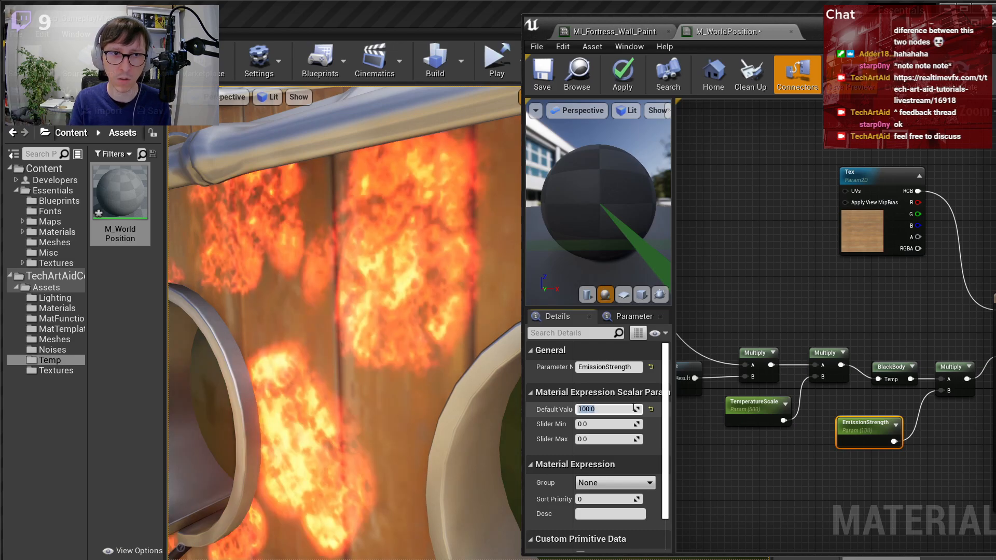
key("s")
right_click_drag(355, 306, 354, 283)
key("a")
key("d")
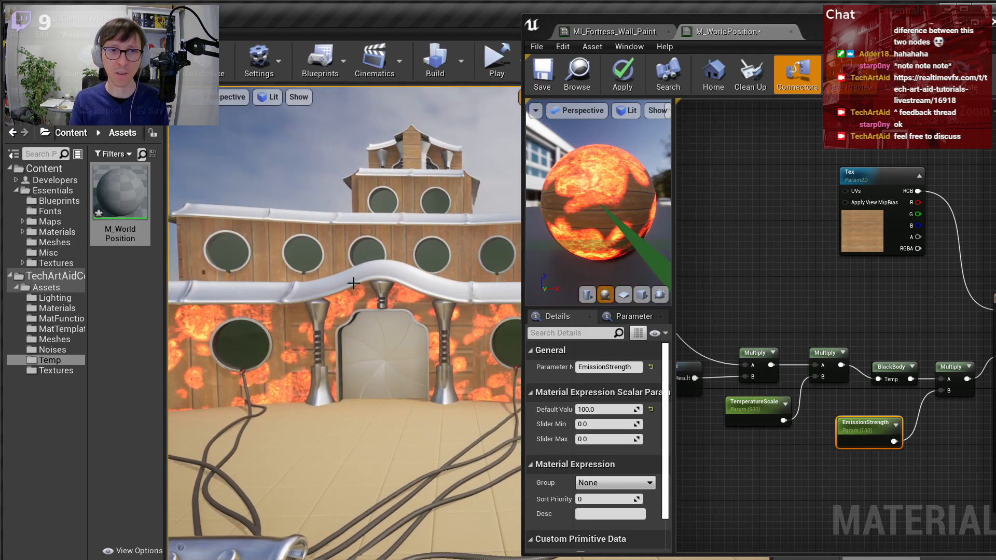
- Set TemperatureScale's default value to 700 and save the material
left_click(754, 407)
left_click(607, 408)
key("Return")
key("s")
mouse_move(363, 311)
right_mouse_down()
mouse_move(352, 312)
mouse_move(404, 311)
mouse_move(345, 309)
right_mouse_up()
left_click(545, 76)
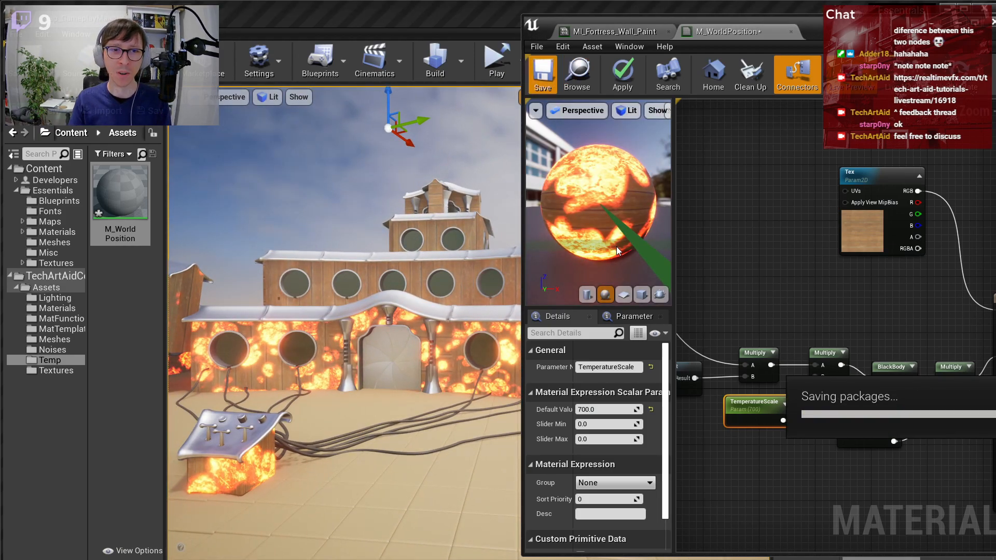
- Narrow the material editor window and select the small device in front of the fortress
right_click_drag(440, 334, 373, 358)
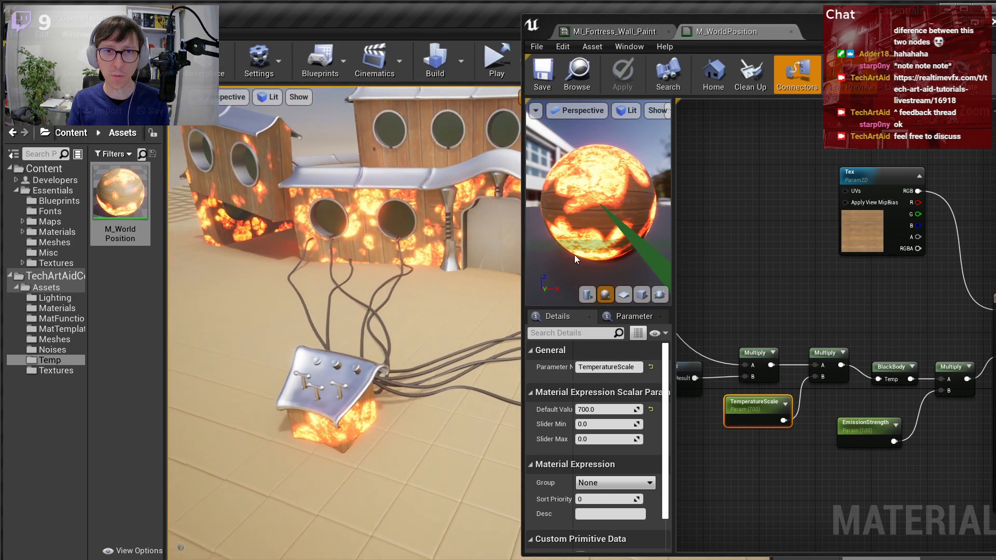
left_click_drag(522, 71, 628, 71)
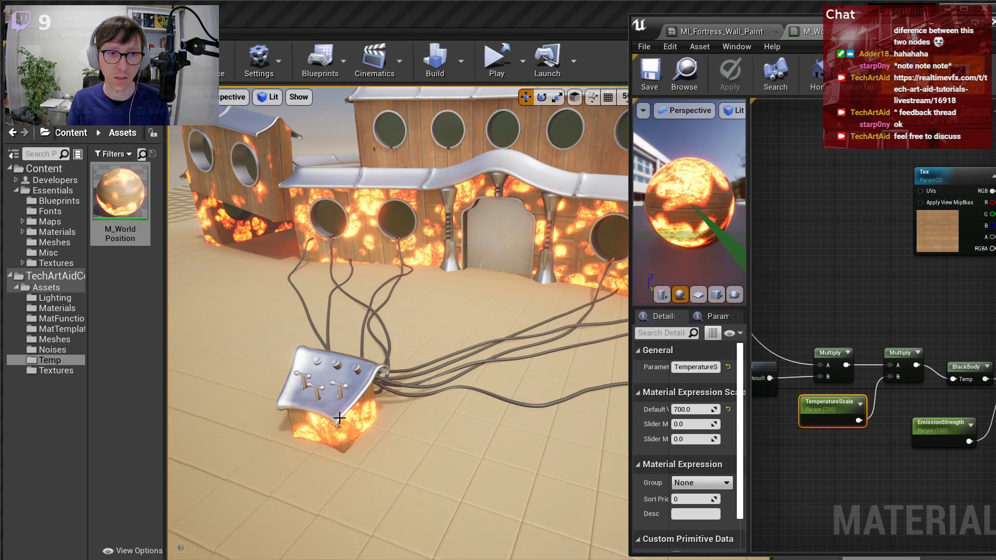
left_click(397, 340)
right_click_drag(398, 339, 386, 340)
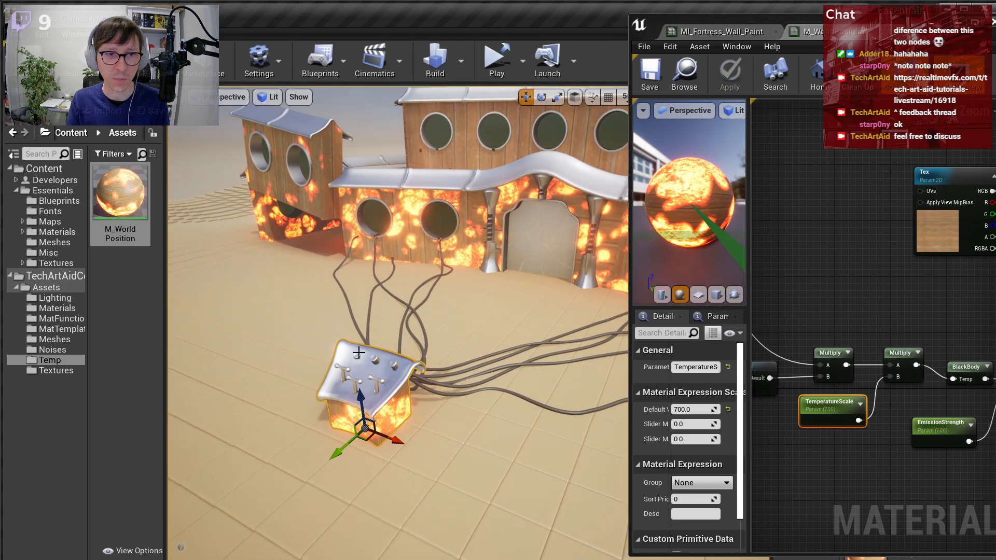
- Place the S_Essentials_Ghost mesh from Essentials/Meshes on the ground in front of the fortress and raise it
left_click(62, 242)
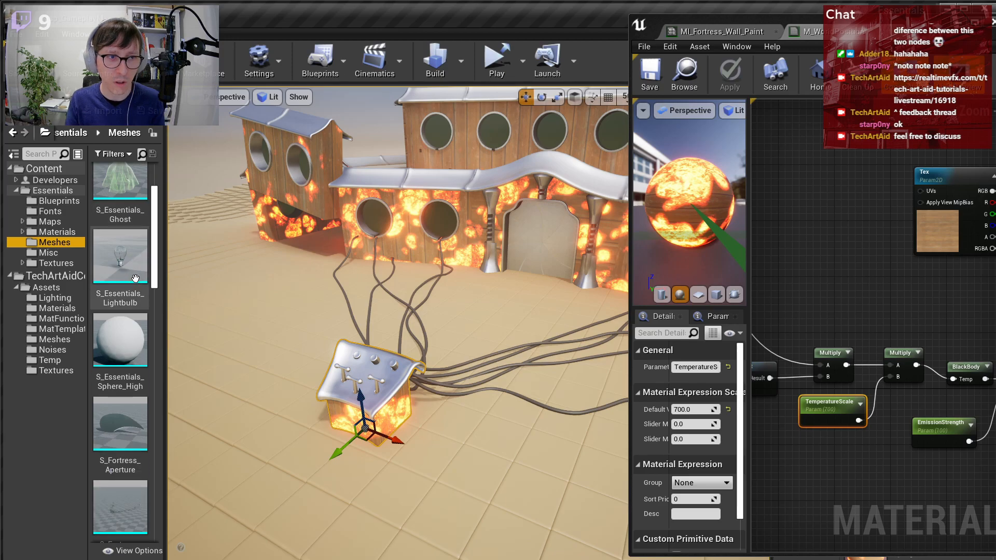
scroll(136, 277, "down", 1)
left_click(136, 272)
left_click_drag(463, 366, 406, 324)
key("w")
right_click_drag(406, 325, 429, 340)
key("a")
left_click_drag(430, 340, 429, 249)
right_click_drag(418, 359, 442, 396)
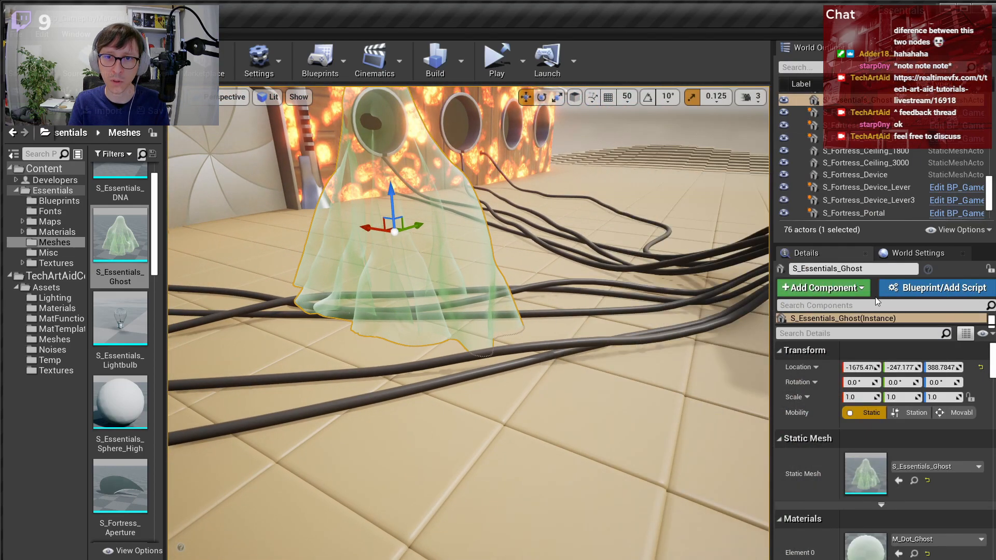
- Assign the M_Dot_Neon material to the ghost's Element 0 slot and view it against the burning wall
scroll(908, 441, "down", 3)
left_click(932, 457)
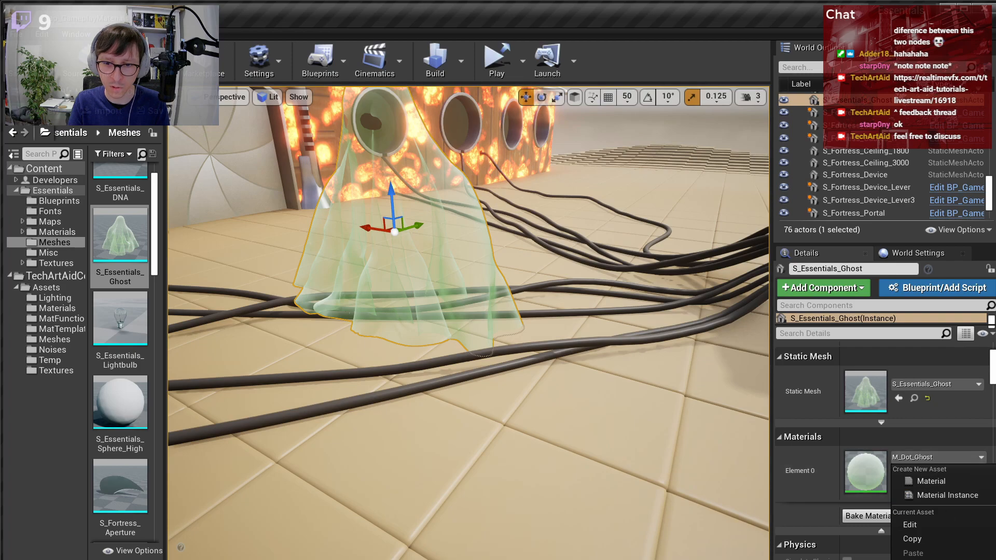
left_click(939, 559)
right_click_drag(467, 337, 412, 290)
left_click(586, 181)
right_click_drag(586, 182, 498, 189)
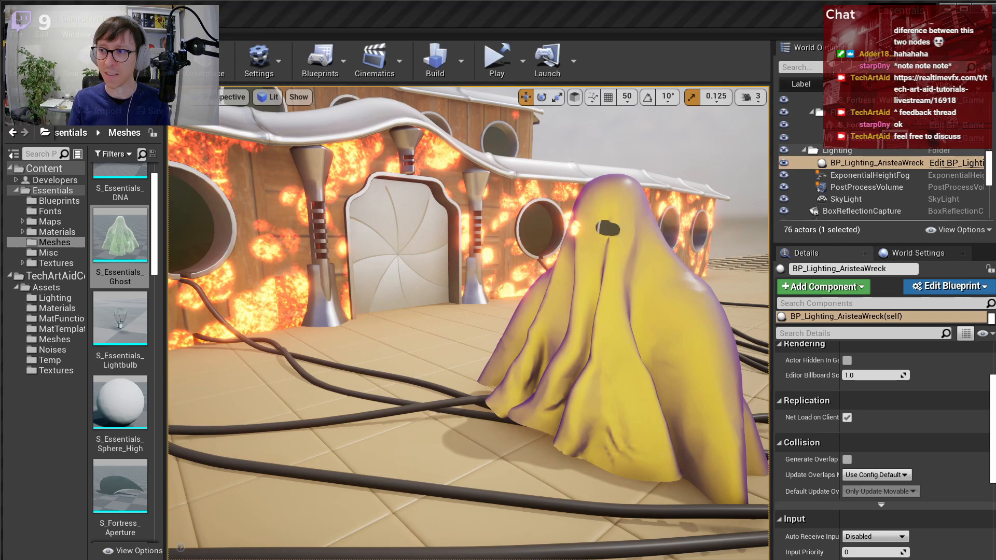
- Start converting the ghost actor to a Blueprint and create a Temp folder under Essentials as its location
right_click_drag(467, 267, 445, 267)
left_click(552, 261)
right_click_drag(552, 261, 607, 261)
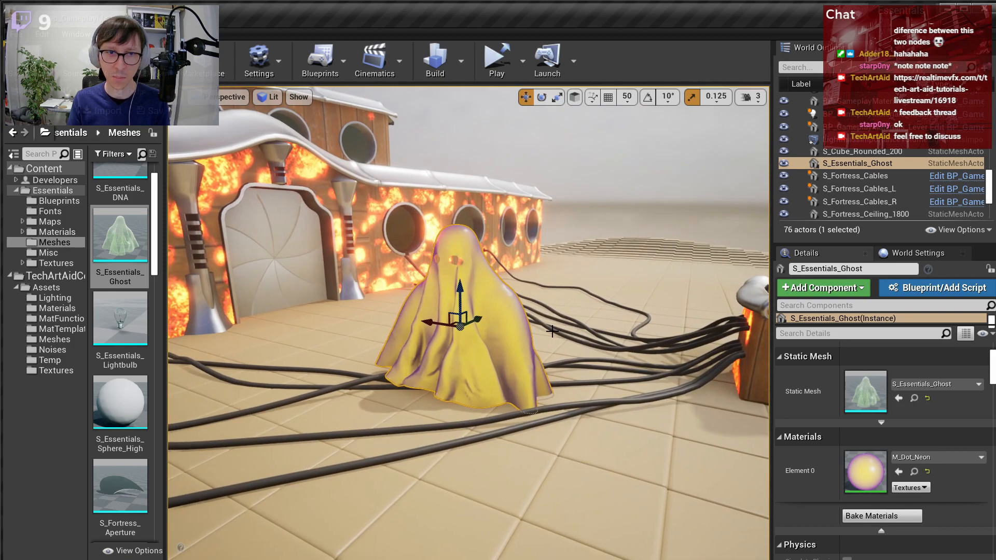
left_click(936, 288)
left_click(902, 360)
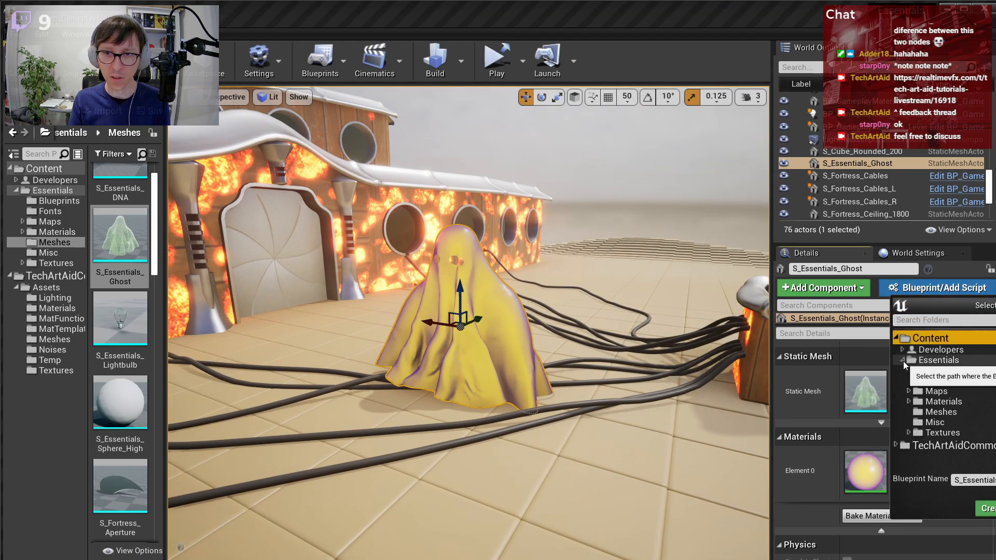
right_click(928, 362)
left_click(969, 370)
type("Temp")
key("Return")
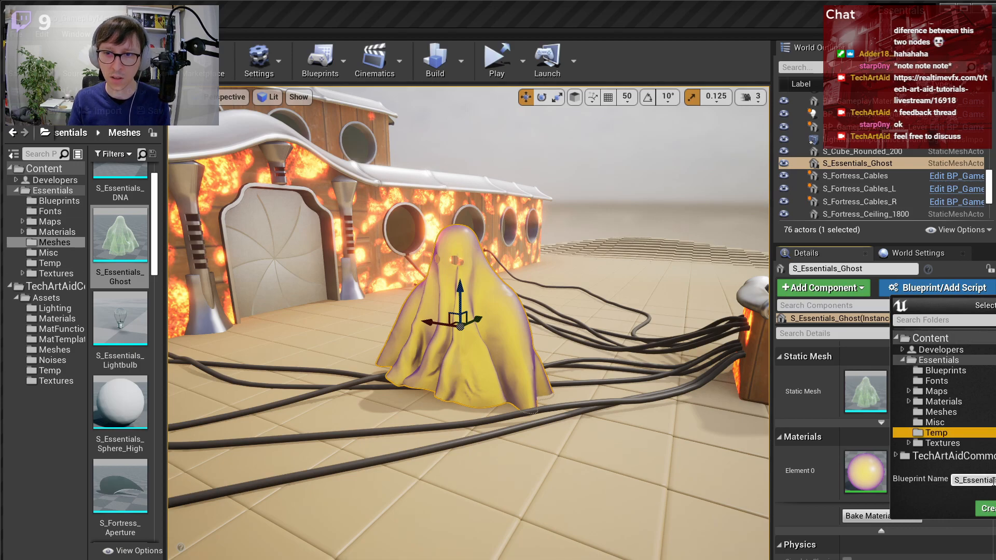
- Name the Blueprint BP_BurningGhost, create it, and reposition its editor window beside the level view
left_click(977, 478)
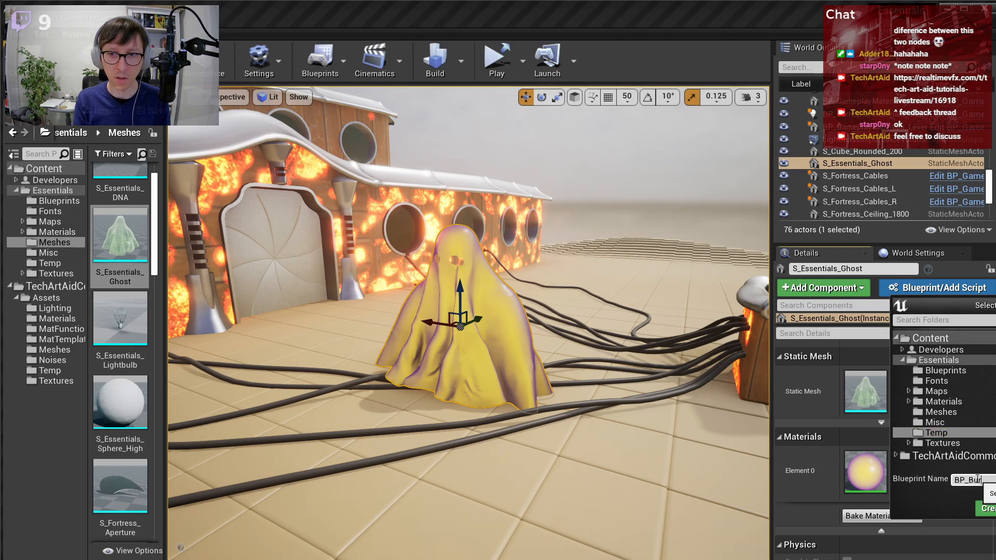
type("BP_Burning")
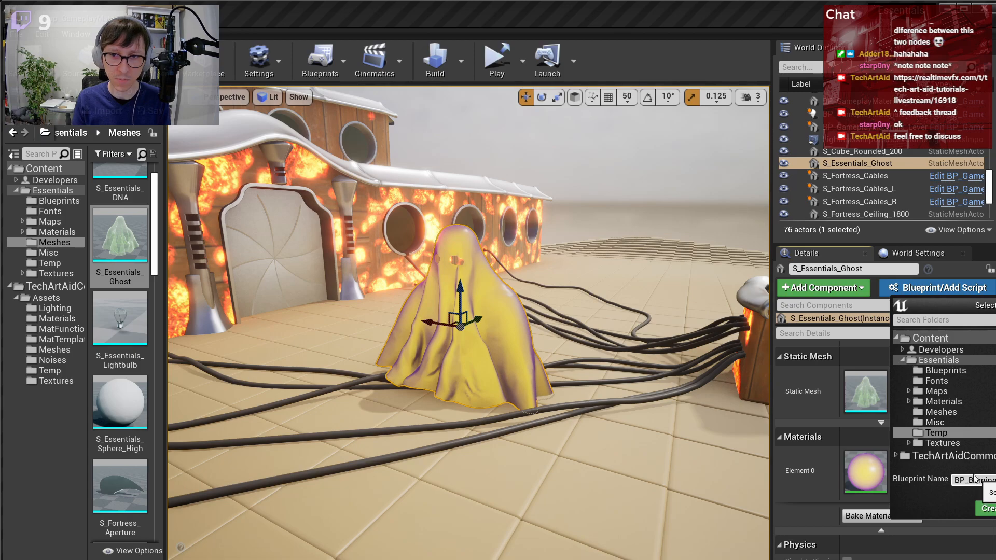
left_click_drag(959, 304, 559, 277)
type("Ghost")
left_click(602, 482)
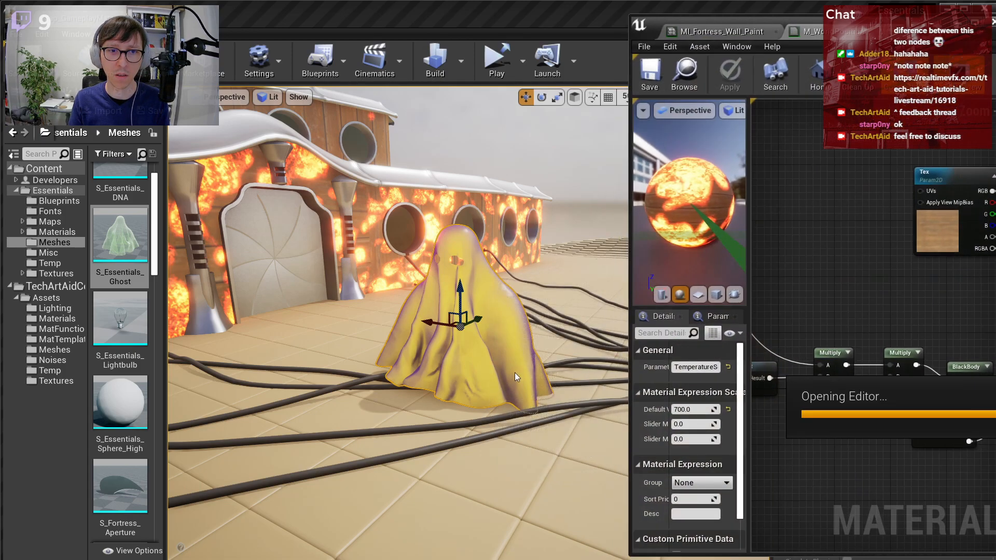
left_click_drag(808, 21, 695, 21)
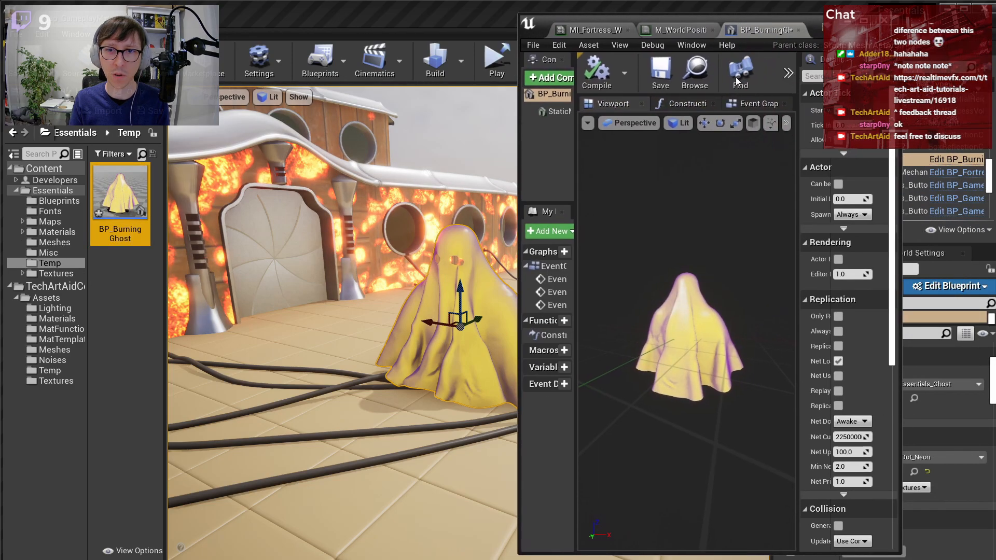
- Move the Blueprint editor aside and create a Material Parameter Collection named MPC_FireGlobal in the Essentials Temp folder
left_click_drag(520, 214, 410, 228)
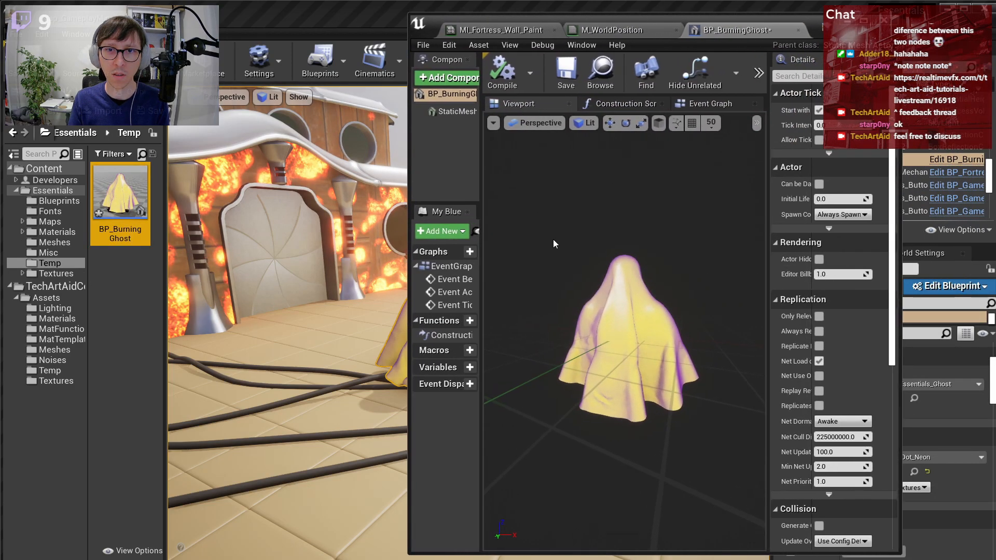
left_click_drag(430, 27, 538, 32)
right_click(126, 263)
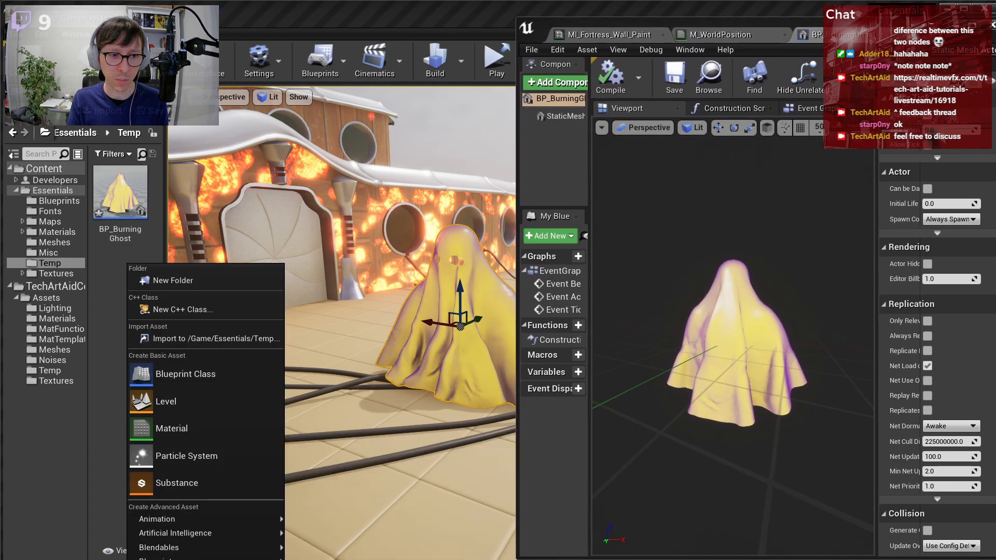
mouse_move(184, 559)
left_click(358, 559)
type("MPC_")
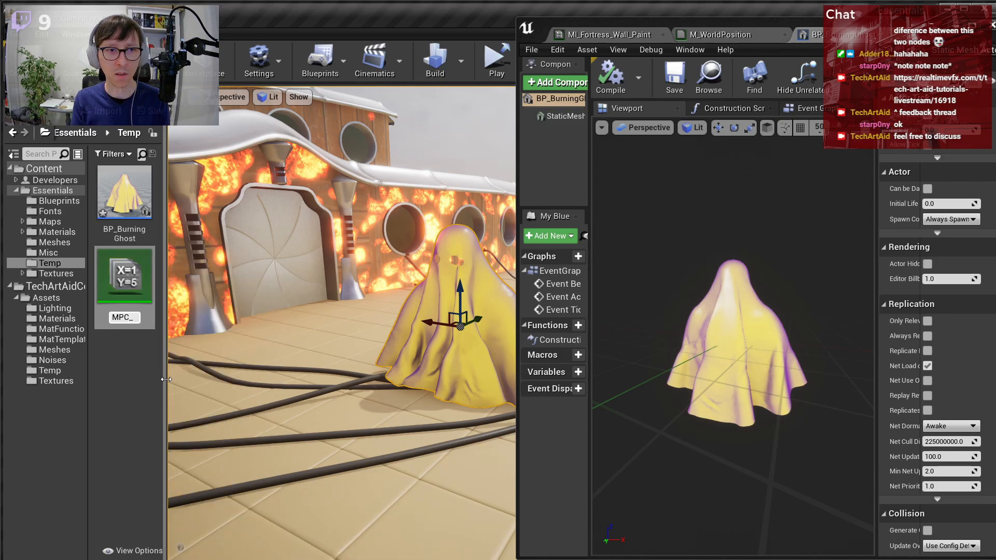
type("FireGlobal")
key("Return")
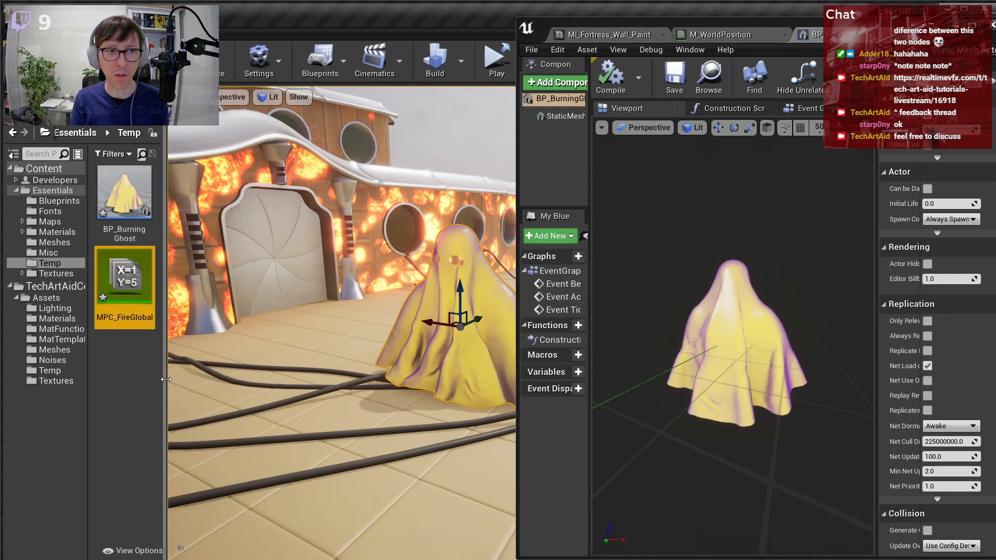
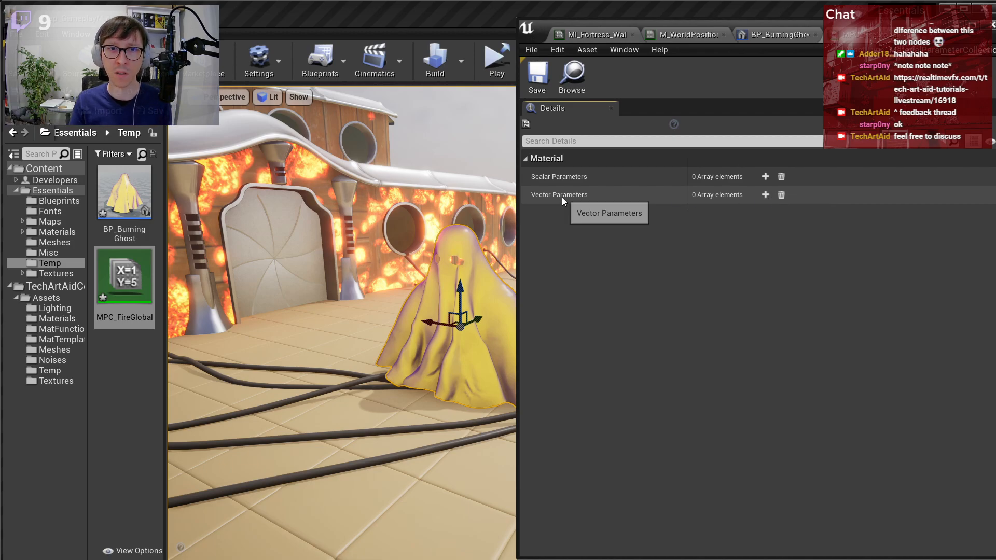
- Switch to the web browser, search YouTube for "interactive materials tech art aid", and return to Unreal Editor
key("alt+Tab")
key("ctrl+t")
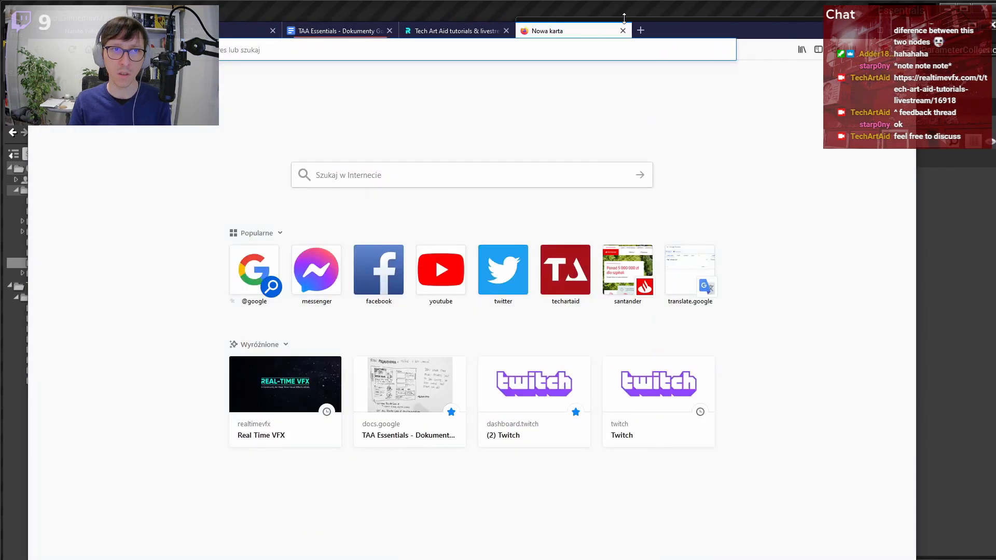
type("youtu")
key("Return")
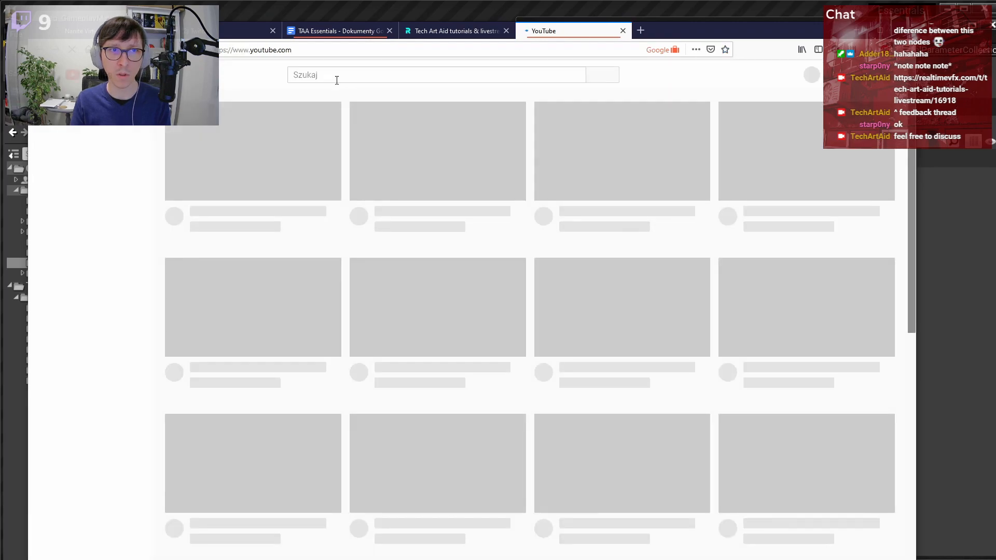
left_click(332, 77)
type("interactive material")
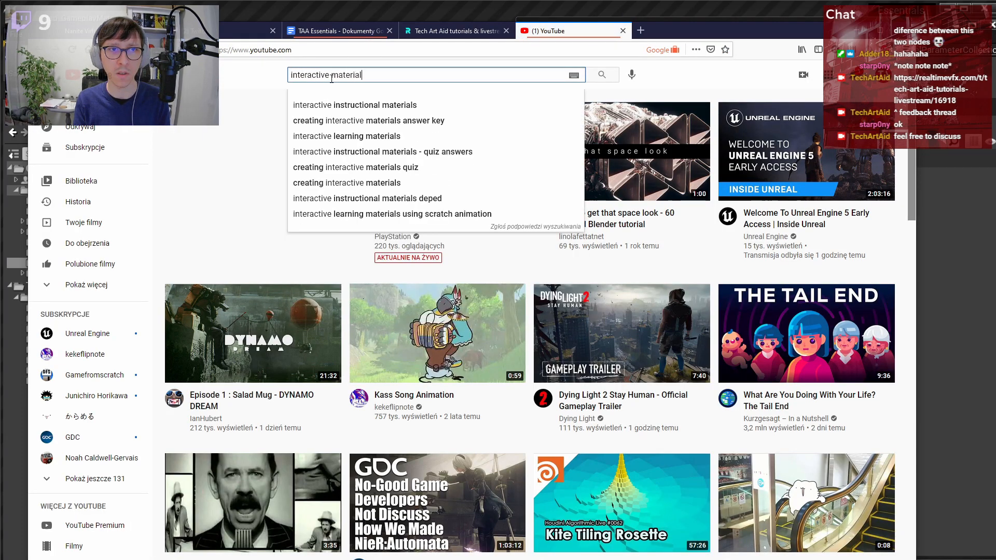
type("s tech art aid")
key("Return")
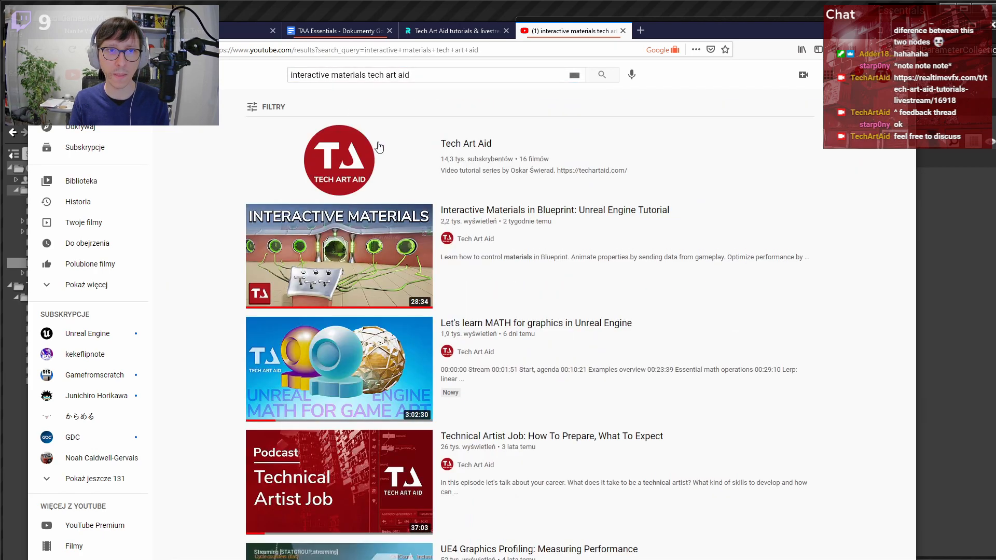
left_click_drag(477, 213, 506, 184)
left_click(856, 30)
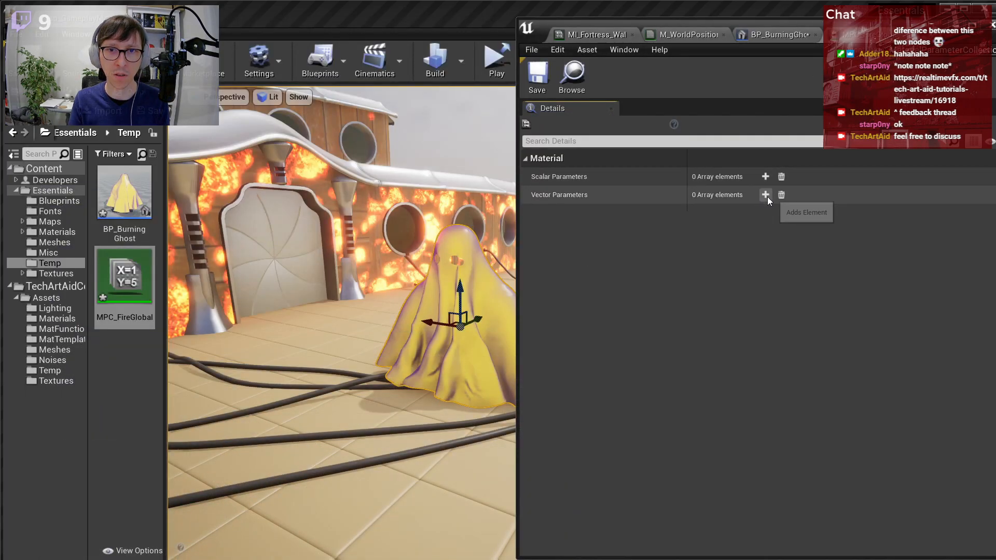
- Add a vector parameter named GhostPosition to MPC_FireGlobal and expand its default value
left_click(765, 195)
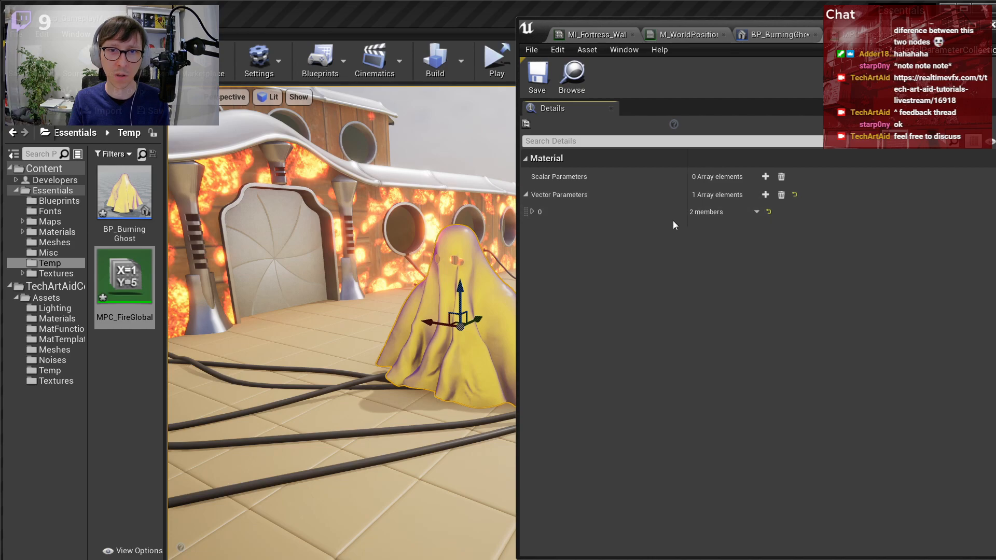
left_click(536, 212)
left_click(722, 242)
type("GhostPosition")
key("Return")
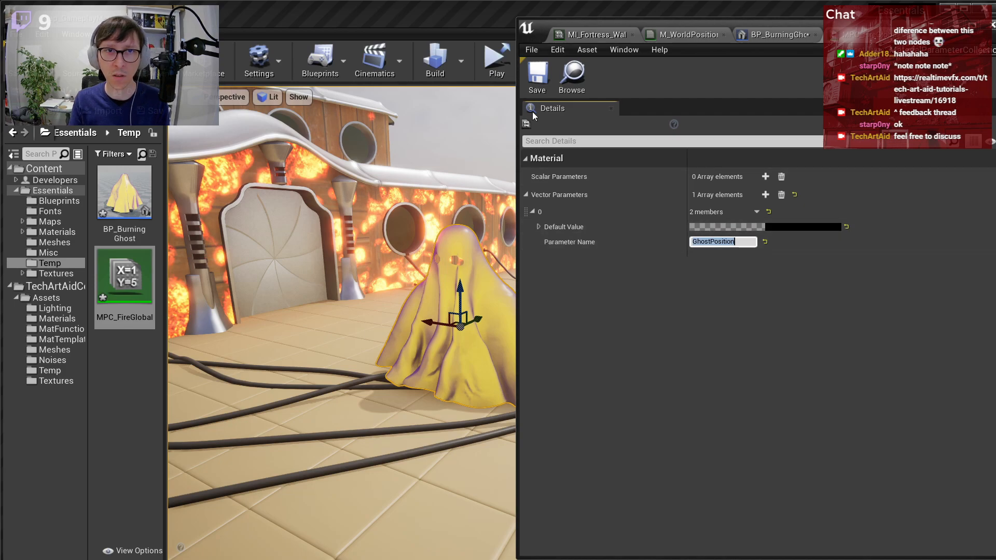
left_click(537, 226)
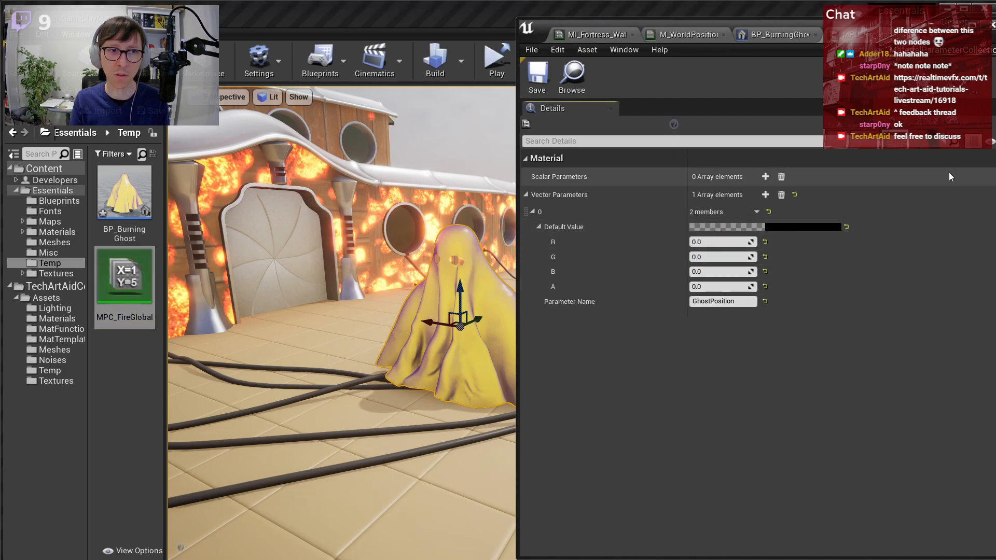
- Add a custom event named GhostMoved to the BP_BurningGhost event graph and place it below Event Tick
left_click(759, 40)
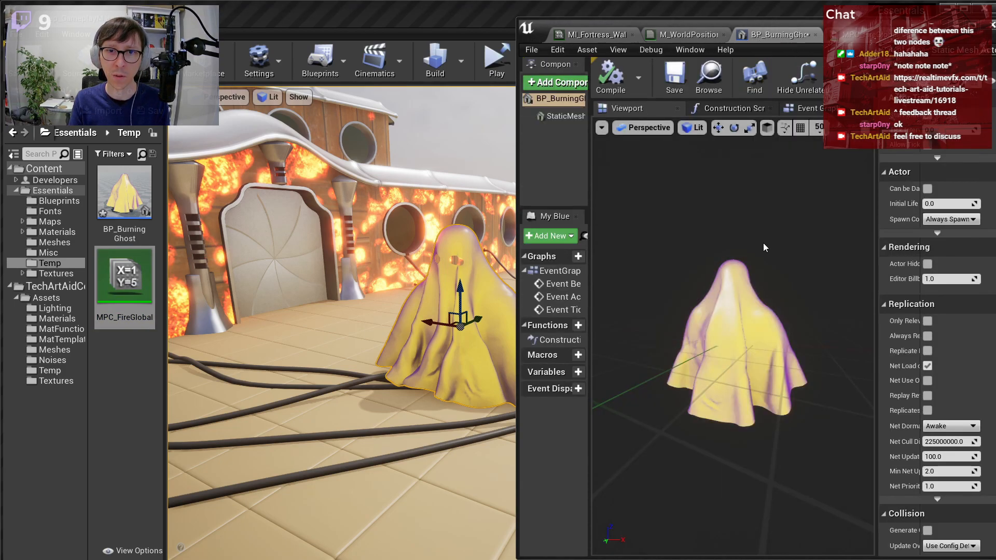
left_click(811, 108)
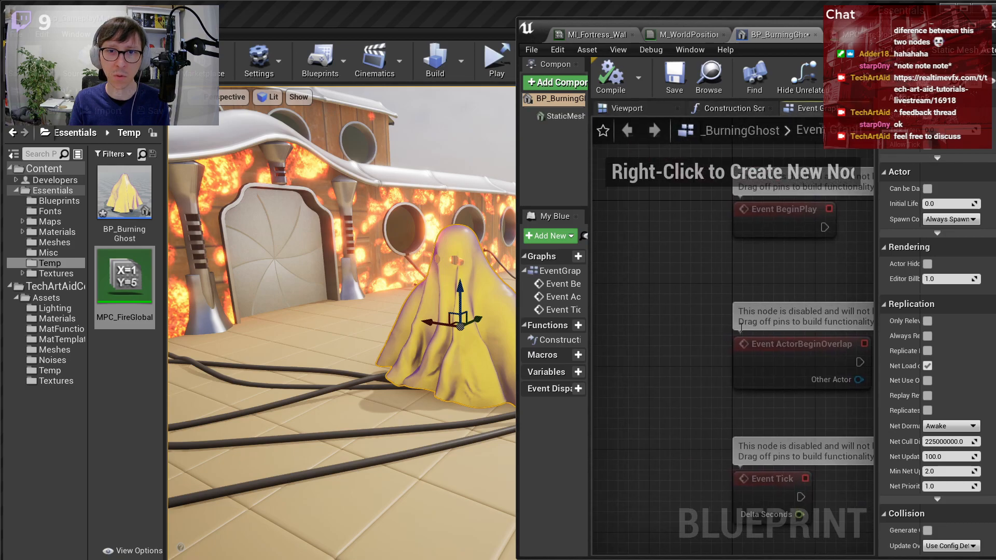
right_click(683, 400)
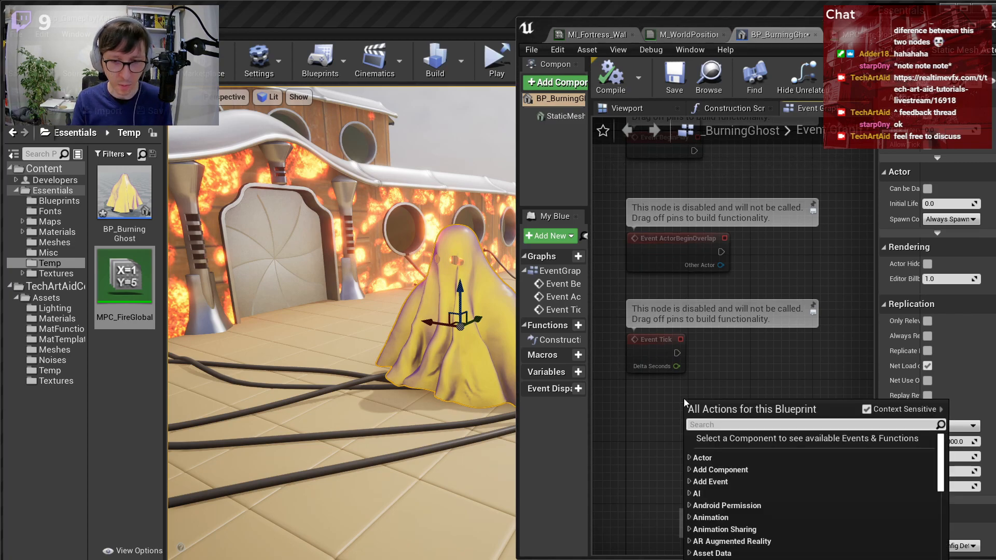
type("cust")
key("Return")
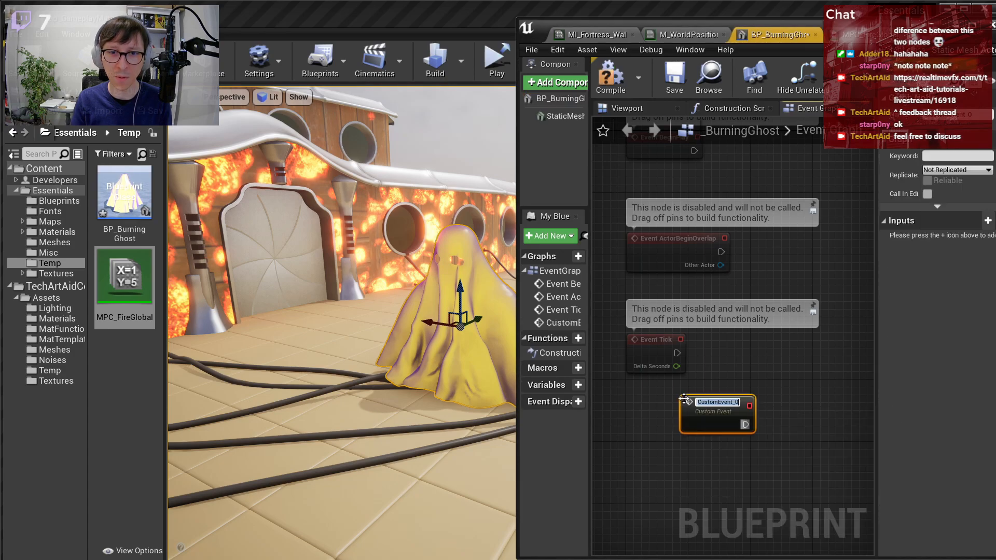
type("GhostMoved")
key("Return")
left_click_drag(716, 410, 660, 463)
- Add a Set Timer by Event node executed from Event Tick and connect GhostMoved to its Event input
left_click_drag(677, 353, 741, 357)
type("timer")
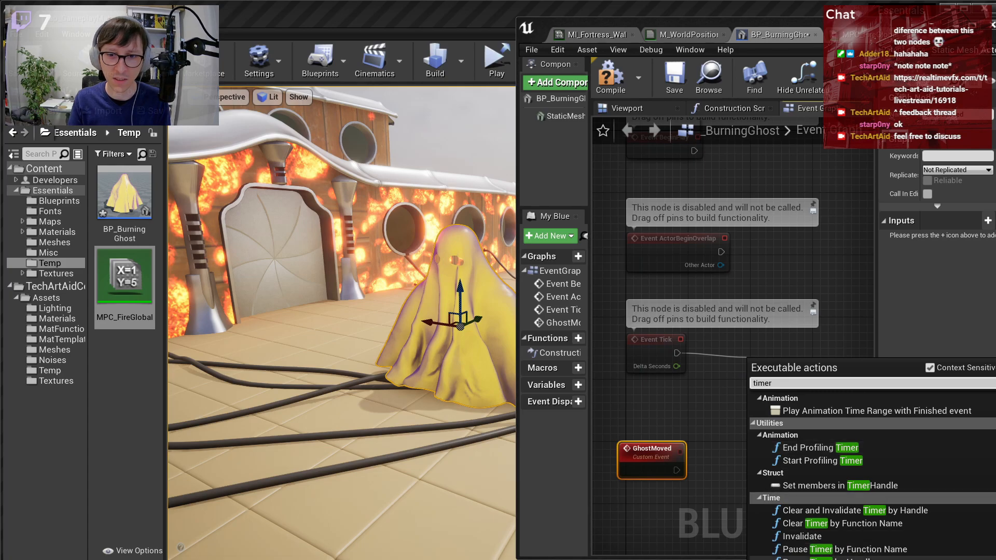
left_click(809, 559)
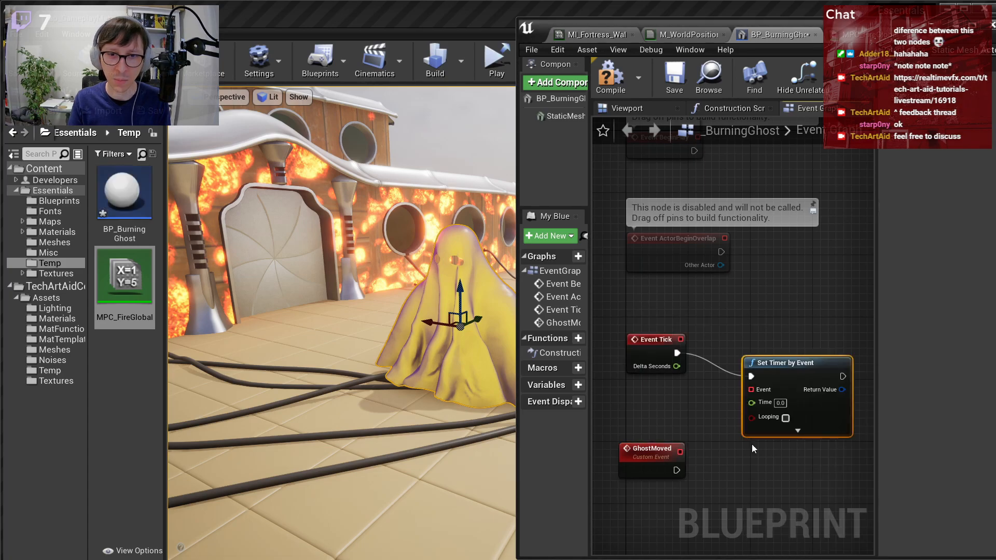
left_click_drag(750, 389, 738, 406)
left_click_drag(680, 453, 681, 453)
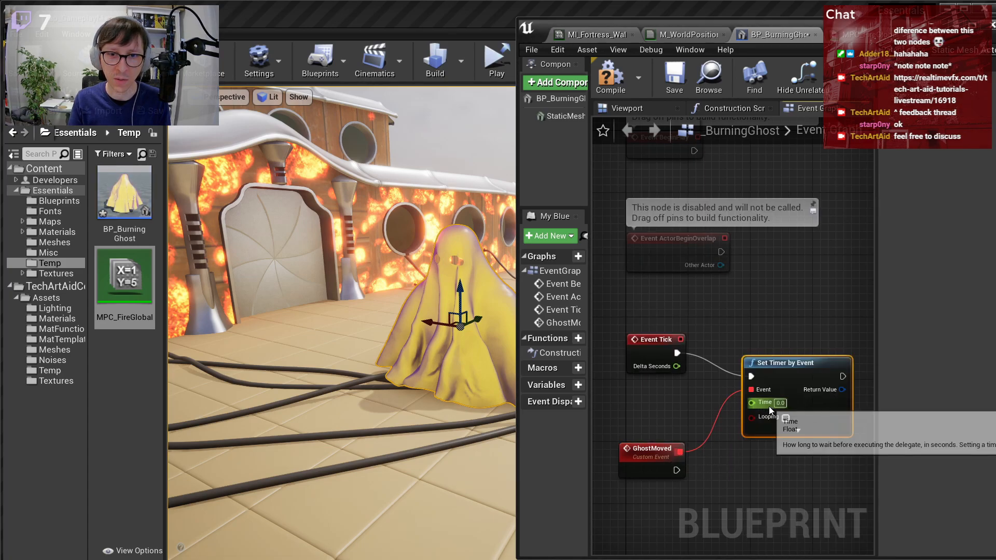
- Set the timer's Time to 1/30, enable Looping, and move the GhostMoved event slightly lower
left_click(784, 403)
type("1/309")
key("Return")
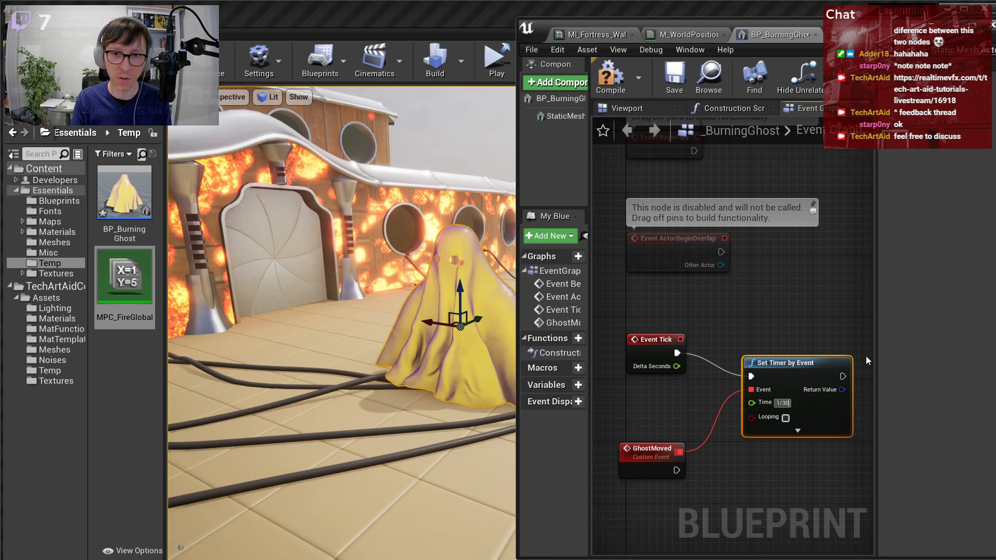
left_click(650, 457)
scroll(726, 394, "up", 2)
left_click_drag(772, 369, 751, 359)
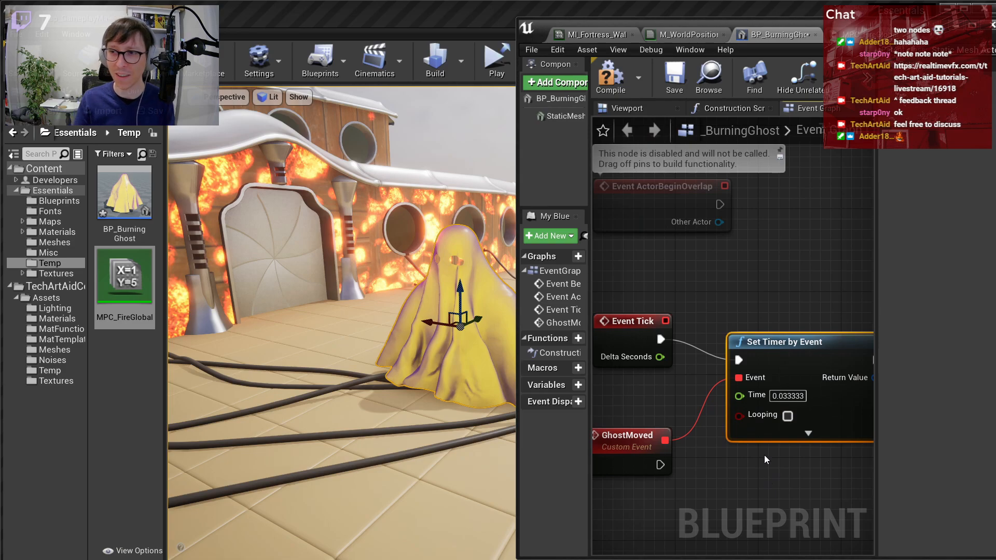
left_click(788, 415)
scroll(733, 481, "down", 3)
right_click_drag(757, 462, 693, 454)
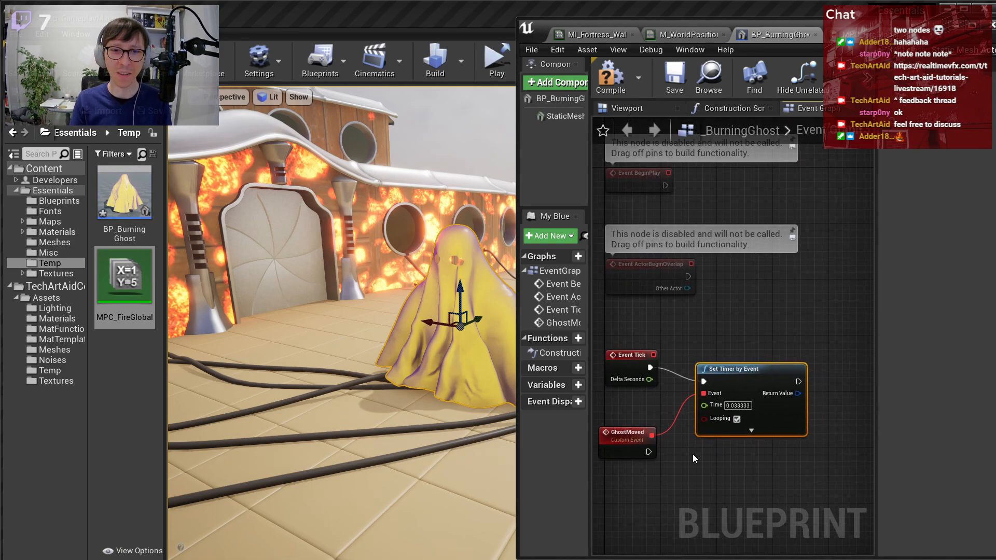
left_click_drag(651, 445, 658, 459)
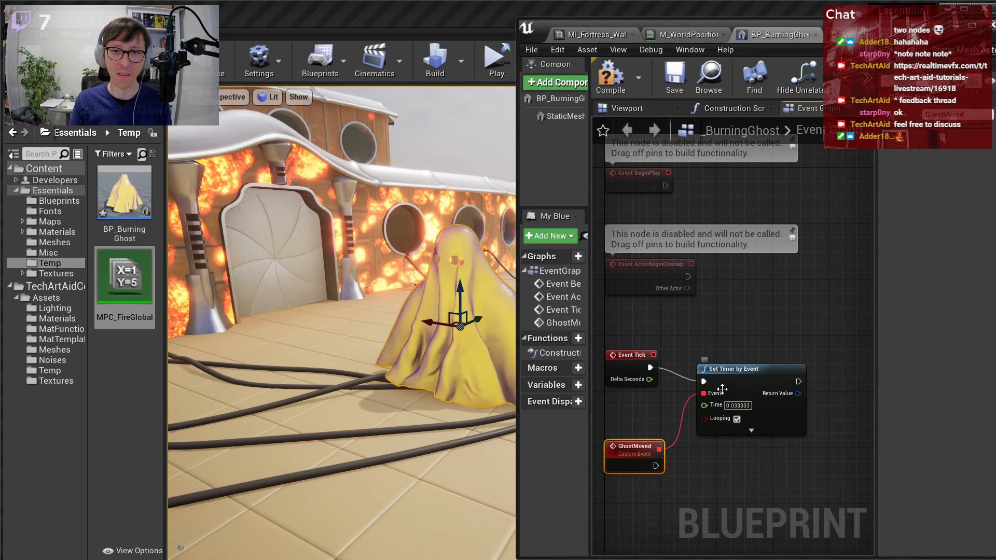
- Add a Set Vector Parameter Value node for parameter collections and place it below the timer node
scroll(733, 446, "up", 2)
right_click_drag(733, 446, 758, 424)
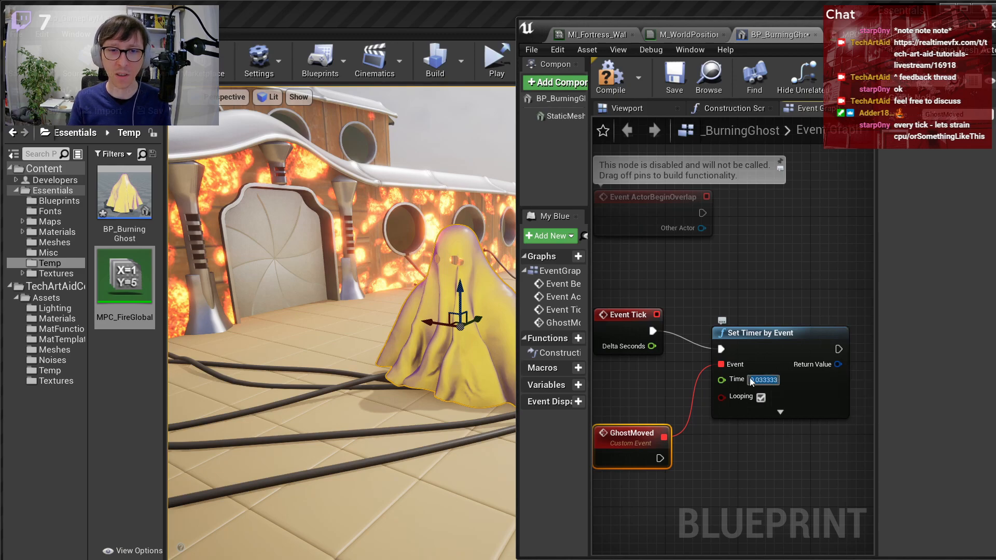
scroll(698, 437, "down", 1)
scroll(690, 428, "down", 1)
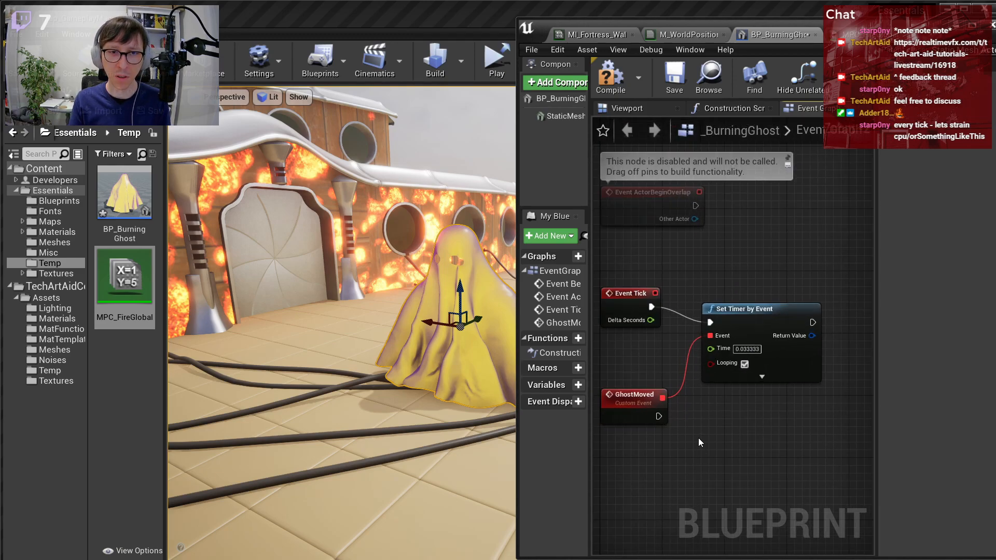
right_click(691, 422)
type("set ")
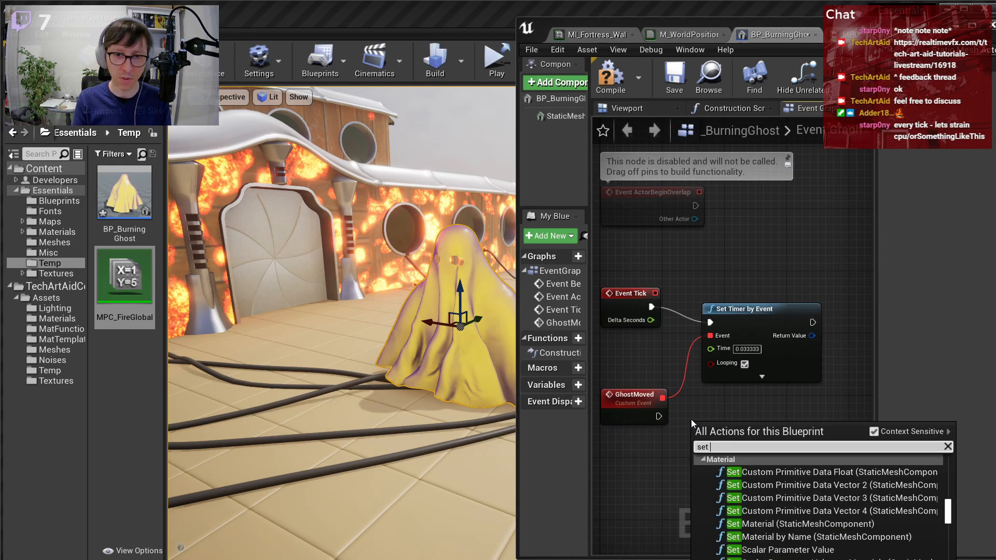
type("vector pa")
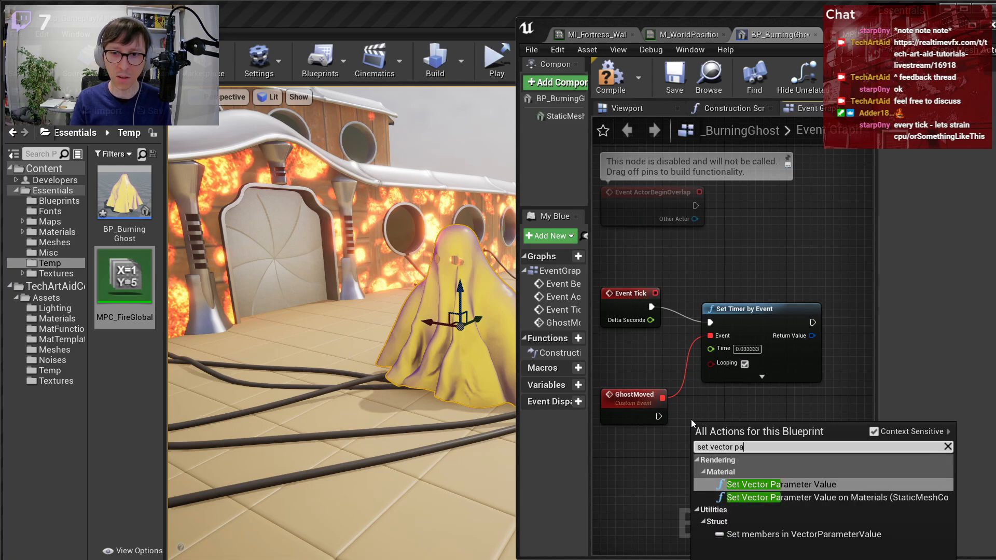
key("Return")
left_click_drag(732, 426, 779, 426)
- Set the vector parameter node's Collection to MPC_FireGlobal and its Parameter Name to GhostPosition
left_click(774, 459)
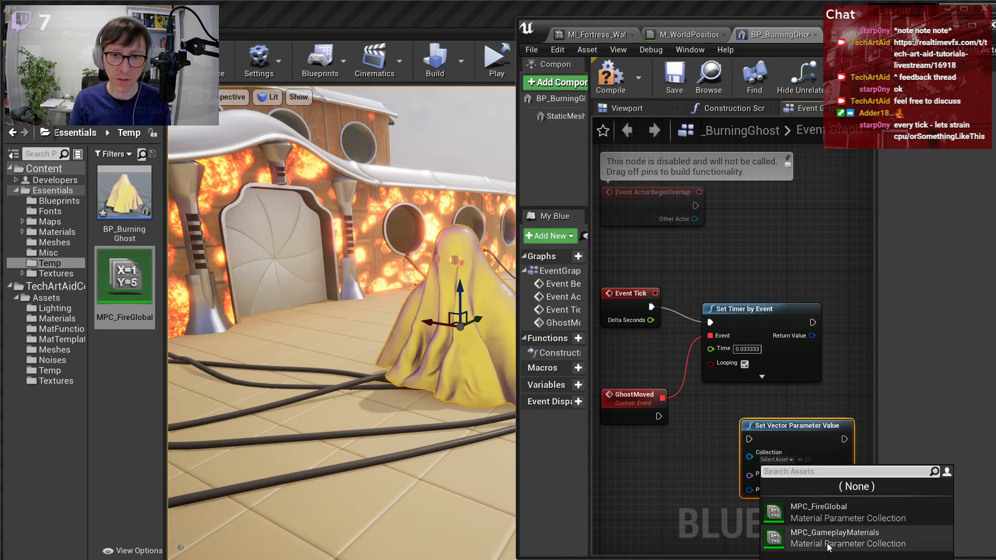
left_click(822, 514)
right_click_drag(829, 494, 819, 359)
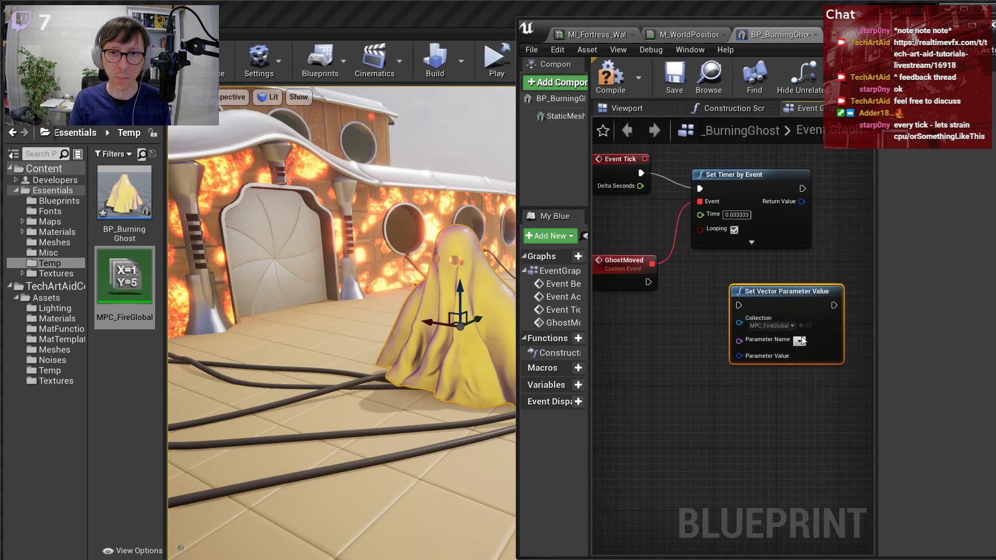
left_click(817, 353)
scroll(779, 350, "down", 3)
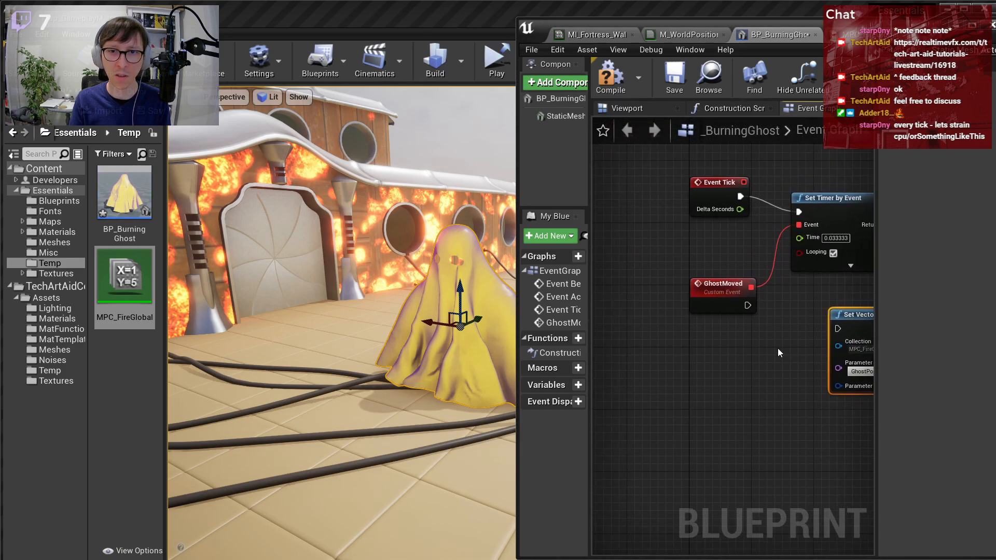
- Add a GetActorLocation node below the GhostMoved event
right_click(668, 375)
type("actor post")
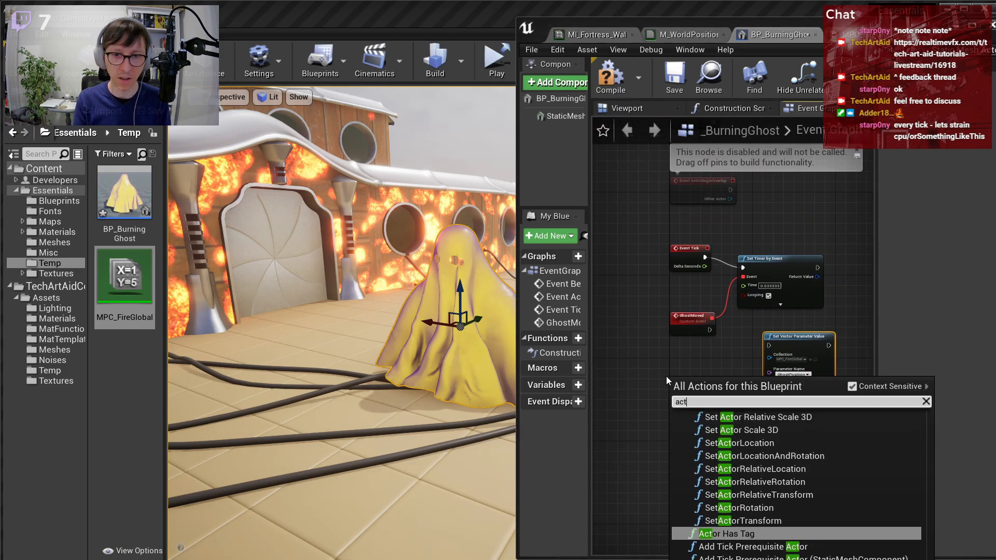
key("ctrl+a")
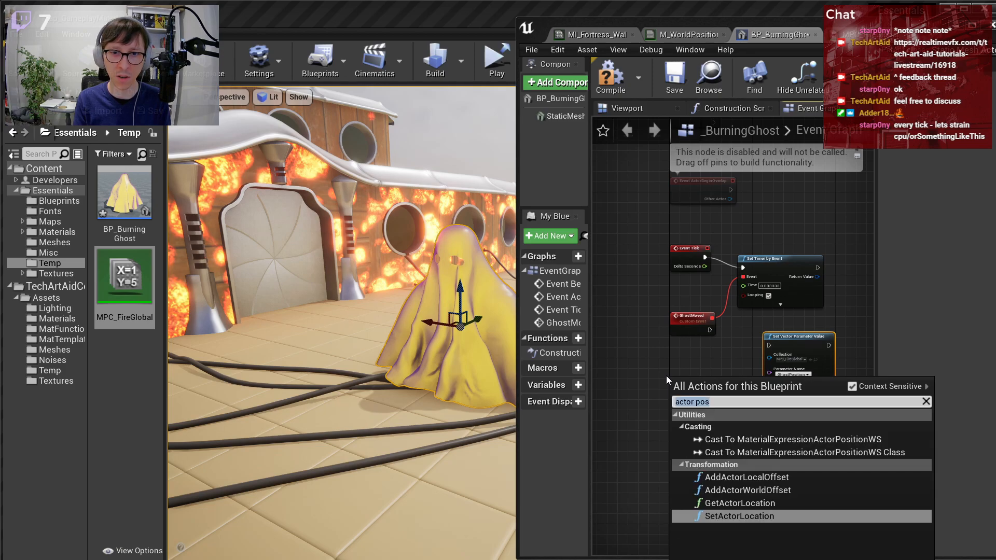
type("location")
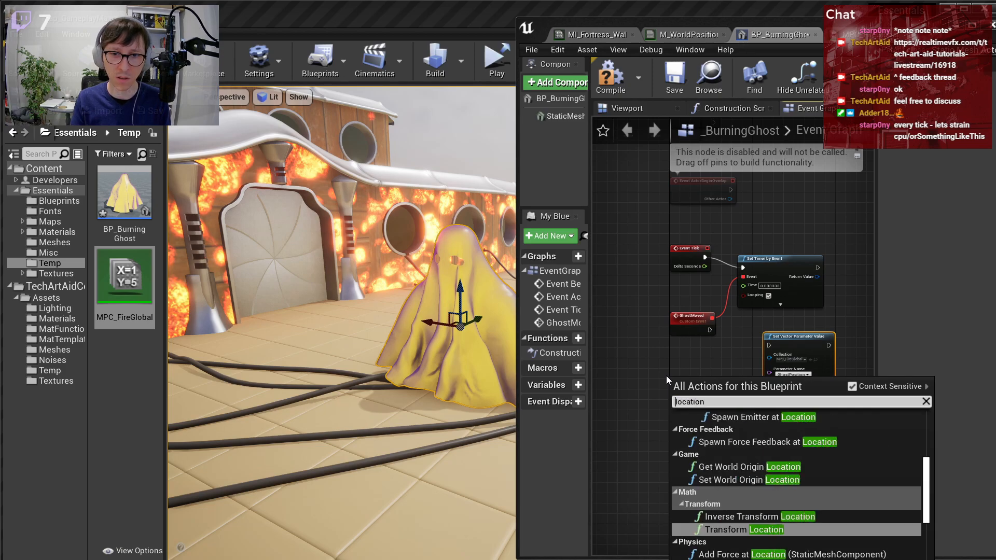
type("get ")
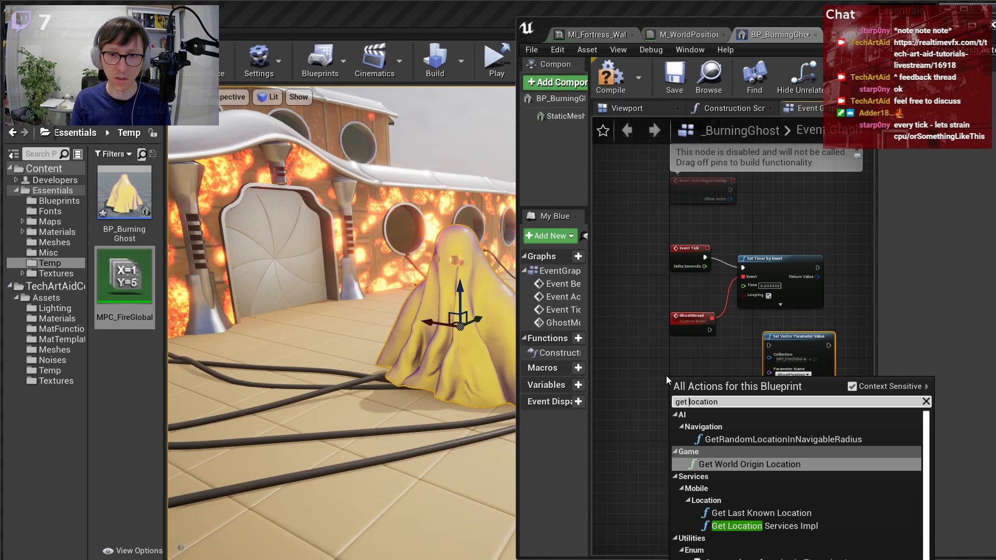
type("actor")
key("Down")
key("Return")
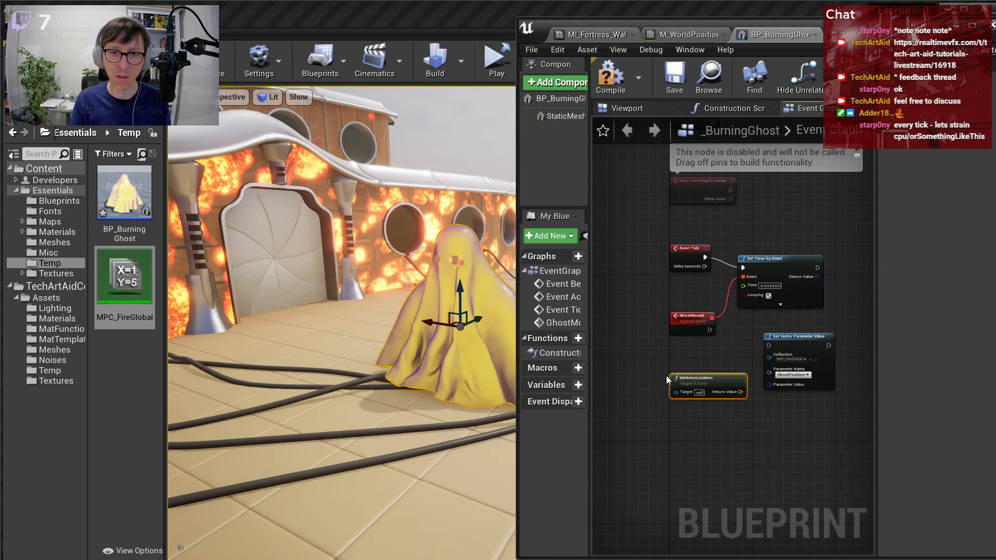
- Split the actor location's Return Value and the vector node's Parameter Value, and connect X, Y, Z to R, G, B
scroll(666, 376, "up", 2)
right_click_drag(866, 321, 783, 342)
left_click_drag(787, 340, 825, 356)
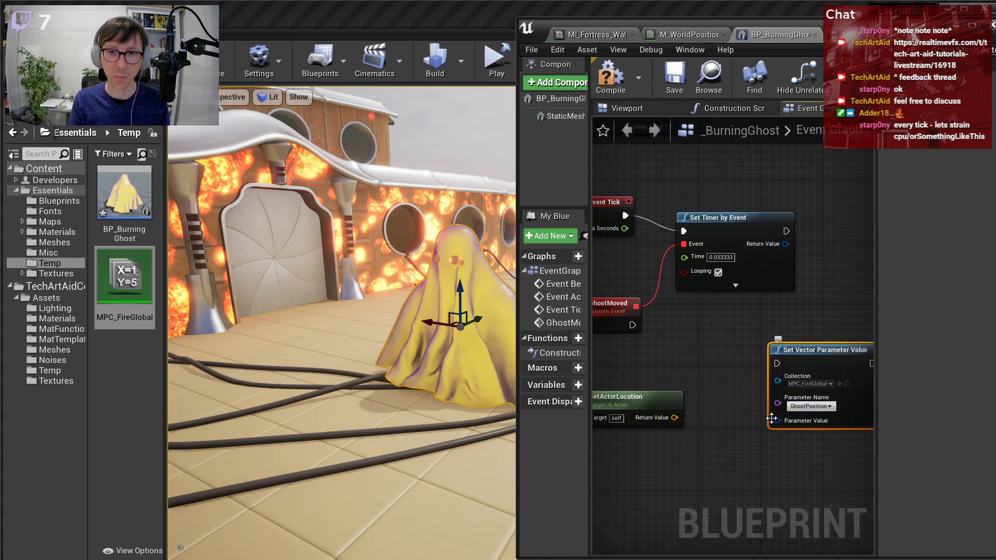
right_click(777, 421)
left_click(790, 450)
right_click(675, 417)
left_click(712, 451)
right_click_drag(685, 426, 718, 390)
left_click_drag(713, 382, 811, 412)
- Execute the Set Vector Parameter Value node from GhostMoved and save the Blueprint
left_click_drag(833, 316, 810, 309)
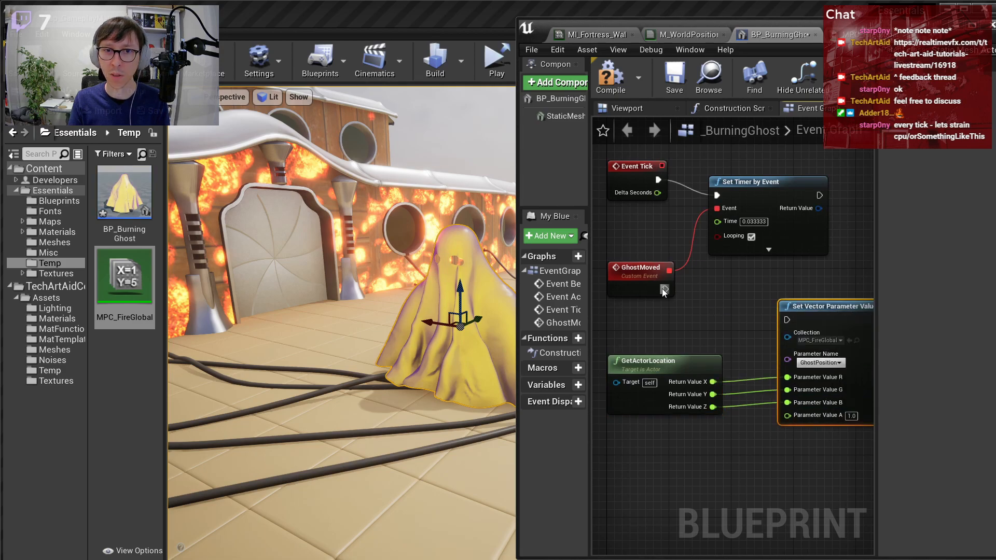
scroll(747, 433, "down", 3)
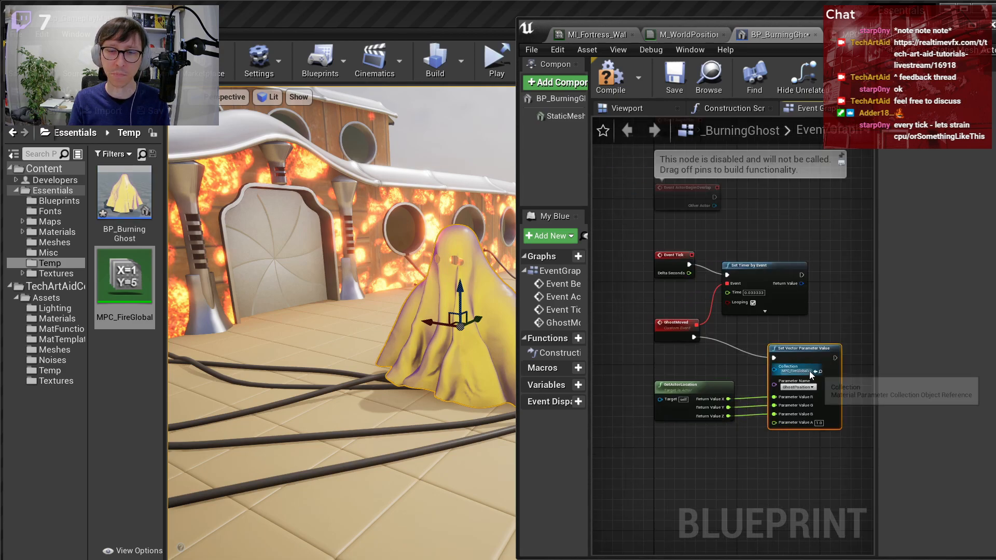
left_click(674, 78)
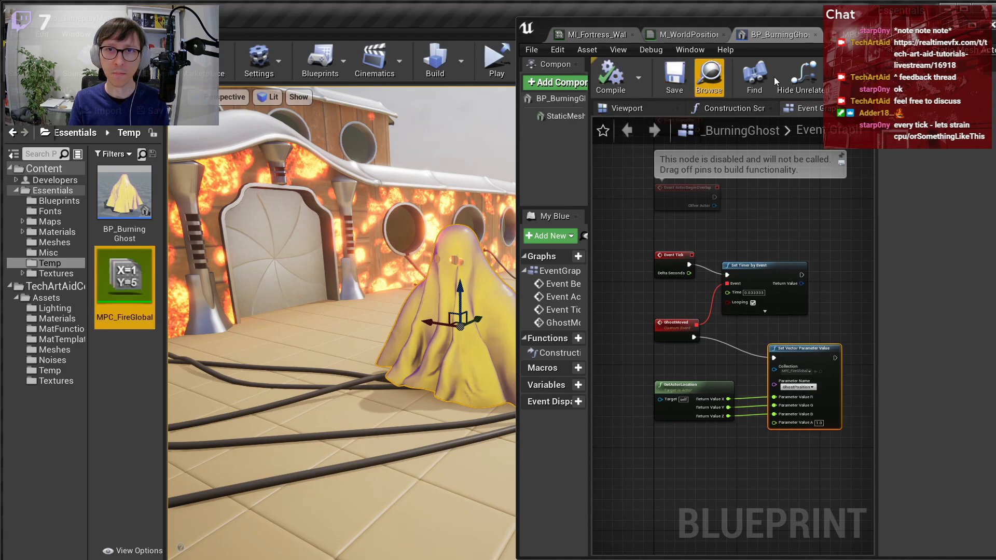
- Examine the M_WorldPosition material graph, tracing the burn mask from the temperature multiply back to the position nodes
left_click(686, 40)
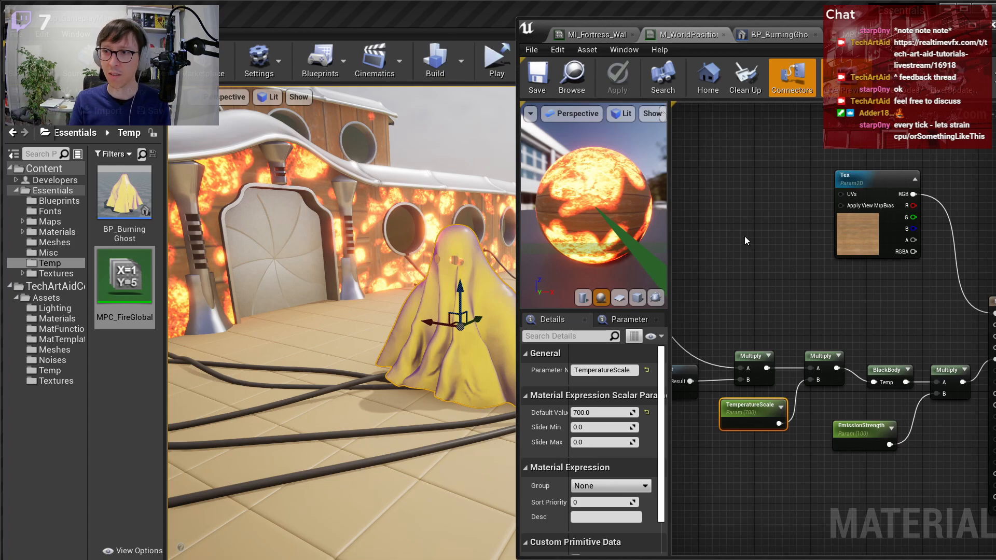
right_click_drag(762, 245, 827, 213)
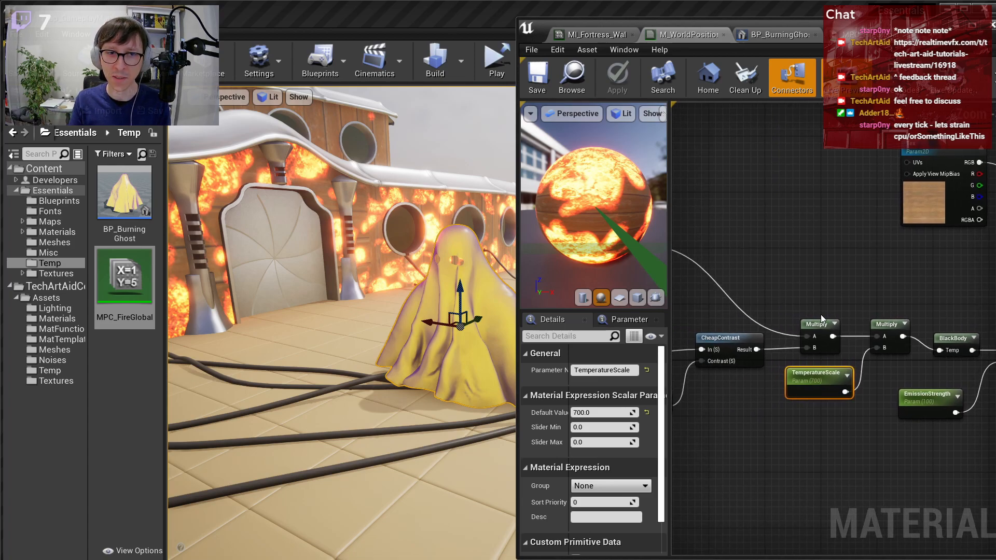
scroll(821, 314, "down", 2)
right_click_drag(817, 248, 896, 217)
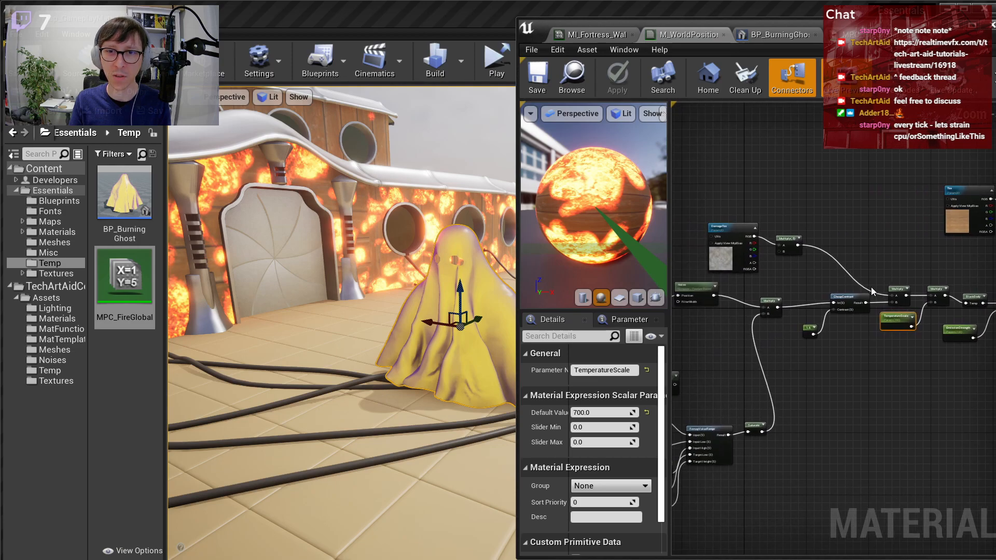
right_click_drag(873, 291, 960, 280)
right_click_drag(932, 353, 803, 422)
scroll(776, 416, "up", 1)
right_click_drag(363, 322, 324, 298)
right_click_drag(791, 386, 985, 330)
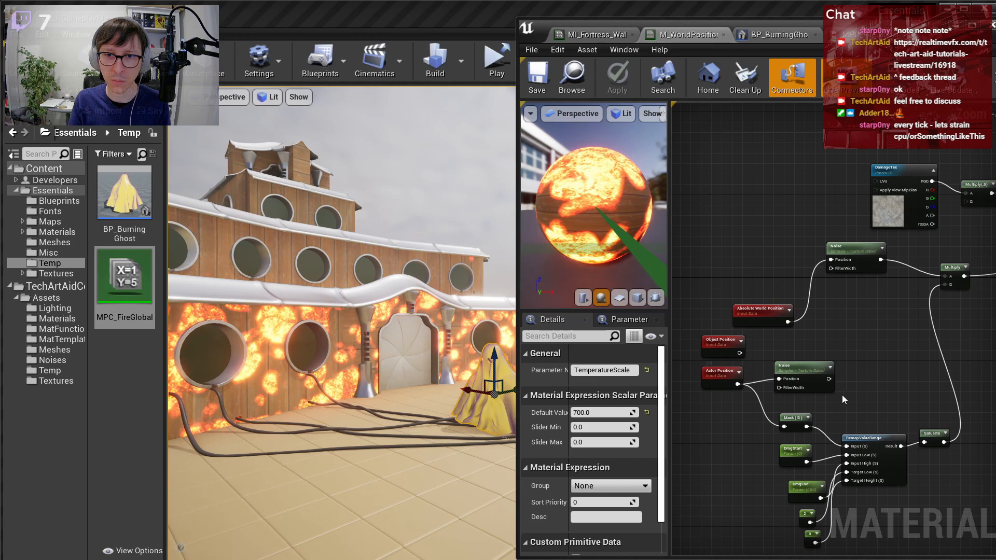
right_click_drag(861, 386, 660, 400)
right_click_drag(791, 370, 869, 364)
right_click(864, 365)
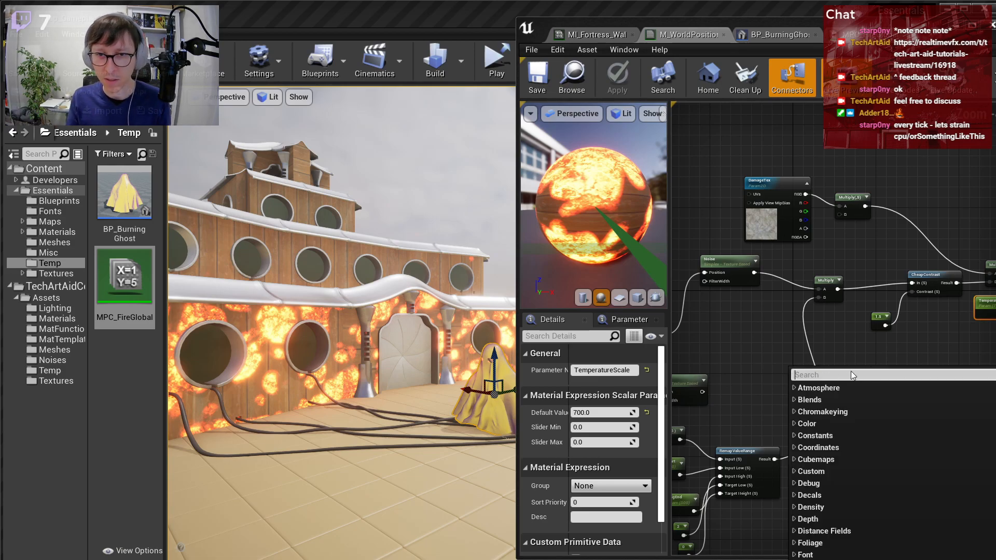
left_click(830, 371)
scroll(904, 440, "down", 3)
left_click_drag(872, 466, 725, 382)
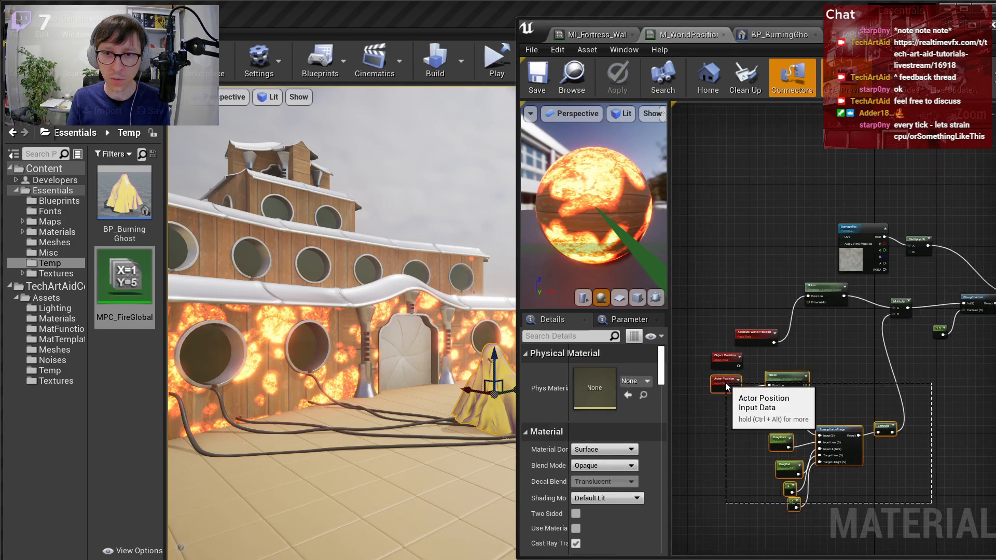
key("Delete")
scroll(785, 371, "up", 2)
key("ctrl+z")
- Delete the Object Position, Actor Position, second Noise and Mask nodes in front of RemapValueRange
right_click_drag(910, 411, 913, 337)
left_click(879, 413)
left_click_drag(741, 389, 870, 270)
key("Delete")
- Rearrange the remaining Absolute World Position and RemapValueRange nodes into a tighter layout
left_click_drag(774, 232, 804, 154)
scroll(783, 291, "down", 3)
right_click_drag(783, 291, 784, 213)
left_click_drag(745, 228, 924, 433)
right_click_drag(897, 333, 896, 263)
left_click_drag(911, 200, 911, 131)
right_click_drag(904, 171, 816, 430)
scroll(827, 390, "up", 3)
right_click_drag(827, 389, 953, 304)
left_click_drag(952, 304, 912, 276)
- Rename the DmgEnd parameter as DmgRadius
left_click(819, 363)
right_click_drag(726, 343, 801, 363)
scroll(801, 362, "up", 3)
left_click(802, 362)
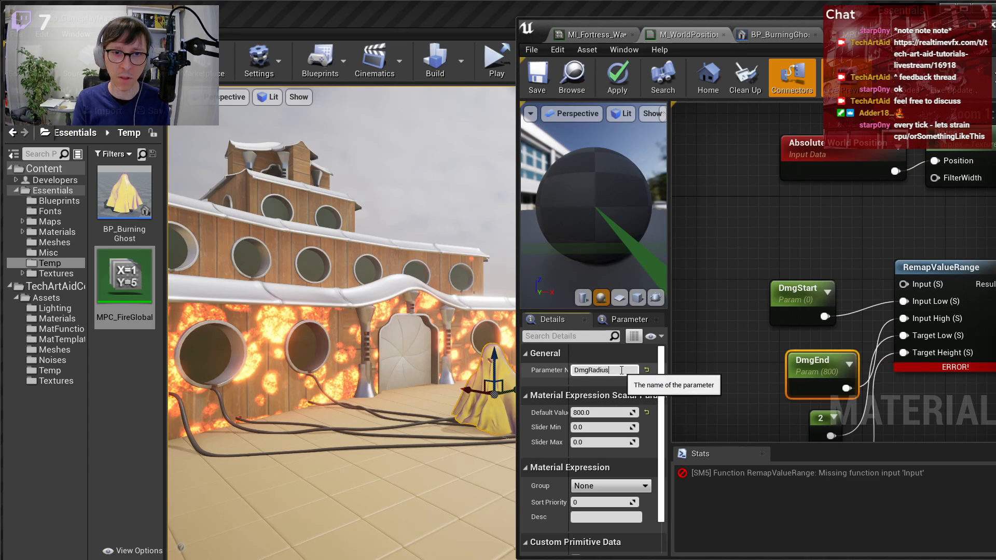
scroll(781, 243, "down", 1)
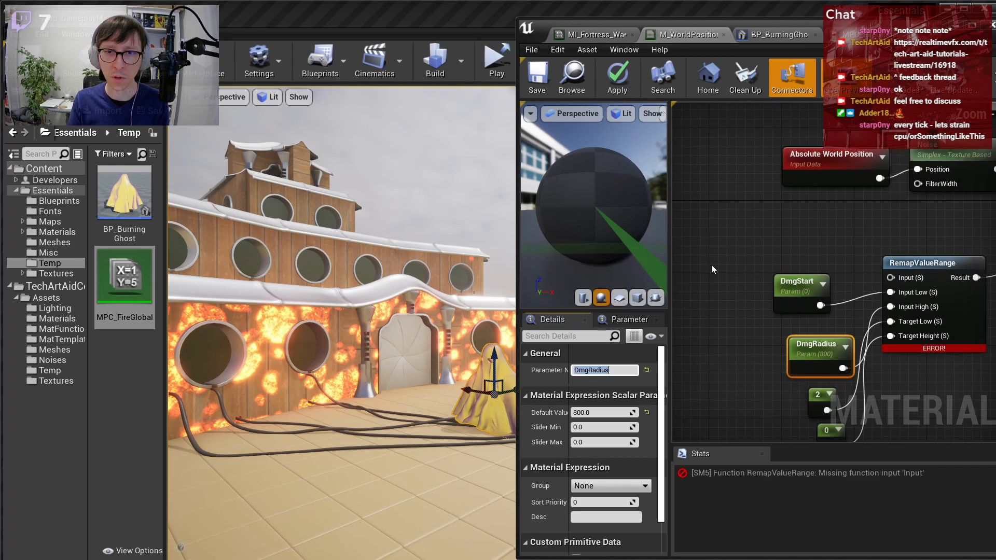
left_click(732, 254)
mouse_move(733, 254)
right_mouse_down()
mouse_move(757, 274)
mouse_move(727, 268)
right_mouse_up()
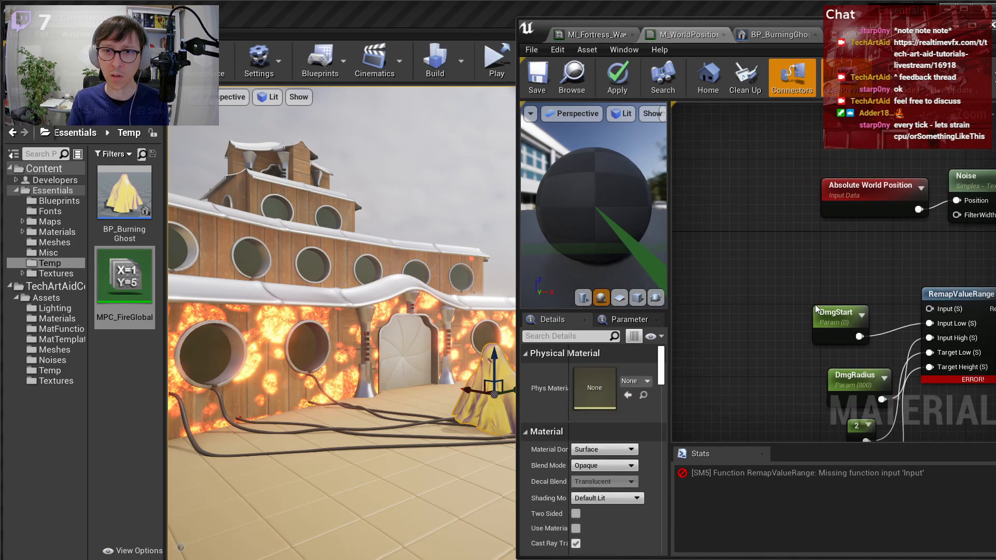
- Add a Distance node beside the DmgStart parameter
left_click(829, 312)
right_click(783, 277)
type("dist")
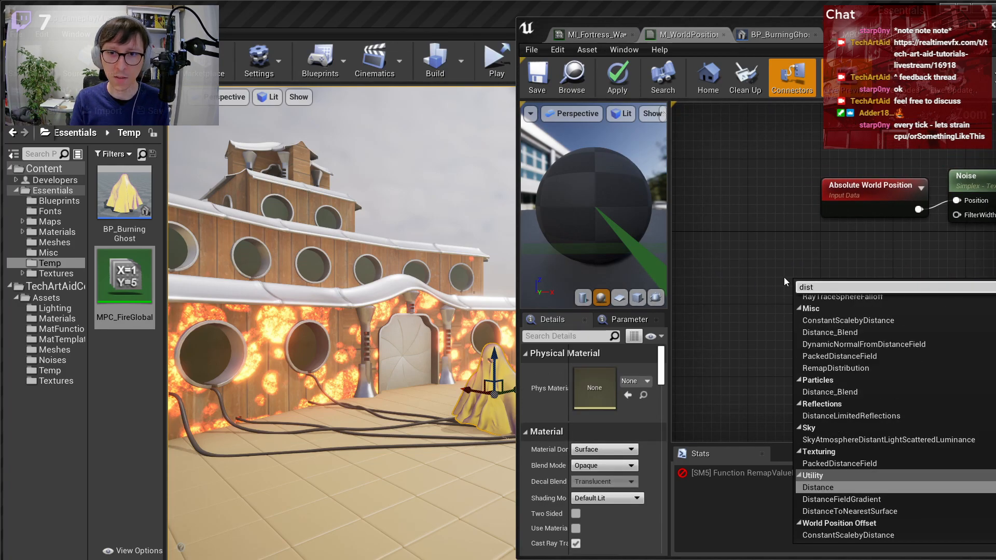
key("Return")
- Add another Absolute World Position node and connect it to the Distance node's A input
right_click(704, 241)
type("worl")
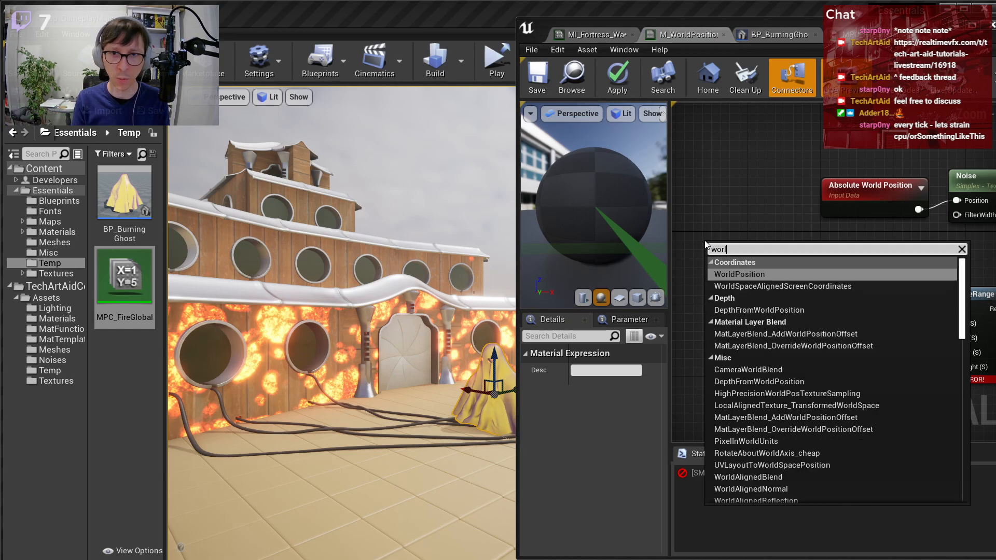
type("d")
key("Return")
right_click_drag(764, 253, 859, 256)
left_click_drag(859, 257, 903, 305)
- Add a CollectionParameter node under Absolute World Position that reads GhostPosition from MPC_FireGlobal
right_click(767, 321)
type("pa")
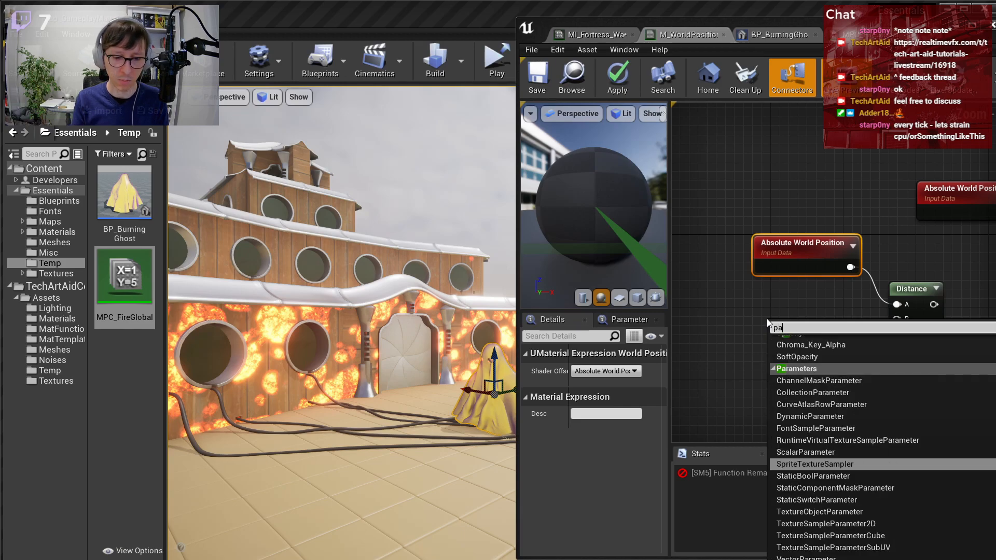
type("rameter")
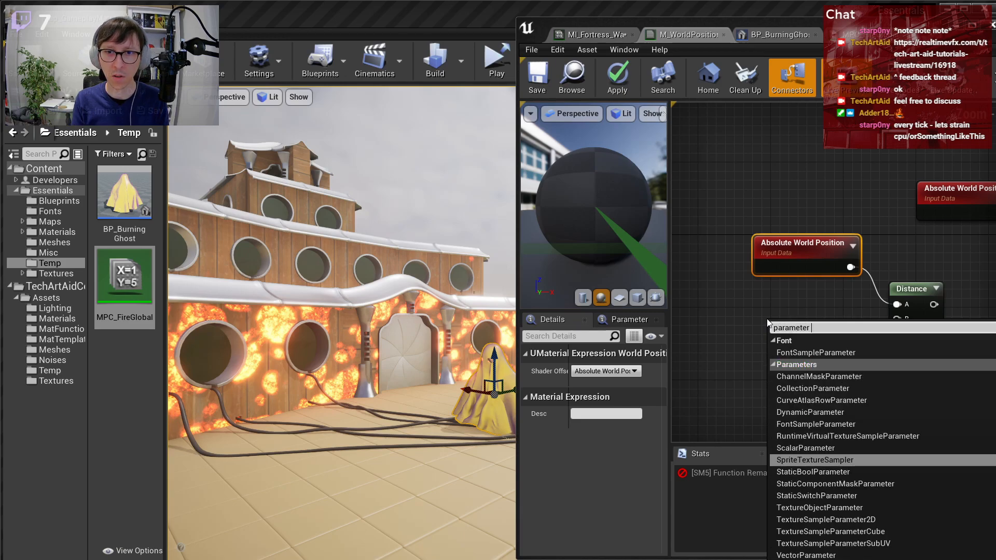
type(" coll")
key("Return")
left_click_drag(843, 327, 838, 299)
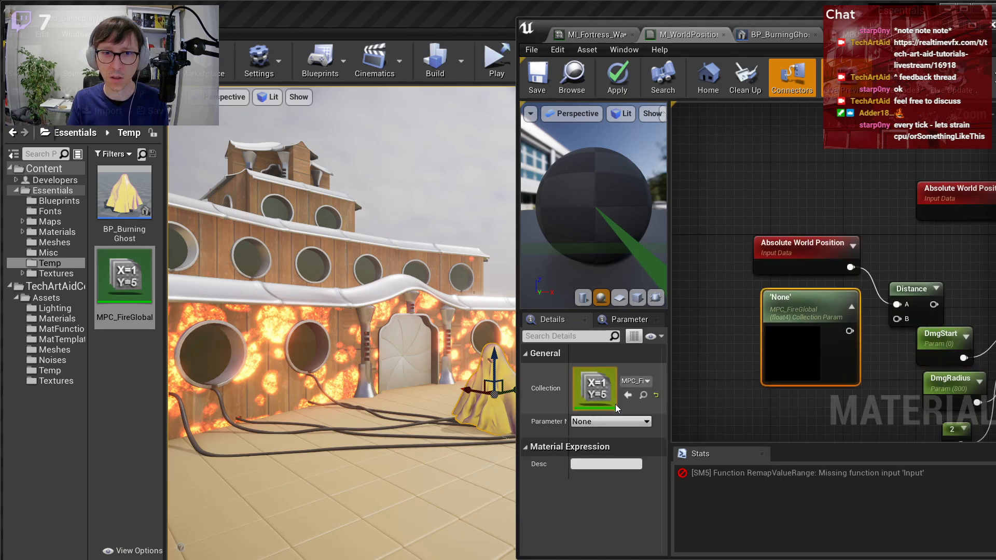
left_click(639, 381)
left_click(602, 425)
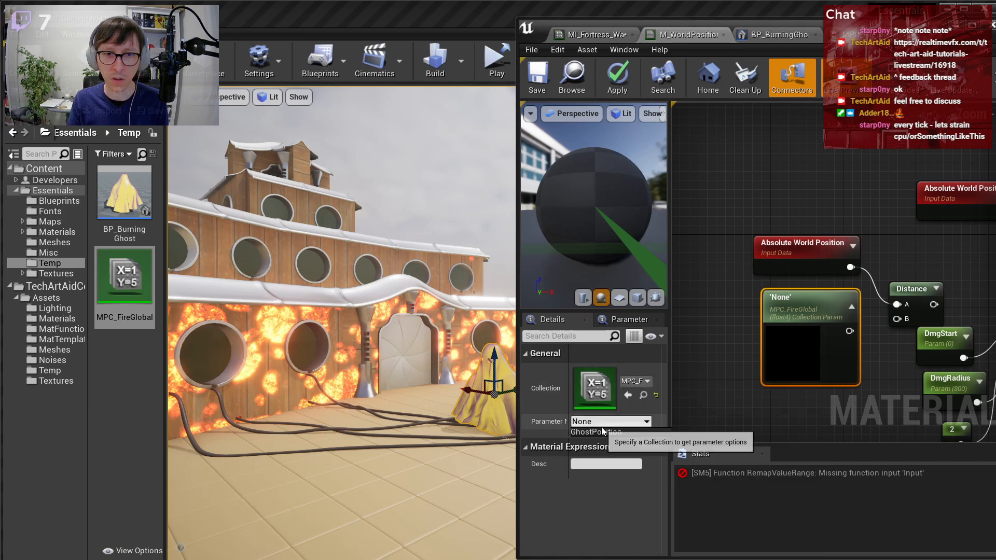
left_click(605, 436)
- Mask GhostPosition to R, G and B with a Component Mask and connect it to the Distance node's B input
mouse_move(842, 347)
left_mouse_down()
mouse_move(783, 358)
mouse_move(825, 346)
left_mouse_up()
type("comp")
key("Return")
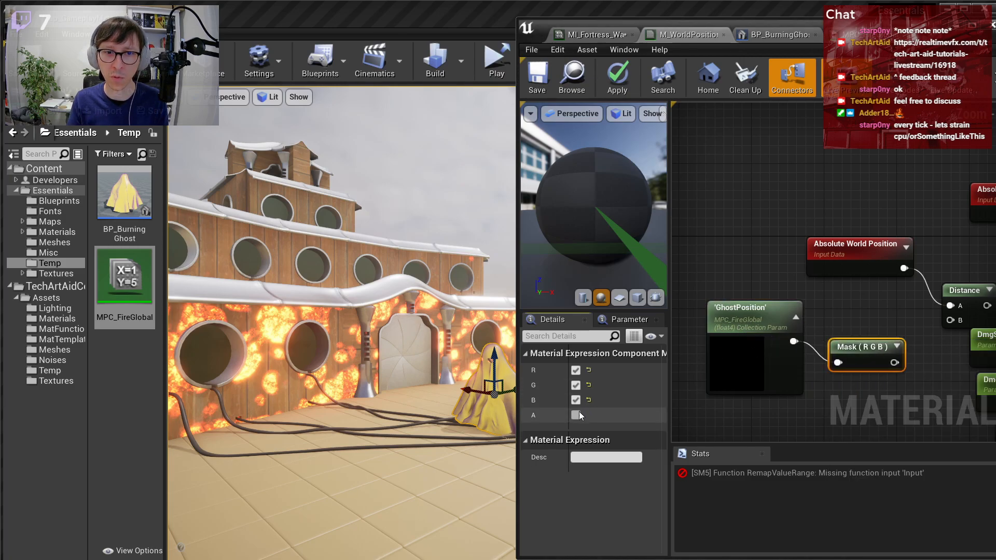
left_click_drag(849, 346, 953, 322)
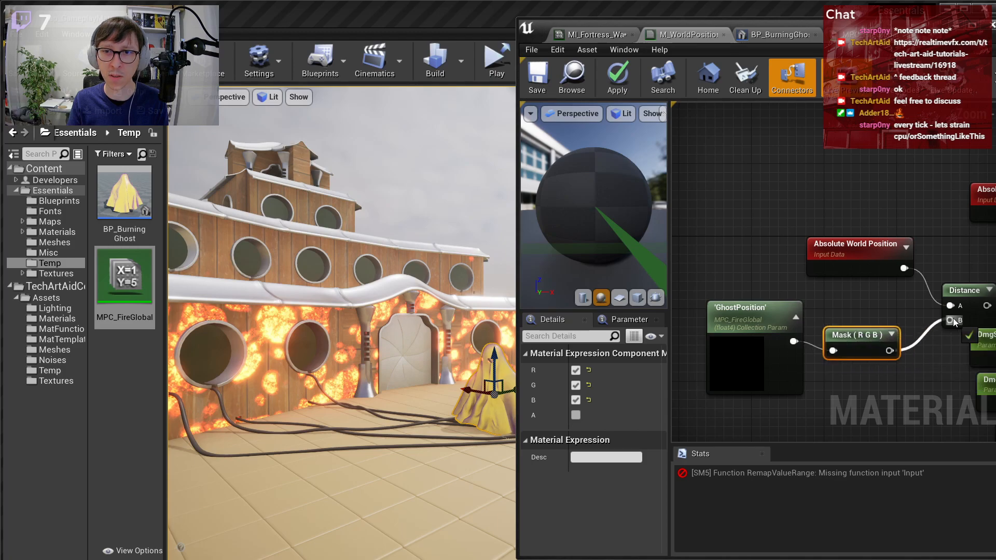
left_click(735, 306, "ctrl")
left_click_drag(864, 337, 883, 327)
left_click(883, 311)
- Connect the Distance output to RemapValueRange's Input and reposition the distance nodes beside it
scroll(882, 311, "down", 1)
right_click_drag(905, 306, 735, 263)
left_click_drag(802, 261, 881, 268)
right_click_drag(733, 227, 821, 252)
left_click_drag(718, 199, 863, 335)
left_click_drag(872, 273, 888, 258)
left_click(820, 328)
- Apply the changes to the M_WorldPosition material
right_click_drag(975, 296, 760, 319)
scroll(868, 286, "down", 1)
scroll(857, 318, "down", 2)
right_click_drag(857, 317, 762, 326)
right_click_drag(887, 298, 758, 351)
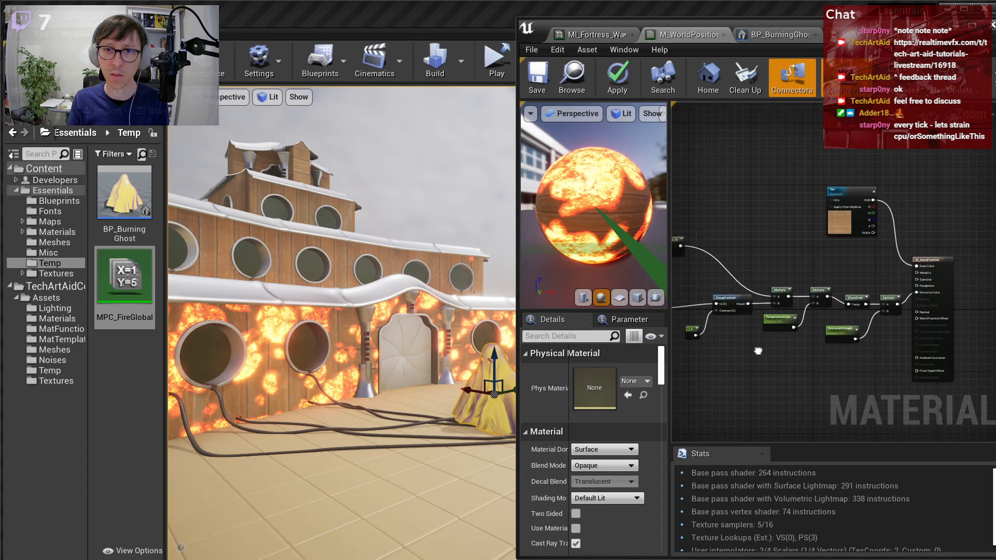
left_click(617, 76)
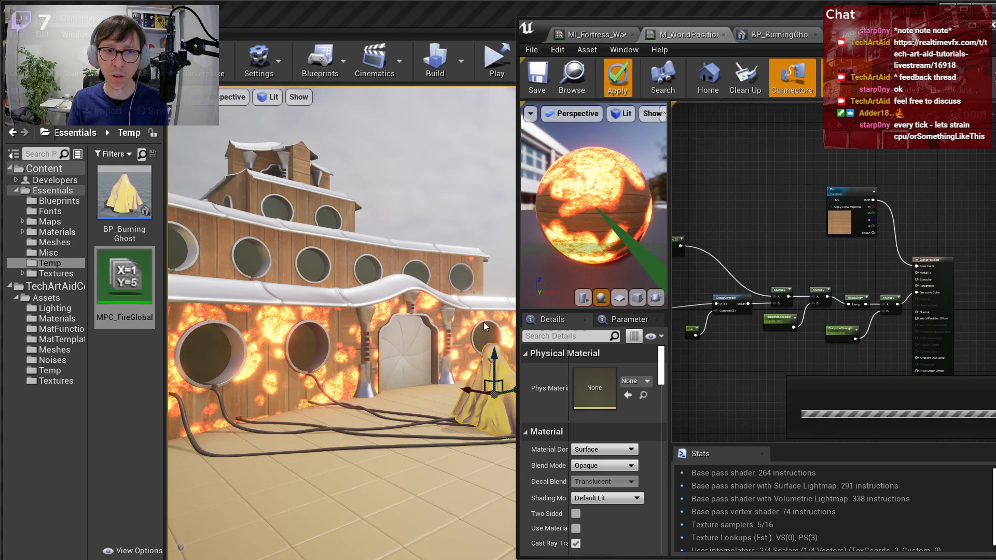
- Play the level inside the editor viewport and move in close to the ghost to check the burning effect
right_click_drag(434, 219, 425, 246)
key("w")
key("s")
left_click_drag(718, 24, 830, 15)
left_click(522, 62)
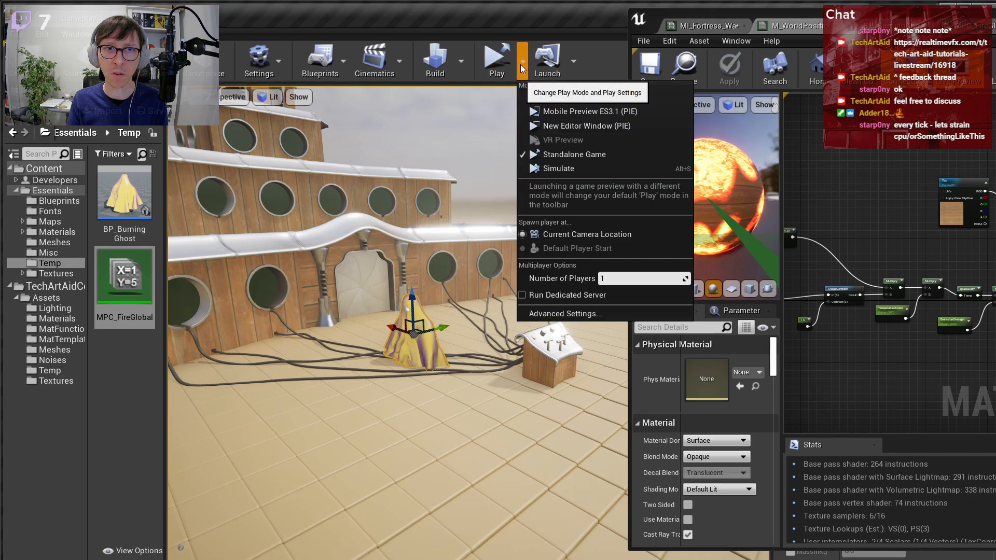
left_click(553, 98)
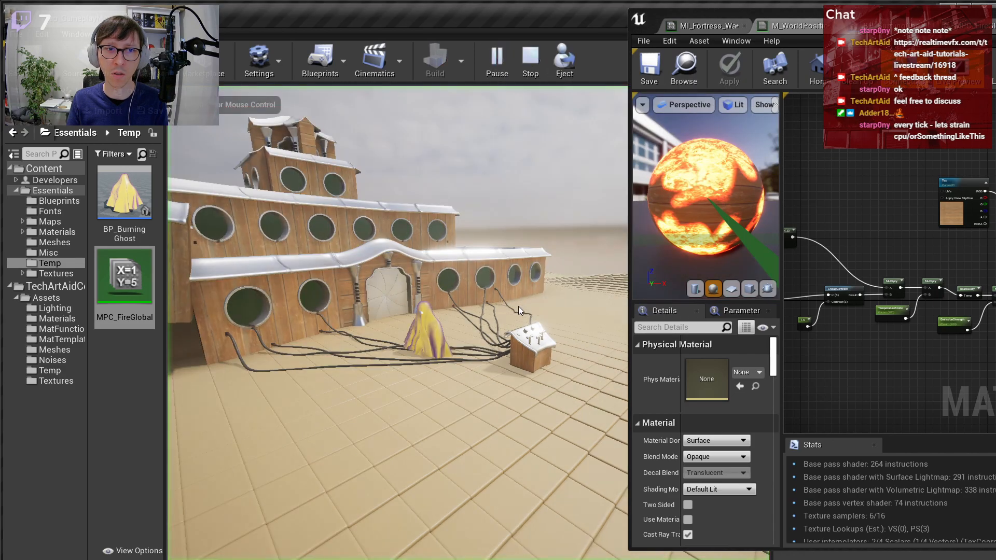
key("w")
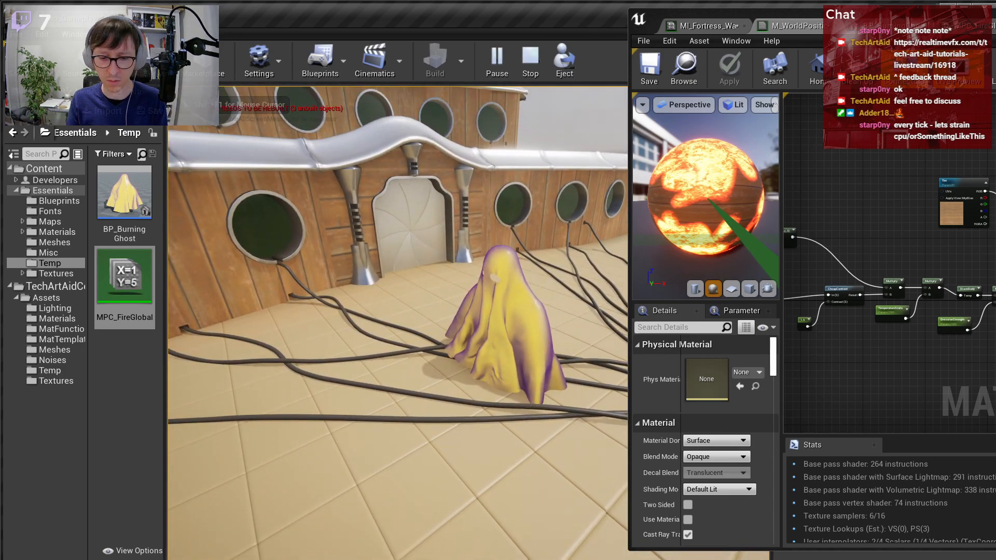
key("F8")
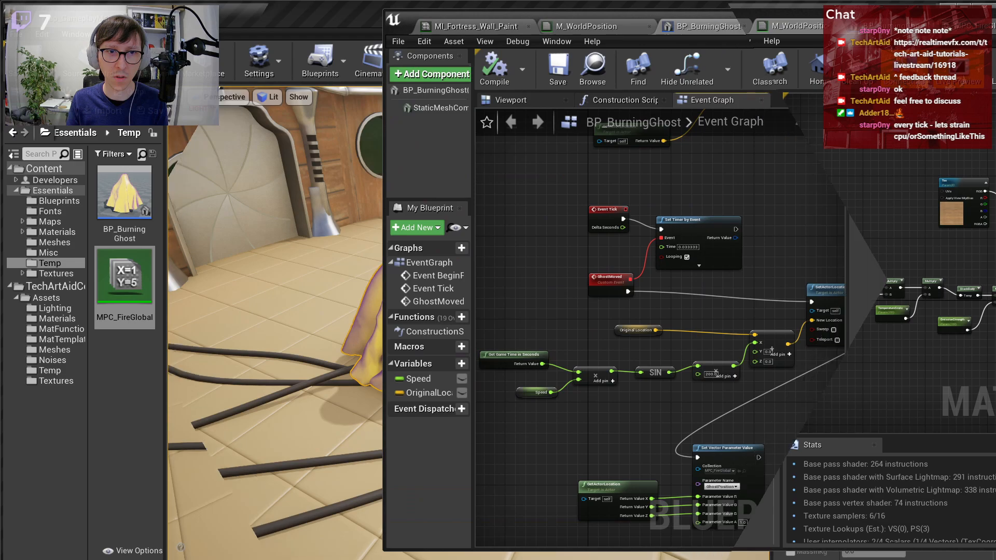
right_click_drag(709, 282, 692, 355)
scroll(689, 356, "up", 1)
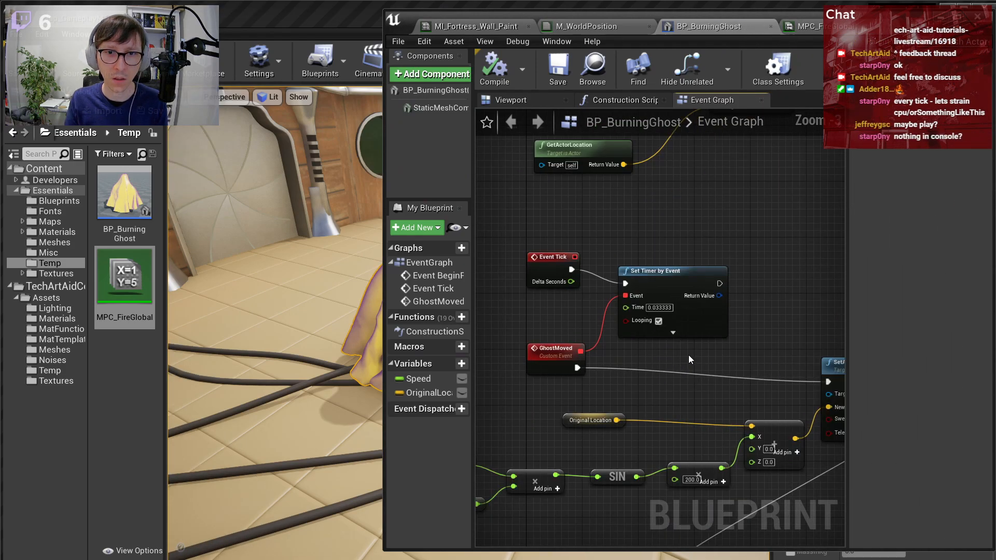
scroll(733, 306, "down", 1)
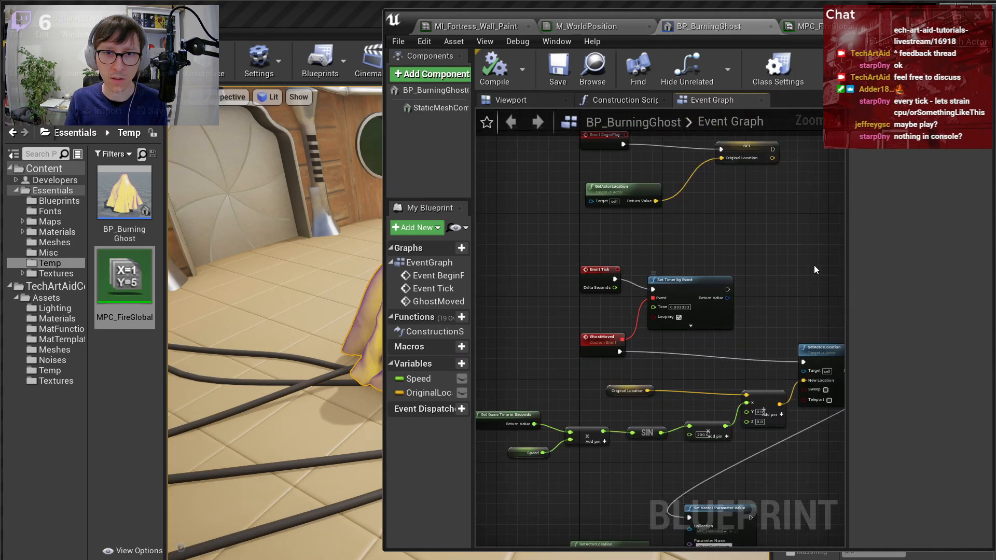
scroll(814, 266, "up", 1)
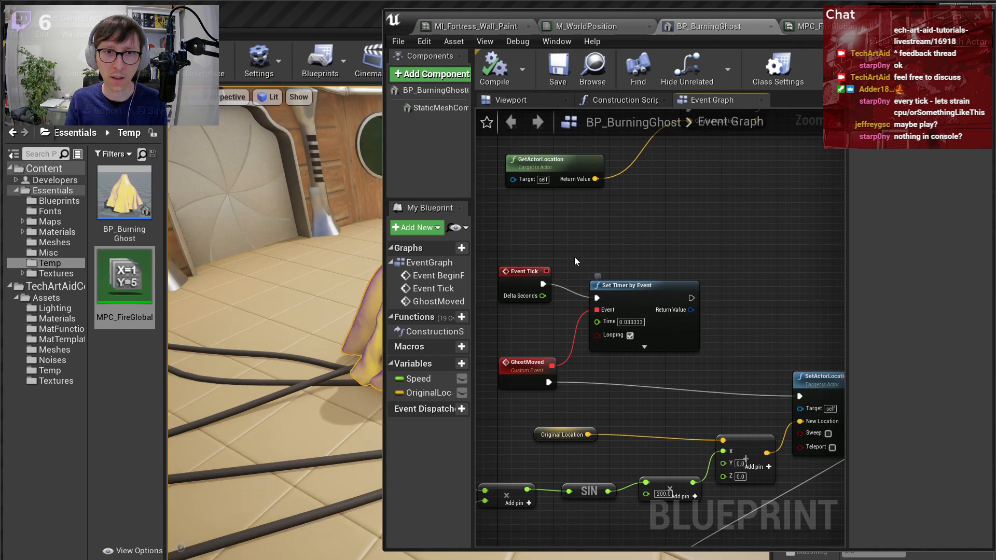
- Connect the SET Original Location node's execution output to Set Timer by Event and delete the Event Tick node
right_click_drag(576, 260, 647, 348)
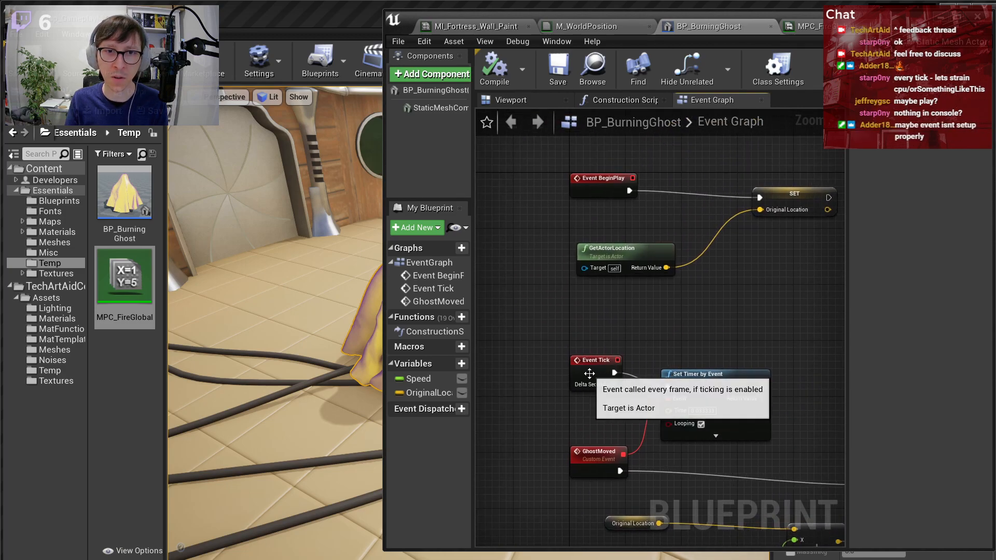
right_click_drag(681, 329, 614, 330)
left_click_drag(759, 199, 600, 388)
left_click(528, 362)
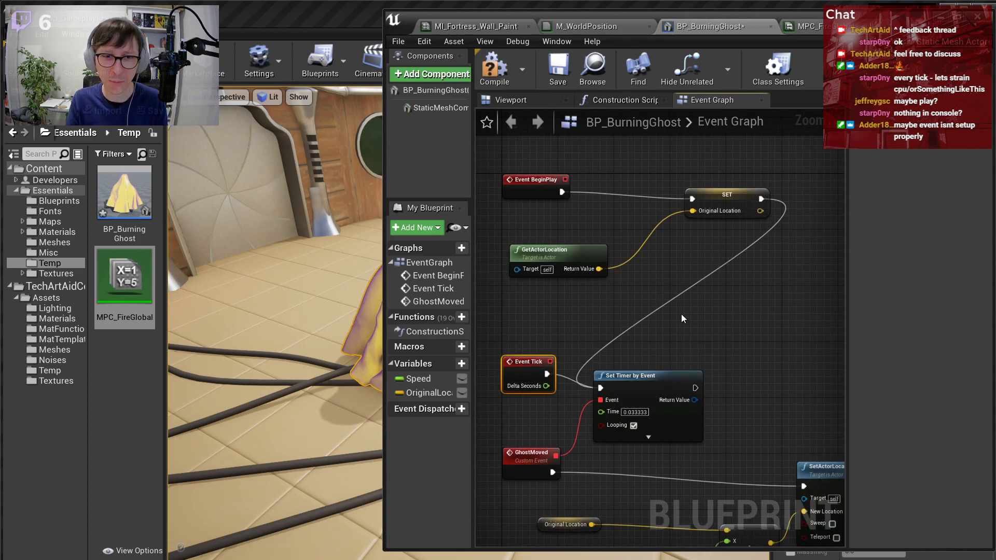
key("Delete")
- Move Set Timer by Event and GetActorLocation up near the Event BeginPlay chain, and compile and save BP_BurningGhost
scroll(681, 314, "down", 2)
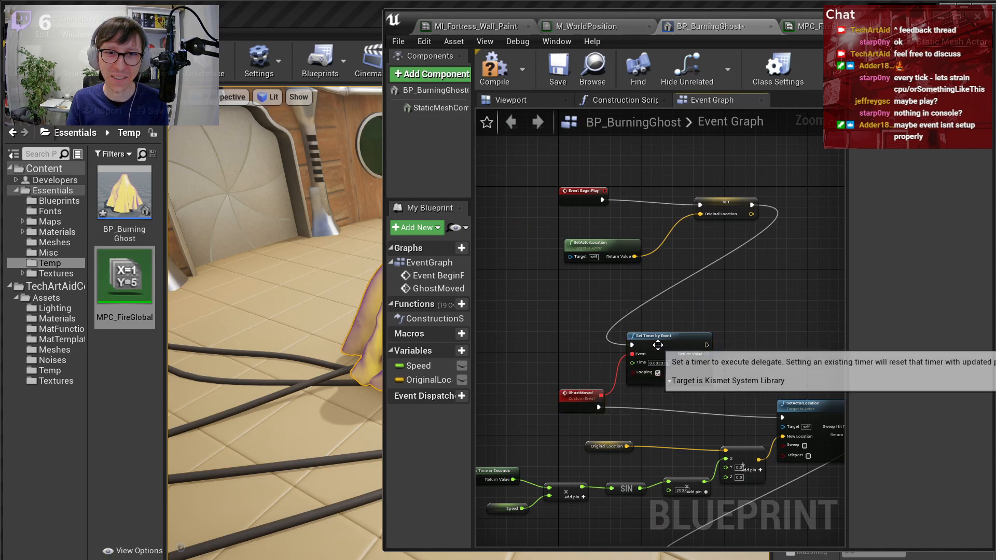
left_click_drag(660, 339, 717, 262)
left_click_drag(597, 244, 622, 217)
left_click(499, 73)
left_click(558, 72)
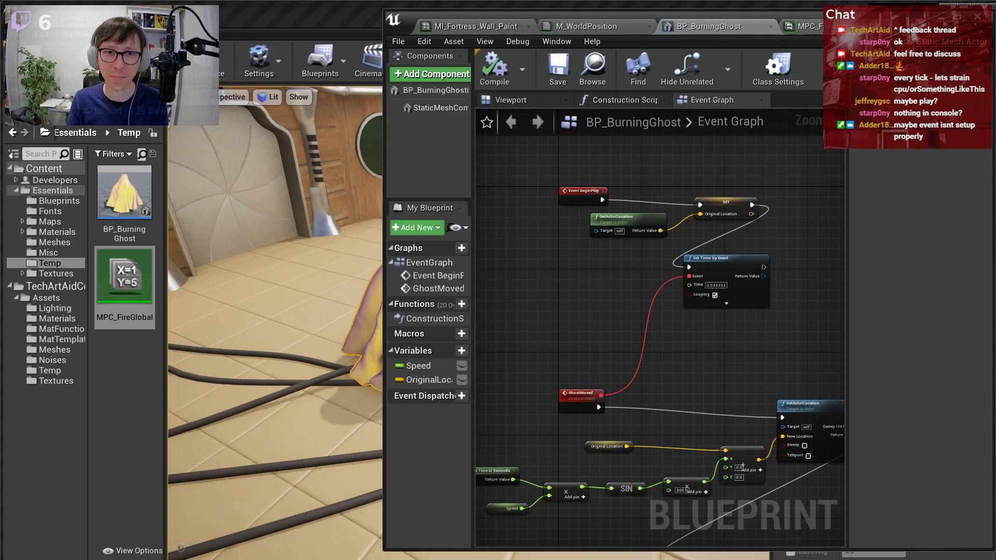
- Return to the level and play it to check the fire on the fortress wall against the ghost's movement
left_click(941, 17)
left_click(498, 61)
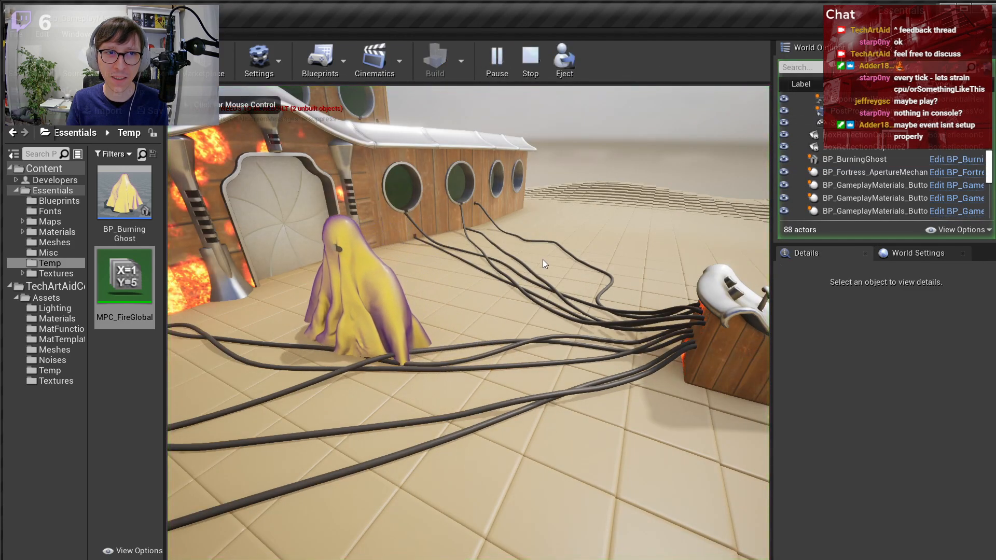
left_click(543, 257)
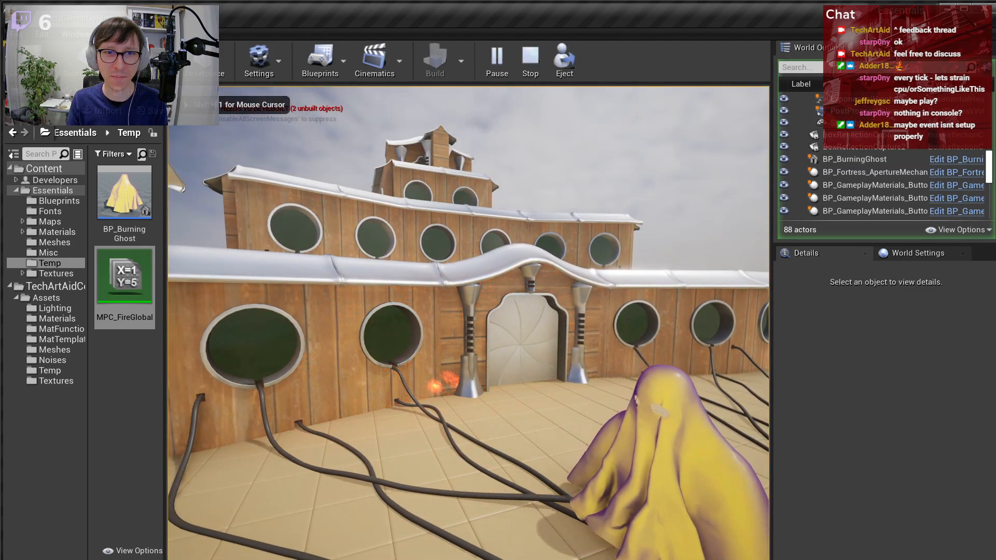
key("s")
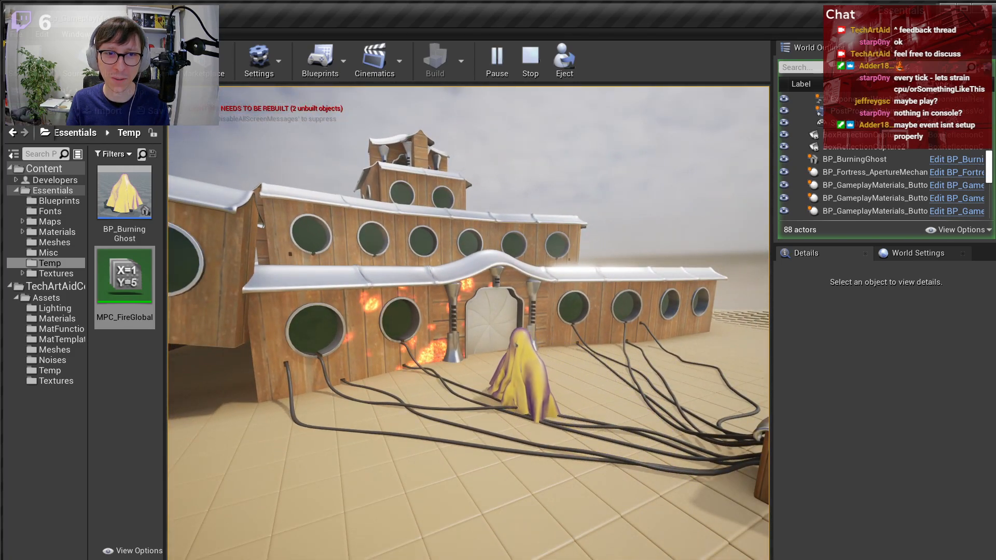
key("Escape")
- Play the level again and fly around the fortress and ghost to examine the burning effect from several angles, ending the session
key("alt+p")
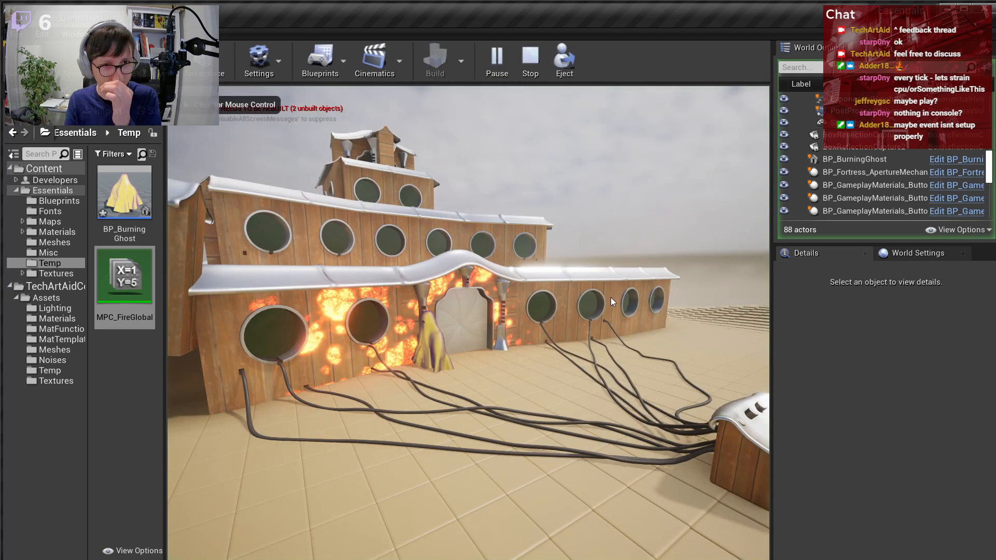
key("w")
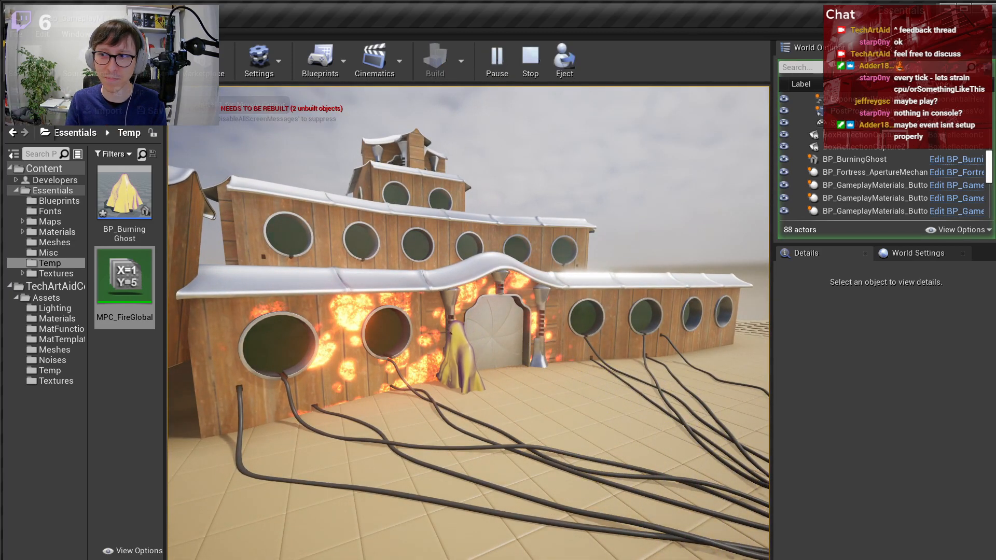
key("w")
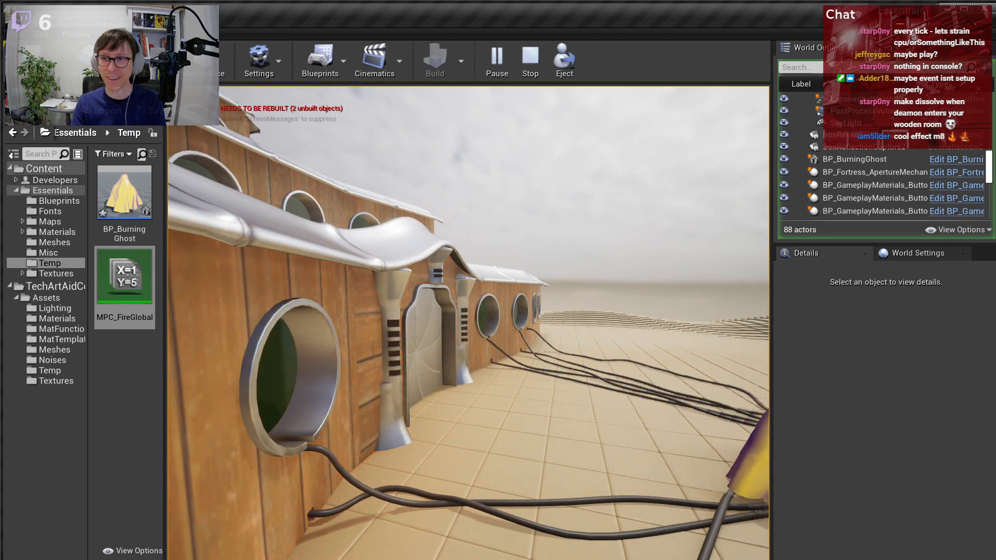
key("d")
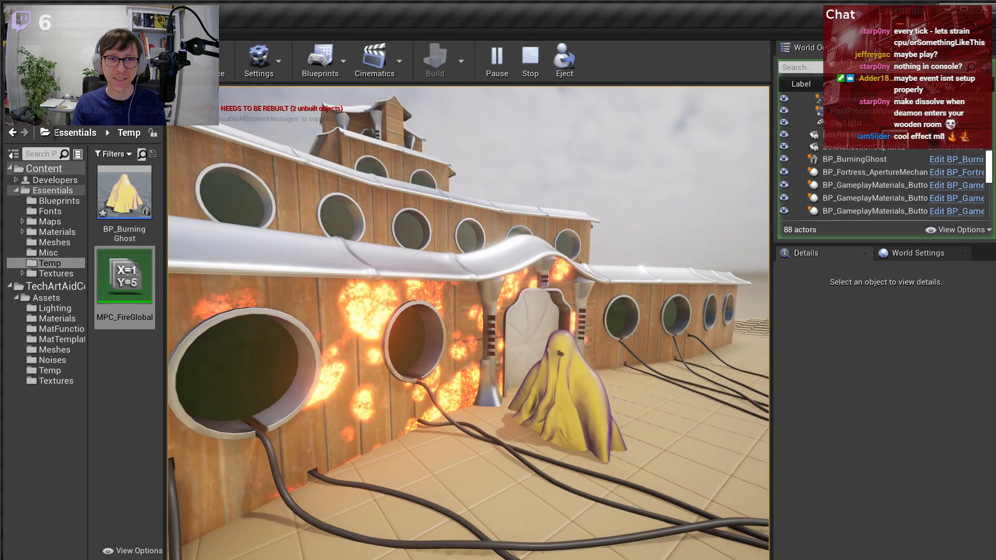
key("d")
key("s")
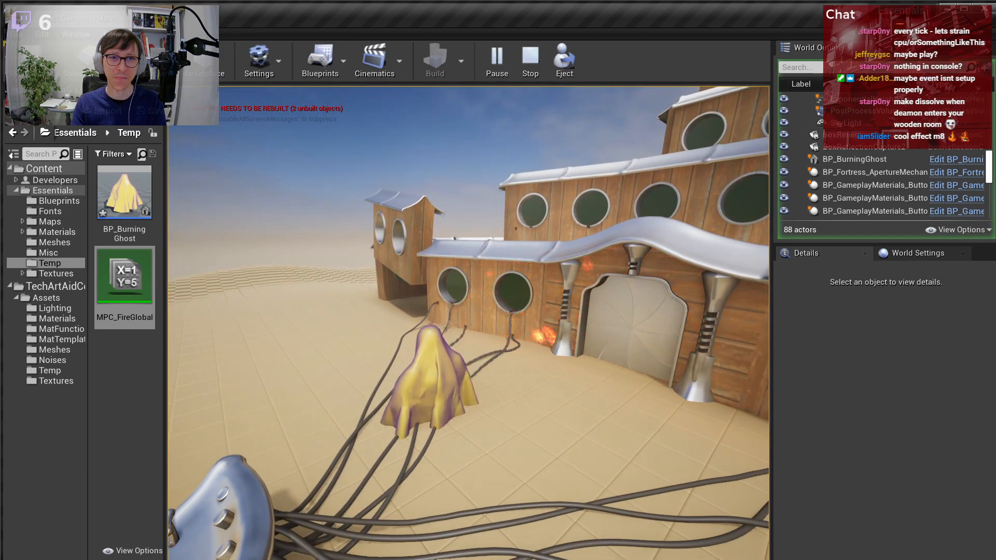
key("s")
key("w")
key("a")
key("s")
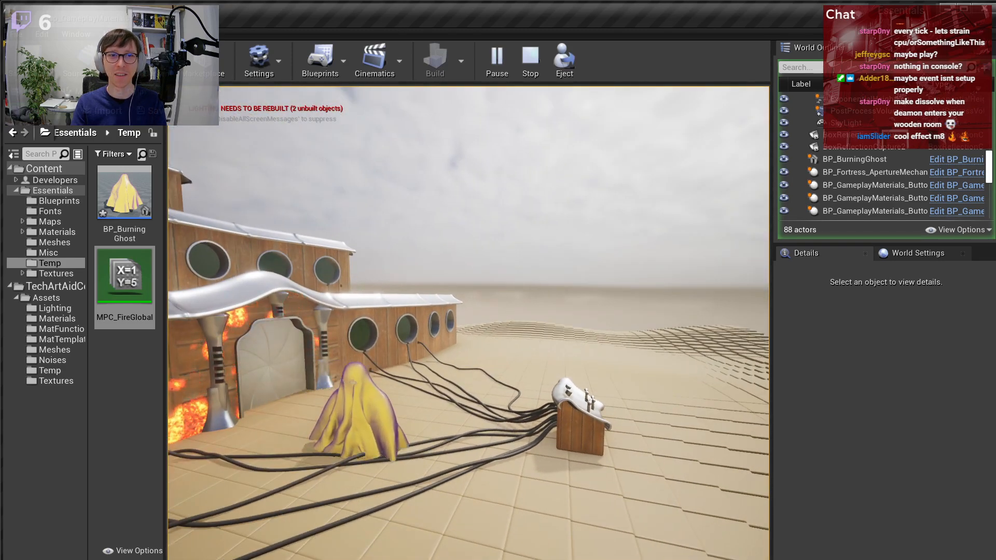
key("s")
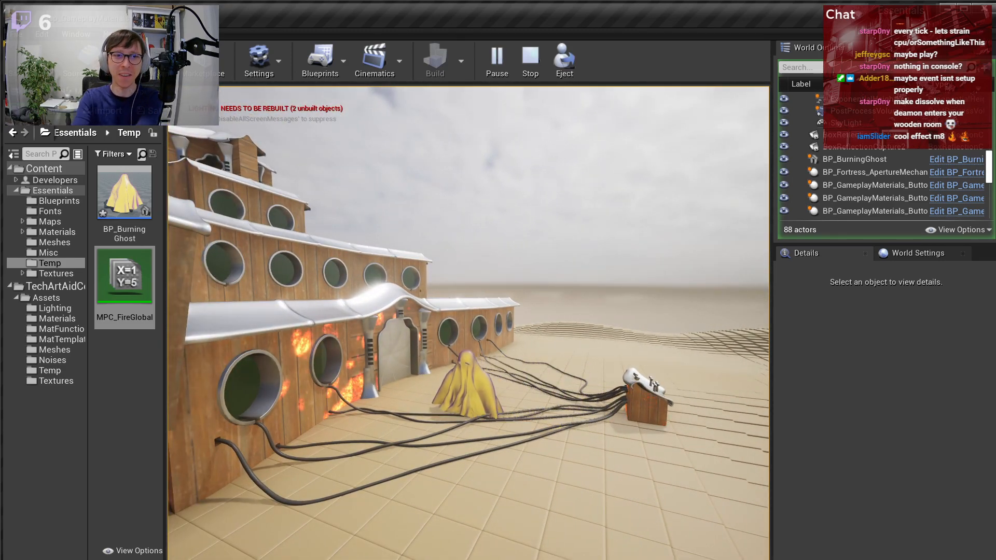
key("w")
key("w")
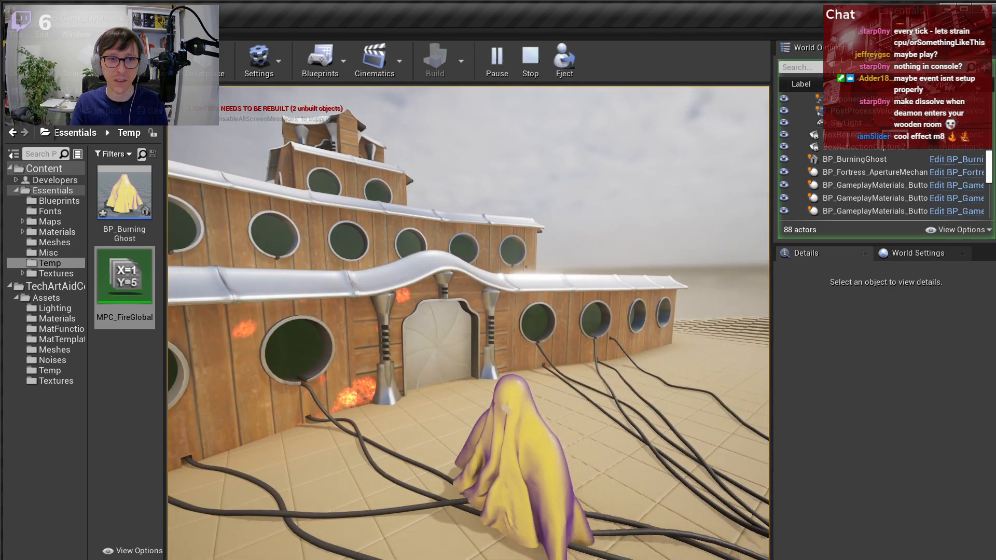
key("Escape")
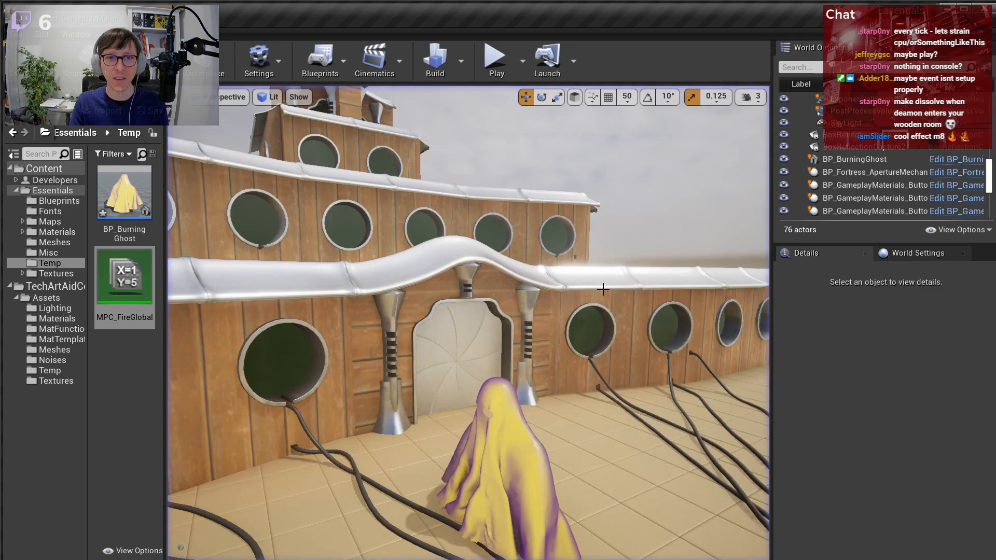